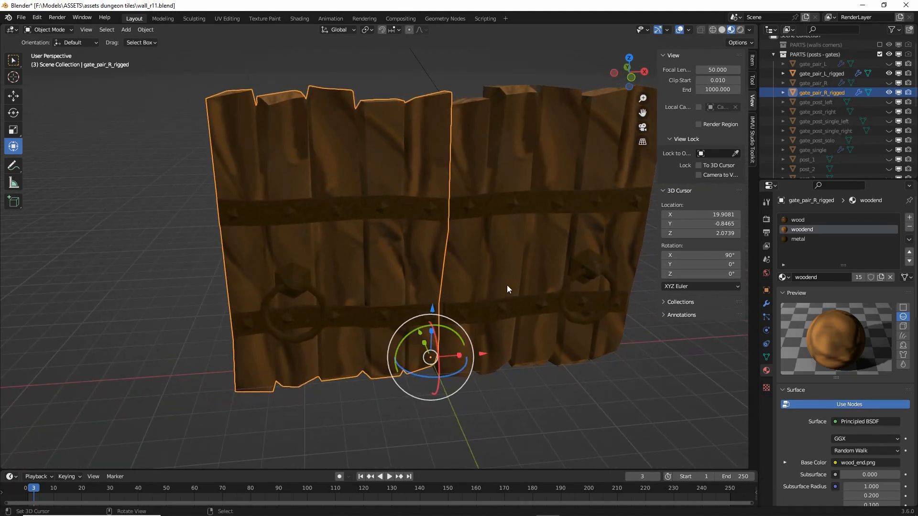
Select the gate_pair_L_rigged gate and try moving it slightly along the X axis.
middle_drag(507, 285, 472, 306)
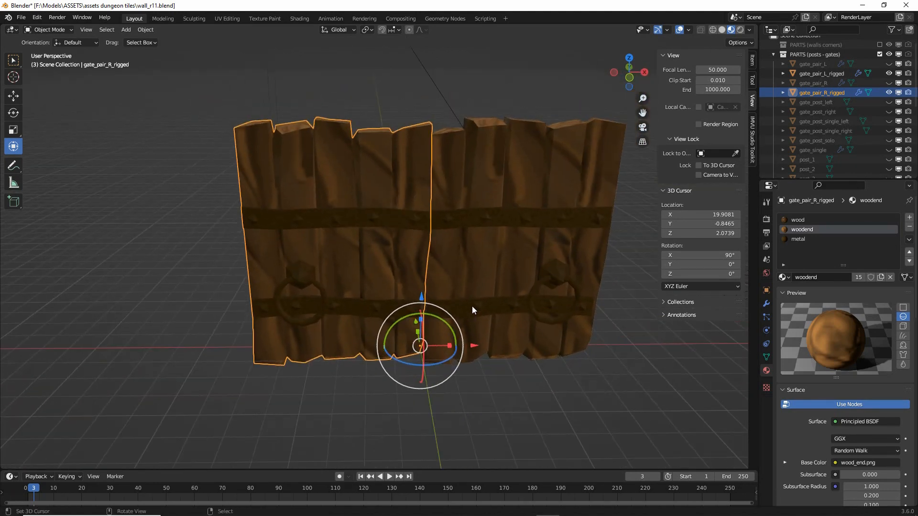
click(498, 302)
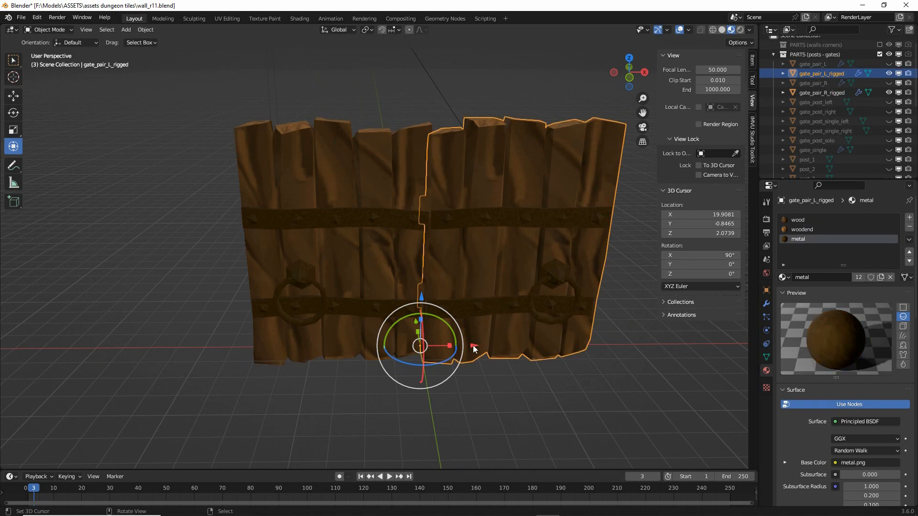
mouse_move(474, 349)
mouse_down()
mouse_move(220, 350)
mouse_move(478, 357)
mouse_up()
middle_drag(375, 367, 399, 368)
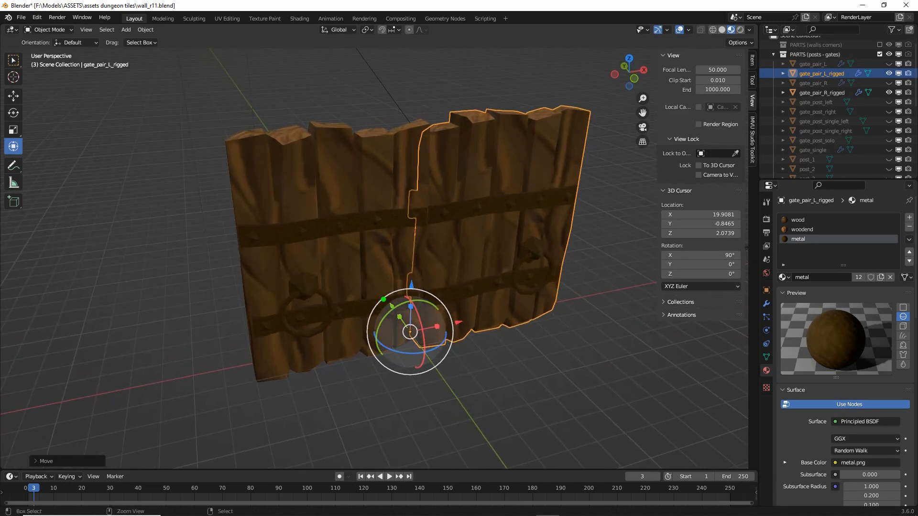
drag(383, 279, 452, 381)
drag(498, 303, 299, 348)
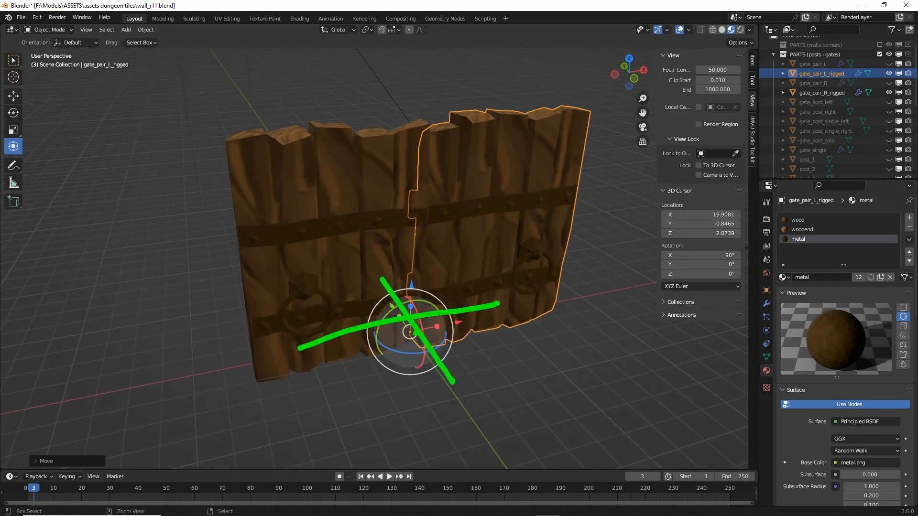
drag(397, 314, 405, 306)
mouse_move(415, 237)
mouse_down()
mouse_move(558, 328)
mouse_move(556, 337)
mouse_up()
drag(538, 314, 583, 329)
drag(315, 230, 294, 402)
drag(231, 372, 340, 372)
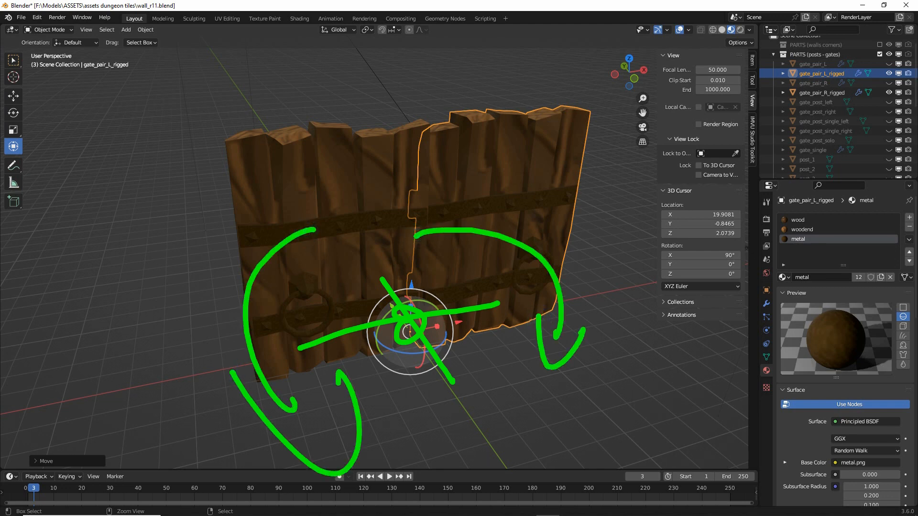
mouse_move(345, 142)
mouse_down()
mouse_move(331, 163)
mouse_move(362, 196)
mouse_up()
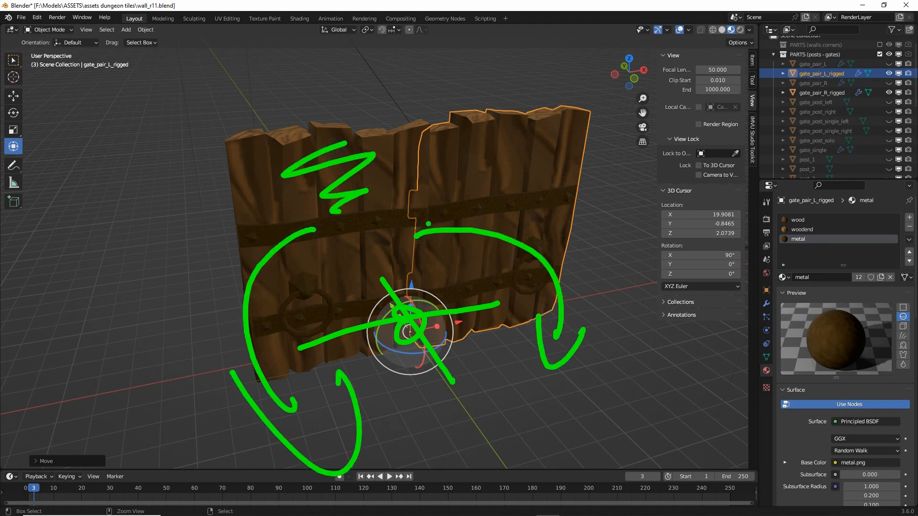
key(Escape)
Move the gate_pair_L_rigged gate along the X axis to the opposite side of gate_pair_R_rigged, and deselect it.
middle_drag(403, 369, 379, 367)
drag(473, 338, 157, 338)
middle_drag(193, 366, 317, 339)
click(347, 365)
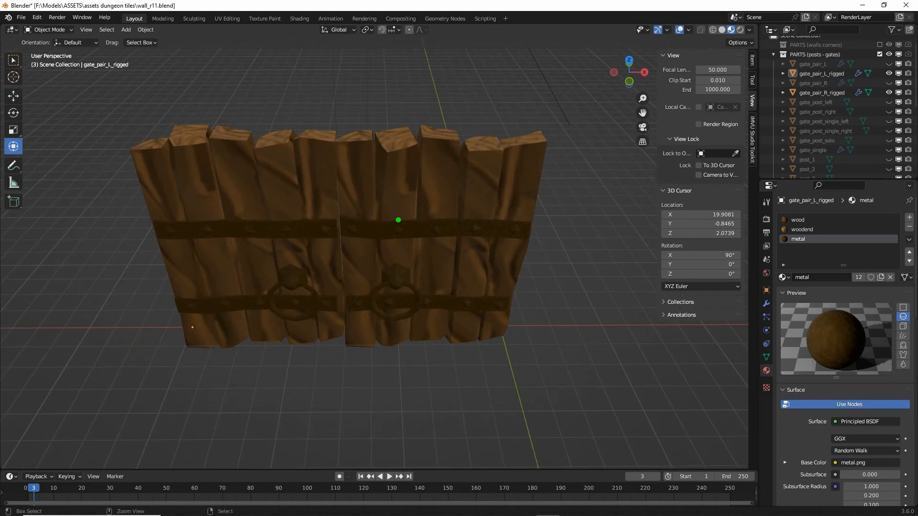
mouse_move(398, 214)
mouse_down()
mouse_move(396, 266)
mouse_move(426, 267)
mouse_up()
mouse_move(262, 246)
mouse_down()
mouse_move(260, 234)
mouse_move(299, 266)
mouse_up()
drag(189, 318, 187, 317)
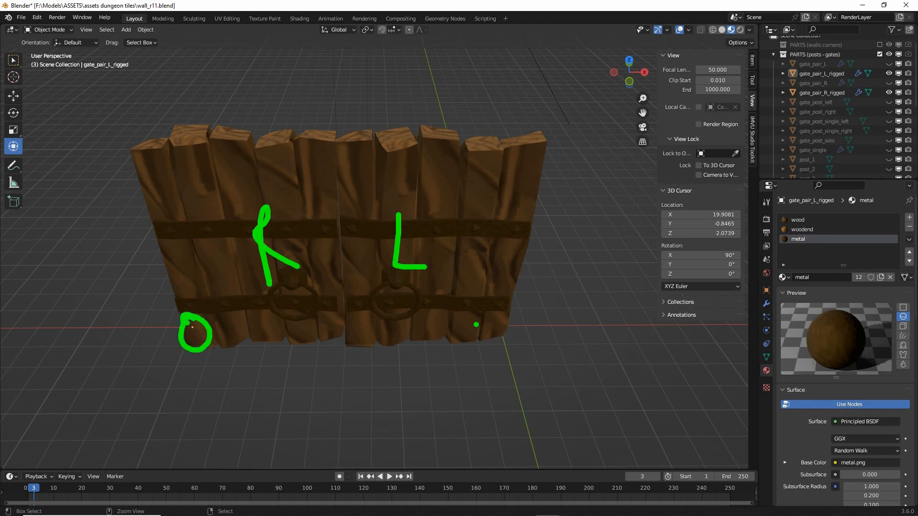
drag(506, 309, 485, 311)
key(Escape)
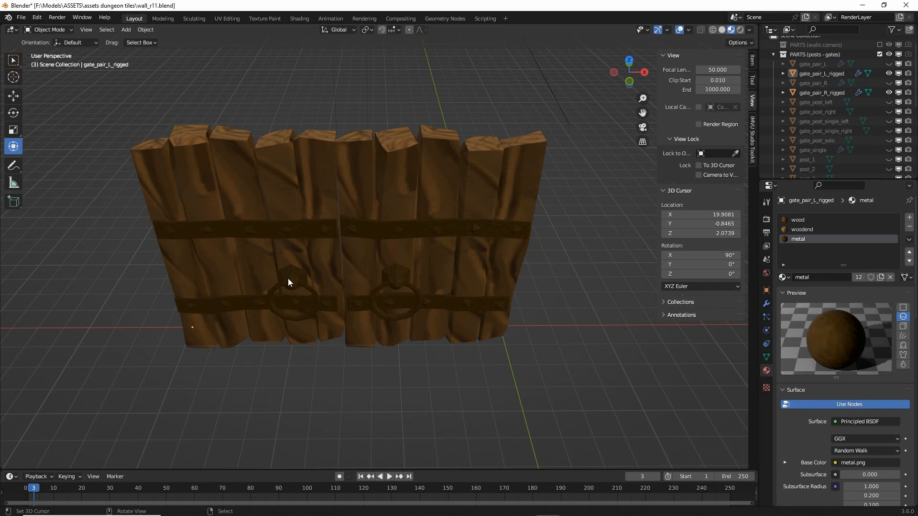
Move the gate_pair_L_rigged gate back along the X axis so the hinge edges of both gates meet.
click(236, 167)
drag(247, 330, 557, 331)
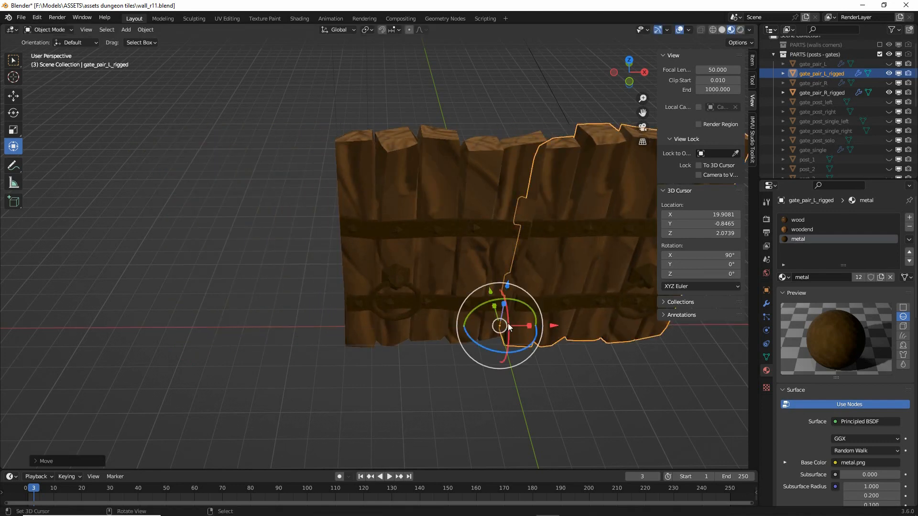
Switch the viewport to Solid shading and examine the hinges where the two gates meet.
middle_drag(557, 332, 334, 329)
scroll(335, 324, up, 1)
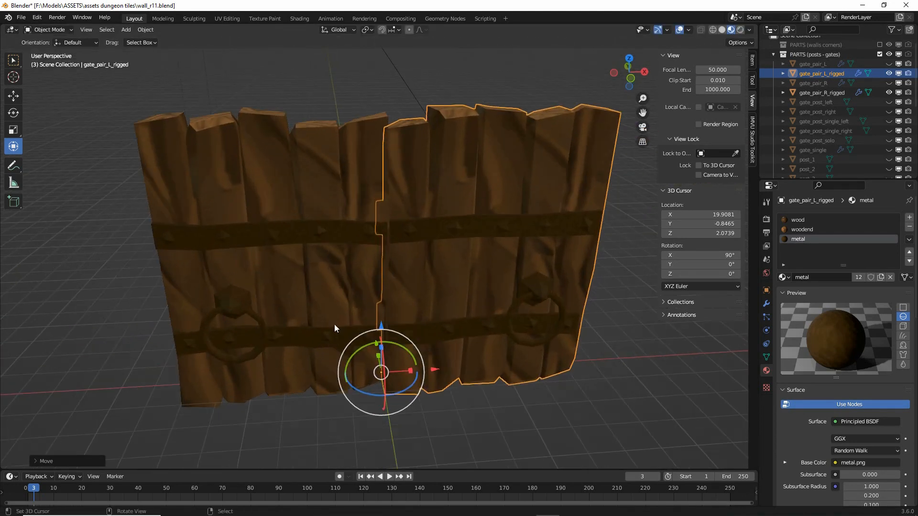
scroll(346, 339, up, 1)
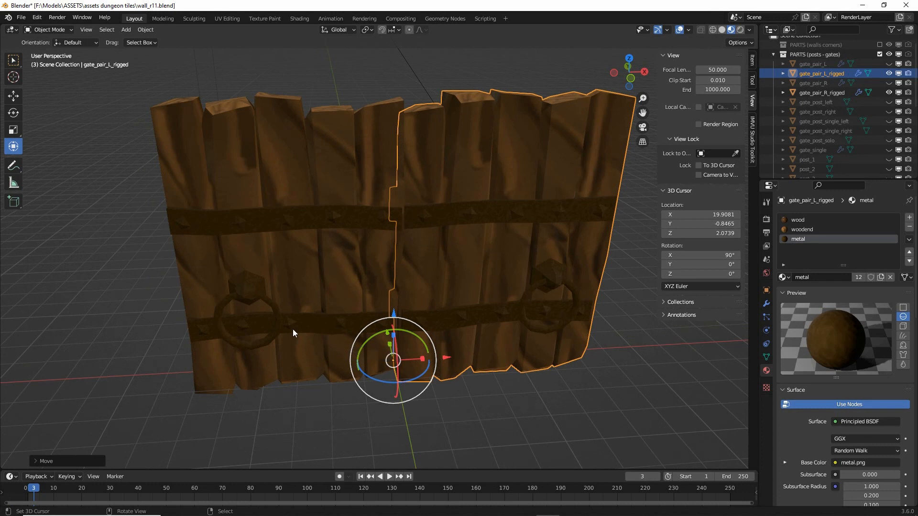
middle_drag(295, 327, 626, 148)
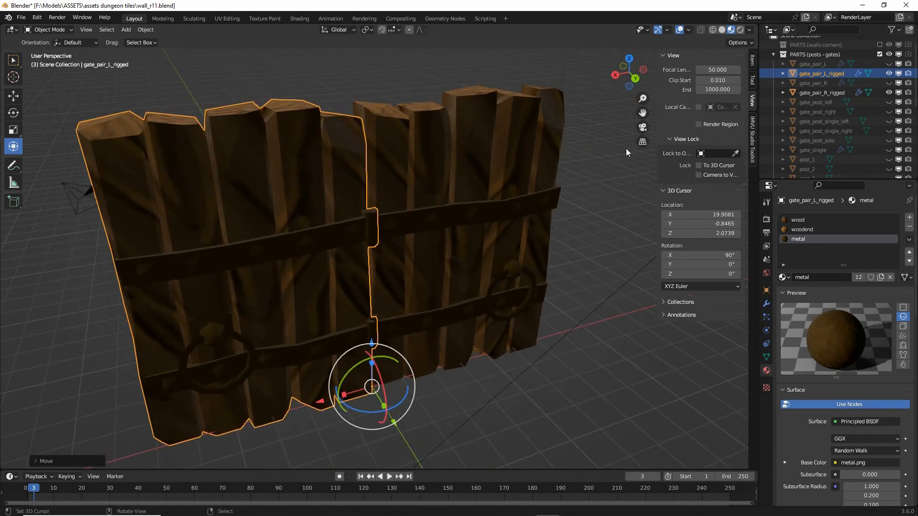
click(721, 29)
mouse_move(547, 174)
middle_down()
mouse_move(379, 260)
mouse_move(376, 274)
middle_up()
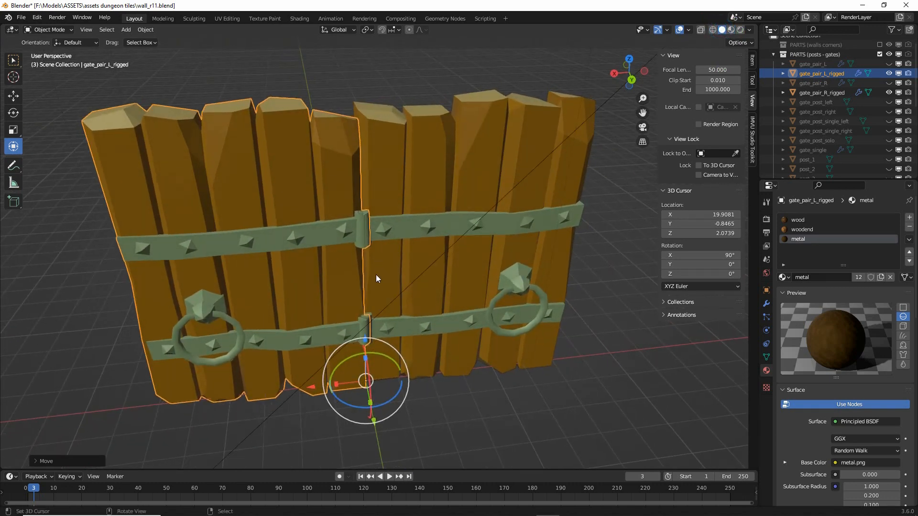
scroll(377, 335, up, 5)
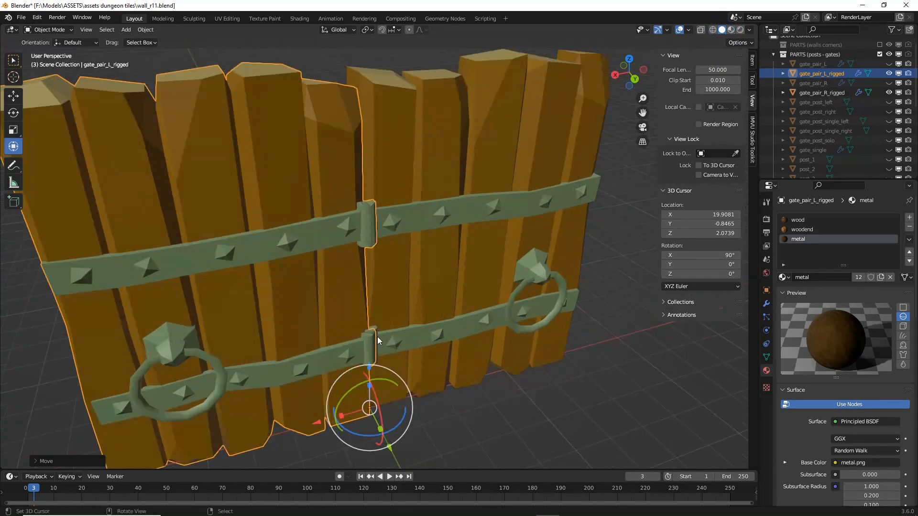
middle_drag(377, 337, 343, 360)
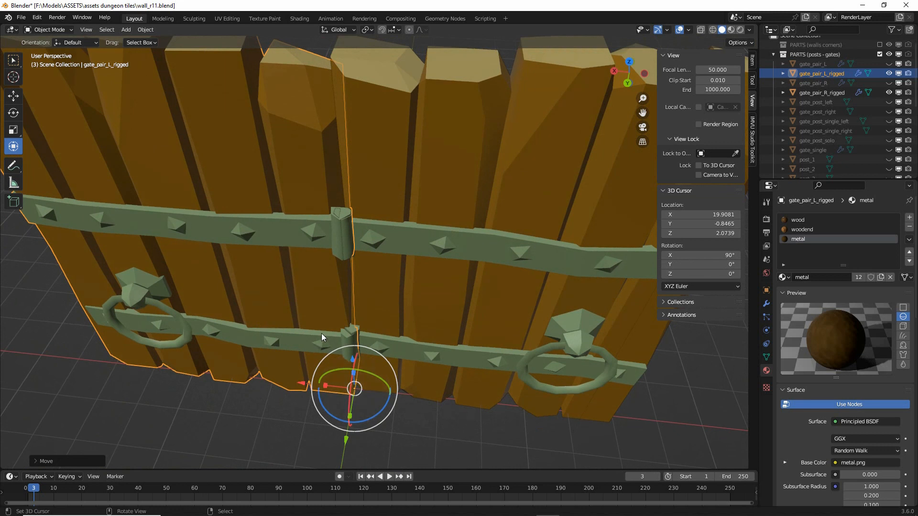
key(ctrl+2)
mouse_move(344, 377)
mouse_down()
mouse_move(364, 368)
mouse_move(356, 377)
mouse_up()
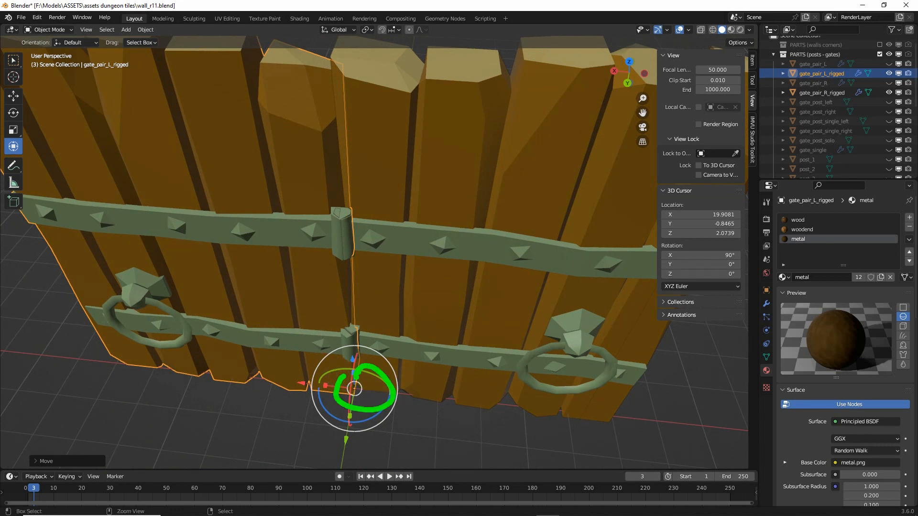
mouse_move(333, 70)
mouse_down()
mouse_move(335, 377)
mouse_move(361, 350)
mouse_up()
key(Escape)
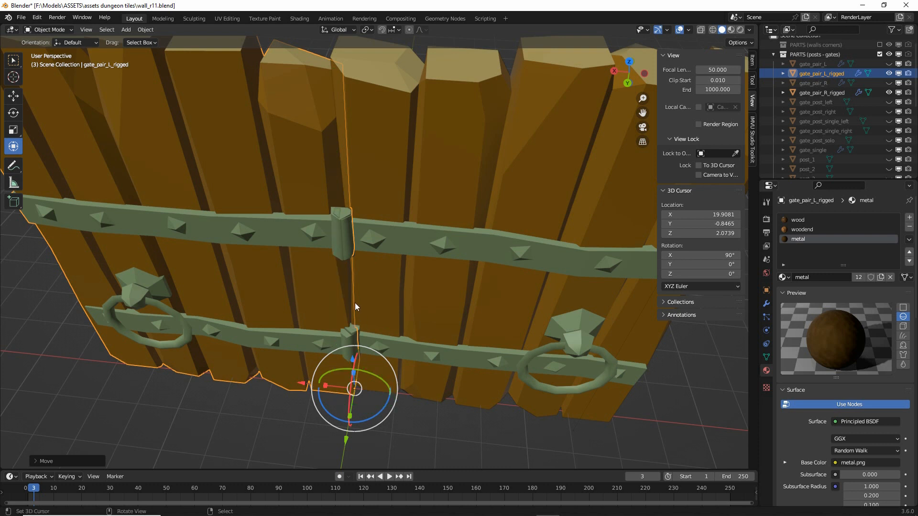
Show the gates from the Top viewpoint in Wireframe shading to examine the pivot point against the hinge.
click(85, 30)
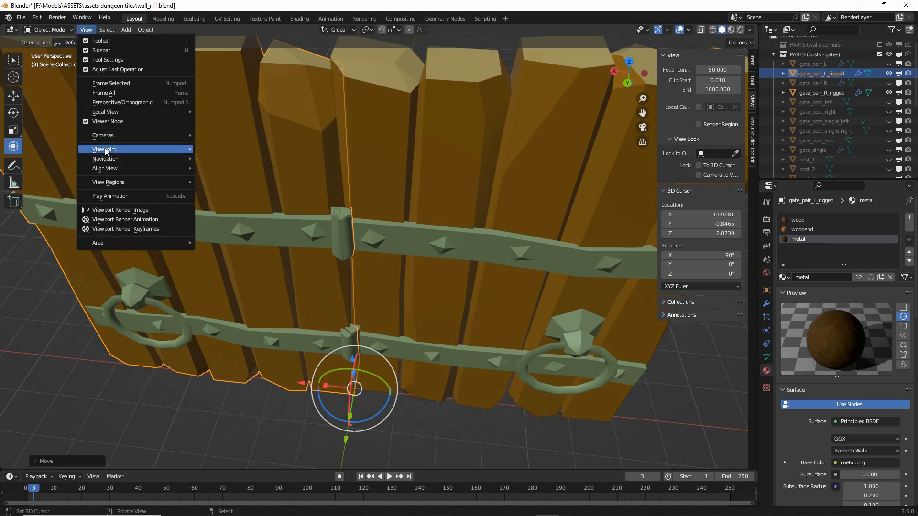
mouse_move(105, 149)
click(214, 162)
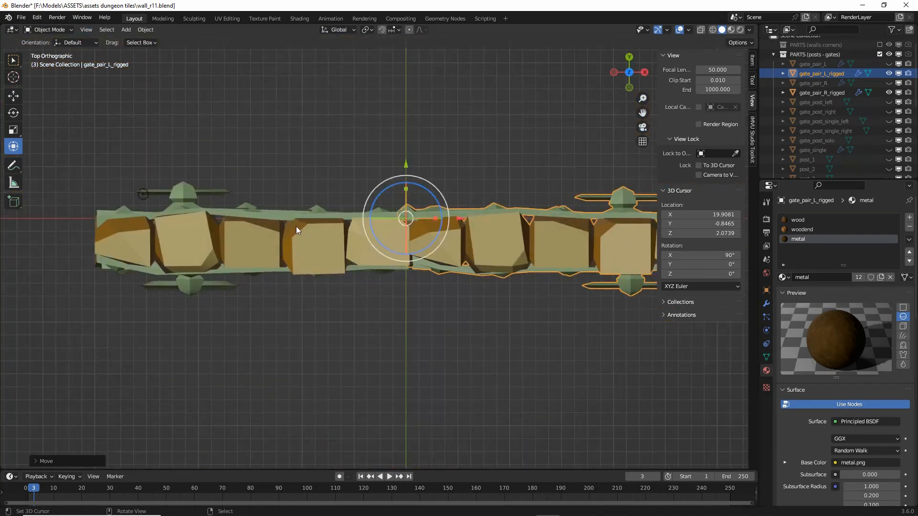
scroll(421, 246, up, 6)
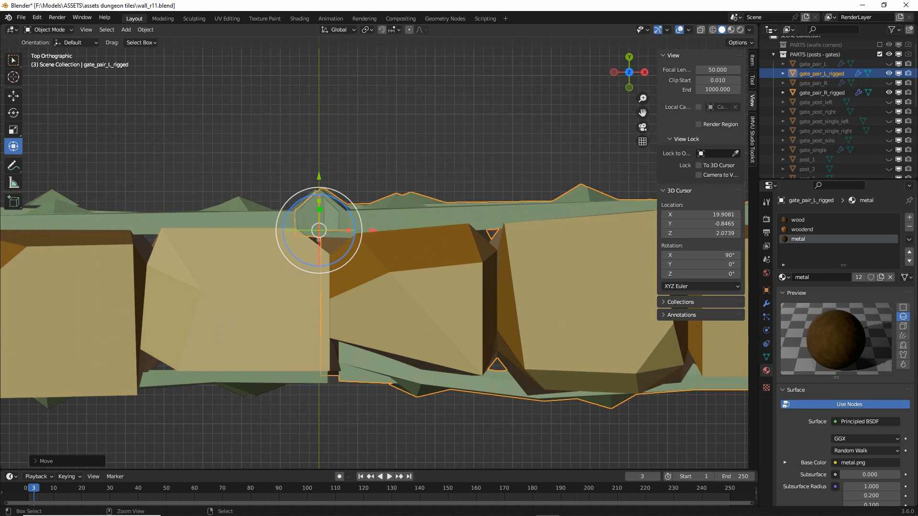
mouse_move(311, 175)
mouse_down()
mouse_move(375, 205)
mouse_move(286, 165)
mouse_up()
mouse_move(310, 225)
mouse_down()
mouse_move(302, 213)
mouse_move(325, 211)
mouse_up()
click(712, 30)
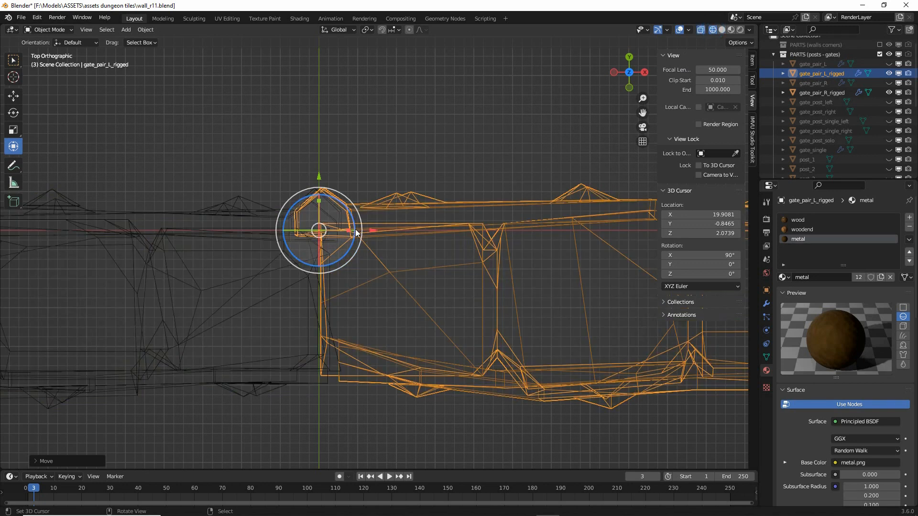
right_click(395, 206)
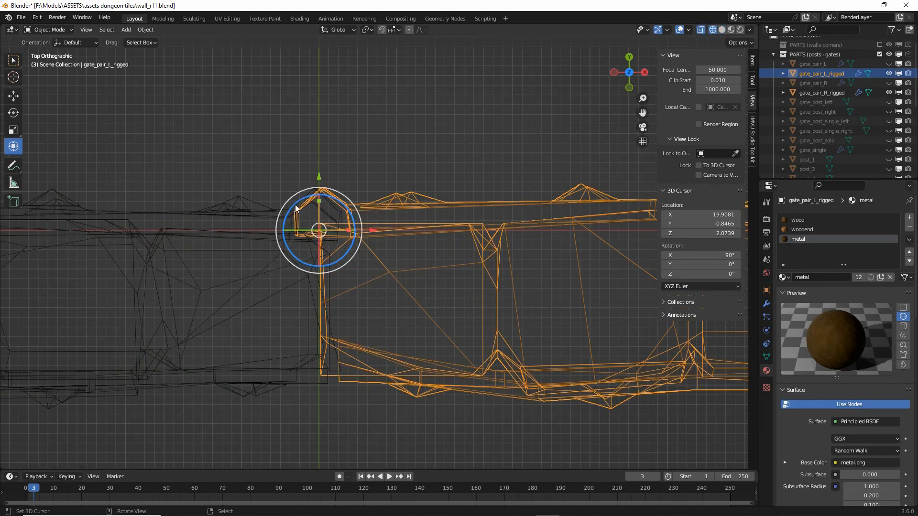
key(ctrl+2)
drag(313, 218, 292, 229)
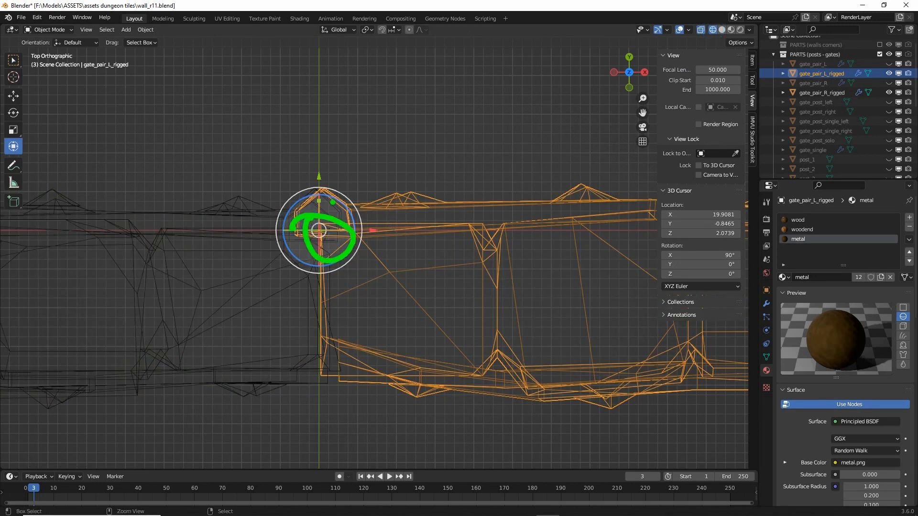
mouse_move(317, 188)
mouse_down()
mouse_move(352, 259)
mouse_move(338, 202)
mouse_up()
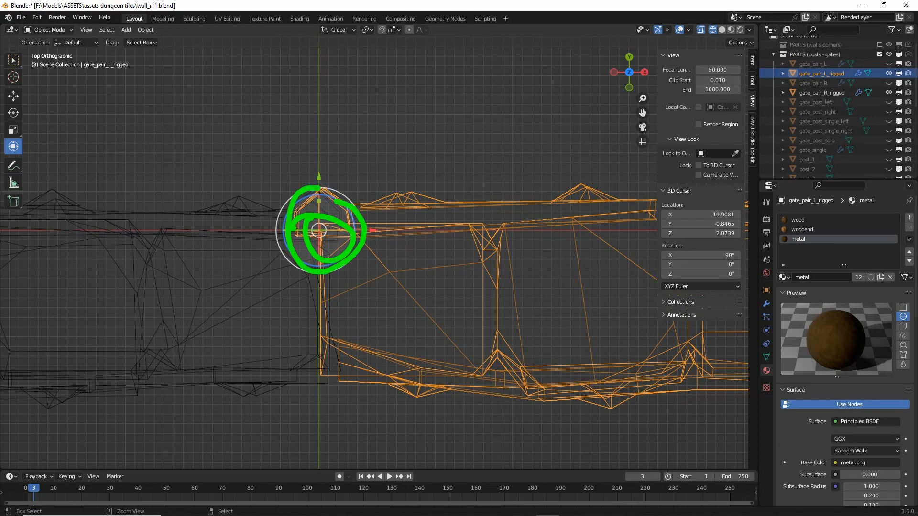
key(Escape)
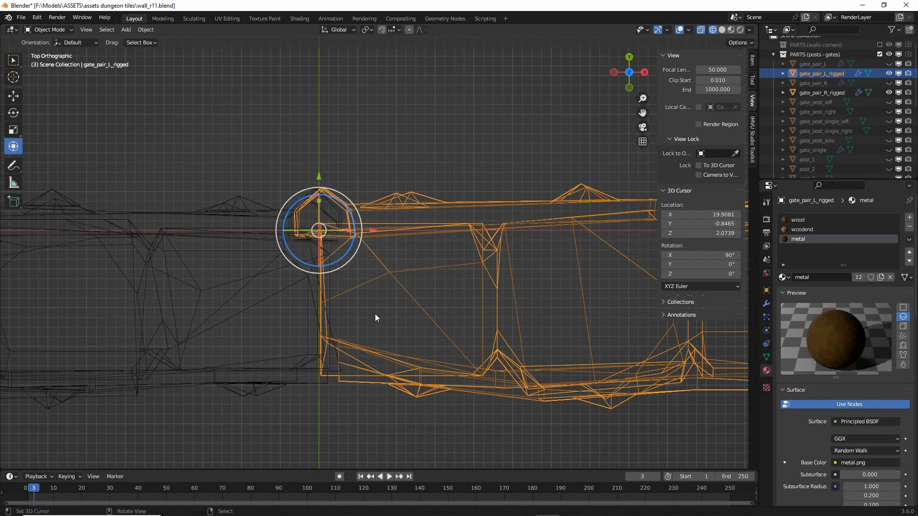
Return the viewport to Solid shading and examine the ring handle on gate_pair_L_rigged from the front and the side.
mouse_move(375, 314)
middle_down()
mouse_move(391, 326)
mouse_move(275, 271)
mouse_move(378, 317)
mouse_move(382, 339)
mouse_move(348, 335)
mouse_move(390, 309)
middle_up()
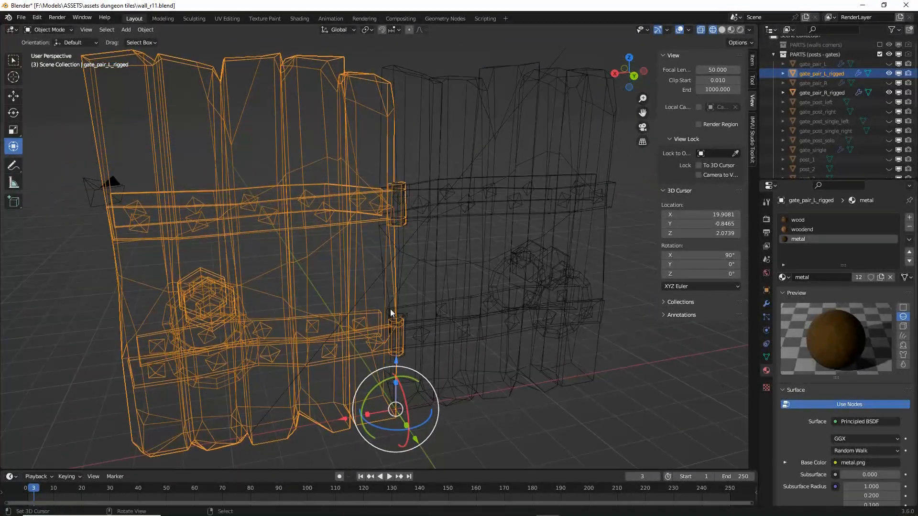
click(722, 29)
middle_drag(521, 214, 430, 287)
middle_drag(365, 289, 280, 291)
mouse_move(303, 251)
mouse_down()
mouse_move(284, 235)
mouse_move(250, 250)
mouse_up()
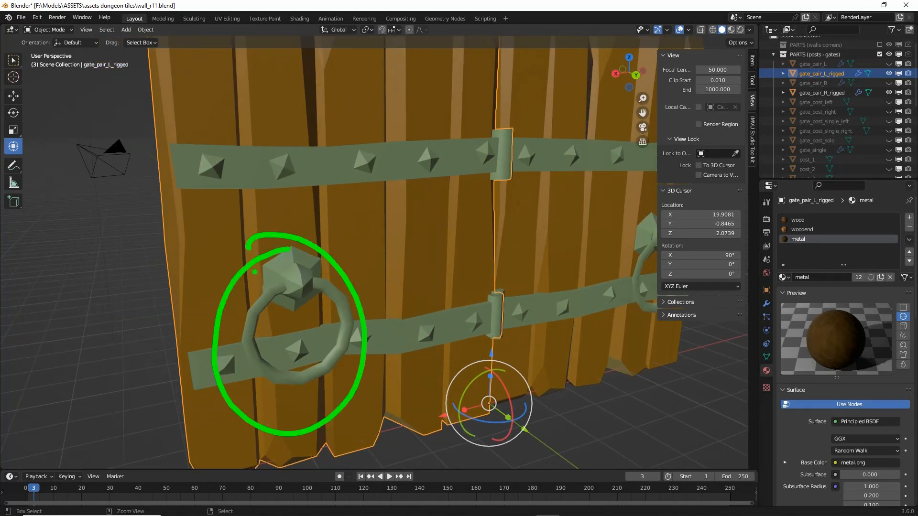
mouse_move(249, 249)
middle_down()
mouse_move(245, 274)
mouse_move(348, 280)
mouse_move(266, 279)
mouse_move(246, 269)
middle_up()
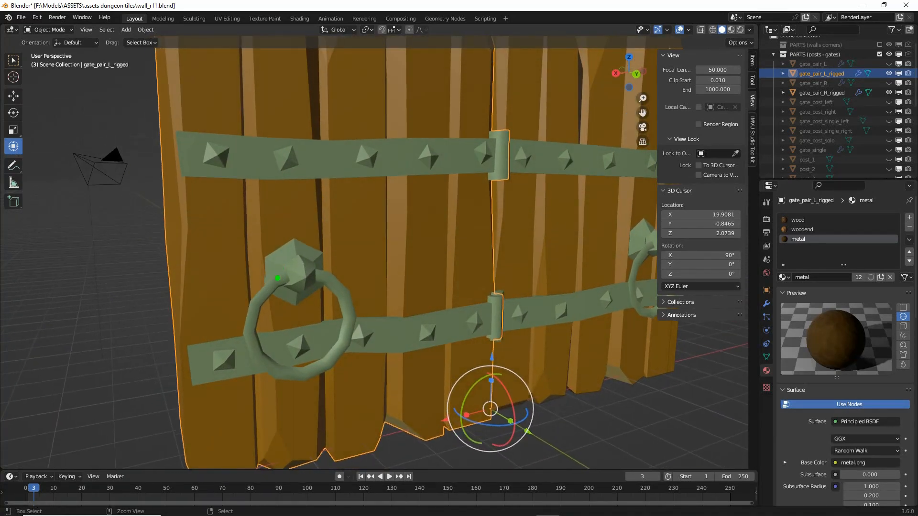
mouse_move(271, 269)
mouse_down()
mouse_move(310, 235)
mouse_move(238, 276)
mouse_up()
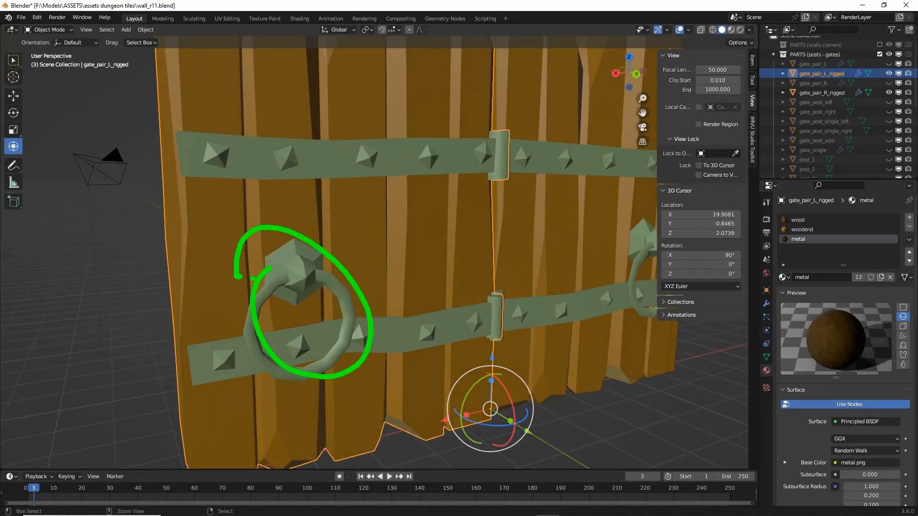
mouse_move(252, 277)
middle_down()
mouse_move(282, 275)
mouse_move(308, 340)
mouse_move(333, 308)
mouse_move(386, 311)
middle_up()
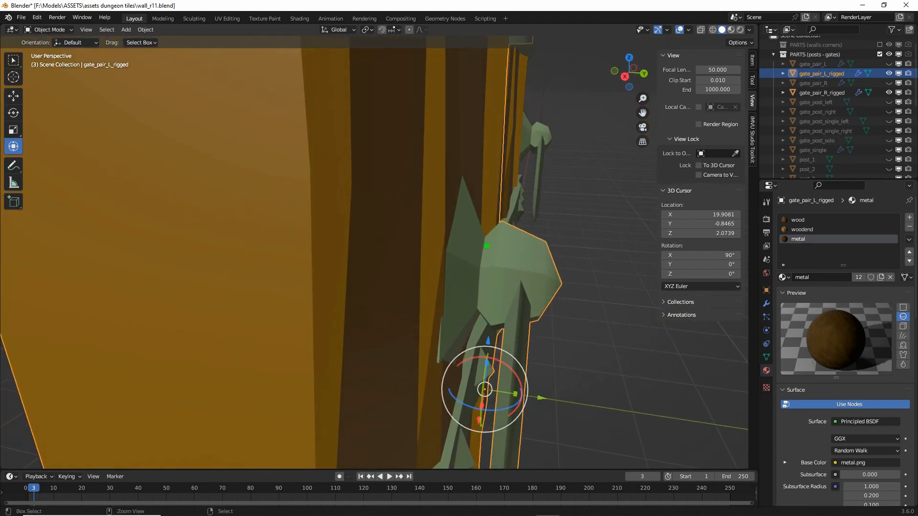
mouse_move(486, 226)
mouse_down()
mouse_move(467, 340)
mouse_move(562, 225)
mouse_move(487, 214)
mouse_move(485, 332)
mouse_up()
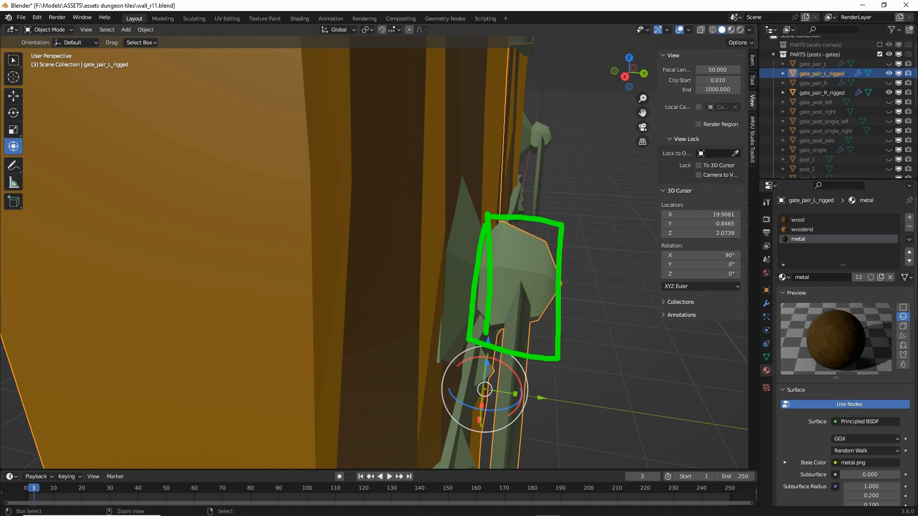
key(Escape)
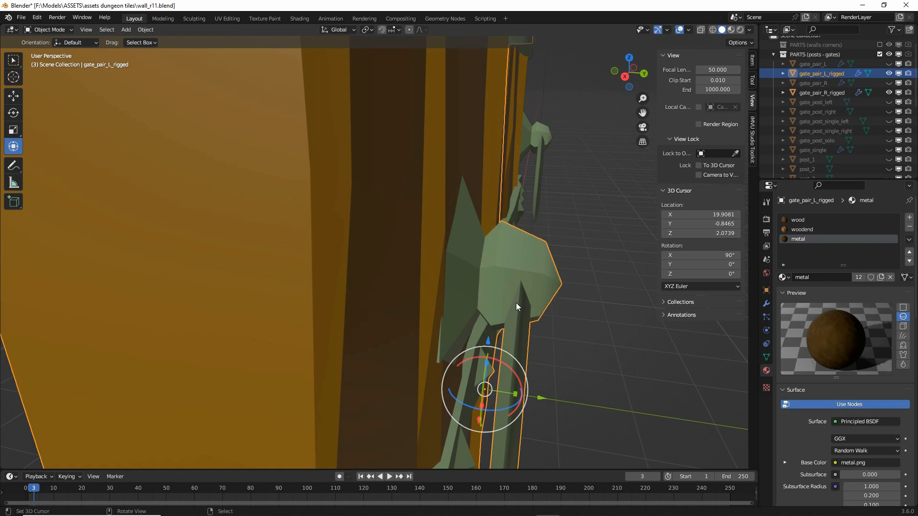
mouse_move(475, 210)
mouse_down()
mouse_move(465, 183)
mouse_move(519, 214)
mouse_move(564, 286)
mouse_move(479, 347)
mouse_move(433, 227)
mouse_move(463, 181)
mouse_move(477, 347)
mouse_move(561, 235)
mouse_move(500, 209)
mouse_up()
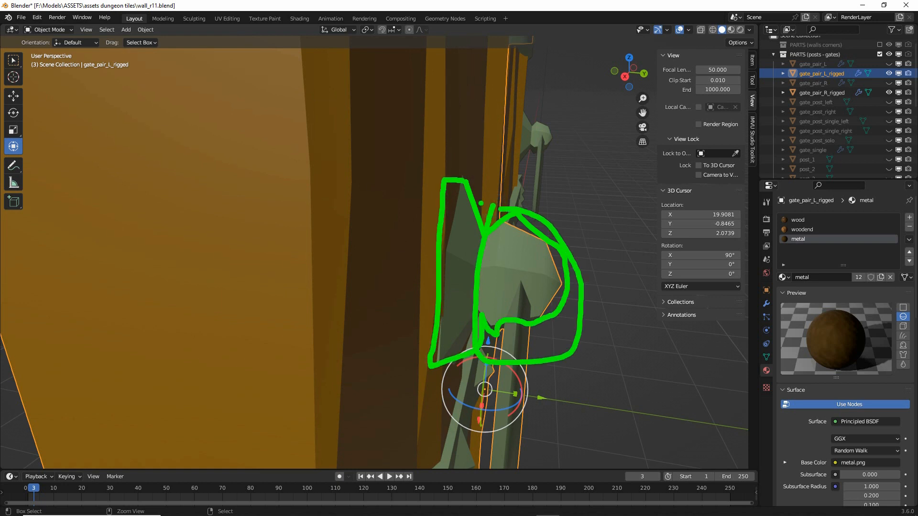
mouse_move(440, 167)
mouse_down()
mouse_move(416, 389)
mouse_move(492, 174)
mouse_move(426, 157)
mouse_up()
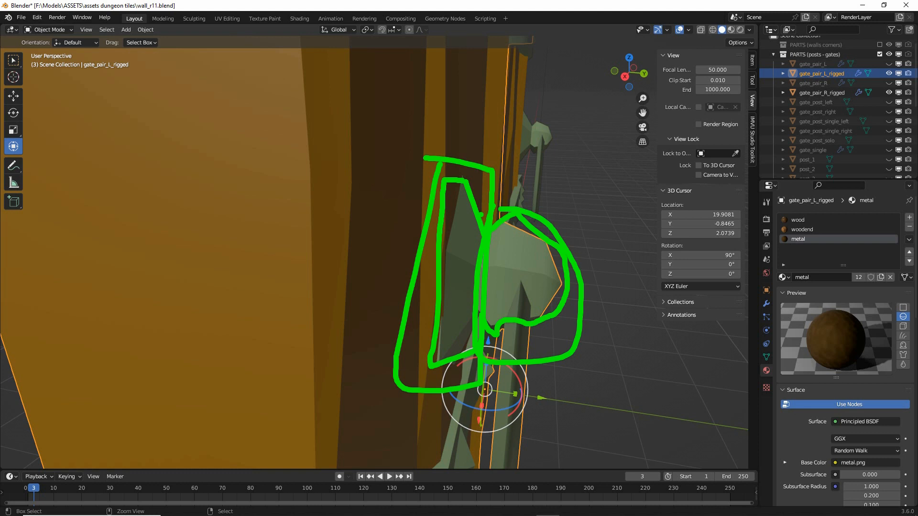
Examine the two gates from the front, covering the full gate_pair_L_rigged panel and its ring handle.
scroll(486, 243, up, 6)
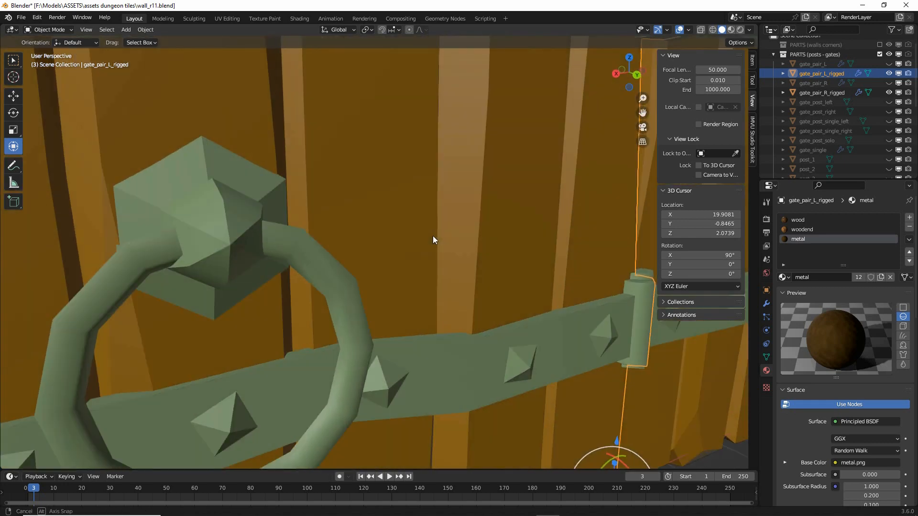
scroll(430, 235, down, 6)
scroll(403, 258, up, 2)
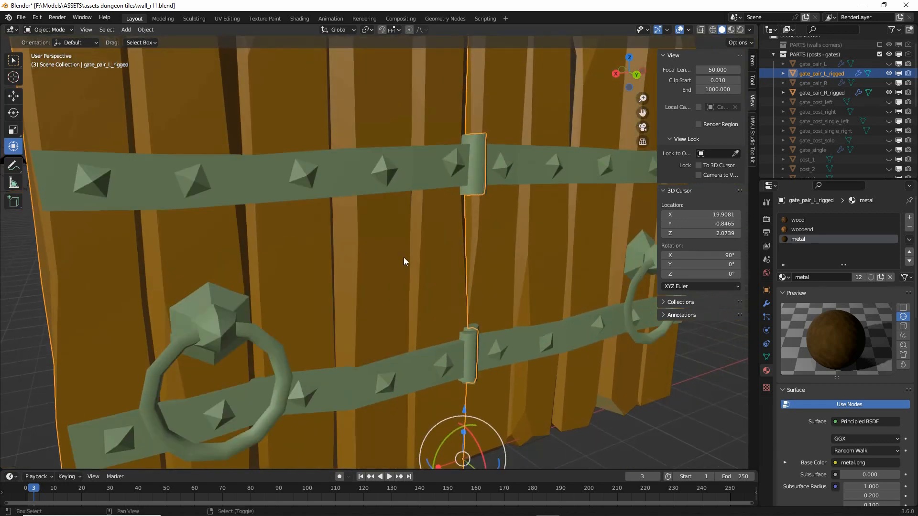
scroll(407, 257, down, 3)
scroll(406, 256, up, 1)
middle_drag(398, 258, 412, 278)
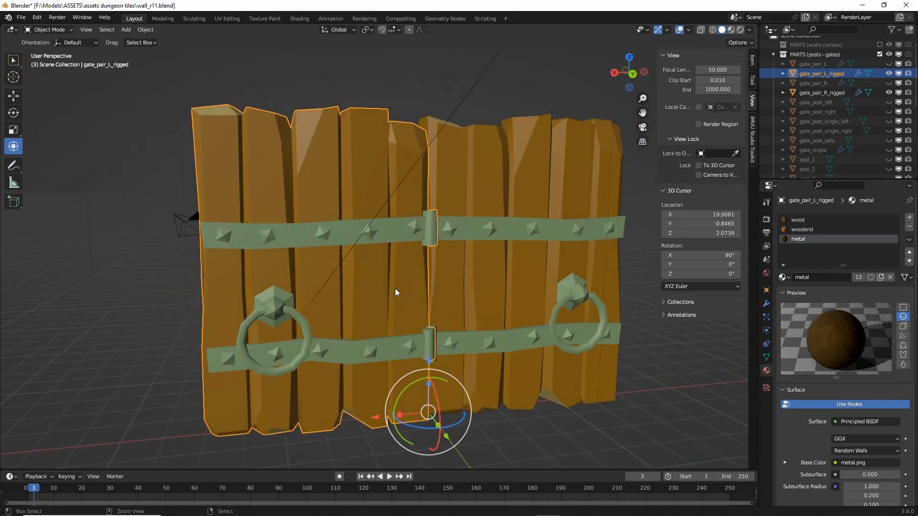
key(ctrl+2)
mouse_move(300, 105)
mouse_down()
mouse_move(265, 120)
mouse_move(247, 245)
mouse_up()
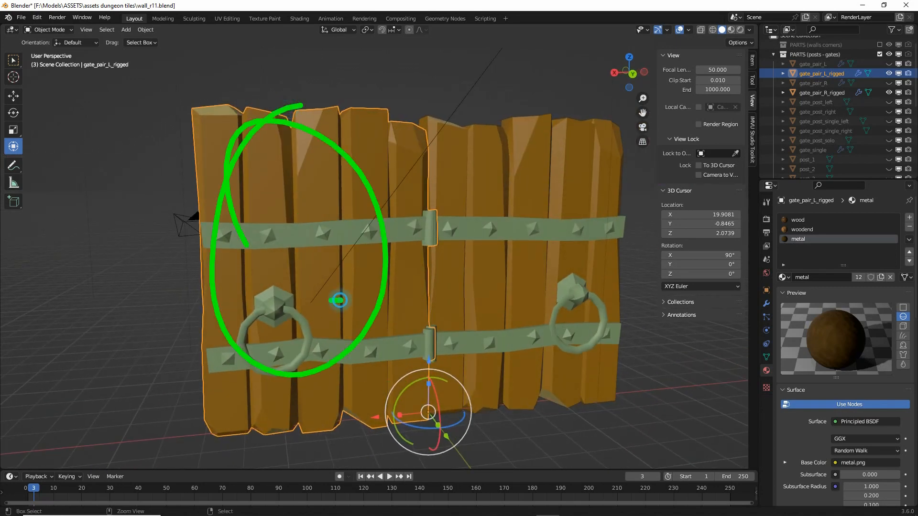
mouse_move(342, 300)
mouse_down()
mouse_move(354, 442)
mouse_move(335, 458)
mouse_up()
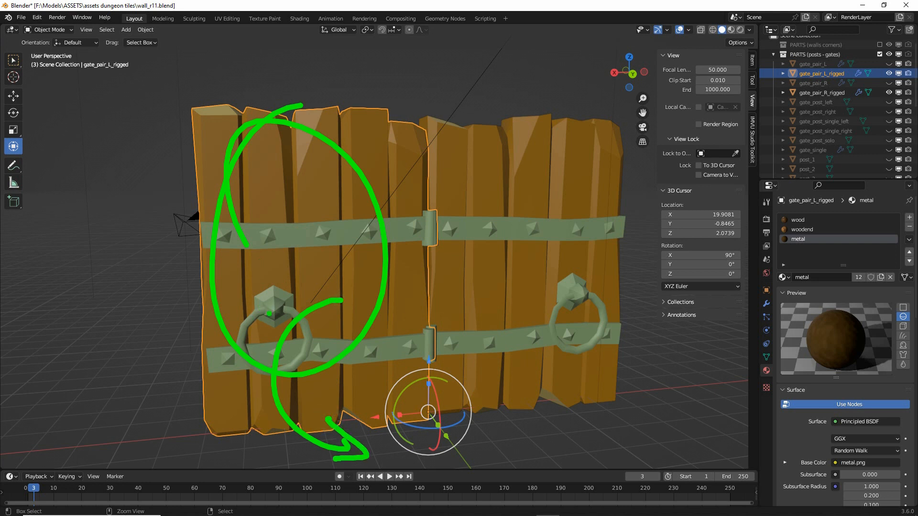
mouse_move(270, 313)
mouse_down()
mouse_move(227, 399)
mouse_move(206, 292)
mouse_up()
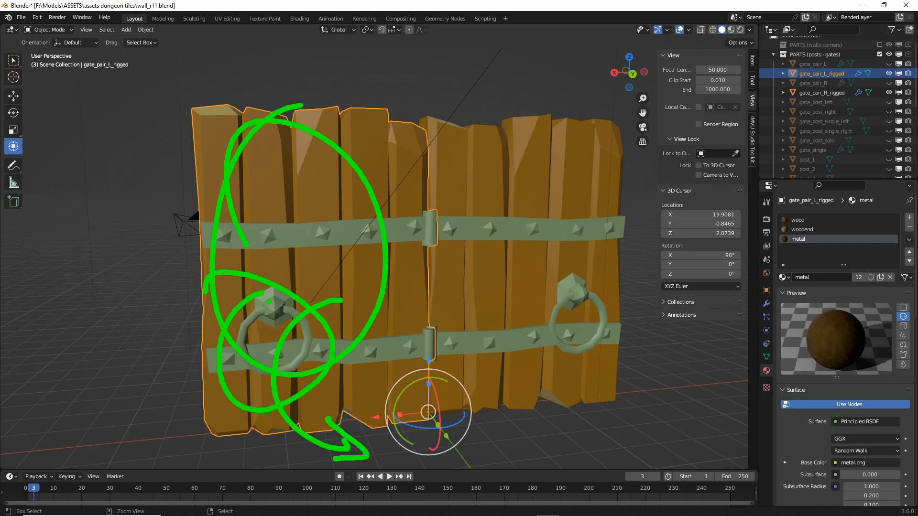
key(Escape)
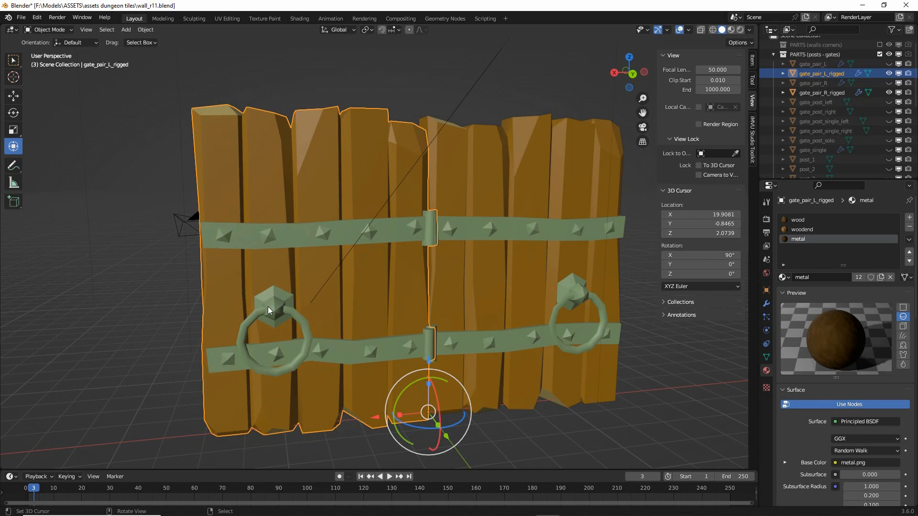
shift+middle_drag(316, 338, 322, 323)
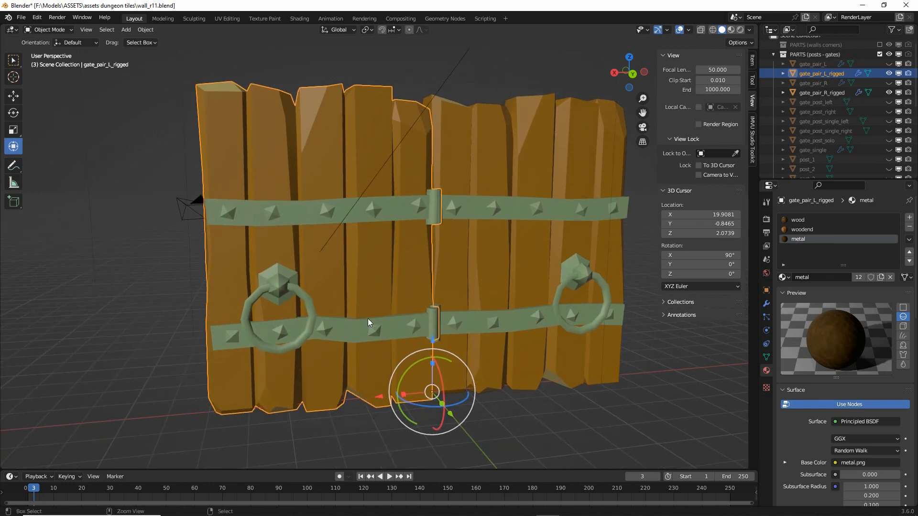
Examine the lower hinge and the ring handle on gate_pair_L_rigged from the front and from the side.
key(ctrl+2)
mouse_move(436, 336)
mouse_down()
mouse_move(436, 309)
mouse_move(407, 422)
mouse_move(421, 302)
mouse_move(466, 305)
mouse_move(419, 321)
mouse_up()
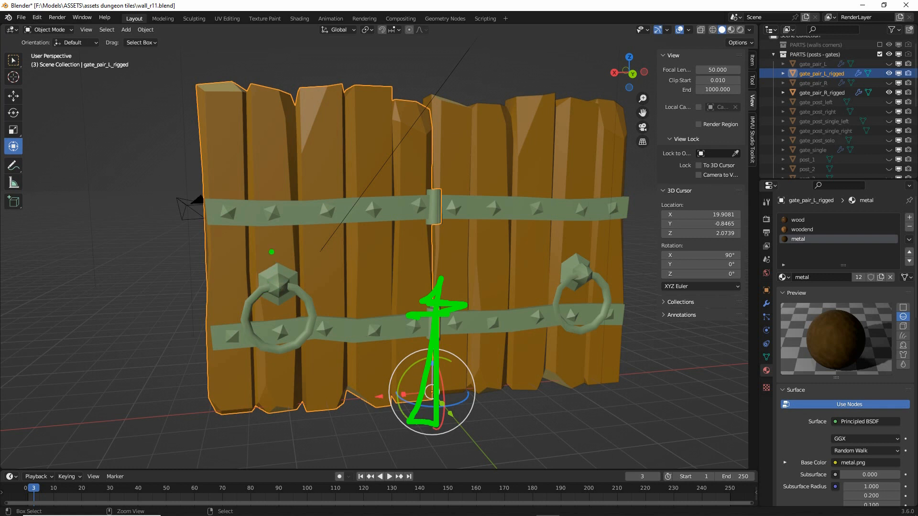
mouse_move(272, 251)
mouse_down()
mouse_move(269, 297)
mouse_move(289, 249)
mouse_move(260, 244)
mouse_move(234, 368)
mouse_move(265, 277)
mouse_up()
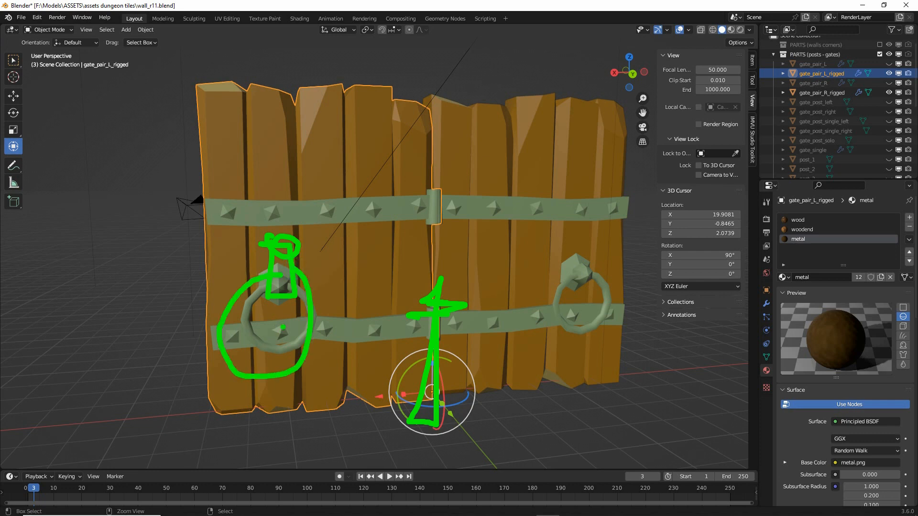
middle_drag(277, 340, 343, 341)
mouse_move(379, 307)
mouse_down()
mouse_move(383, 373)
mouse_move(464, 366)
mouse_move(487, 354)
mouse_up()
mouse_move(376, 381)
mouse_down()
mouse_move(389, 347)
mouse_move(424, 346)
mouse_up()
key(Escape)
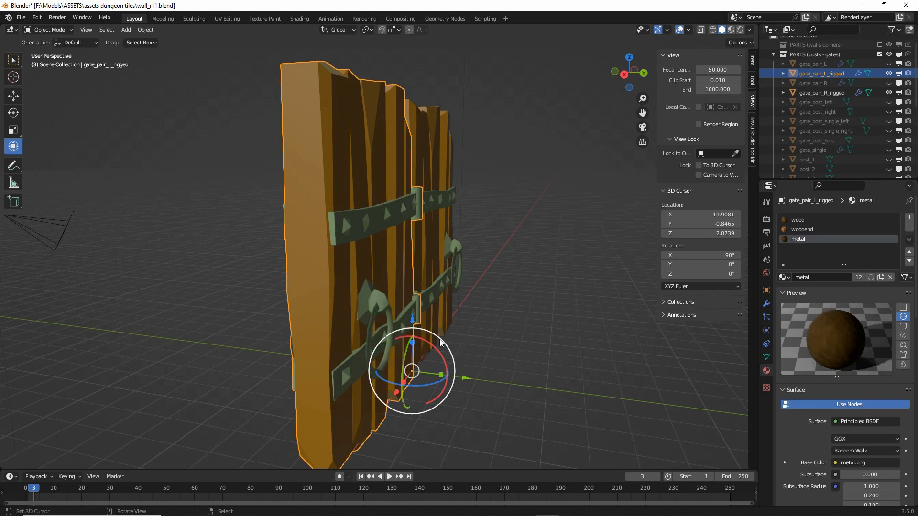
Examine the ring handle positions on both faces of gate_pair_L_rigged in relation to the pivot point at the hinge edge.
middle_drag(438, 340, 415, 352)
key(ctrl+2)
mouse_move(416, 326)
mouse_down()
mouse_move(419, 375)
mouse_move(424, 324)
mouse_move(412, 362)
mouse_move(421, 383)
mouse_up()
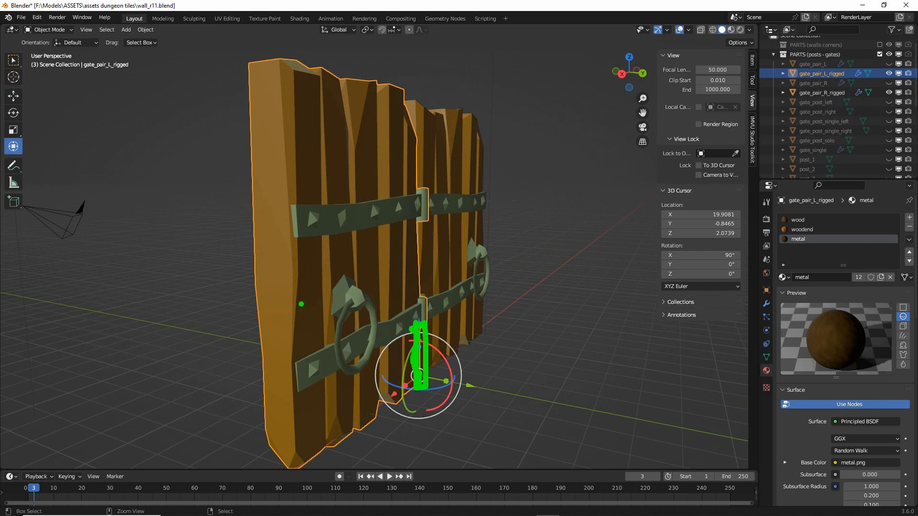
drag(272, 287, 378, 301)
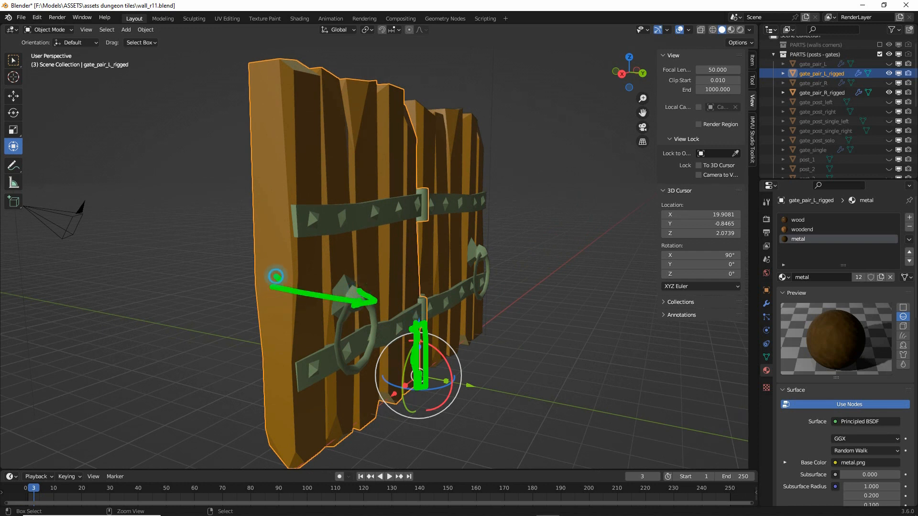
drag(275, 276, 286, 301)
mouse_move(356, 315)
mouse_down()
mouse_move(356, 374)
mouse_move(366, 361)
mouse_up()
mouse_move(282, 304)
mouse_down()
mouse_move(282, 364)
mouse_move(287, 348)
mouse_up()
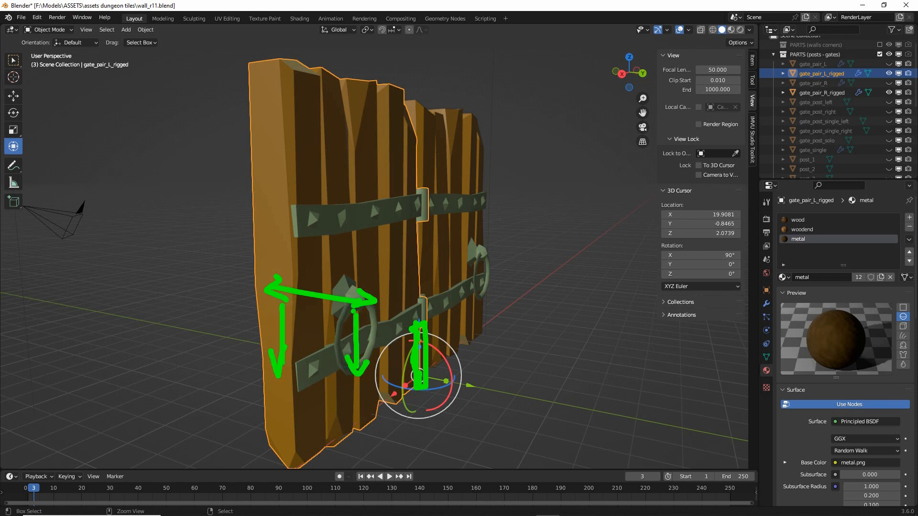
mouse_move(358, 309)
mouse_down()
mouse_move(378, 368)
mouse_move(370, 318)
mouse_up()
drag(282, 297, 306, 300)
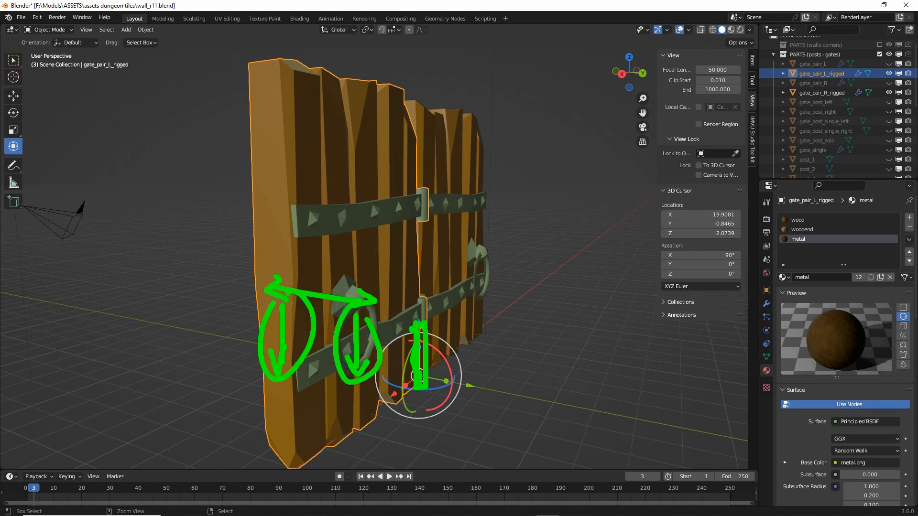
key(Escape)
mouse_move(418, 329)
middle_down()
mouse_move(364, 344)
mouse_move(337, 336)
middle_up()
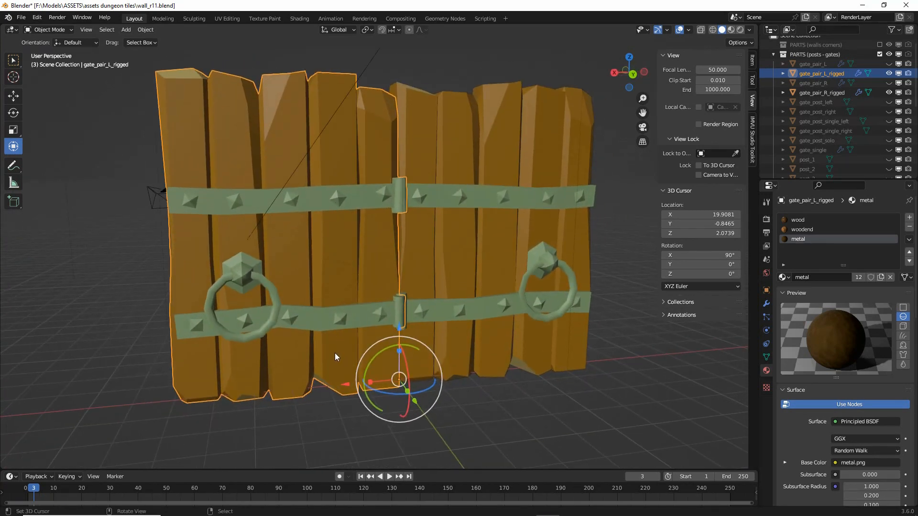
mouse_move(410, 340)
mouse_down()
mouse_move(389, 339)
mouse_move(398, 333)
mouse_up()
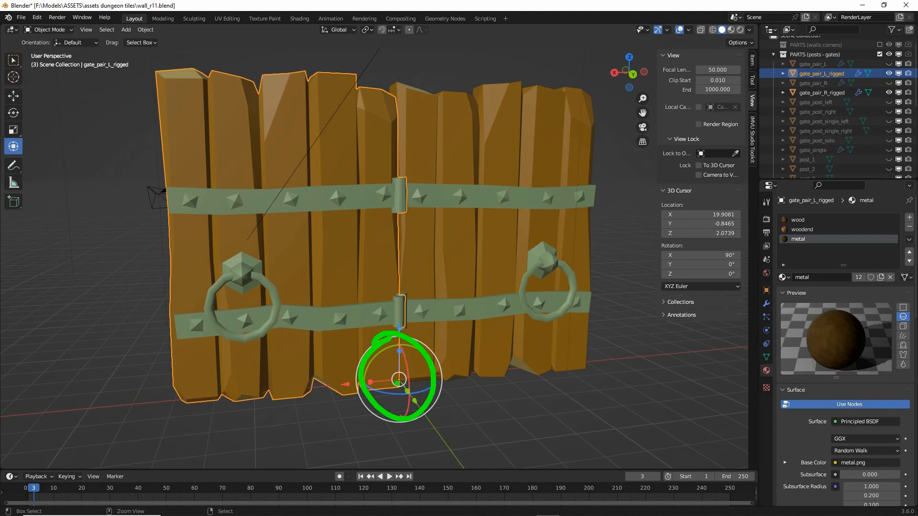
drag(394, 368, 397, 395)
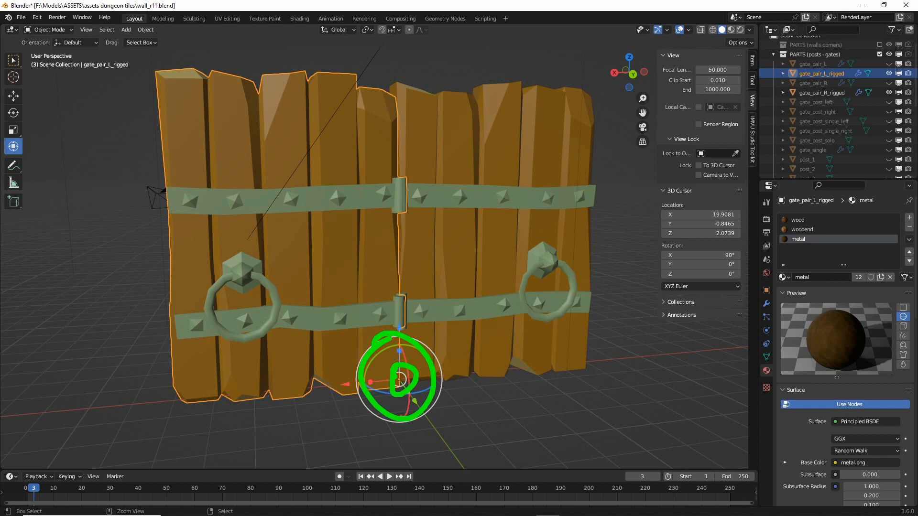
key(Escape)
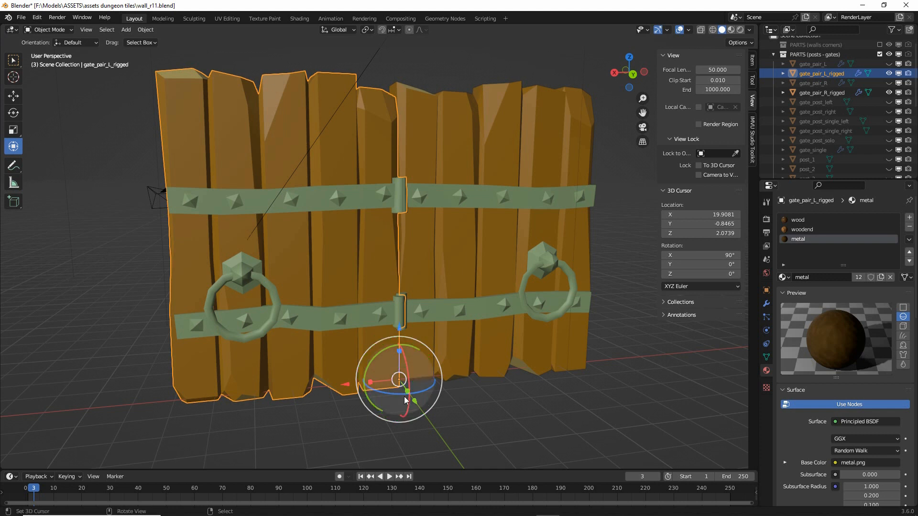
Set the 3D cursor's location to 0 on the X, Y and Z axes.
click(708, 215)
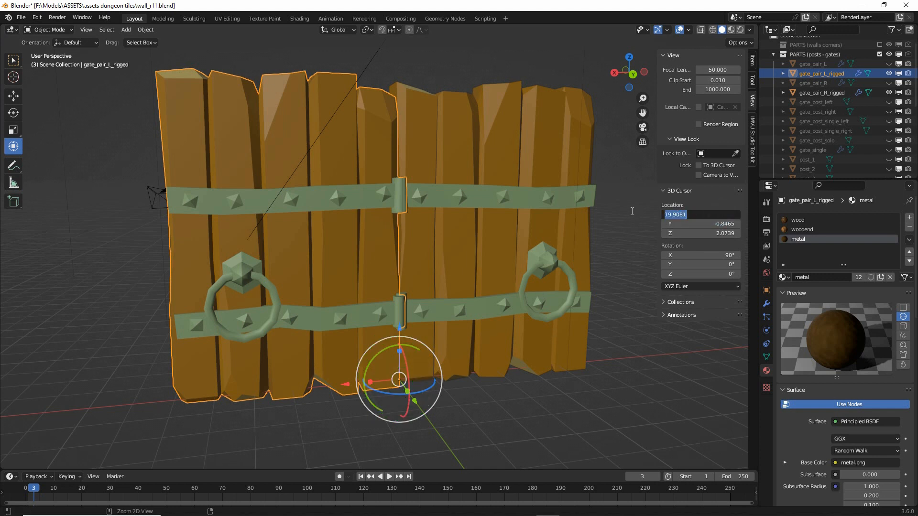
mouse_move(650, 190)
mouse_down()
mouse_move(653, 250)
mouse_move(648, 190)
mouse_move(633, 192)
mouse_up()
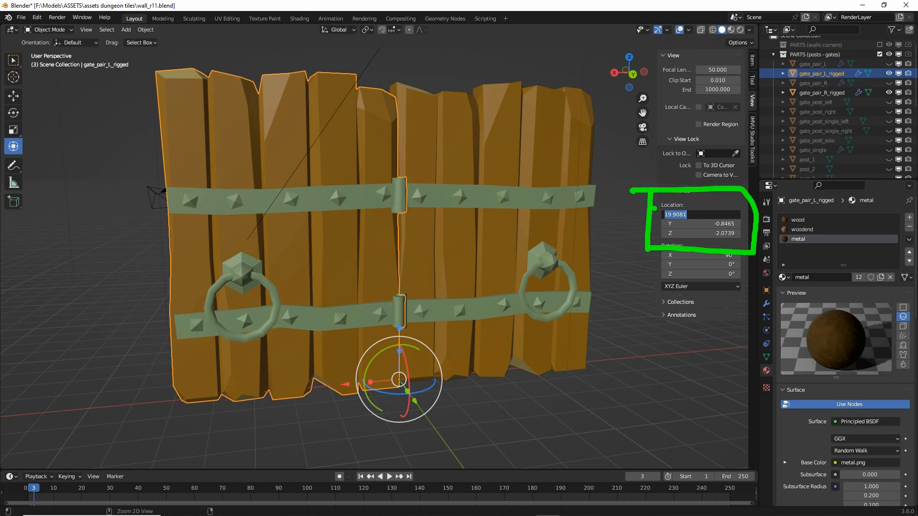
key(Escape)
text(0)
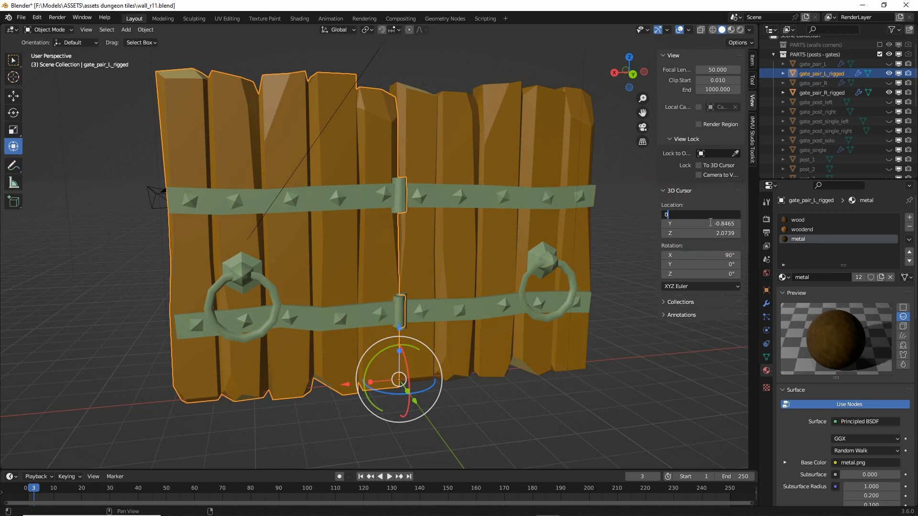
key(Return)
click(712, 224)
text(0)
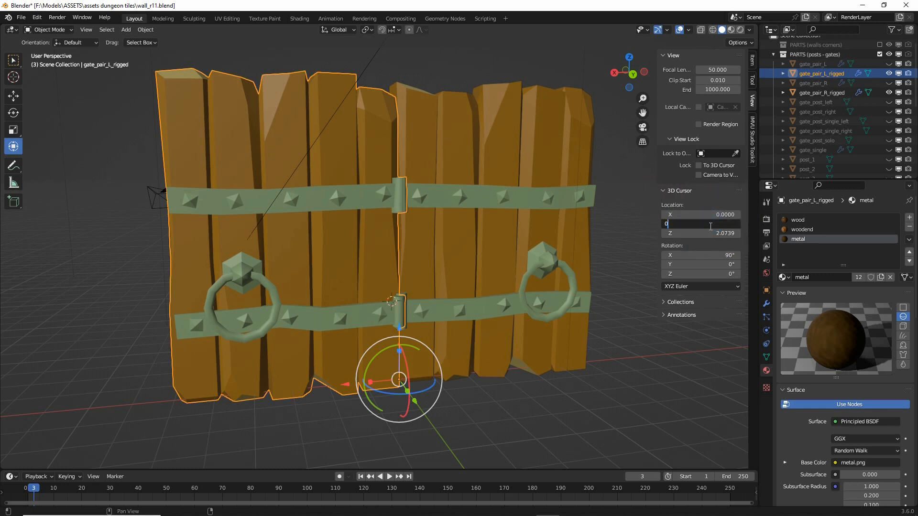
key(Return)
click(717, 233)
text(0)
key(Return)
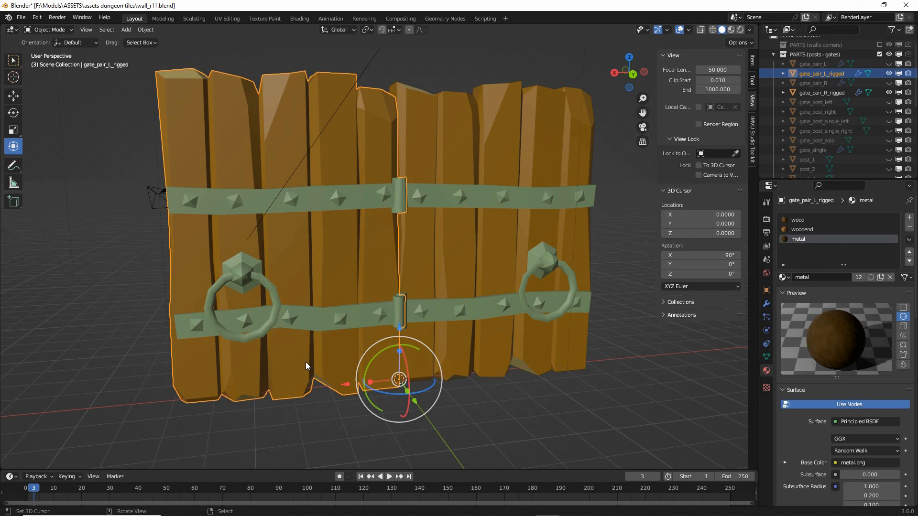
Check the pivot point against the 3D cursor and review the transform values of gate_pair_R_rigged and gate_pair_L_rigged.
key(ctrl+2)
drag(401, 368, 386, 369)
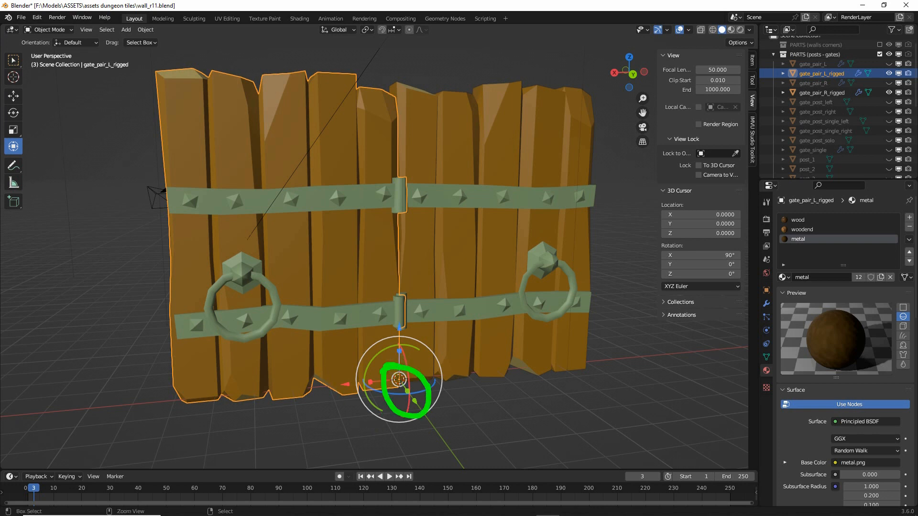
drag(401, 385, 400, 304)
mouse_move(308, 317)
middle_down()
mouse_move(311, 344)
mouse_move(343, 305)
mouse_move(362, 240)
middle_up()
click(512, 230)
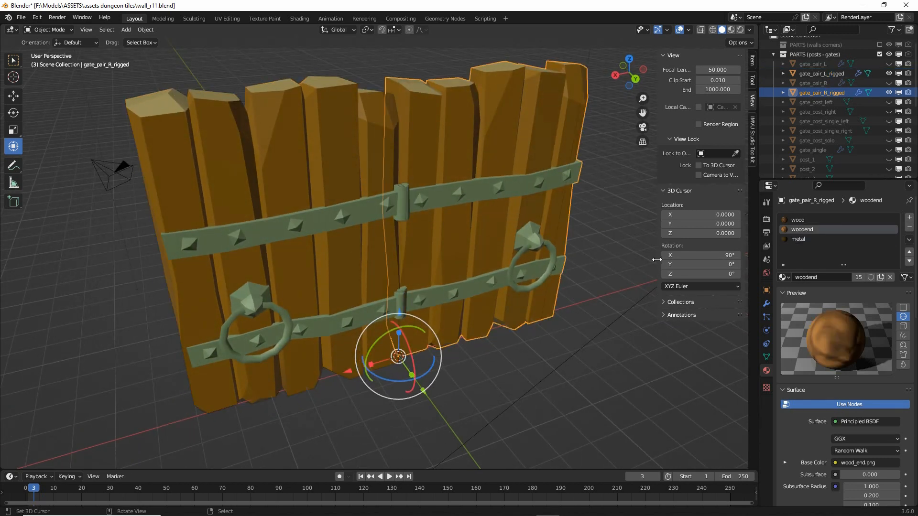
click(753, 61)
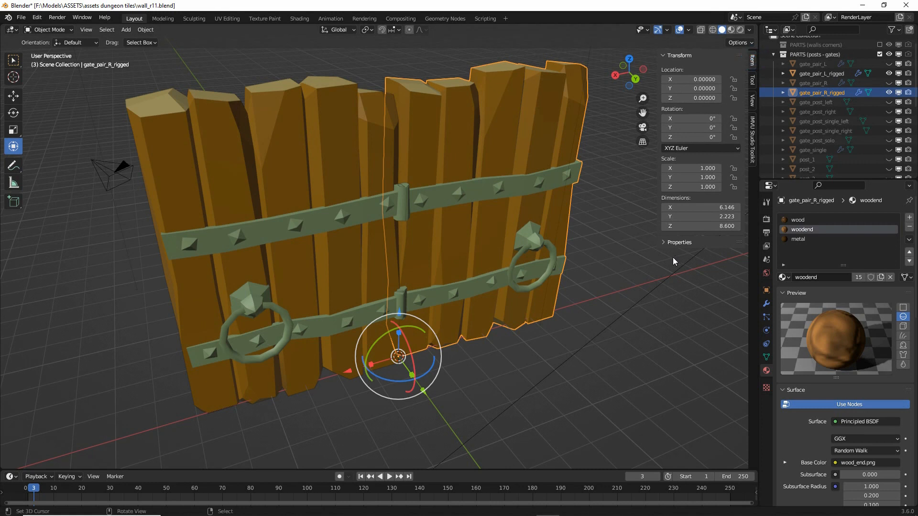
click(289, 214)
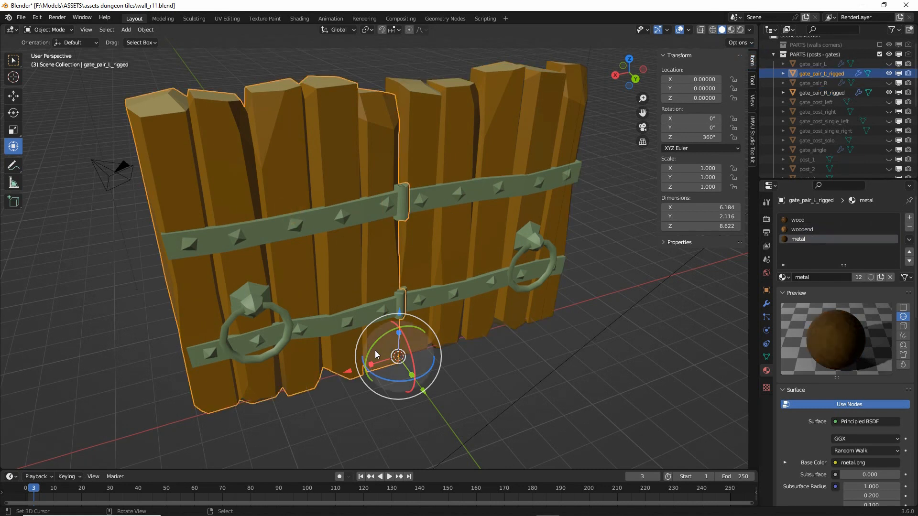
key(ctrl+2)
mouse_move(396, 344)
mouse_down()
mouse_move(402, 376)
mouse_move(376, 346)
mouse_up()
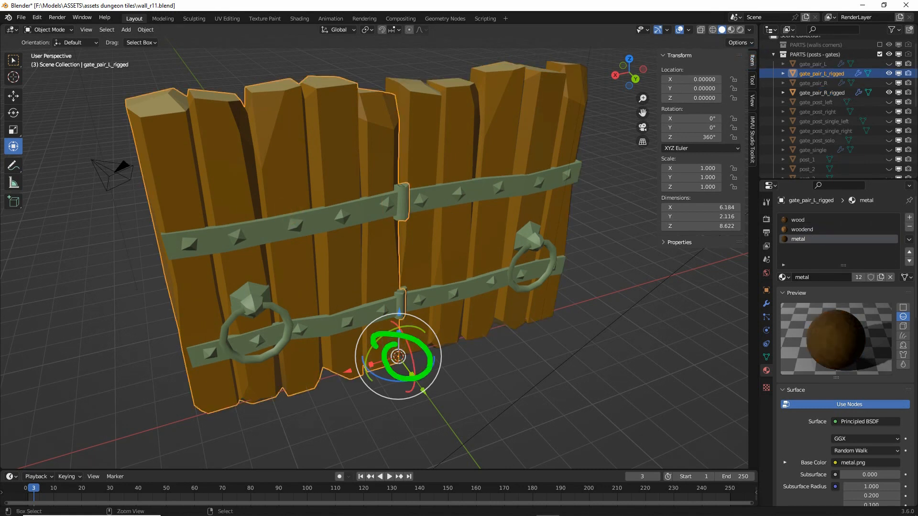
key(Escape)
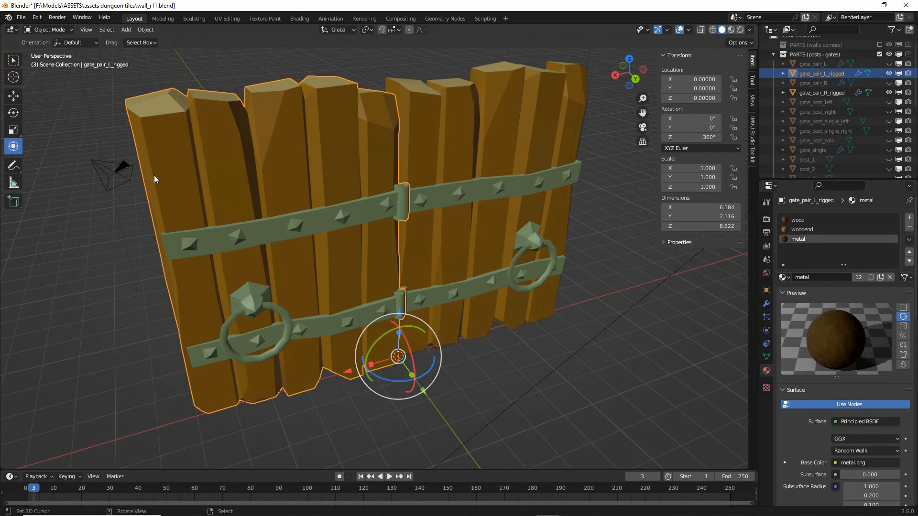
Add an armature at the 3D cursor, at the base of the gates' shared hinge edge.
key(ctrl+2)
mouse_move(125, 19)
mouse_down()
mouse_move(140, 38)
mouse_move(123, 23)
mouse_up()
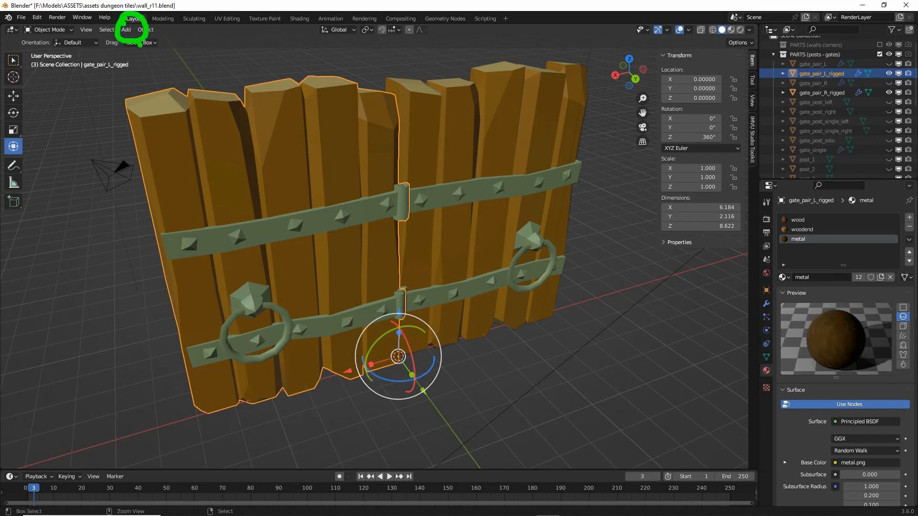
key(Escape)
click(126, 30)
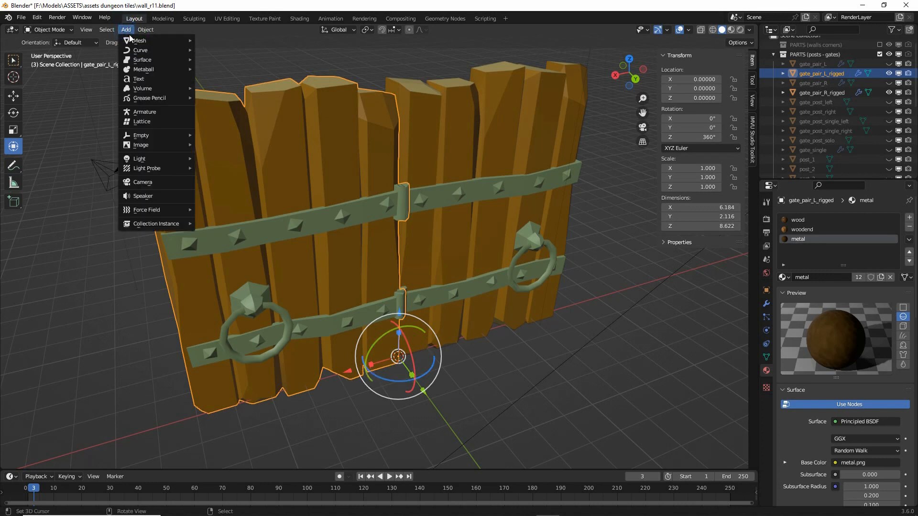
key(ctrl+2)
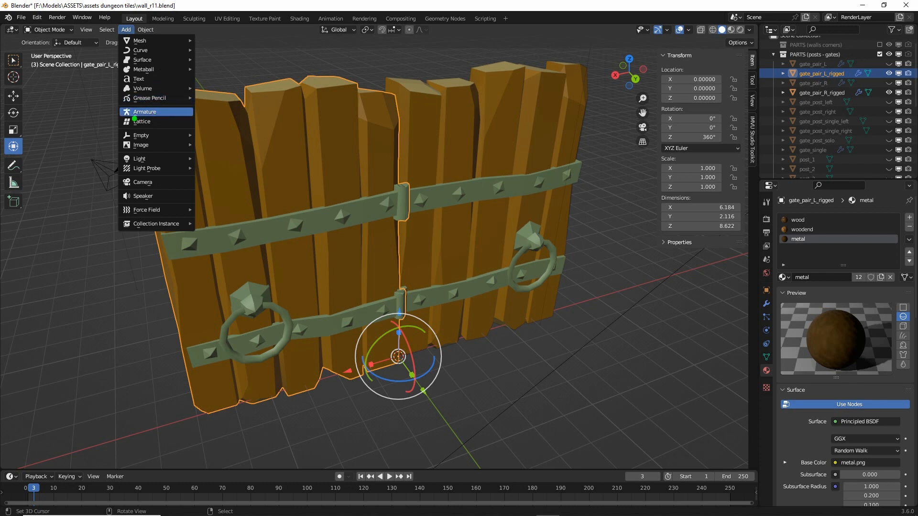
drag(134, 119, 117, 118)
drag(128, 39, 145, 40)
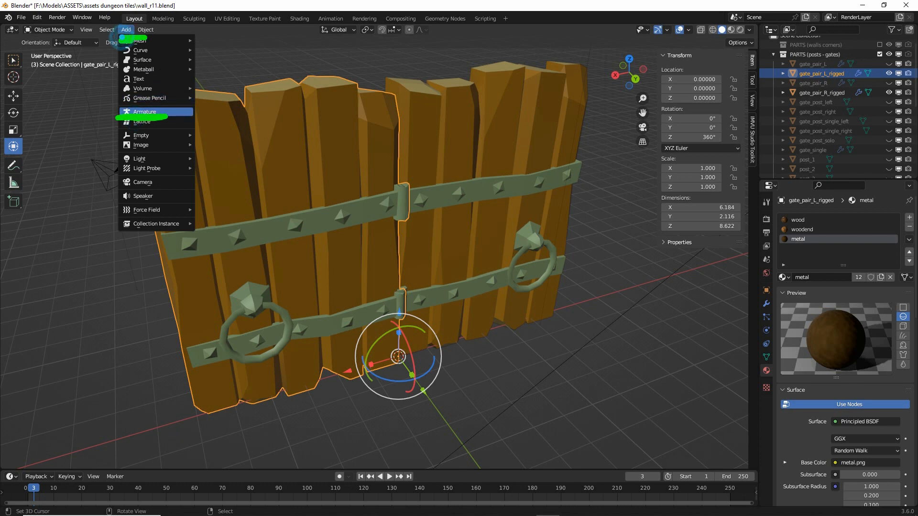
click(148, 112)
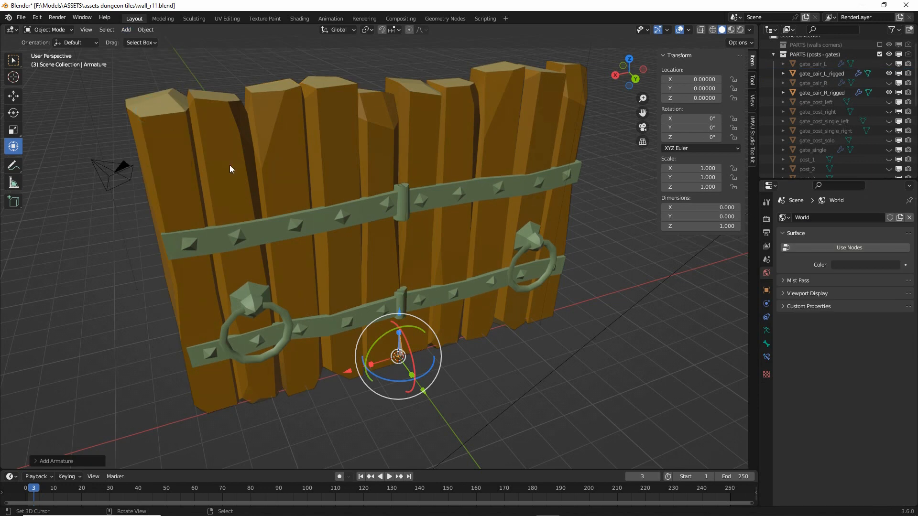
Switch the viewport shading to wireframe to expose the armature bone at the base of the gates' hinge edge.
middle_drag(379, 293, 391, 265)
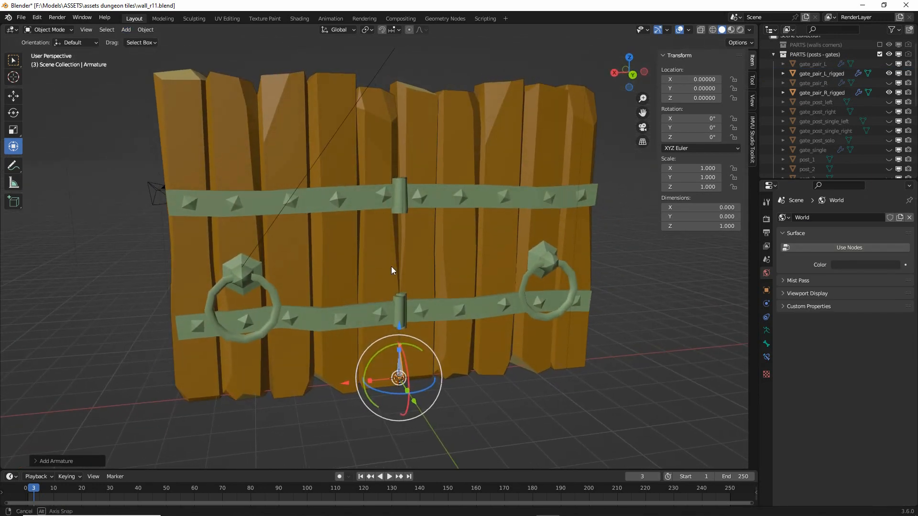
click(712, 30)
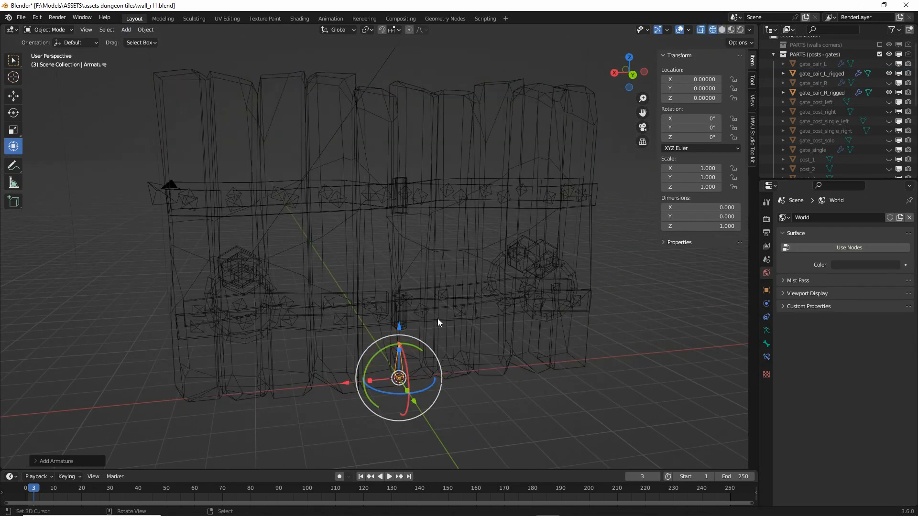
middle_drag(438, 318, 444, 343)
scroll(435, 358, up, 2)
shift+middle_drag(361, 376, 359, 331)
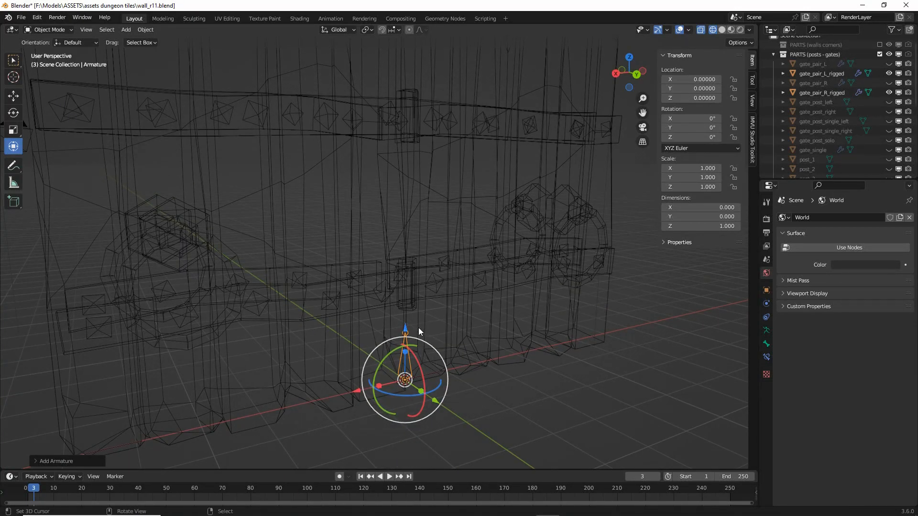
Switch the armature to Edit Mode.
right_click(409, 360)
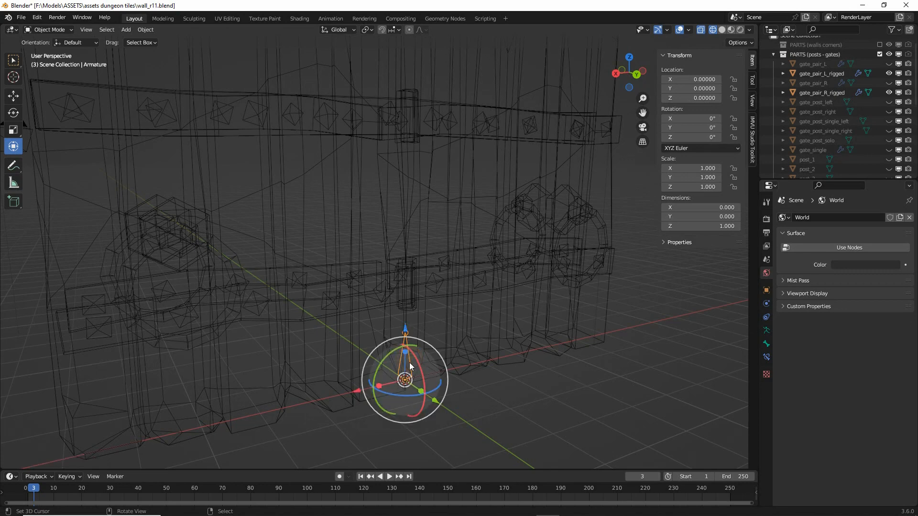
click(51, 31)
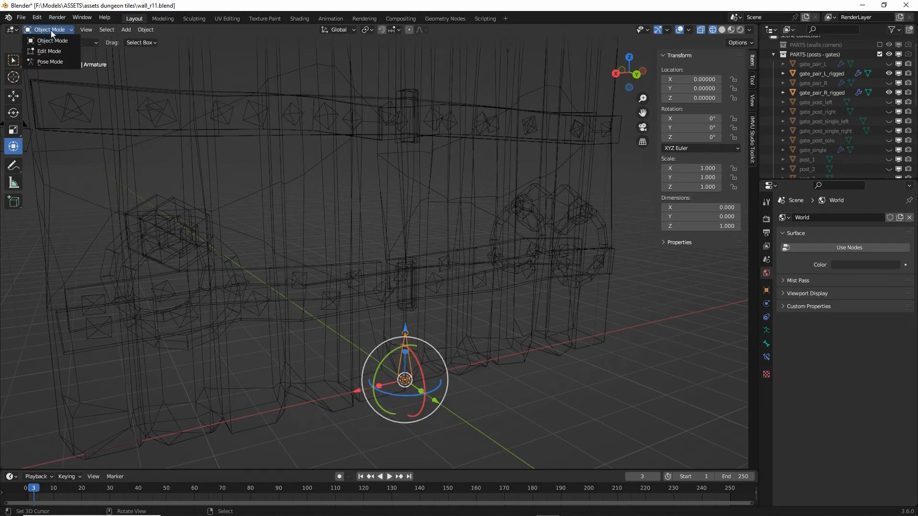
key(ctrl+2)
mouse_move(54, 59)
mouse_down()
mouse_move(28, 62)
mouse_move(66, 38)
mouse_up()
click(48, 51)
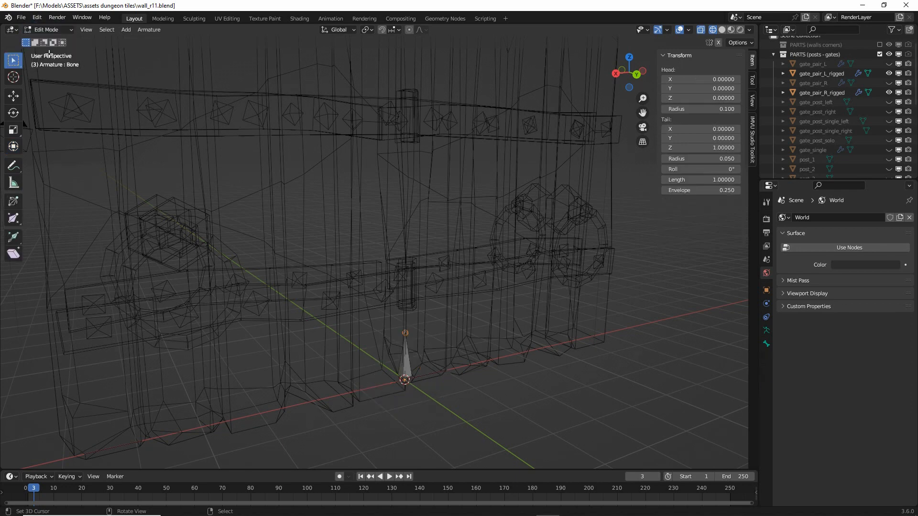
Move the bone's tail straight up along Z to a height of 4, making the bone 4 units long.
key(ctrl+2)
mouse_move(402, 317)
mouse_down()
mouse_move(385, 321)
mouse_move(396, 326)
mouse_up()
key(Escape)
right_click(406, 332)
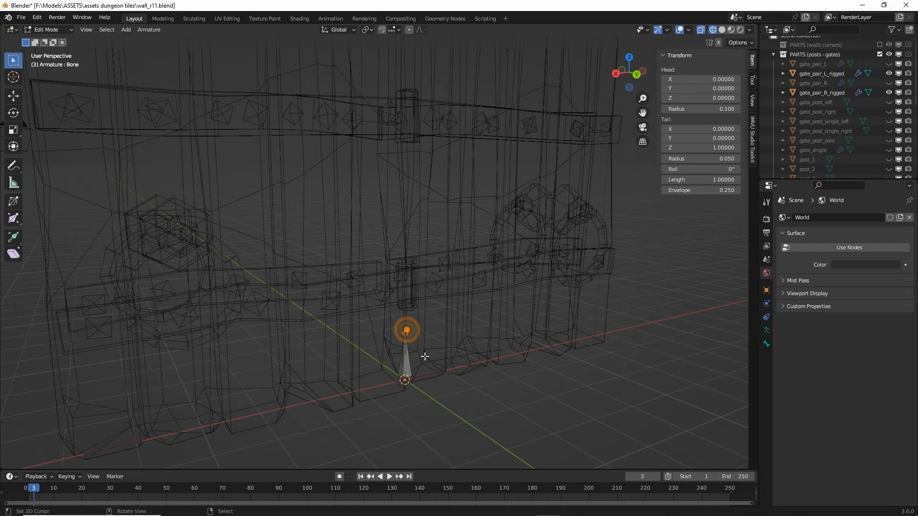
key(ctrl+2)
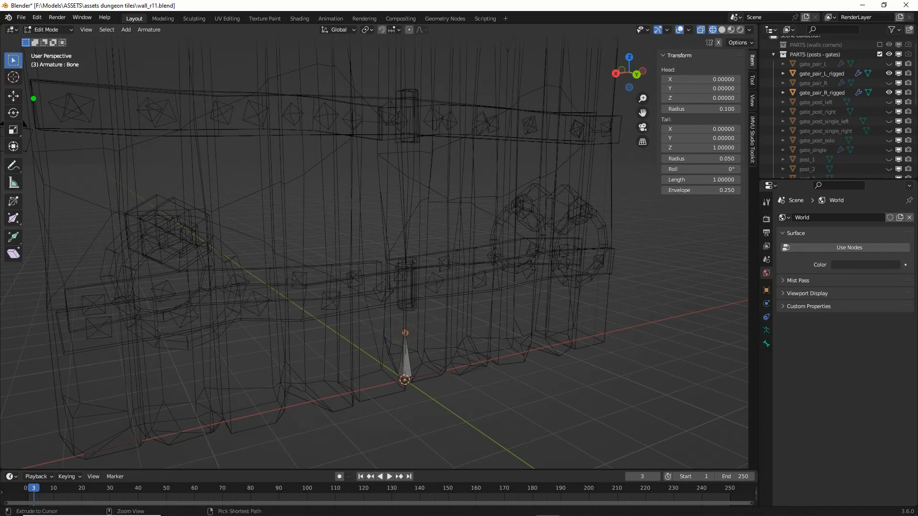
mouse_move(31, 96)
mouse_down()
mouse_move(55, 94)
mouse_move(36, 124)
mouse_move(50, 133)
mouse_move(34, 159)
mouse_up()
key(Escape)
click(13, 96)
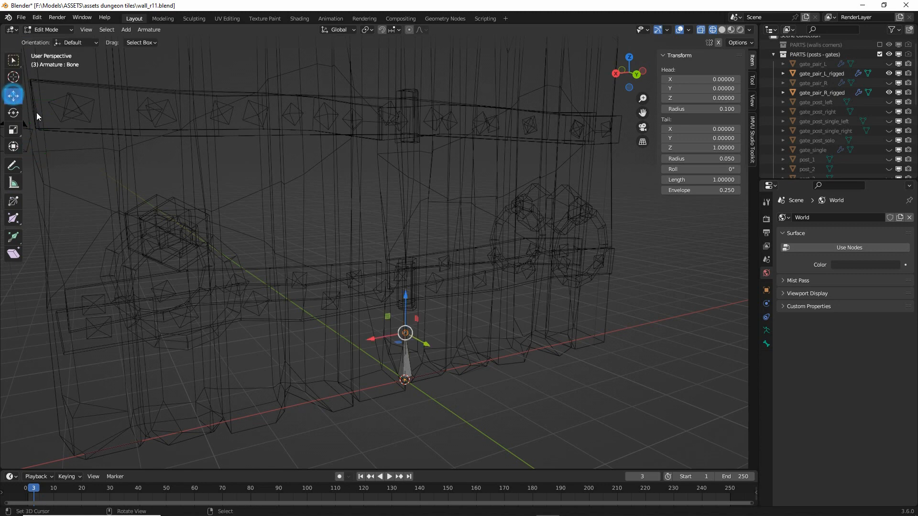
drag(406, 297, 405, 110)
middle_drag(436, 254, 432, 327)
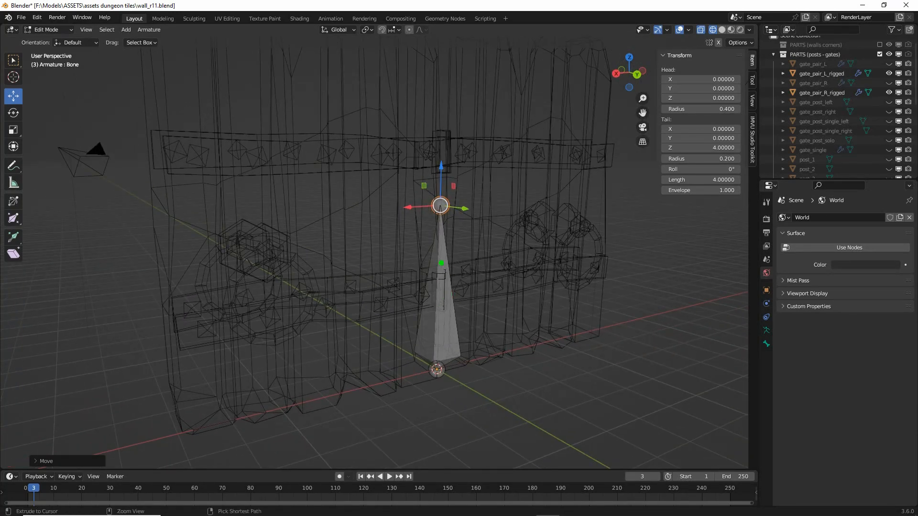
mouse_move(435, 263)
mouse_down()
mouse_move(417, 301)
mouse_move(439, 299)
mouse_move(297, 263)
mouse_move(205, 222)
mouse_move(291, 273)
mouse_move(318, 275)
mouse_move(282, 276)
mouse_up()
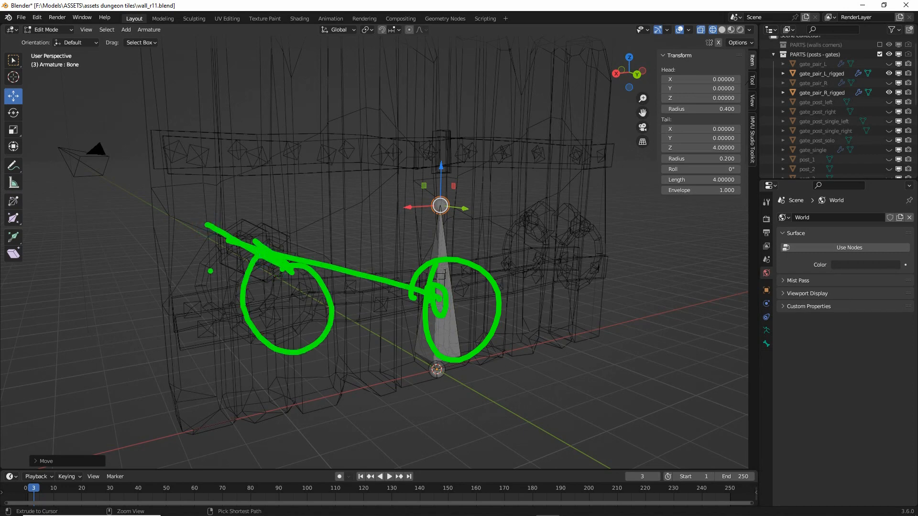
mouse_move(210, 271)
mouse_down()
mouse_move(239, 318)
mouse_move(212, 240)
mouse_up()
key(Escape)
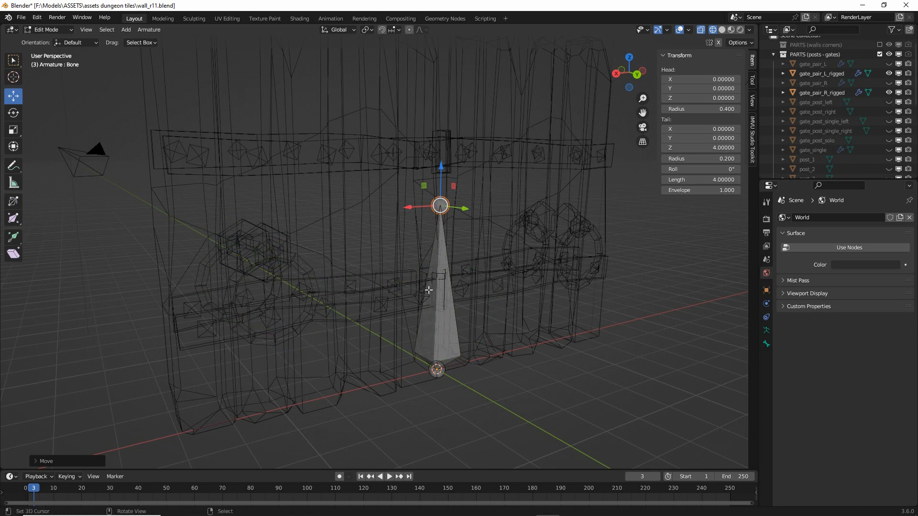
Select the whole hinge bone and duplicate it in place.
click(446, 286)
middle_drag(369, 307, 365, 330)
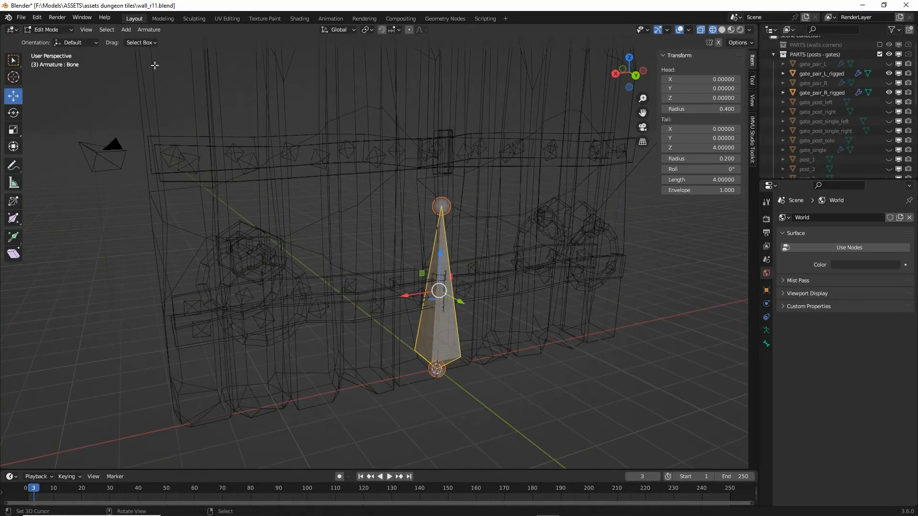
click(149, 30)
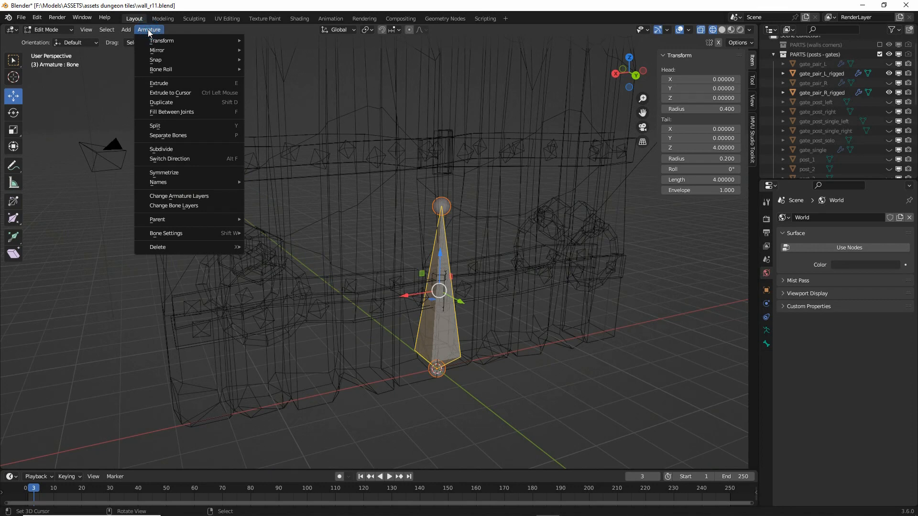
click(149, 111)
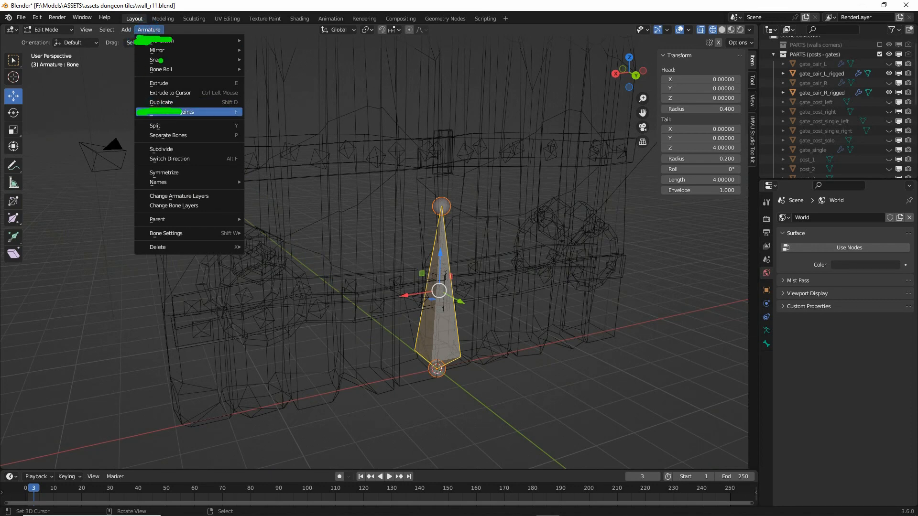
click(161, 101)
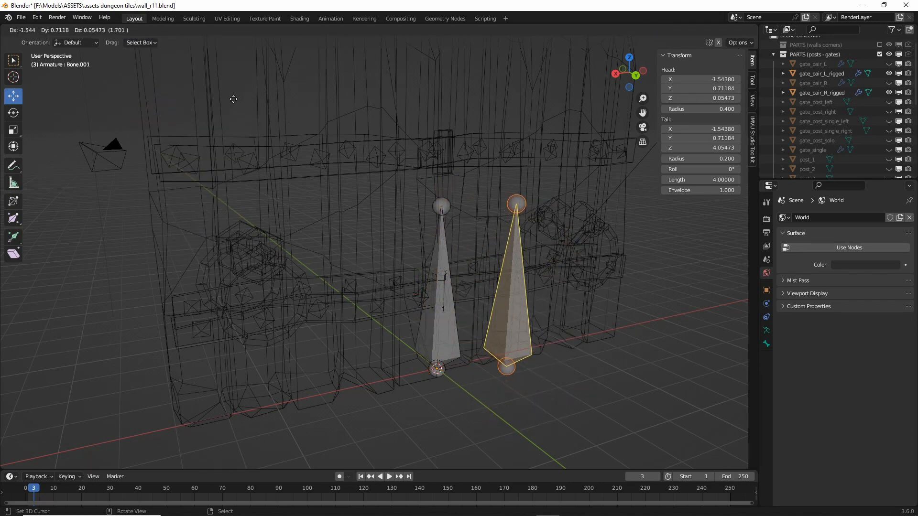
key(Escape)
middle_drag(278, 295, 307, 328)
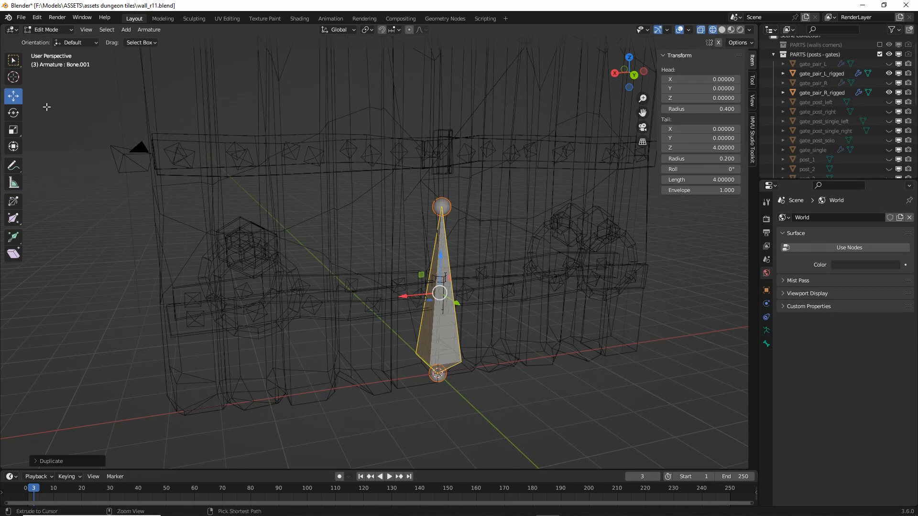
Move the duplicated bone along the X axis with snapping to X 4.1, near the ring handles.
click(24, 104)
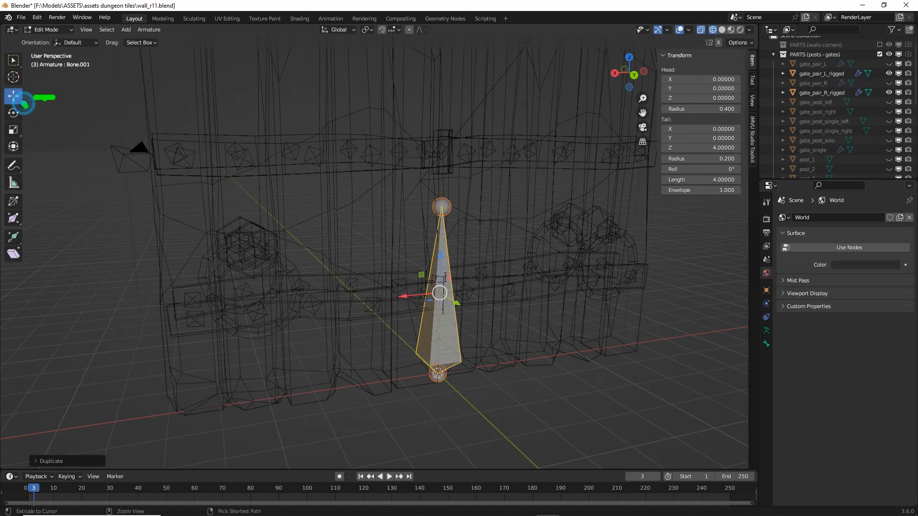
mouse_move(23, 113)
mouse_down()
mouse_move(45, 114)
mouse_move(27, 131)
mouse_up()
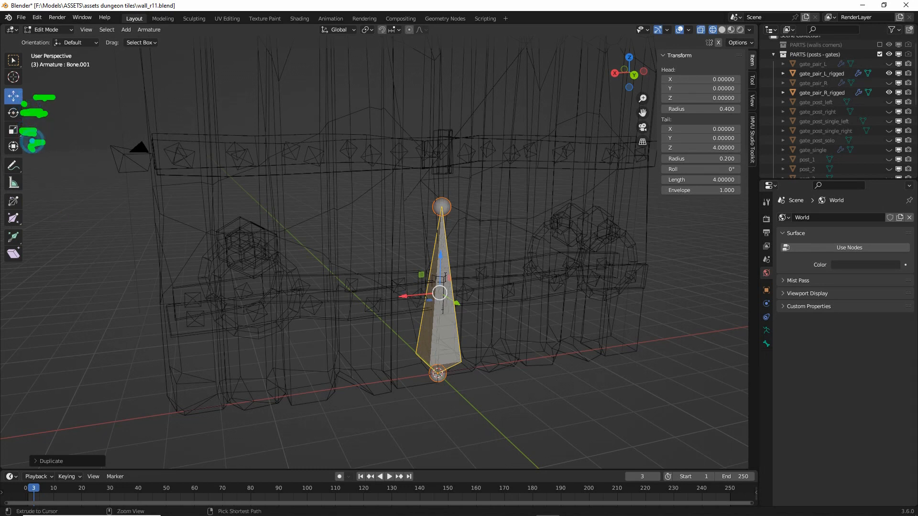
key(g)
key(x)
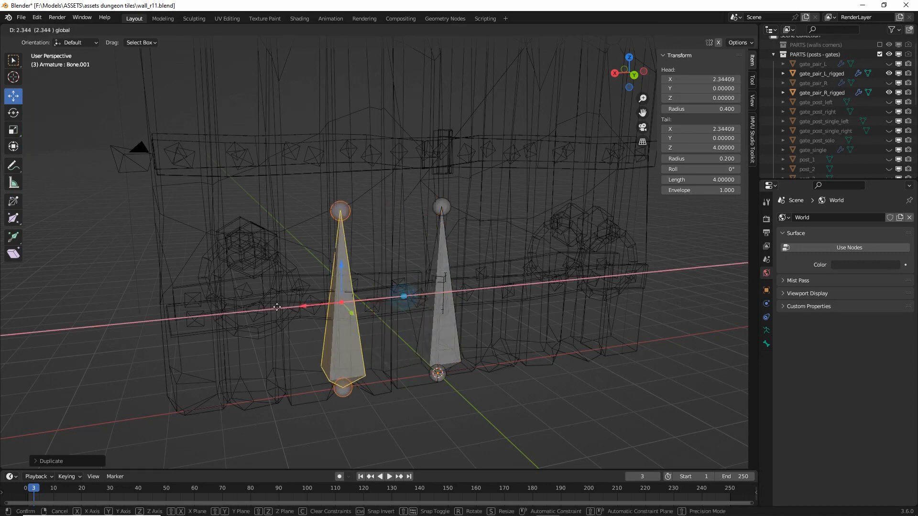
ctrl+drag(221, 315, 232, 316)
middle_drag(231, 315, 256, 292)
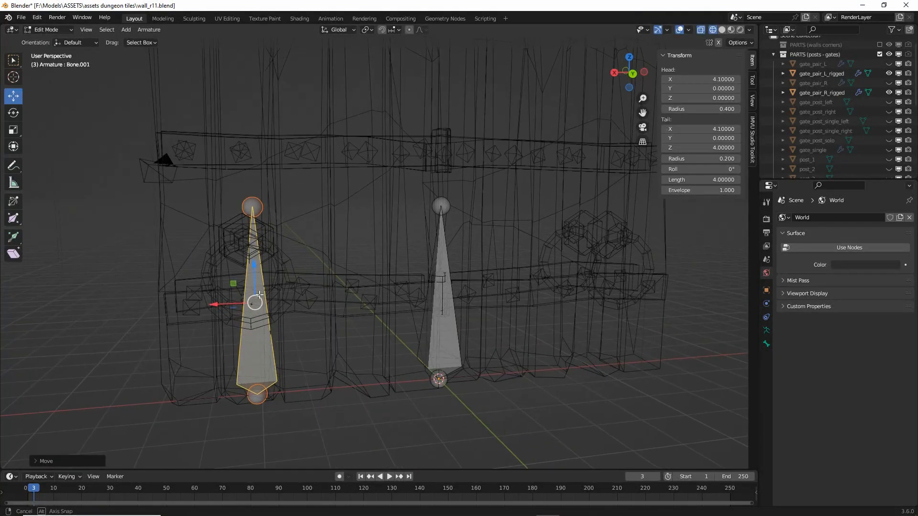
In the front orthographic view, shift the duplicated bone along X to about 4.34, centred on the ring handle.
click(87, 29)
mouse_move(106, 151)
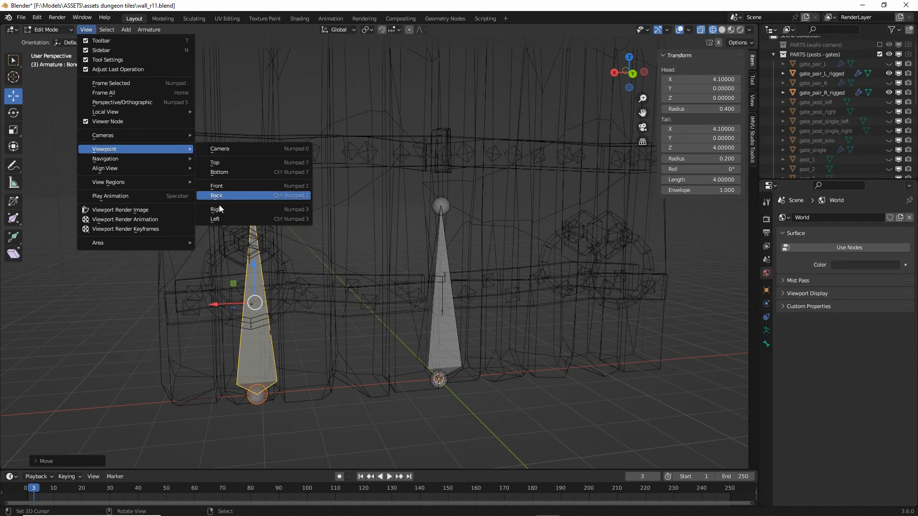
click(219, 186)
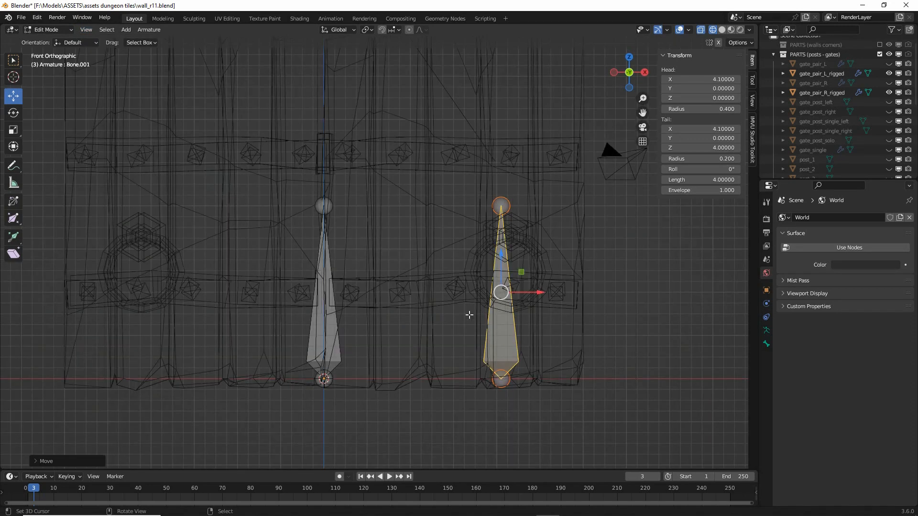
shift+middle_drag(469, 314, 399, 323)
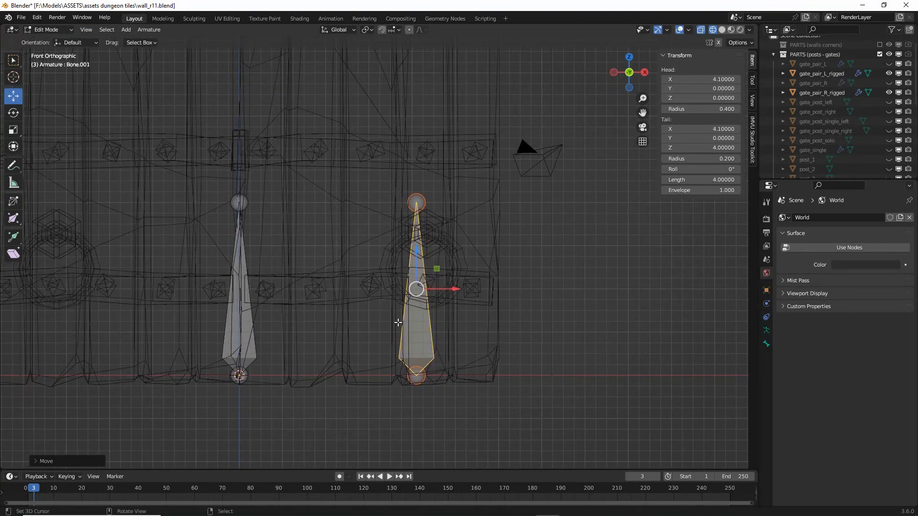
drag(456, 292, 469, 290)
click(427, 233)
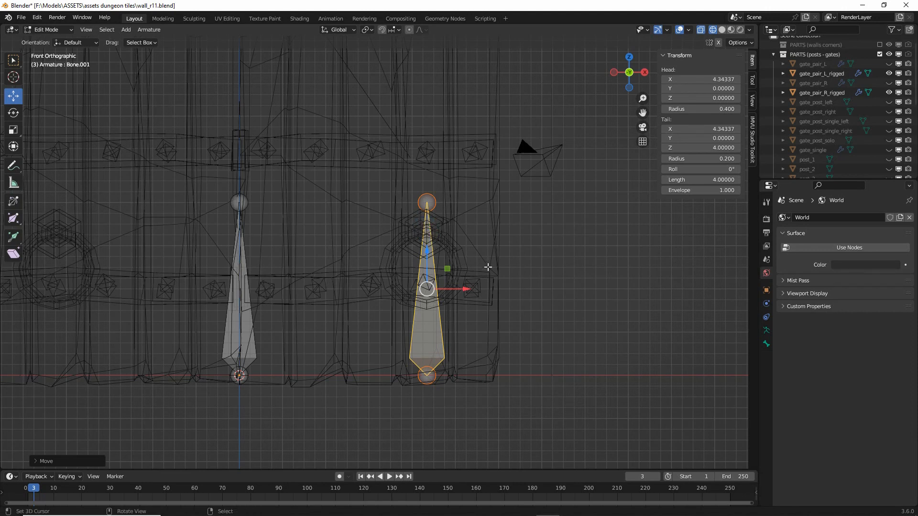
Move the duplicated bone's tail in the YZ plane to about Y -3.84, Z 0.07, laying the bone nearly horizontal through the gate.
middle_drag(591, 236, 471, 272)
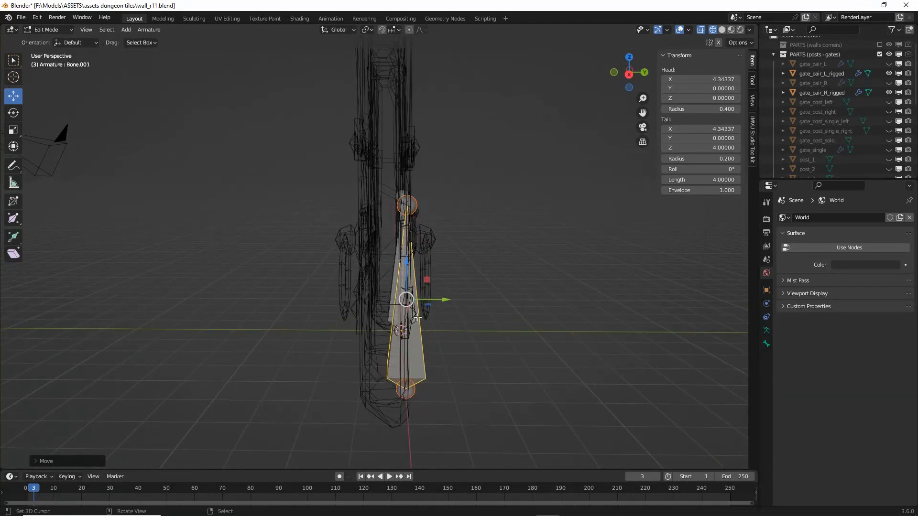
middle_drag(409, 299, 414, 280)
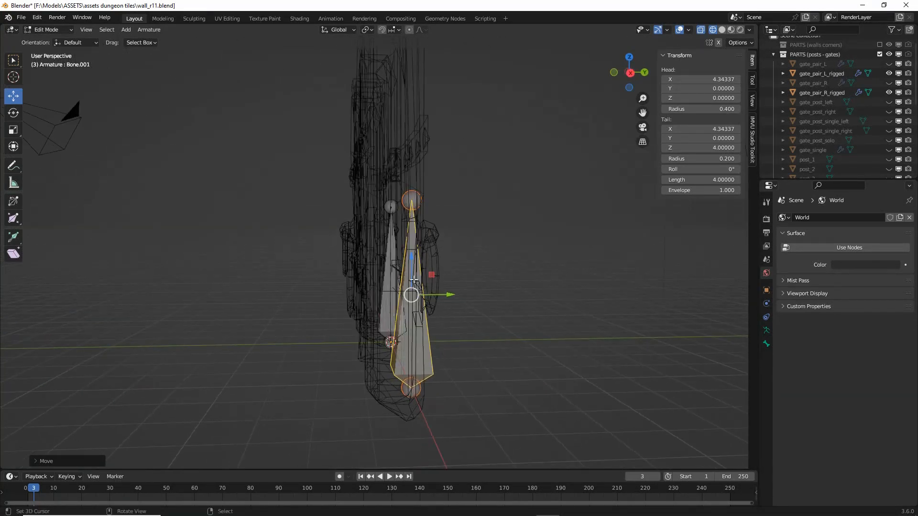
key(ctrl+2)
mouse_move(404, 182)
mouse_down()
mouse_move(414, 211)
mouse_move(411, 190)
mouse_up()
click(414, 198)
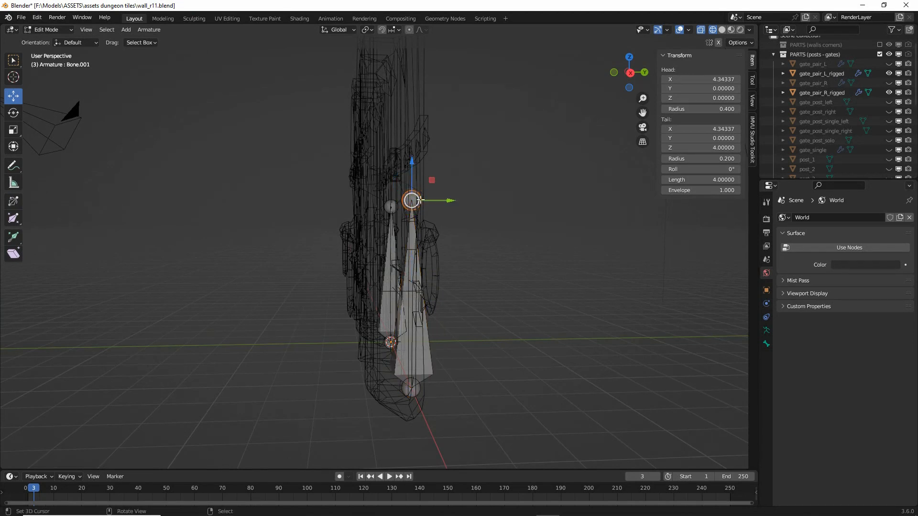
key(g)
key(shift+x)
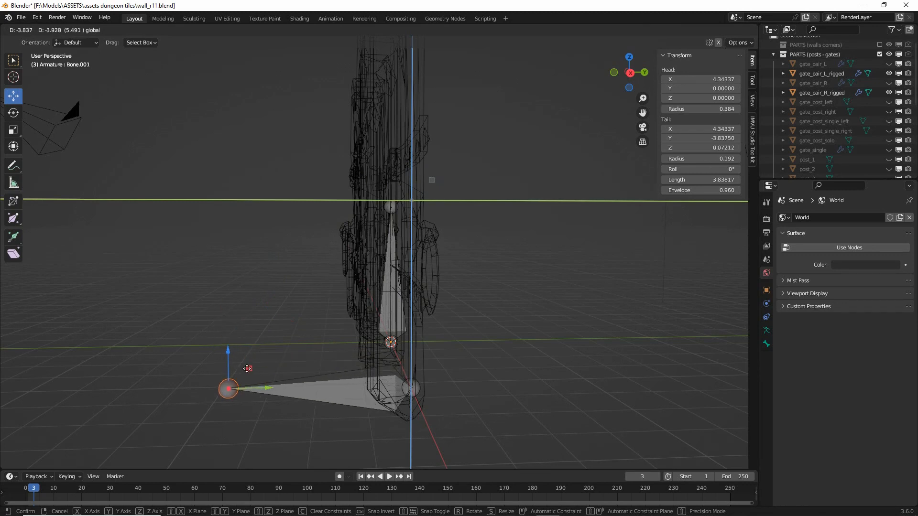
drag(247, 368, 247, 368)
mouse_move(398, 373)
ctrl+mouse_down()
mouse_move(426, 393)
mouse_move(408, 396)
ctrl+mouse_up()
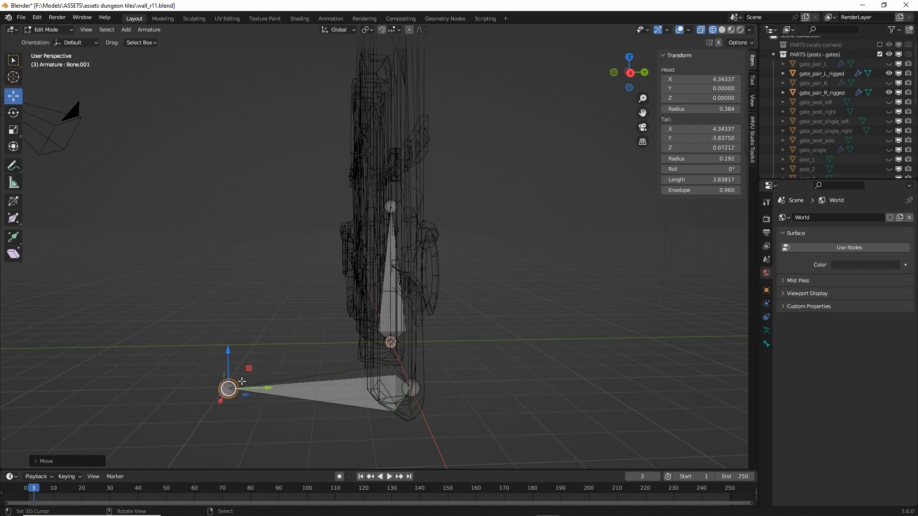
Check the horizontal bone's alignment with the gate and ring handles in the right and front orthographic views.
click(86, 30)
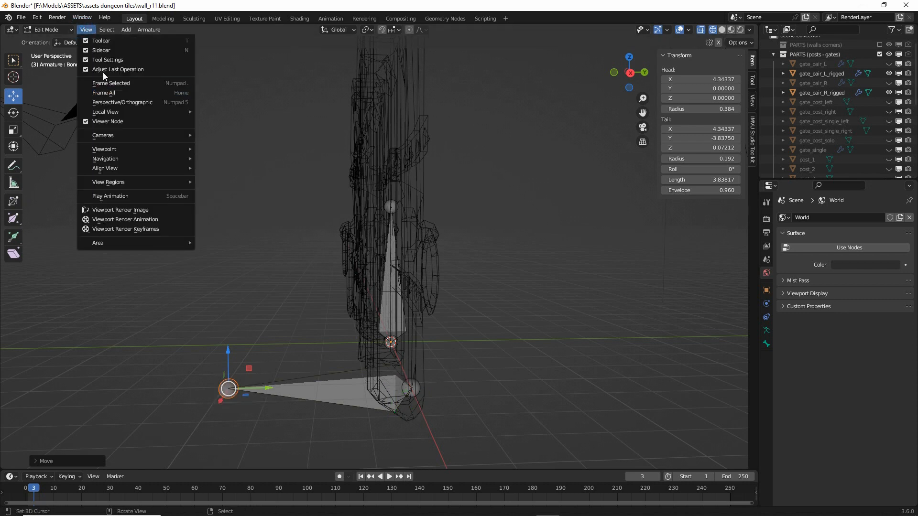
mouse_move(107, 149)
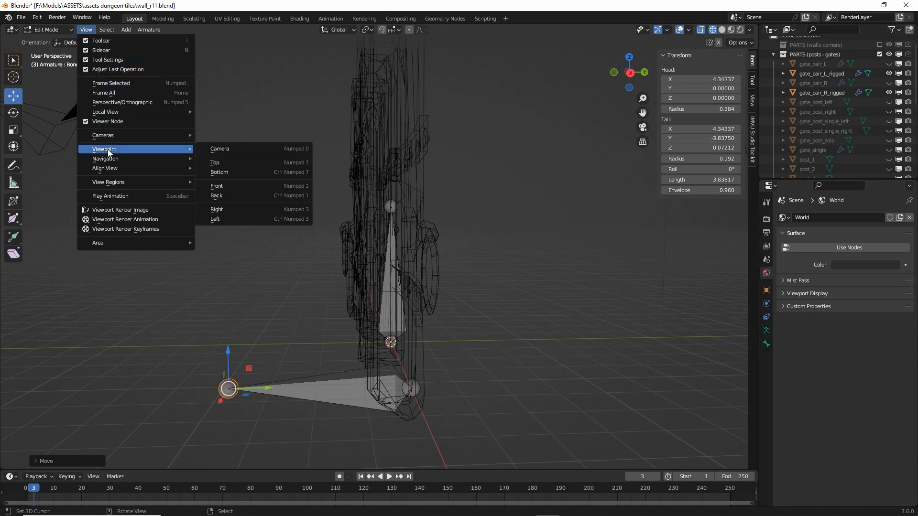
click(224, 209)
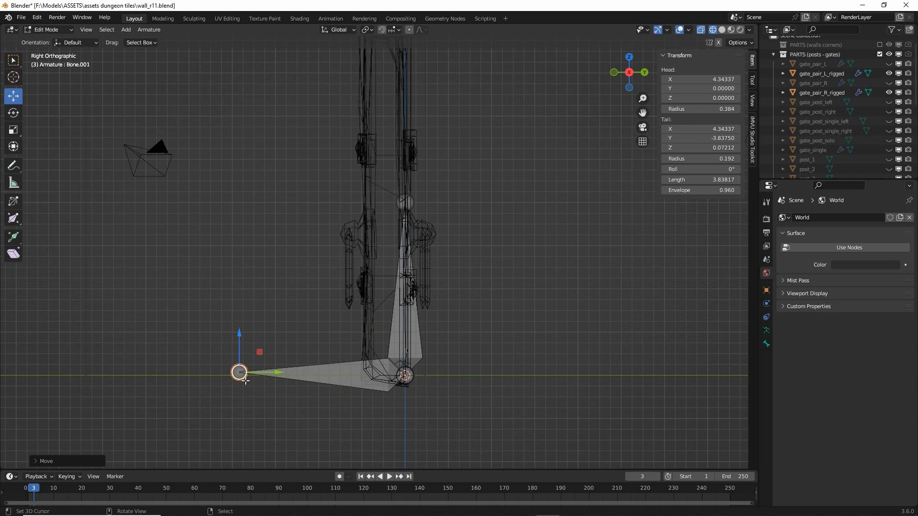
click(86, 30)
mouse_move(102, 149)
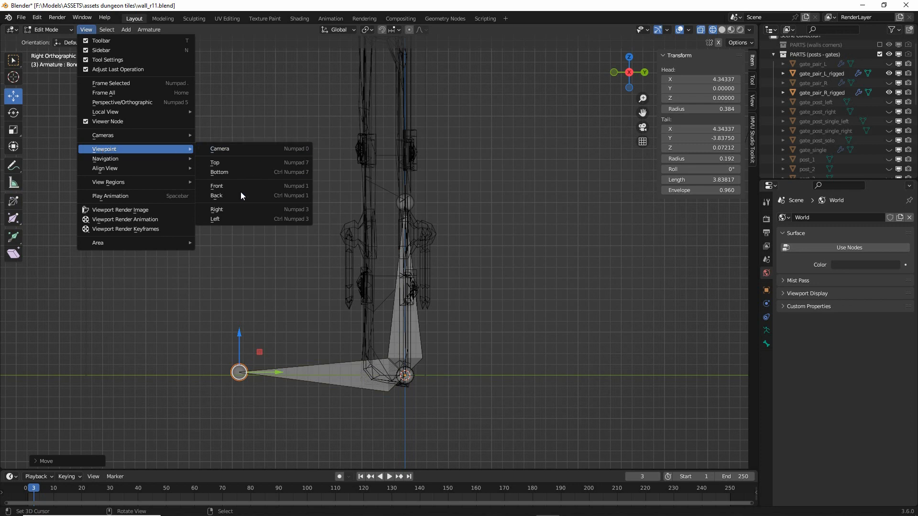
click(228, 186)
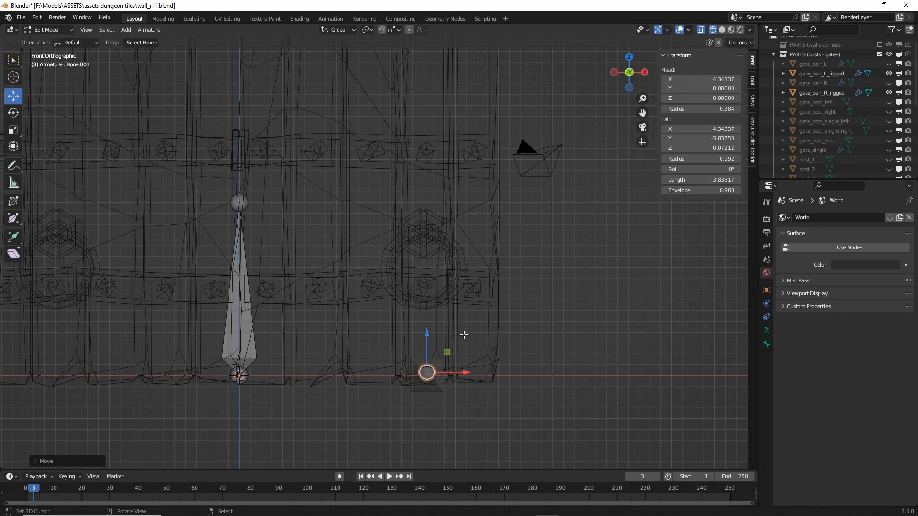
Undo the tail move and rotate the whole duplicated bone 90° about X in the right orthographic view, its tail pointing along negative Y.
key(ctrl+z)
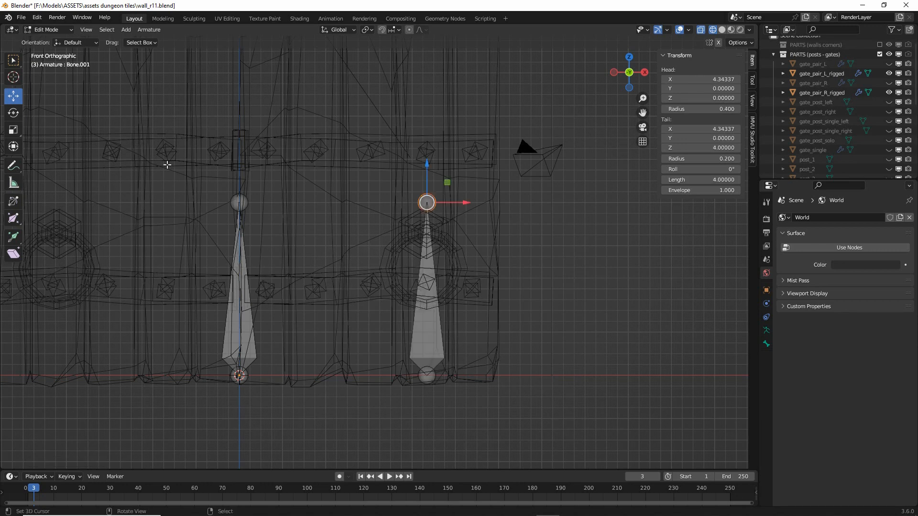
click(86, 29)
mouse_move(100, 151)
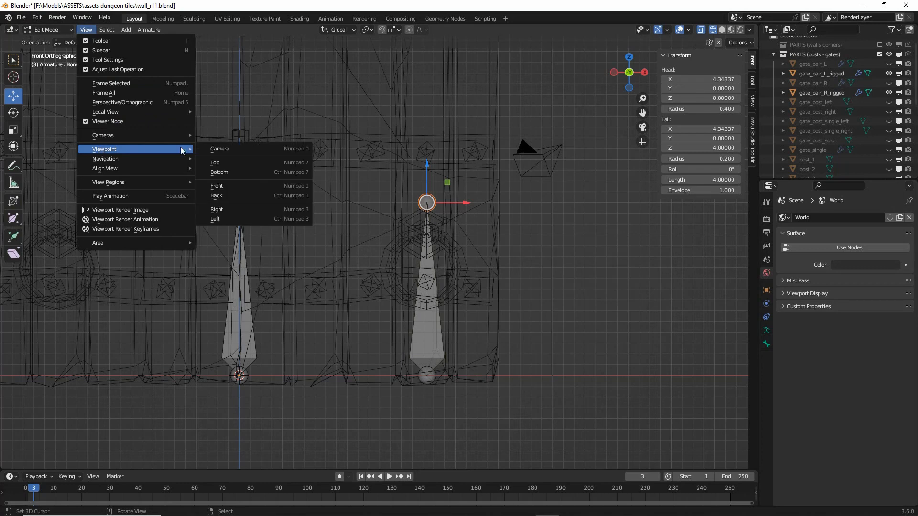
click(222, 209)
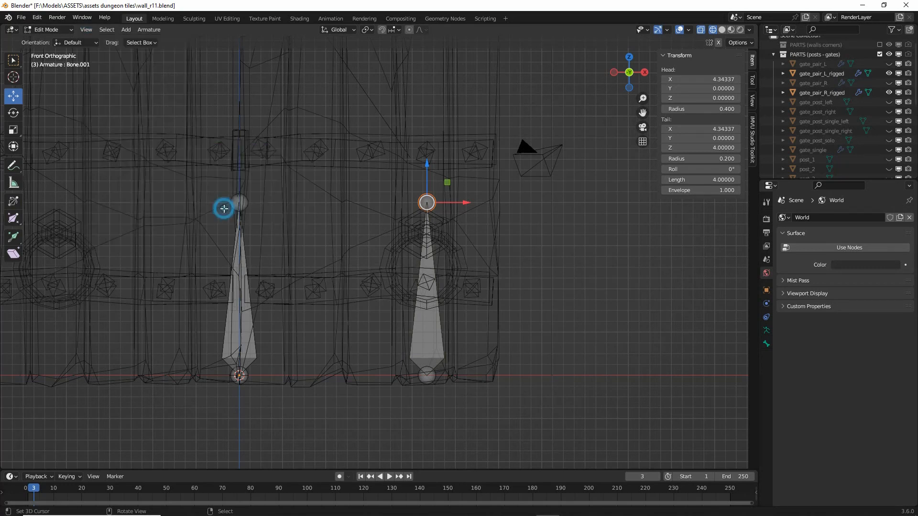
click(397, 305)
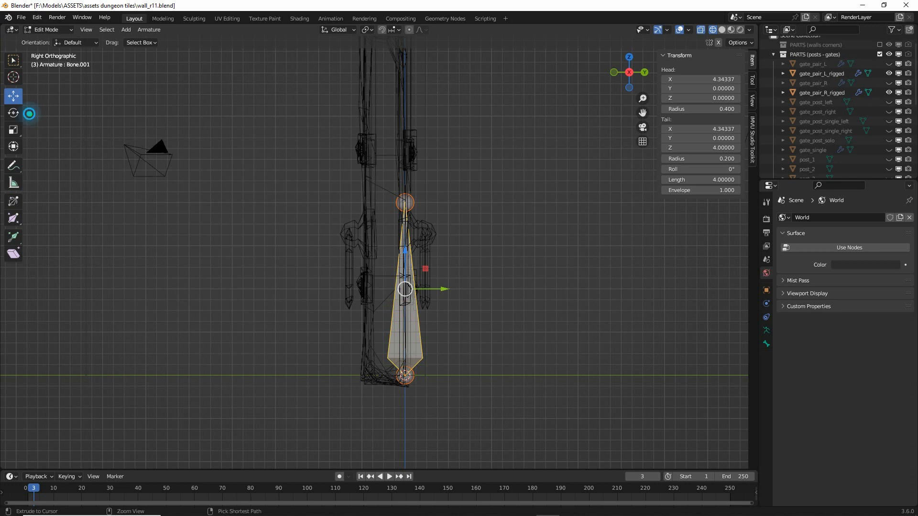
mouse_move(28, 114)
mouse_down()
mouse_move(82, 111)
mouse_move(44, 123)
mouse_up()
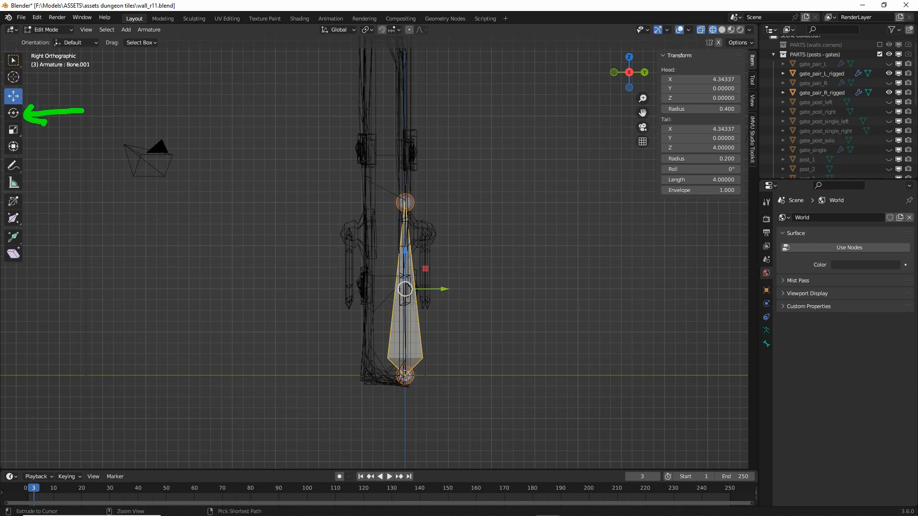
click(14, 113)
mouse_move(426, 261)
mouse_down()
mouse_move(377, 267)
mouse_move(410, 340)
mouse_up()
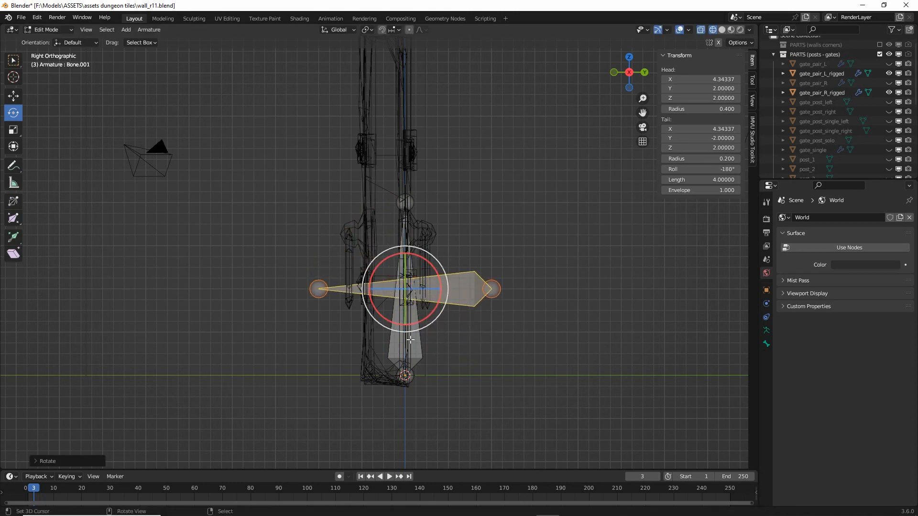
Move the horizontal bone up to about Z 3.27 and along Y until its head is at about Y 0.51, level with the ring handle mounts.
click(14, 96)
drag(404, 253, 400, 199)
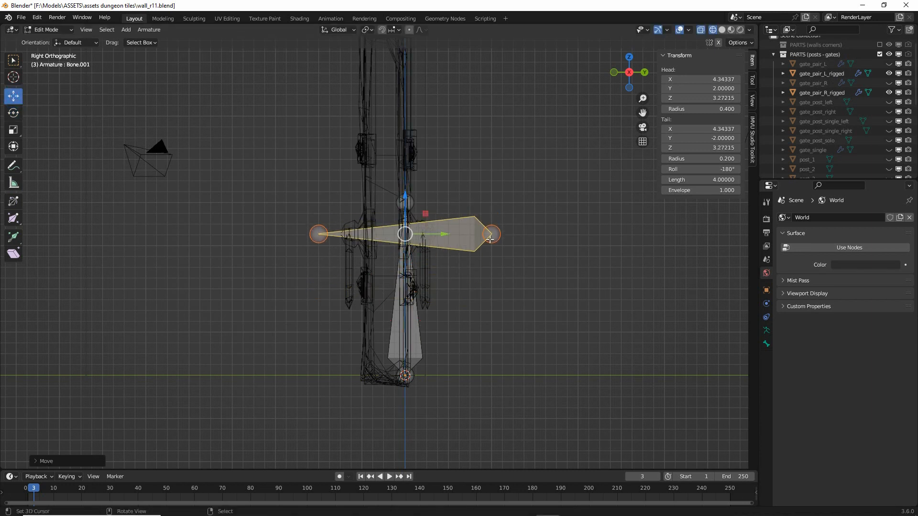
drag(450, 239, 381, 234)
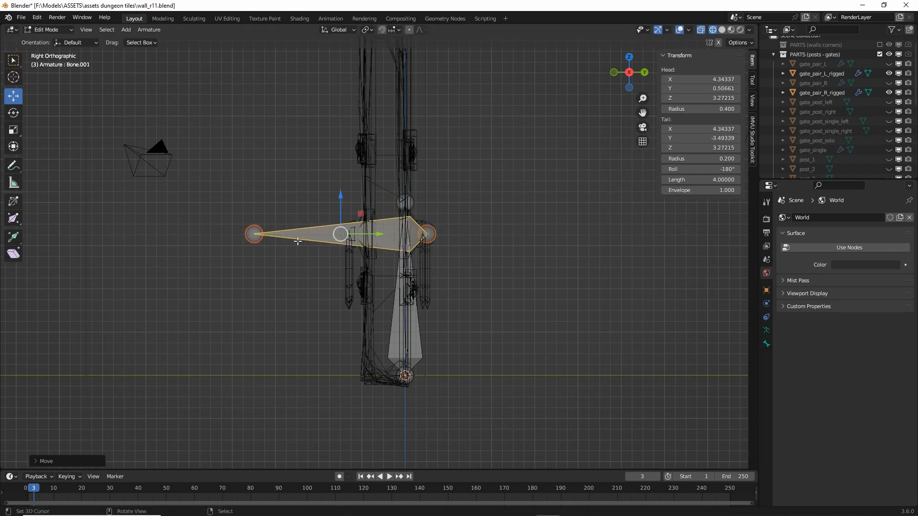
Shorten the horizontal bone by moving its tail to about Y -1.28 and its head to about Y 0.46, centring both joints on the ring mounts.
click(248, 233)
drag(293, 234, 388, 233)
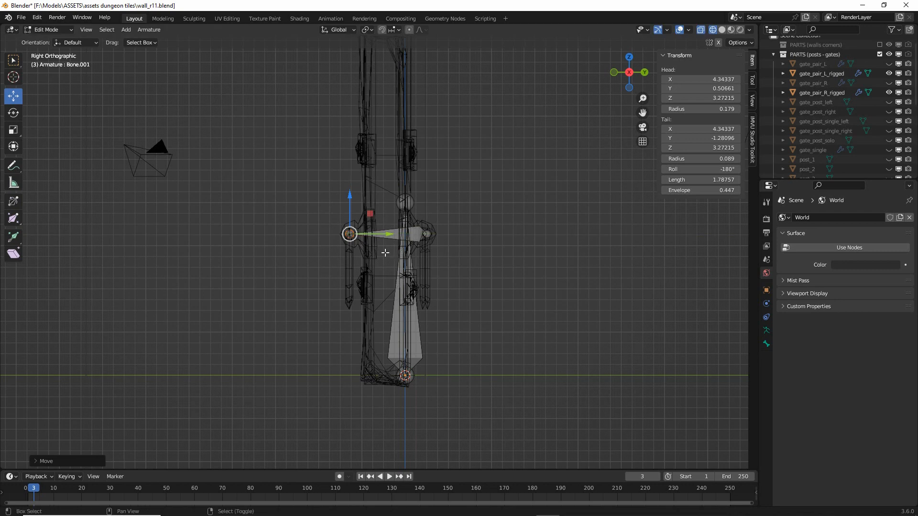
scroll(412, 212, up, 5)
click(412, 212)
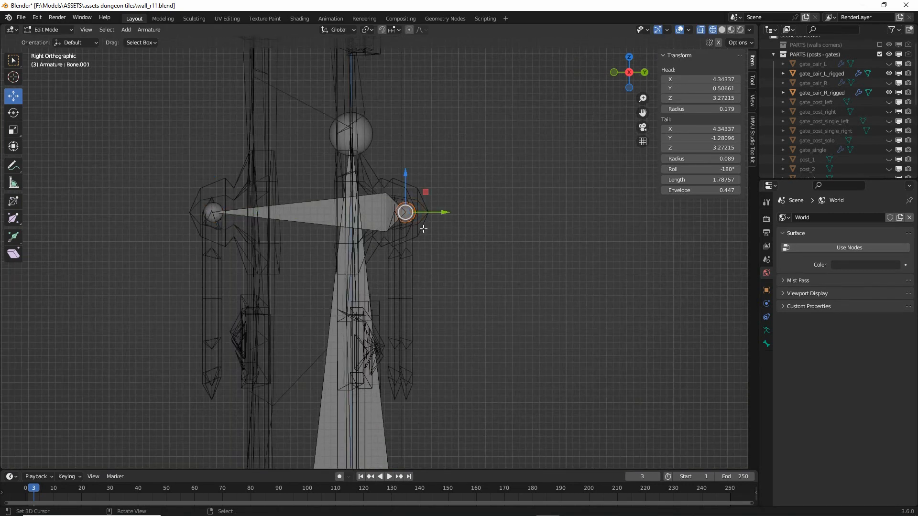
drag(447, 212, 440, 212)
shift+middle_drag(285, 306, 319, 245)
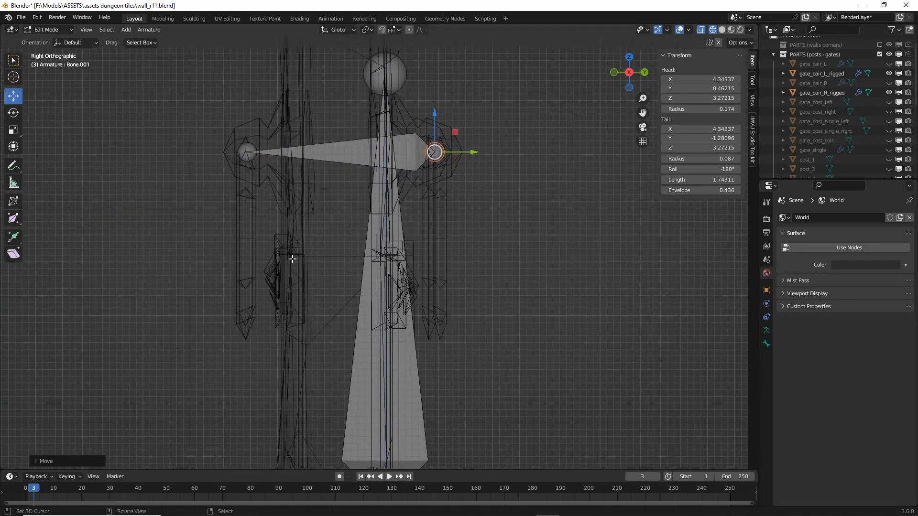
click(247, 153)
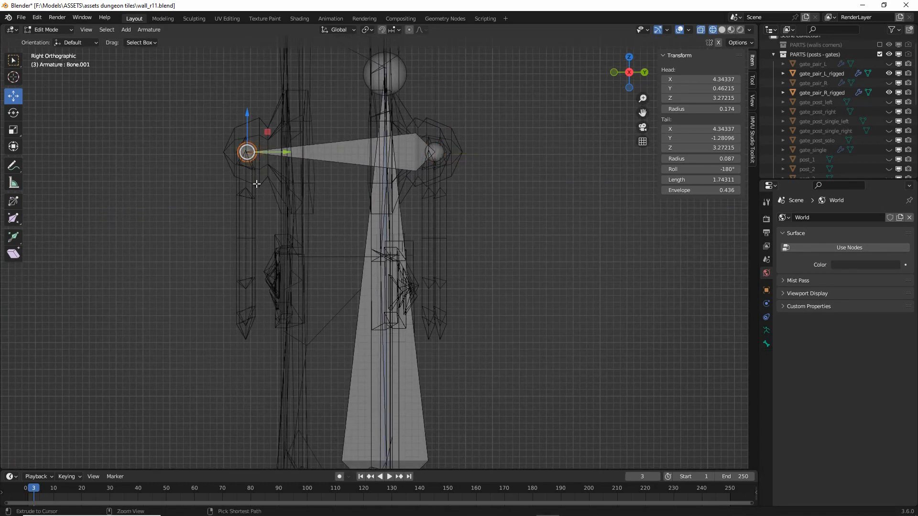
drag(237, 139, 244, 137)
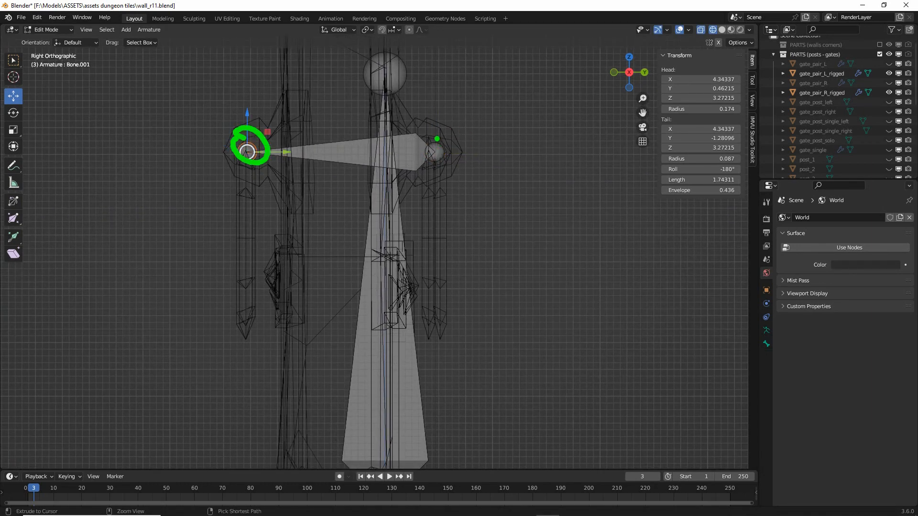
drag(437, 140, 432, 137)
mouse_move(247, 154)
mouse_down()
mouse_move(253, 319)
mouse_move(265, 302)
mouse_up()
drag(425, 302, 436, 333)
click(434, 338)
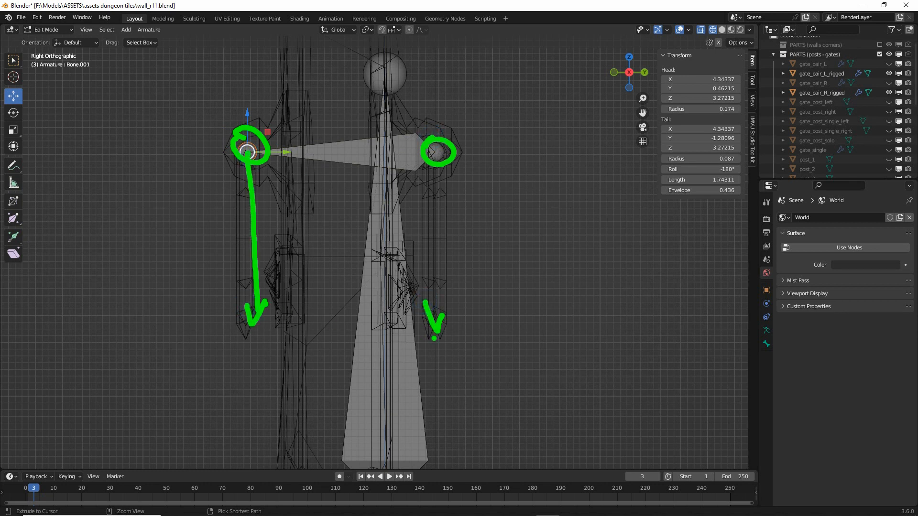
key(Escape)
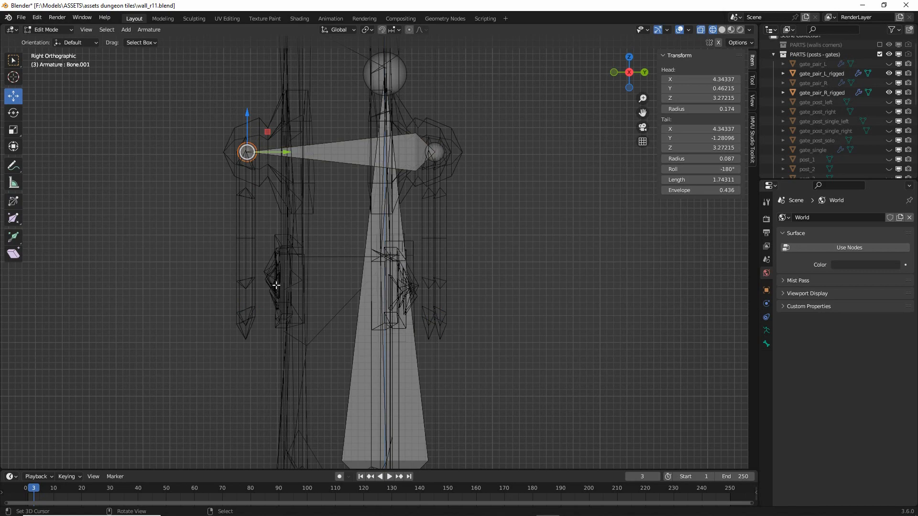
middle_drag(212, 228, 226, 242)
right_click(381, 138)
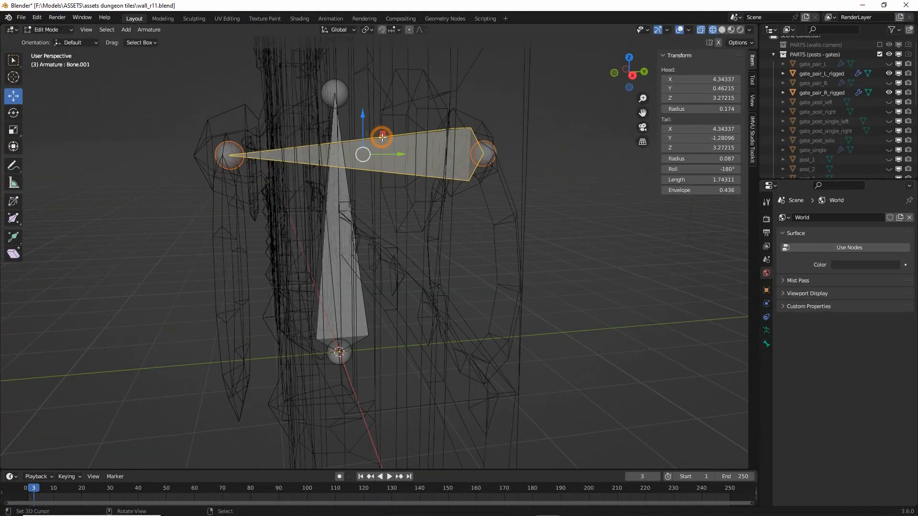
scroll(345, 224, down, 2)
middle_drag(346, 224, 351, 257)
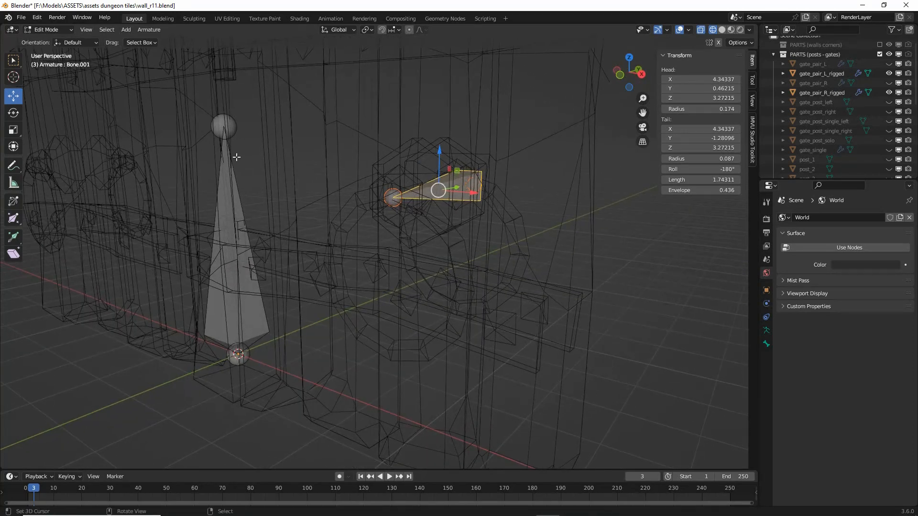
click(149, 30)
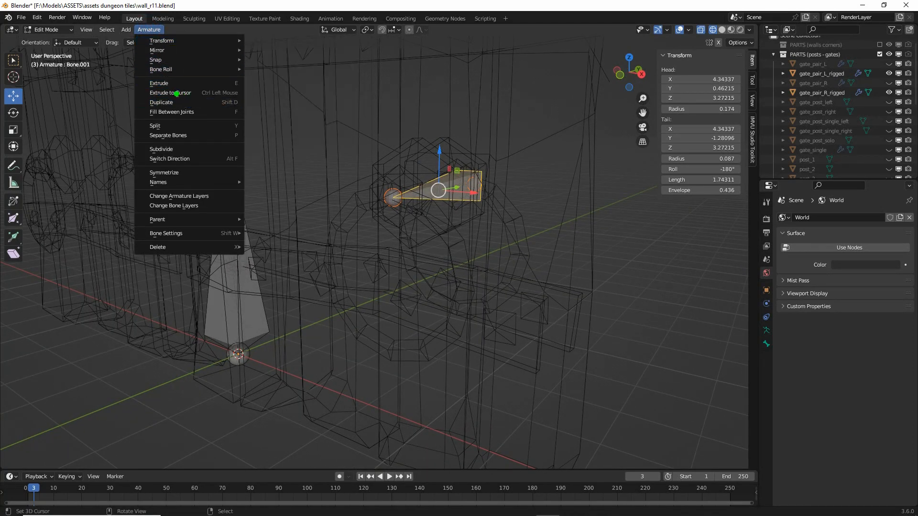
drag(149, 91, 180, 91)
drag(140, 37, 165, 42)
key(Escape)
In the right orthographic view, extrude bones about 1.625 long straight down from the horizontal bone's tail and head, along the ring handles.
right_click(391, 194)
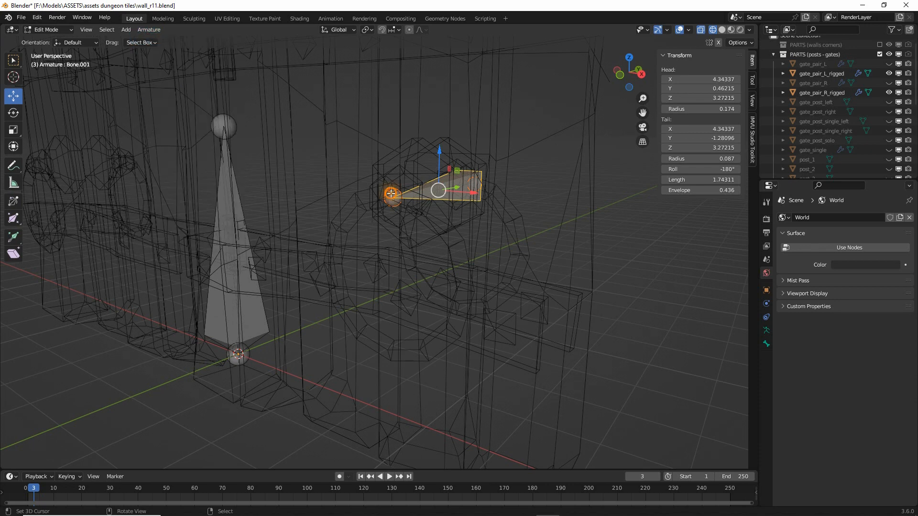
middle_drag(385, 245, 375, 241)
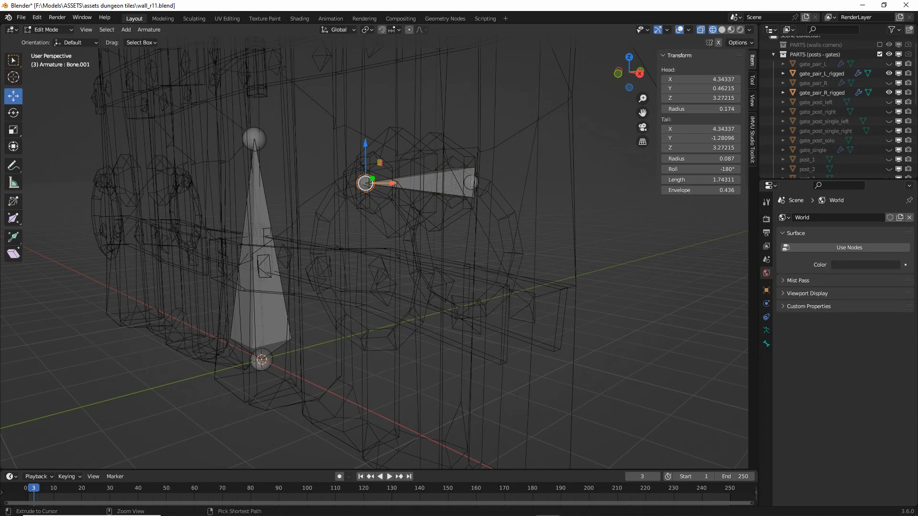
drag(340, 170, 385, 176)
middle_drag(363, 234, 287, 213)
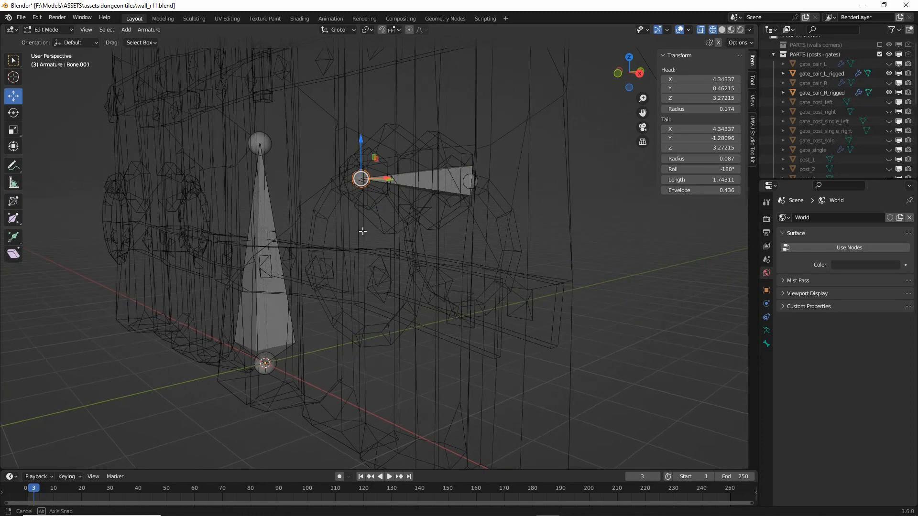
click(143, 33)
click(14, 236)
middle_drag(341, 203, 304, 239)
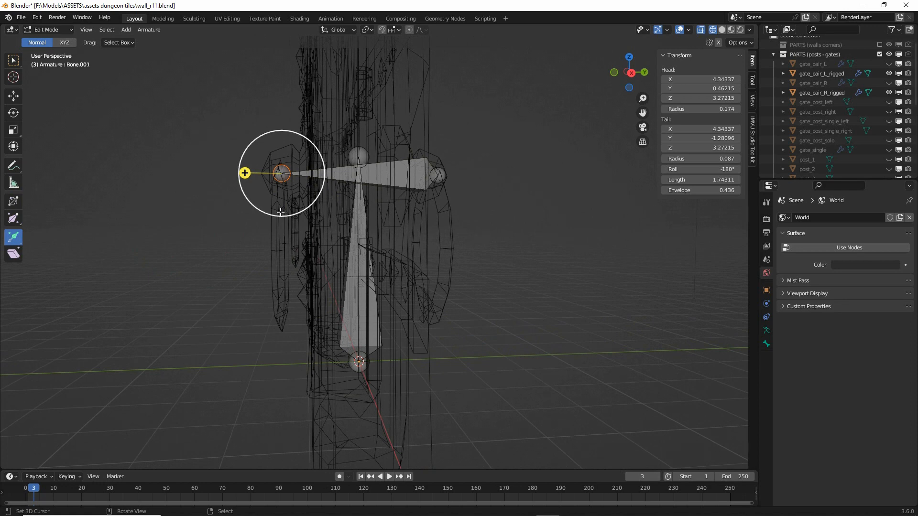
click(87, 30)
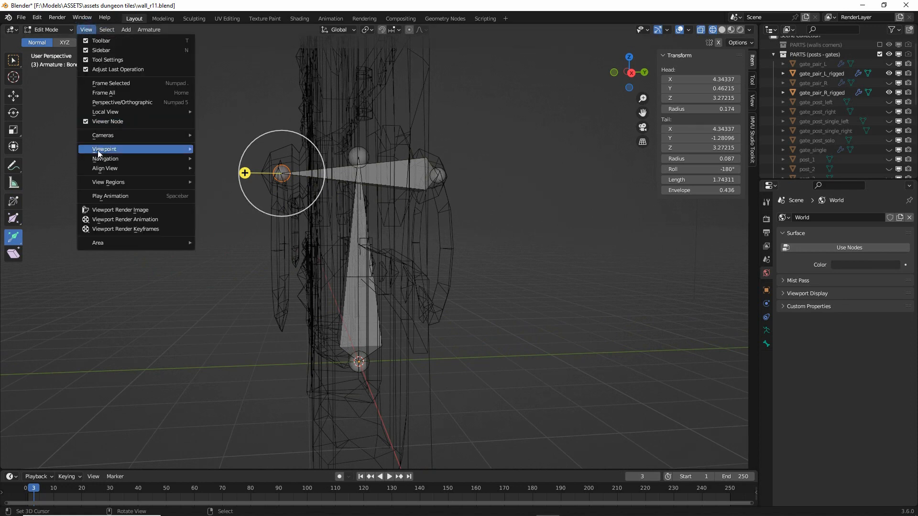
mouse_move(101, 151)
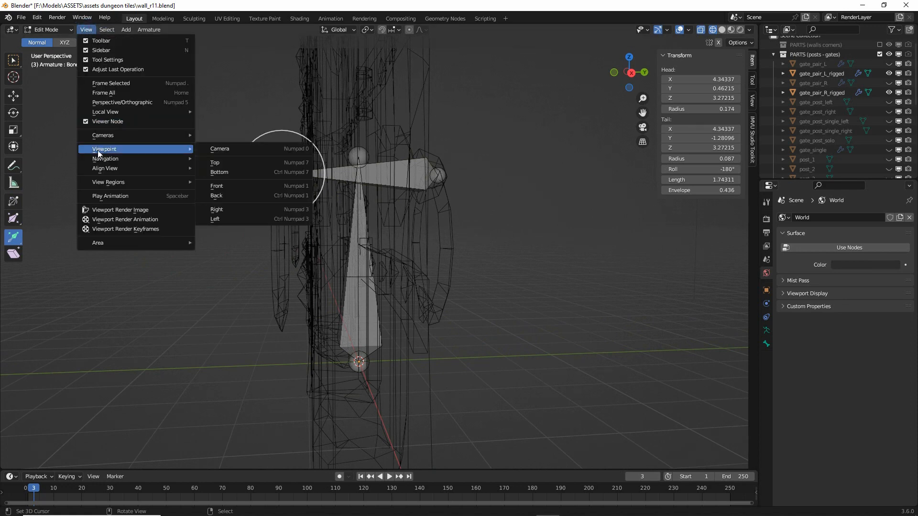
click(219, 208)
drag(285, 190, 286, 336)
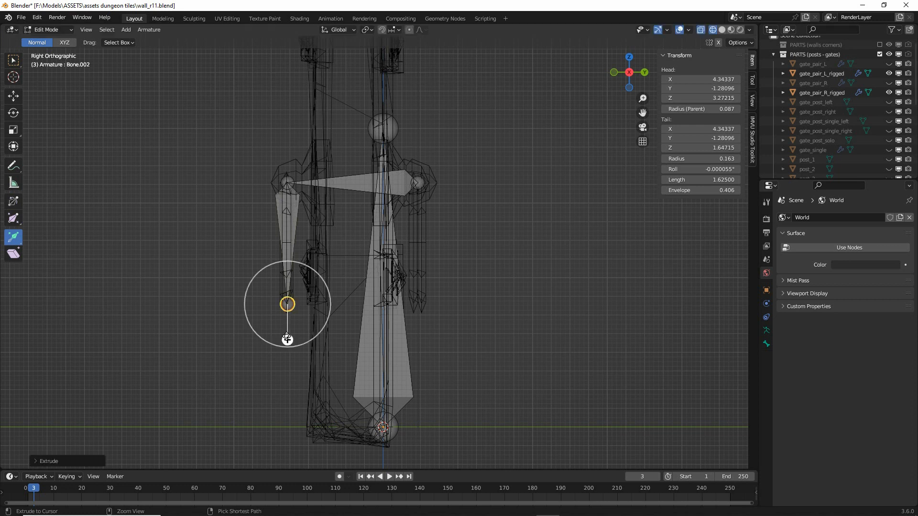
click(420, 186)
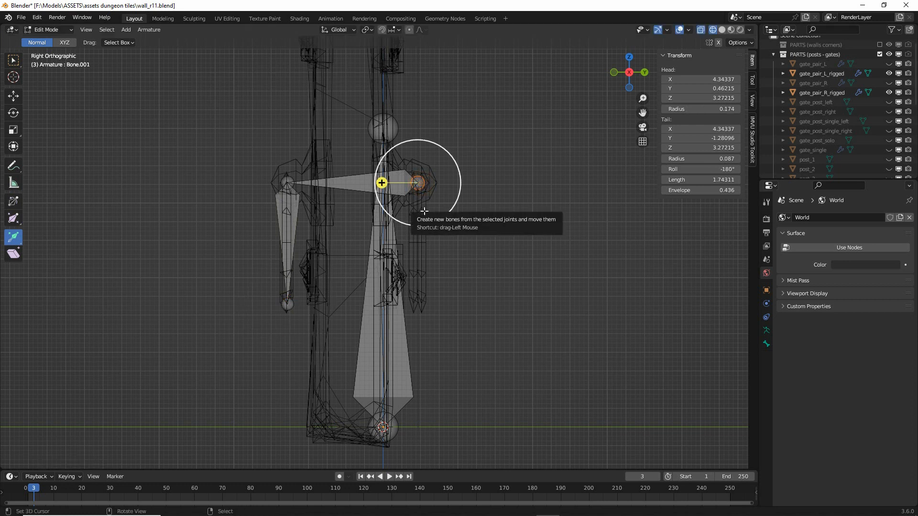
drag(421, 216, 421, 339)
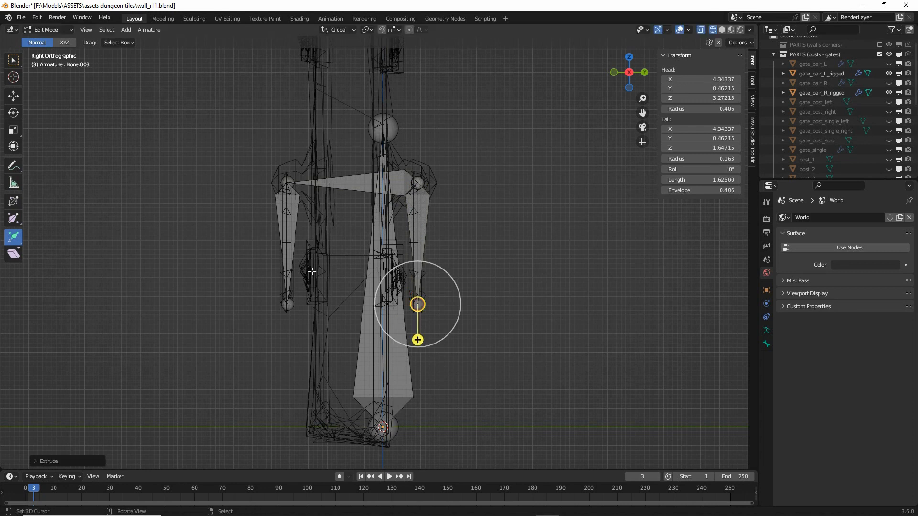
mouse_move(416, 183)
mouse_down()
mouse_move(407, 191)
mouse_move(451, 297)
mouse_up()
drag(439, 272, 464, 283)
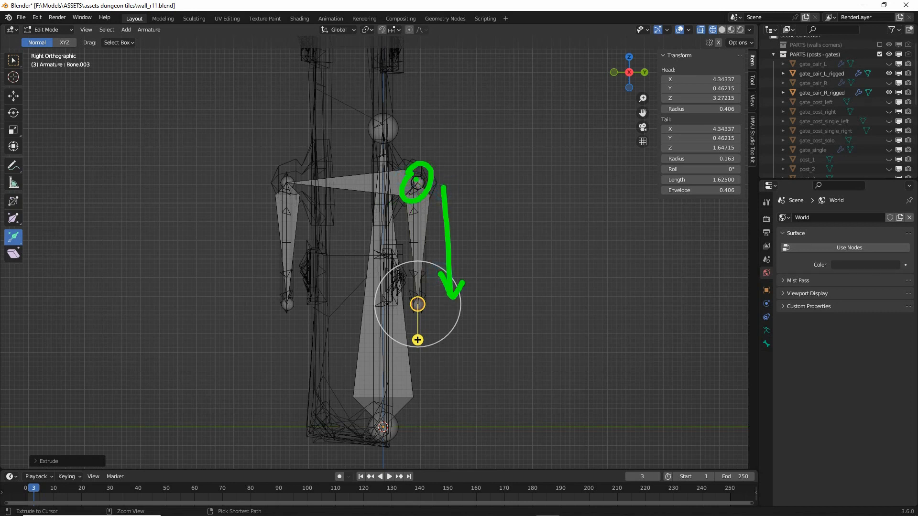
mouse_move(397, 183)
mouse_down()
mouse_move(294, 178)
mouse_move(287, 292)
mouse_move(295, 271)
mouse_up()
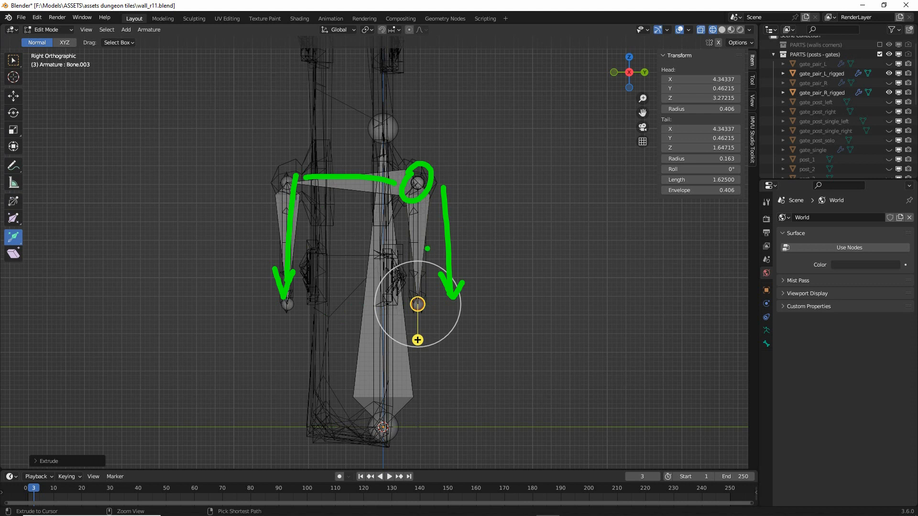
drag(416, 224, 353, 192)
drag(343, 207, 378, 183)
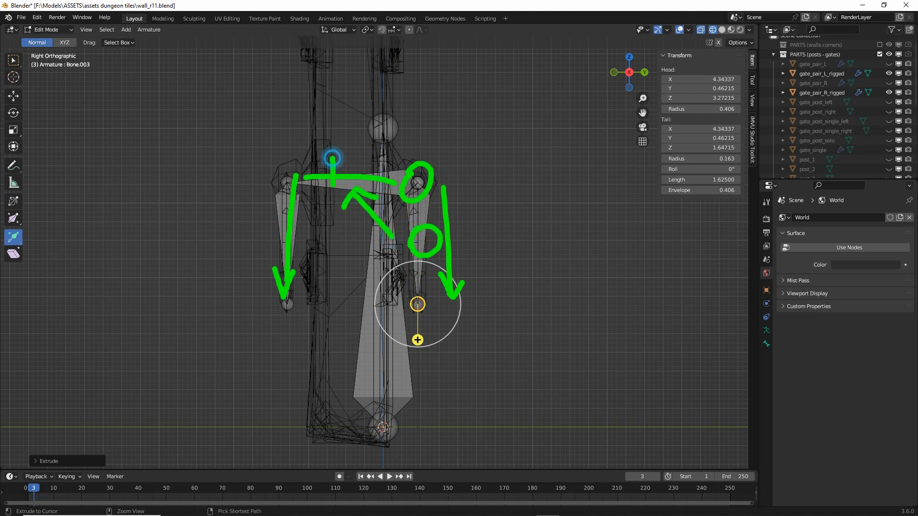
drag(334, 158, 334, 196)
mouse_move(370, 160)
mouse_down()
mouse_move(372, 177)
mouse_move(372, 161)
mouse_up()
drag(347, 163, 352, 166)
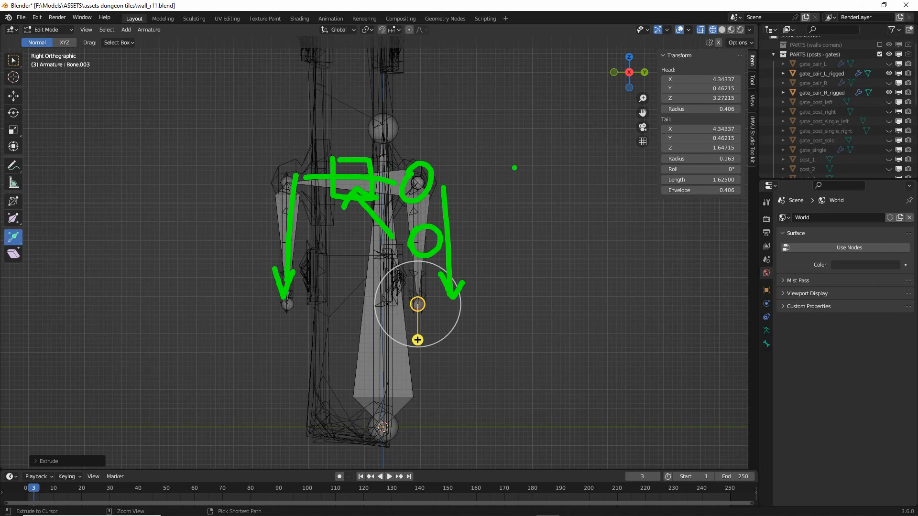
mouse_move(493, 159)
mouse_down()
mouse_move(583, 167)
mouse_move(545, 153)
mouse_up()
drag(544, 149, 554, 171)
mouse_move(489, 153)
mouse_down()
mouse_move(507, 160)
mouse_move(500, 175)
mouse_up()
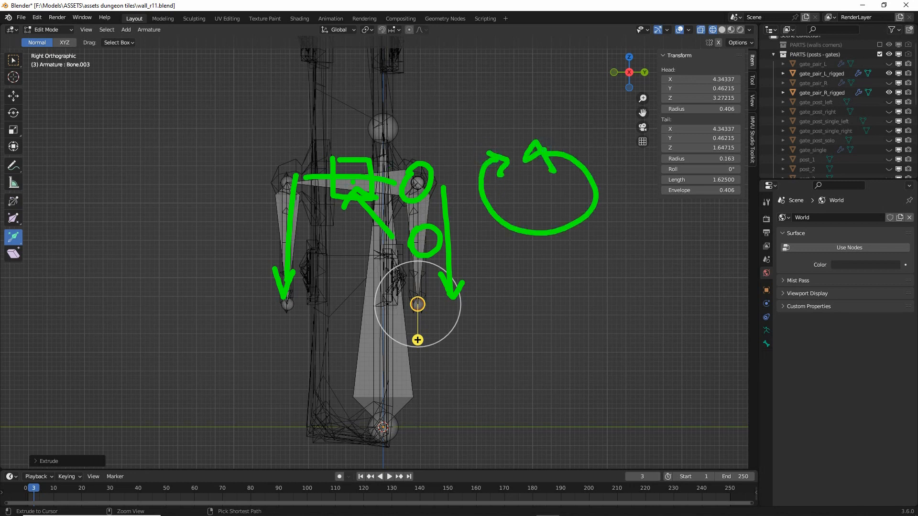
mouse_move(219, 276)
middle_down()
mouse_move(318, 282)
mouse_move(320, 291)
mouse_move(447, 191)
middle_up()
mouse_move(447, 149)
mouse_down()
mouse_move(426, 187)
mouse_move(540, 193)
mouse_move(445, 135)
mouse_move(460, 162)
mouse_up()
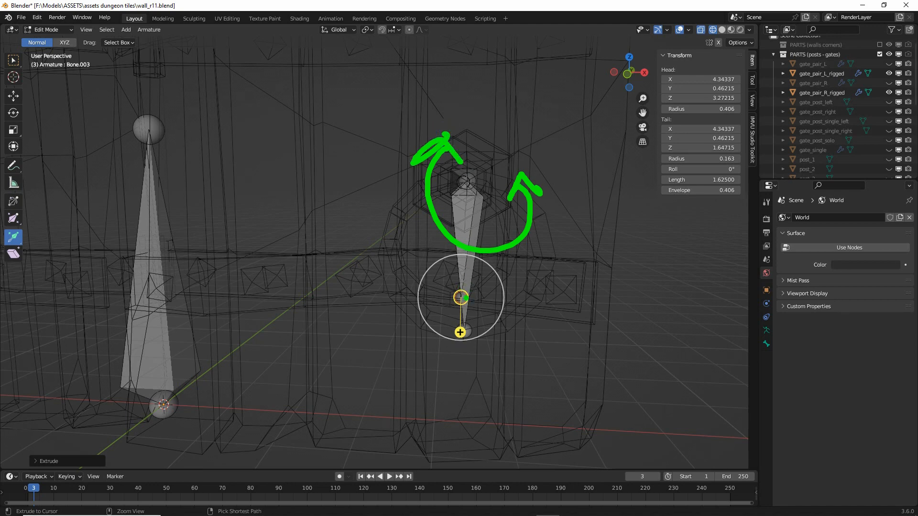
middle_drag(486, 297, 451, 304)
drag(396, 245, 381, 239)
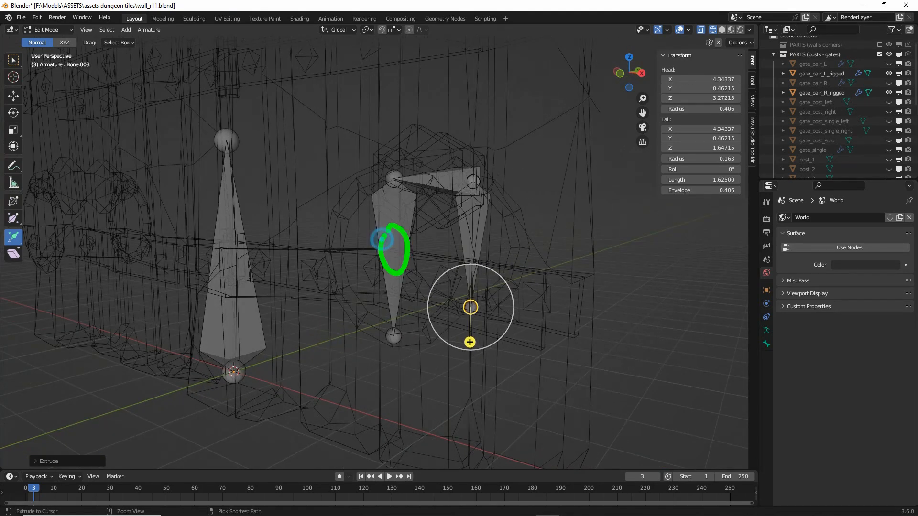
drag(471, 230, 469, 240)
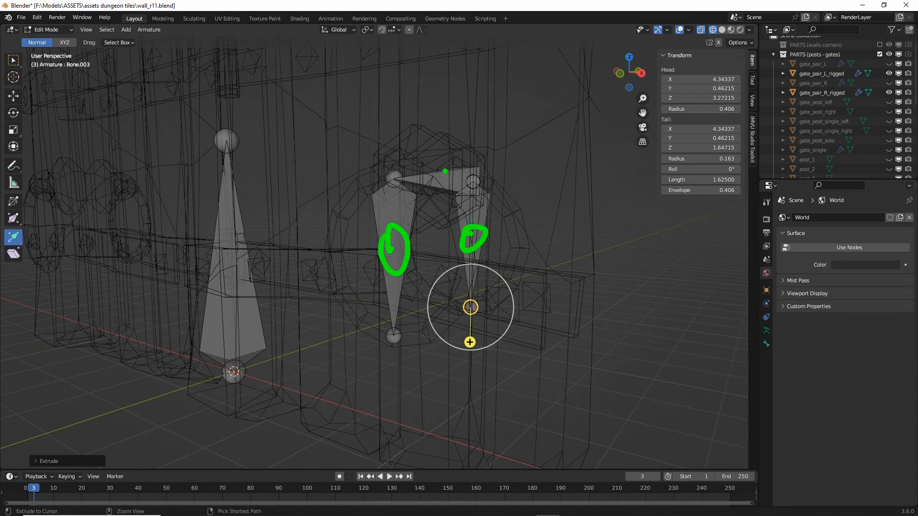
Examine the gate armature from several angles, comparing the two handle bones, the horizontal bone between them and the vertical hinge bone.
drag(444, 171, 443, 178)
mouse_move(441, 206)
middle_down()
mouse_move(444, 220)
mouse_move(530, 261)
middle_up()
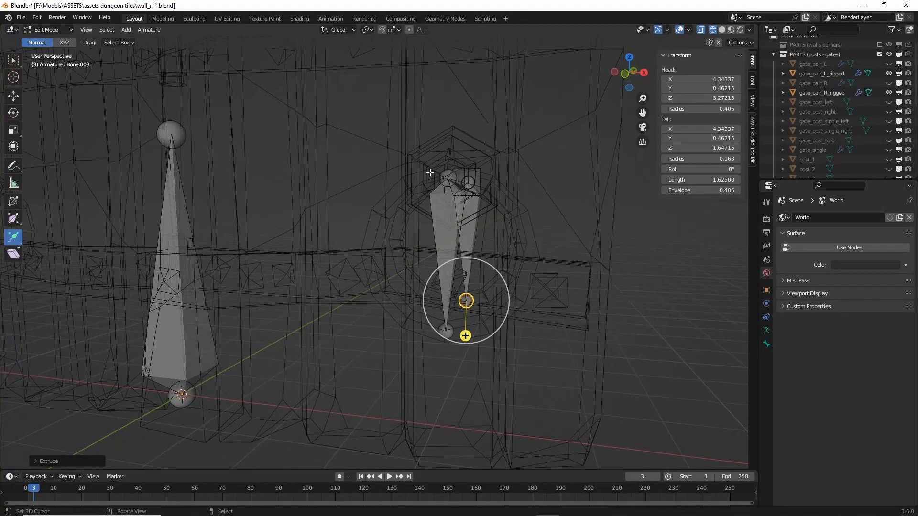
middle_drag(436, 264, 284, 251)
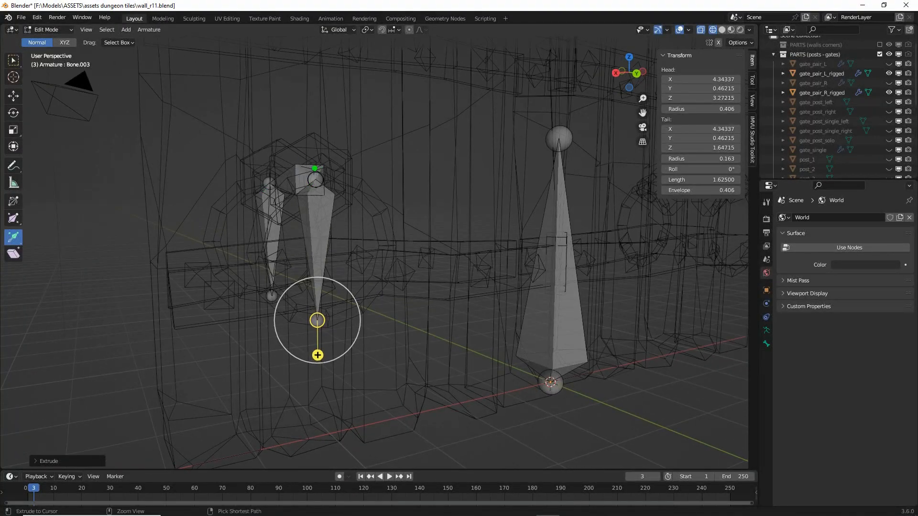
drag(314, 168, 319, 181)
middle_drag(256, 266, 261, 237)
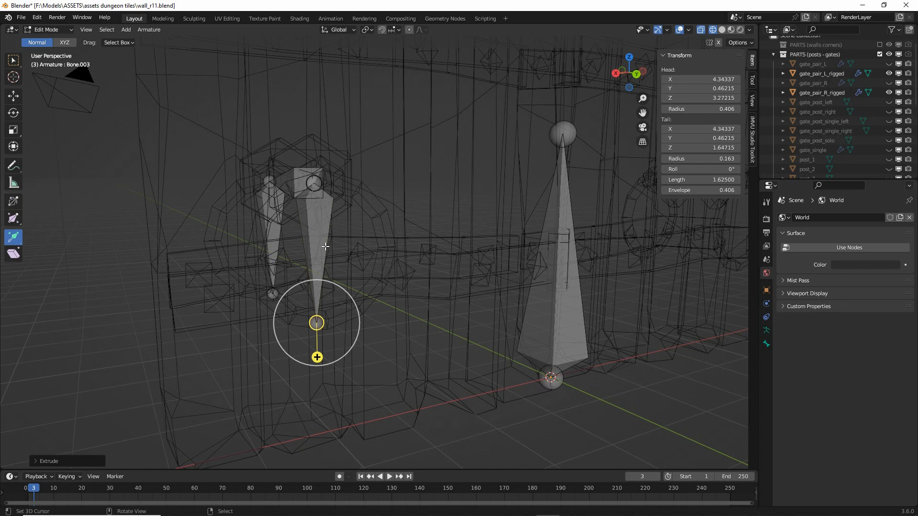
mouse_move(253, 177)
mouse_down()
mouse_move(246, 205)
mouse_move(299, 231)
mouse_up()
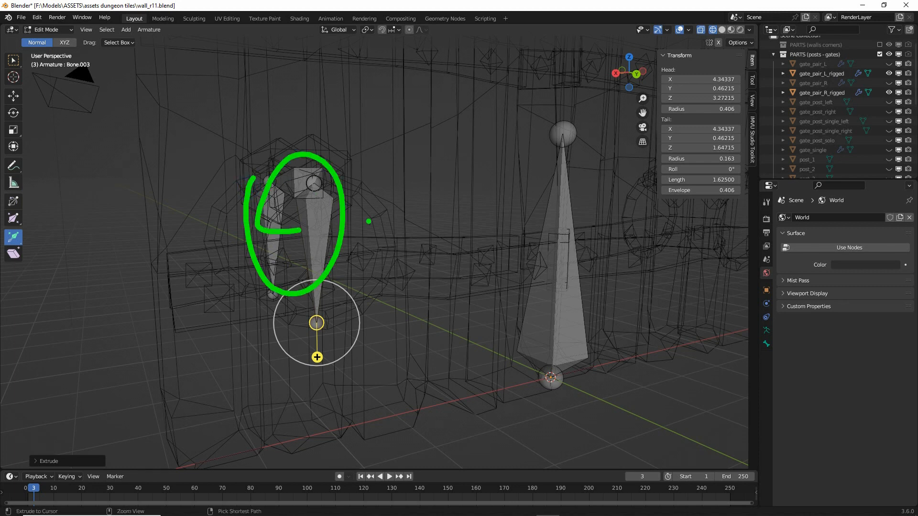
mouse_move(369, 215)
mouse_down()
mouse_move(564, 219)
mouse_move(539, 255)
mouse_up()
drag(513, 184, 565, 219)
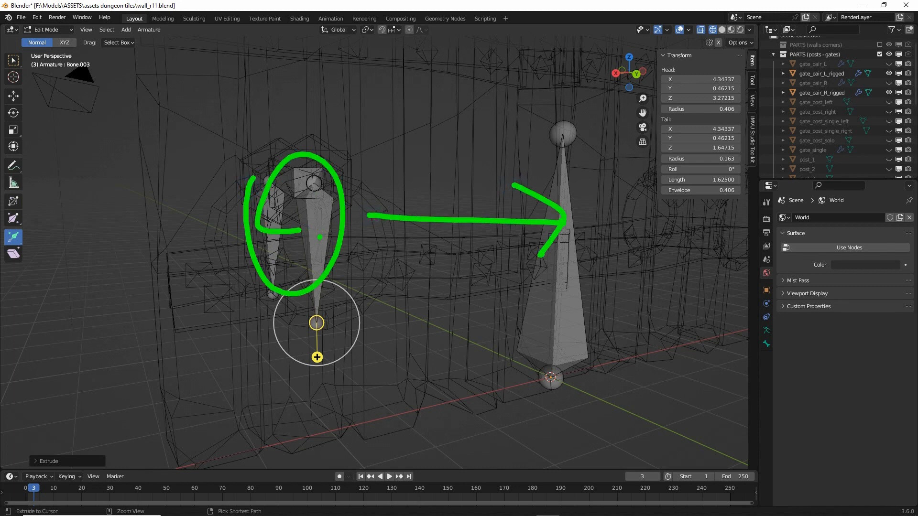
middle_drag(319, 239, 349, 283)
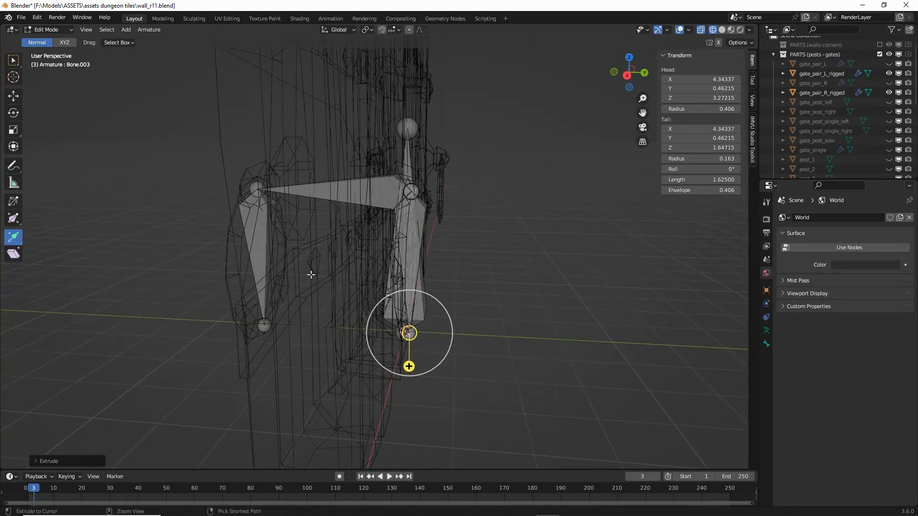
mouse_move(258, 227)
mouse_down()
mouse_move(258, 276)
mouse_move(275, 266)
mouse_up()
drag(409, 239, 411, 290)
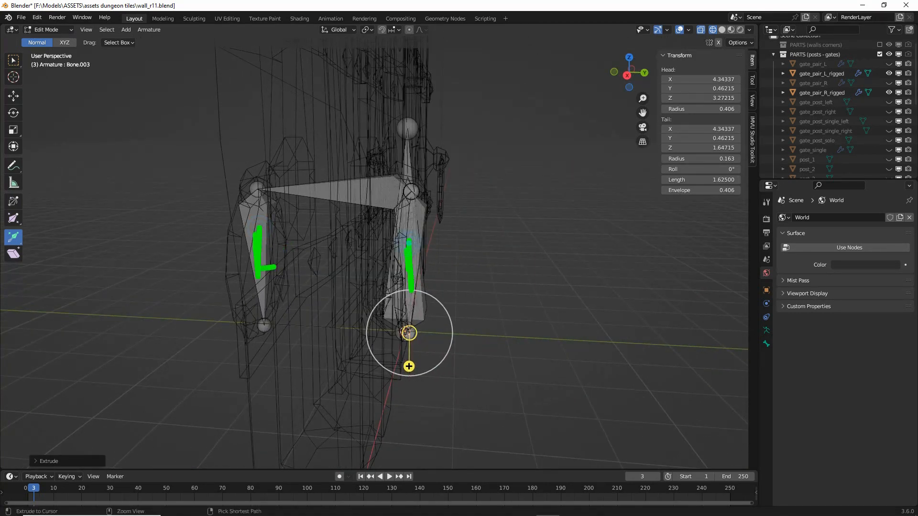
drag(409, 248, 341, 210)
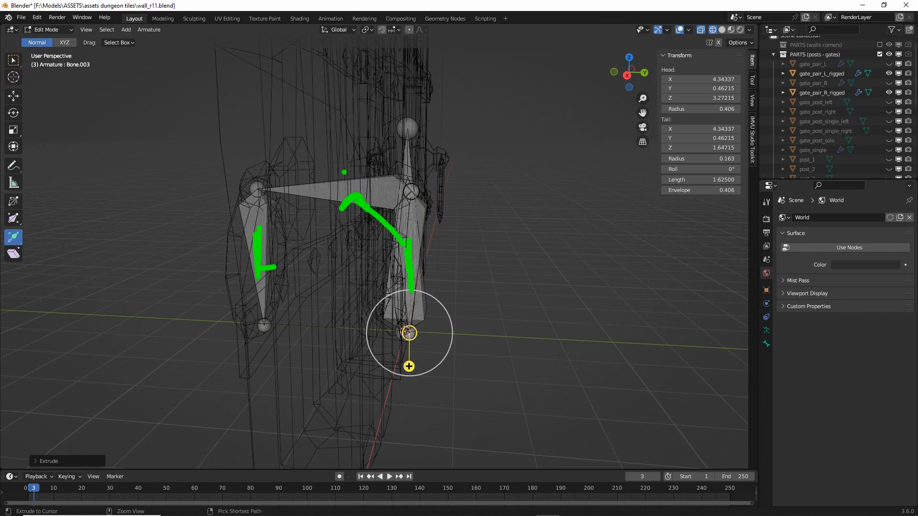
mouse_move(341, 172)
mouse_down()
mouse_move(410, 139)
mouse_move(410, 160)
mouse_up()
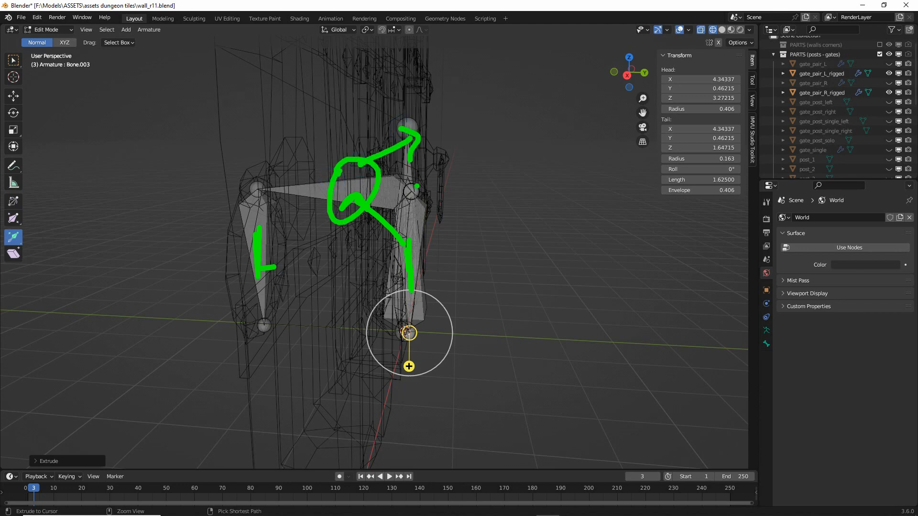
key(Escape)
mouse_move(484, 289)
middle_down()
mouse_move(445, 311)
mouse_move(434, 305)
middle_up()
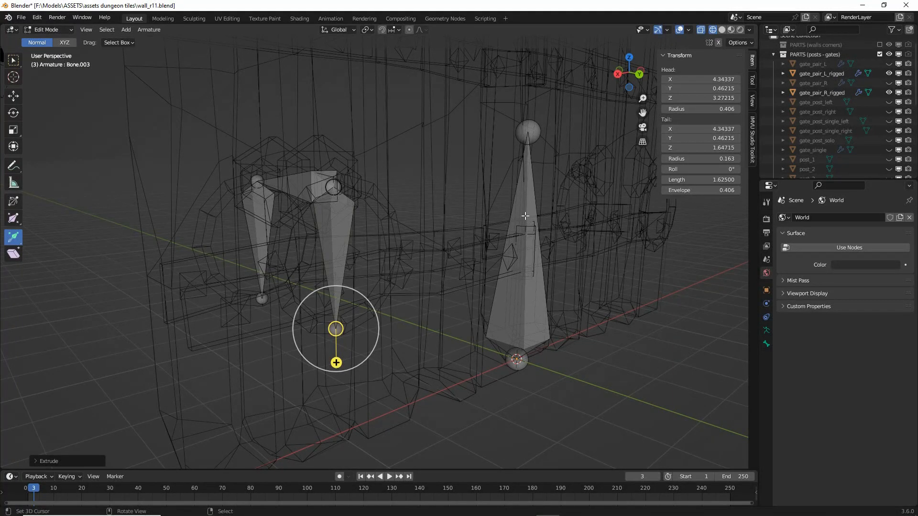
drag(521, 189, 523, 329)
mouse_move(478, 303)
mouse_down()
mouse_move(541, 352)
mouse_move(560, 333)
mouse_up()
mouse_move(558, 324)
mouse_down()
mouse_move(543, 337)
mouse_move(579, 345)
mouse_up()
mouse_move(468, 318)
mouse_down()
mouse_move(478, 301)
mouse_move(494, 311)
mouse_up()
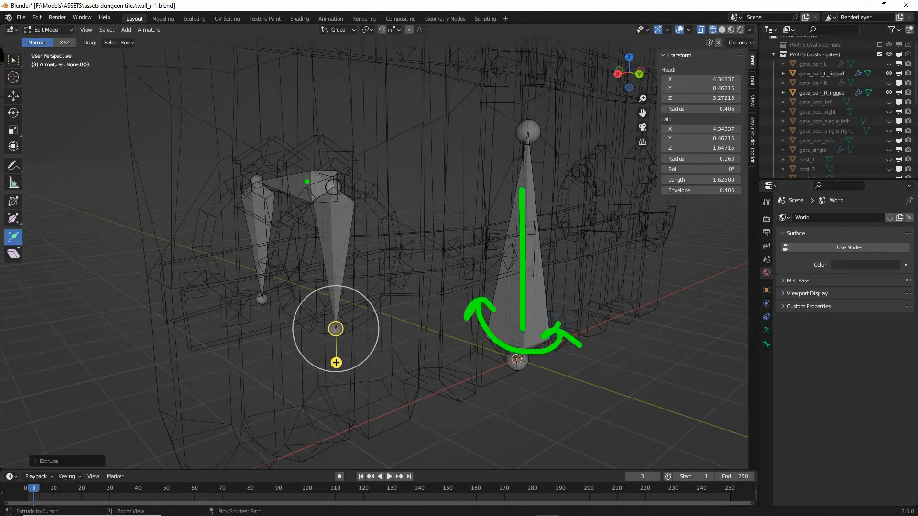
mouse_move(291, 167)
mouse_down()
mouse_move(242, 207)
mouse_move(315, 206)
mouse_move(289, 195)
mouse_move(287, 177)
mouse_up()
key(Escape)
key(ctrl+2)
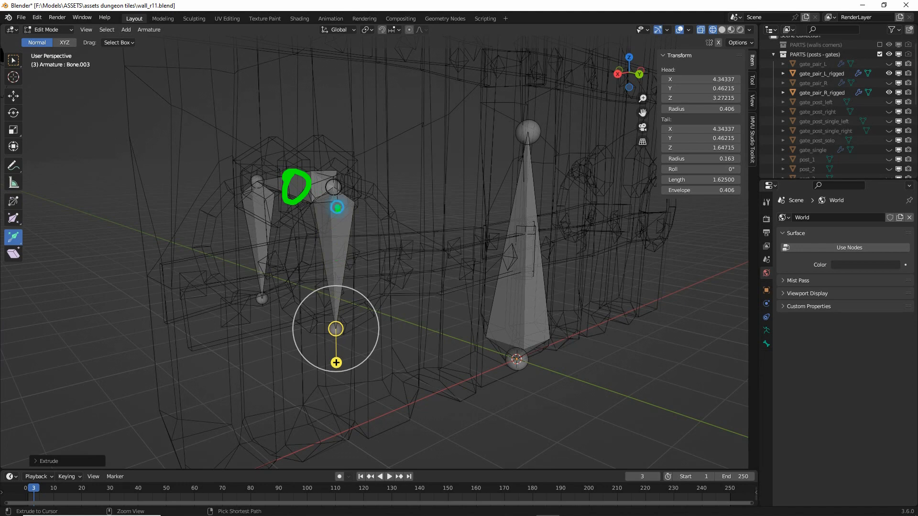
drag(338, 207, 340, 297)
mouse_move(260, 204)
mouse_down()
mouse_move(259, 268)
mouse_move(251, 260)
mouse_move(271, 262)
mouse_up()
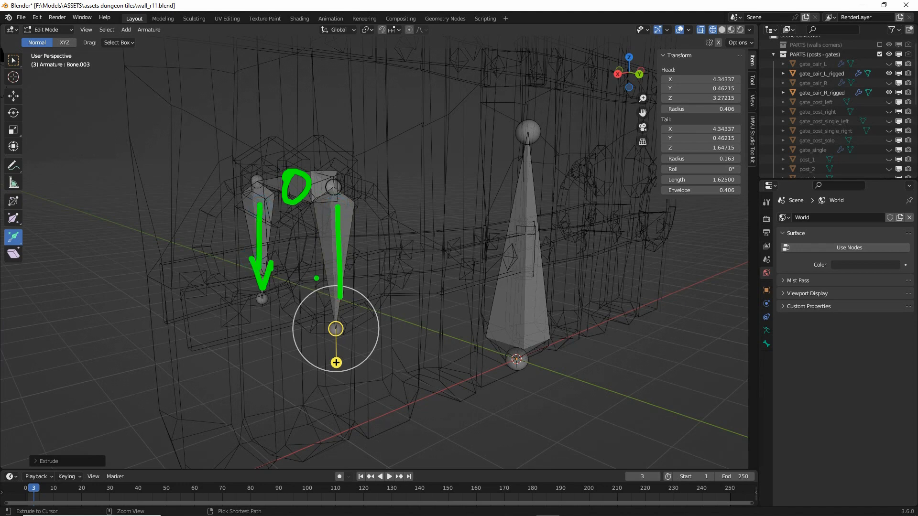
drag(336, 287, 358, 299)
click(358, 303)
key(Escape)
middle_drag(445, 305, 425, 305)
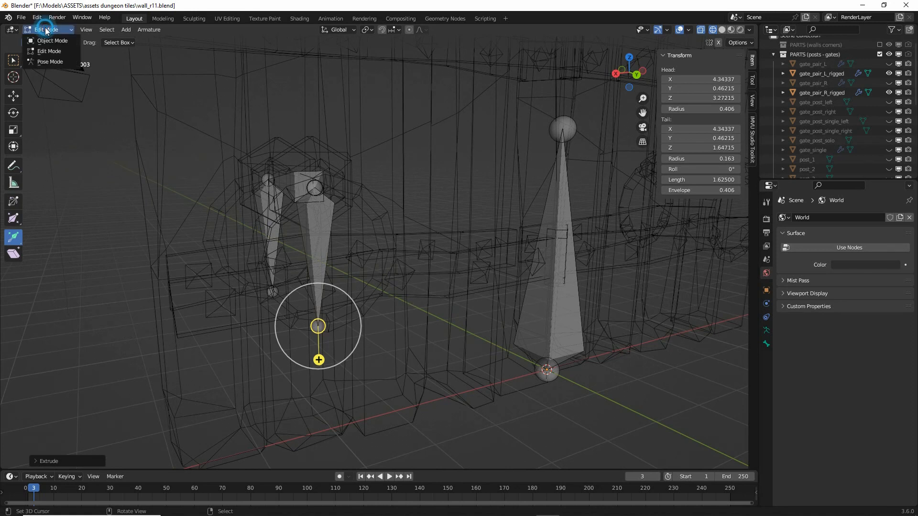
In Edit Mode, select the handle bone at the horizontal bone's head and show its bone properties with the Relations settings expanded.
click(44, 51)
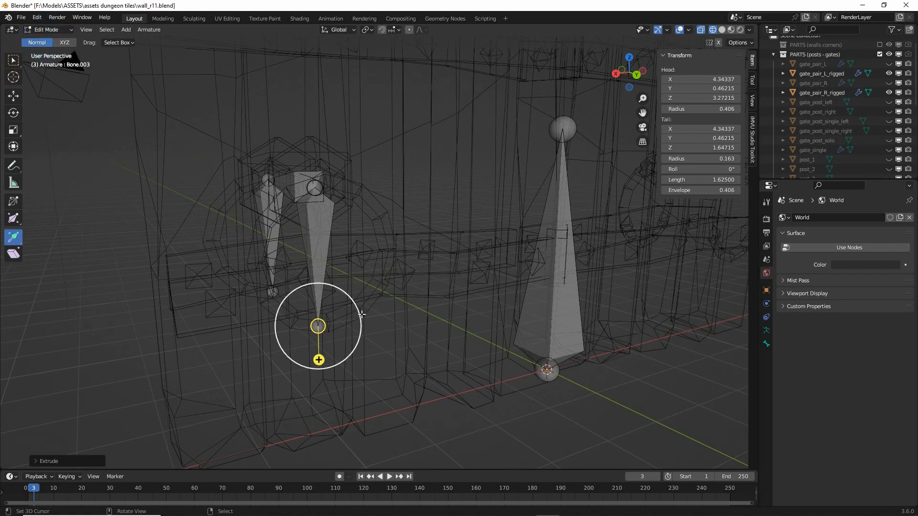
drag(763, 333, 740, 332)
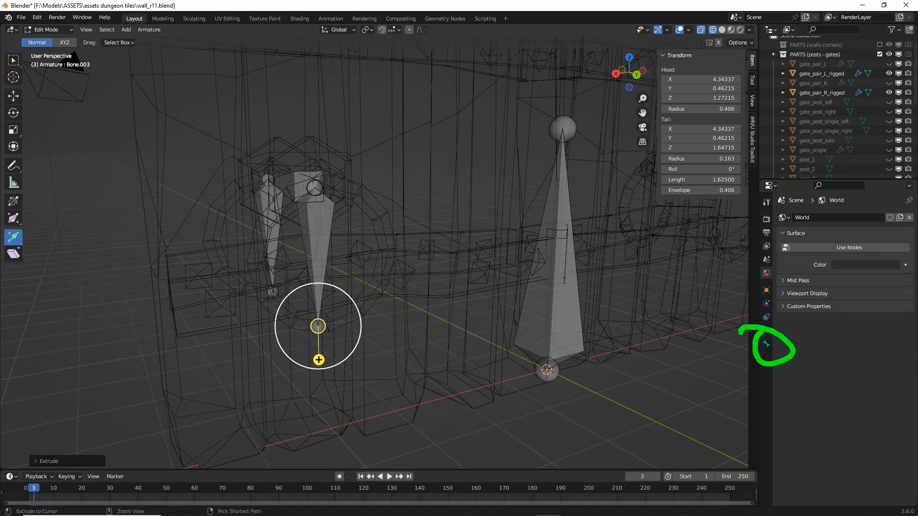
click(767, 343)
click(308, 230)
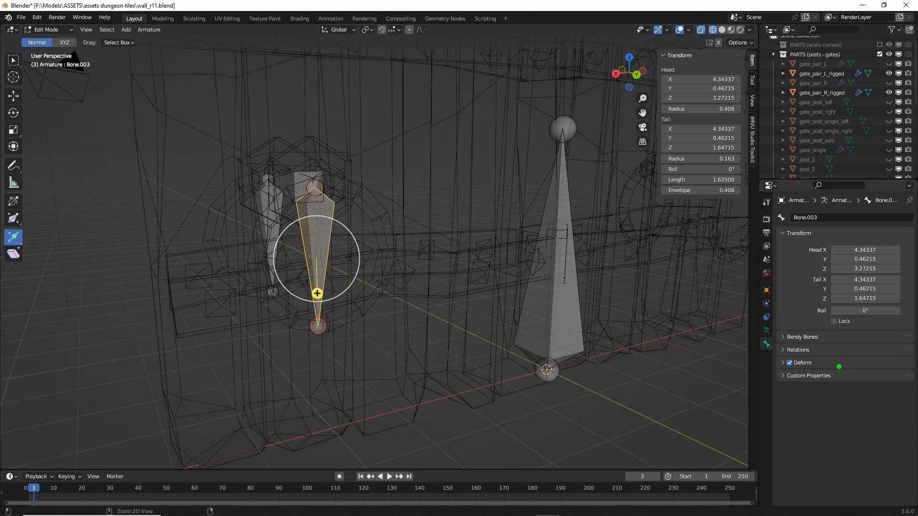
mouse_move(770, 345)
mouse_down()
mouse_move(829, 366)
mouse_move(775, 340)
mouse_up()
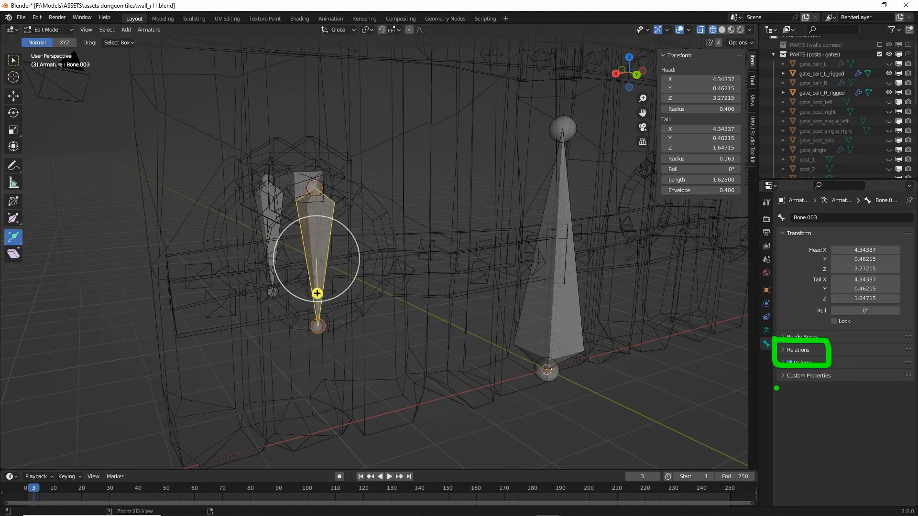
key(Escape)
click(784, 351)
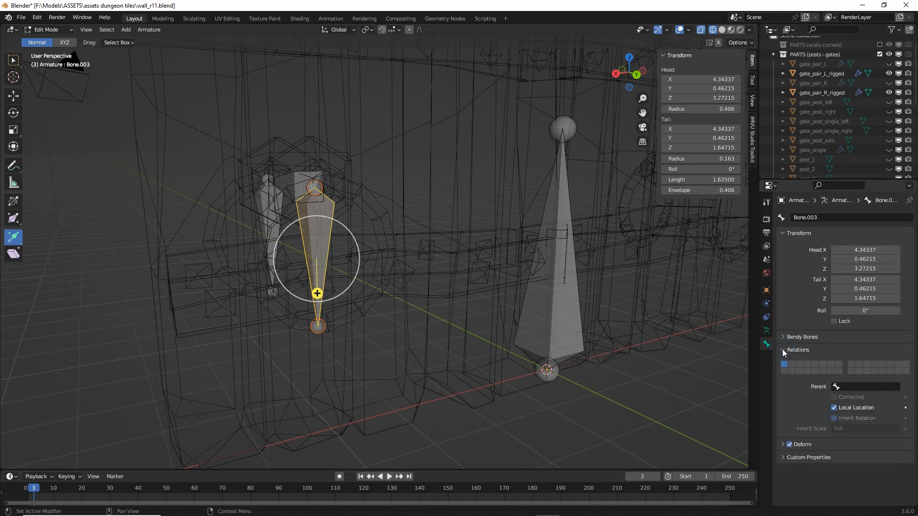
mouse_move(811, 395)
mouse_down()
mouse_move(893, 397)
mouse_move(905, 377)
mouse_move(807, 368)
mouse_move(798, 401)
mouse_up()
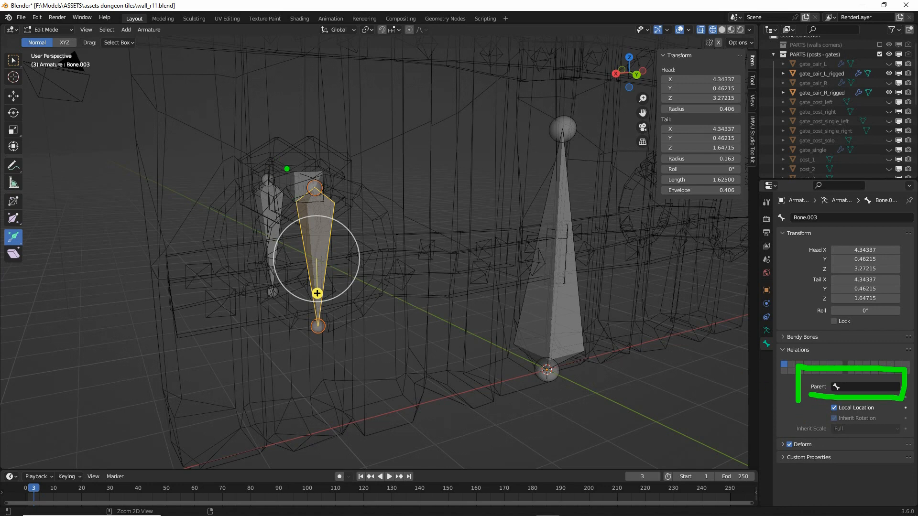
drag(287, 168, 286, 167)
key(Escape)
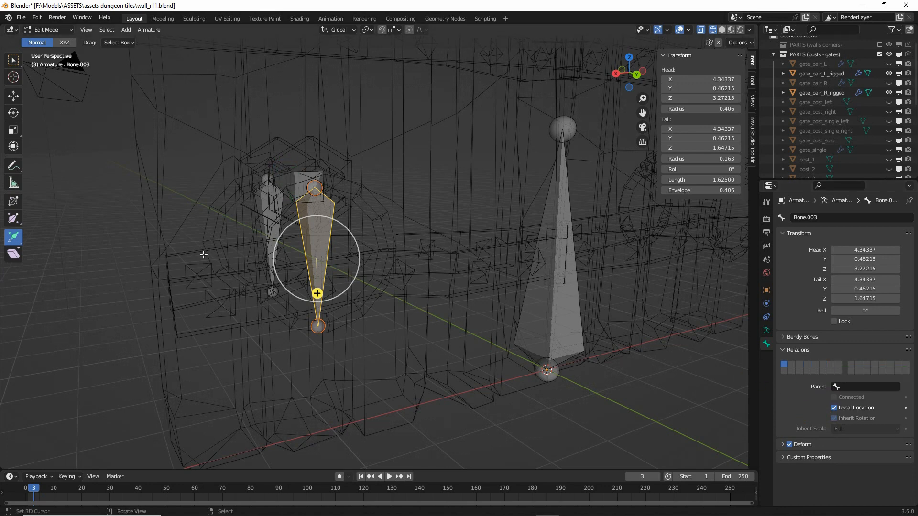
Rename the handle bone at the horizontal bone's head as handle1.
middle_drag(205, 262, 281, 285)
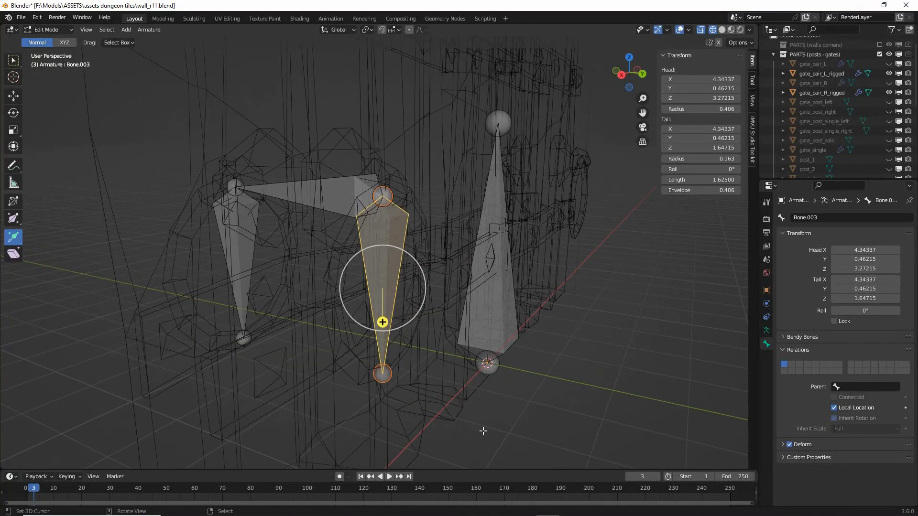
click(834, 216)
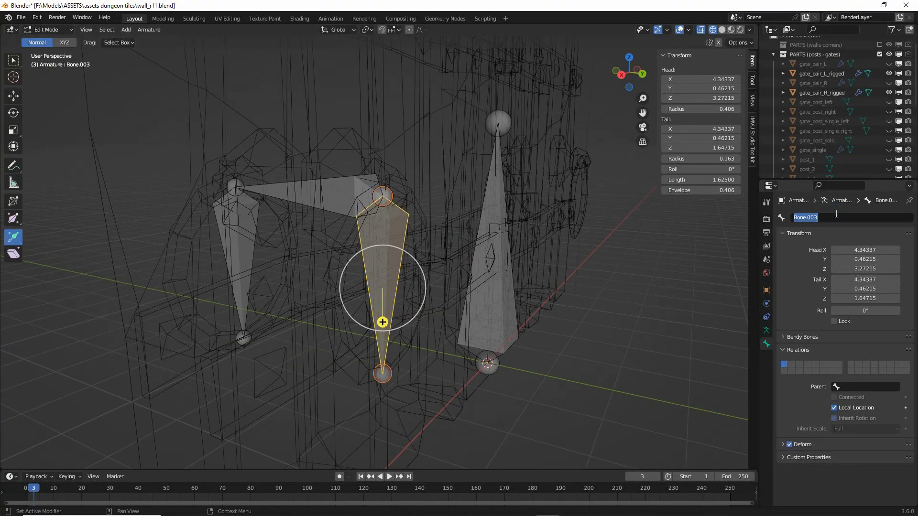
text(handle1)
key(Return)
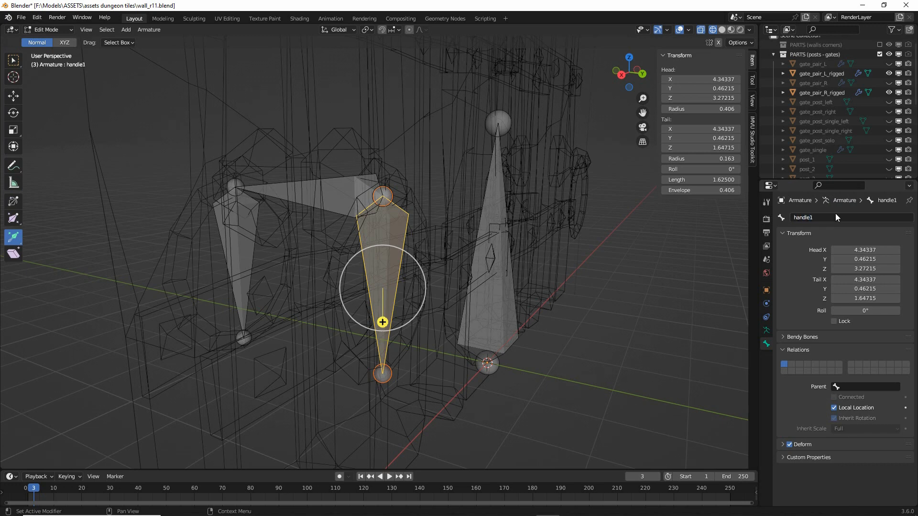
Rename the handle bone extruded from the horizontal bone's tail as handle2.
click(239, 235)
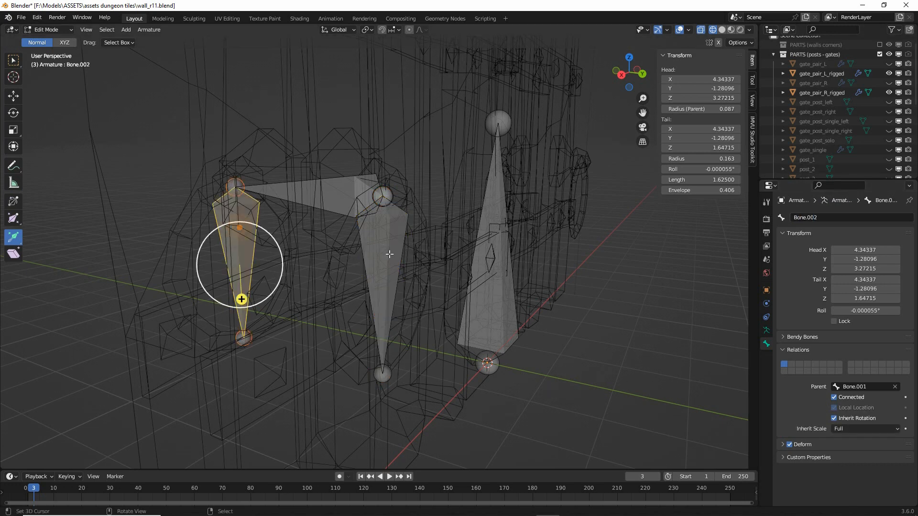
click(813, 218)
text(handle2)
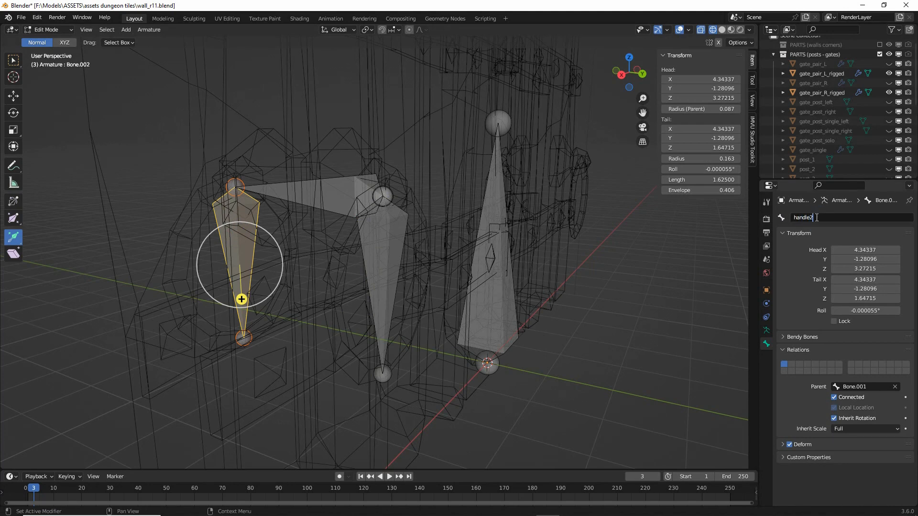
key(Return)
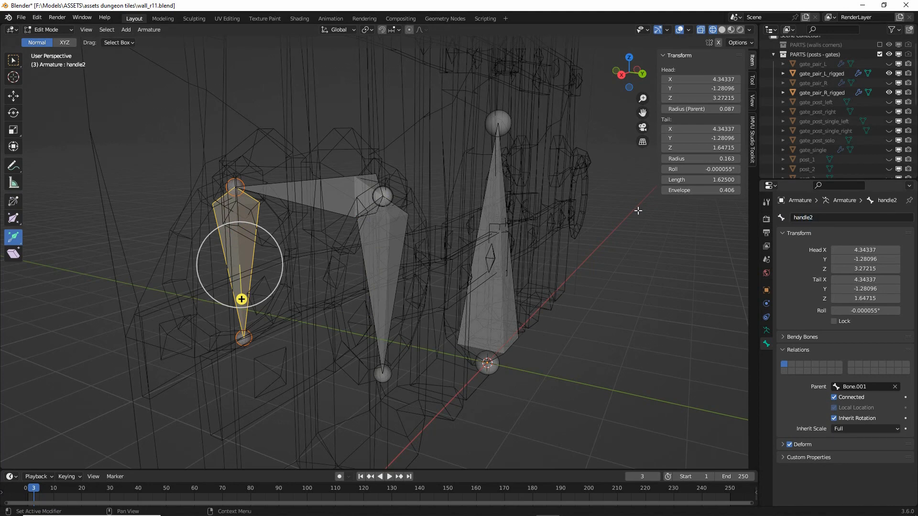
Rename the horizontal bone joining the two ring mounts as axle.
click(275, 190)
click(825, 218)
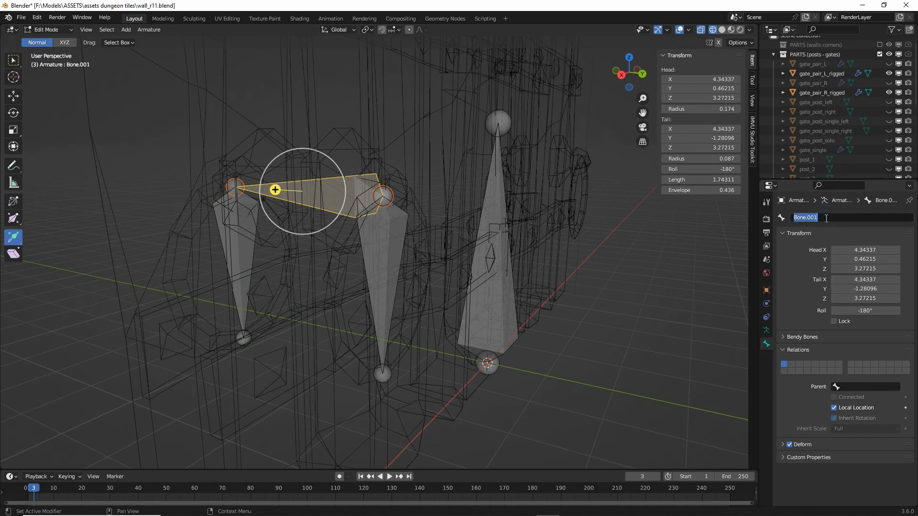
text(axle)
key(Return)
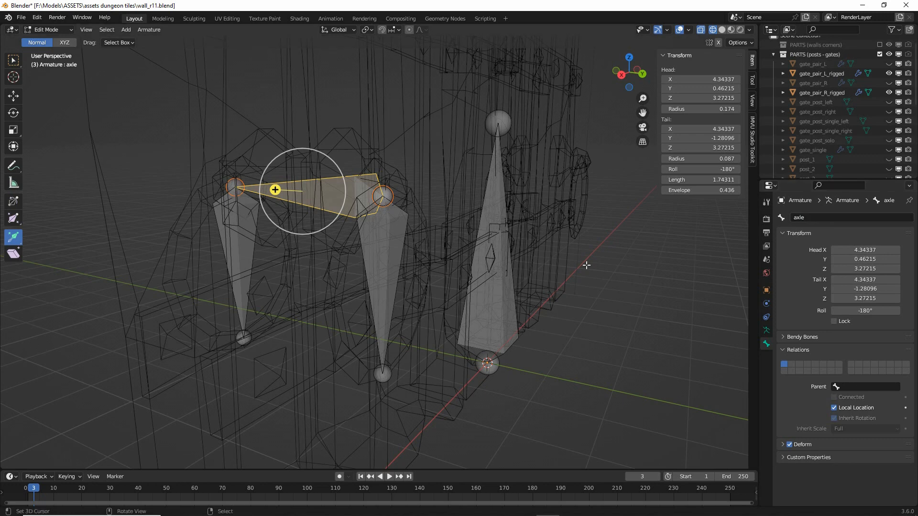
Rename the tall vertical bone at the world origin as hinge.
click(504, 250)
double_click(807, 217)
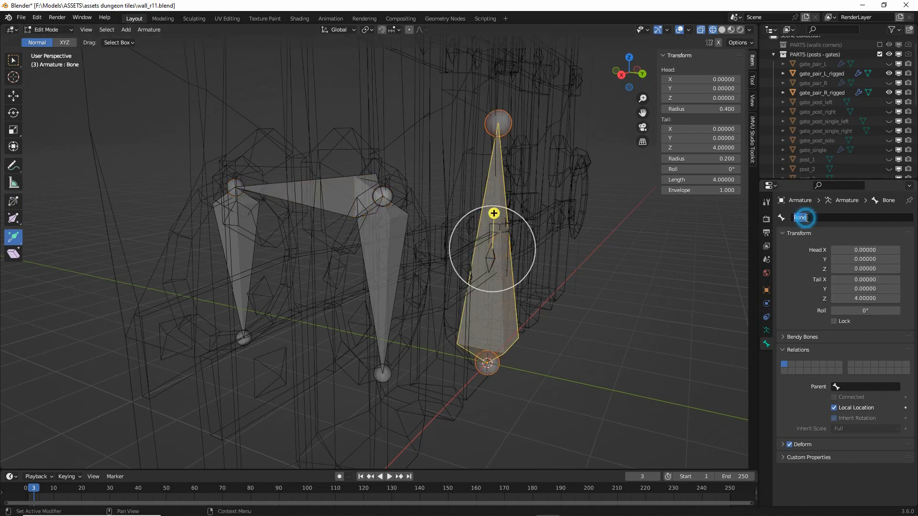
text(hinge)
key(Return)
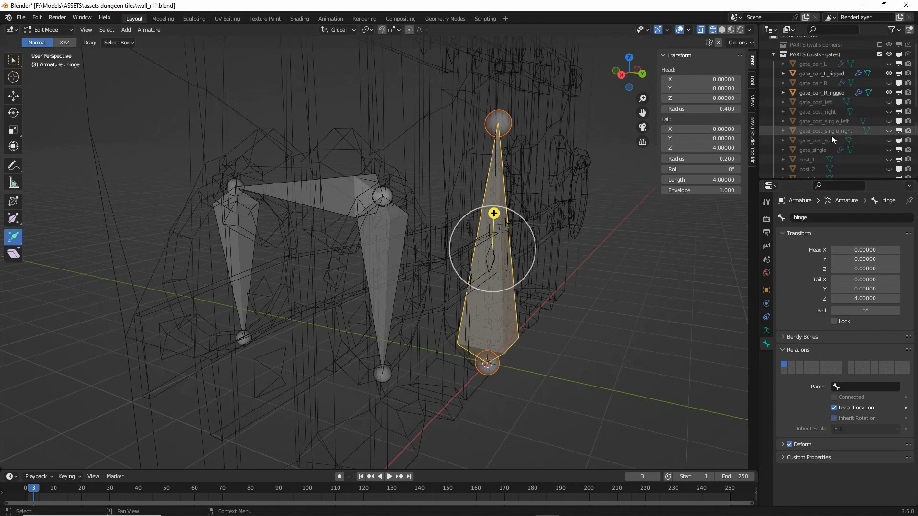
Expand the Armature object, its armature data and the axle bone in the scene hierarchy to inspect the bone parenting.
scroll(825, 133, up, 1)
scroll(810, 108, down, 5)
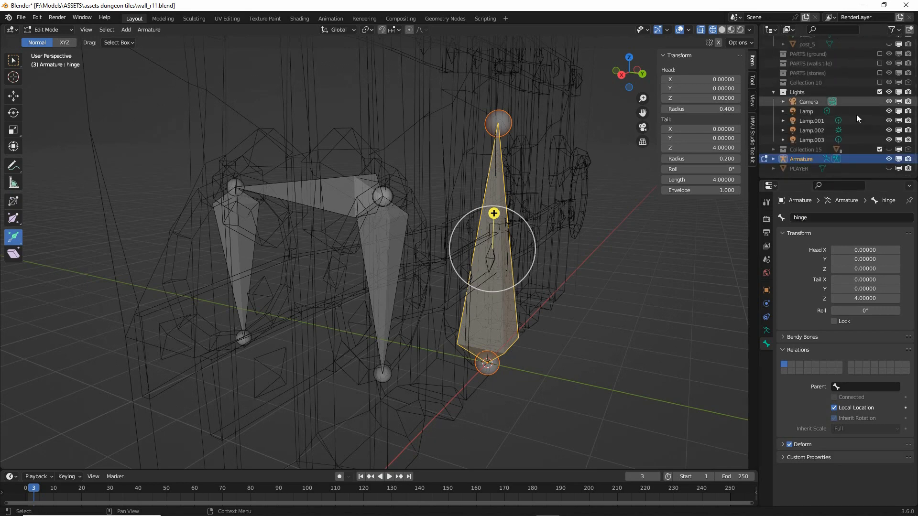
click(772, 160)
scroll(775, 158, down, 1)
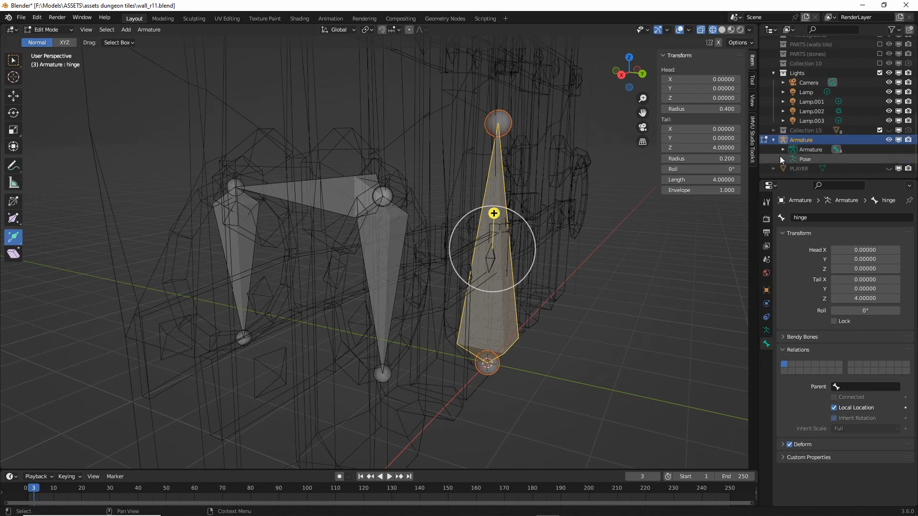
click(782, 148)
scroll(783, 147, down, 2)
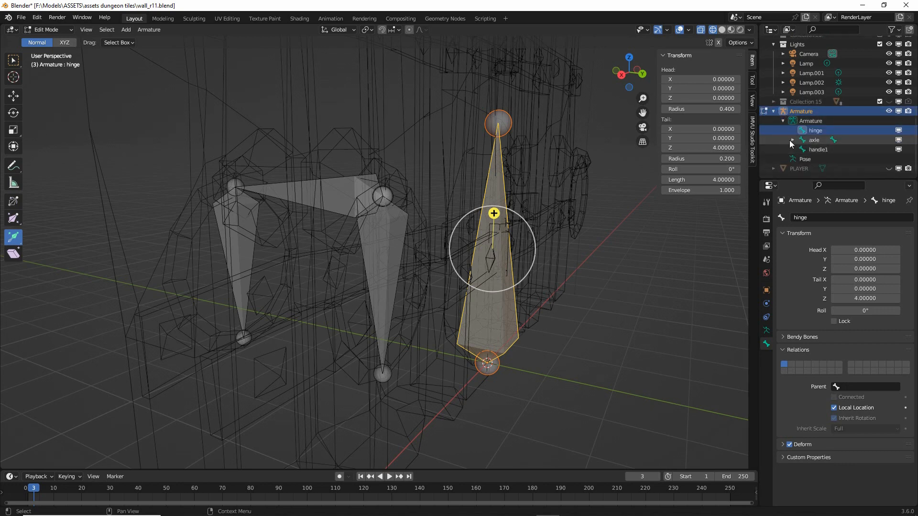
click(791, 140)
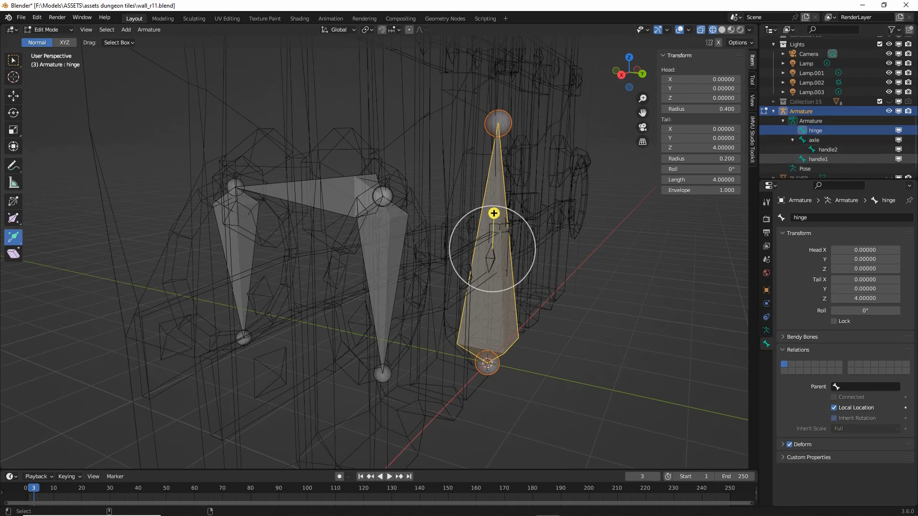
drag(826, 157, 834, 157)
mouse_move(234, 306)
mouse_down()
mouse_move(232, 196)
mouse_move(357, 196)
mouse_move(346, 213)
mouse_up()
drag(296, 174, 301, 190)
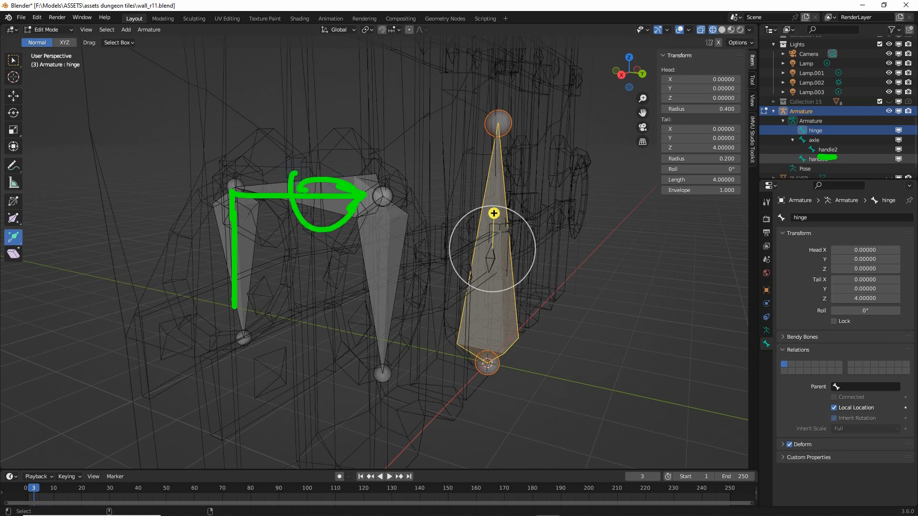
key(Escape)
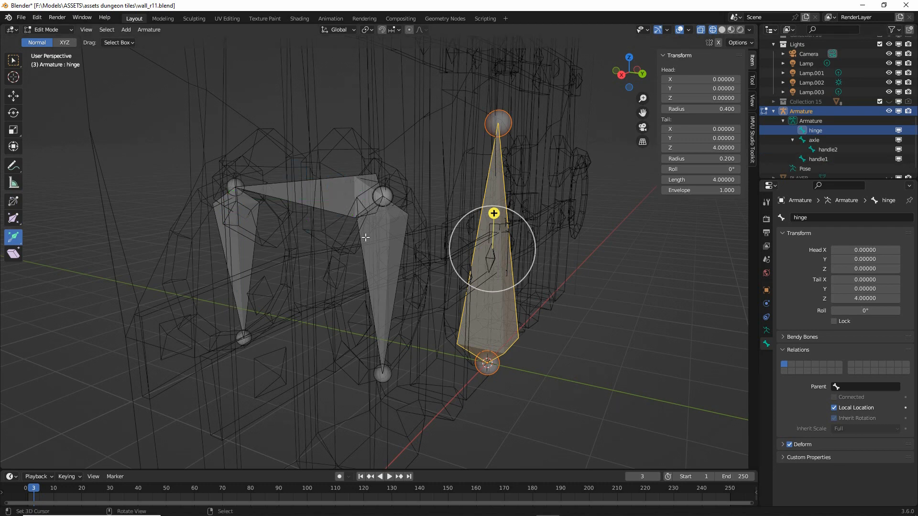
Set the axle bone as the parent of the handle1 bone.
click(380, 236)
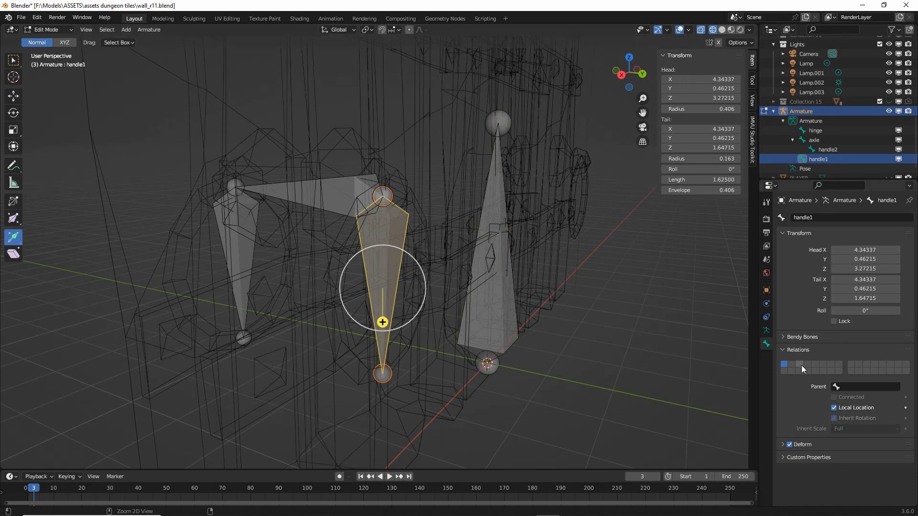
mouse_move(837, 372)
mouse_down()
mouse_move(825, 392)
mouse_move(845, 368)
mouse_up()
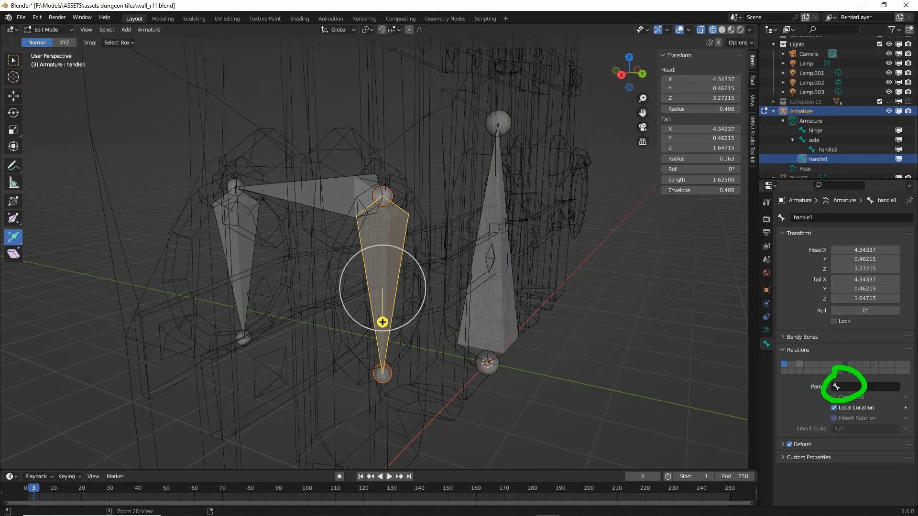
click(838, 387)
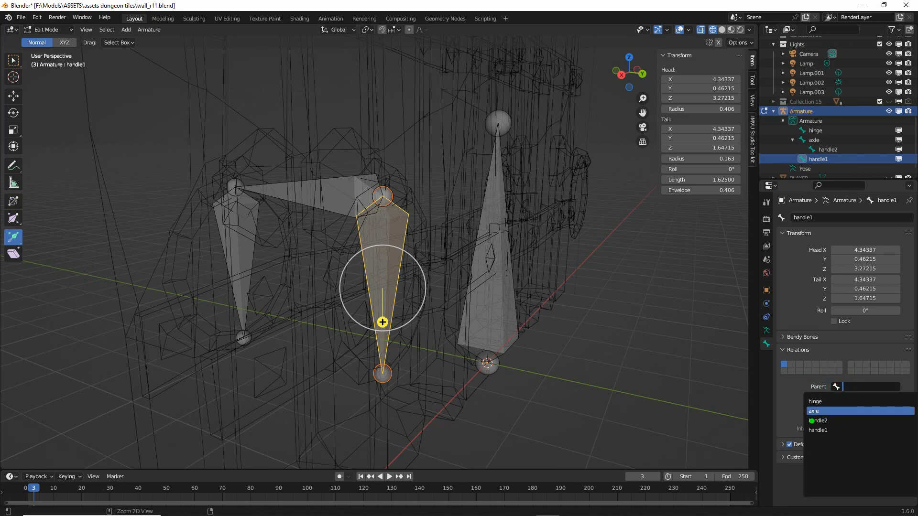
click(812, 411)
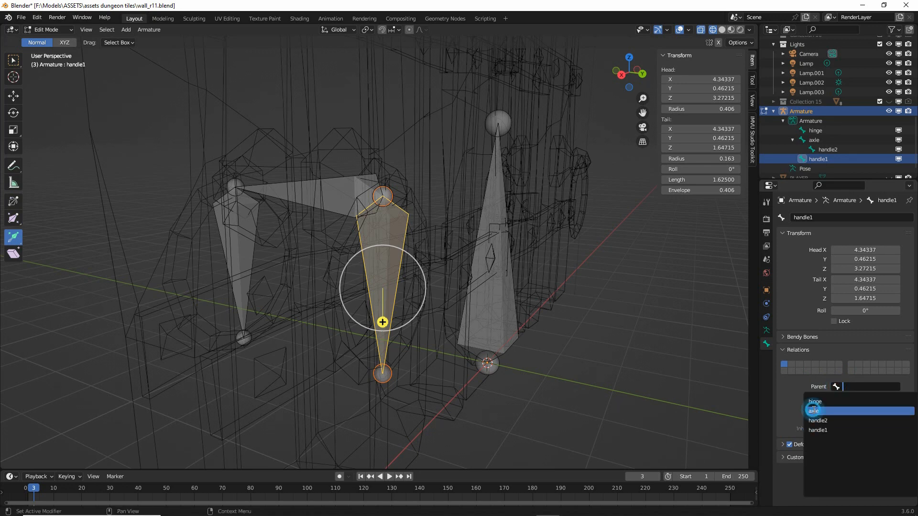
Hide the gate_pair_L_rigged mesh so the handle and axle bones can be seen without its wireframe.
middle_drag(363, 306, 335, 314)
scroll(840, 82, up, 10)
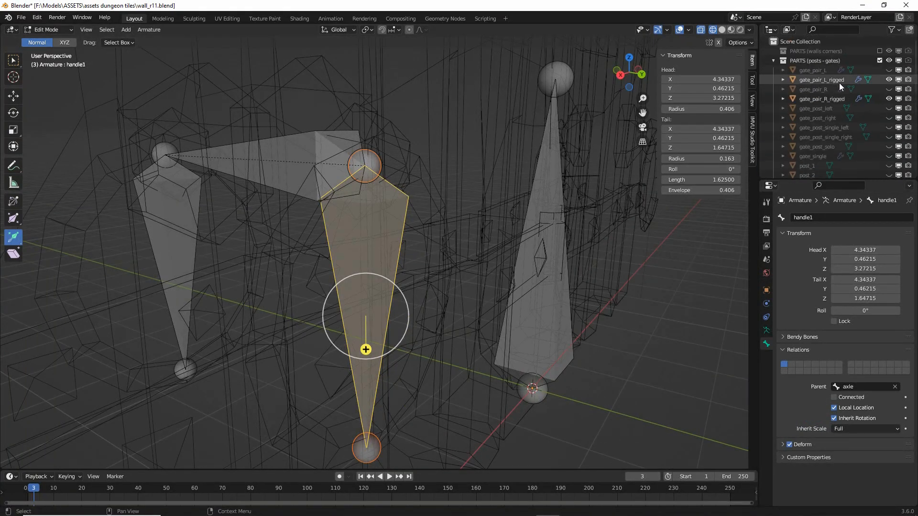
click(888, 79)
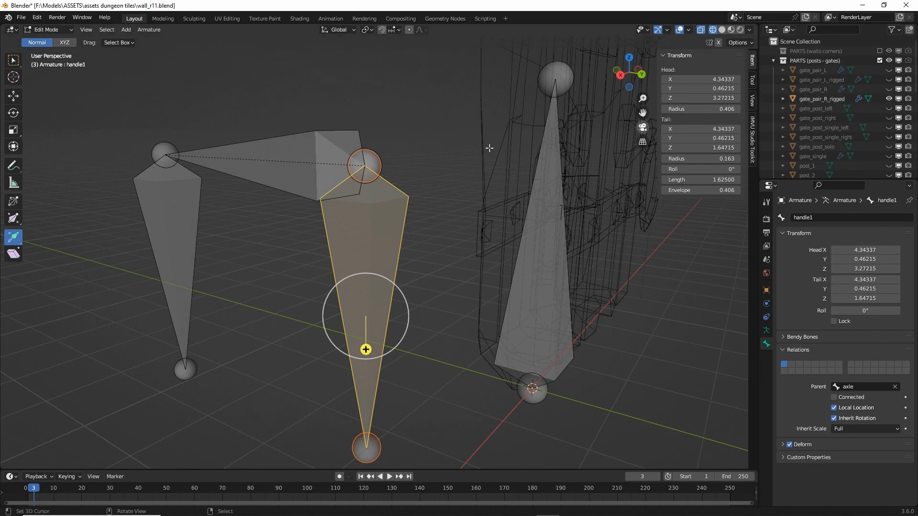
shift+middle_drag(287, 205, 338, 216)
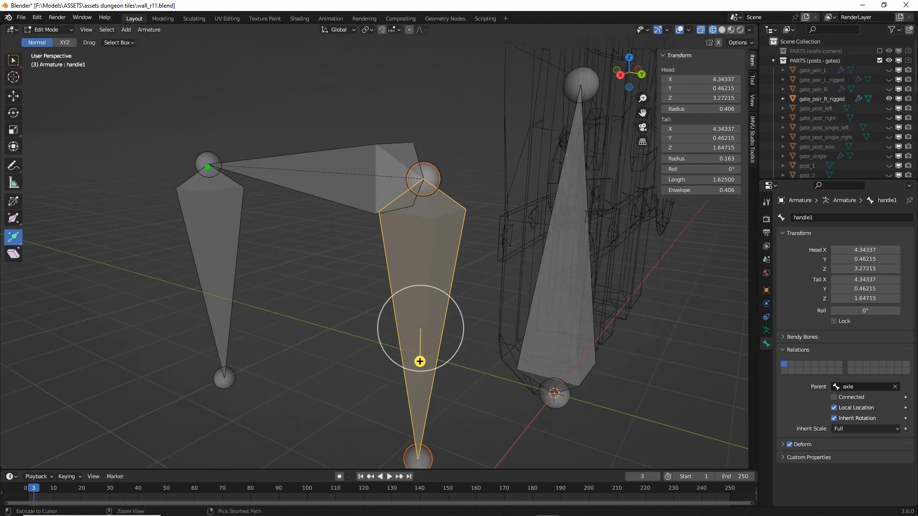
Select the handle2 and handle1 bones in turn to compare how each is related to the axle bone.
drag(207, 167, 411, 179)
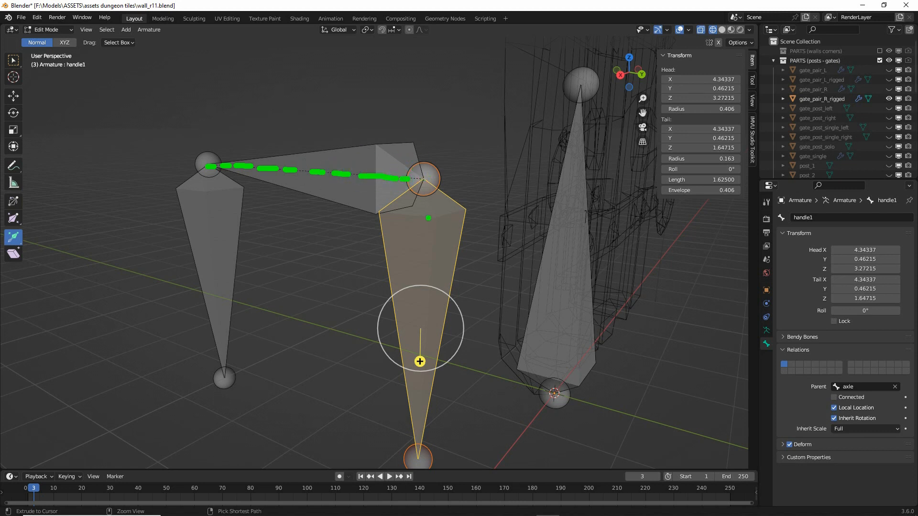
drag(429, 218, 436, 234)
drag(344, 142, 329, 144)
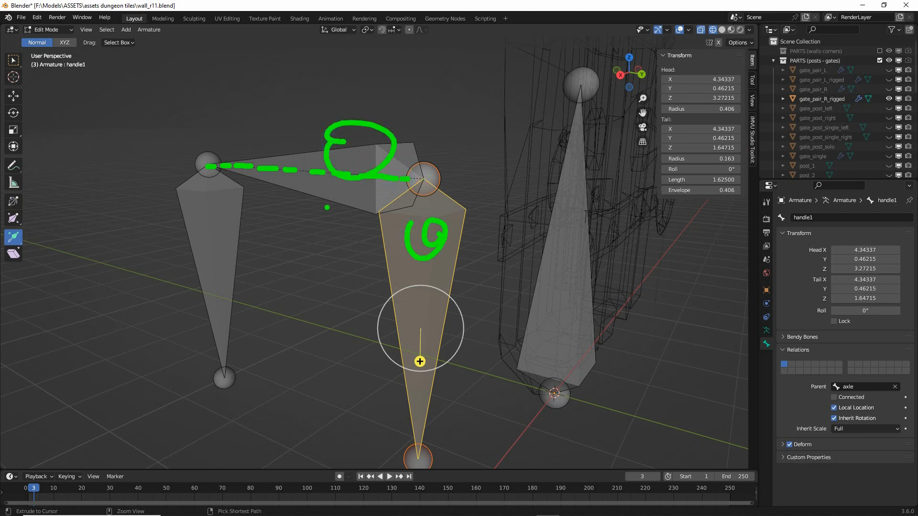
right_click(218, 232)
middle_drag(293, 322, 293, 331)
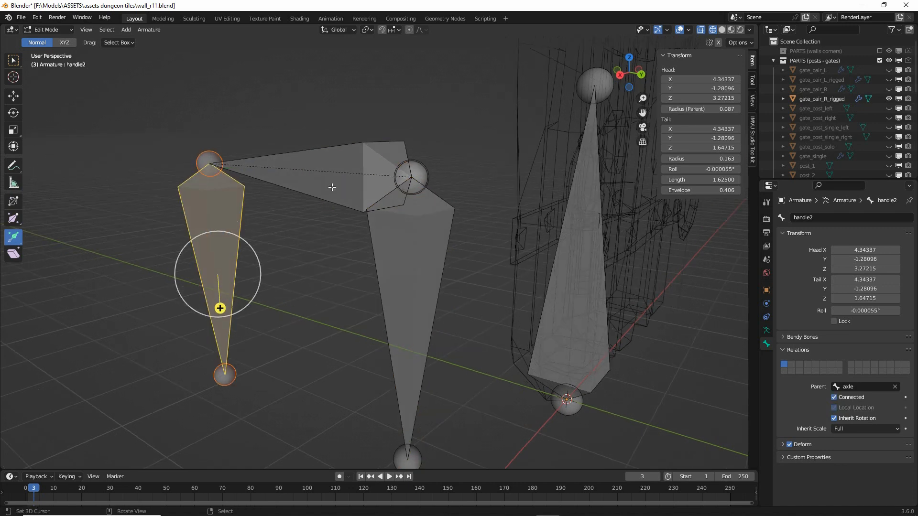
right_click(405, 282)
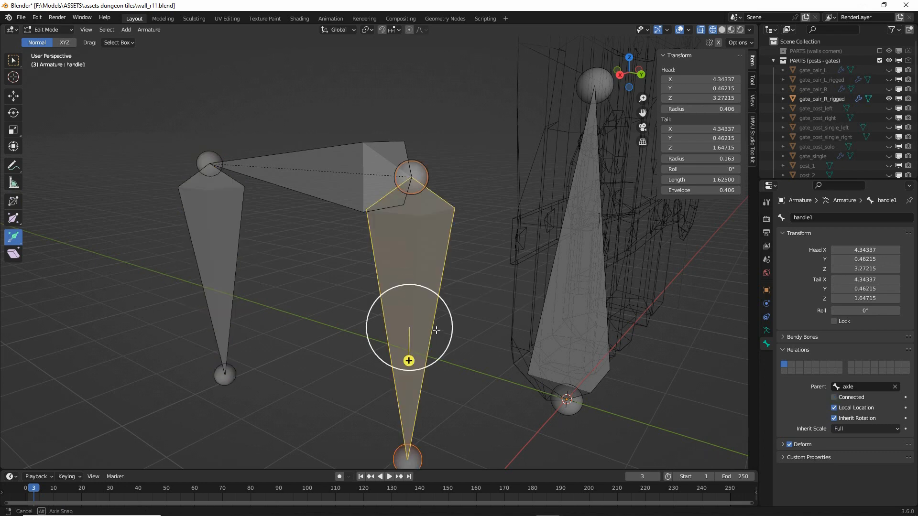
middle_drag(404, 281, 450, 276)
Set the hinge bone as the parent of the axle bone.
right_click(334, 152)
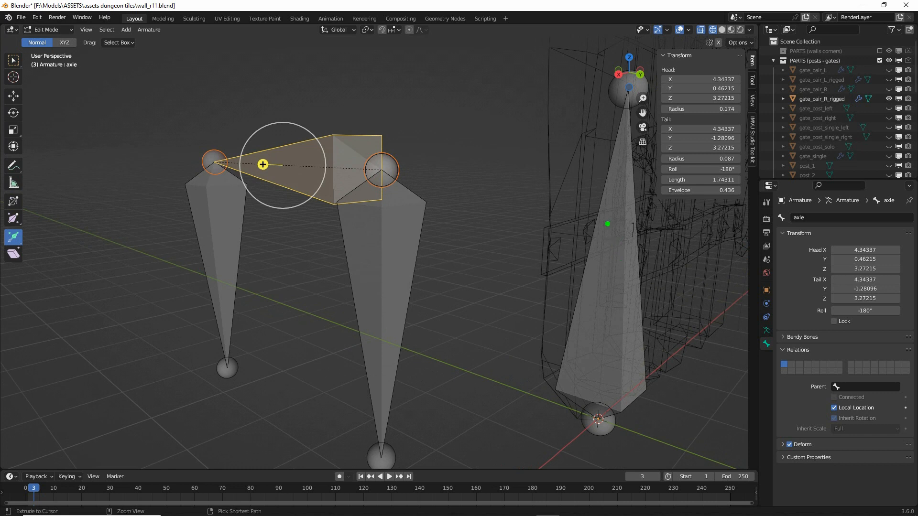
drag(608, 224, 629, 317)
key(ctrl+z)
drag(839, 379, 837, 372)
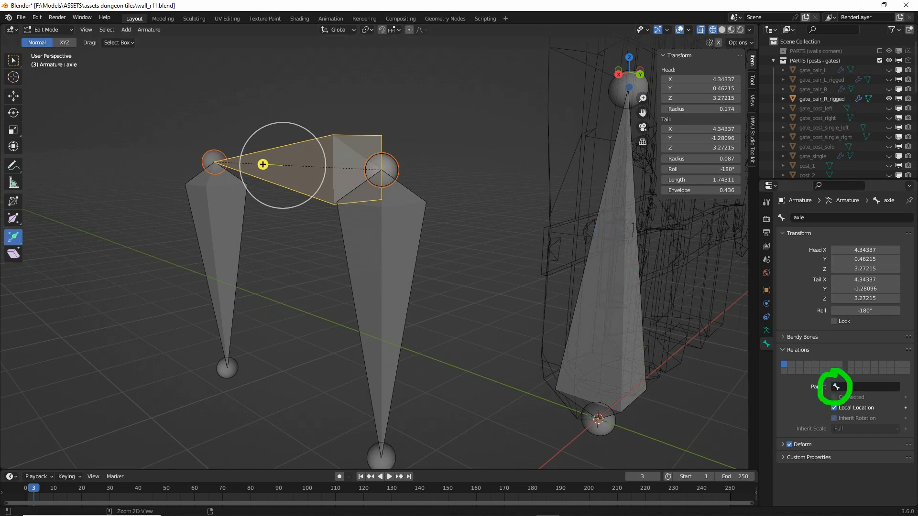
key(ctrl+z)
click(840, 387)
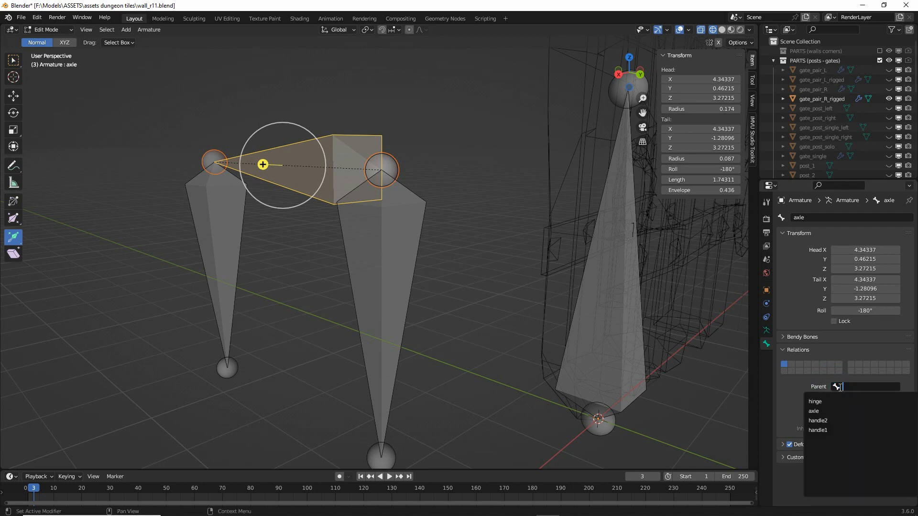
click(815, 402)
middle_drag(472, 217, 469, 221)
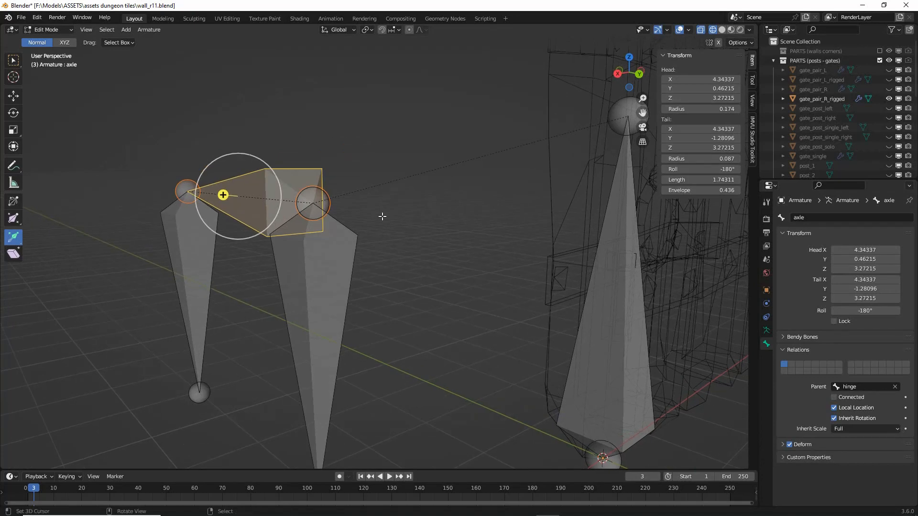
mouse_move(334, 202)
mouse_down()
mouse_move(386, 176)
mouse_move(619, 106)
mouse_up()
key(Escape)
scroll(540, 279, down, 2)
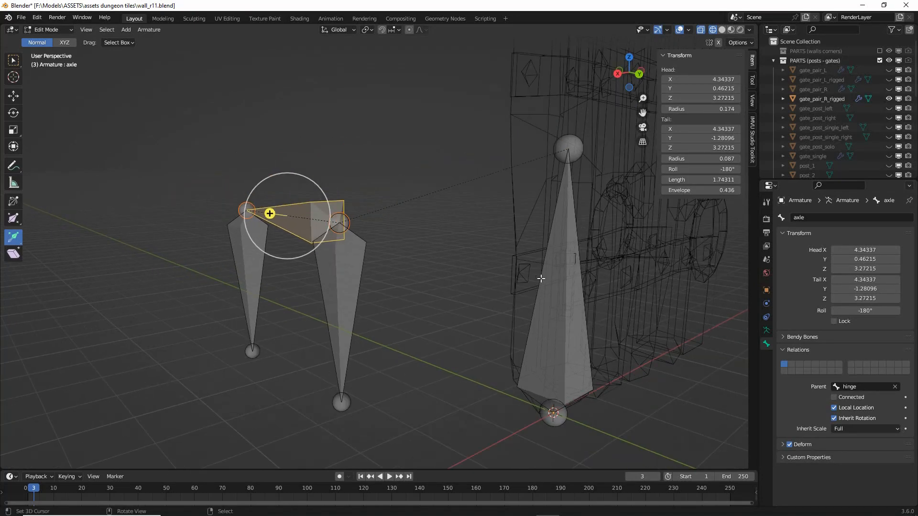
Switch the armature to Pose Mode and test-rotate the hinge bone to check its child bones, cancelling the rotation.
shift+middle_drag(478, 330, 448, 327)
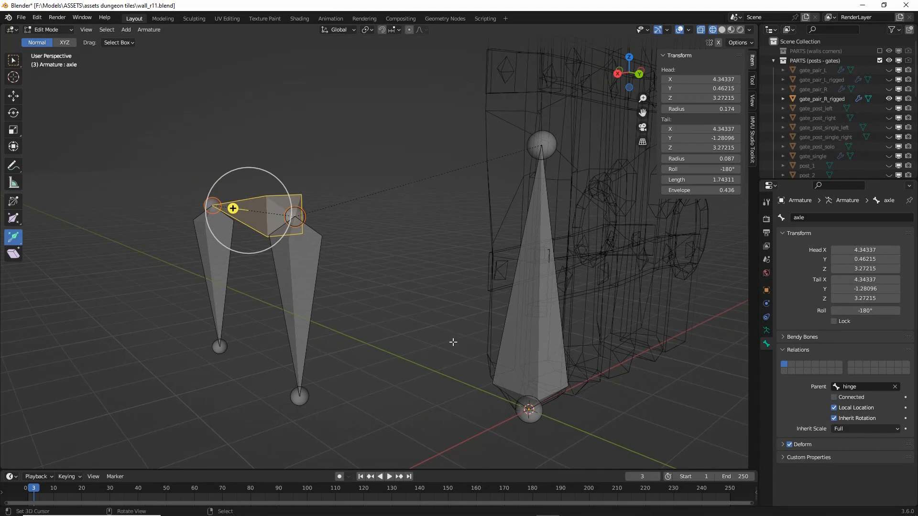
click(48, 30)
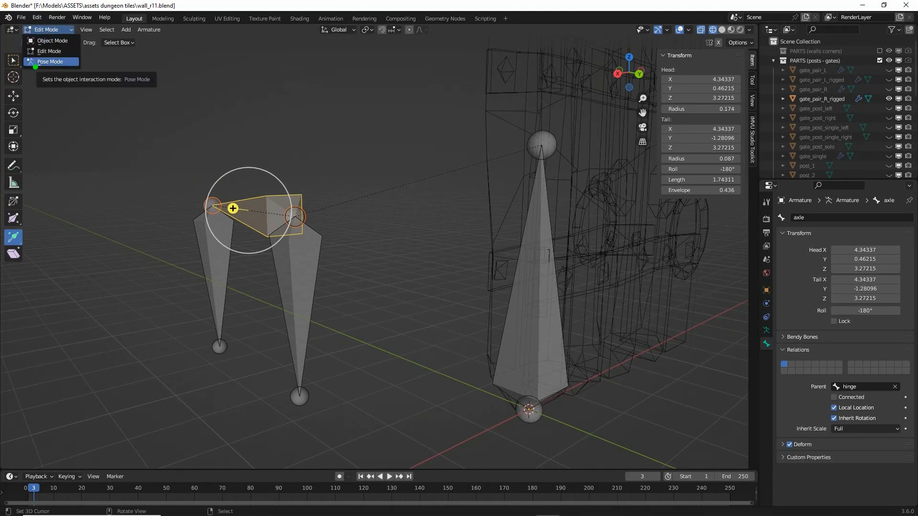
drag(36, 67, 76, 70)
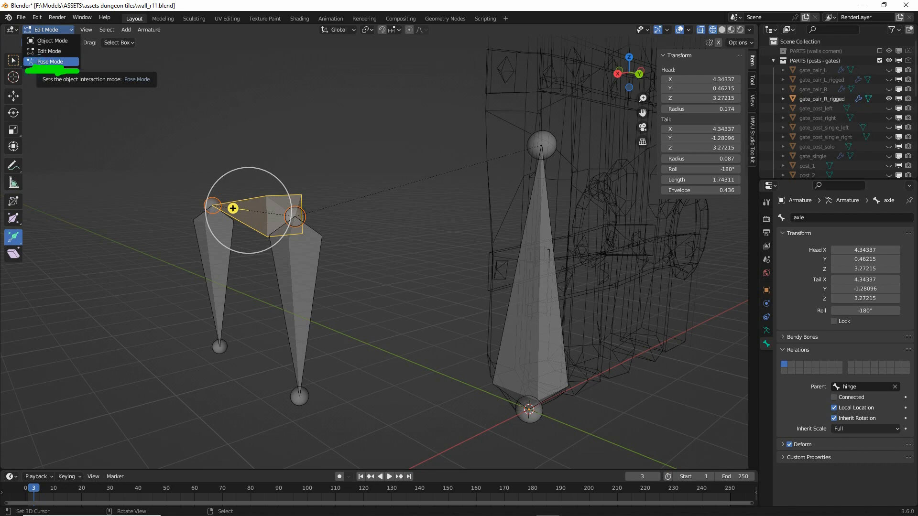
click(51, 61)
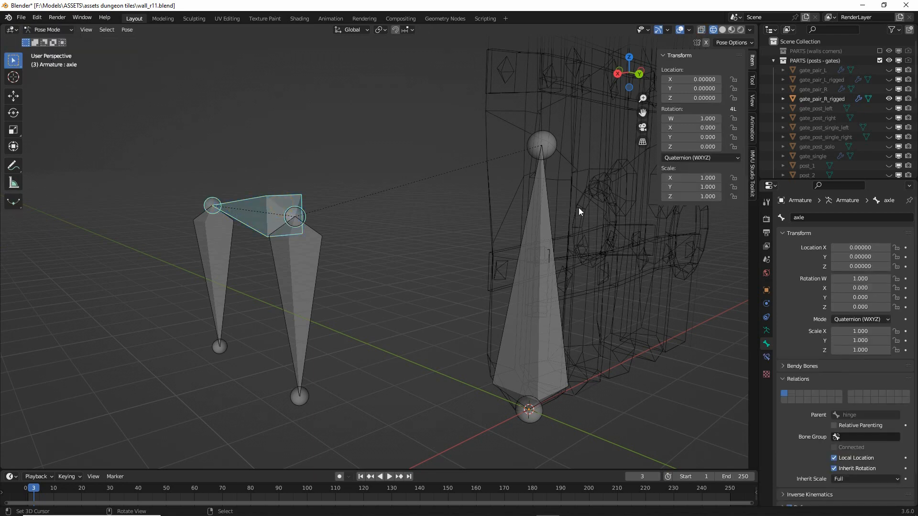
click(550, 214)
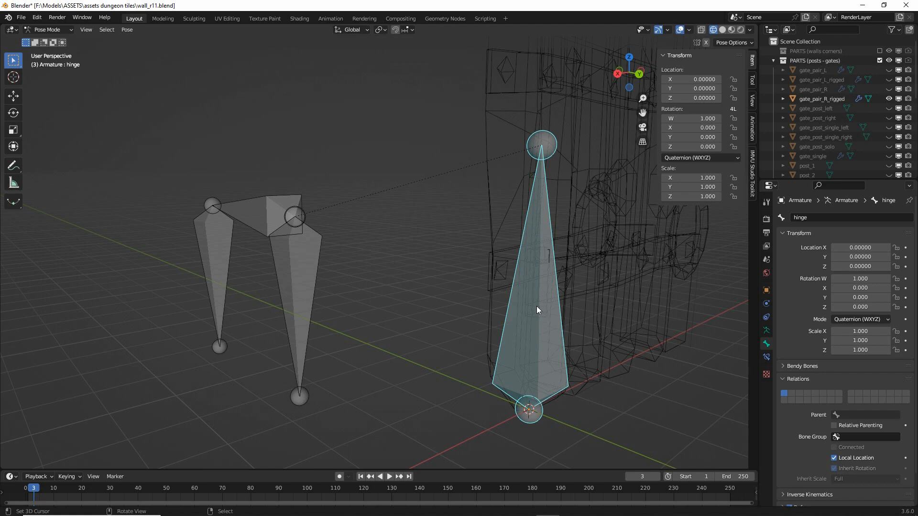
key(r)
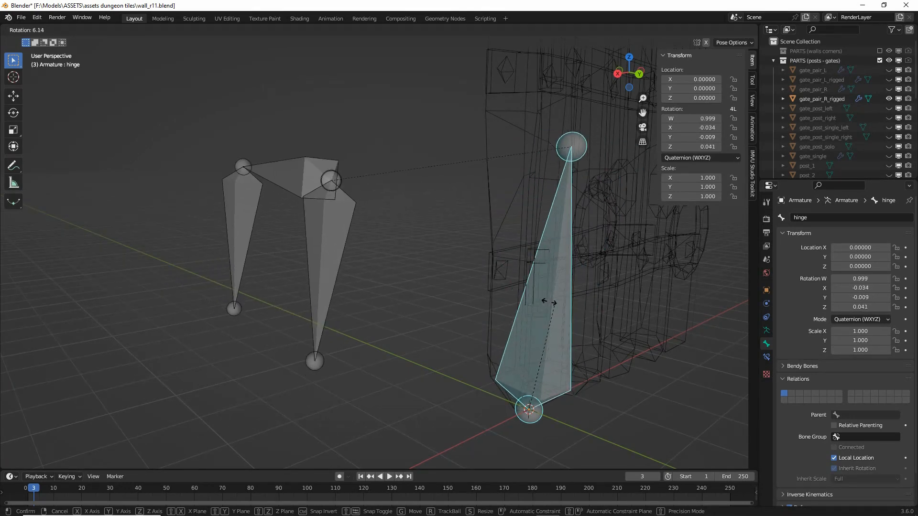
click(547, 302)
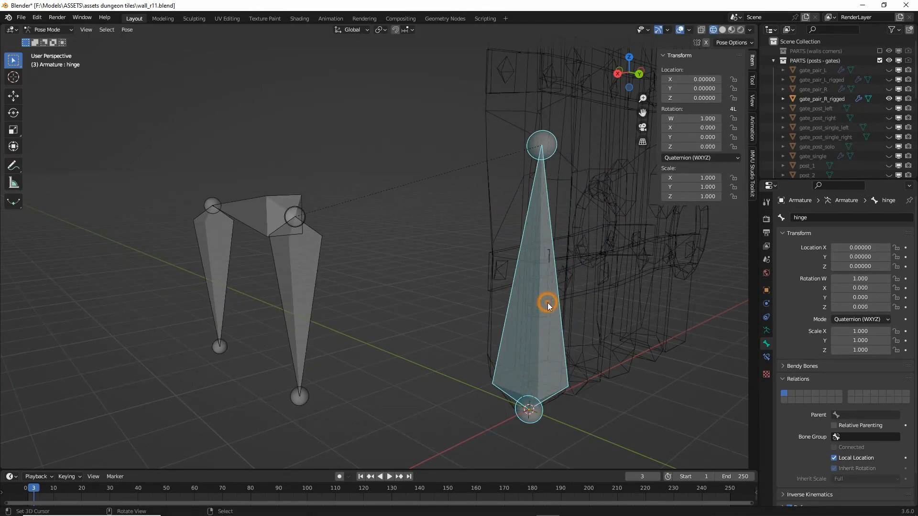
Test-rotate the axle, handle1 and handle2 bones one after another to check the parenting, cancelling each rotation.
click(252, 204)
key(r)
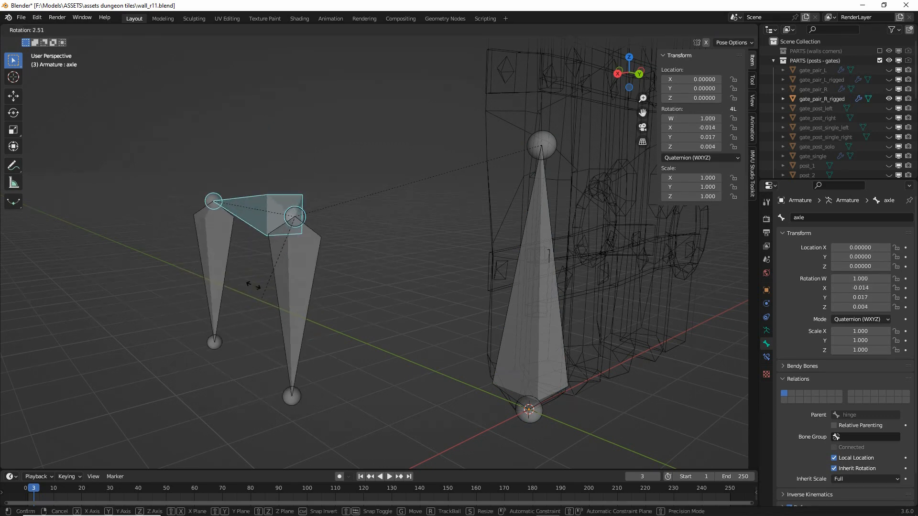
key(Escape)
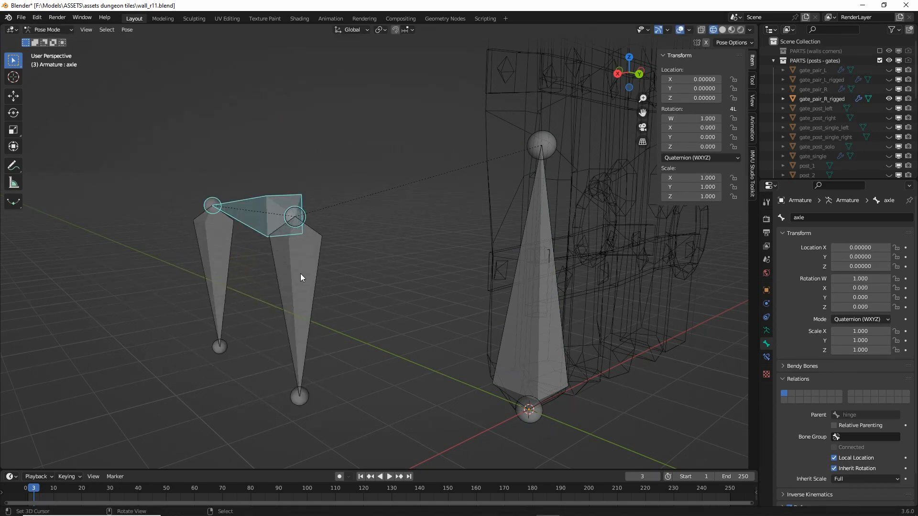
click(300, 273)
key(r)
right_click(293, 310)
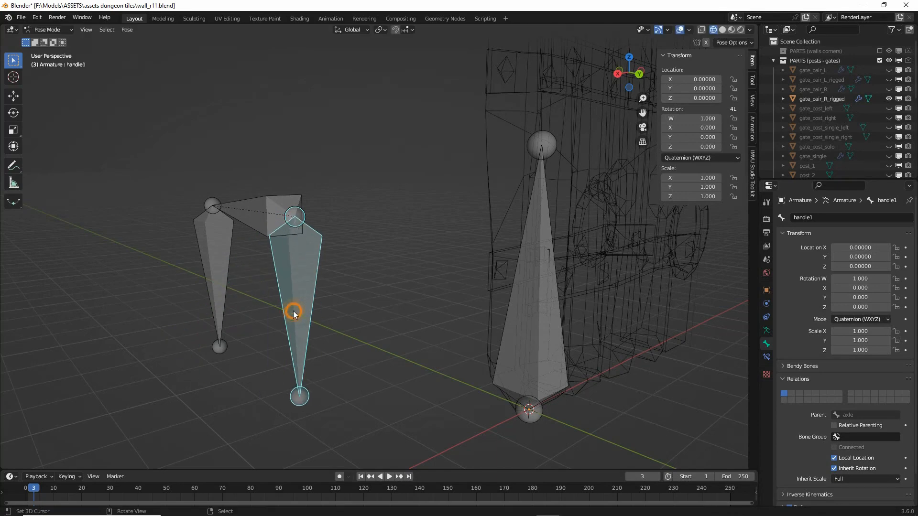
click(210, 247)
key(r)
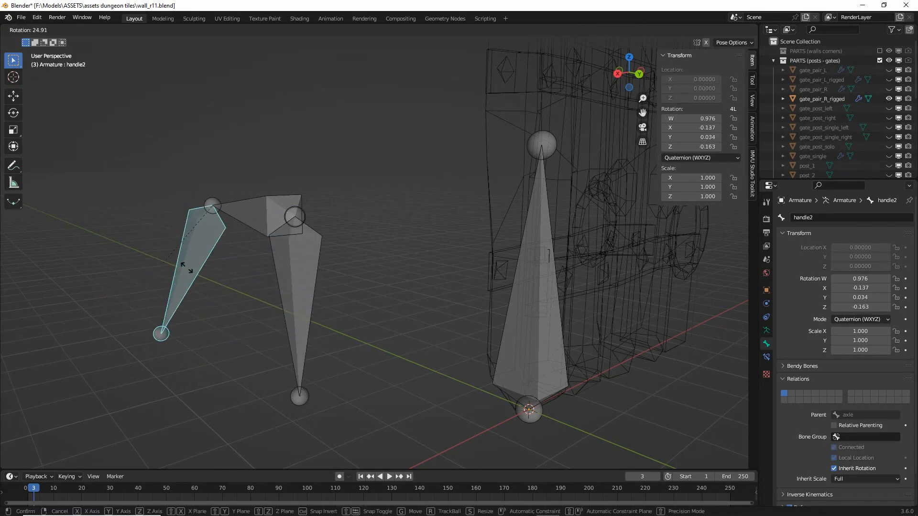
right_click(180, 270)
mouse_move(273, 329)
middle_down()
mouse_move(293, 328)
mouse_move(285, 324)
middle_up()
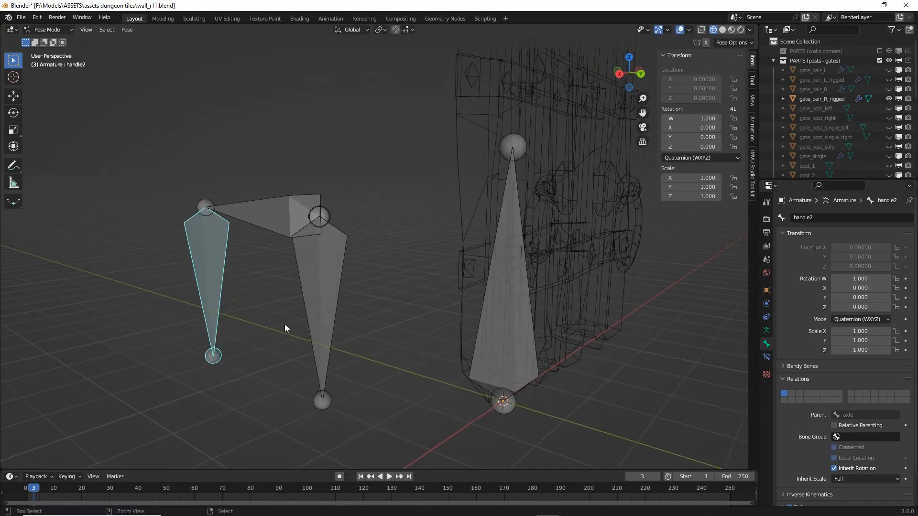
mouse_move(502, 414)
mouse_down()
mouse_move(492, 390)
mouse_move(488, 201)
mouse_move(323, 184)
mouse_move(392, 209)
mouse_up()
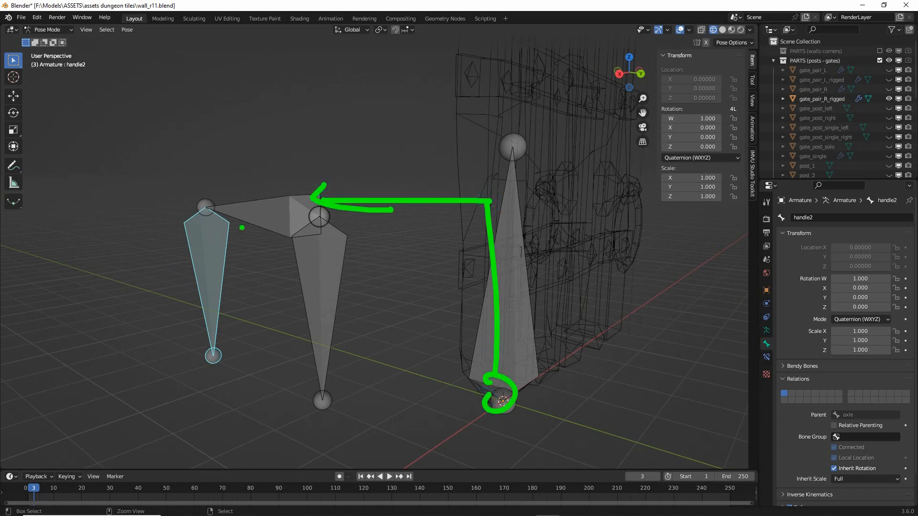
mouse_move(263, 209)
mouse_down()
mouse_move(206, 295)
mouse_move(190, 276)
mouse_up()
mouse_move(283, 221)
mouse_down()
mouse_move(319, 364)
mouse_move(340, 343)
mouse_up()
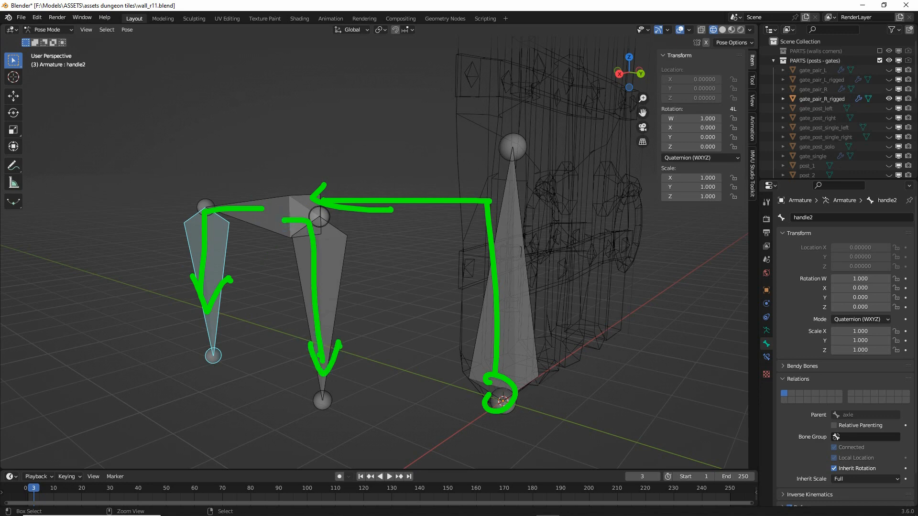
key(Escape)
mouse_move(362, 341)
middle_down()
mouse_move(350, 343)
mouse_move(390, 345)
mouse_move(365, 342)
middle_up()
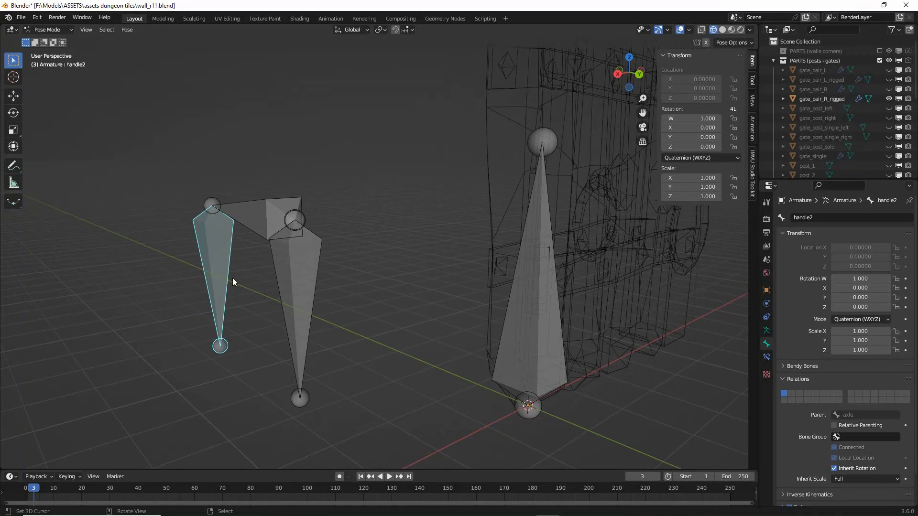
Return the armature to Object Mode.
click(46, 29)
click(49, 42)
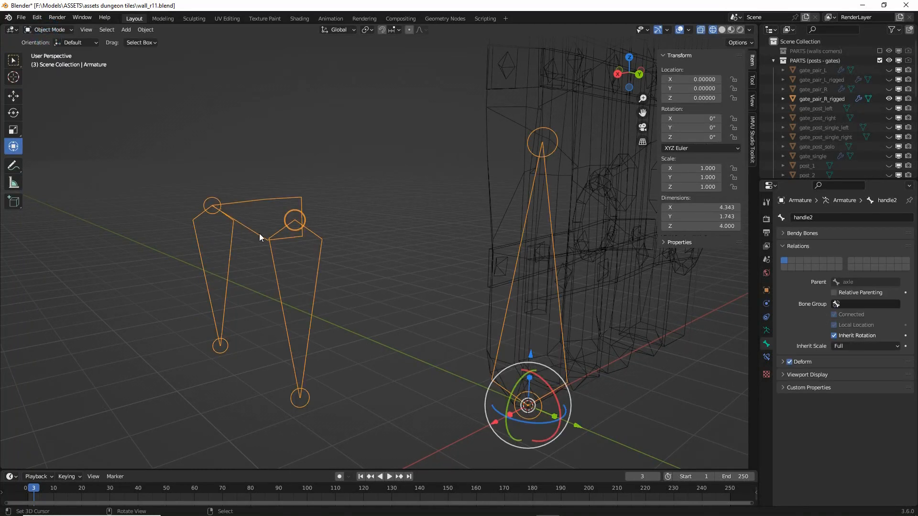
shift+middle_drag(379, 297, 343, 279)
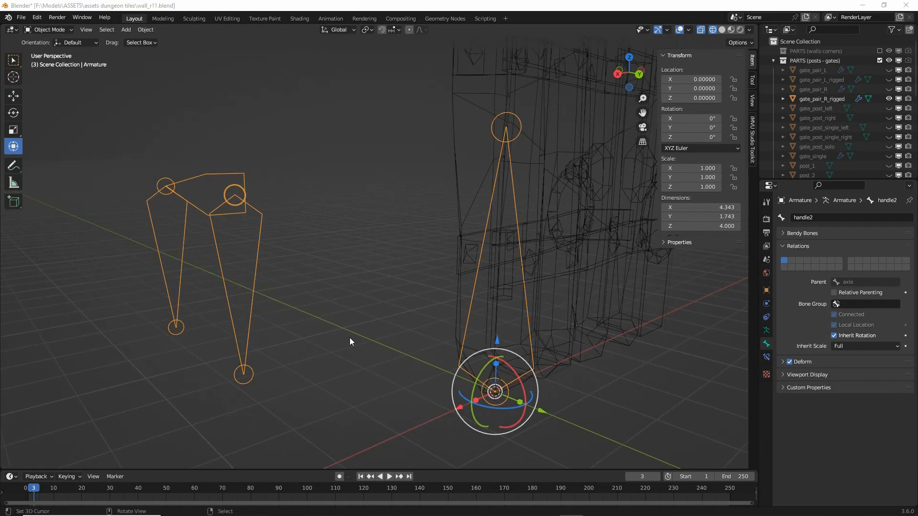
Unhide the gate_pair_L_rigged mesh and switch the viewport from wireframe to solid shading.
click(889, 80)
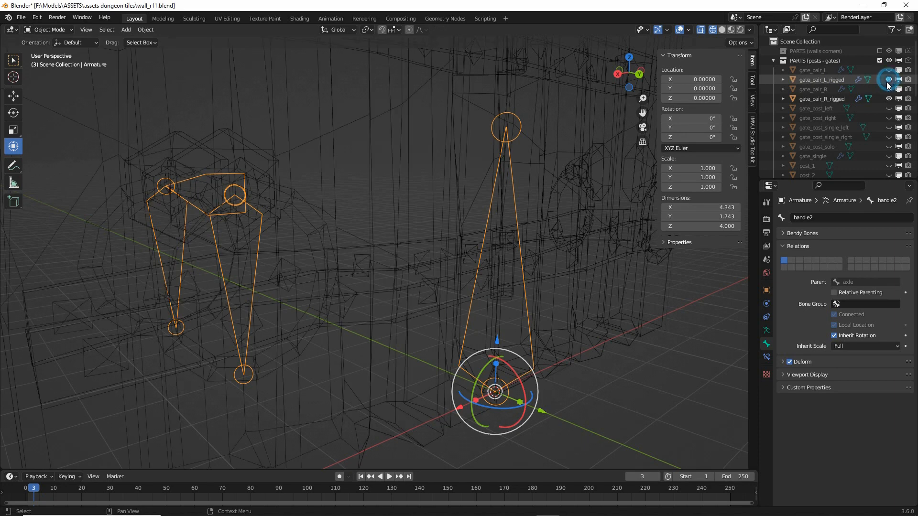
scroll(419, 299, down, 3)
scroll(410, 297, down, 2)
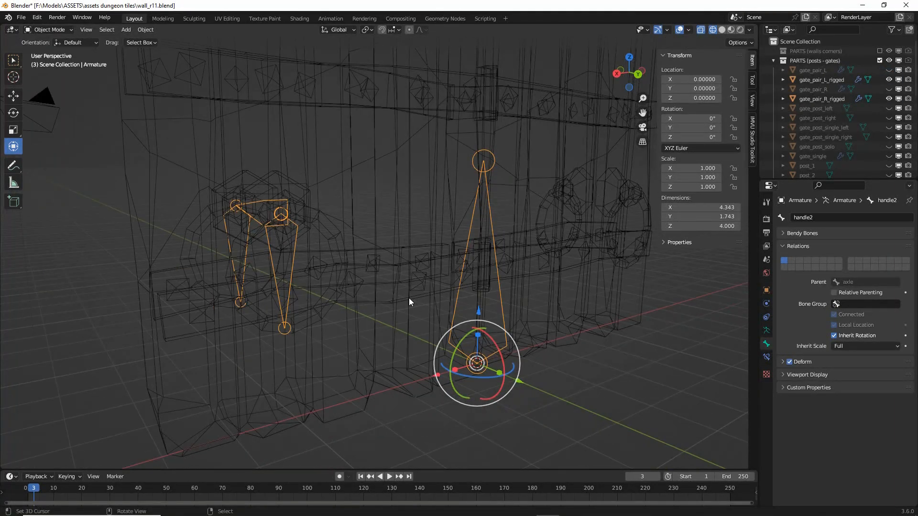
middle_drag(409, 297, 384, 298)
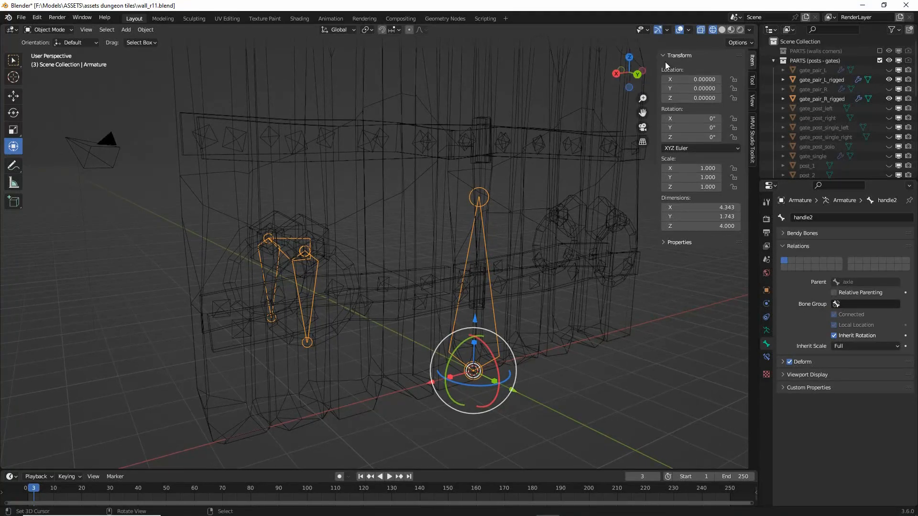
click(722, 30)
mouse_move(445, 302)
middle_down()
mouse_move(536, 304)
mouse_move(434, 300)
middle_up()
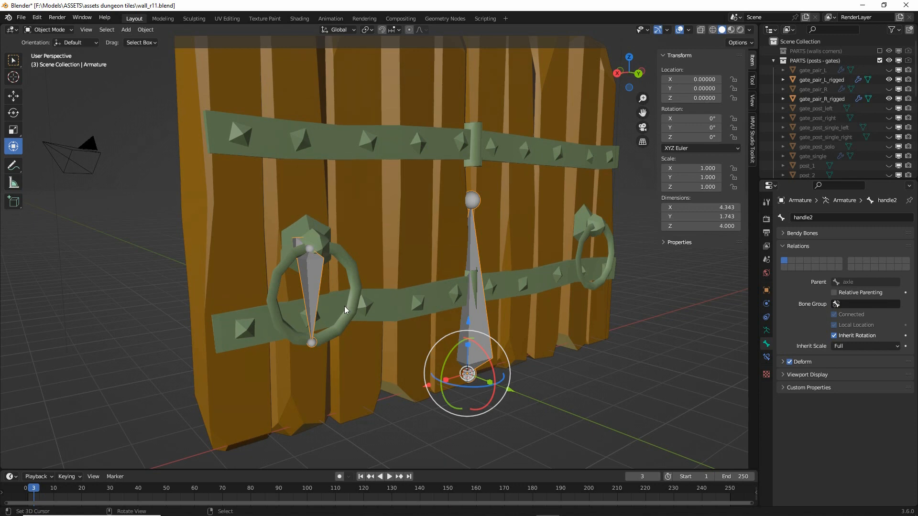
Select the gate_pair_L_rigged mesh and open its object data properties with the vertex groups.
scroll(320, 317, up, 1)
click(338, 259)
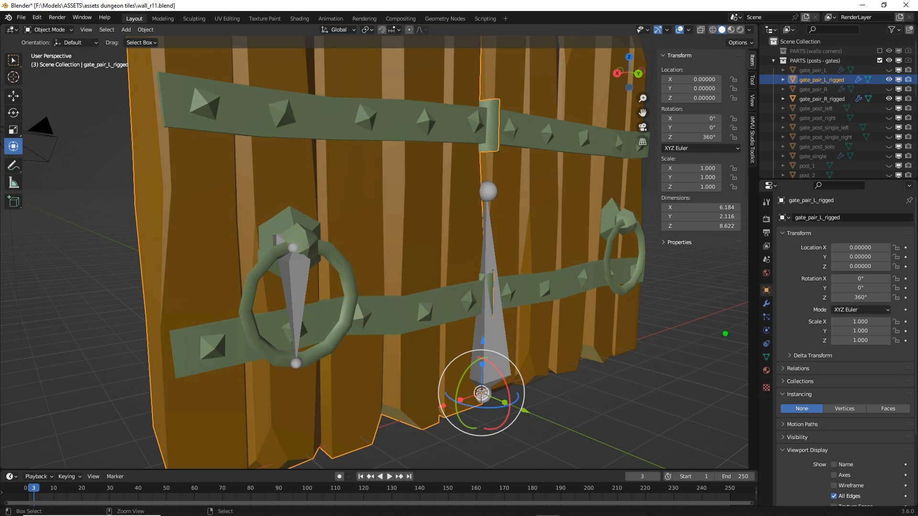
drag(760, 343, 767, 337)
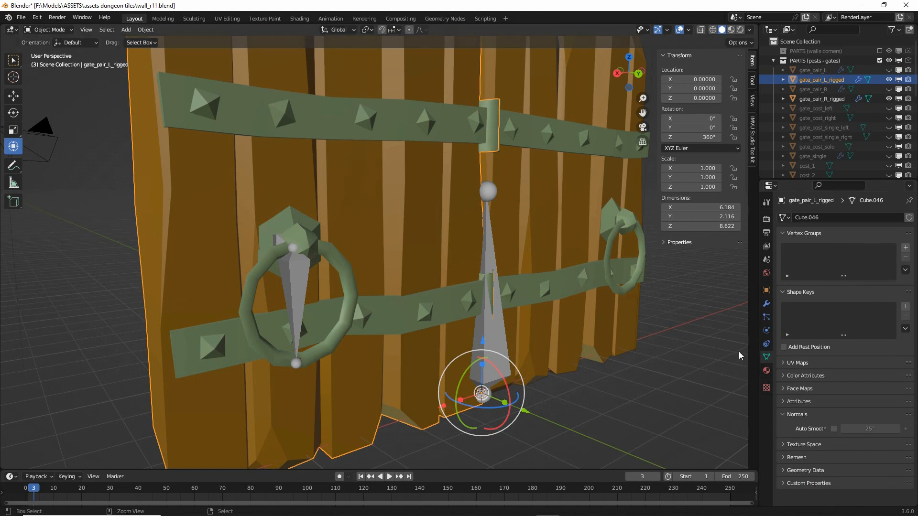
mouse_move(763, 224)
mouse_down()
mouse_move(761, 279)
mouse_move(911, 292)
mouse_move(914, 227)
mouse_move(769, 225)
mouse_up()
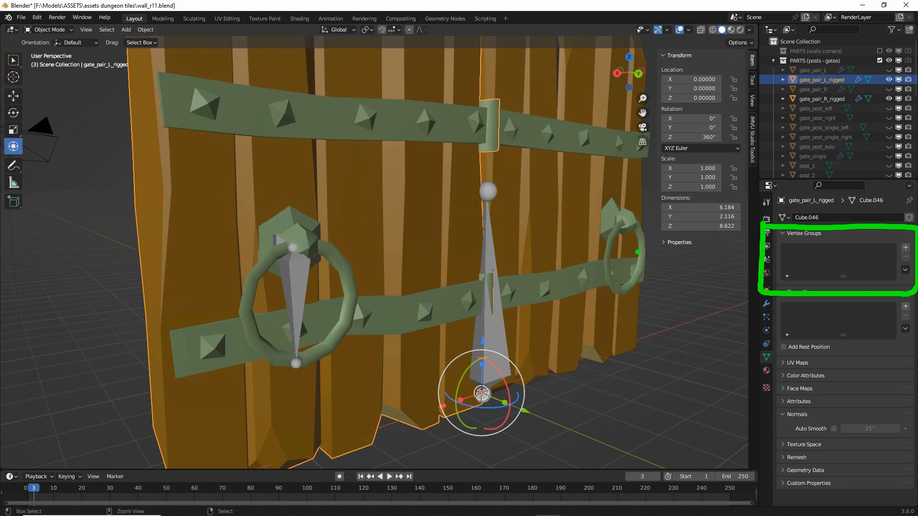
mouse_move(292, 245)
mouse_down()
mouse_move(249, 339)
mouse_move(355, 307)
mouse_move(297, 247)
mouse_up()
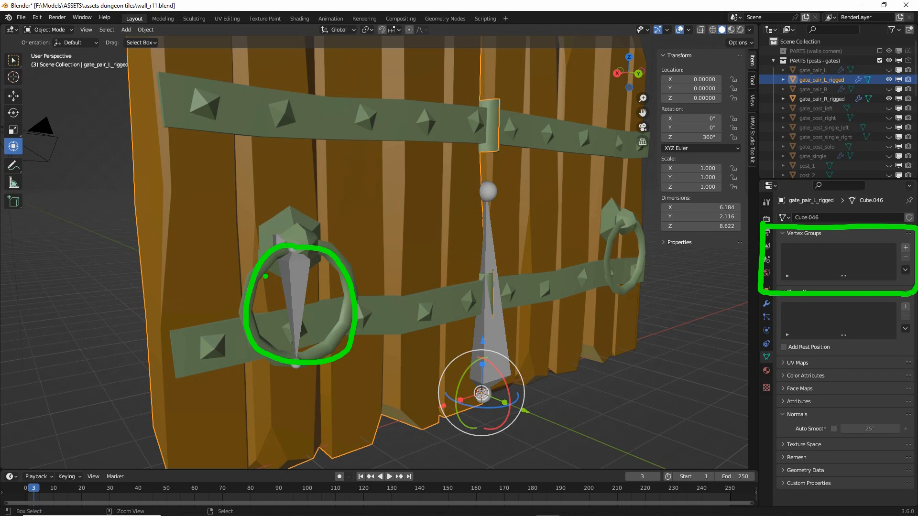
key(Escape)
click(494, 333)
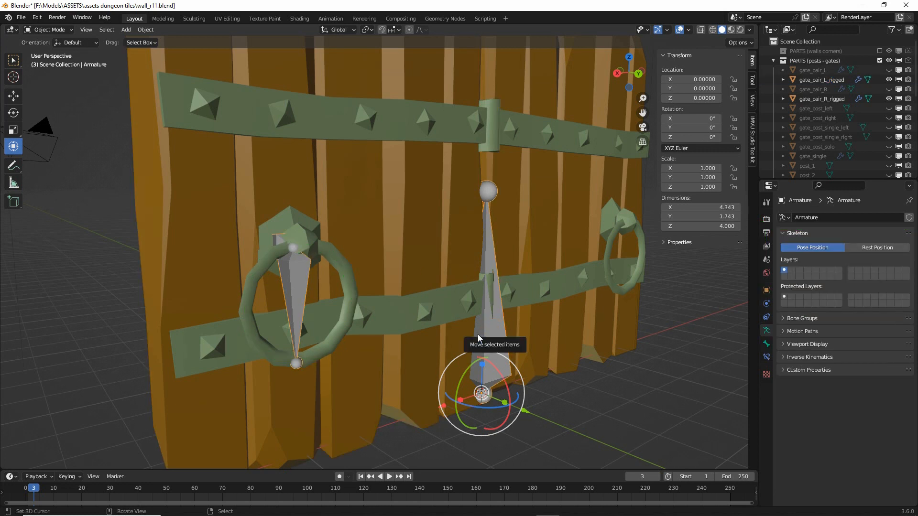
mouse_move(486, 241)
mouse_down()
mouse_move(509, 229)
mouse_move(495, 225)
mouse_up()
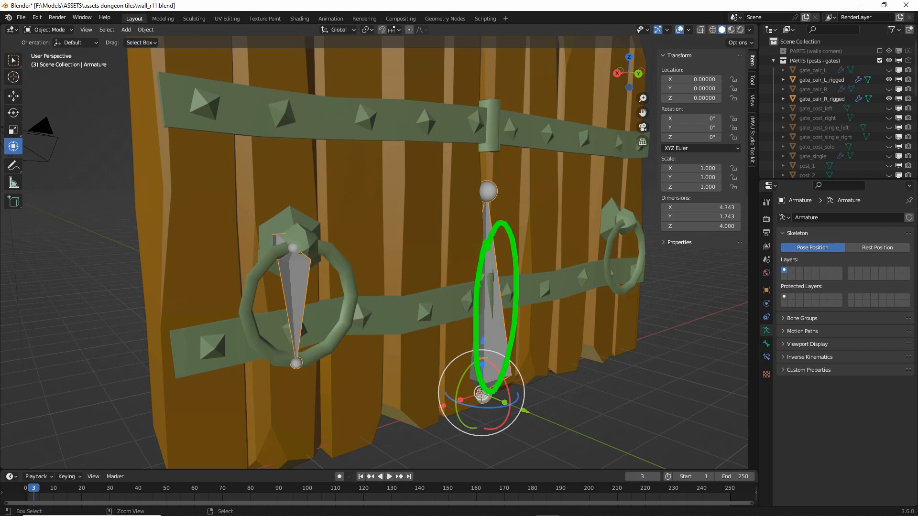
key(Escape)
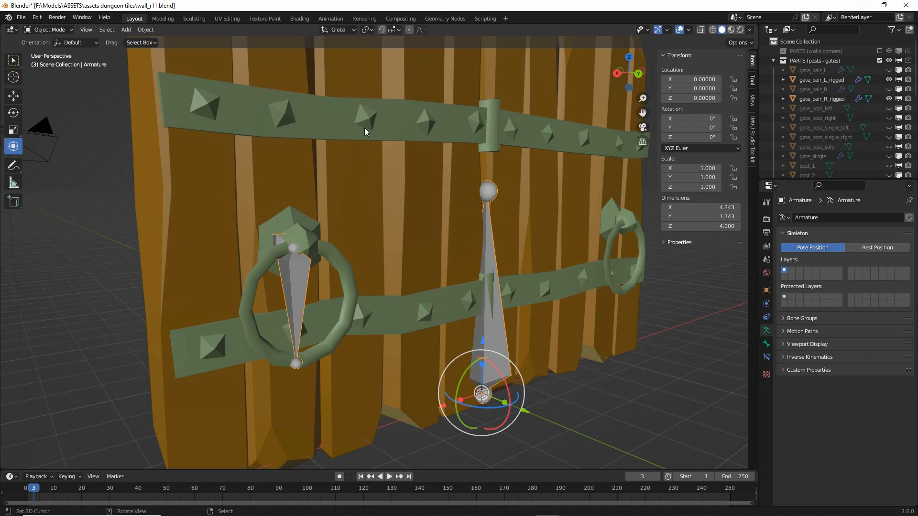
click(383, 208)
middle_drag(384, 207, 341, 266)
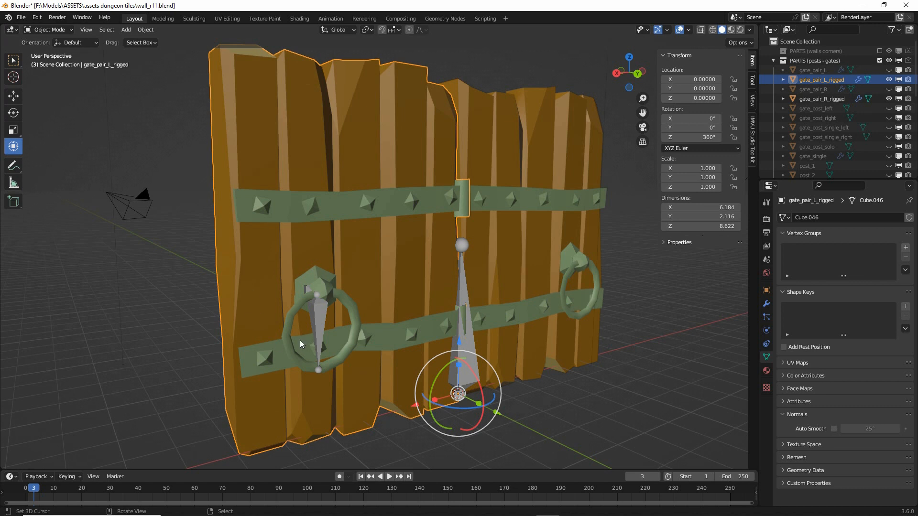
key(ctrl+2)
mouse_move(304, 299)
mouse_down()
mouse_move(292, 352)
mouse_move(294, 296)
mouse_up()
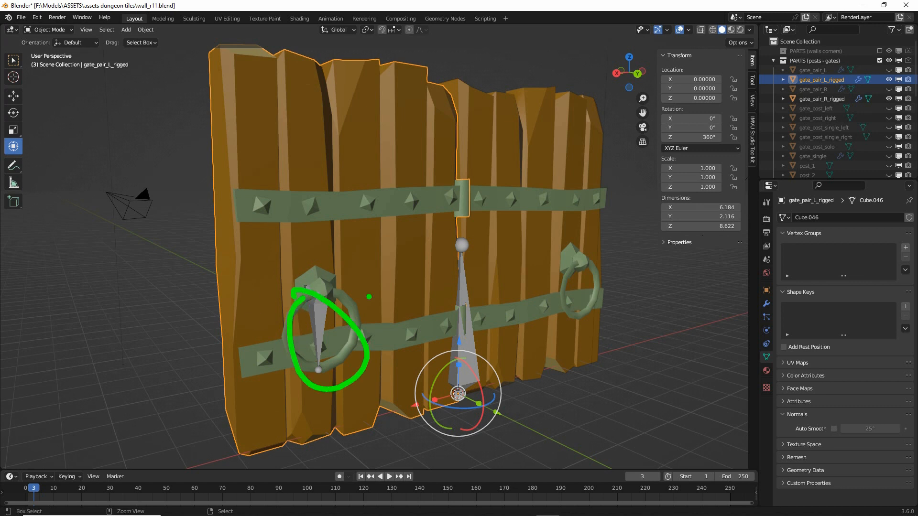
drag(460, 323, 441, 325)
key(Escape)
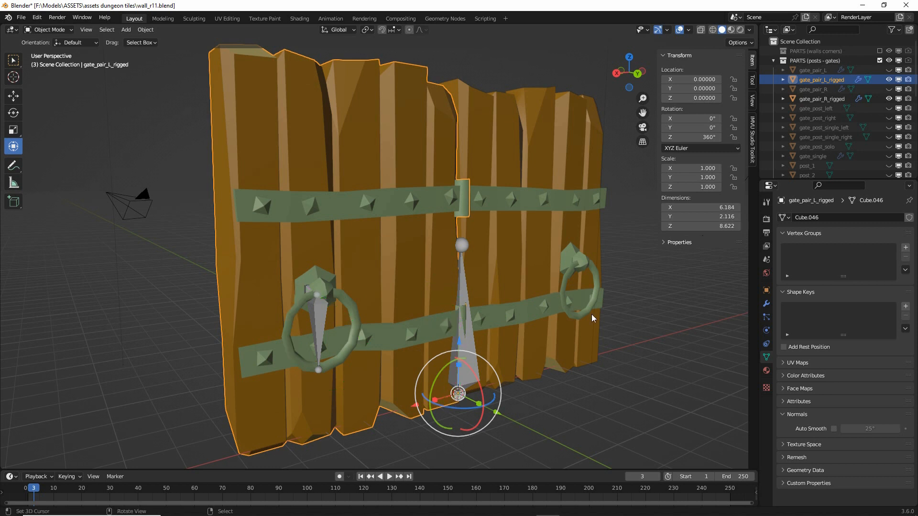
key(ctrl+2)
mouse_move(905, 242)
mouse_down()
mouse_move(891, 253)
mouse_move(911, 238)
mouse_up()
key(Escape)
Add a vertex group named hinge to gate_pair_L_rigged and expand the armature's bone hierarchy in the outliner for matching names.
click(905, 247)
scroll(812, 134, down, 10)
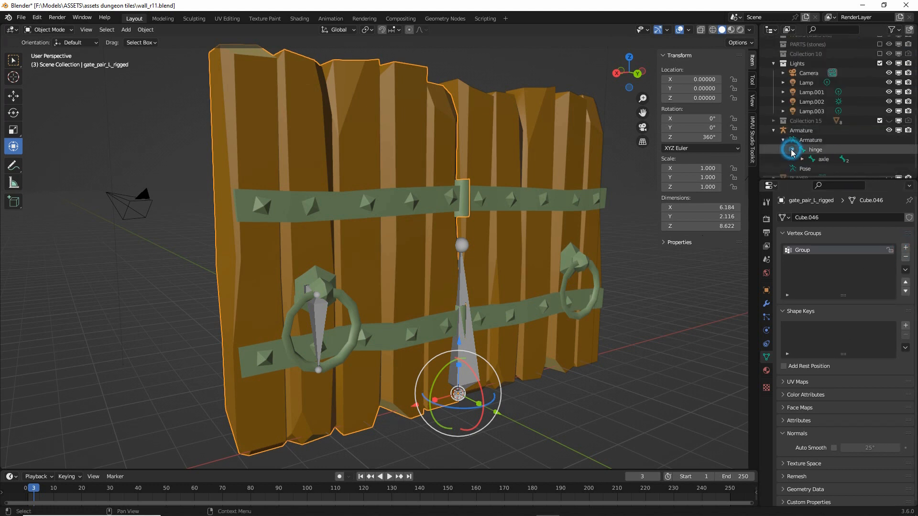
click(792, 150)
click(801, 159)
scroll(791, 153, down, 3)
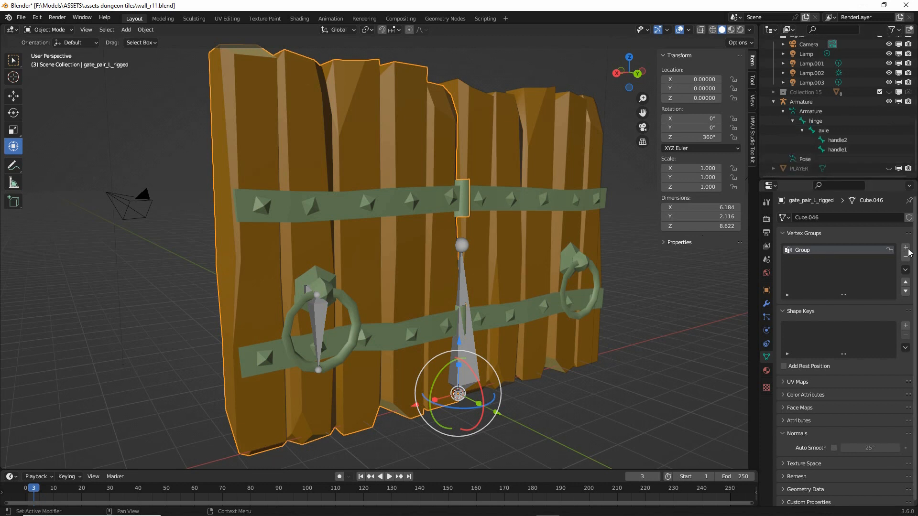
double_click(810, 250)
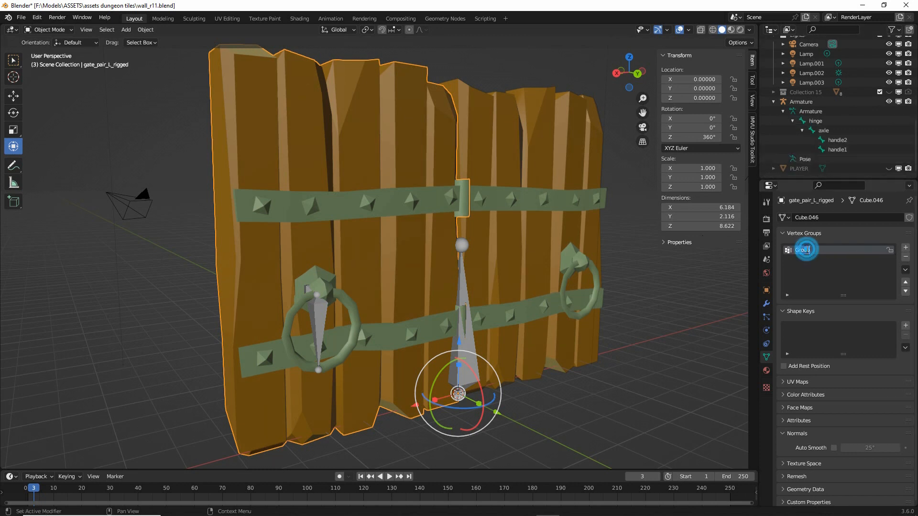
text(hinge)
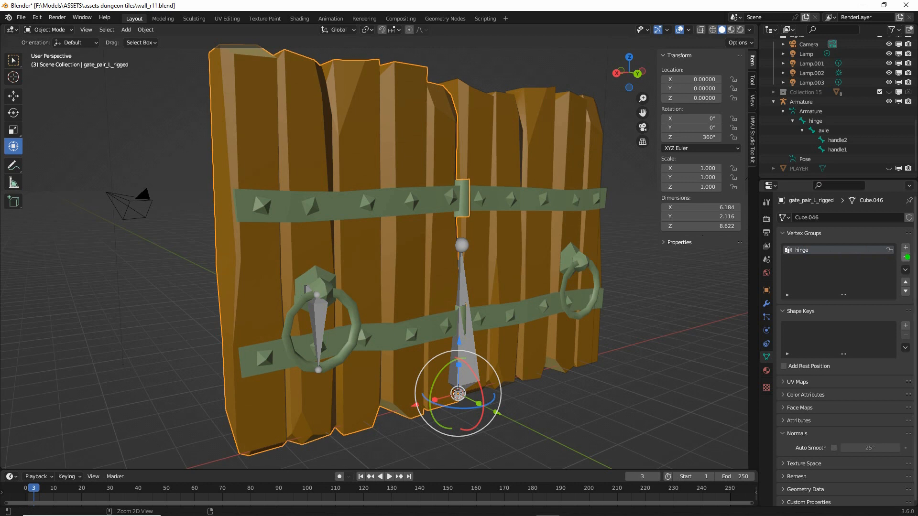
Add a second vertex group to gate_pair_L_rigged and name it axle.
mouse_move(901, 242)
mouse_down()
mouse_move(904, 259)
mouse_move(902, 241)
mouse_up()
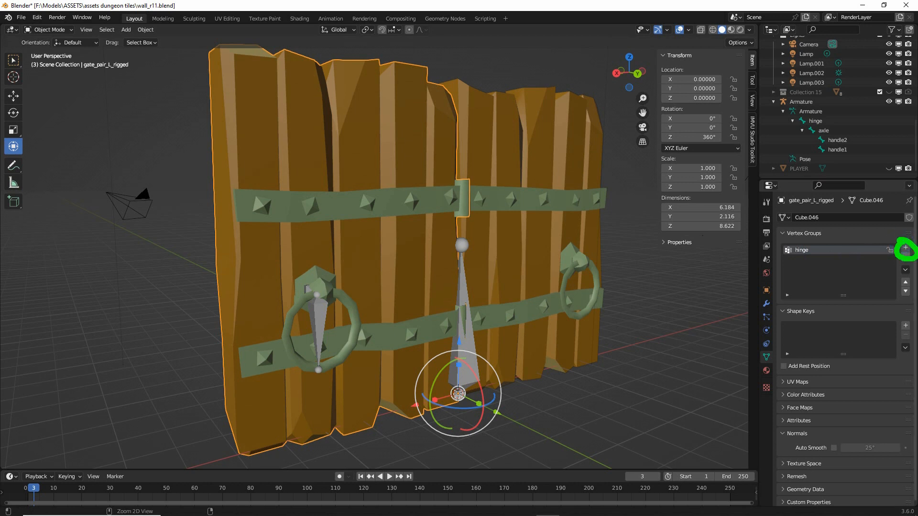
click(906, 248)
click(809, 260)
double_click(809, 260)
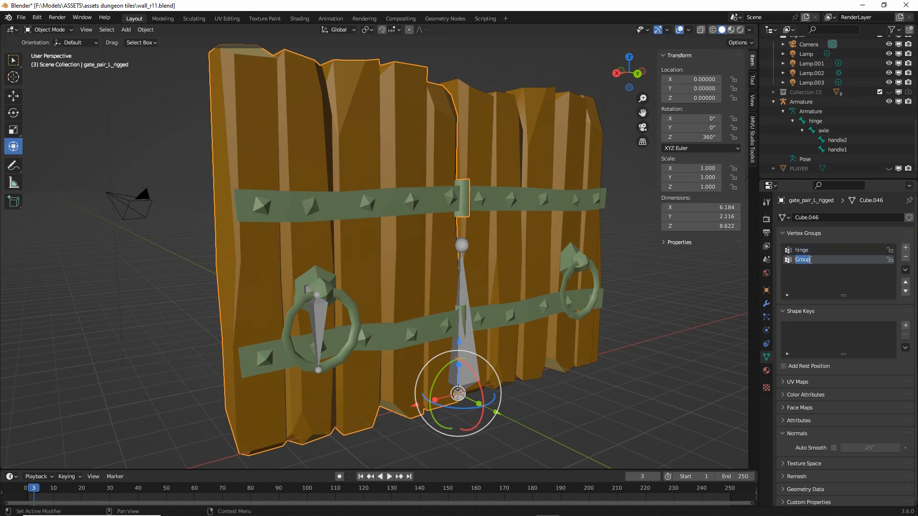
text(axle)
Add two more vertex groups to gate_pair_L_rigged, named handle1 and handle2.
click(906, 247)
double_click(804, 270)
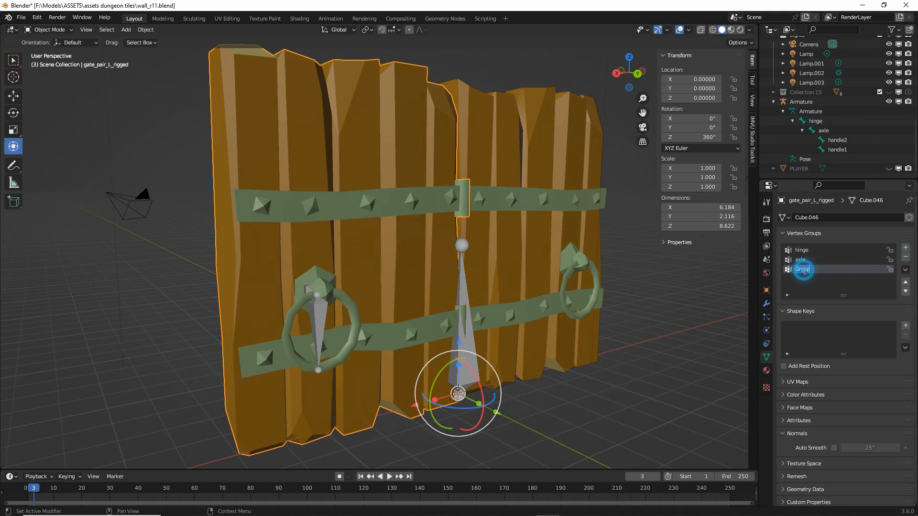
text(handle1)
key(Return)
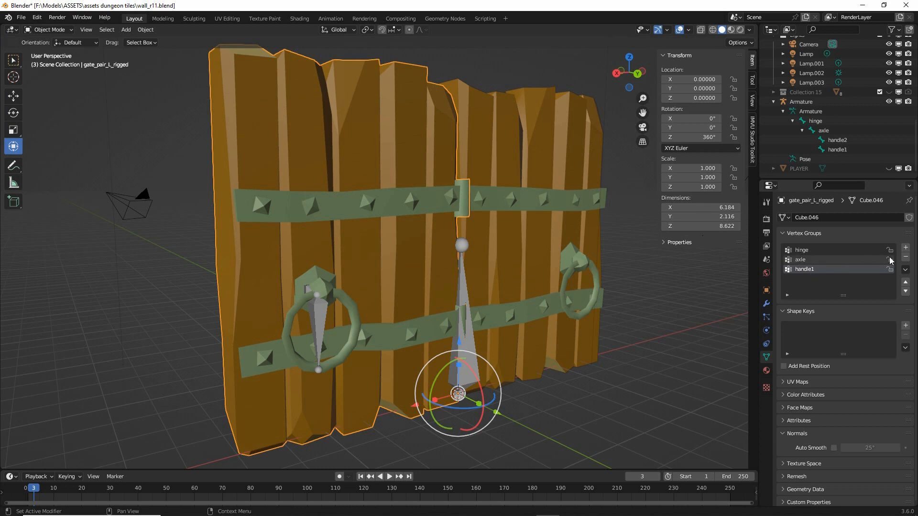
click(905, 247)
double_click(798, 278)
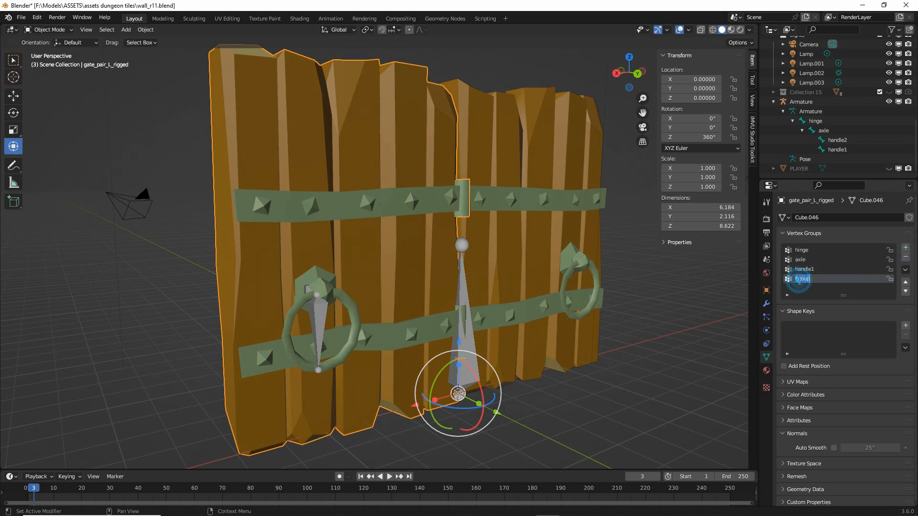
text(handle2)
key(ctrl+2)
mouse_move(769, 238)
mouse_down()
mouse_move(822, 215)
mouse_move(789, 223)
mouse_up()
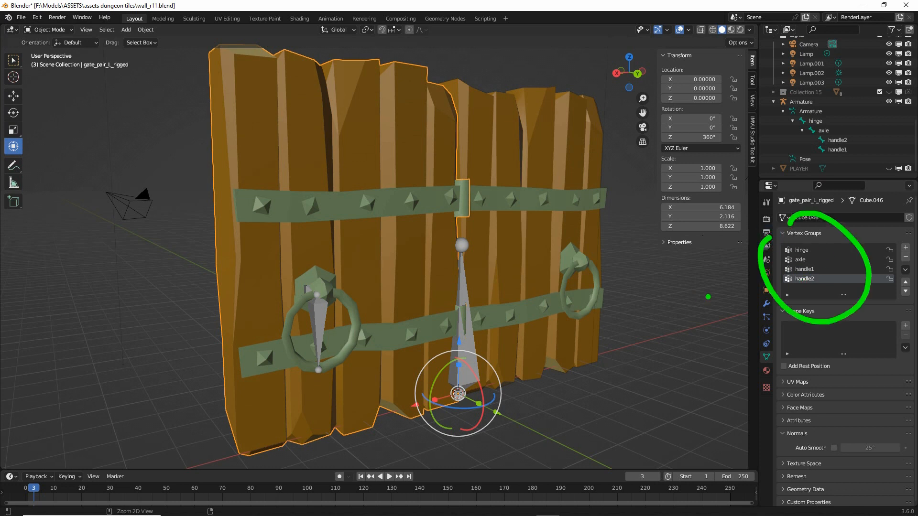
mouse_move(732, 280)
mouse_down()
mouse_move(536, 294)
mouse_move(531, 322)
mouse_up()
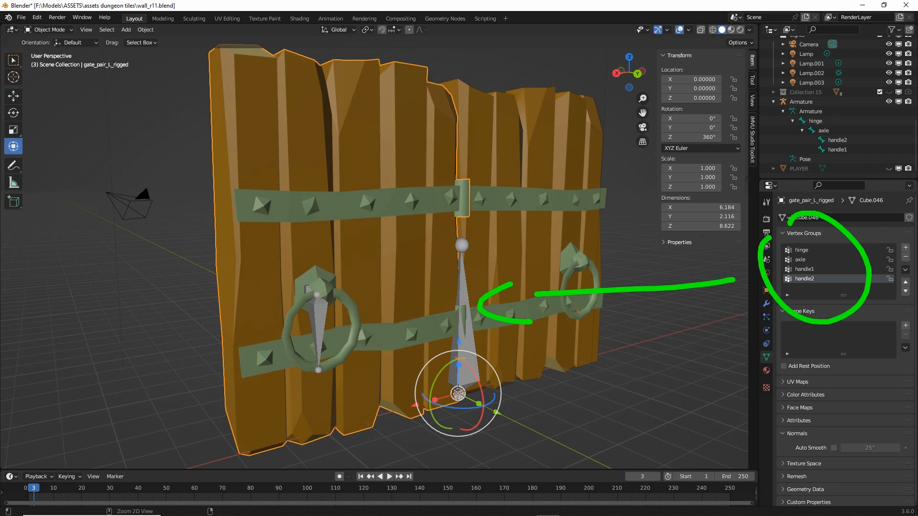
key(Escape)
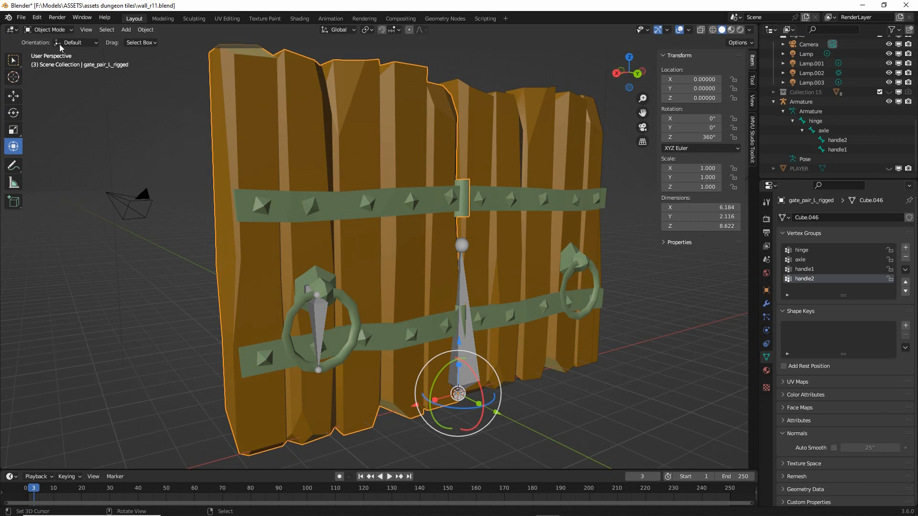
Put gate_pair_L_rigged into Edit Mode and select all of its geometry.
click(47, 30)
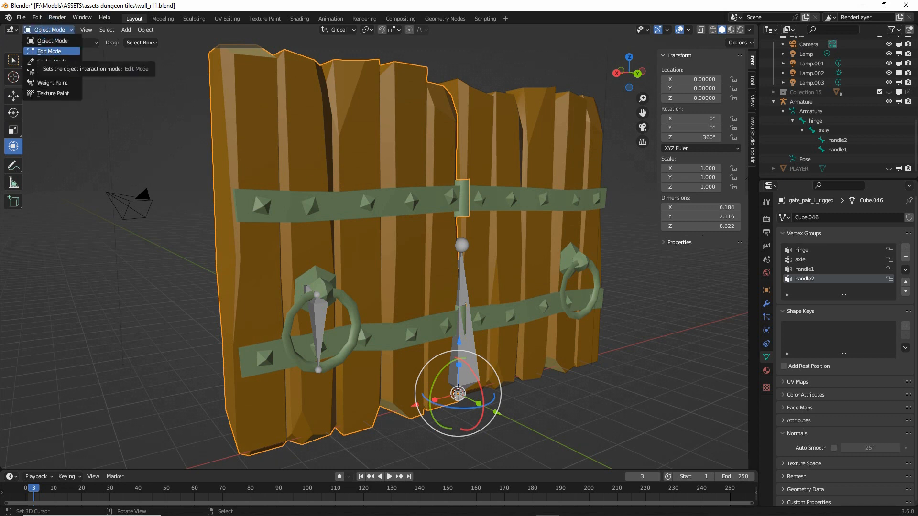
mouse_move(39, 62)
mouse_down()
mouse_move(66, 61)
mouse_move(55, 38)
mouse_move(76, 37)
mouse_up()
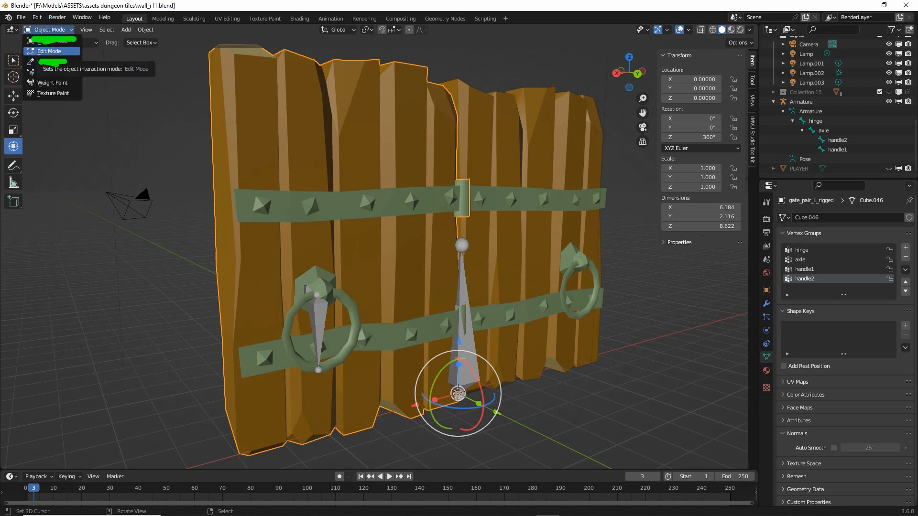
click(47, 51)
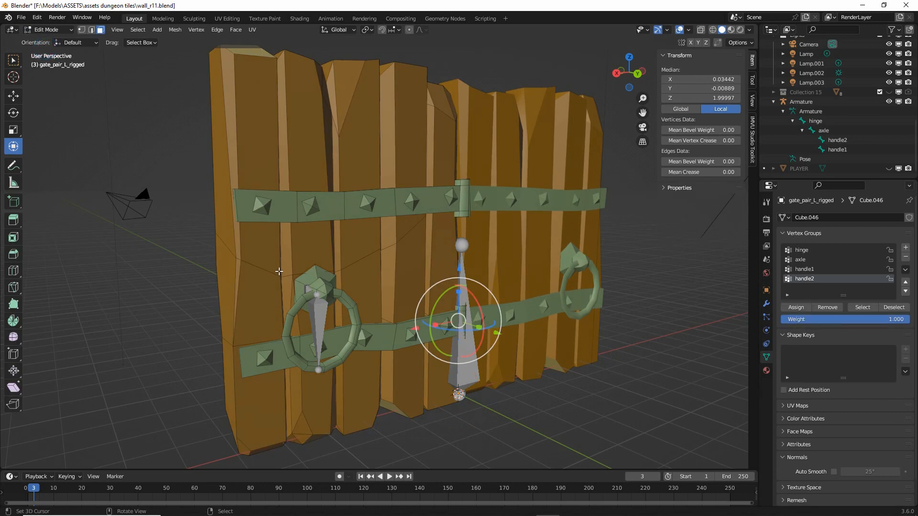
click(138, 30)
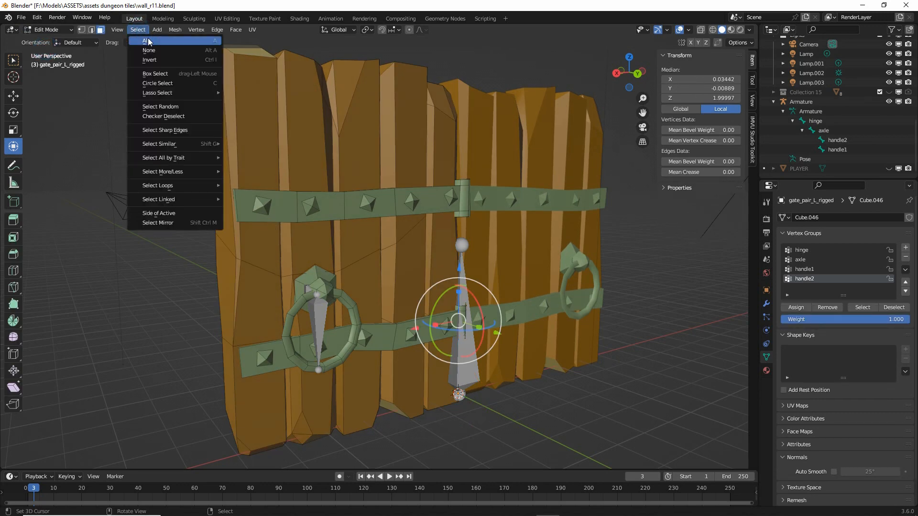
click(149, 42)
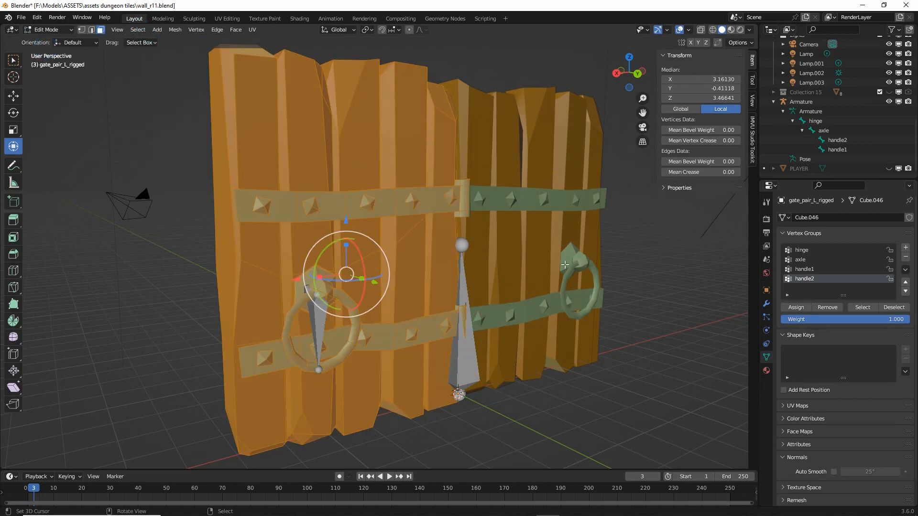
mouse_move(354, 160)
ctrl+mouse_down()
mouse_move(354, 394)
mouse_move(275, 258)
ctrl+mouse_up()
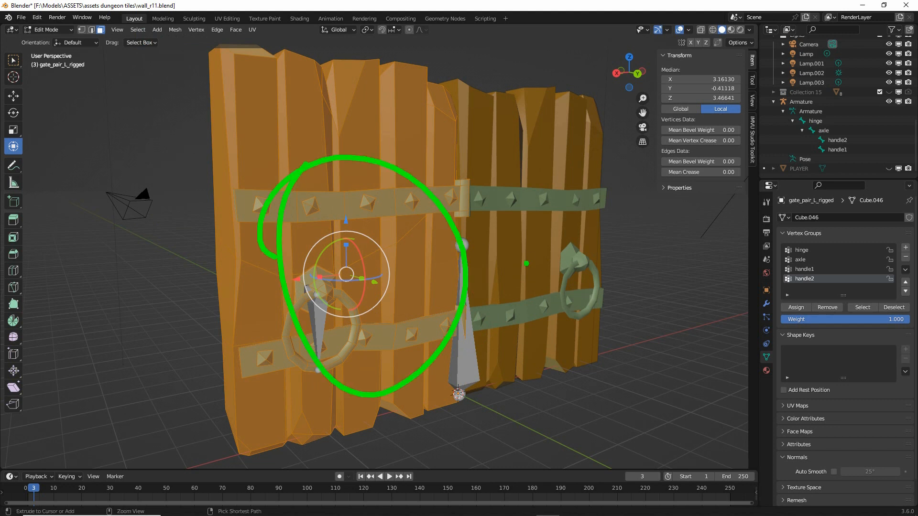
mouse_move(481, 234)
ctrl+mouse_down()
mouse_move(674, 237)
mouse_move(686, 261)
ctrl+mouse_up()
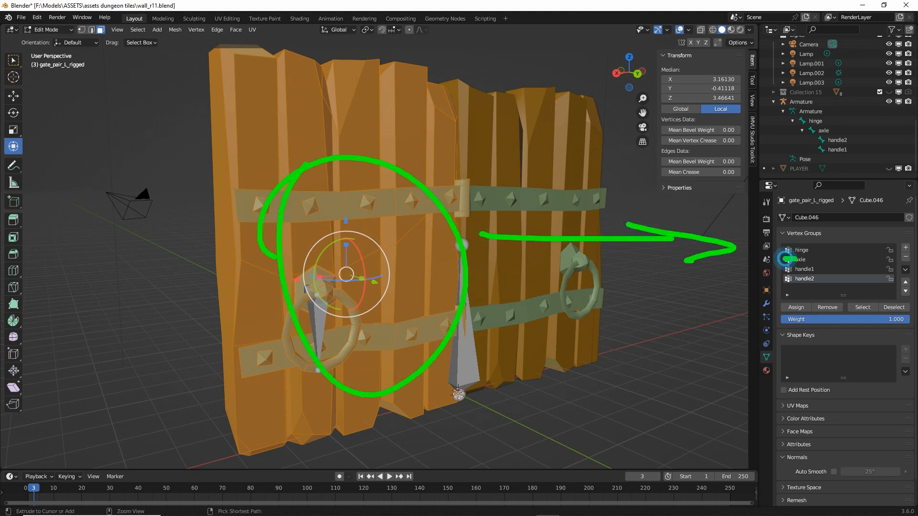
mouse_move(785, 258)
ctrl+mouse_down()
mouse_move(808, 241)
mouse_move(780, 260)
ctrl+mouse_up()
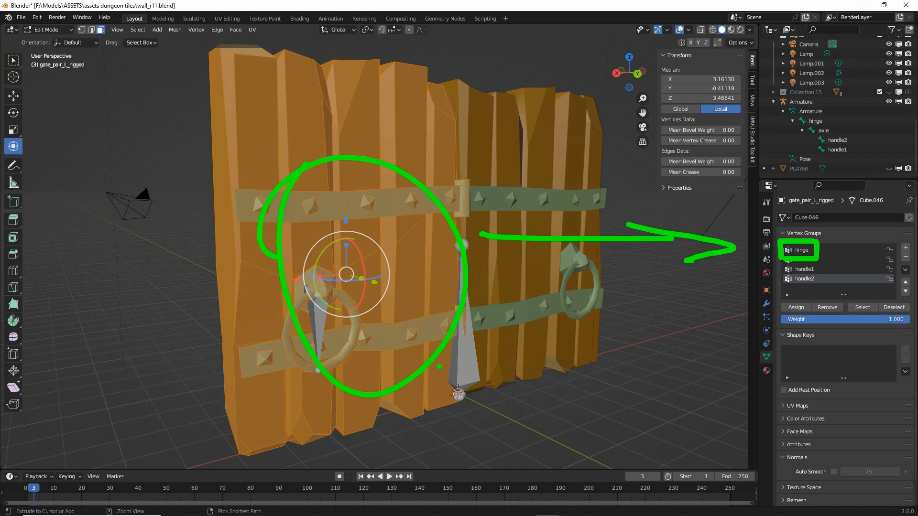
key(Escape)
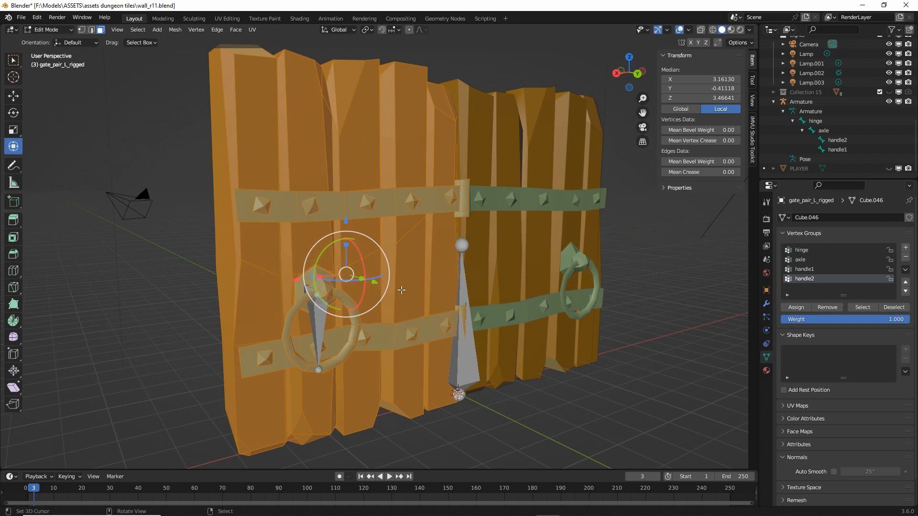
Assign all of the selected geometry of gate_pair_L_rigged to the hinge vertex group.
click(807, 250)
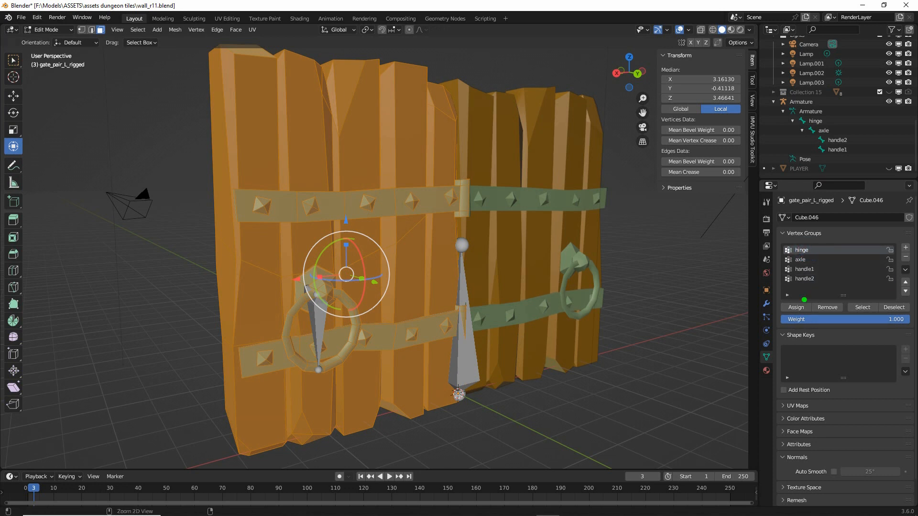
mouse_move(803, 299)
mouse_down()
mouse_move(769, 299)
mouse_move(787, 306)
mouse_up()
key(Escape)
key(ctrl+2)
drag(469, 154, 481, 419)
mouse_move(421, 449)
mouse_down()
mouse_move(479, 448)
mouse_move(219, 463)
mouse_up()
drag(187, 434, 141, 94)
drag(152, 66, 403, 69)
drag(605, 151, 833, 253)
drag(779, 241, 833, 253)
mouse_move(758, 268)
mouse_down()
mouse_move(495, 313)
mouse_move(520, 336)
mouse_up()
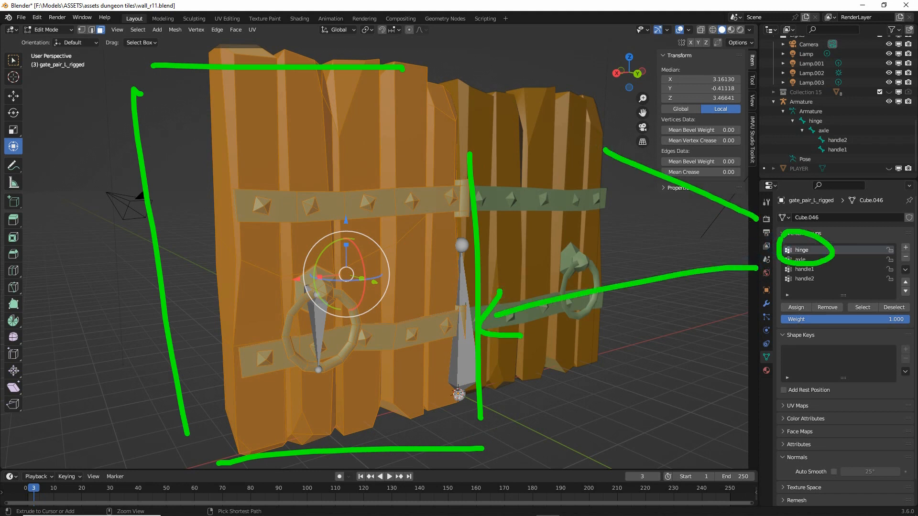
key(Escape)
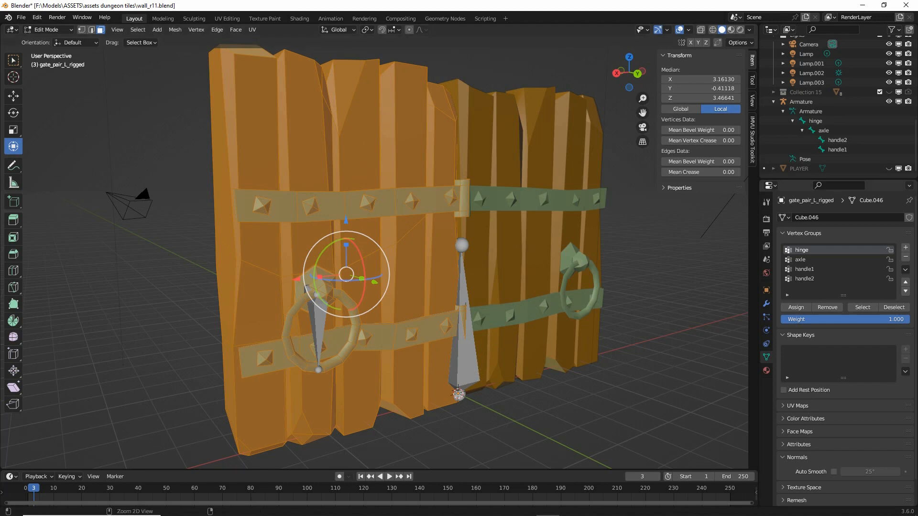
Check the hinge vertex group's assignment by deselecting and reselecting its geometry, ending with everything deselected.
mouse_move(858, 301)
mouse_down()
mouse_move(880, 299)
mouse_move(844, 292)
mouse_up()
mouse_move(905, 293)
mouse_down()
mouse_move(911, 315)
mouse_move(887, 301)
mouse_up()
key(Escape)
click(890, 309)
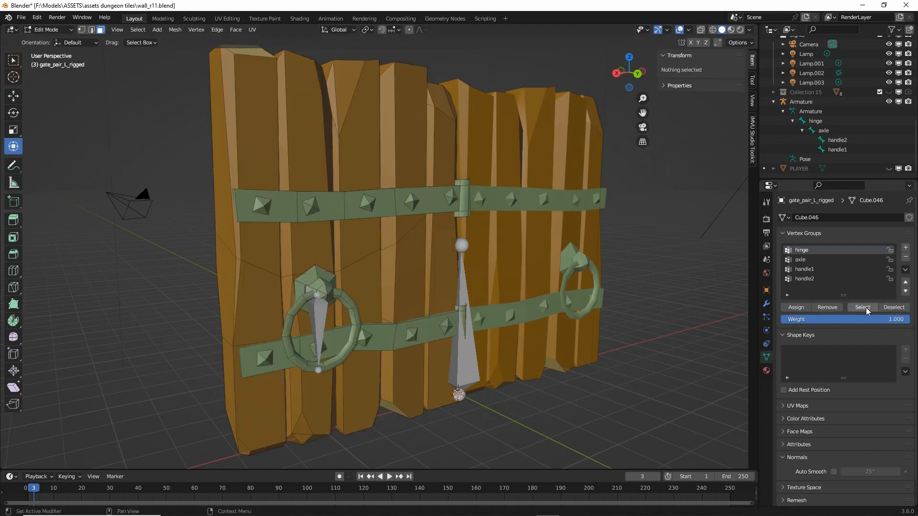
click(864, 308)
click(899, 309)
click(866, 307)
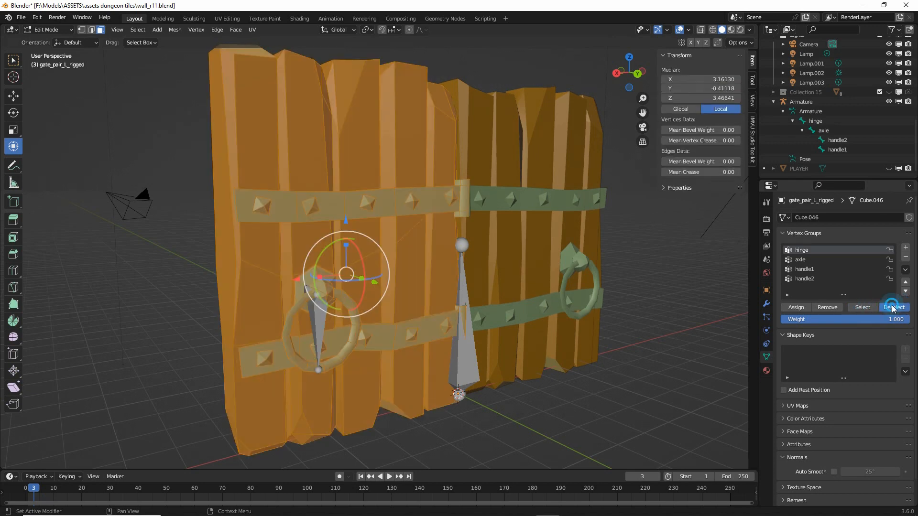
click(892, 308)
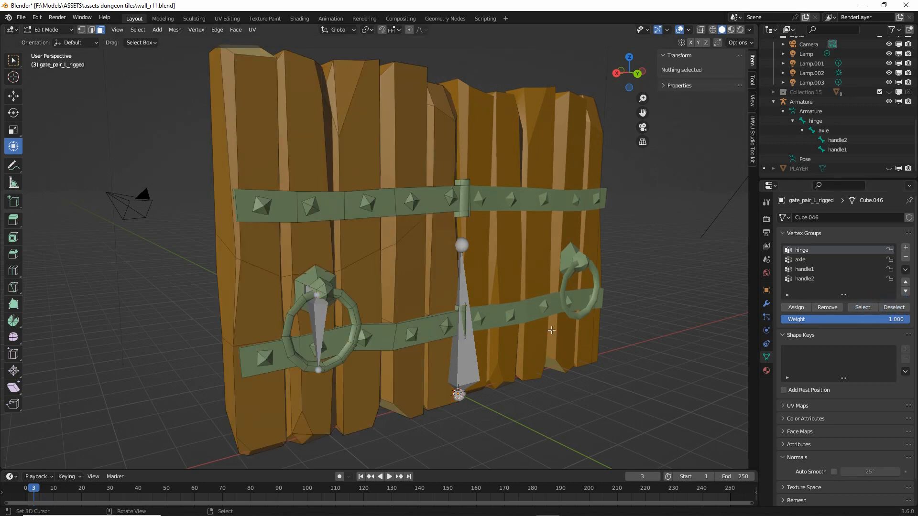
Leave Edit Mode, put the armature into Pose Mode and try rotating the hinge bone to test whether the gate follows.
click(42, 31)
click(56, 42)
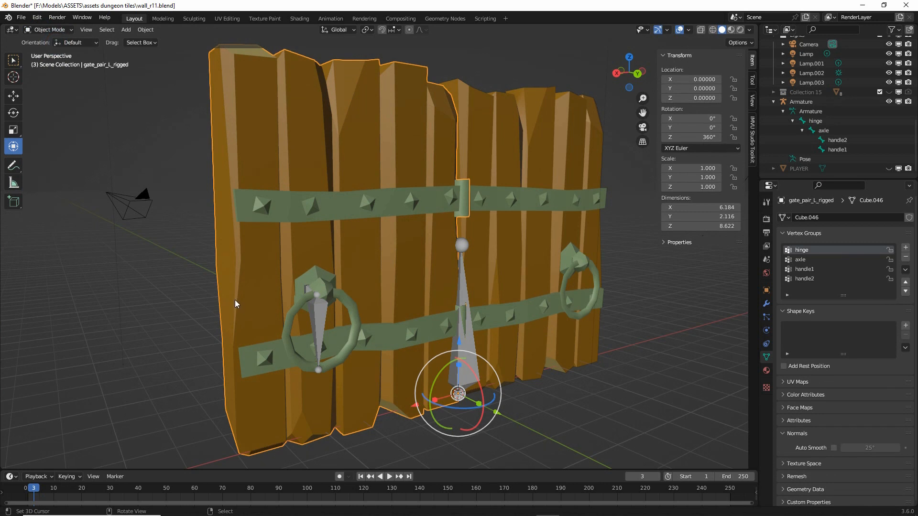
click(470, 346)
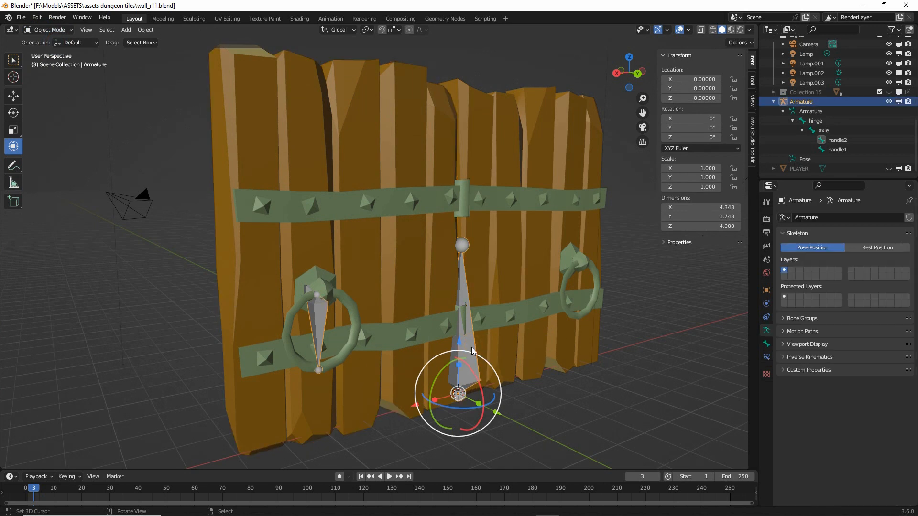
click(48, 30)
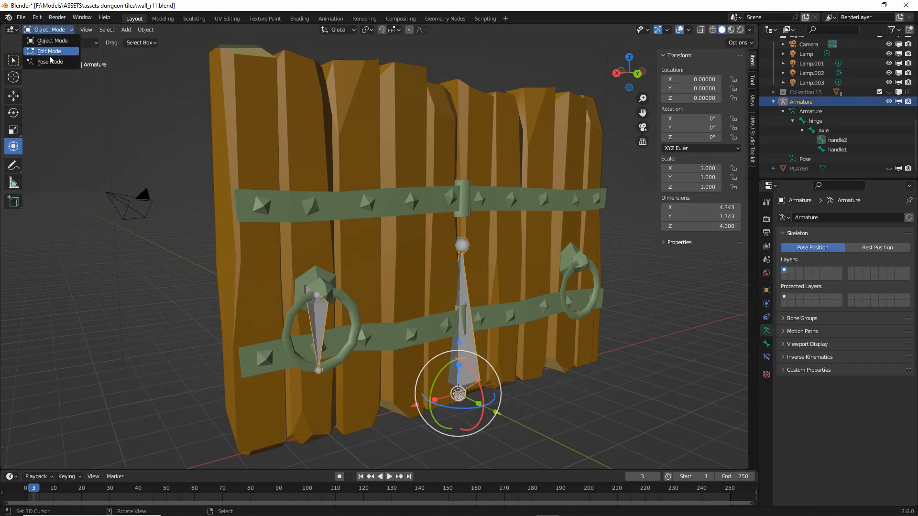
click(50, 61)
click(465, 289)
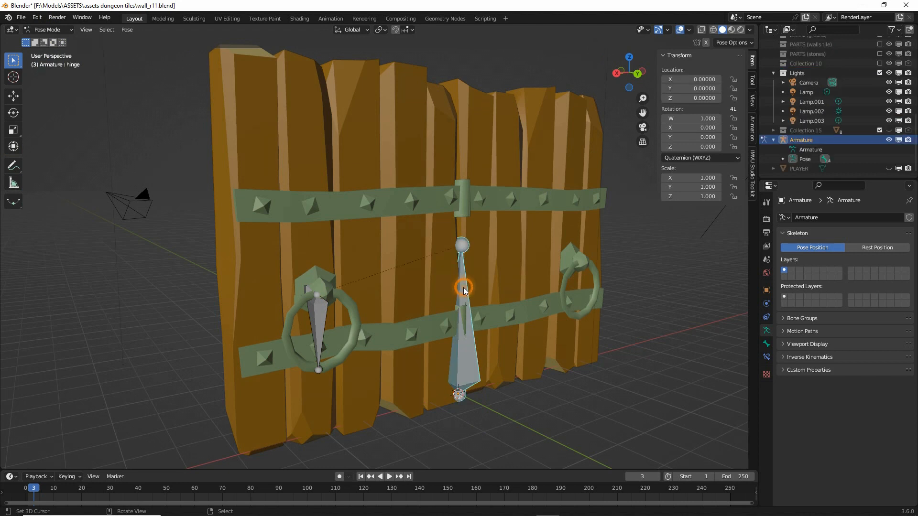
key(r)
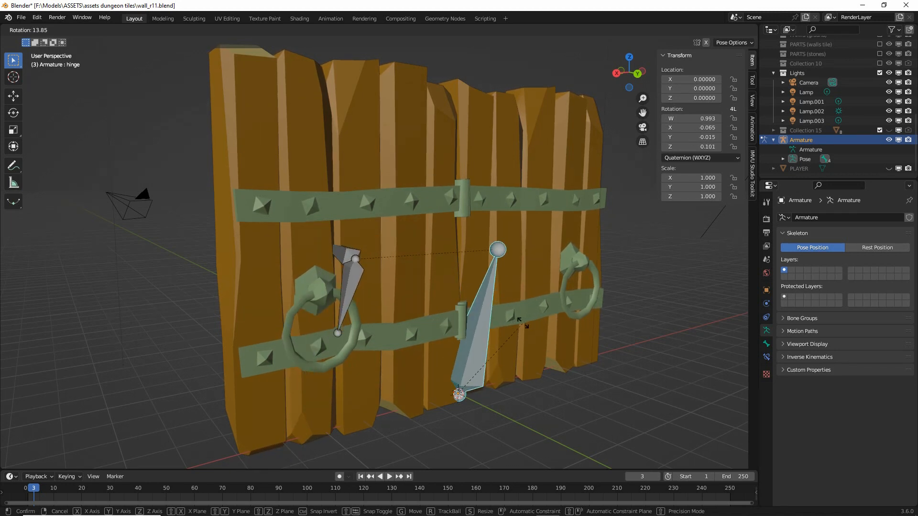
key(Escape)
Select gate_pair_L_rigged in Object Mode and add an Armature modifier below its EdgeSplit modifier.
click(271, 153)
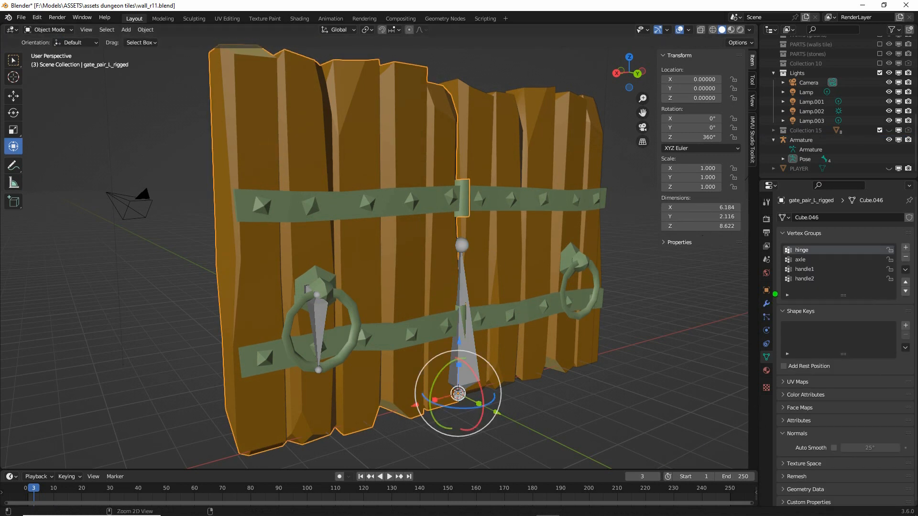
drag(756, 289, 772, 291)
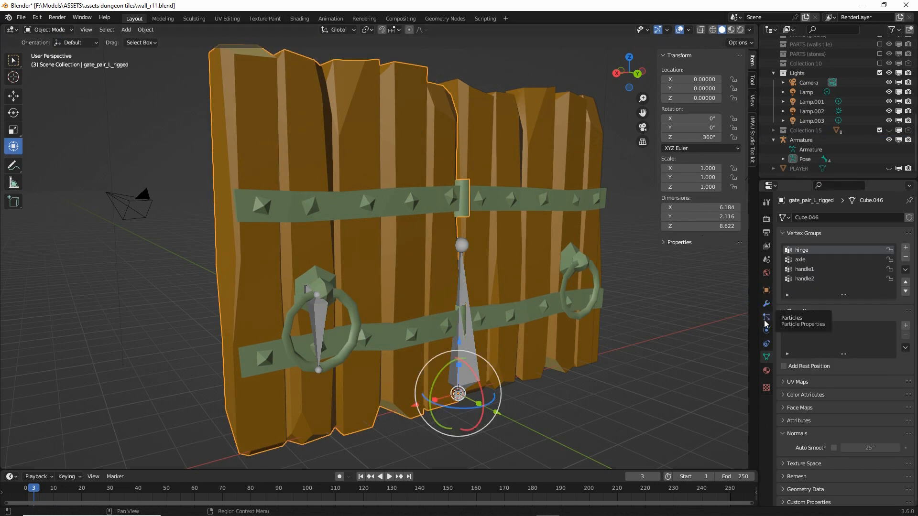
click(766, 303)
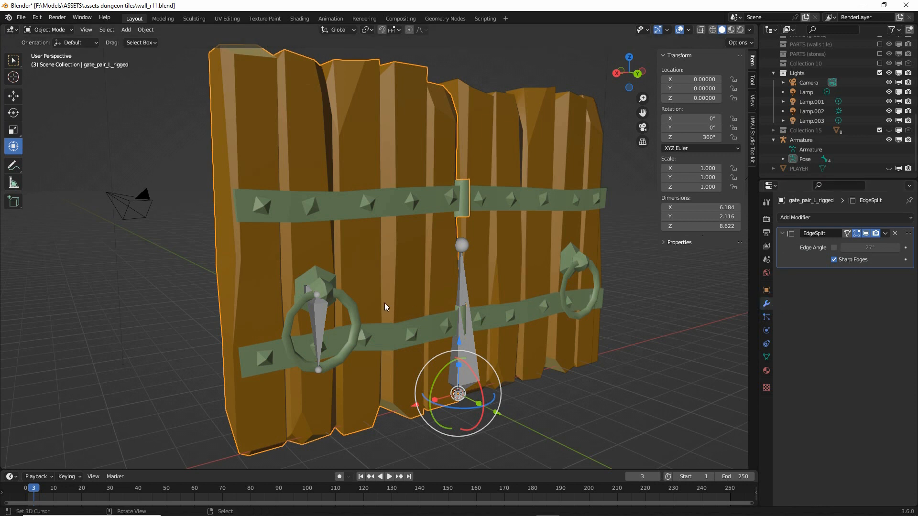
key(ctrl+2)
mouse_move(462, 282)
mouse_down()
mouse_move(466, 376)
mouse_move(476, 398)
mouse_move(381, 272)
mouse_move(399, 268)
mouse_up()
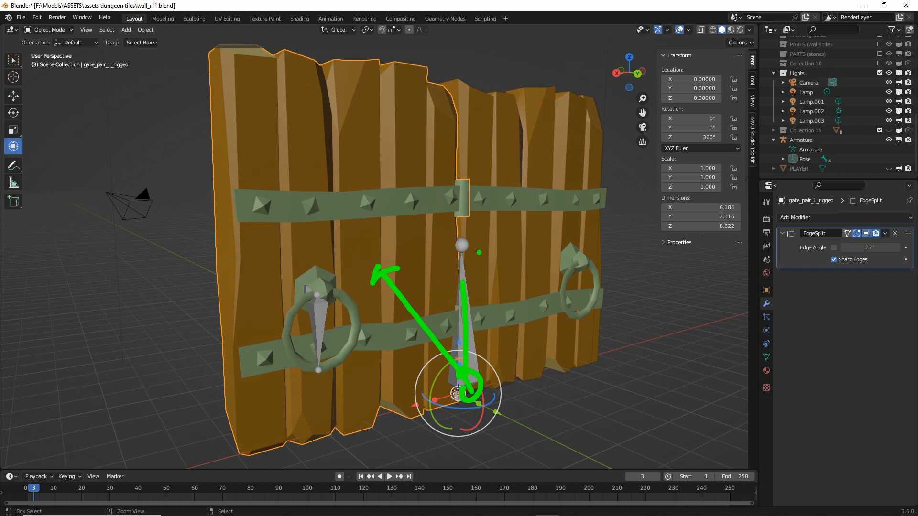
key(Escape)
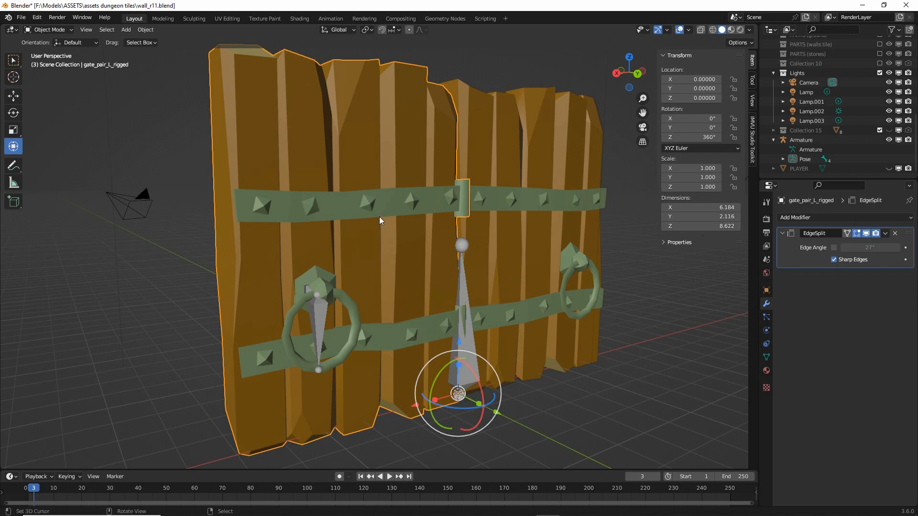
key(g)
click(377, 203)
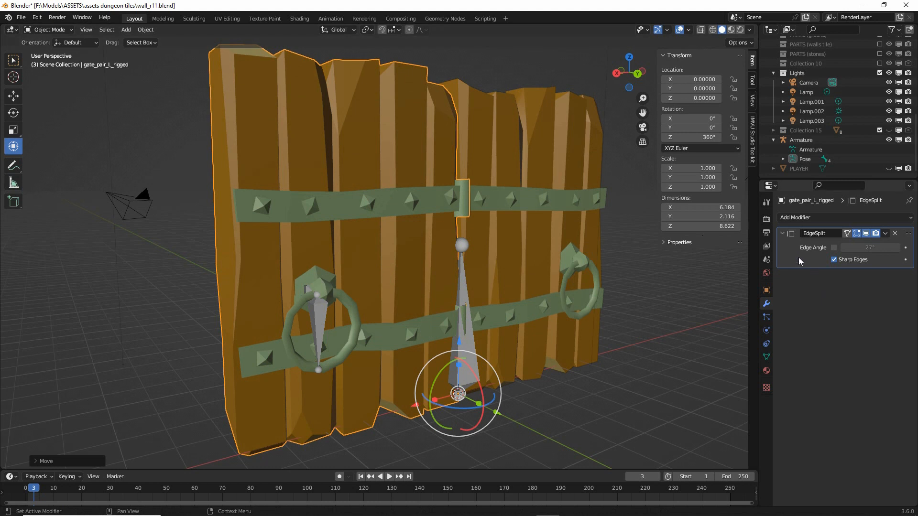
click(807, 217)
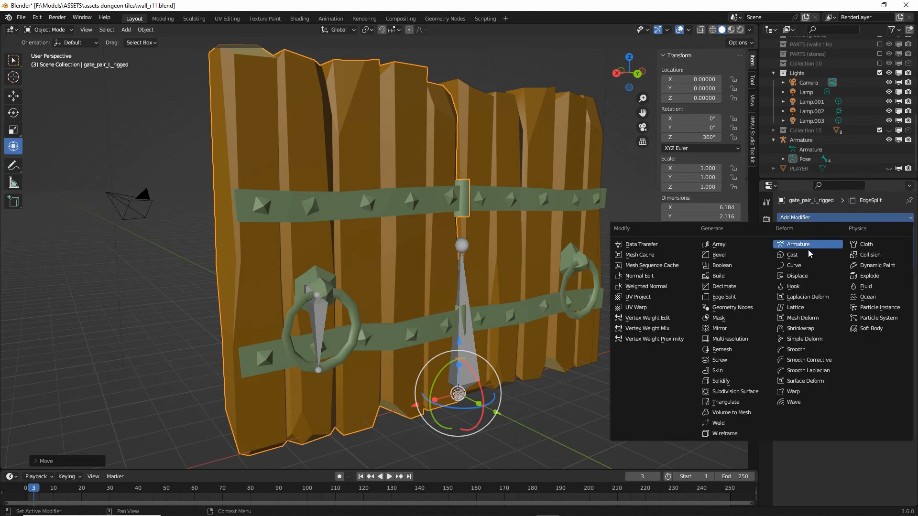
drag(784, 252, 813, 257)
drag(780, 227, 809, 227)
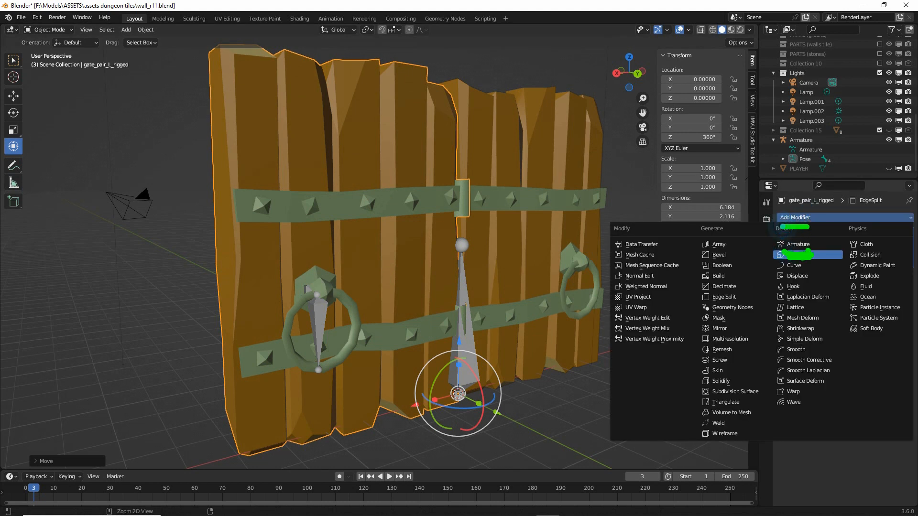
click(798, 244)
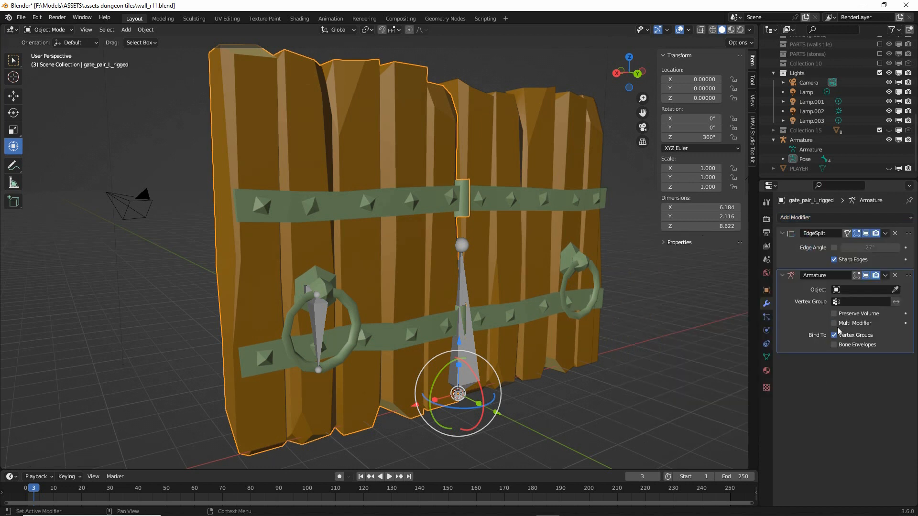
Set the gate's Armature modifier object to the scene's Armature by sampling it in the viewport.
click(838, 291)
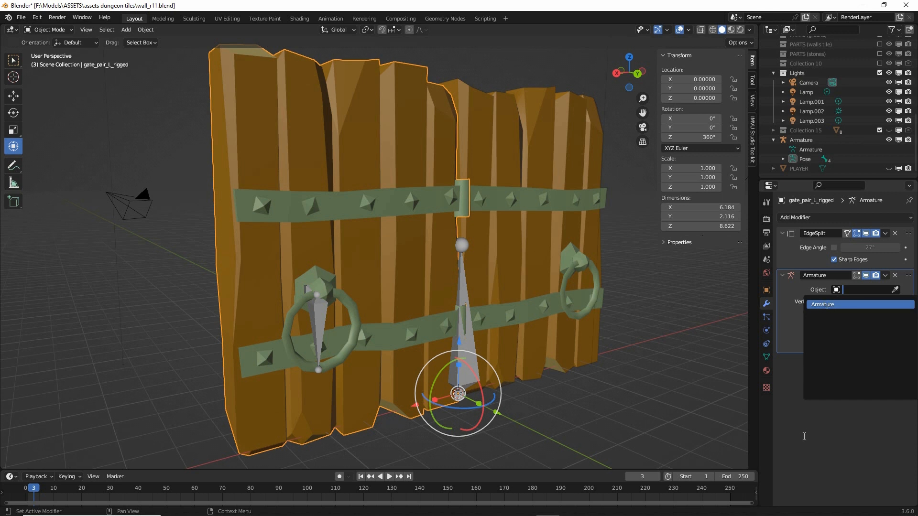
click(800, 414)
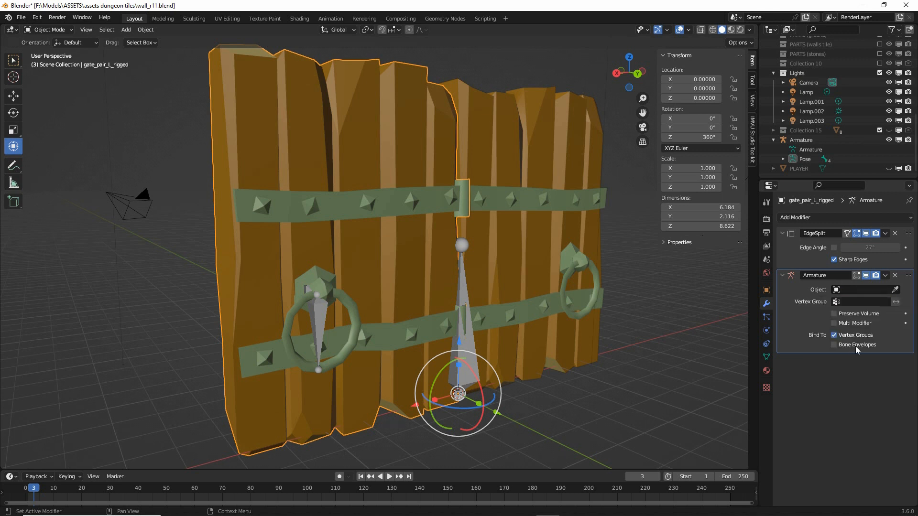
click(895, 290)
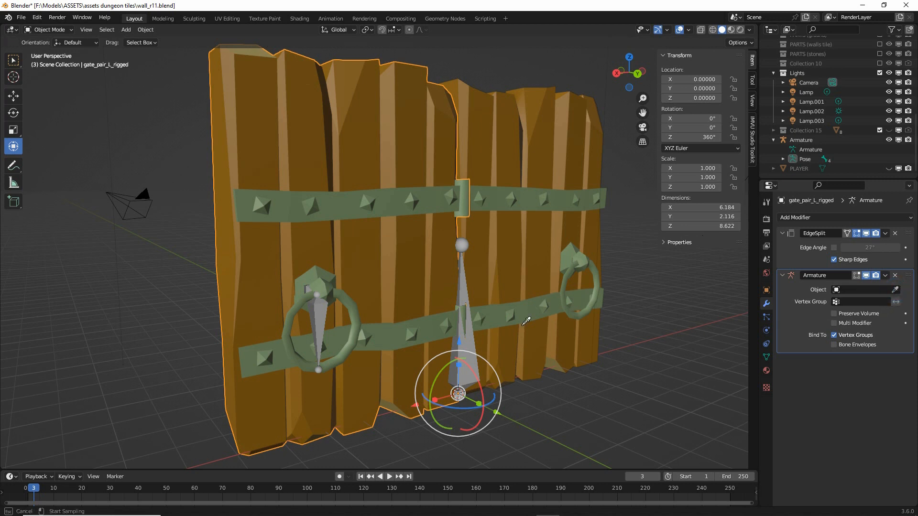
click(467, 340)
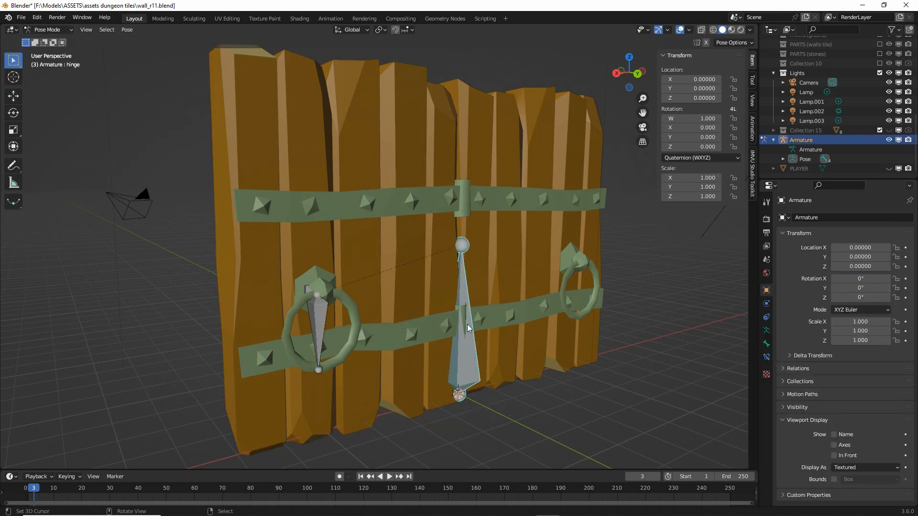
Try rotating the hinge bone freely and around the global Z axis to test how the left gate follows.
key(r)
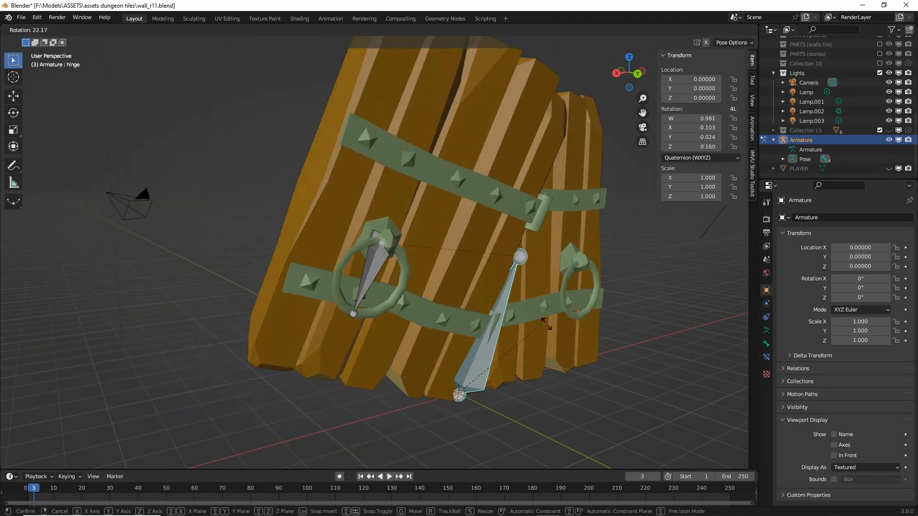
right_click(499, 321)
middle_drag(495, 328, 517, 368)
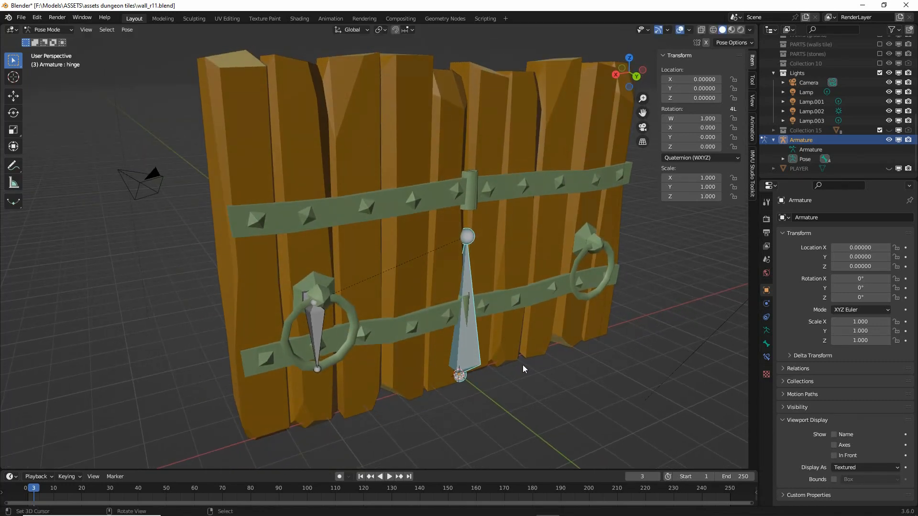
key(r)
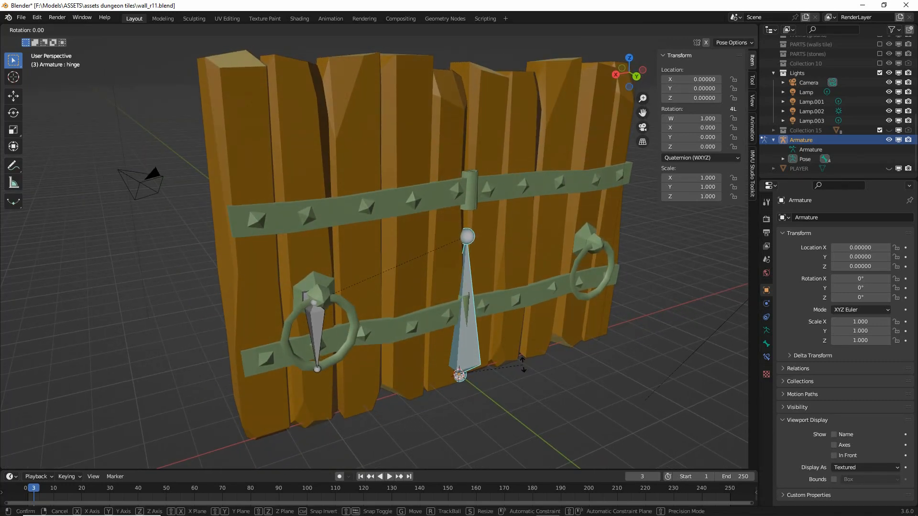
key(z)
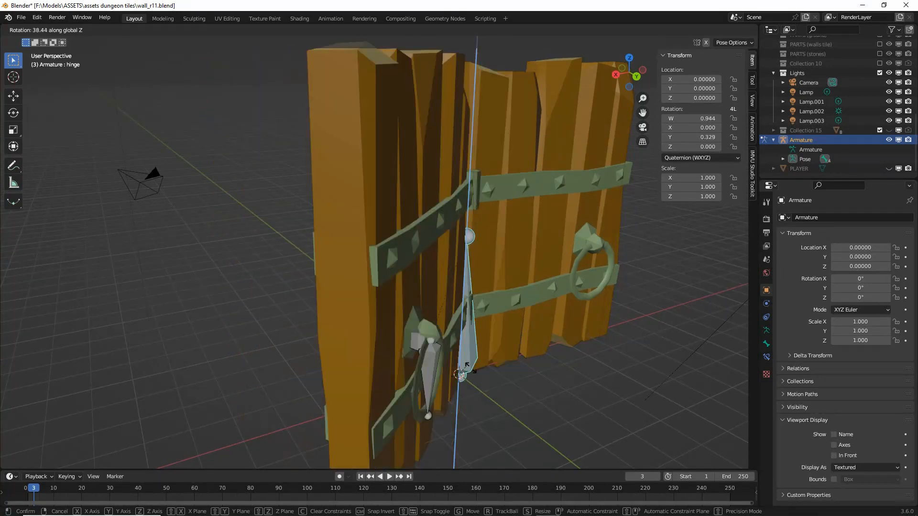
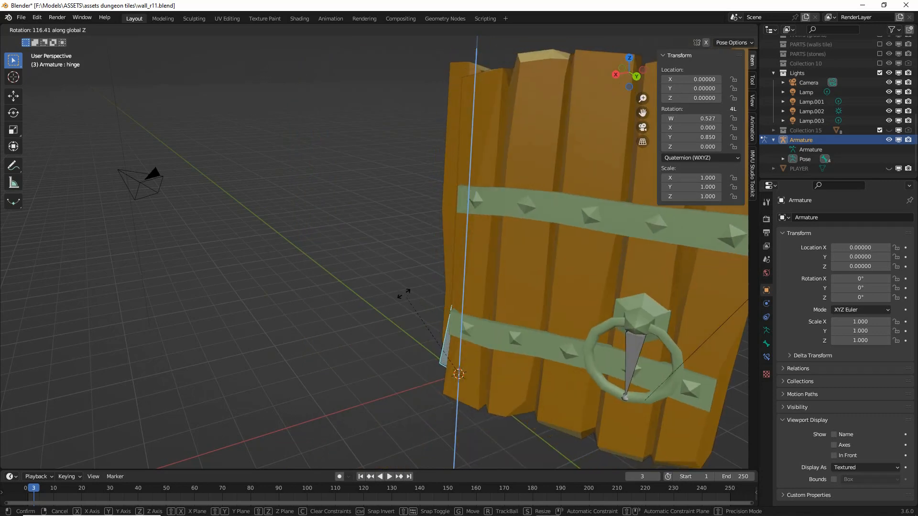
right_click(514, 290)
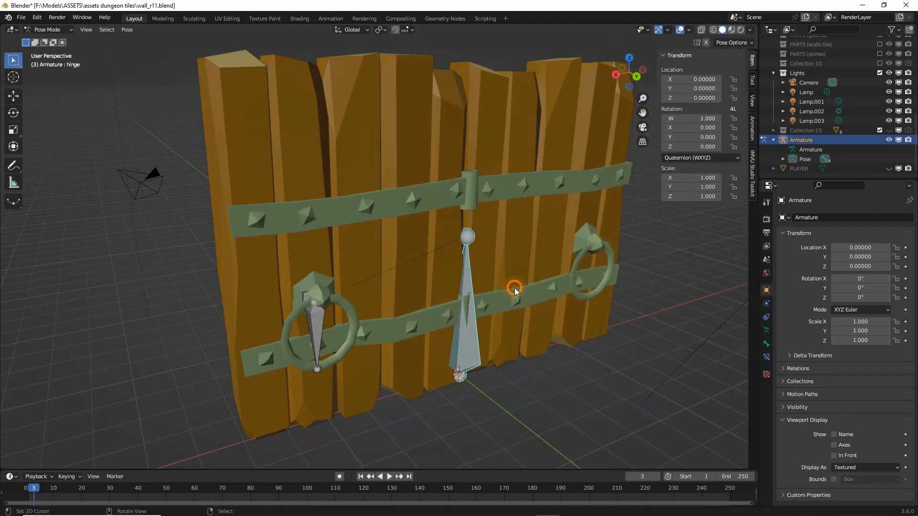
middle_drag(390, 299, 395, 301)
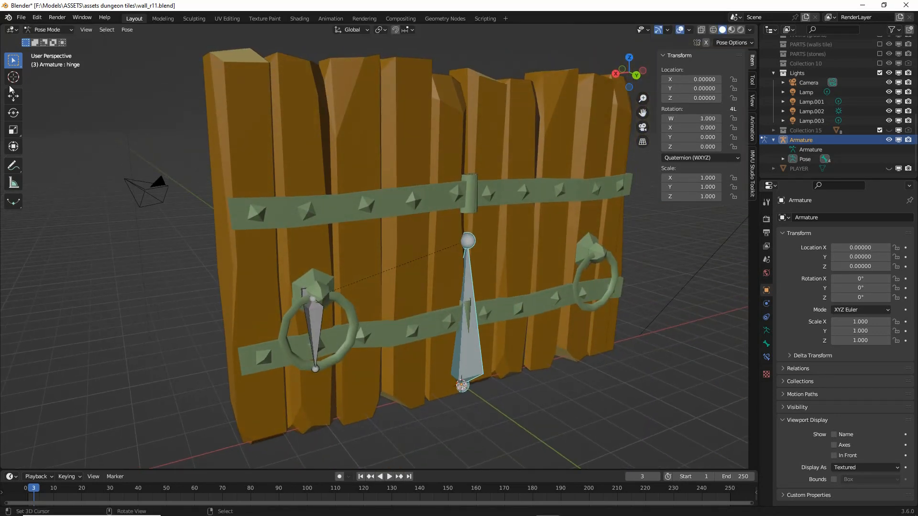
Leave Pose Mode and open the left gate mesh, gate_pair_L_rigged, in Edit Mode.
click(48, 30)
click(45, 41)
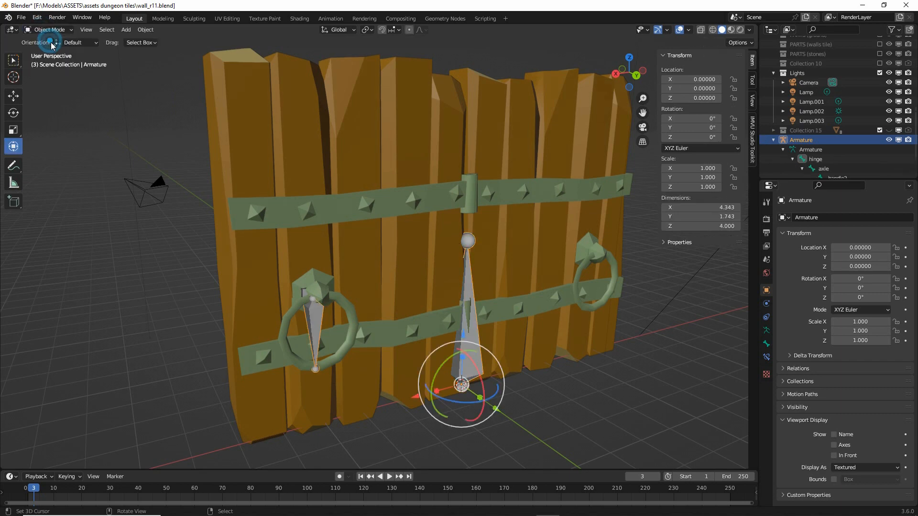
click(285, 182)
shift+middle_drag(273, 331, 296, 321)
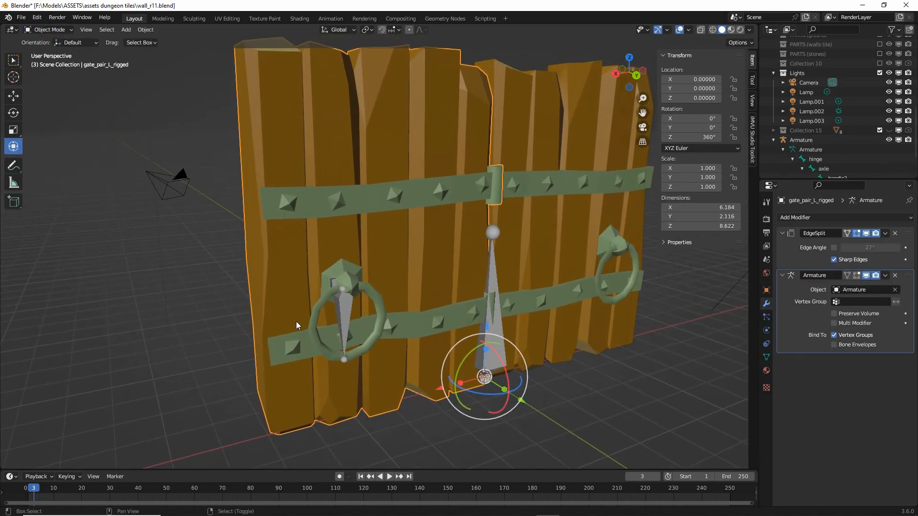
click(50, 29)
click(48, 52)
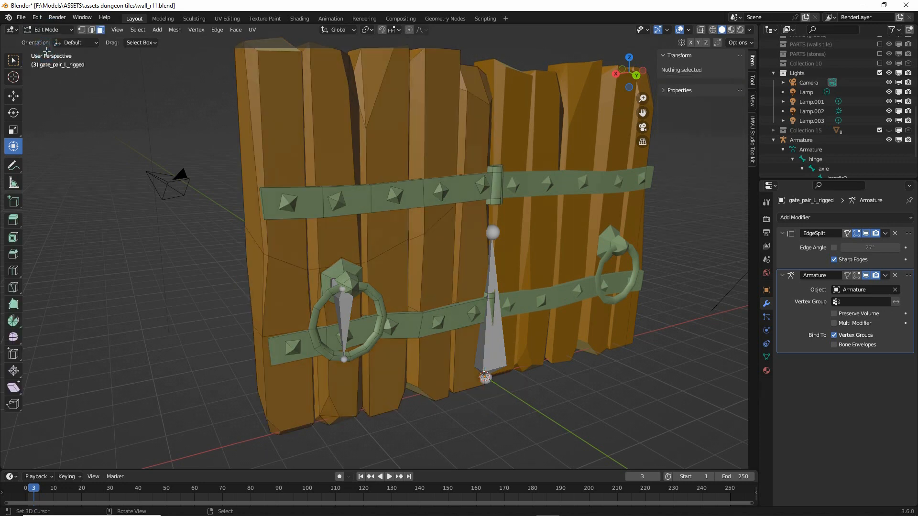
Select one face on the left gate's ring handle and grow the selection once with Select More.
scroll(298, 304, up, 8)
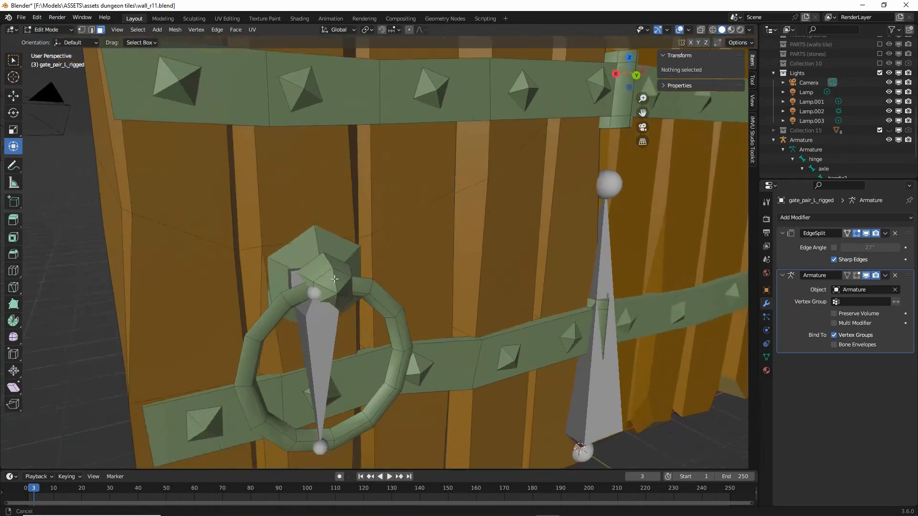
scroll(342, 261, up, 2)
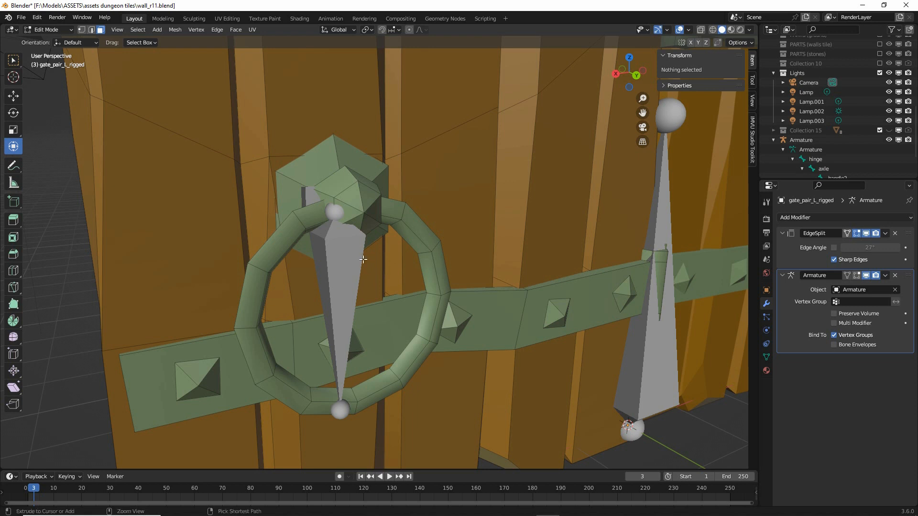
mouse_move(397, 220)
ctrl+mouse_down()
mouse_move(387, 374)
mouse_move(308, 222)
ctrl+mouse_up()
click(411, 223)
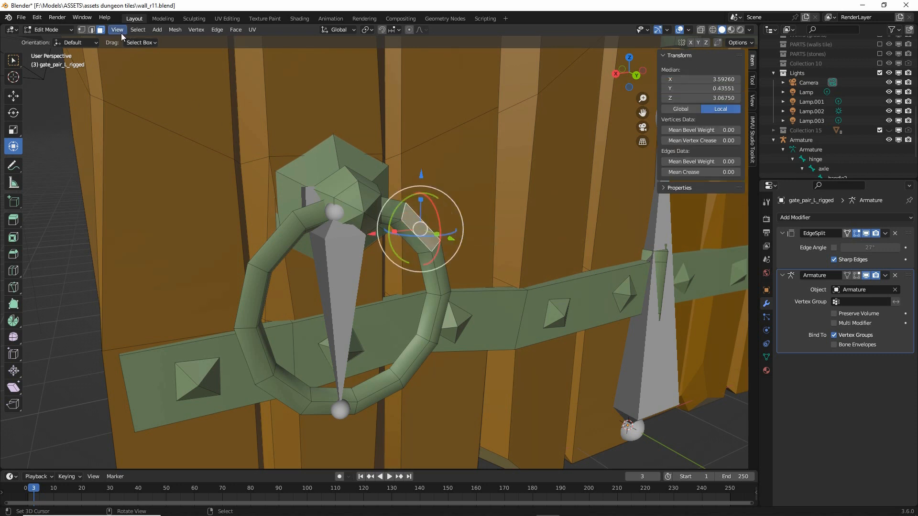
click(138, 30)
mouse_move(156, 175)
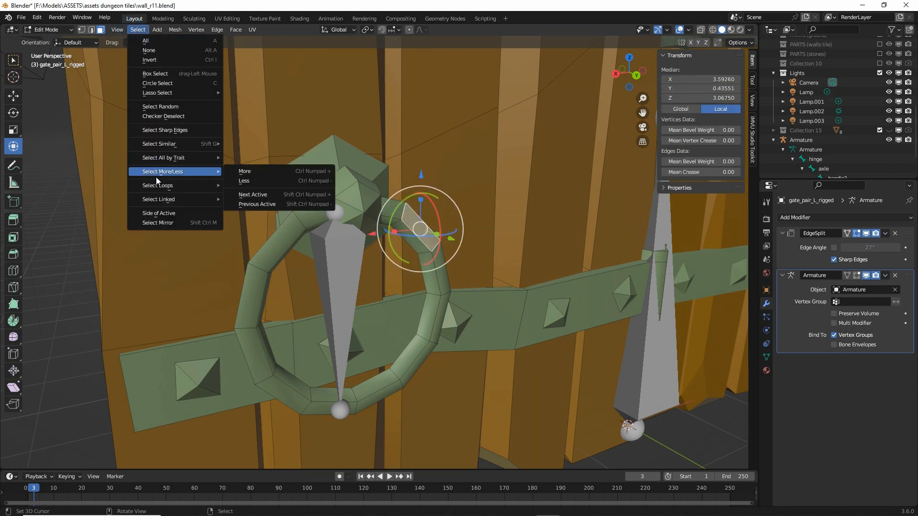
click(248, 172)
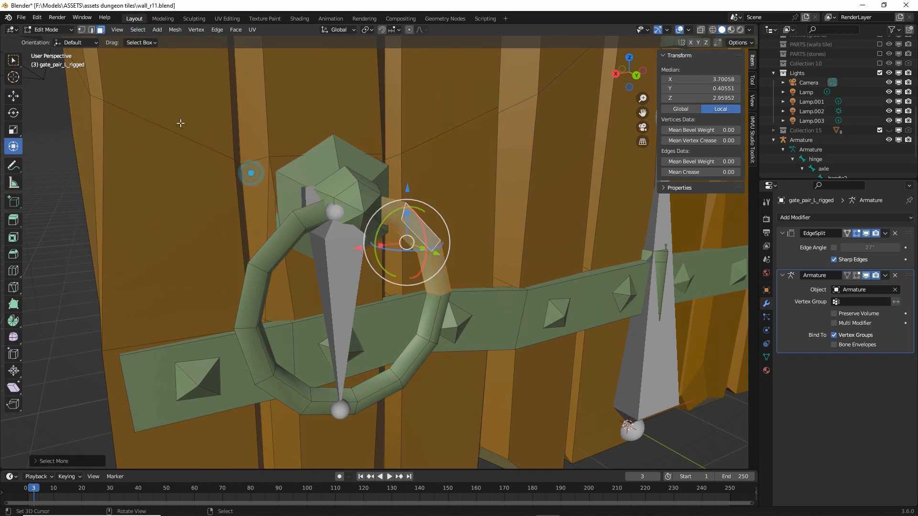
Keep growing the face selection until it covers the entire ring handle.
click(137, 30)
mouse_move(193, 173)
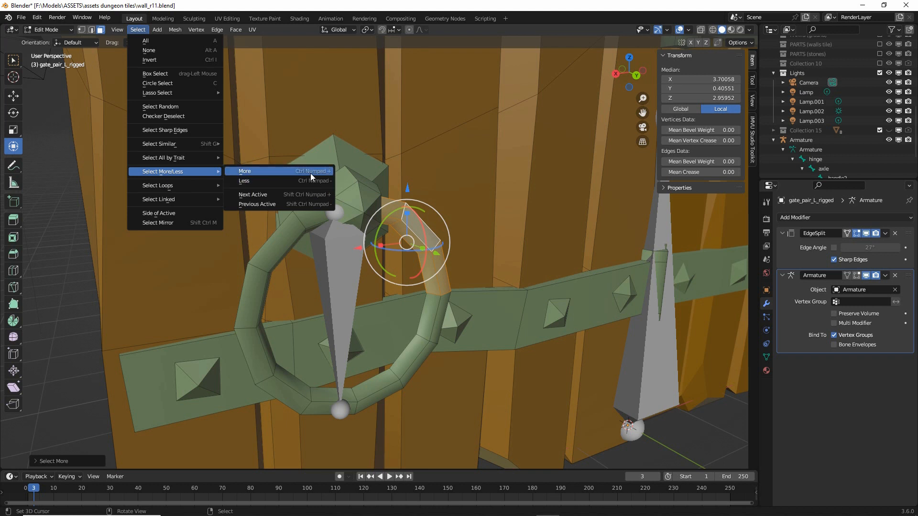
key(ctrl+KP_Add)
key(ctrl+KP_Add)
key(ctrl+KP_Add)
key(ctrl+KP_Add)
key(ctrl+KP_Add)
key(ctrl+KP_Add)
key(ctrl+KP_Add)
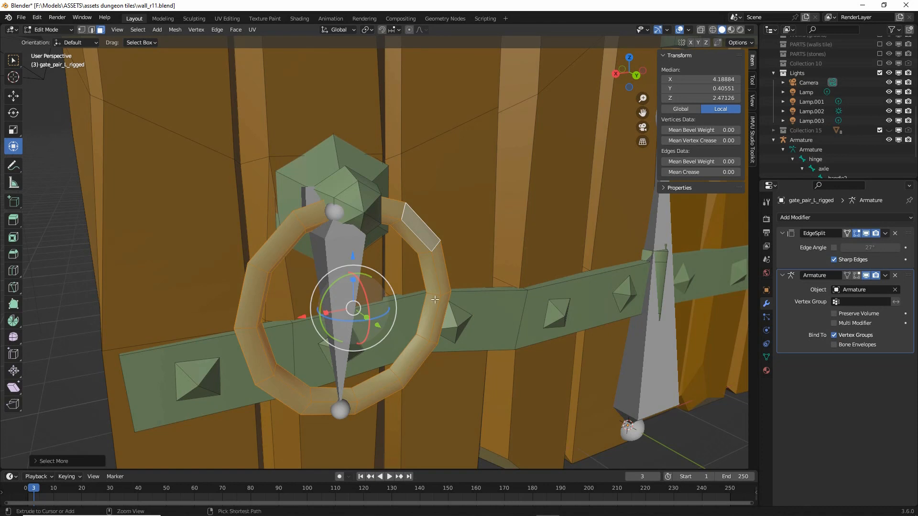
Display the vertex groups of the left gate mesh.
drag(761, 346, 773, 349)
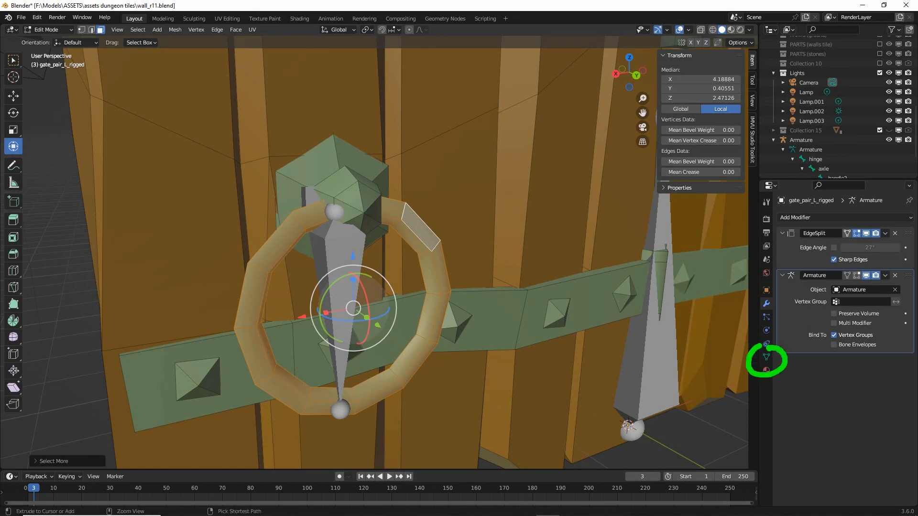
click(766, 356)
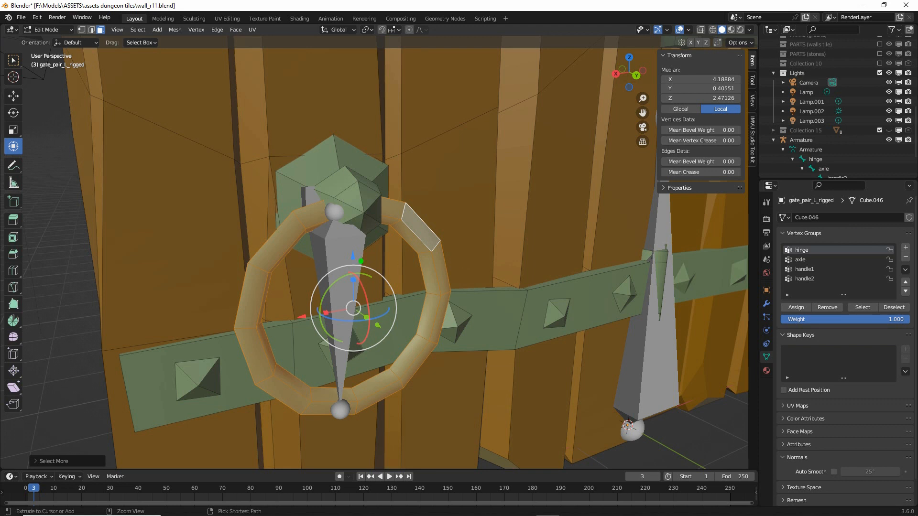
drag(342, 230, 316, 299)
Return to Object Mode, select the armature and turn on bone names in its viewport display.
click(54, 29)
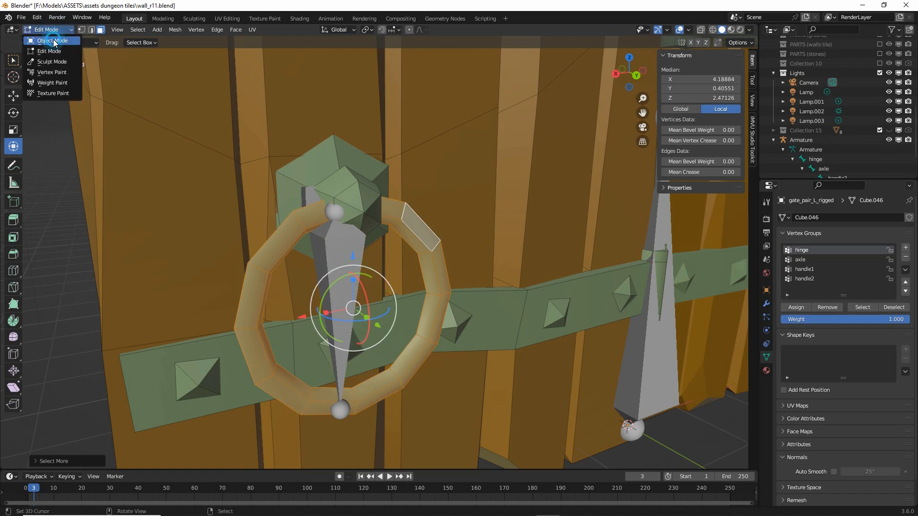
click(53, 41)
click(331, 245)
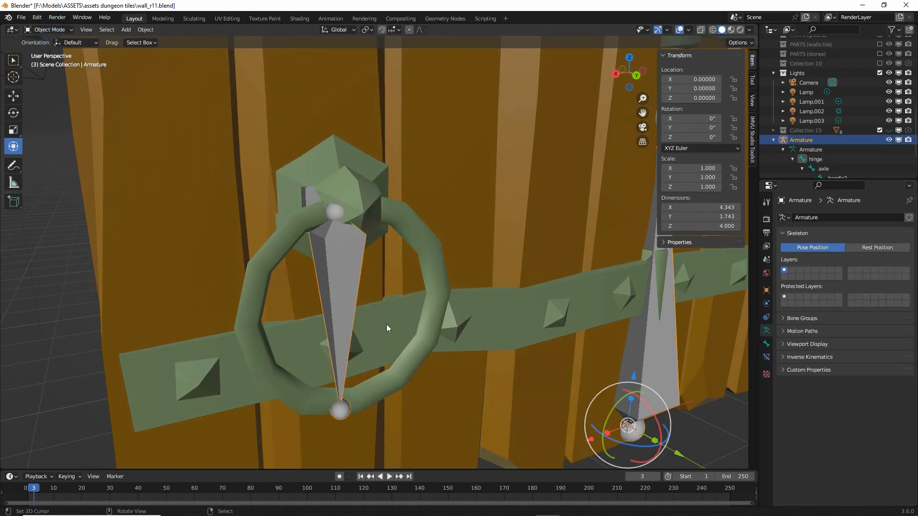
click(768, 330)
drag(754, 326, 752, 337)
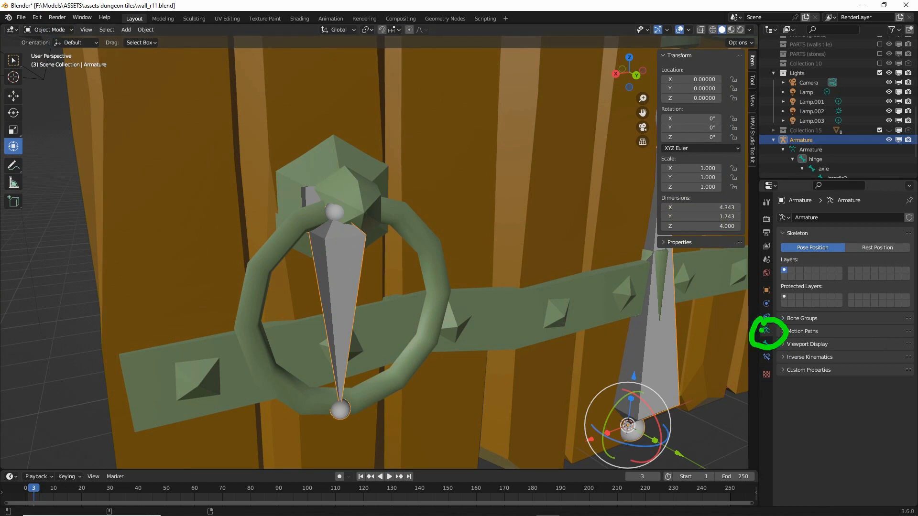
key(Escape)
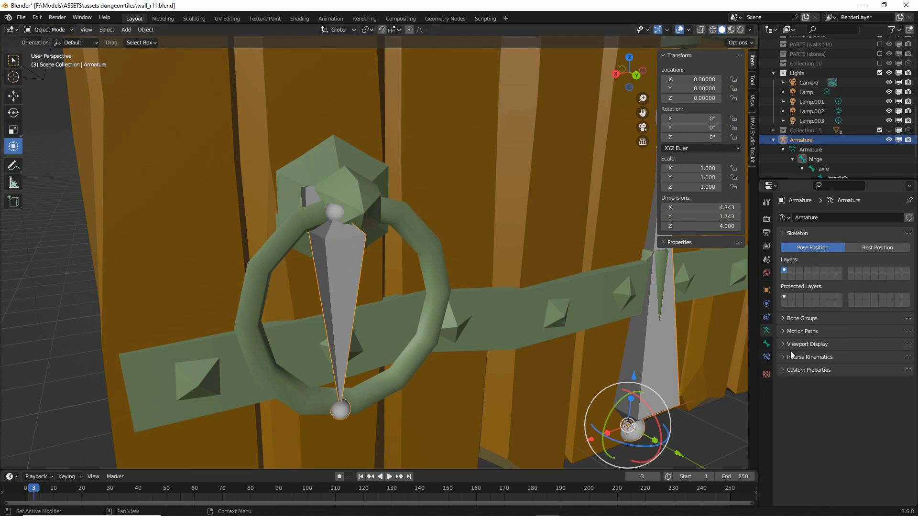
drag(780, 352, 830, 353)
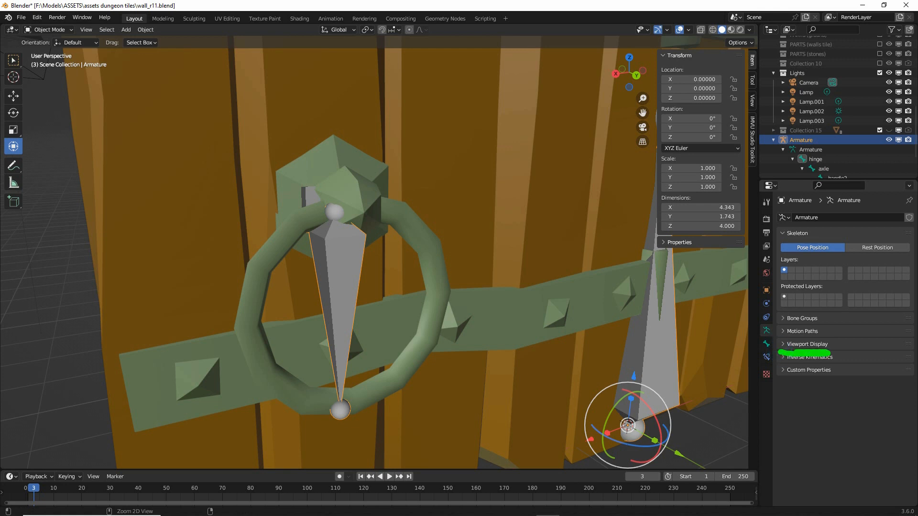
click(786, 344)
click(835, 370)
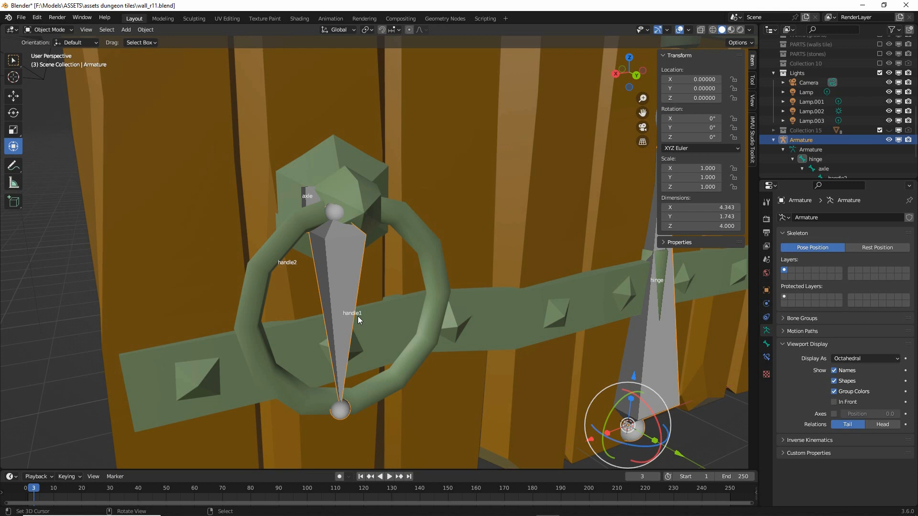
mouse_move(338, 307)
mouse_down()
mouse_move(318, 303)
mouse_move(330, 315)
mouse_up()
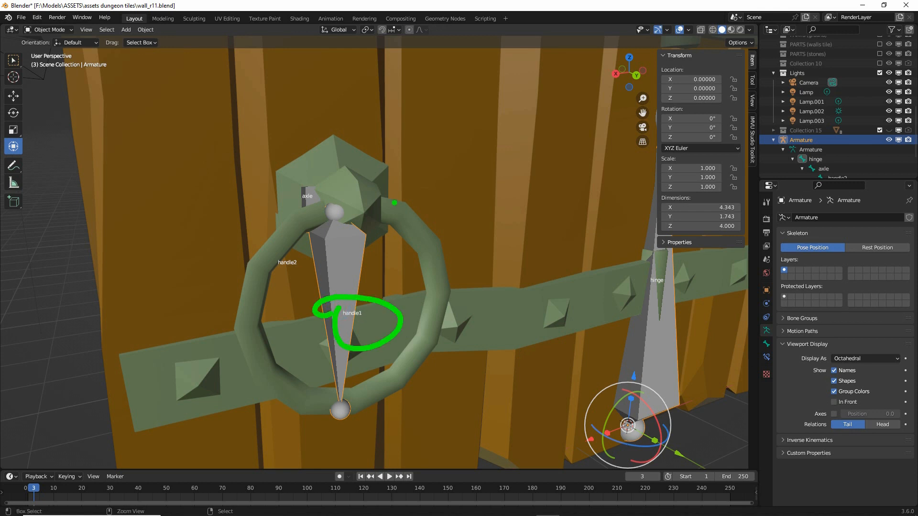
drag(395, 203, 243, 329)
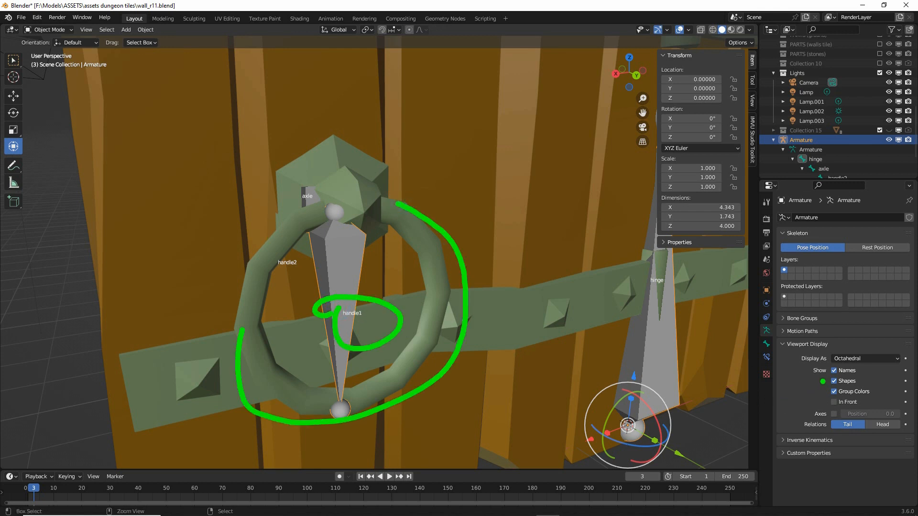
drag(825, 380, 868, 378)
mouse_move(766, 311)
mouse_down()
mouse_move(757, 346)
mouse_move(753, 318)
mouse_up()
key(Escape)
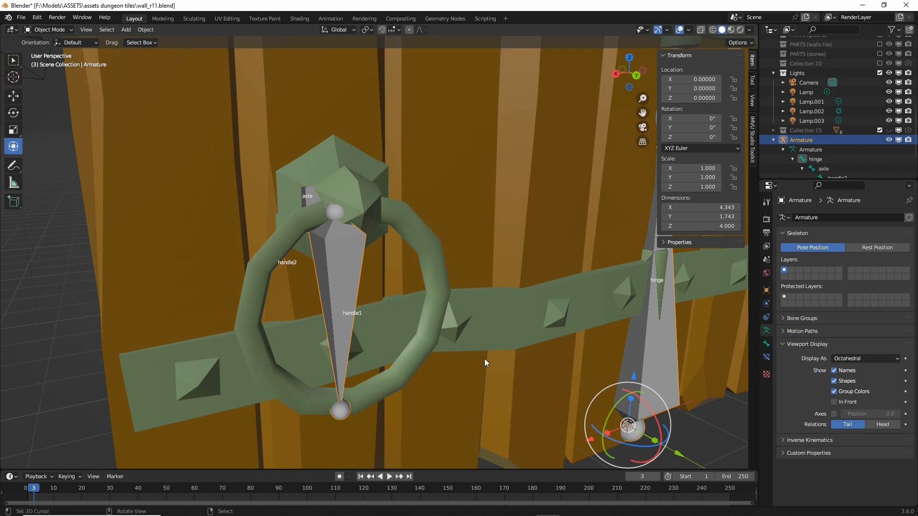
Select the left gate mesh and reopen it in Edit Mode with the ring handle still selected.
click(313, 180)
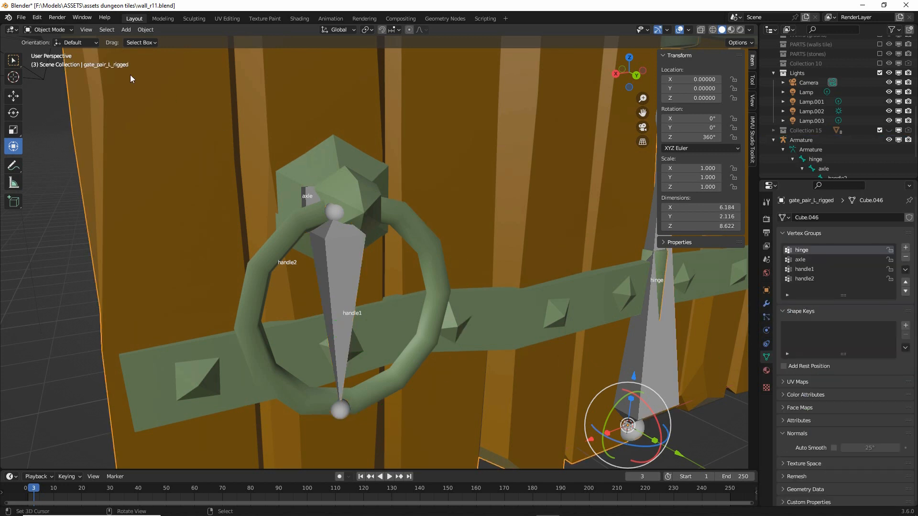
click(49, 29)
click(49, 52)
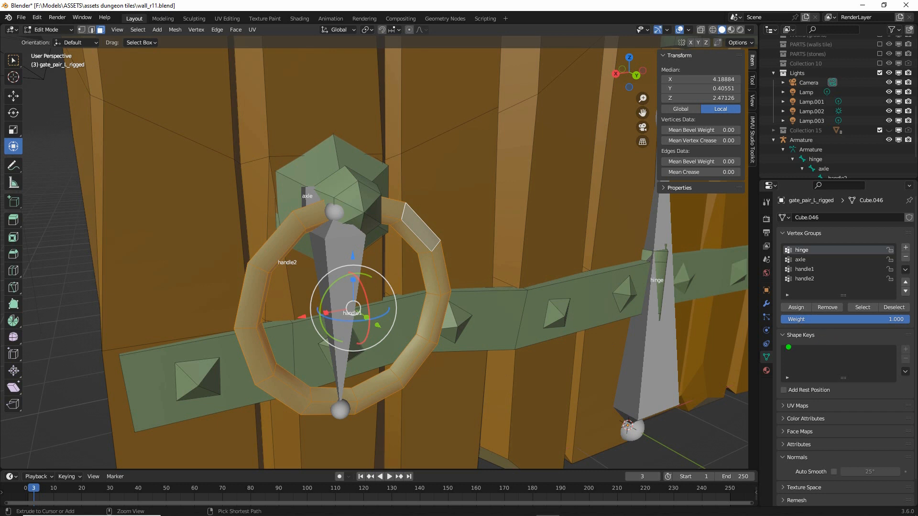
mouse_move(768, 347)
mouse_down()
mouse_move(771, 334)
mouse_move(749, 345)
mouse_up()
key(Escape)
Assign the ring handle to the handle1 vertex group at weight 1.000, and check it by selecting and deselecting the group.
click(809, 272)
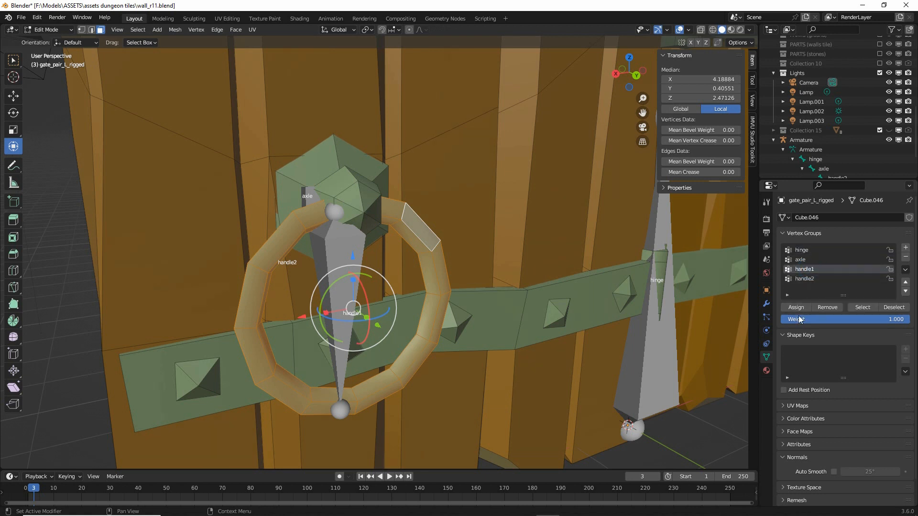
click(898, 310)
click(863, 308)
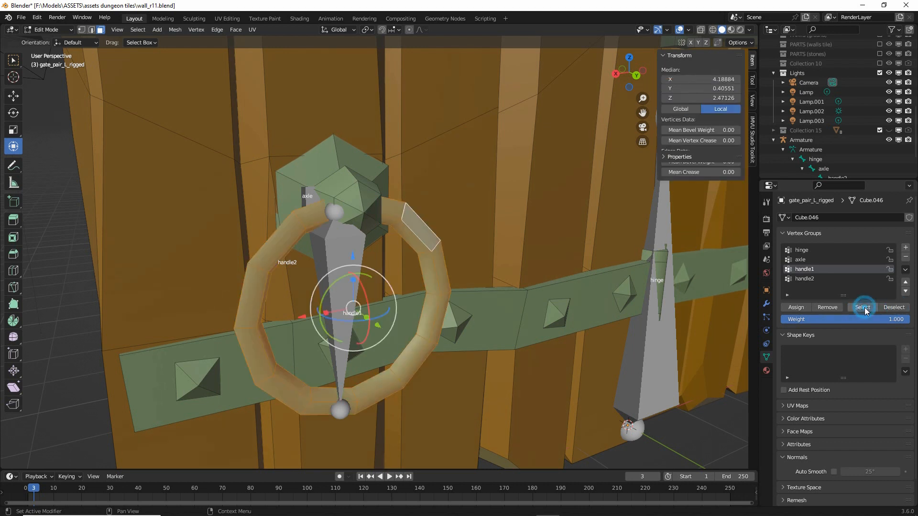
click(890, 309)
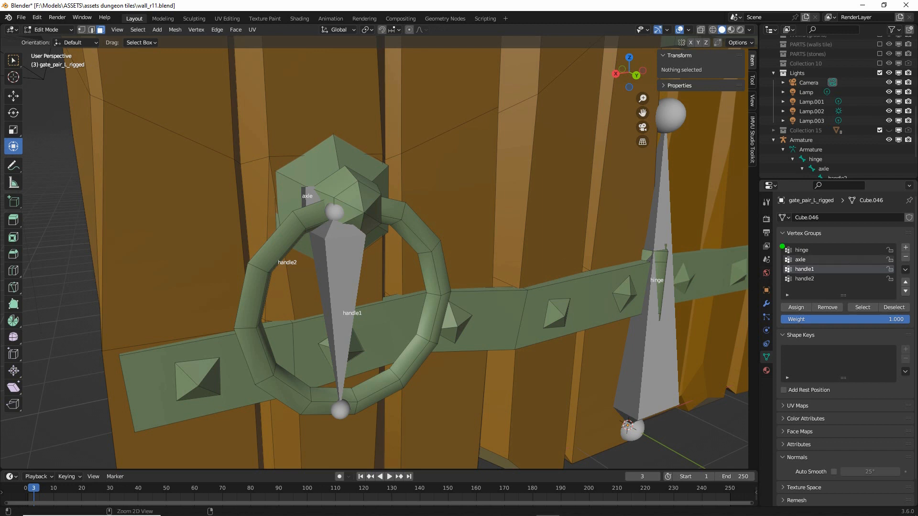
mouse_move(784, 241)
mouse_down()
mouse_move(780, 260)
mouse_move(820, 241)
mouse_move(515, 262)
mouse_move(538, 284)
mouse_up()
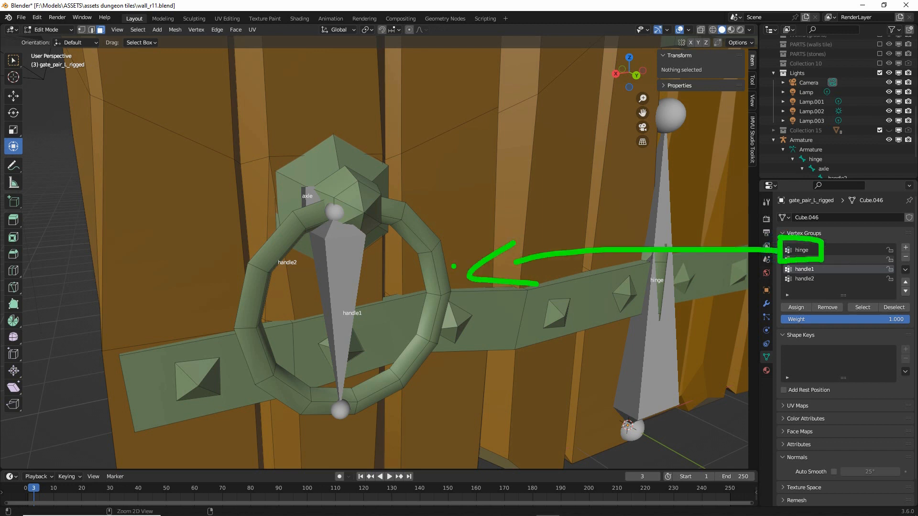
mouse_move(401, 218)
mouse_down()
mouse_move(273, 406)
mouse_move(325, 221)
mouse_move(387, 234)
mouse_up()
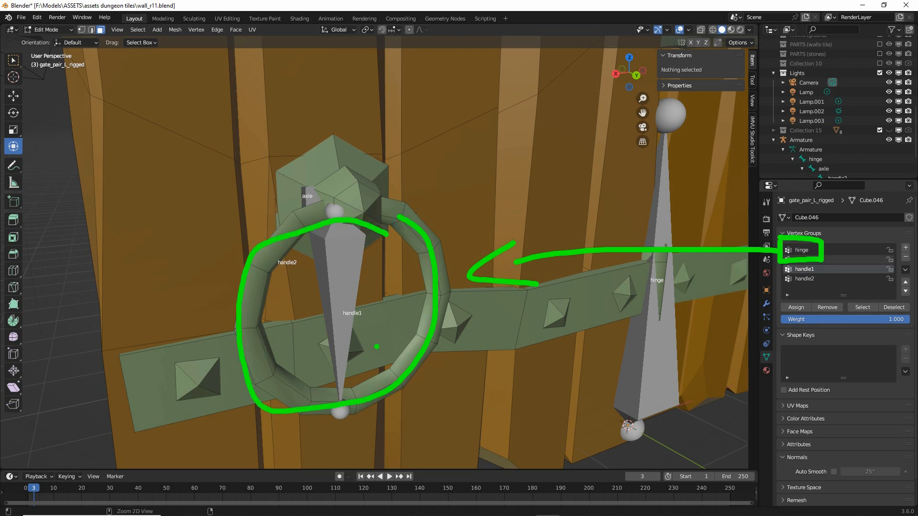
Select the ring handle's faces through the handle1 vertex group and remove them from the hinge vertex group.
key(Escape)
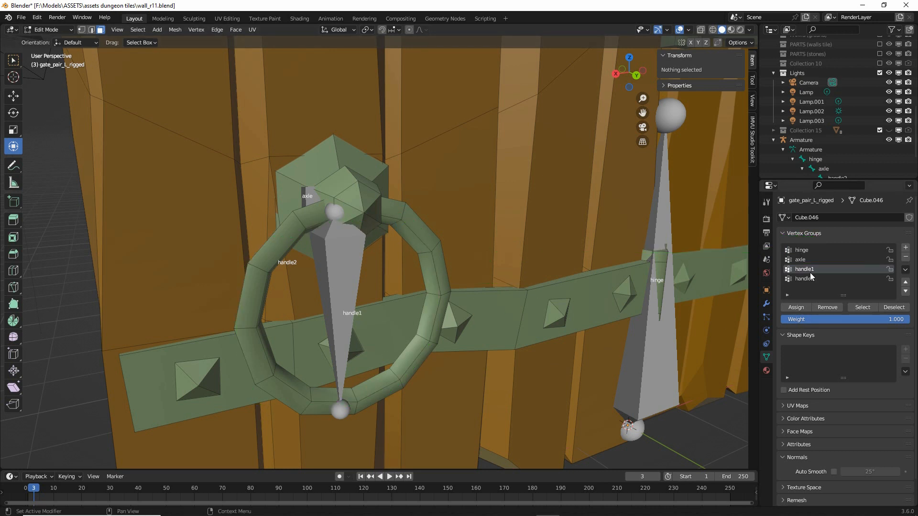
click(863, 308)
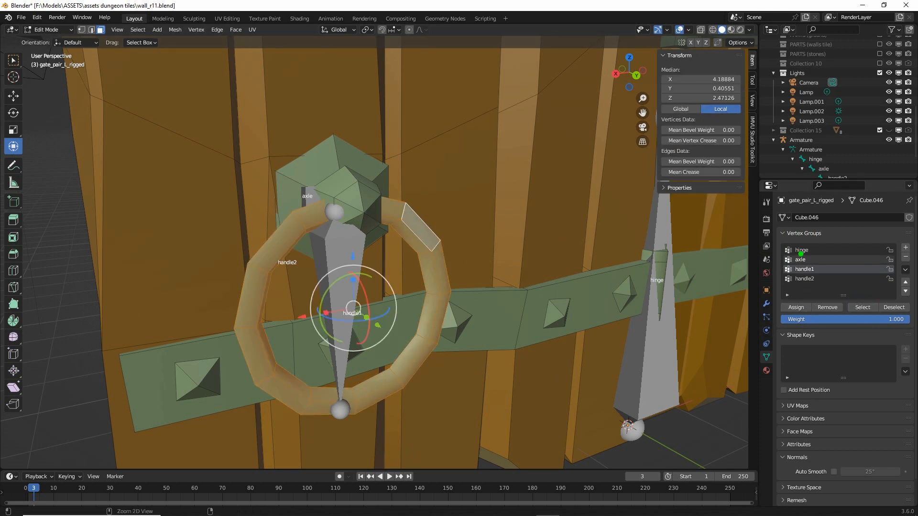
mouse_move(778, 257)
mouse_down()
mouse_move(808, 230)
mouse_move(776, 249)
mouse_up()
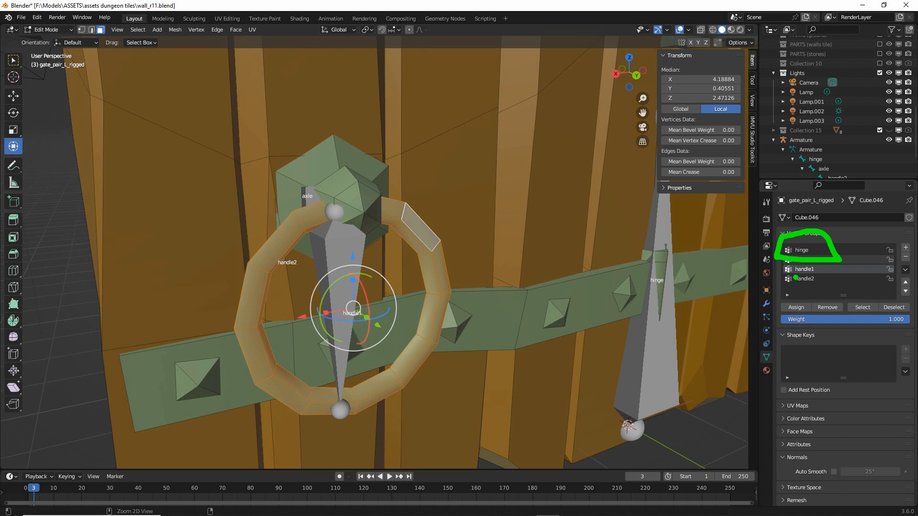
key(Escape)
click(802, 249)
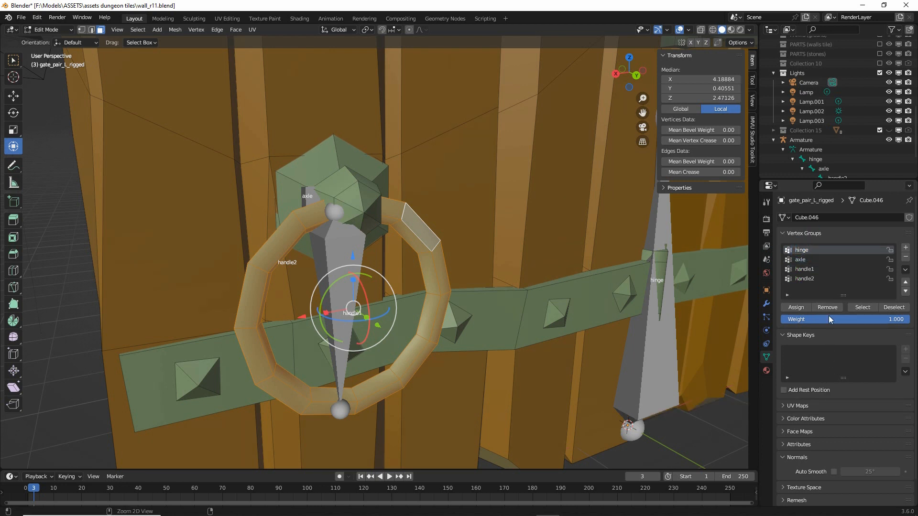
mouse_move(828, 307)
mouse_down()
mouse_move(802, 316)
mouse_move(819, 310)
mouse_up()
key(Escape)
click(827, 307)
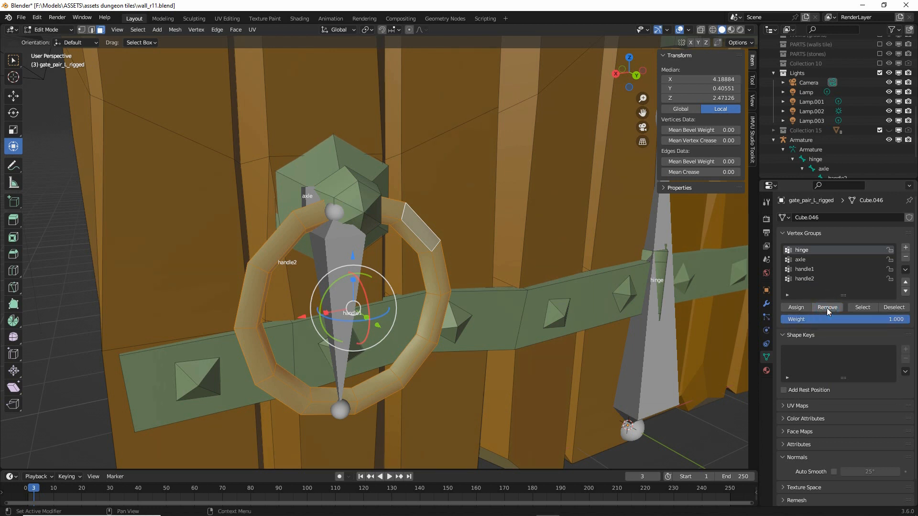
Clear the selection and check which faces belong to the hinge vertex group by selecting and deselecting the group.
click(138, 30)
click(149, 50)
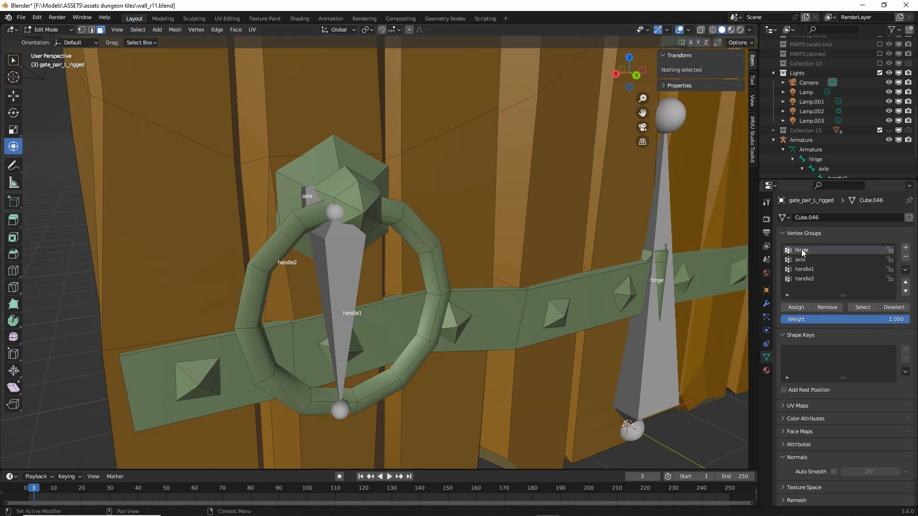
key(ctrl+2)
drag(788, 256, 811, 257)
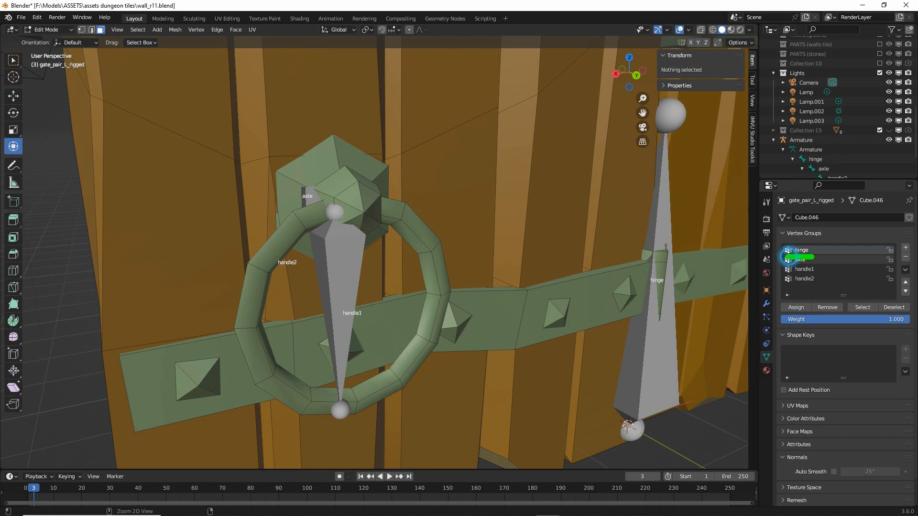
drag(865, 298, 858, 293)
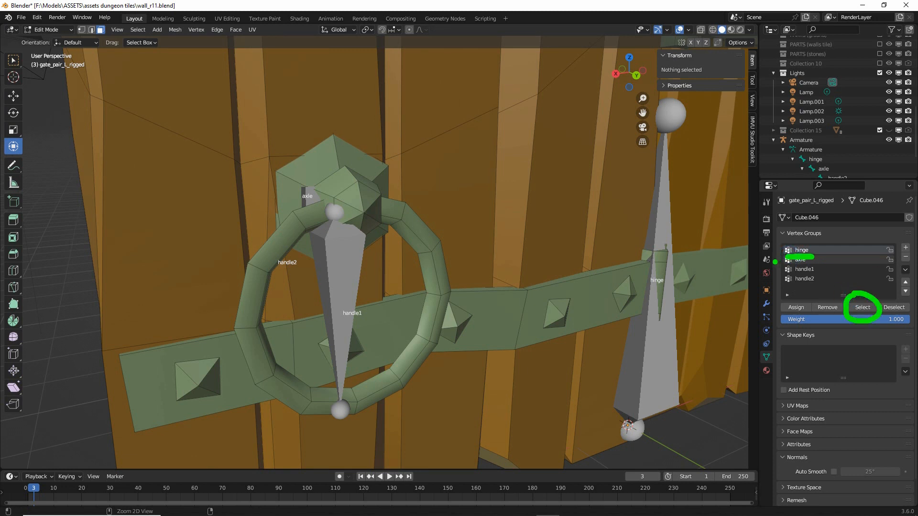
drag(794, 241, 812, 231)
mouse_move(751, 259)
mouse_down()
mouse_move(495, 272)
mouse_move(513, 284)
mouse_up()
mouse_move(432, 244)
mouse_down()
mouse_move(325, 395)
mouse_move(311, 207)
mouse_move(407, 221)
mouse_up()
click(406, 231)
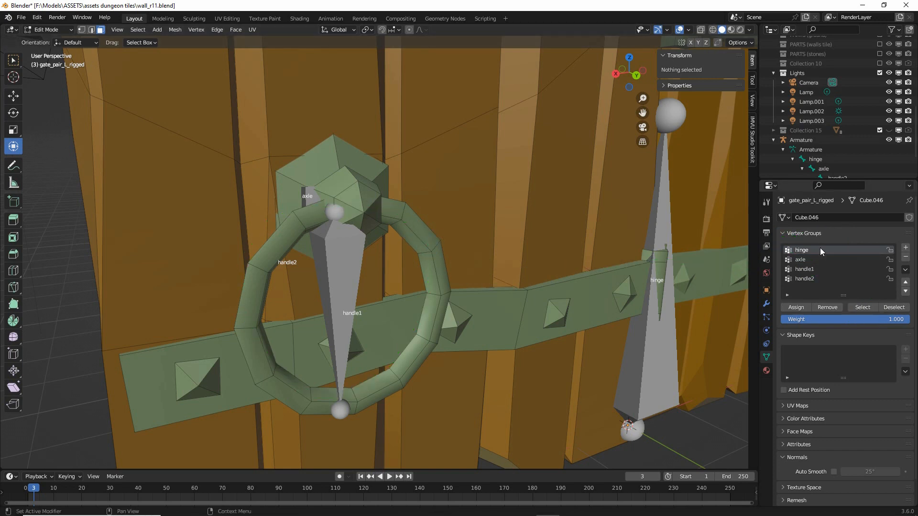
click(863, 308)
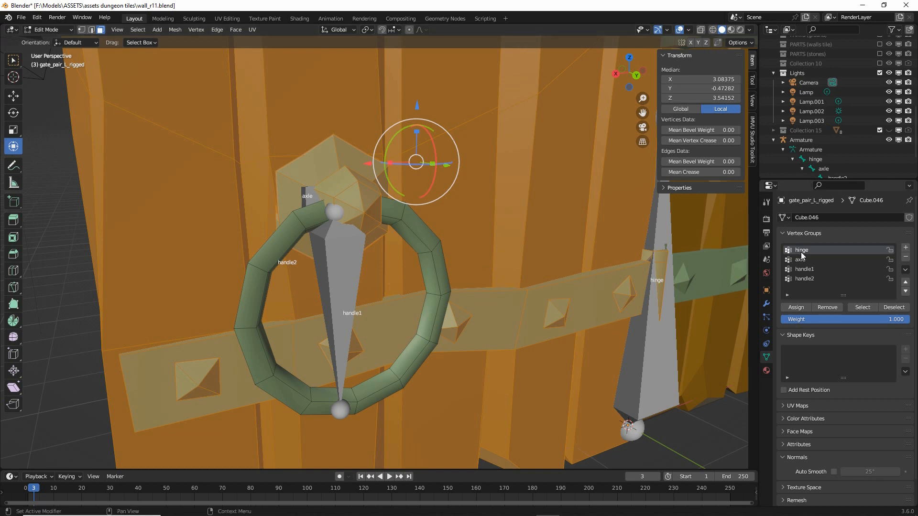
mouse_move(779, 264)
mouse_down()
mouse_move(781, 241)
mouse_move(815, 239)
mouse_move(568, 252)
mouse_move(584, 276)
mouse_up()
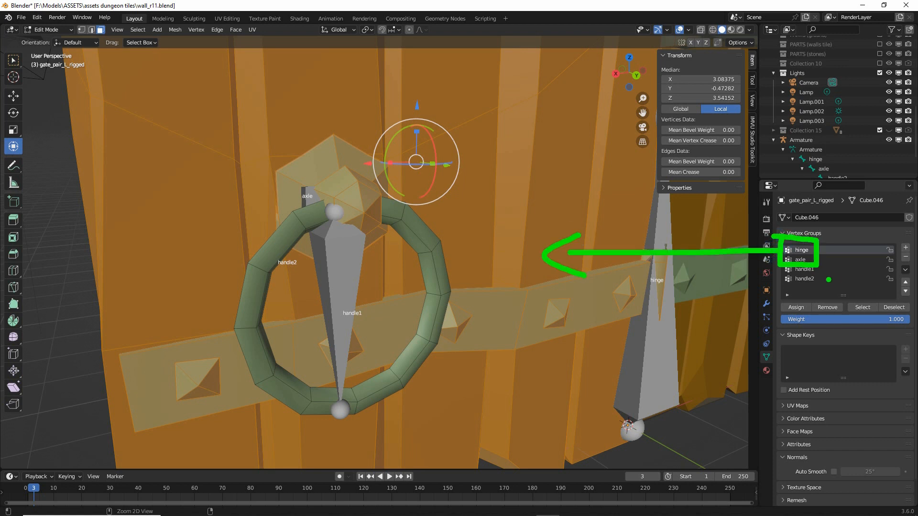
mouse_move(391, 218)
mouse_down()
mouse_move(408, 227)
mouse_move(432, 354)
mouse_move(245, 368)
mouse_move(314, 213)
mouse_move(406, 219)
mouse_move(418, 308)
mouse_move(370, 378)
mouse_move(289, 407)
mouse_move(246, 318)
mouse_move(271, 220)
mouse_move(299, 213)
mouse_up()
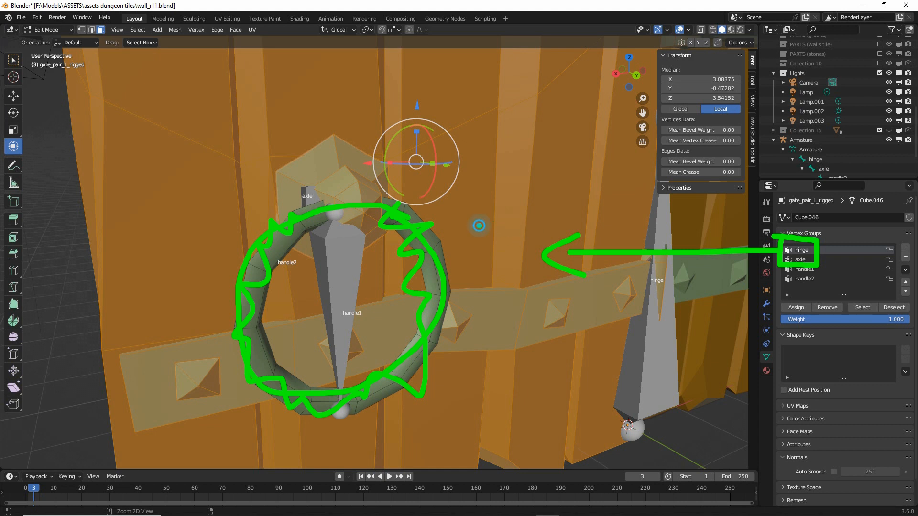
mouse_move(479, 226)
mouse_down()
mouse_move(813, 210)
mouse_move(820, 221)
mouse_up()
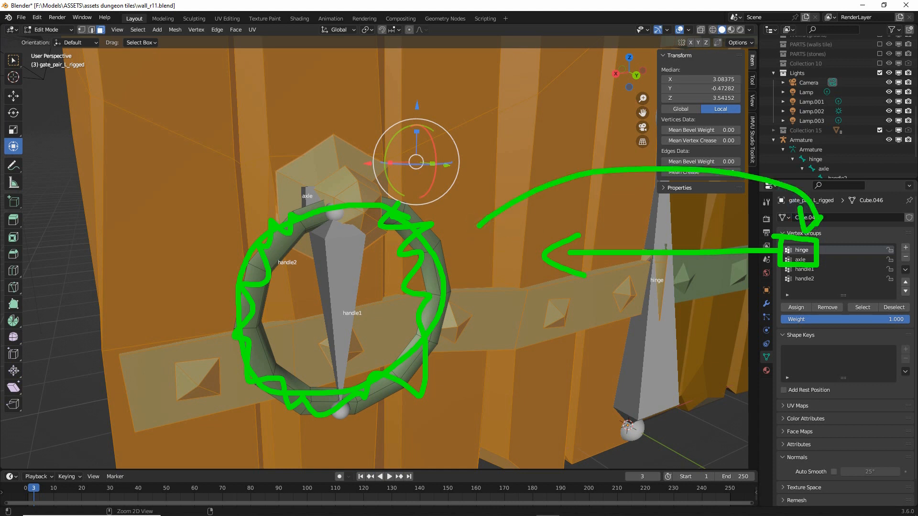
key(Escape)
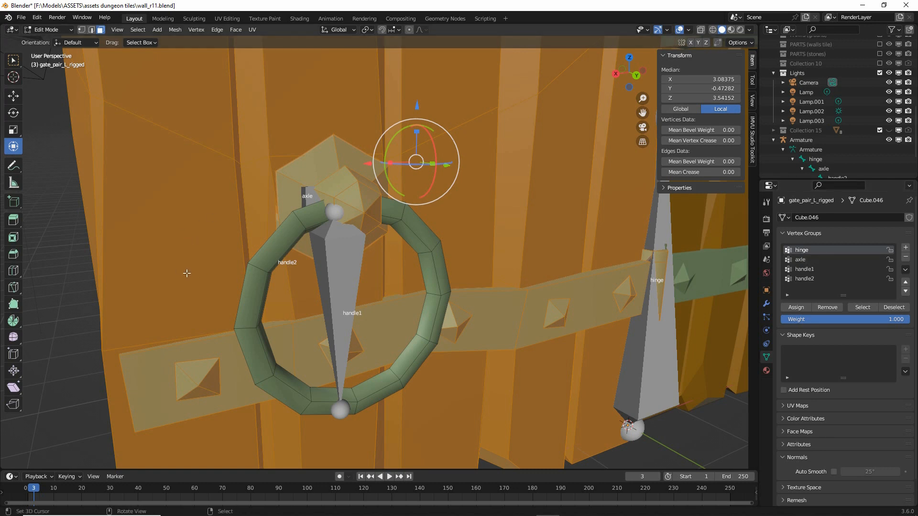
middle_drag(186, 273, 213, 223)
mouse_move(364, 206)
ctrl+mouse_down()
mouse_move(372, 203)
mouse_move(440, 349)
mouse_move(224, 268)
mouse_move(342, 183)
ctrl+mouse_up()
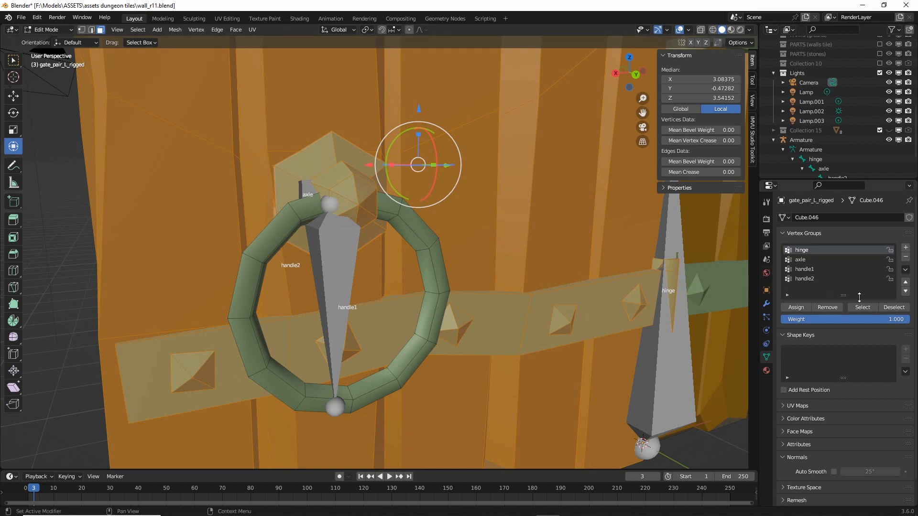
click(898, 307)
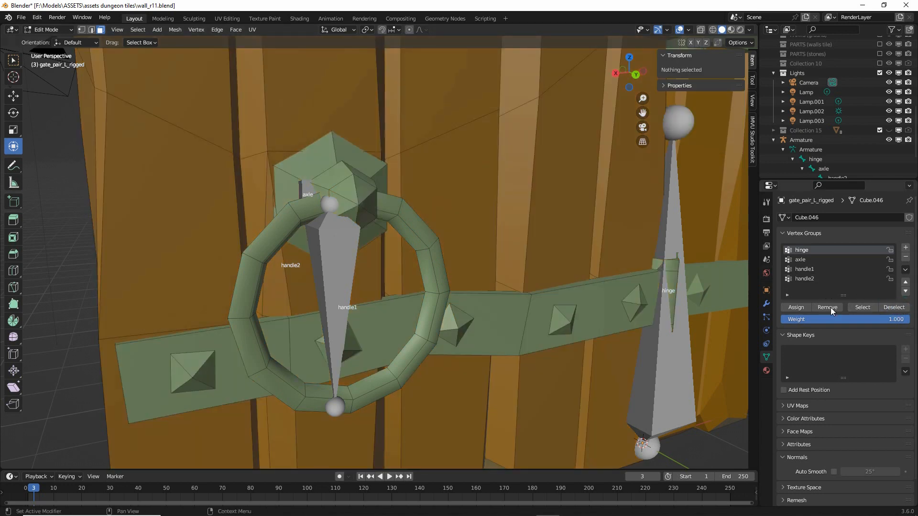
Select the faces of the handle1 vertex group to check its members.
click(811, 269)
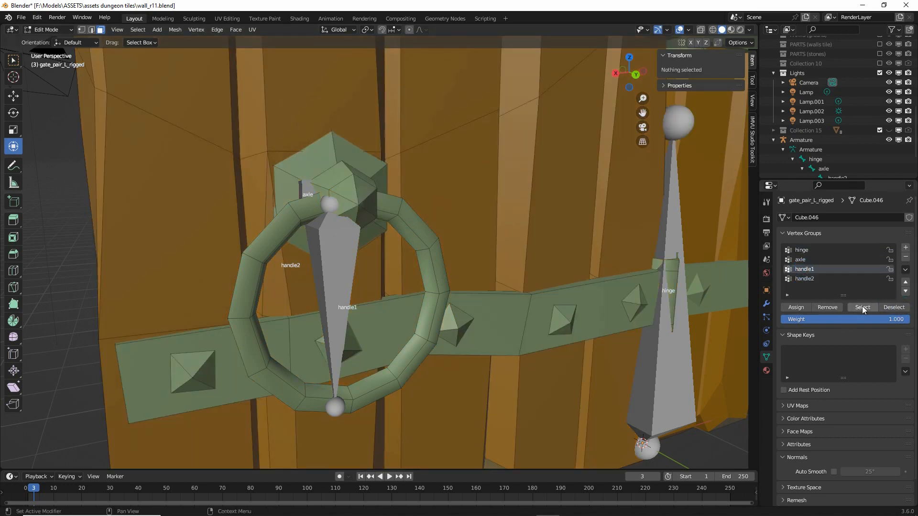
click(863, 308)
middle_drag(479, 287, 349, 299)
Put the armature into Pose Mode and test-rotate the handle1 bone to check the ring's movement, cancelling the rotation.
click(47, 30)
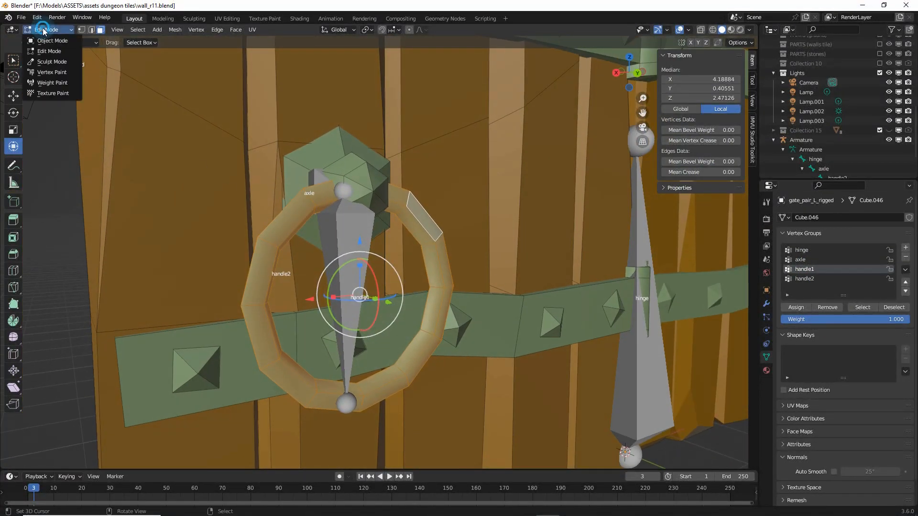
click(46, 41)
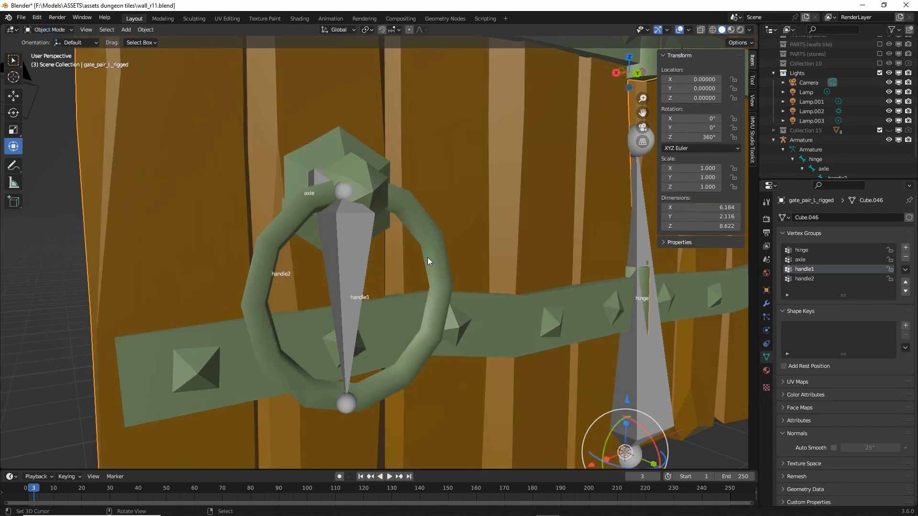
click(359, 263)
click(47, 30)
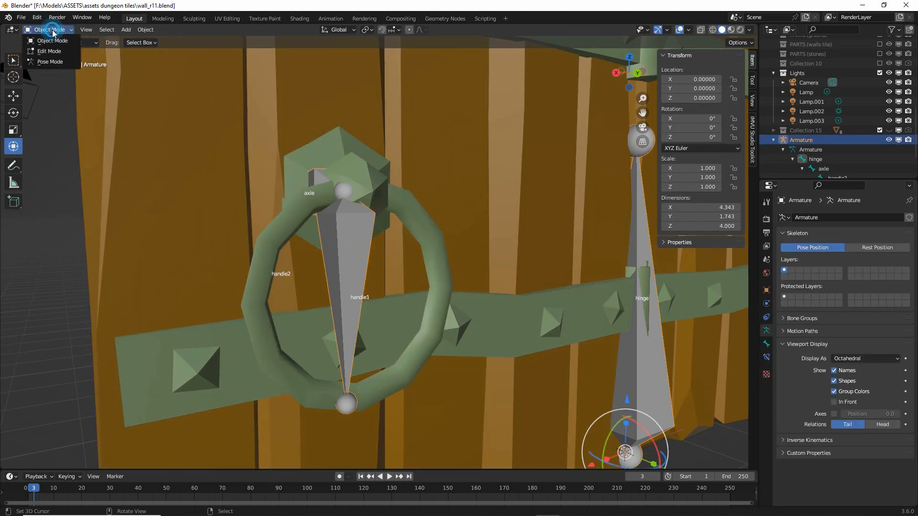
click(46, 62)
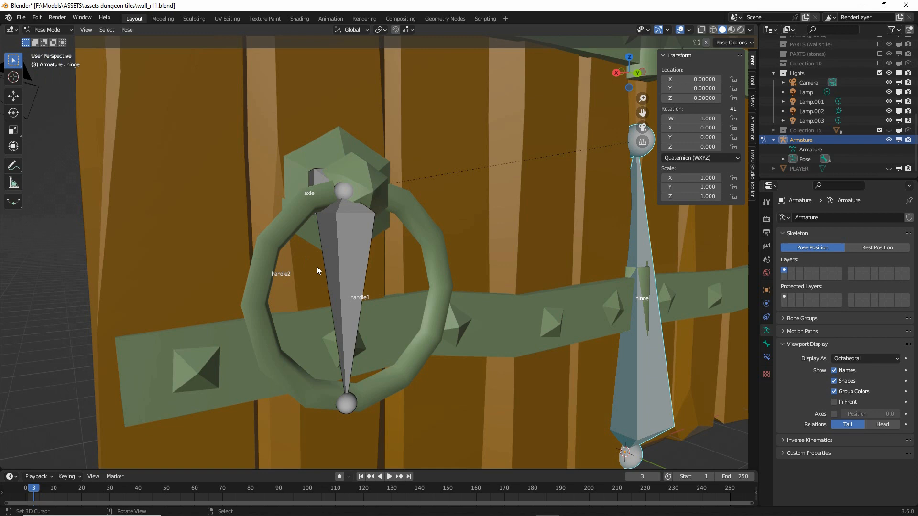
click(342, 267)
key(r)
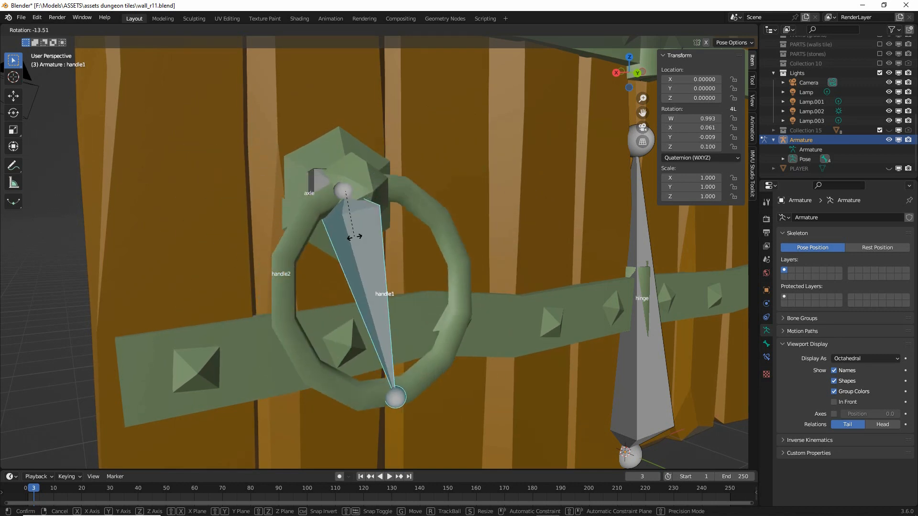
right_click(347, 234)
Return to Object Mode and open the left gate mesh in Edit Mode, facing the ring handle on its other side.
click(45, 31)
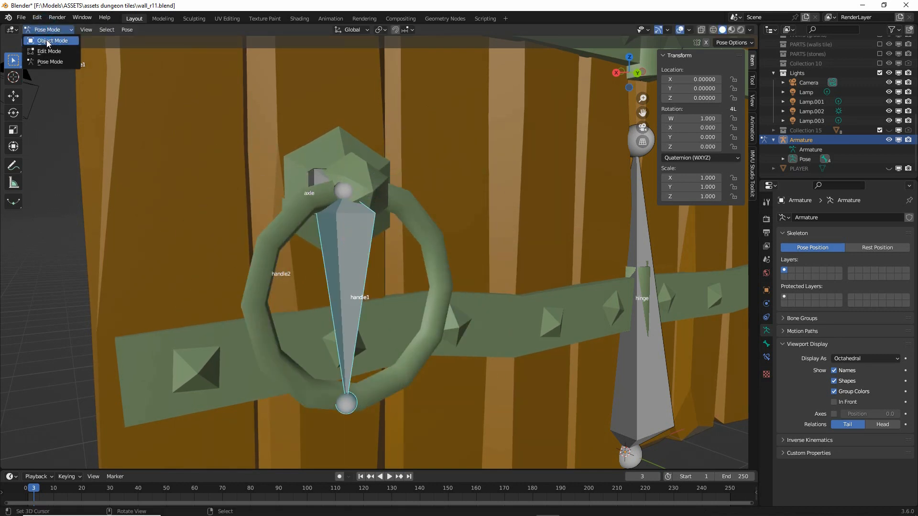
click(45, 41)
middle_drag(154, 228, 394, 269)
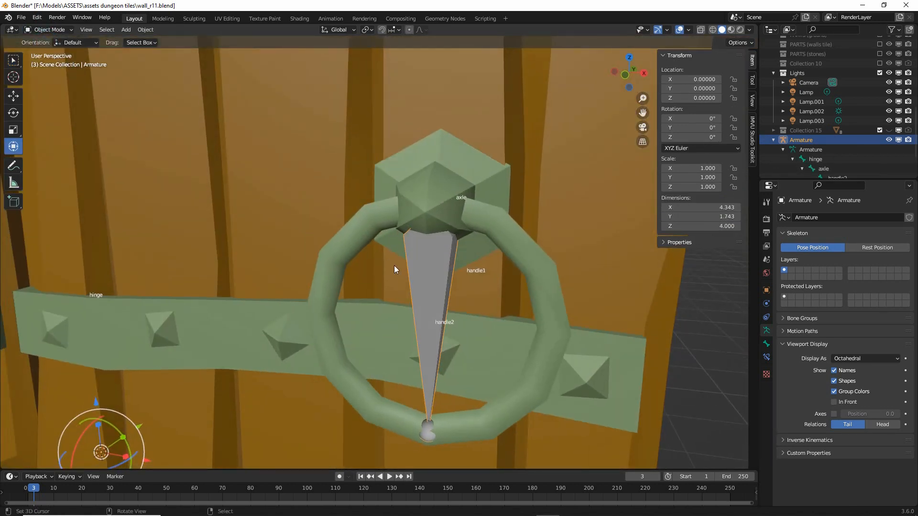
click(435, 178)
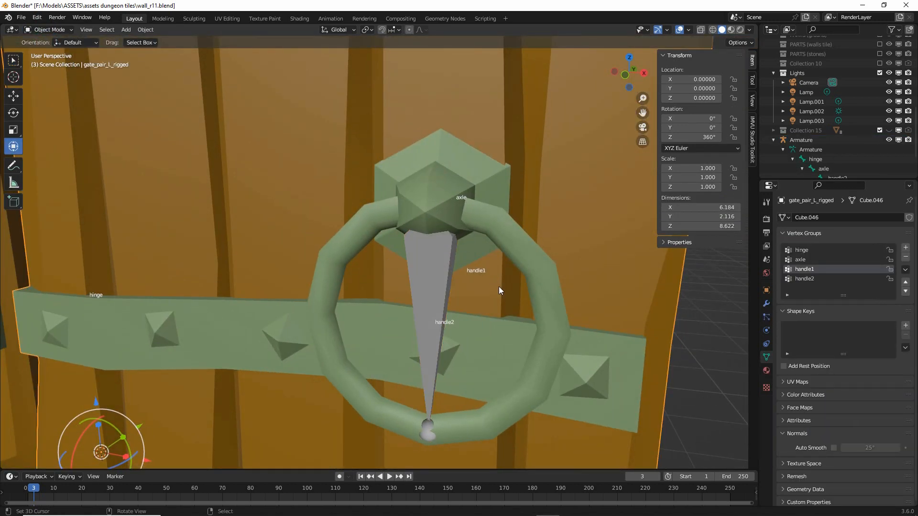
click(48, 30)
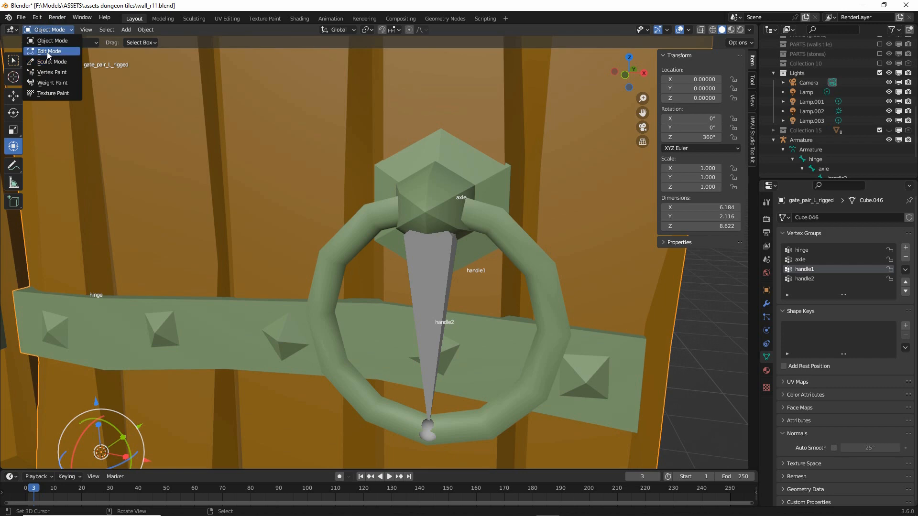
click(46, 50)
middle_drag(440, 338, 507, 263)
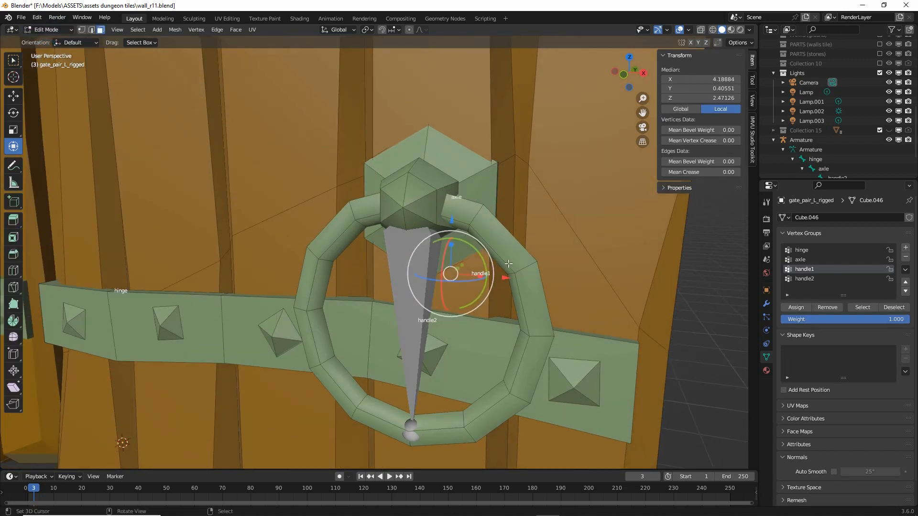
Clear the selection, pick one face of the ring at the handle2 bone and grow the selection to the whole ring.
click(492, 230)
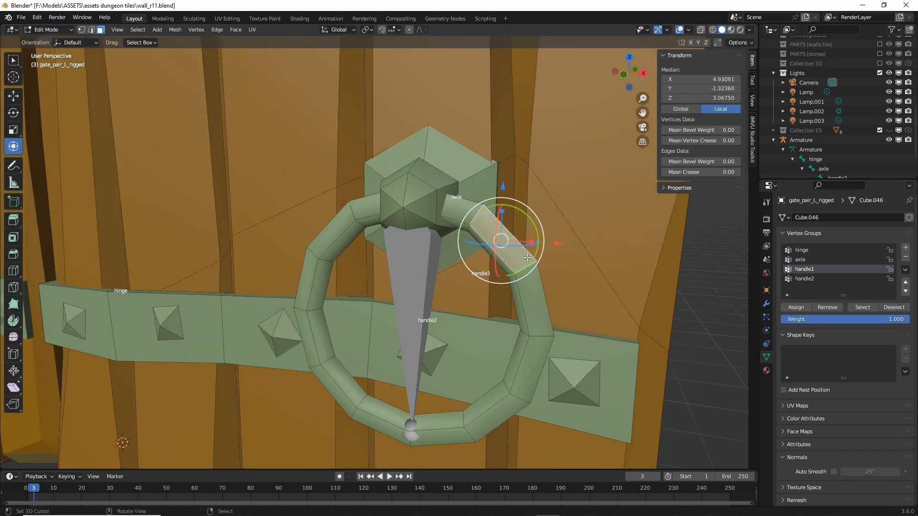
mouse_move(527, 258)
middle_down()
mouse_move(421, 258)
mouse_move(521, 255)
middle_up()
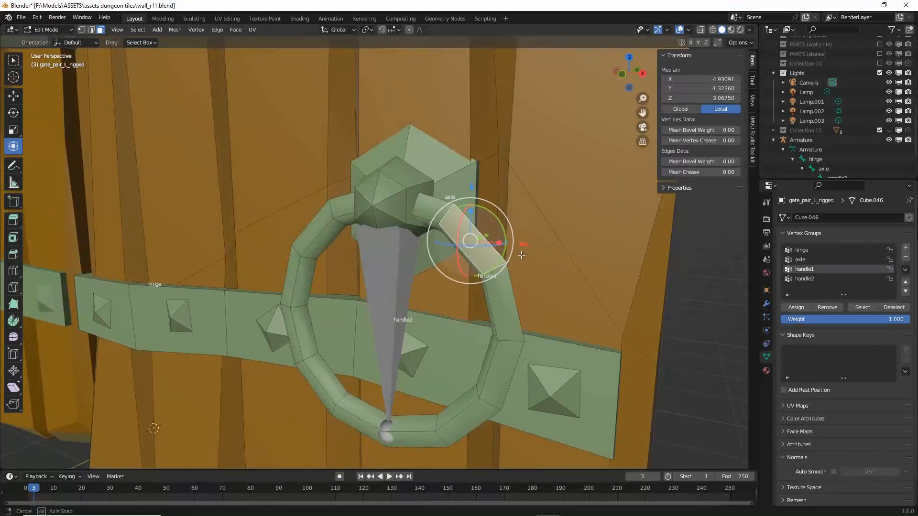
click(135, 30)
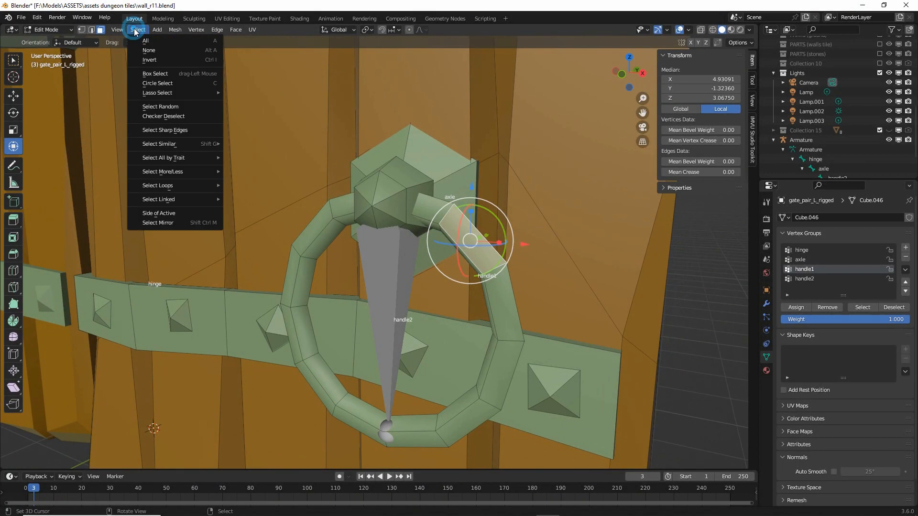
click(149, 50)
click(454, 221)
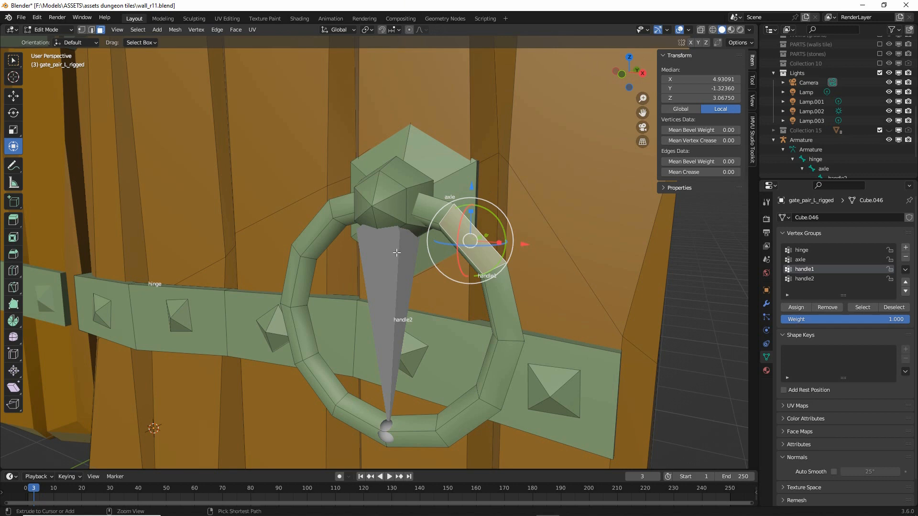
key(ctrl+KP_Add)
key(ctrl+KP_Add)
key(ctrl+KP_Add)
key(ctrl+KP_Add)
key(ctrl+KP_Add)
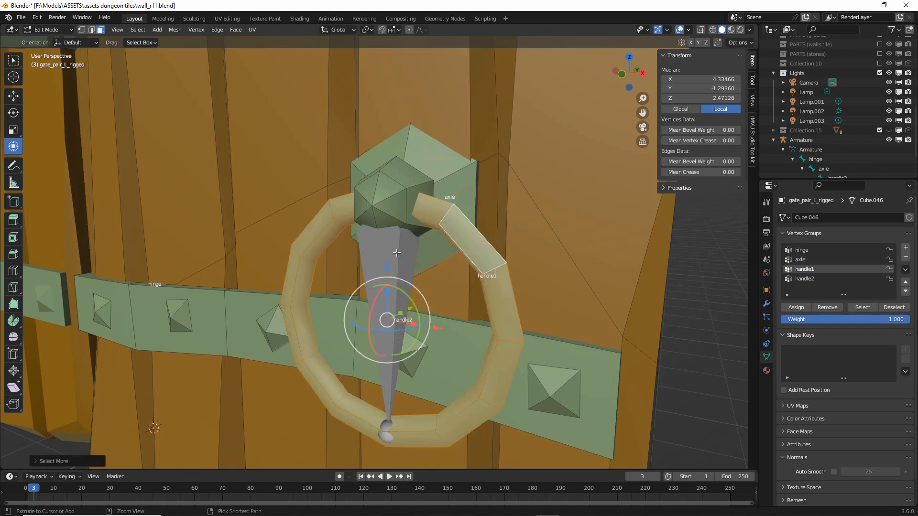
middle_drag(397, 253, 398, 309)
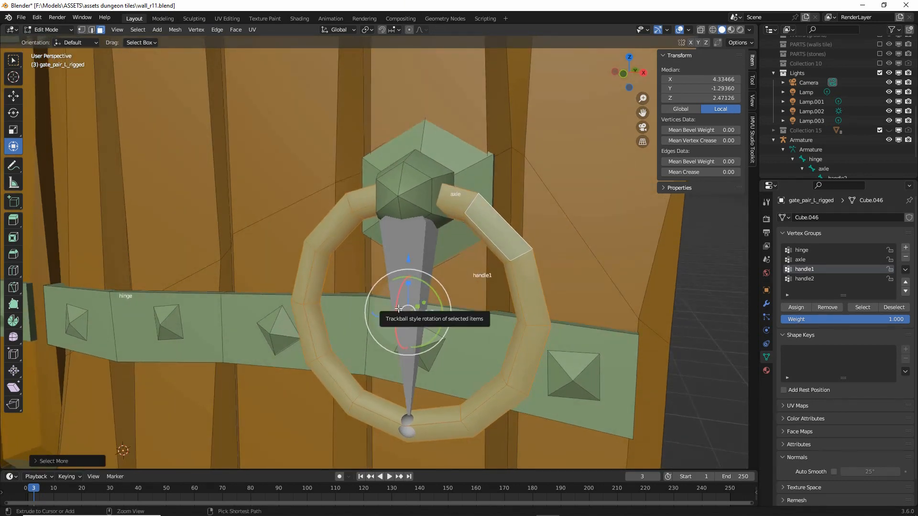
key(ctrl+2)
drag(402, 324, 411, 294)
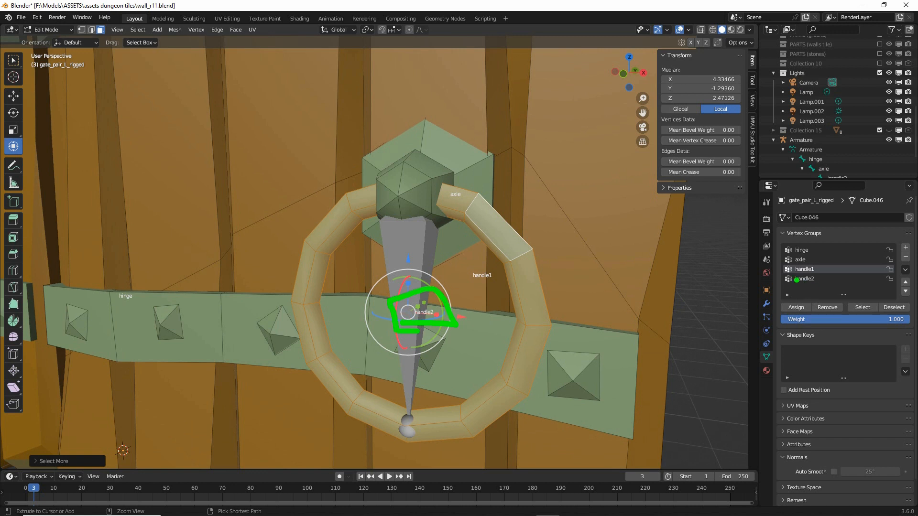
mouse_move(778, 283)
mouse_down()
mouse_move(837, 287)
mouse_move(779, 271)
mouse_up()
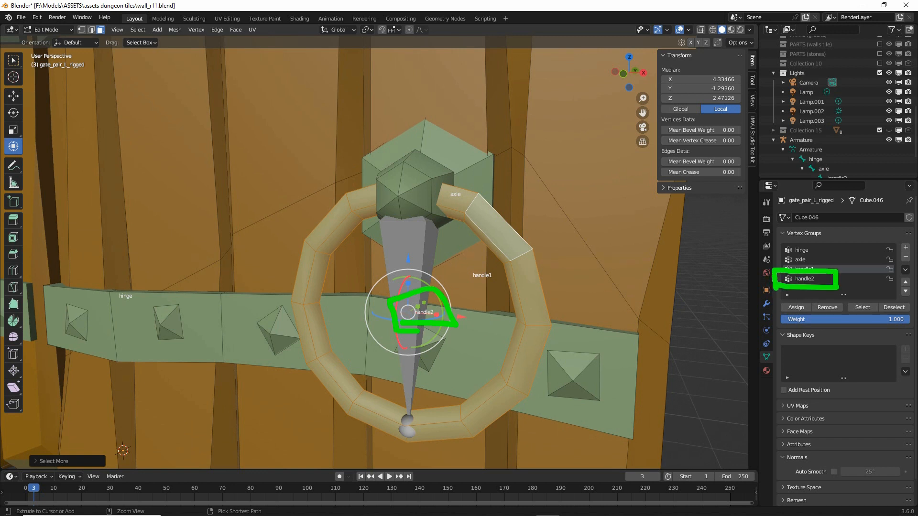
Assign the selected ring's faces to the handle2 vertex group and deselect that group.
key(Escape)
click(805, 279)
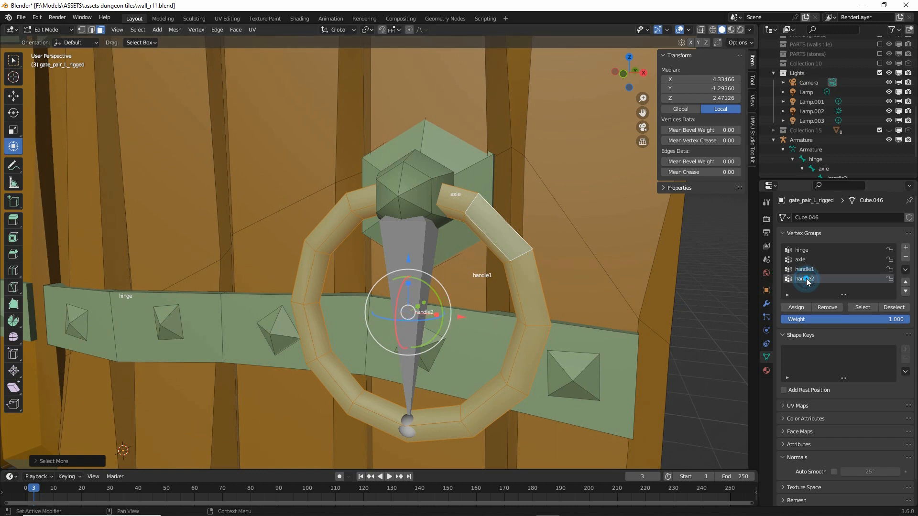
click(795, 307)
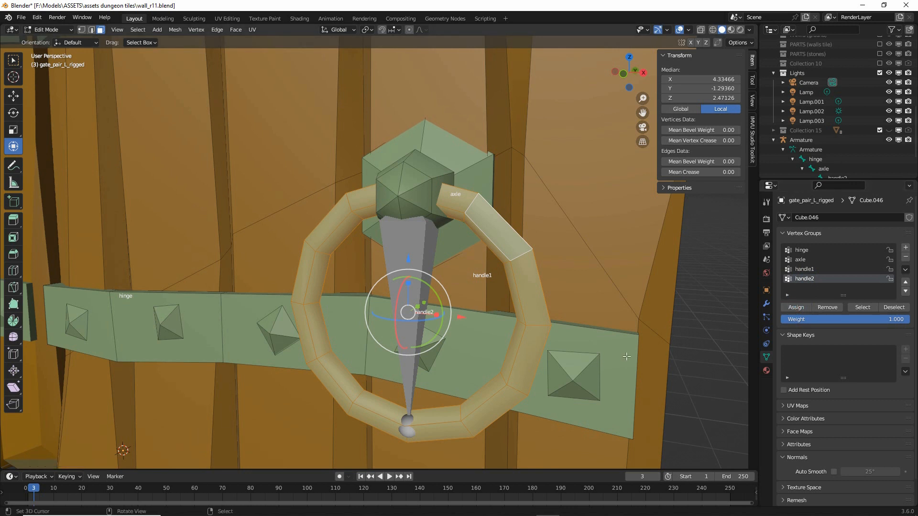
click(894, 307)
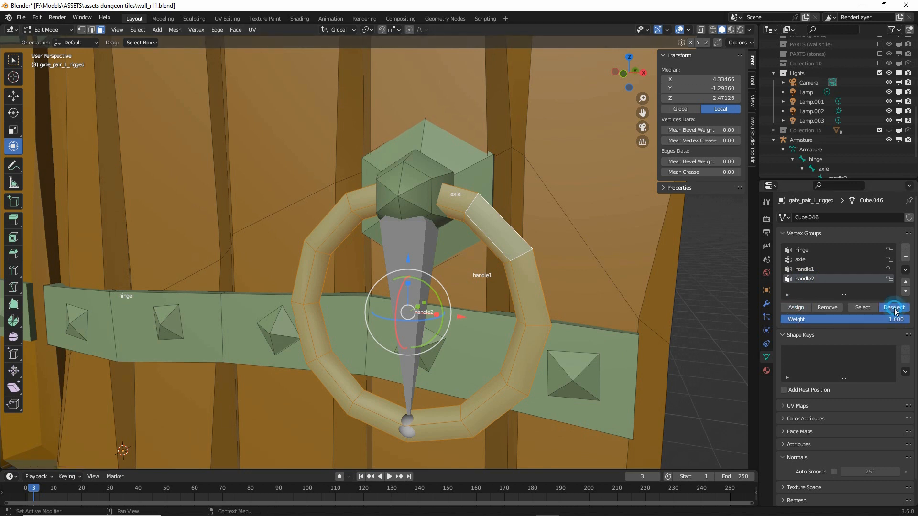
Select the hinge vertex group's faces to check whether the ring belongs to it, then deselect them.
click(808, 250)
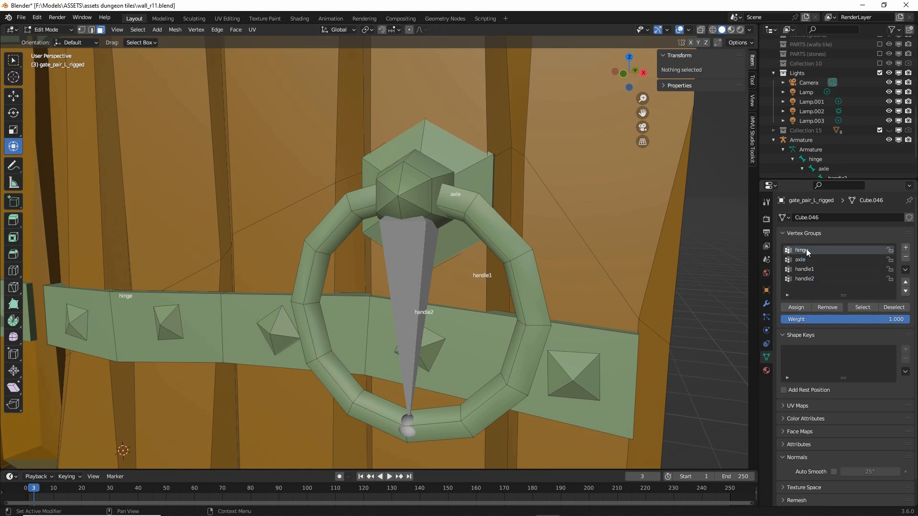
click(862, 308)
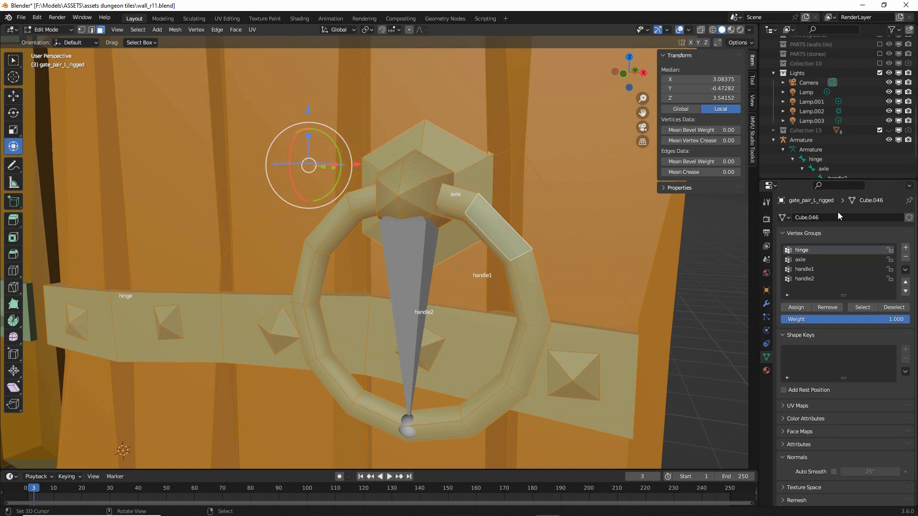
click(894, 307)
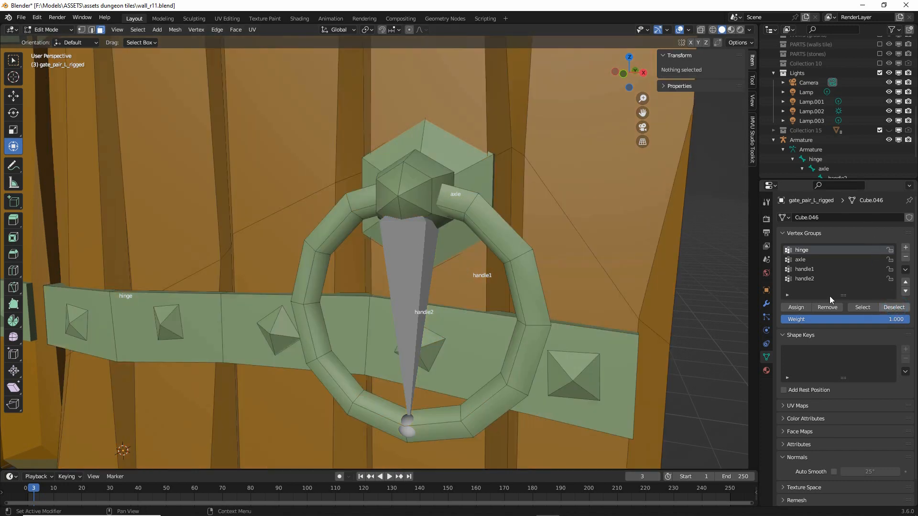
Select the handle2 vertex group's faces and remove them from the hinge vertex group.
click(805, 279)
click(862, 307)
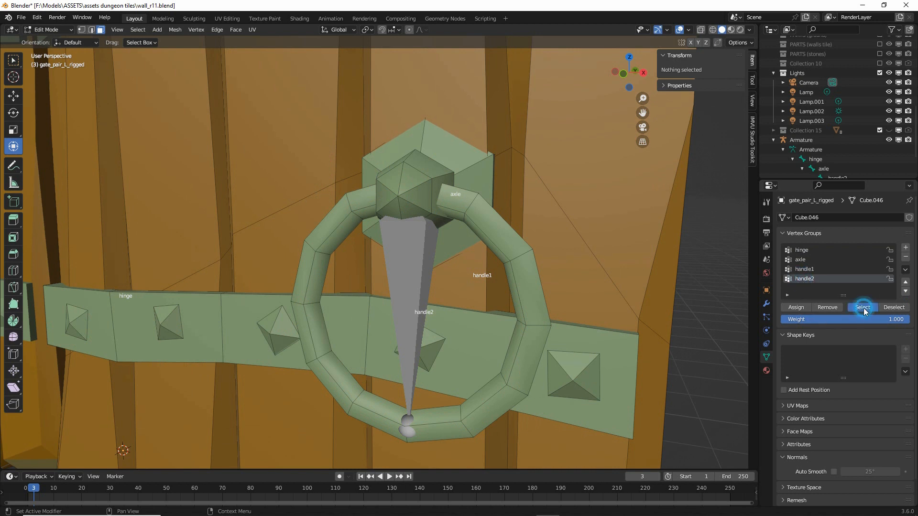
click(804, 251)
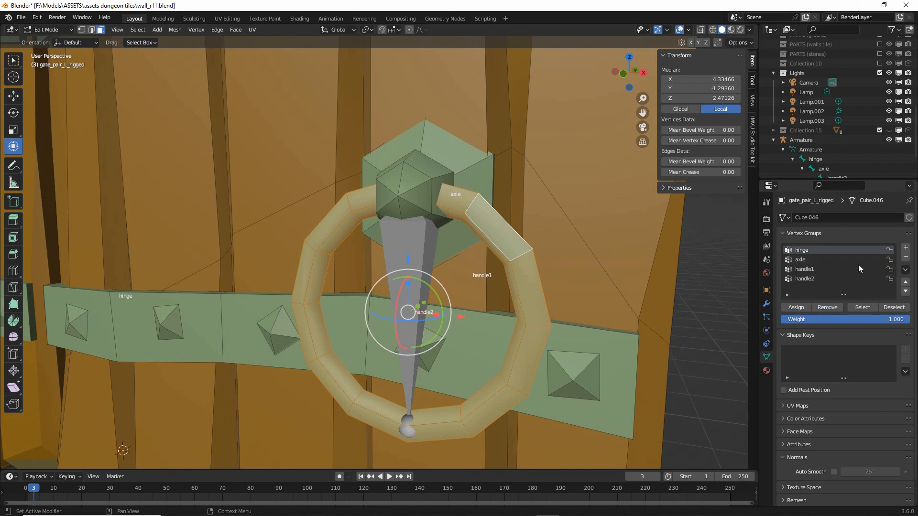
mouse_move(779, 264)
mouse_down()
mouse_move(782, 244)
mouse_move(780, 263)
mouse_up()
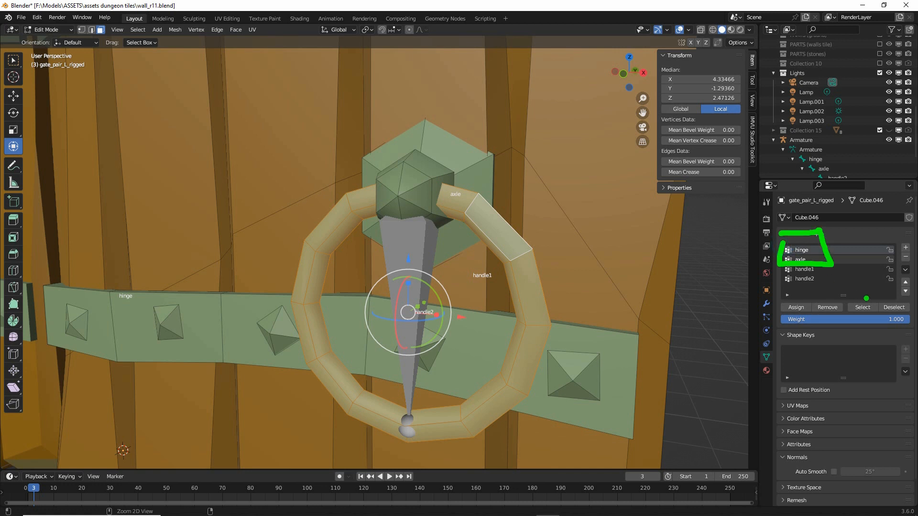
mouse_move(853, 289)
mouse_down()
mouse_move(849, 327)
mouse_move(914, 306)
mouse_up()
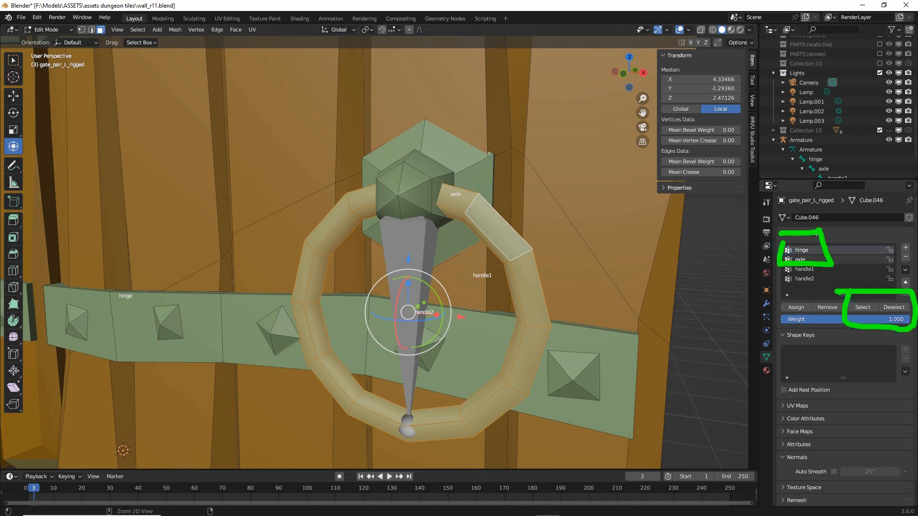
drag(827, 266, 863, 296)
key(Escape)
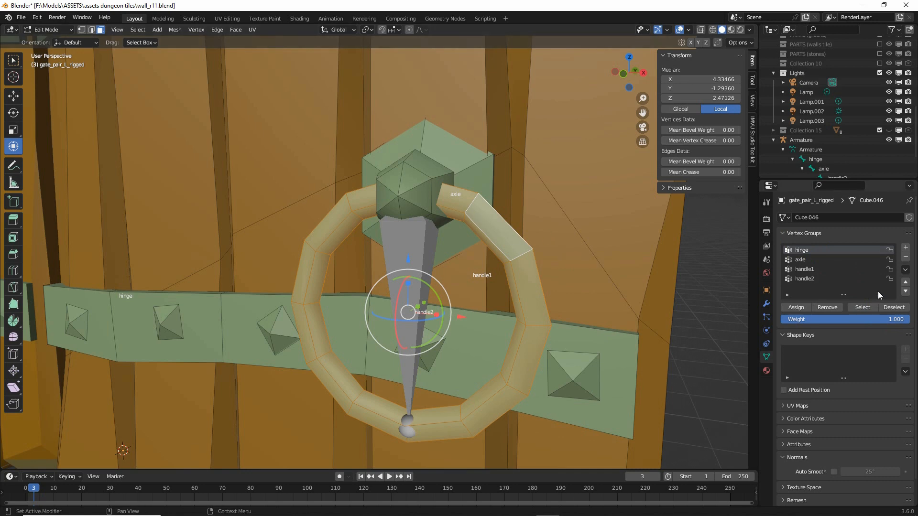
Repeatedly select and deselect the hinge vertex group to check its members against the selected ring.
click(863, 308)
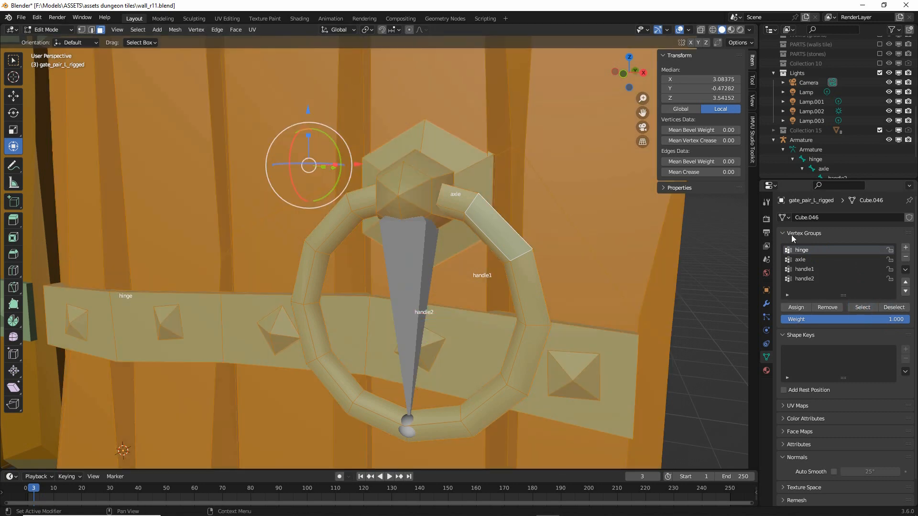
click(894, 308)
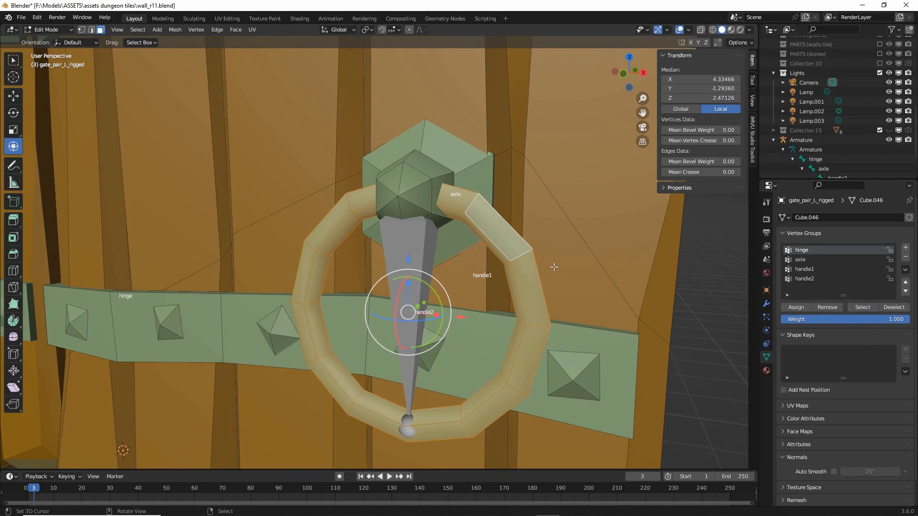
click(863, 308)
click(894, 308)
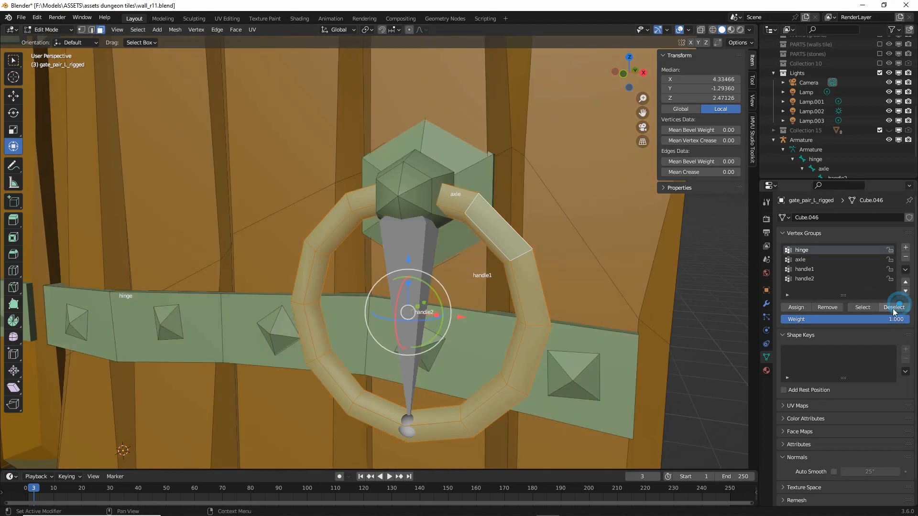
click(863, 308)
click(863, 307)
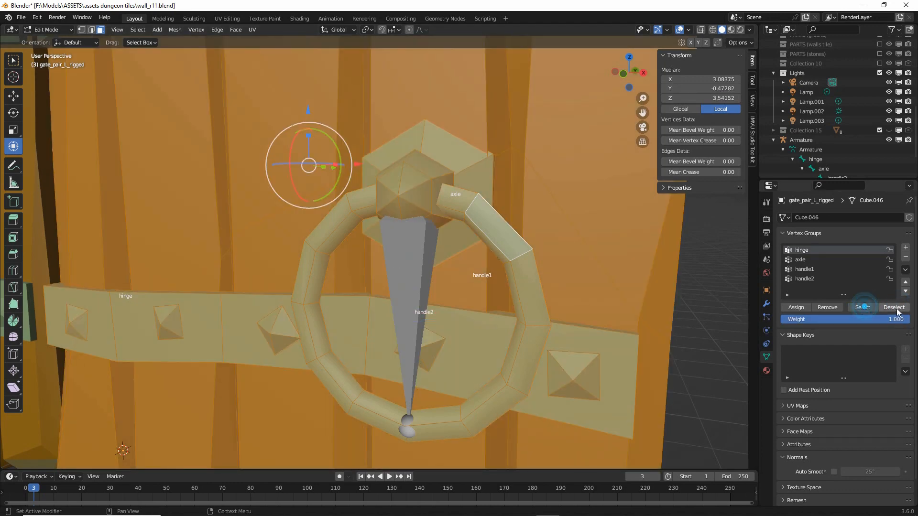
click(893, 307)
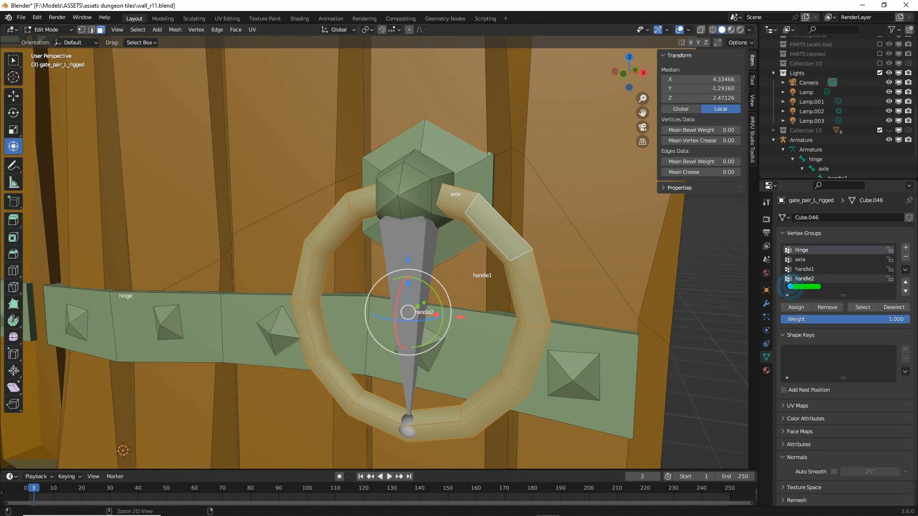
Check the handle2 vertex group's members by selecting and deselecting them, leaving nothing selected.
click(806, 279)
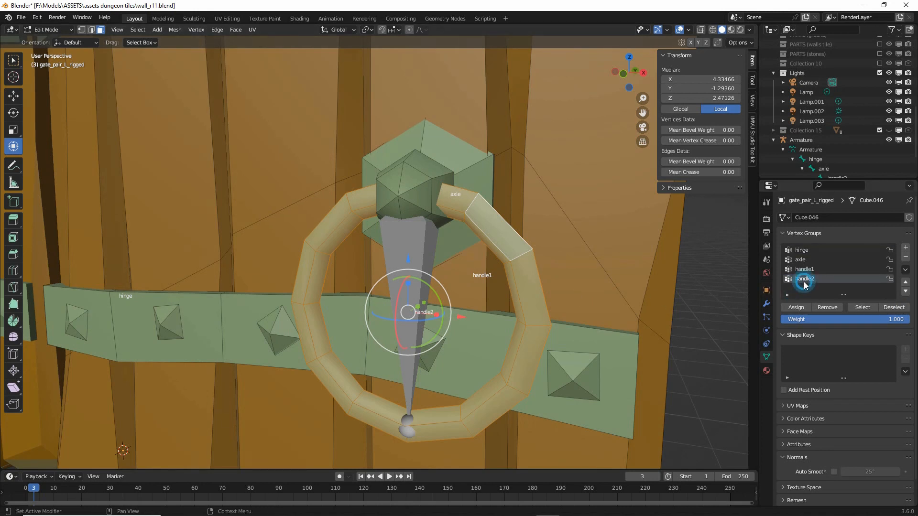
click(885, 308)
click(862, 308)
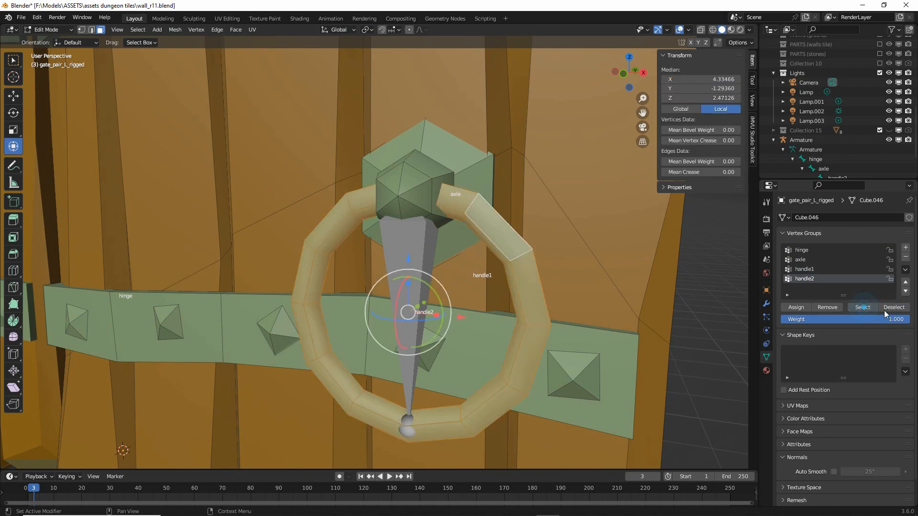
click(895, 309)
click(862, 308)
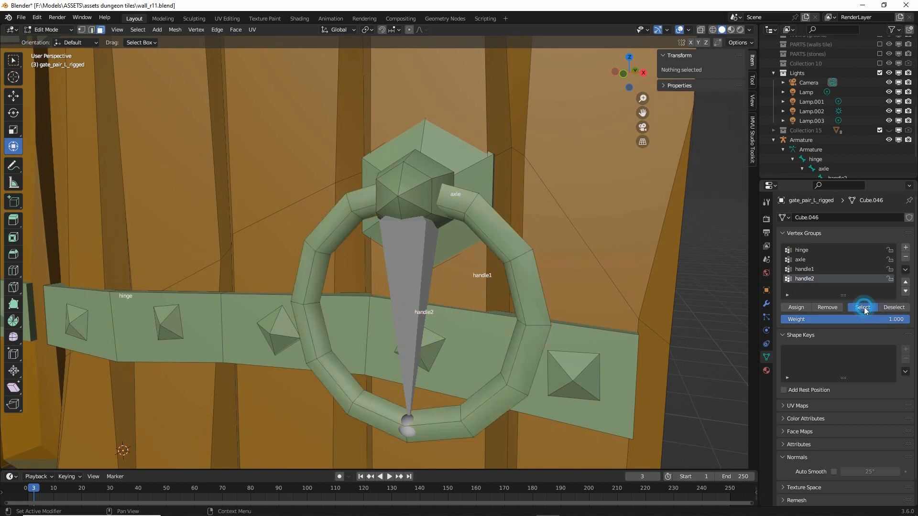
click(894, 309)
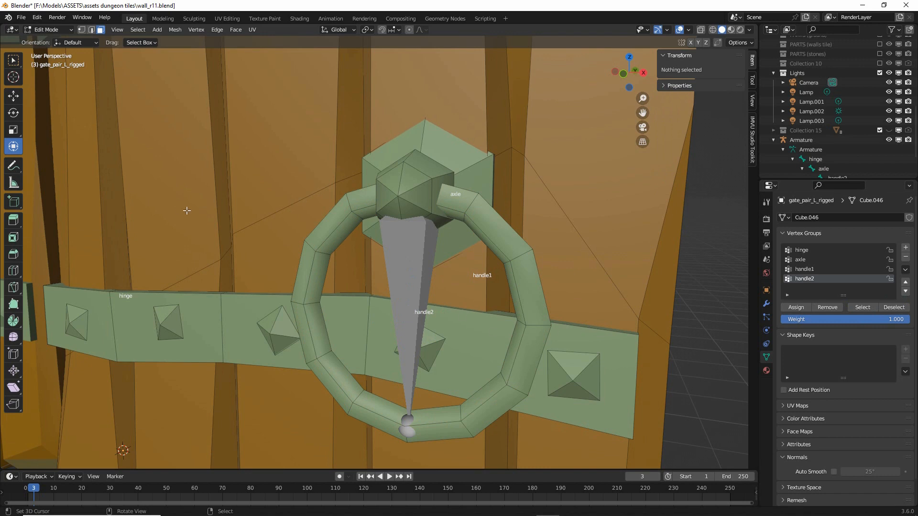
Put the armature into Pose Mode and test-rotate the handle2 bone, cancelling the rotation.
click(41, 32)
click(45, 21)
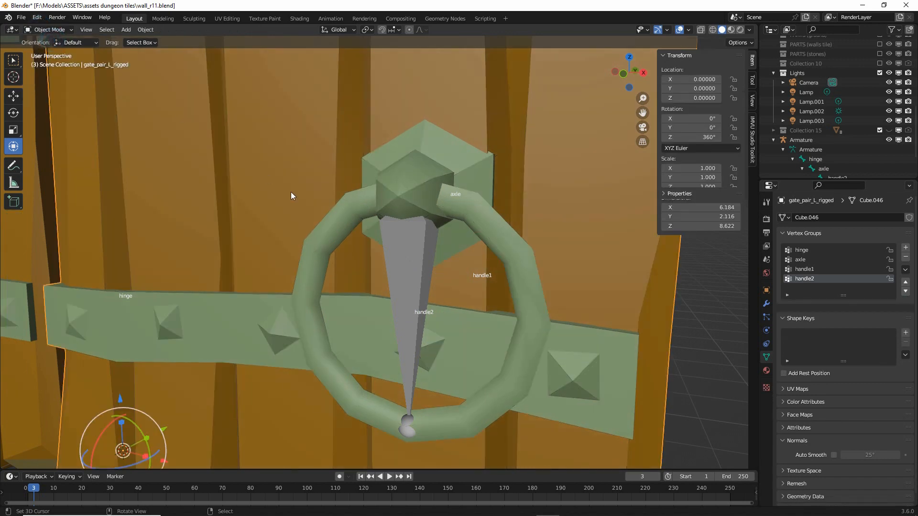
click(409, 260)
click(50, 31)
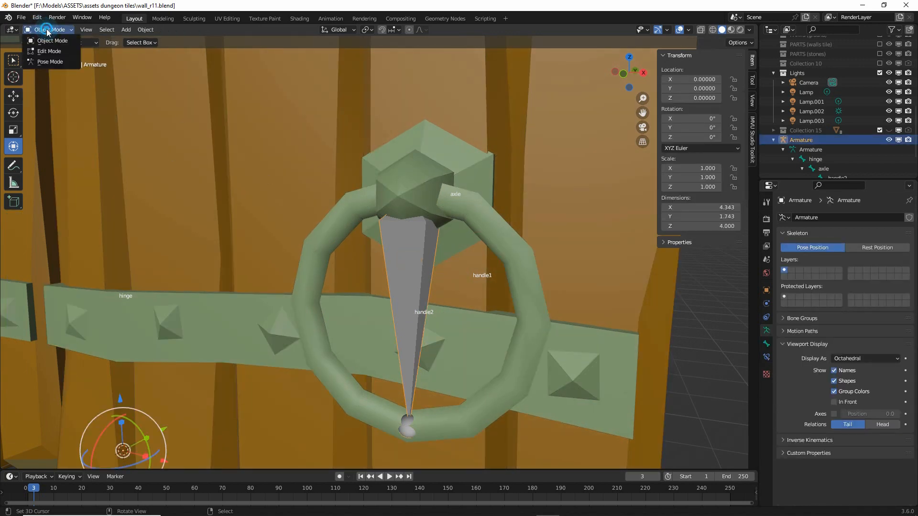
click(47, 60)
click(409, 276)
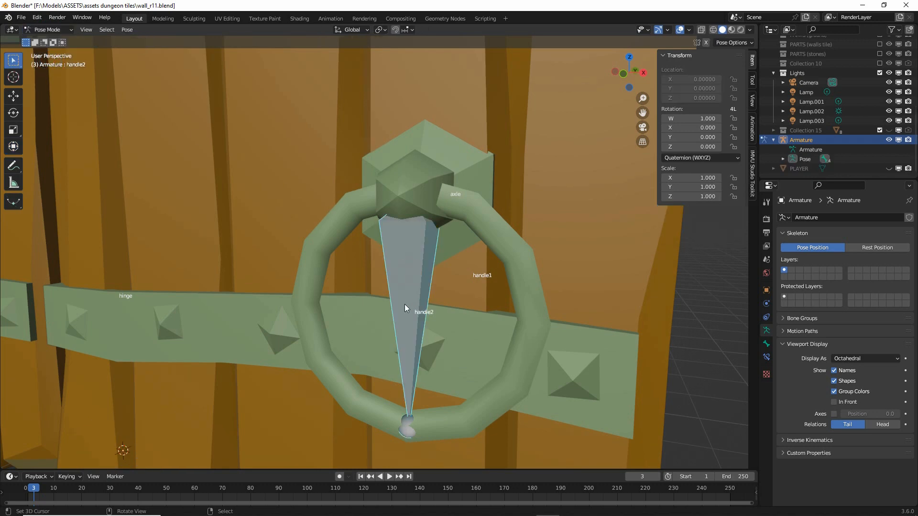
key(r)
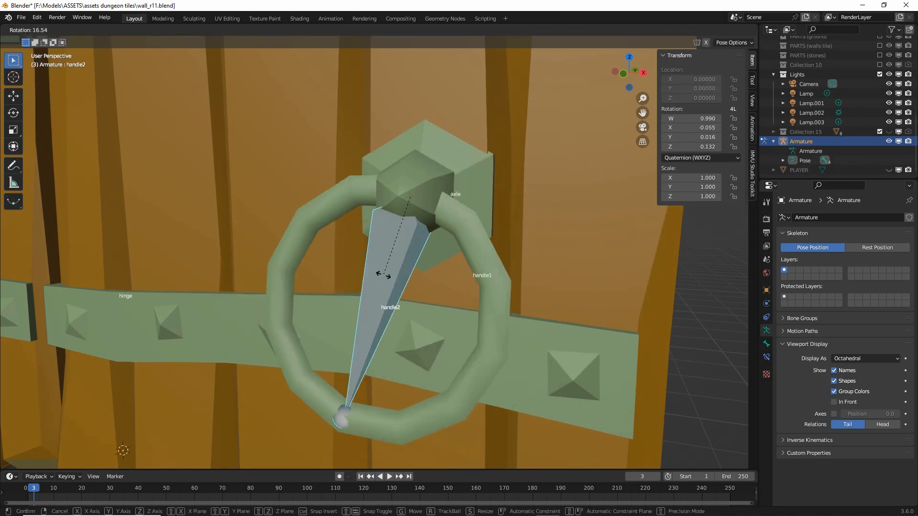
right_click(380, 274)
Test-rotate the handle1 bone on the gate's opposite side and cancel the rotation.
middle_drag(401, 274, 359, 257)
click(380, 256)
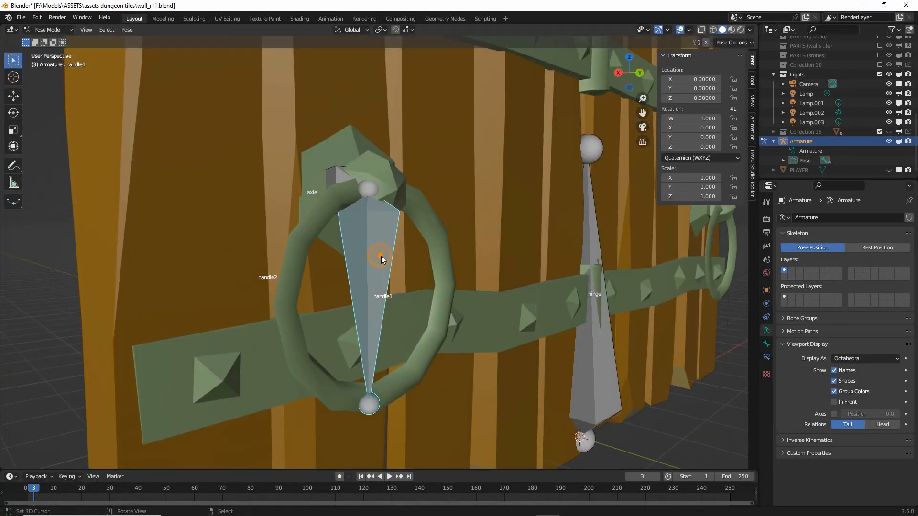
key(r)
right_click(395, 271)
Examine the handle knobs at the tops of both rings from both sides of the gate.
middle_drag(395, 271, 367, 282)
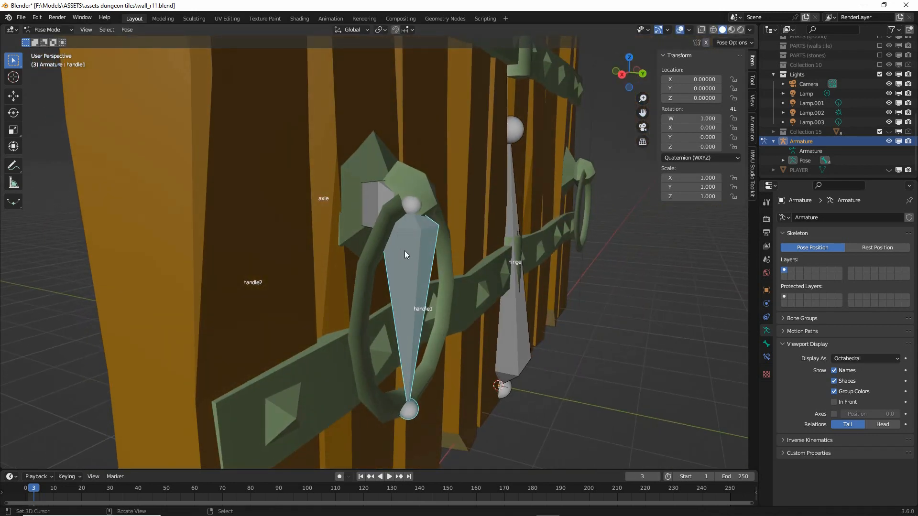
key(ctrl+2)
mouse_move(409, 164)
mouse_down()
mouse_move(370, 235)
mouse_move(393, 164)
mouse_up()
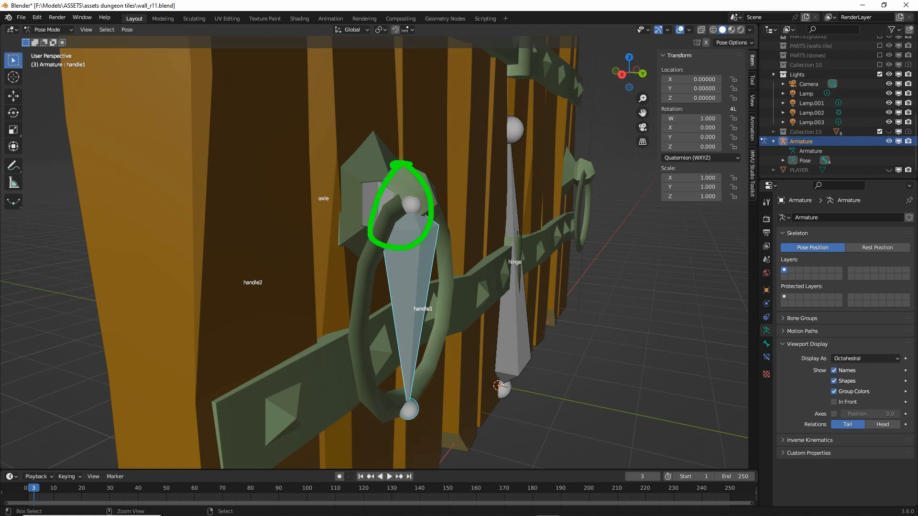
mouse_move(343, 270)
middle_down()
mouse_move(367, 286)
mouse_move(395, 282)
middle_up()
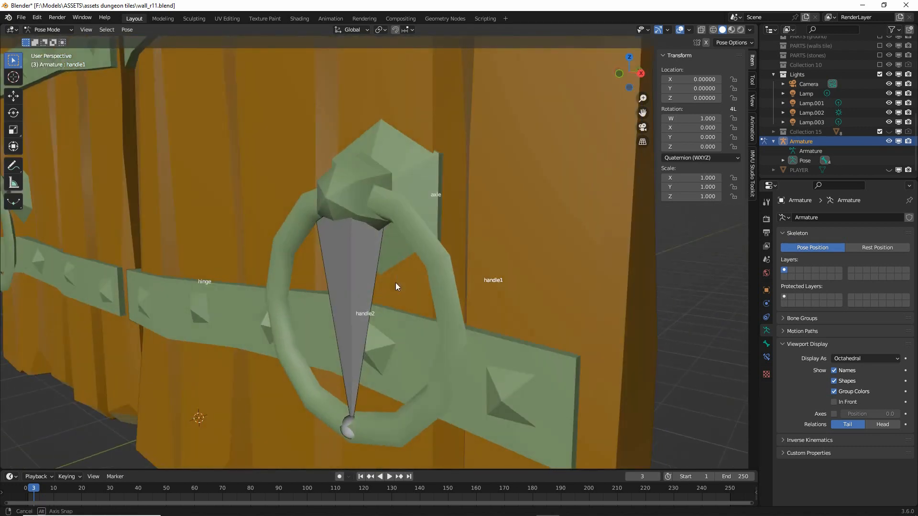
drag(349, 158, 353, 157)
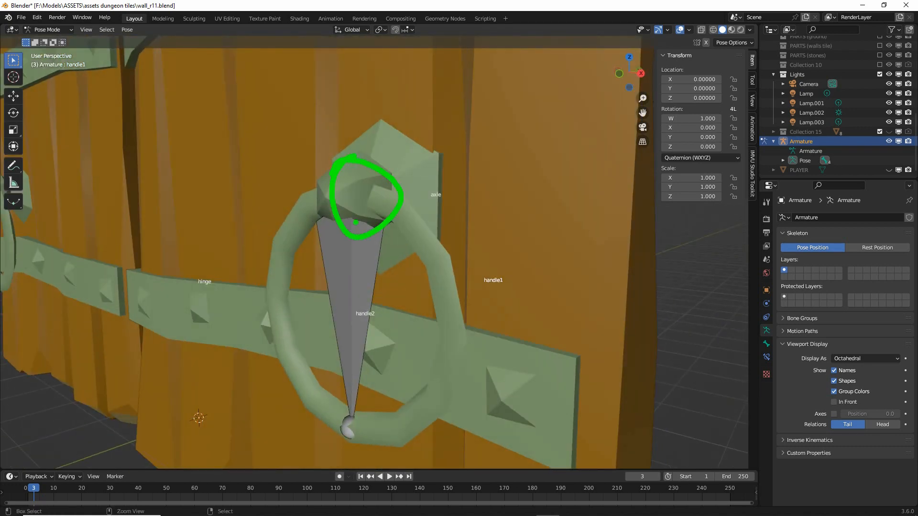
mouse_move(409, 257)
middle_down()
mouse_move(411, 286)
mouse_move(308, 244)
mouse_move(305, 220)
middle_up()
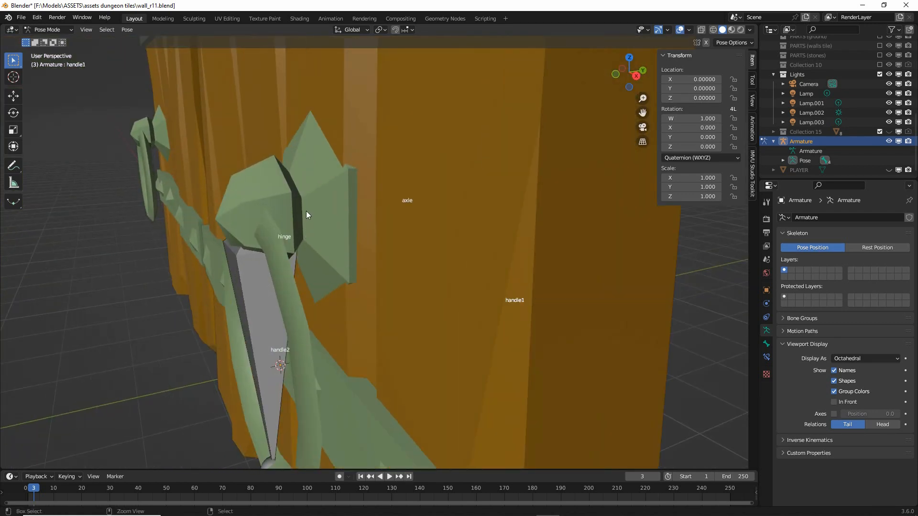
drag(292, 164, 322, 238)
middle_drag(369, 280, 294, 282)
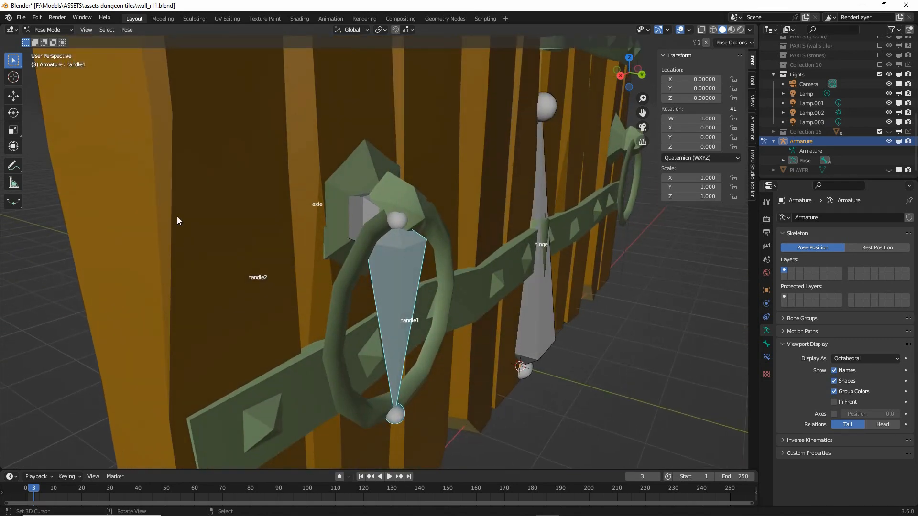
Return to Object Mode and hide the armature in the viewport.
click(52, 29)
click(53, 41)
click(219, 186)
middle_drag(219, 186, 267, 296)
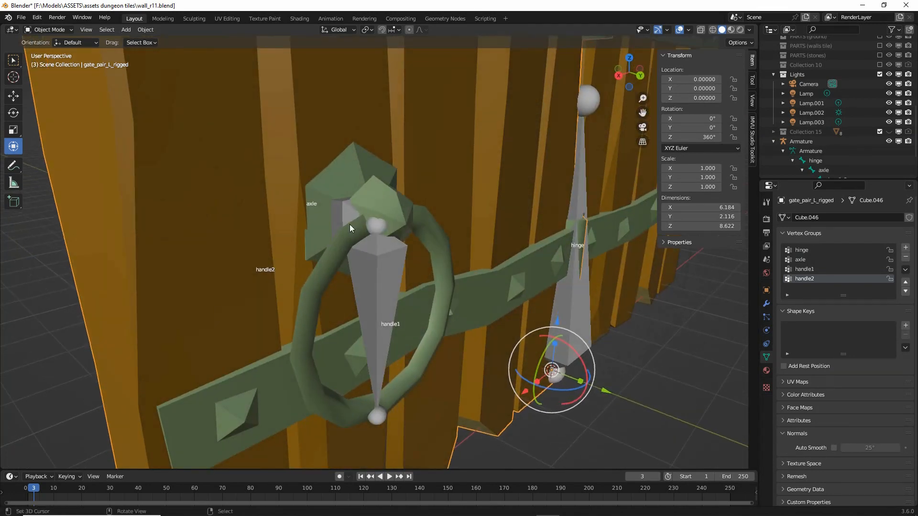
click(391, 271)
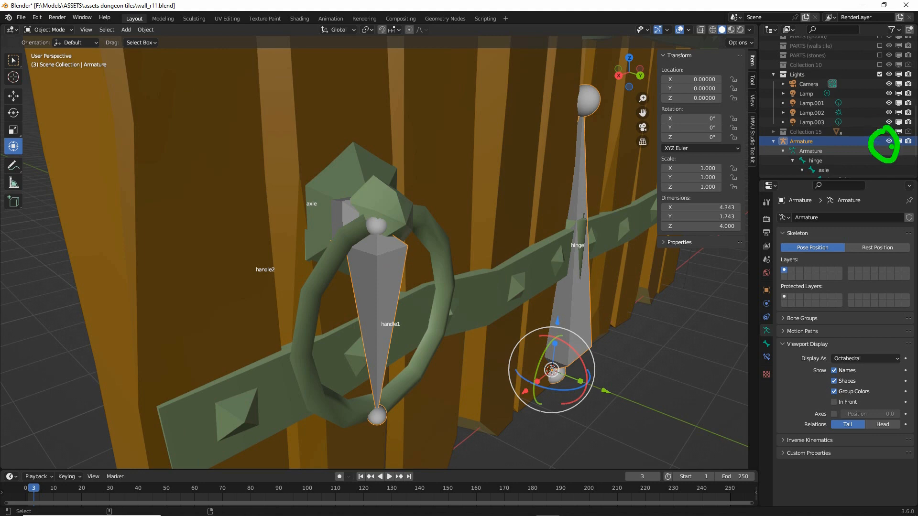
click(889, 141)
Select the gate mesh gate_pair_L_rigged and switch it to Edit Mode.
middle_drag(375, 308, 405, 300)
right_click(428, 198)
scroll(416, 263, up, 1)
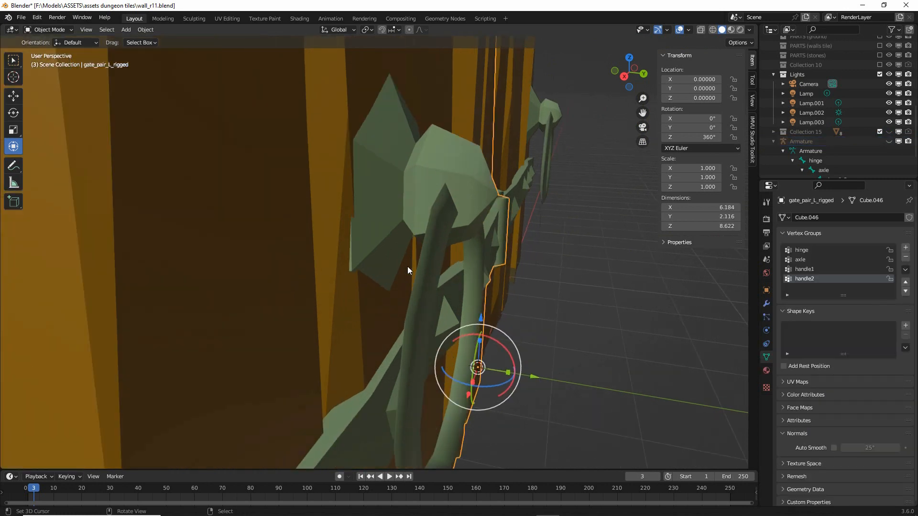
click(47, 30)
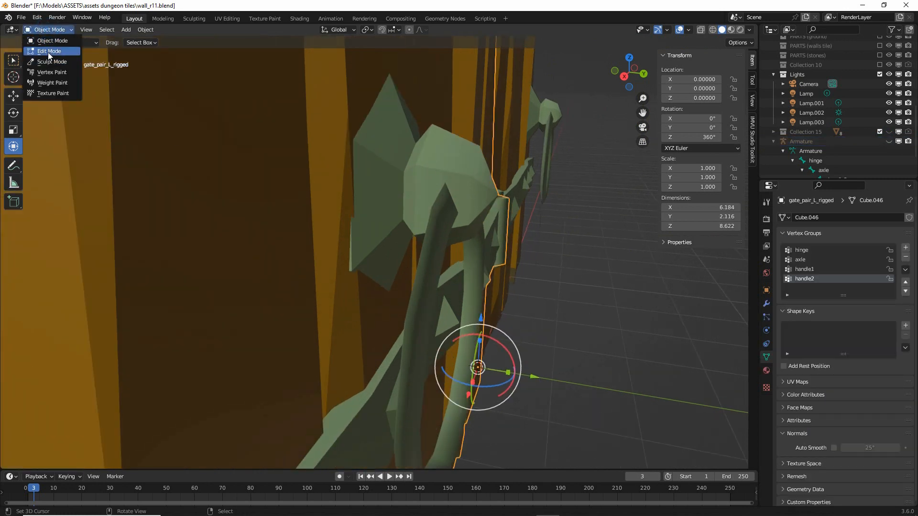
click(47, 50)
scroll(318, 270, up, 2)
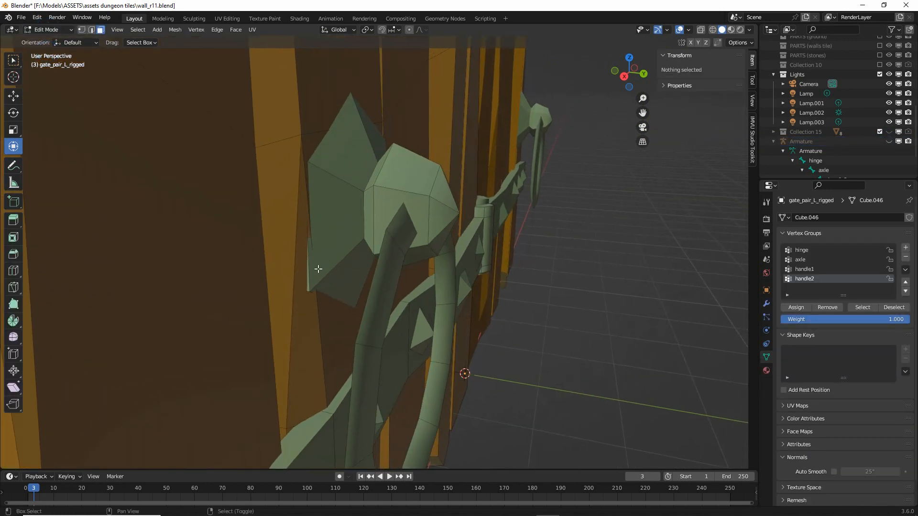
Select the faces on one side of the faceted handle knob above the ring.
mouse_move(318, 269)
middle_down()
mouse_move(344, 266)
mouse_move(334, 269)
middle_up()
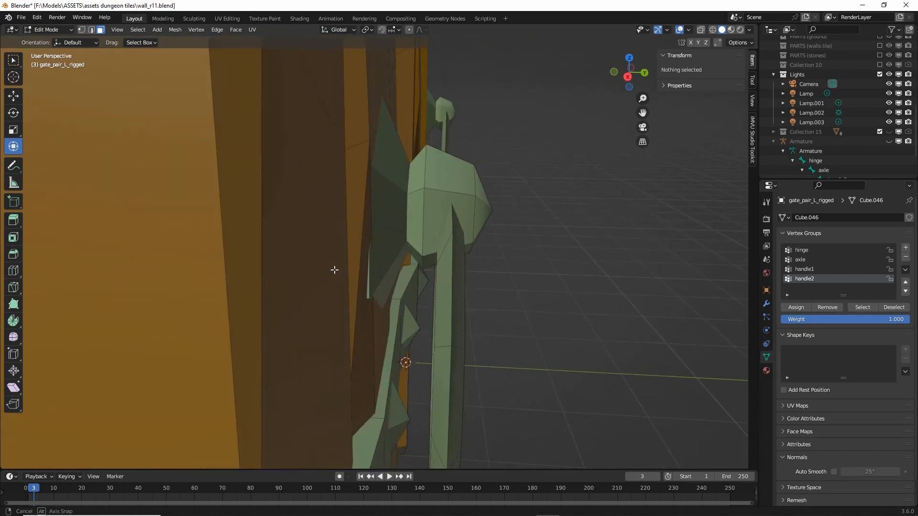
right_click(414, 183)
shift+right_click(449, 174)
shift+right_click(481, 194)
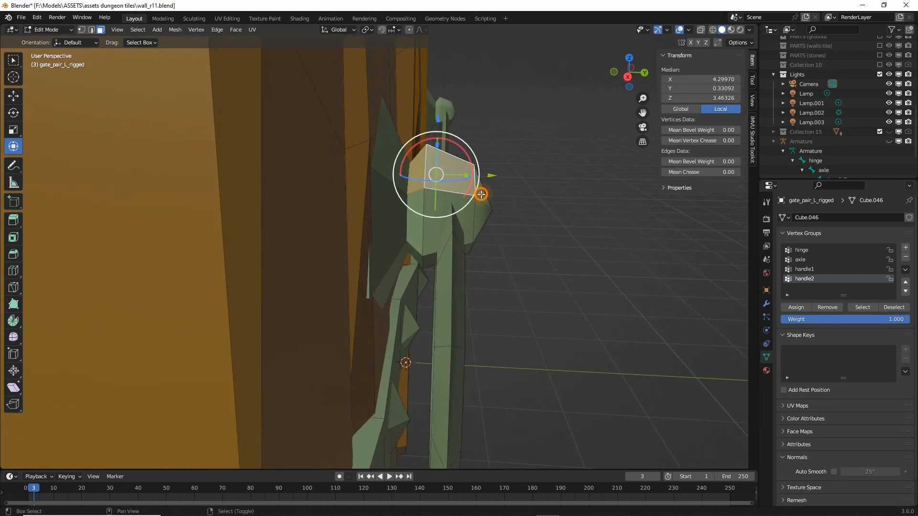
shift+right_click(480, 216)
shift+right_click(436, 207)
shift+right_click(416, 215)
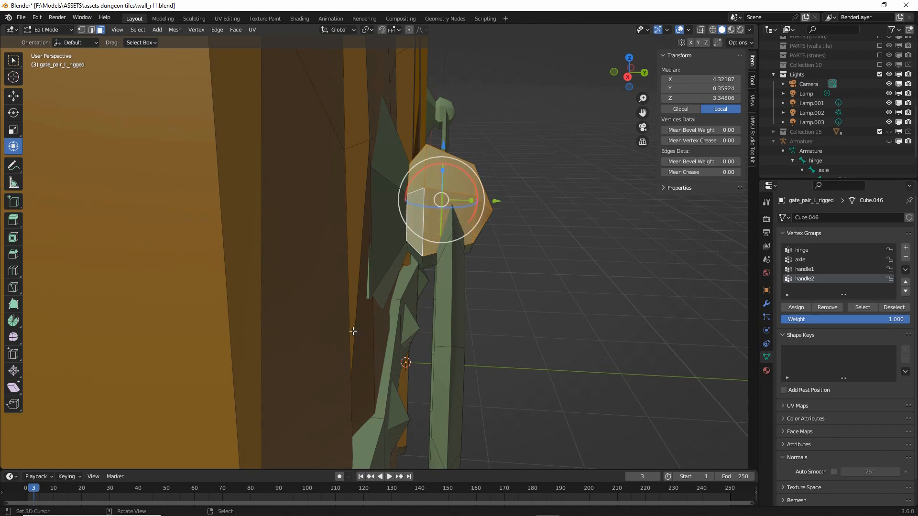
Add the underside, front and remaining side faces of the handle knob to the selection.
middle_drag(355, 331, 377, 171)
click(407, 116)
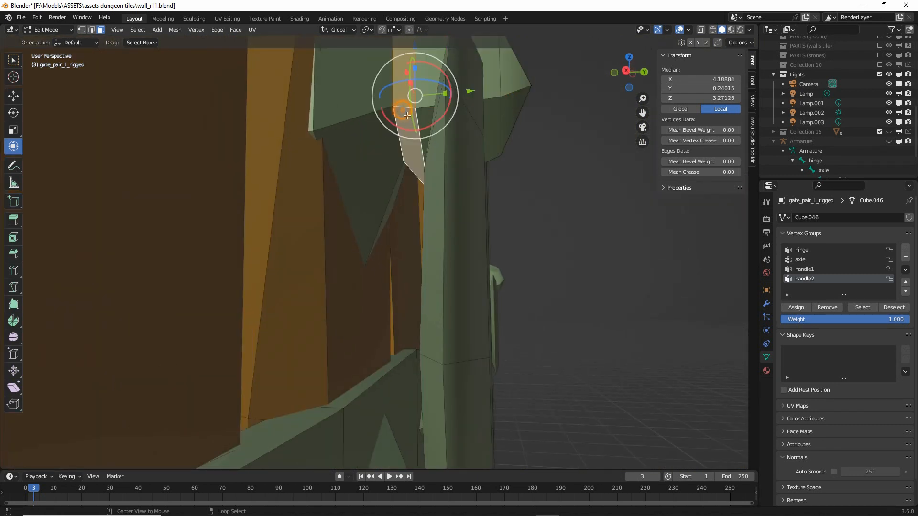
middle_drag(426, 109, 430, 176)
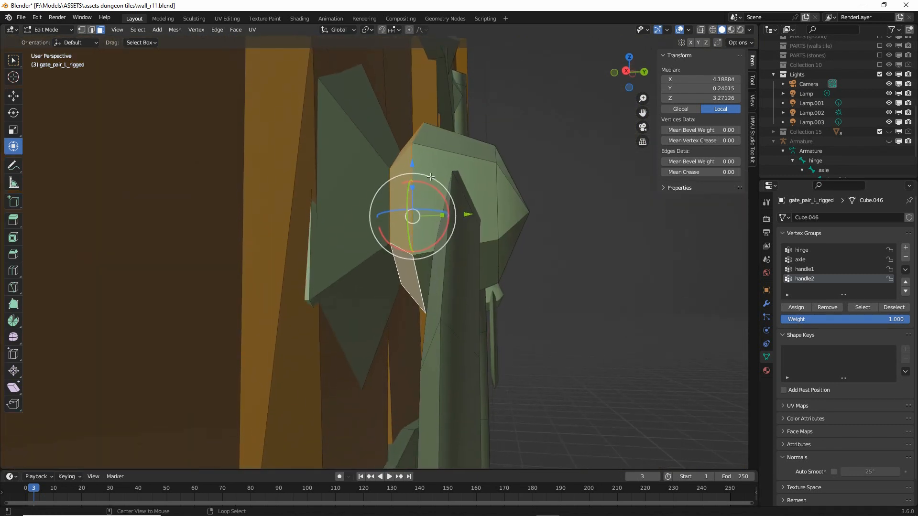
alt+shift+right_click(438, 153)
middle_drag(502, 250, 442, 251)
shift+click(333, 204)
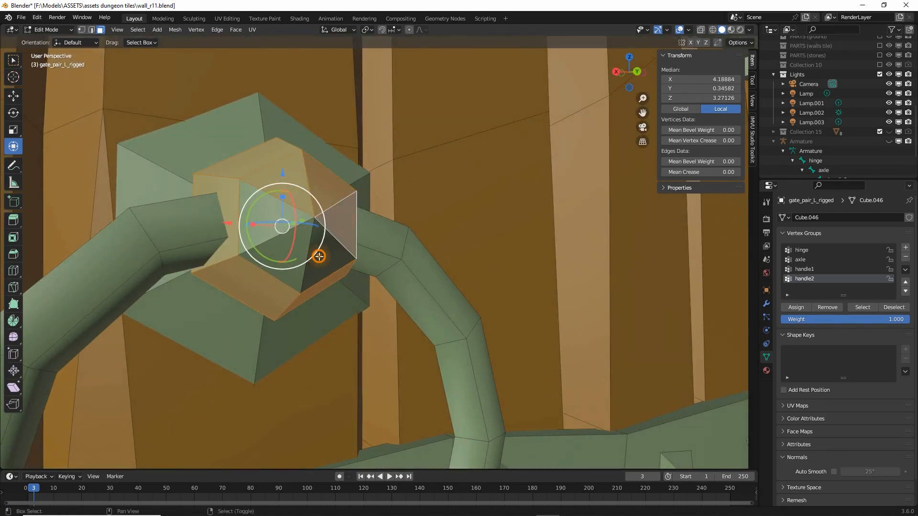
shift+right_click(270, 228)
middle_drag(280, 272, 363, 283)
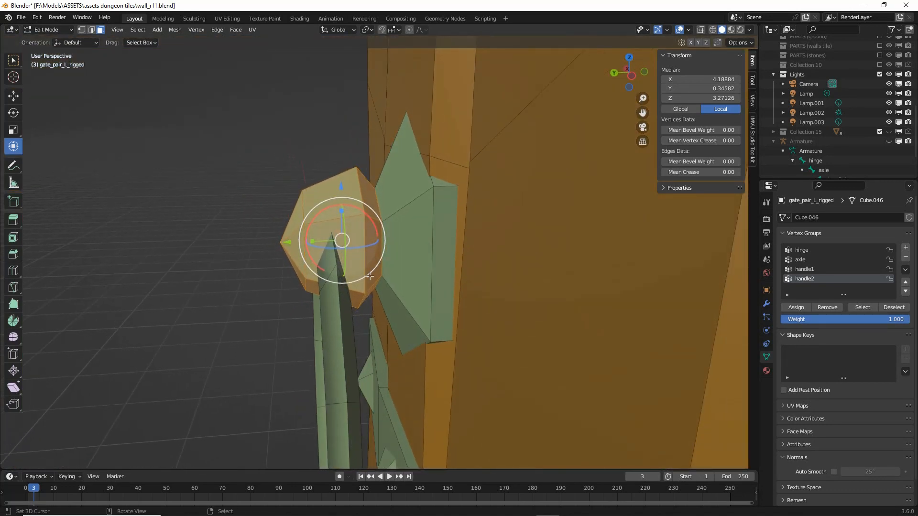
Split the selected knob faces off from the connected base plate on the gate.
key(g)
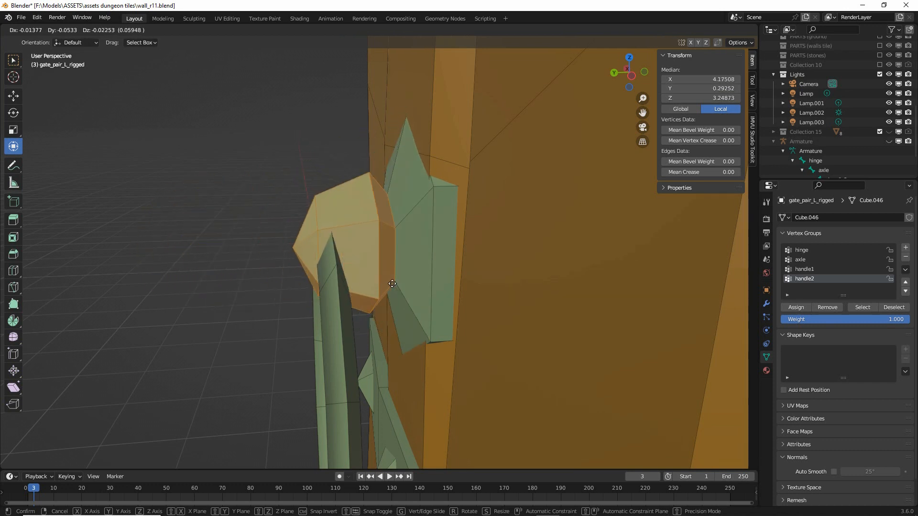
right_click(333, 265)
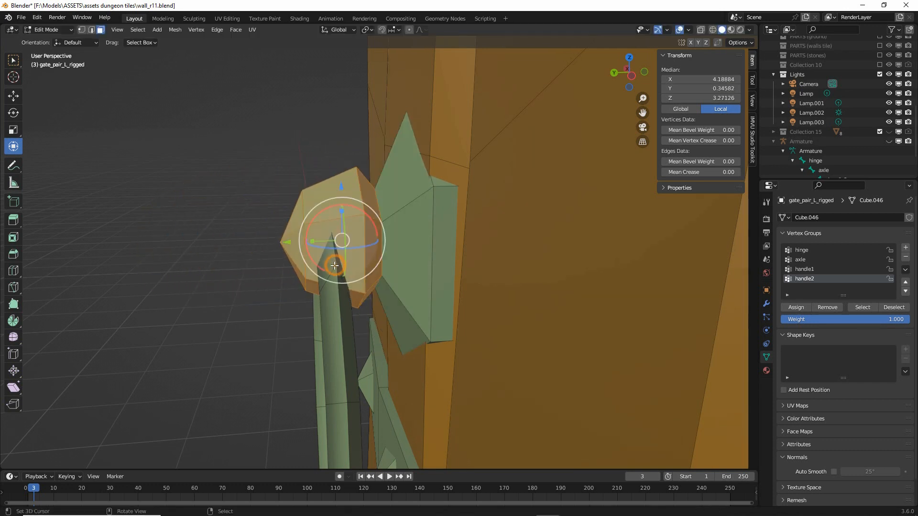
click(176, 30)
mouse_move(185, 107)
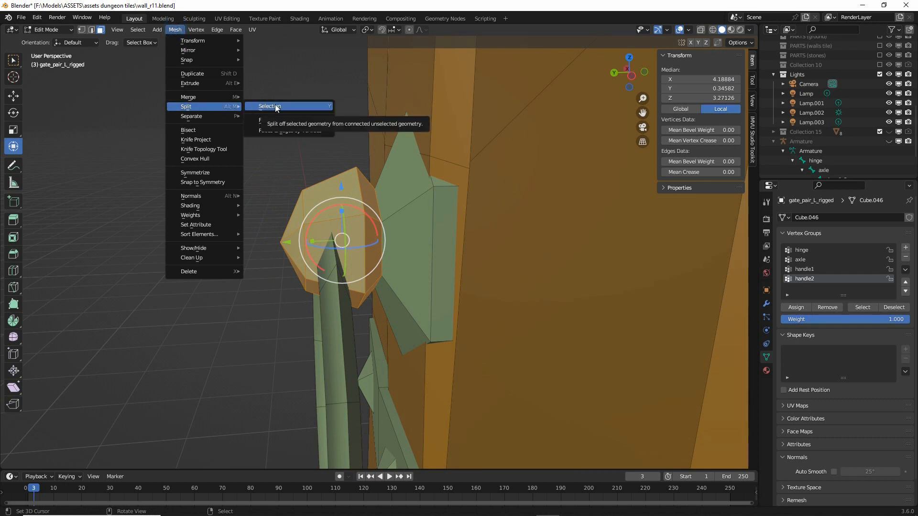
drag(257, 114, 293, 114)
drag(181, 114, 201, 113)
drag(169, 38, 187, 40)
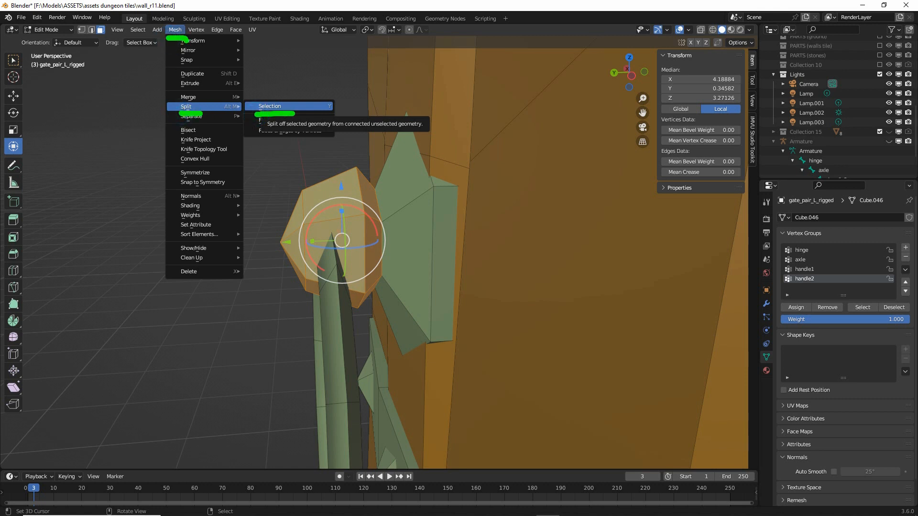
mouse_move(349, 167)
mouse_down()
mouse_move(280, 185)
mouse_move(378, 269)
mouse_move(352, 144)
mouse_move(369, 280)
mouse_move(476, 162)
mouse_move(407, 107)
mouse_up()
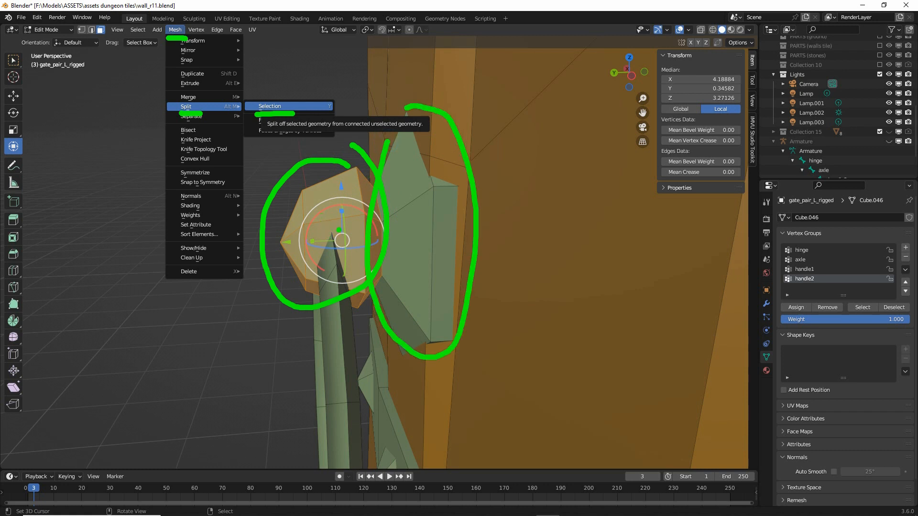
key(Escape)
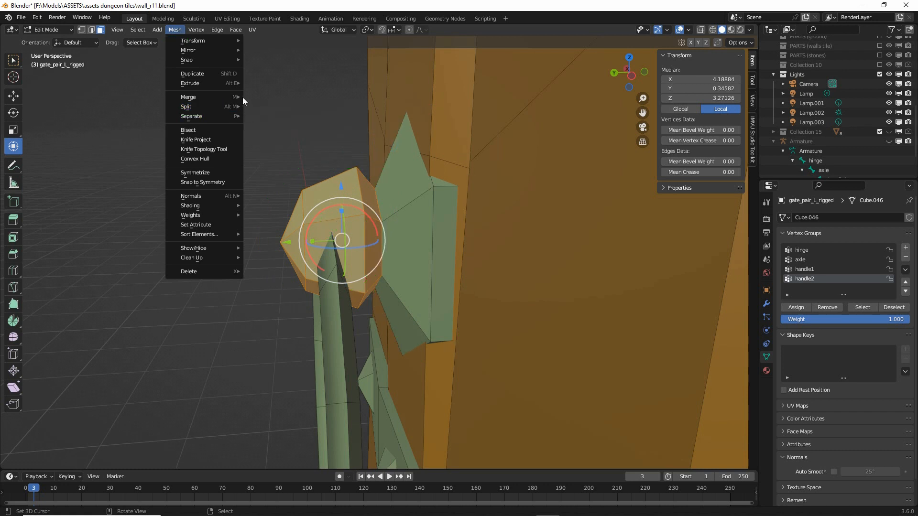
mouse_move(202, 109)
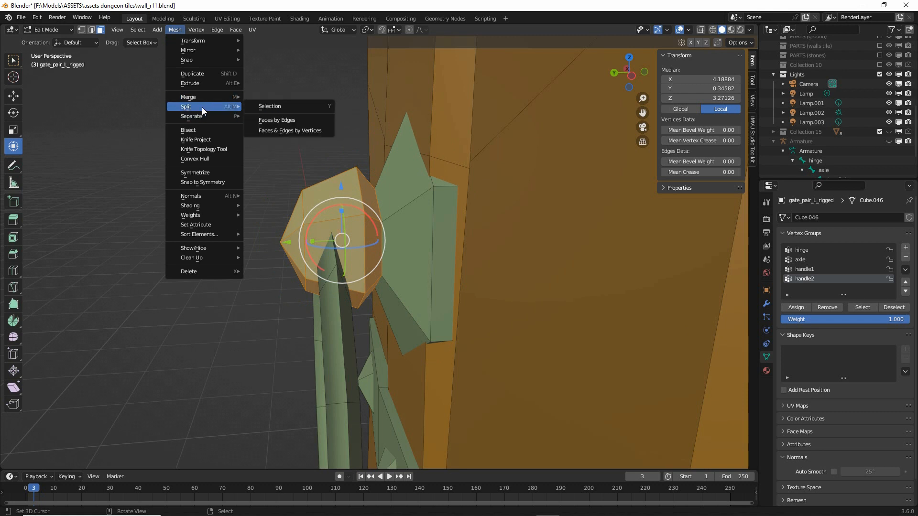
click(273, 107)
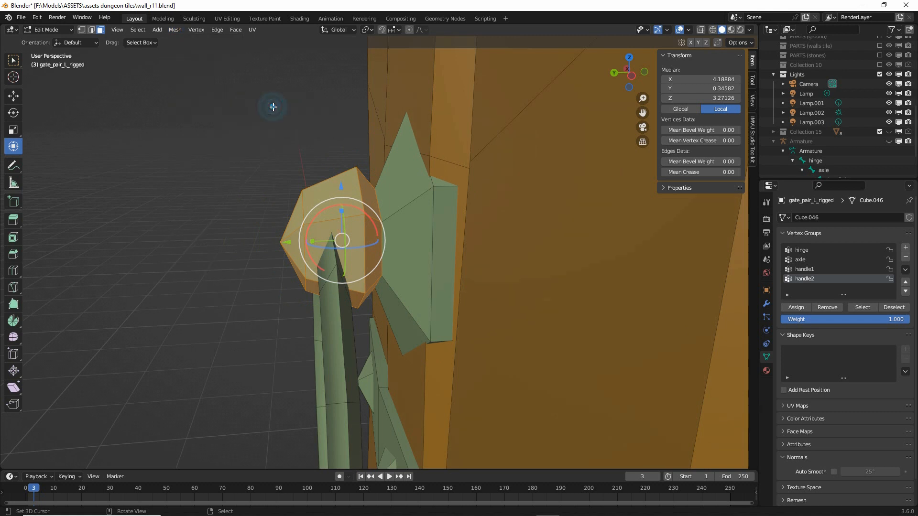
Move the split knob 1 m along the Y axis, away from the gate.
key(g)
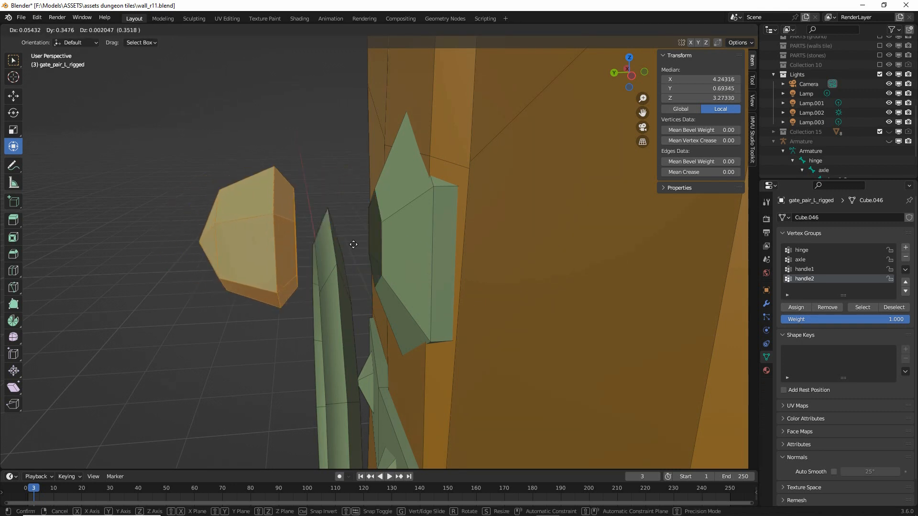
click(316, 242)
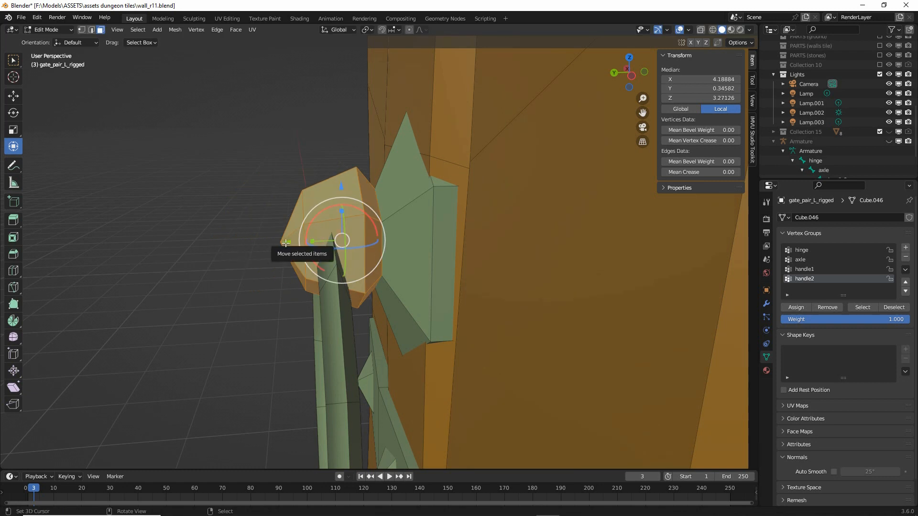
drag(286, 243, 95, 235)
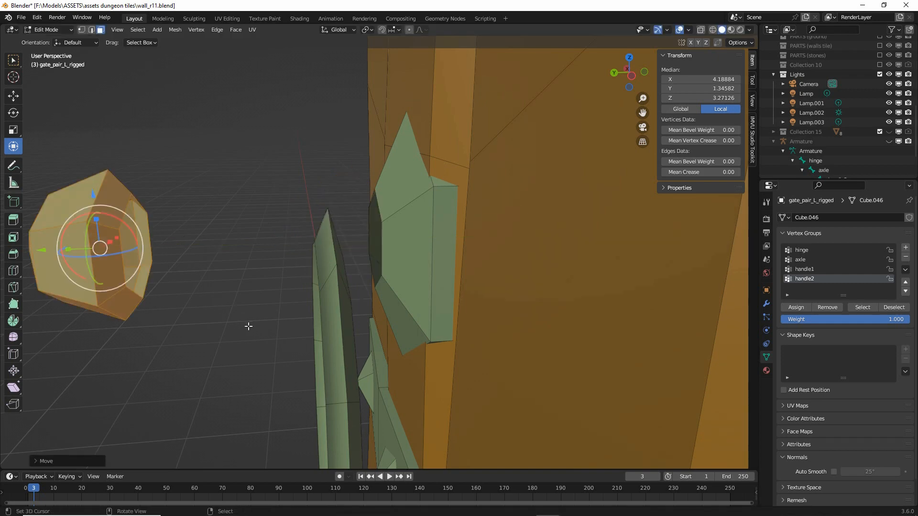
Examine the opening in the base plate at the place where the knob was attached.
middle_drag(248, 326, 270, 332)
scroll(271, 331, up, 2)
shift+middle_drag(325, 258, 369, 267)
scroll(380, 287, up, 2)
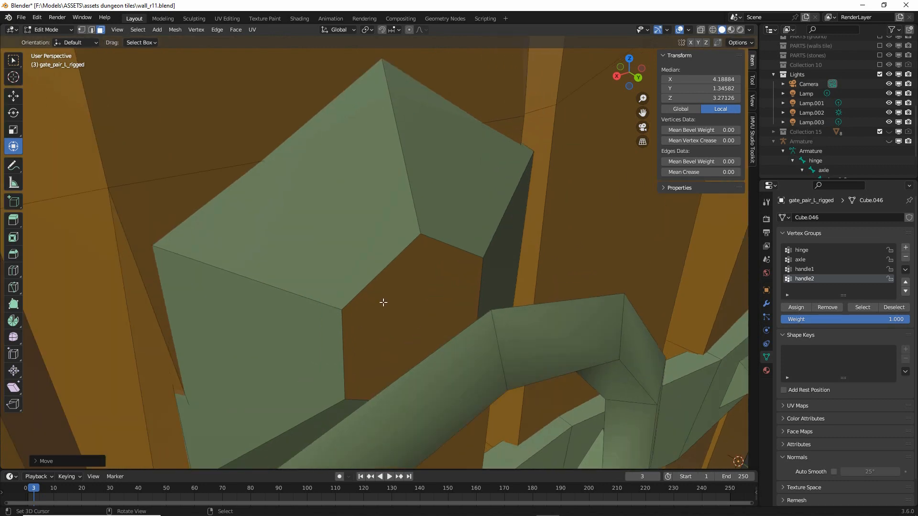
shift+middle_drag(384, 303, 340, 267)
scroll(342, 269, down, 4)
scroll(343, 270, down, 2)
middle_drag(426, 307, 412, 301)
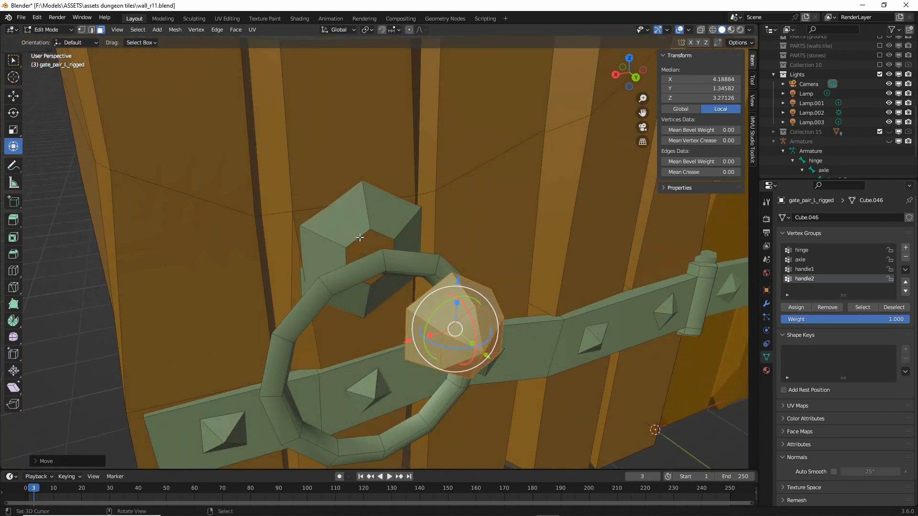
scroll(378, 233, up, 3)
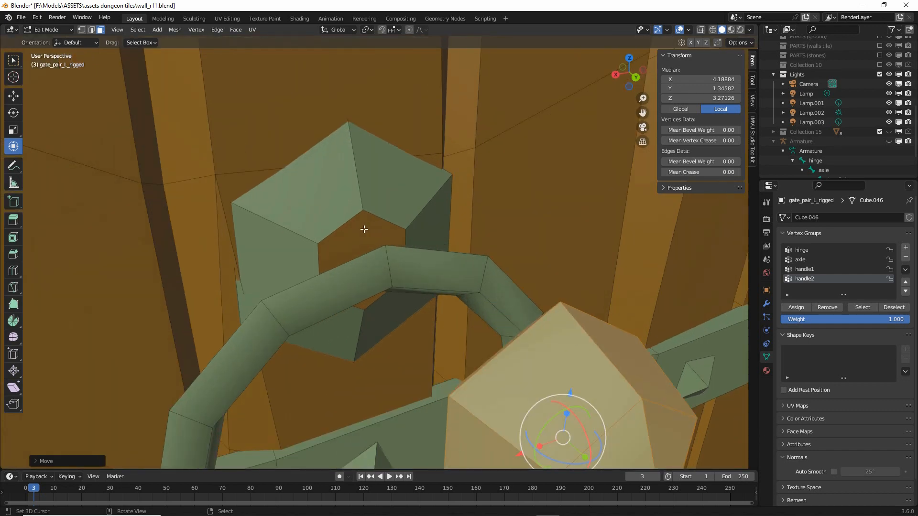
mouse_move(366, 213)
mouse_down()
mouse_move(318, 287)
mouse_move(407, 257)
mouse_move(358, 213)
mouse_up()
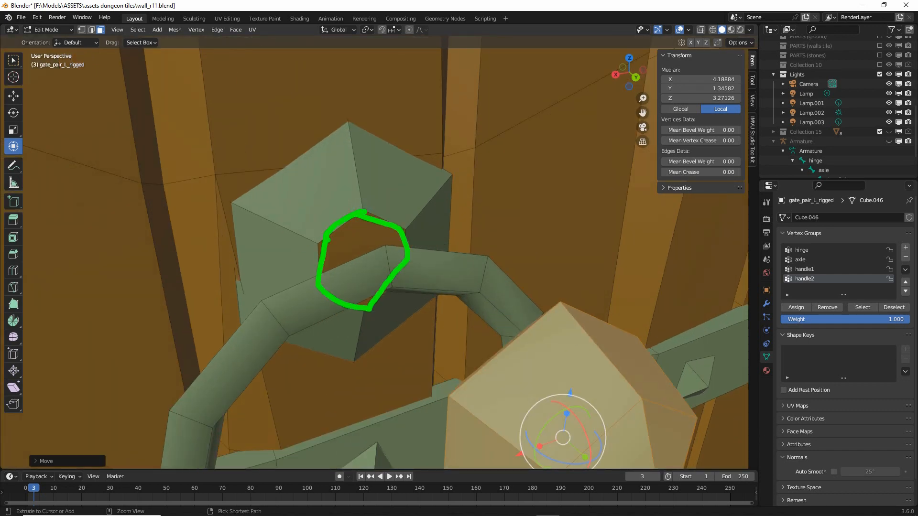
mouse_move(327, 240)
mouse_down()
mouse_move(365, 211)
mouse_move(386, 225)
mouse_move(373, 304)
mouse_move(363, 236)
mouse_up()
key(Escape)
Examine the back side of the detached knob that faces the gate.
mouse_move(318, 278)
middle_down()
mouse_move(369, 287)
mouse_move(338, 281)
mouse_move(410, 271)
mouse_move(432, 282)
mouse_move(342, 279)
mouse_move(364, 296)
mouse_move(430, 295)
middle_up()
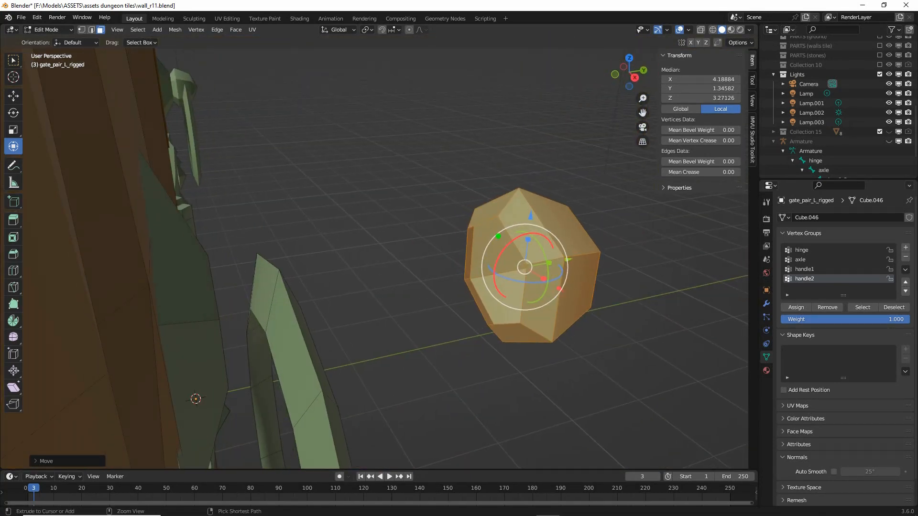
mouse_move(460, 295)
mouse_down()
mouse_move(484, 220)
mouse_move(457, 233)
mouse_up()
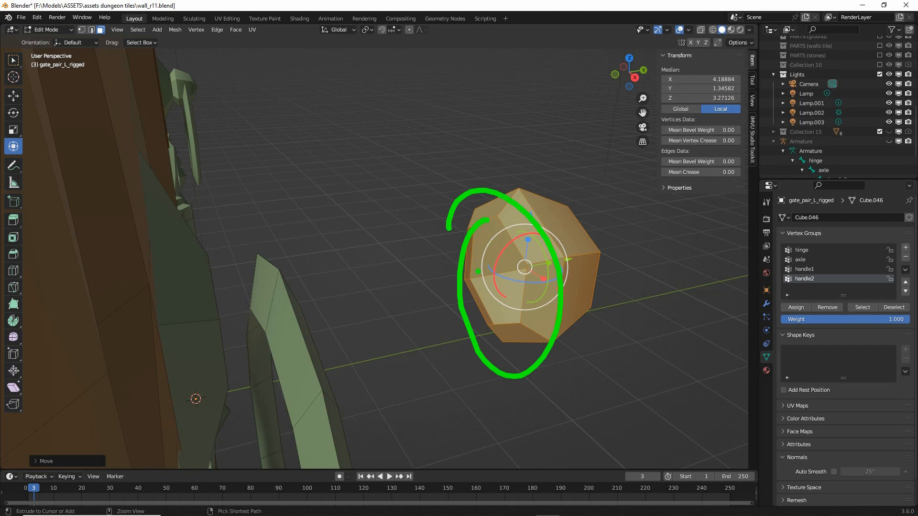
drag(194, 250, 387, 248)
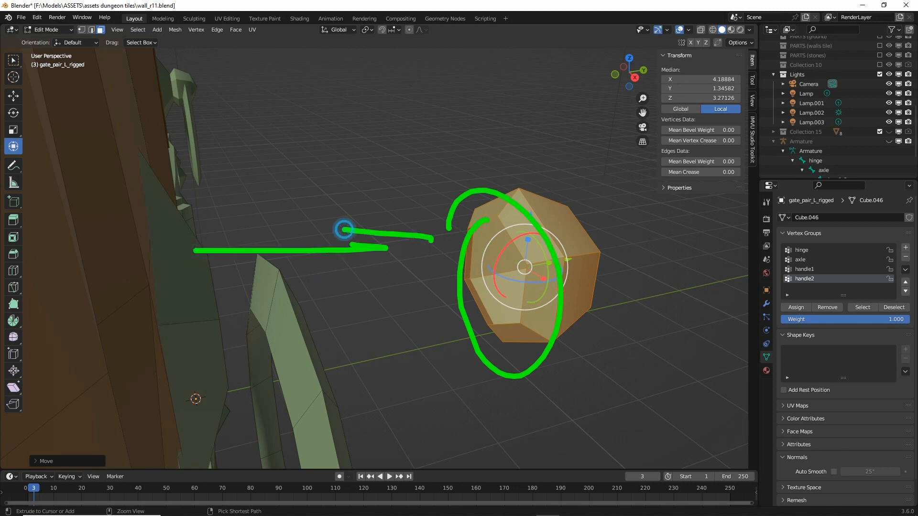
drag(342, 229, 344, 308)
drag(493, 79, 311, 181)
mouse_move(314, 139)
mouse_down()
mouse_move(260, 233)
mouse_move(375, 209)
mouse_up()
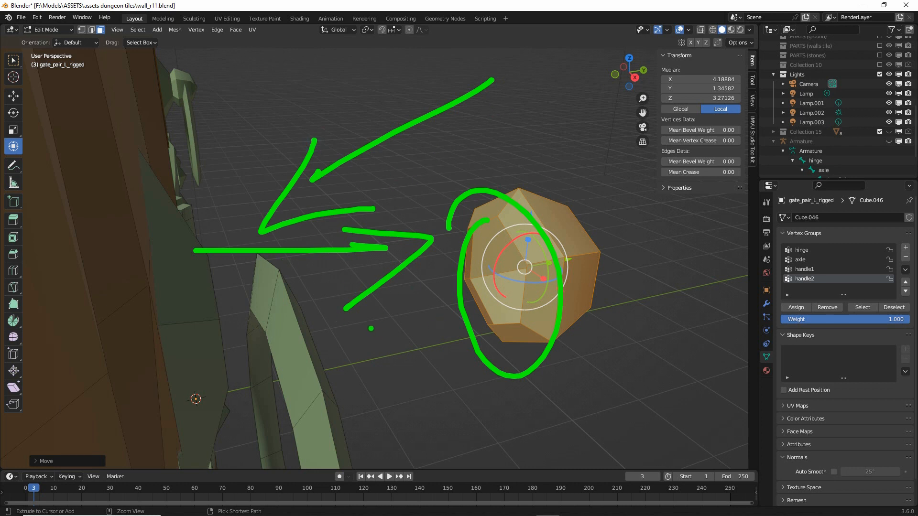
key(Escape)
mouse_move(478, 215)
mouse_down()
mouse_move(464, 308)
mouse_move(518, 331)
mouse_up()
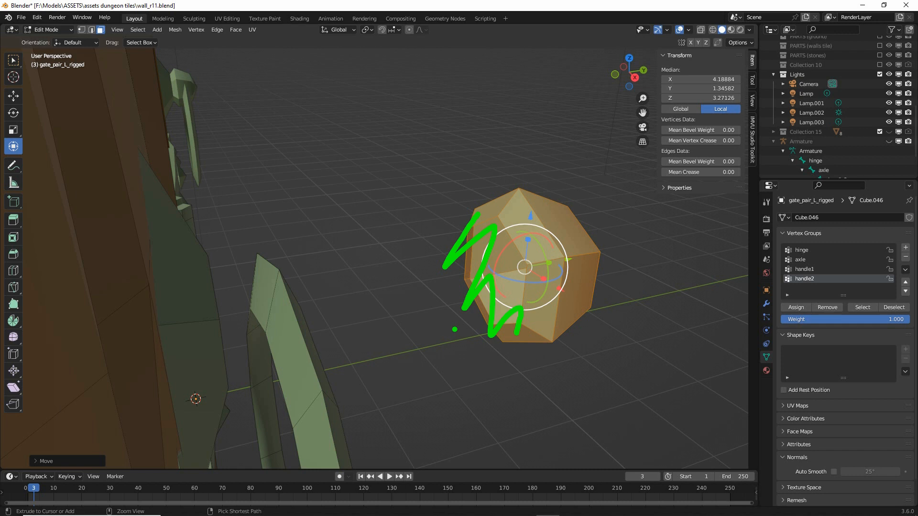
Close the open back of the detached knob with a new face built from its boundary edge loop.
scroll(434, 333, up, 2)
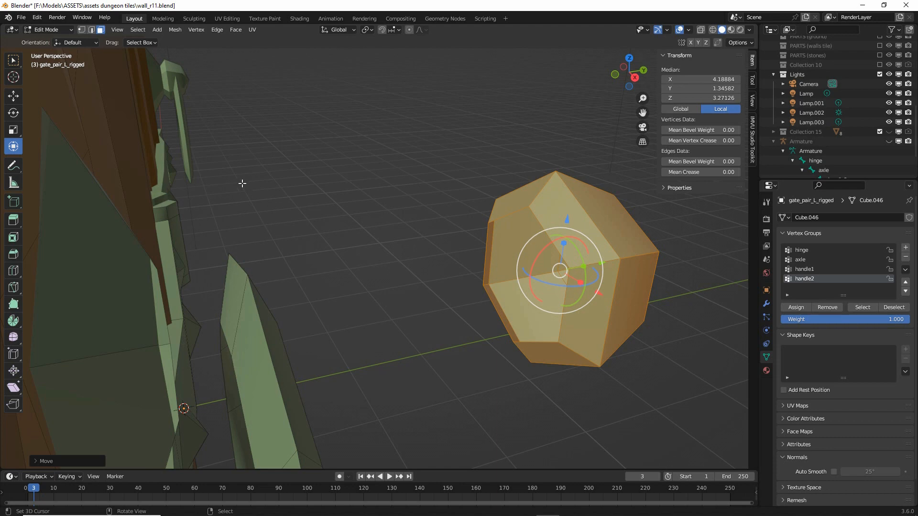
mouse_move(90, 42)
mouse_down()
mouse_move(90, 82)
mouse_move(86, 46)
mouse_up()
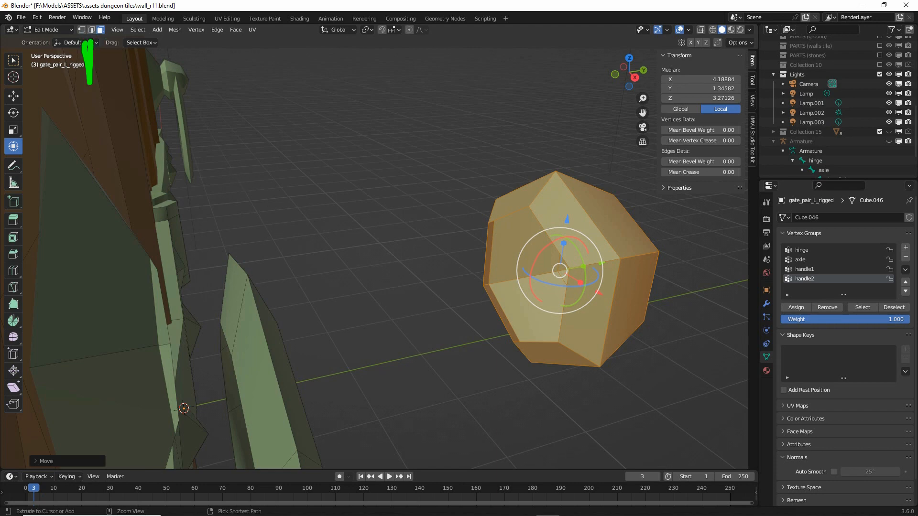
click(91, 30)
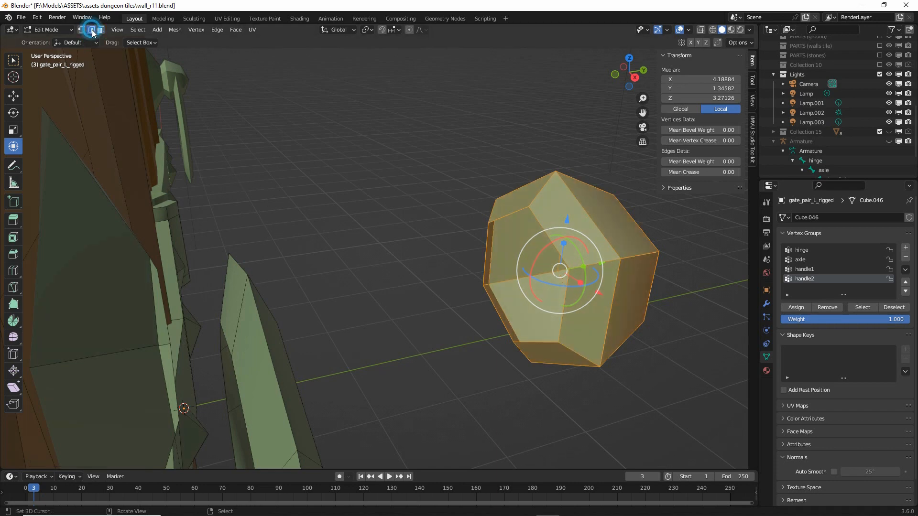
mouse_move(473, 321)
middle_down()
mouse_move(364, 309)
mouse_move(391, 220)
middle_up()
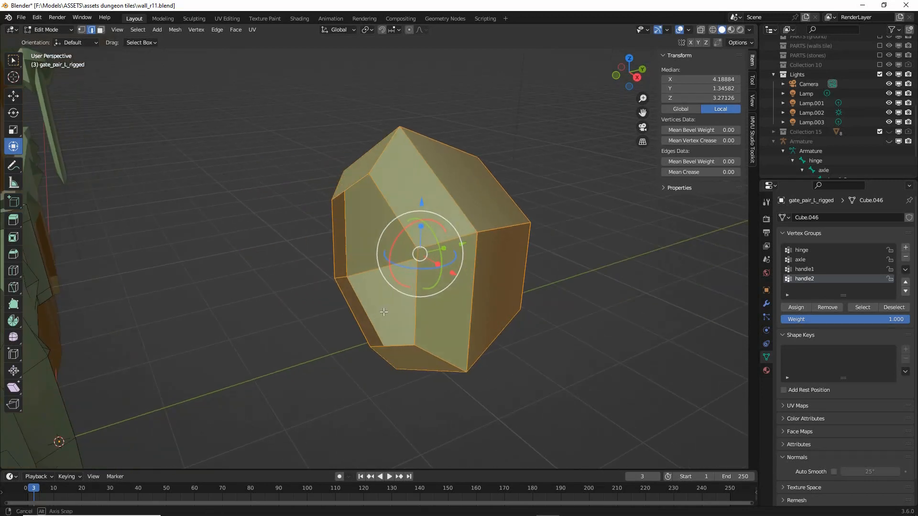
click(392, 218)
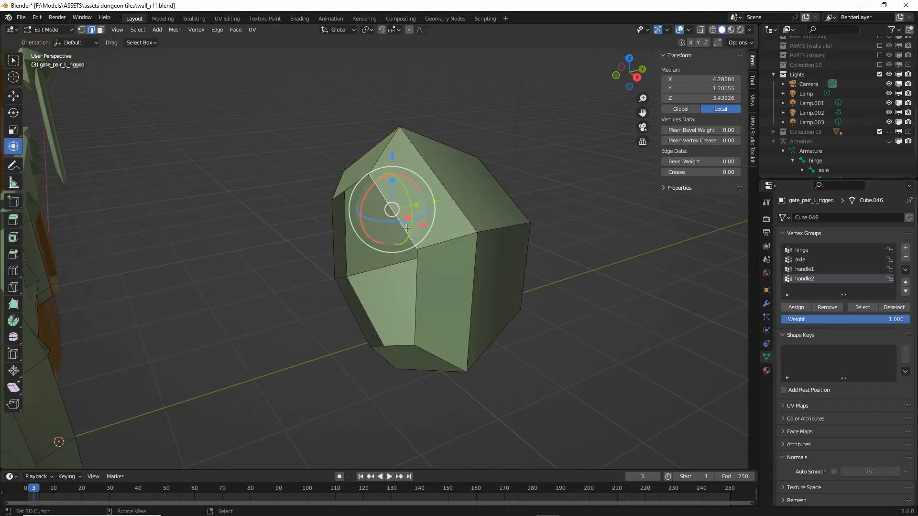
alt+right_click(405, 228)
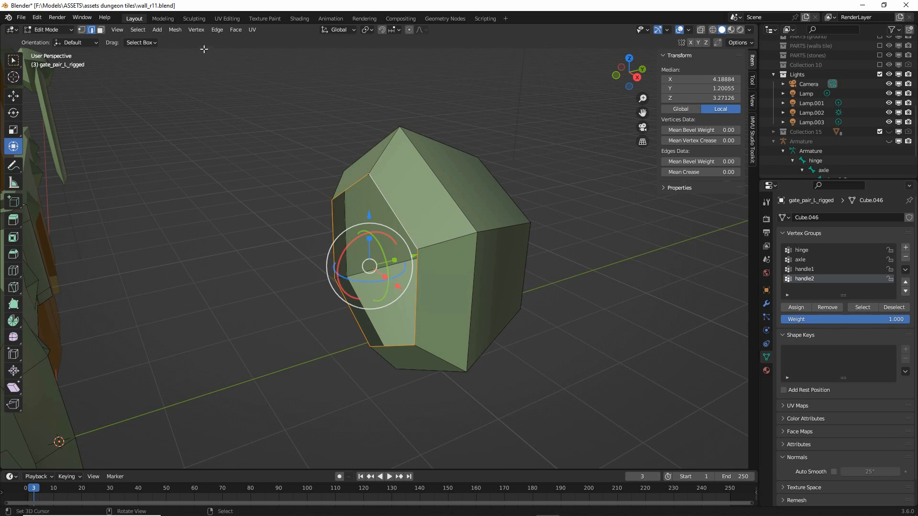
click(196, 30)
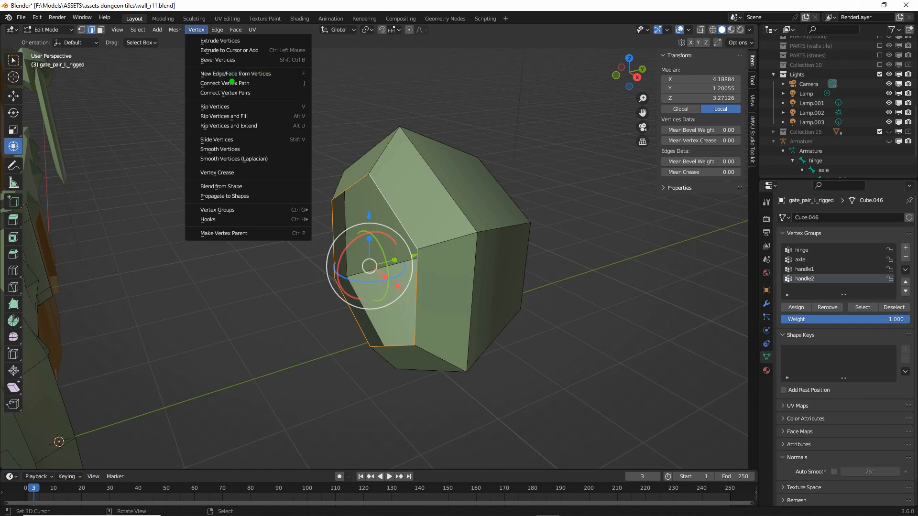
drag(204, 82, 257, 82)
drag(189, 36, 207, 42)
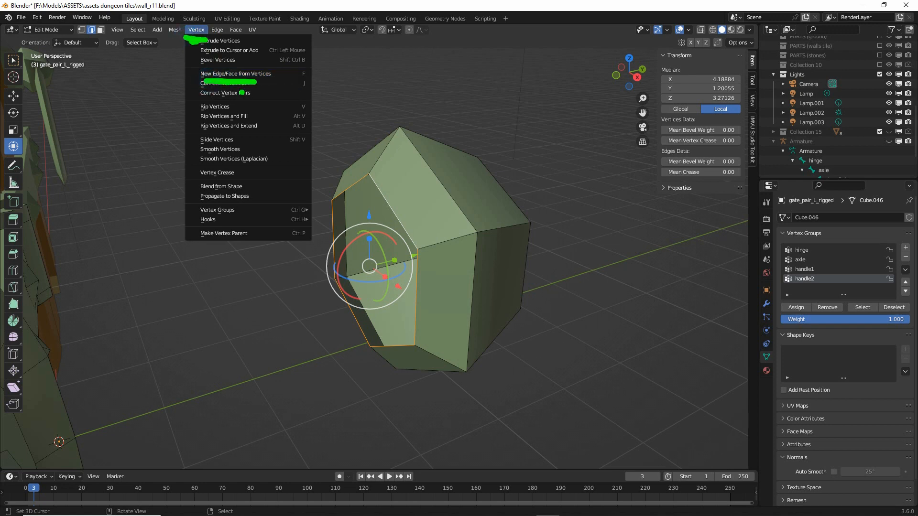
click(220, 74)
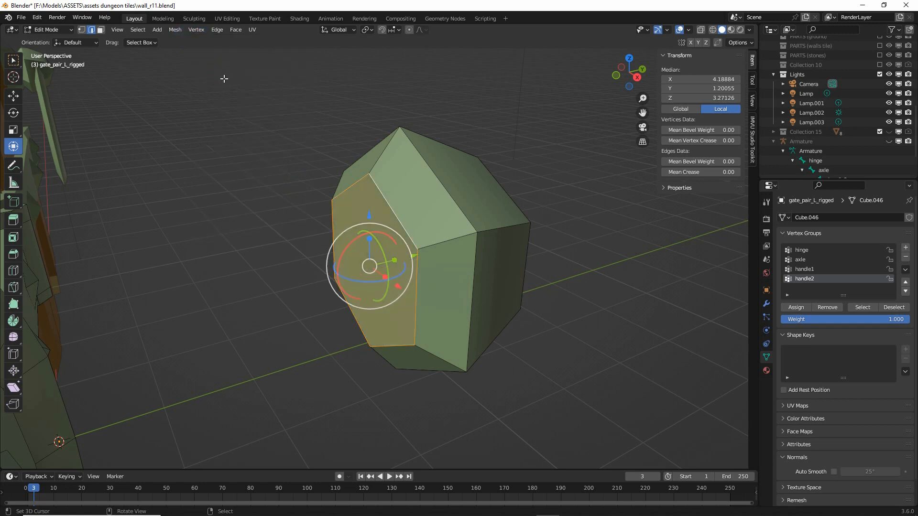
Fill the opening in the knob's base plate with a new face from its boundary edges.
middle_drag(377, 302, 308, 309)
shift+middle_drag(191, 299, 465, 312)
middle_drag(330, 194, 301, 205)
click(240, 182)
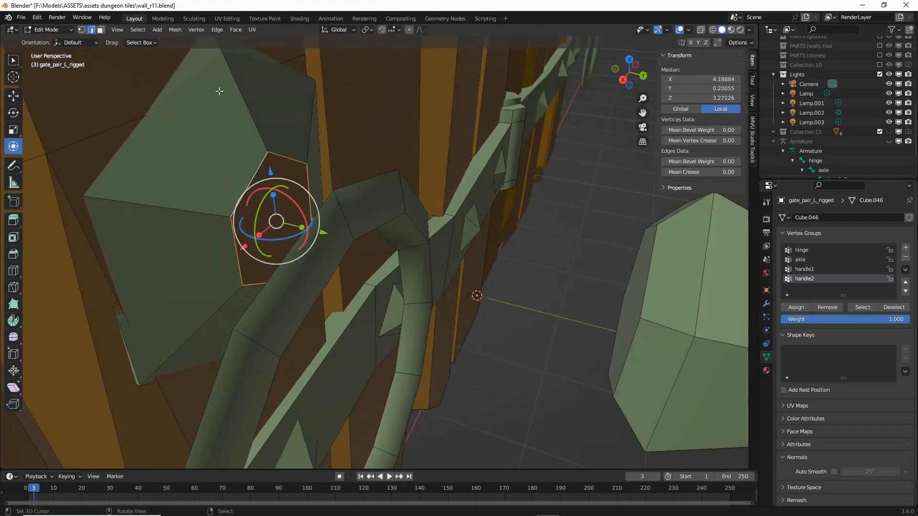
click(196, 30)
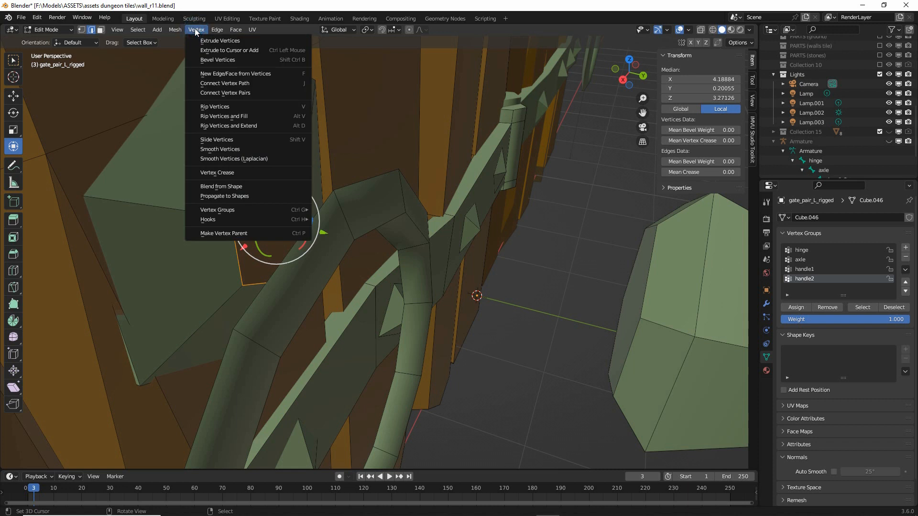
mouse_move(203, 81)
mouse_down()
mouse_move(238, 80)
mouse_move(228, 84)
mouse_up()
drag(215, 52, 195, 40)
click(215, 75)
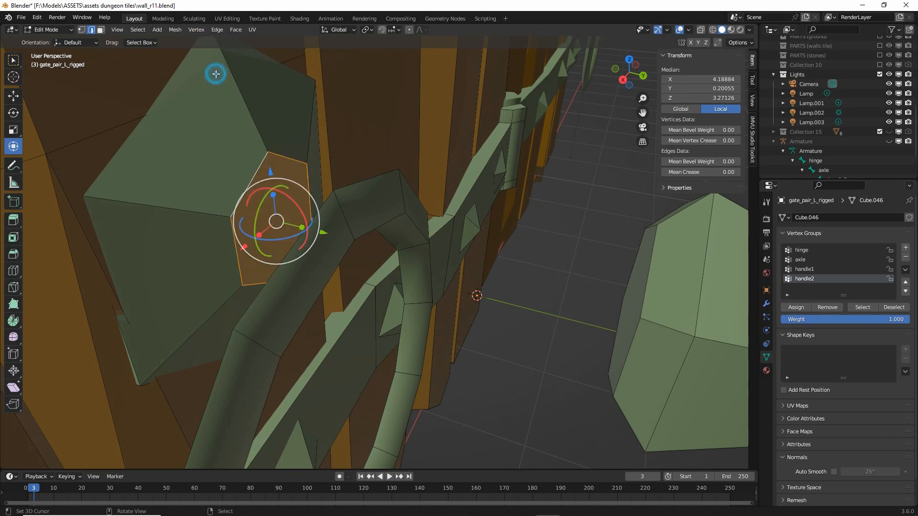
Select all faces of the knob on the opposite side of the gate and split them off from its base plate.
scroll(272, 230, down, 2)
scroll(272, 230, down, 1)
middle_drag(272, 231, 411, 248)
middle_drag(325, 248, 378, 255)
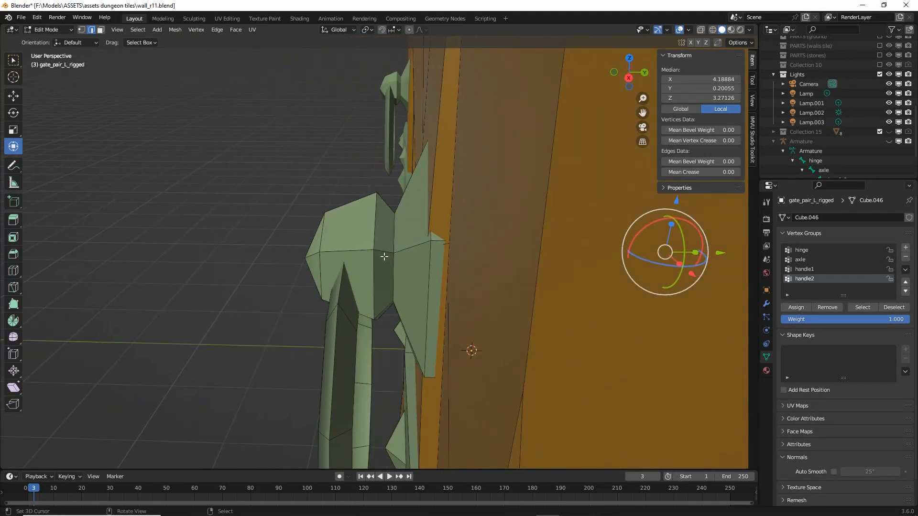
click(100, 29)
alt+click(384, 251)
alt+shift+click(342, 259)
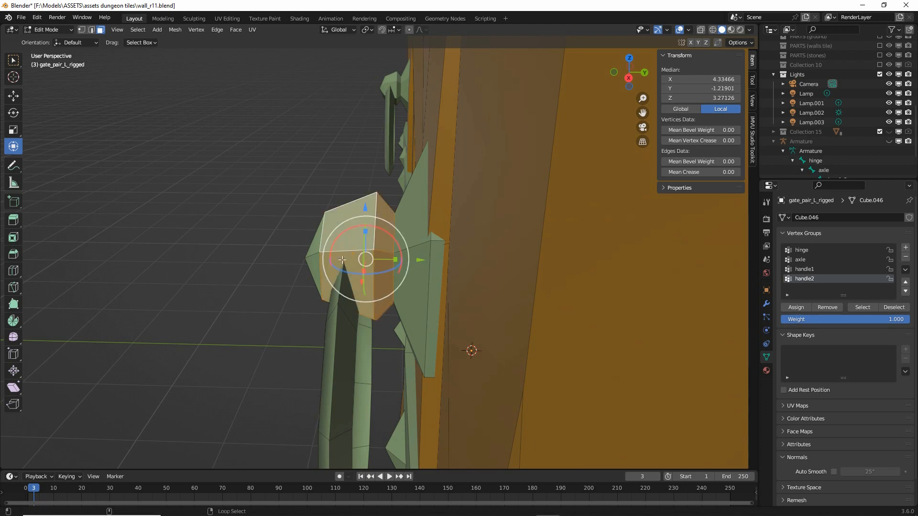
middle_drag(322, 263, 420, 326)
shift+click(410, 234)
shift+click(437, 235)
shift+click(442, 266)
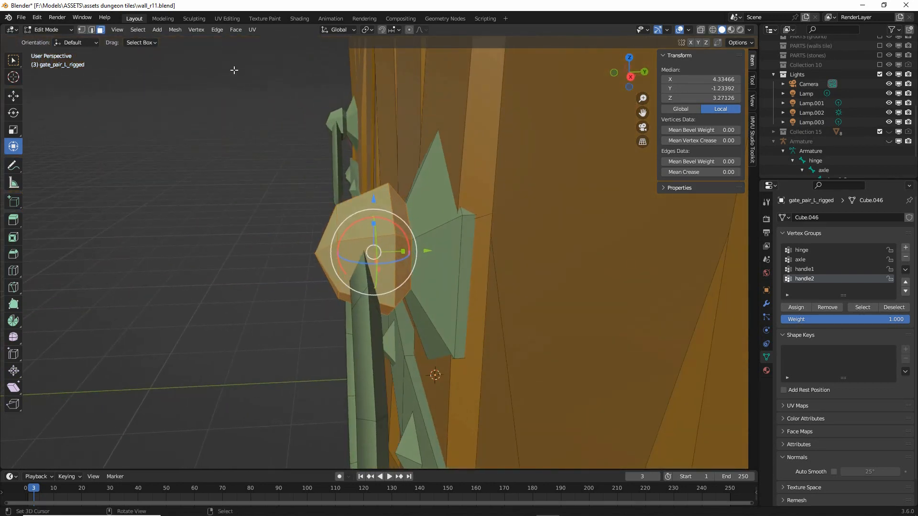
click(174, 29)
mouse_move(191, 106)
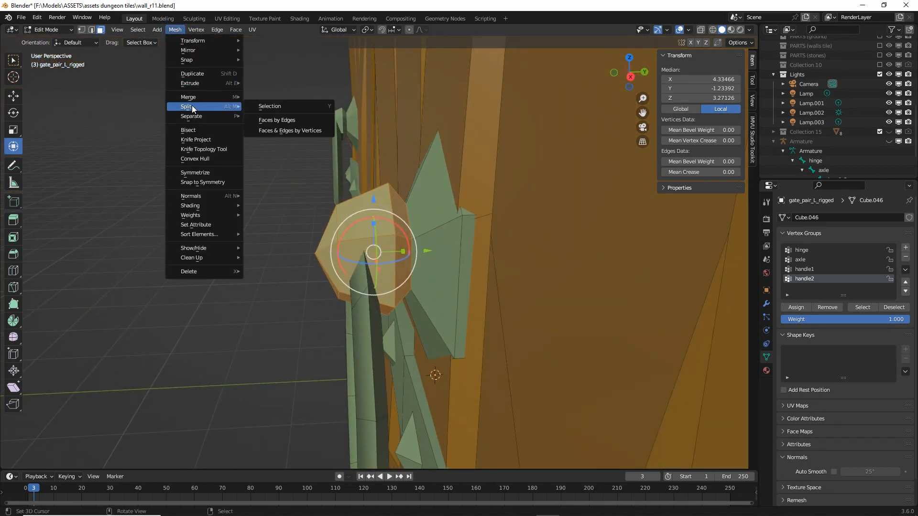
click(282, 106)
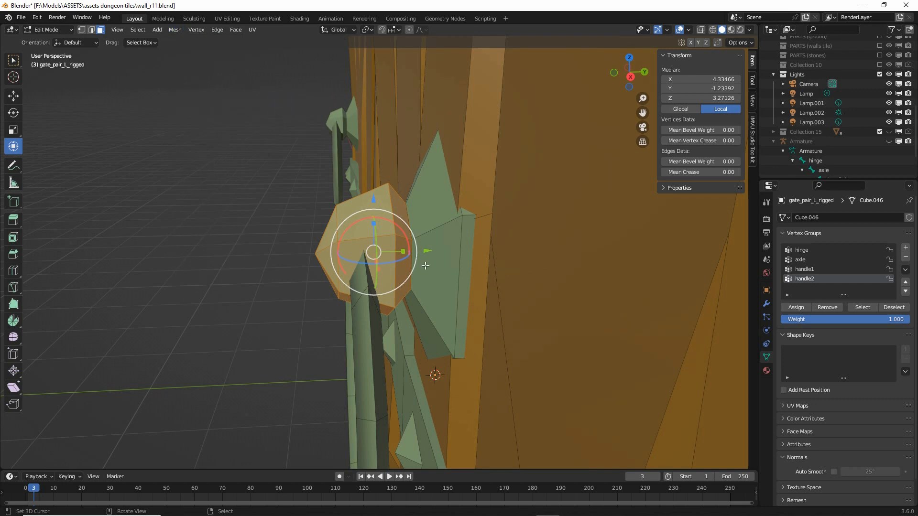
Move the split knob 1 m away from the gate along the Y axis and fill the base plate's opening with a new face.
drag(427, 251, 253, 239)
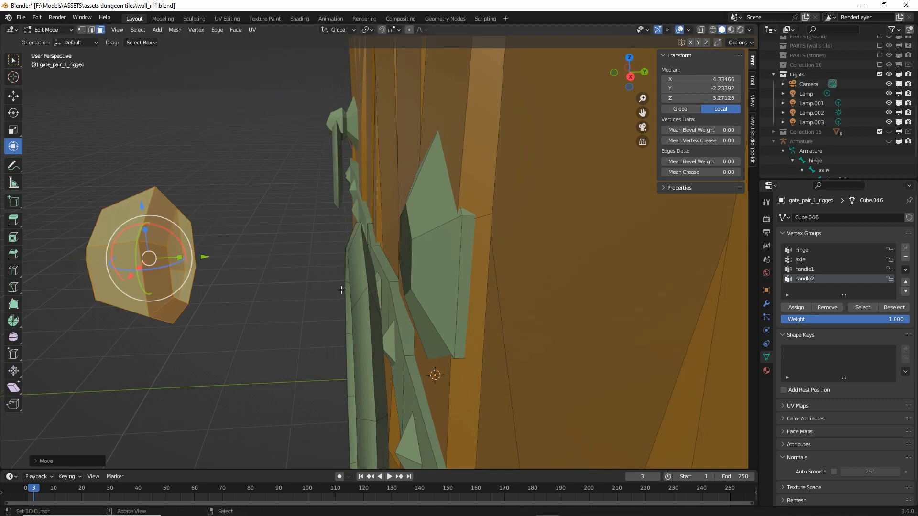
middle_drag(340, 289, 364, 292)
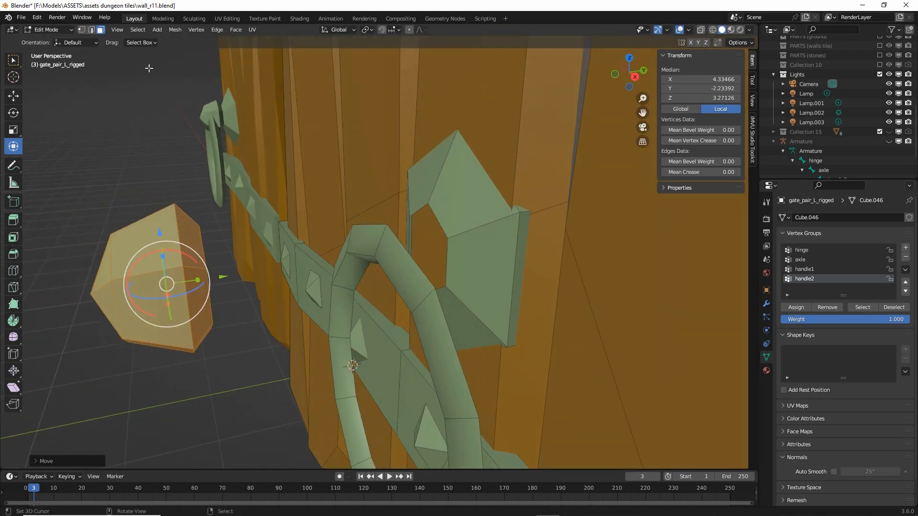
click(91, 30)
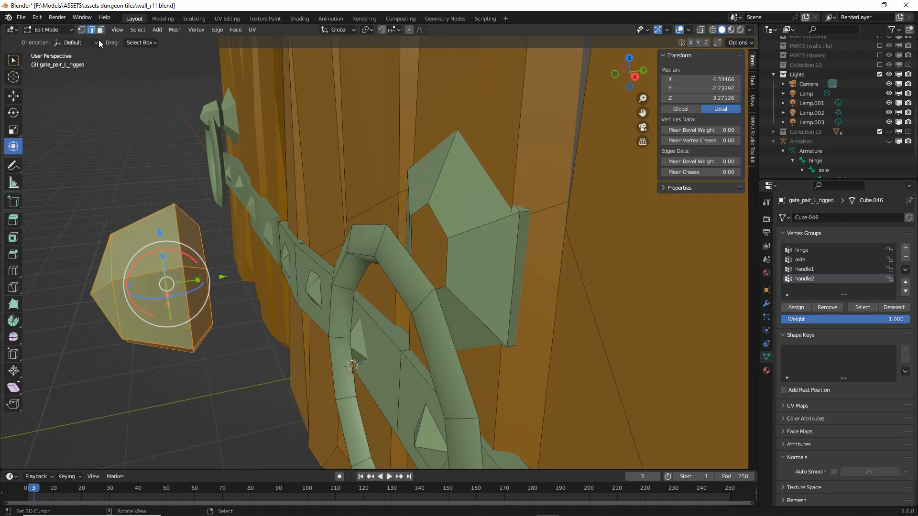
click(440, 219)
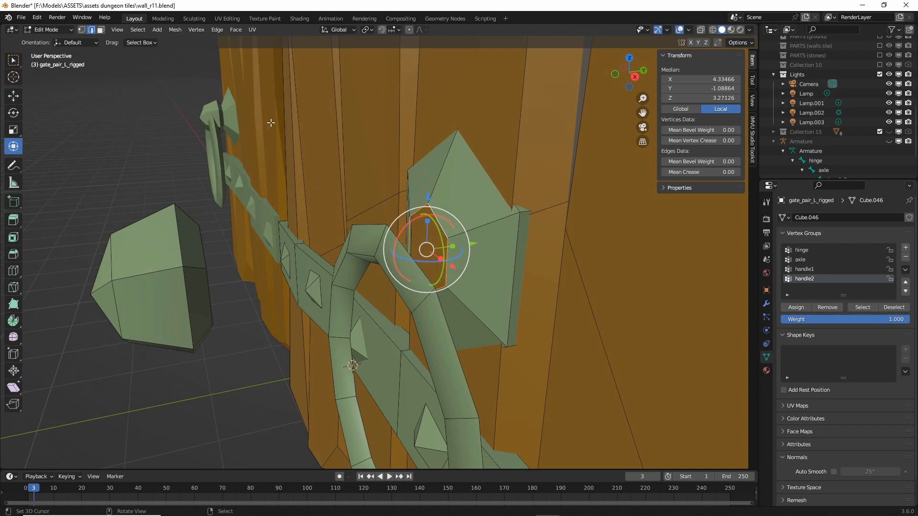
click(216, 30)
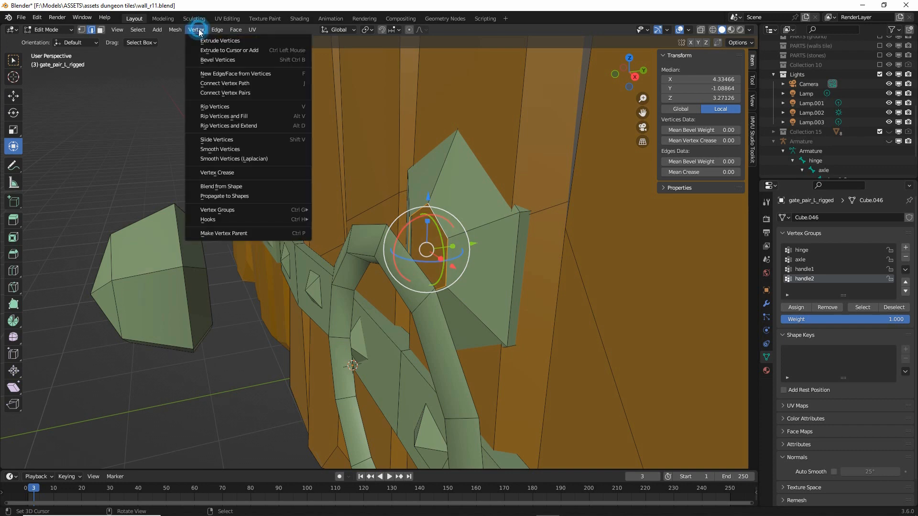
click(218, 75)
Close the open back of this second detached knob with a new face from its boundary edge loop.
middle_drag(293, 295, 266, 303)
alt+right_click(175, 228)
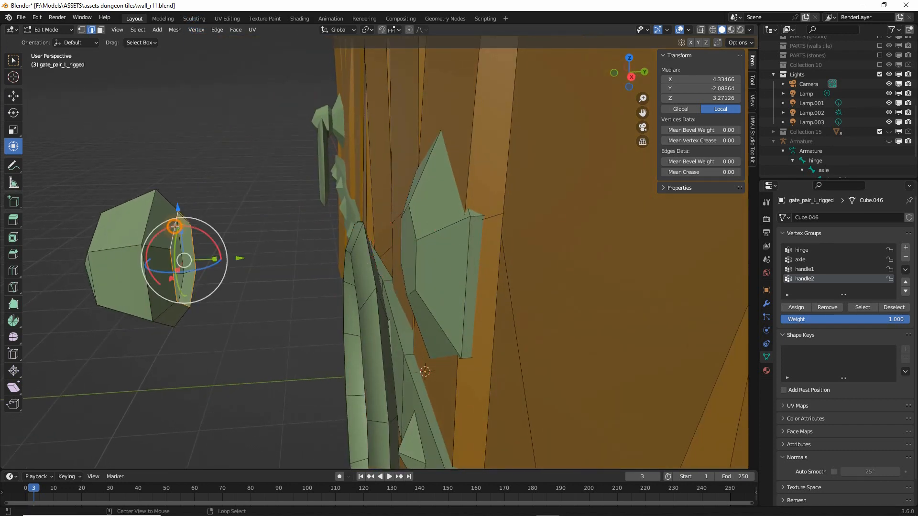
click(193, 30)
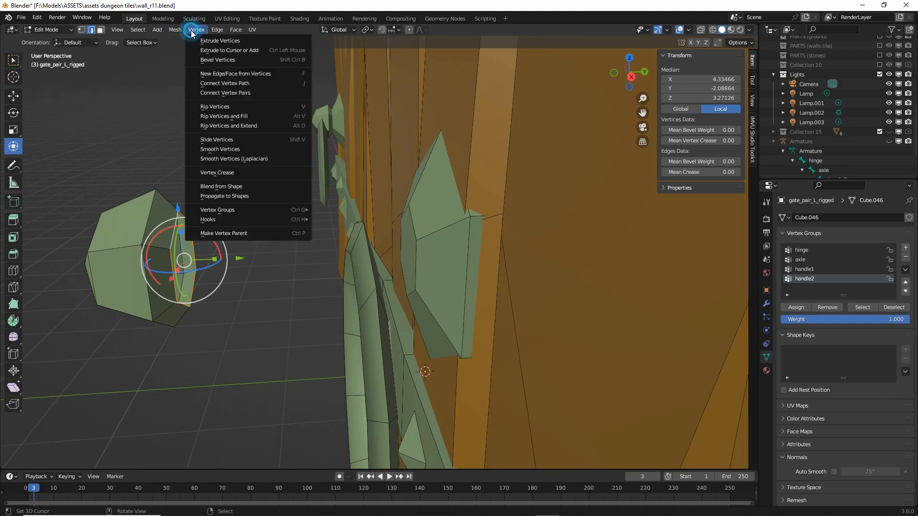
click(212, 74)
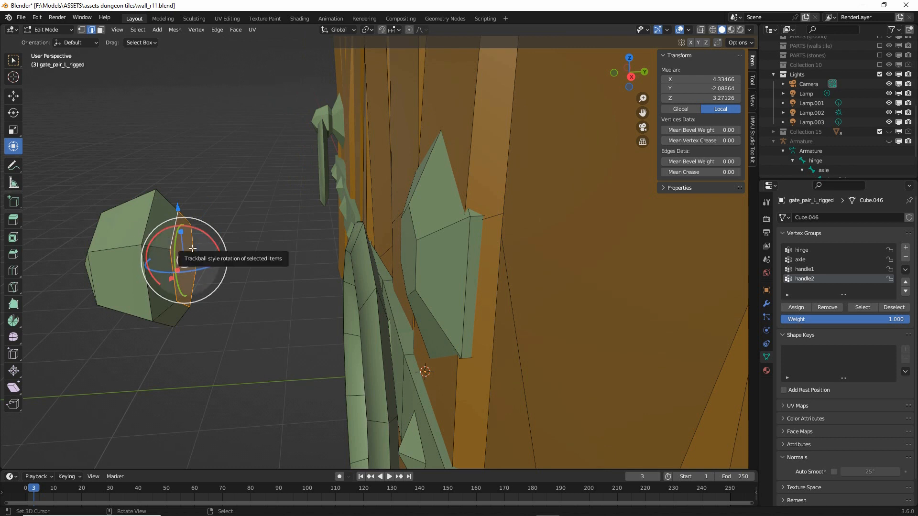
Expand the selection to the whole second knob and move it 1 m along the Y axis back onto its base plate.
key(ctrl+KP_Add)
key(ctrl+KP_Add)
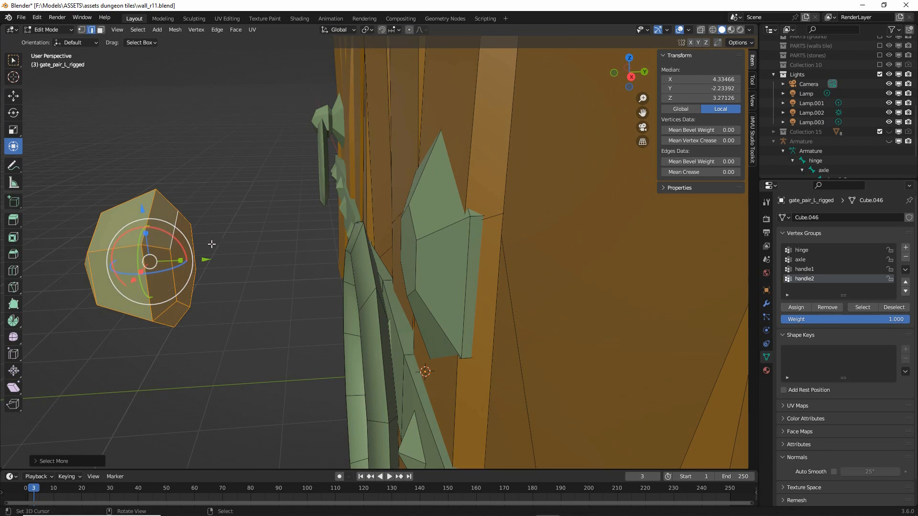
drag(205, 259, 229, 256)
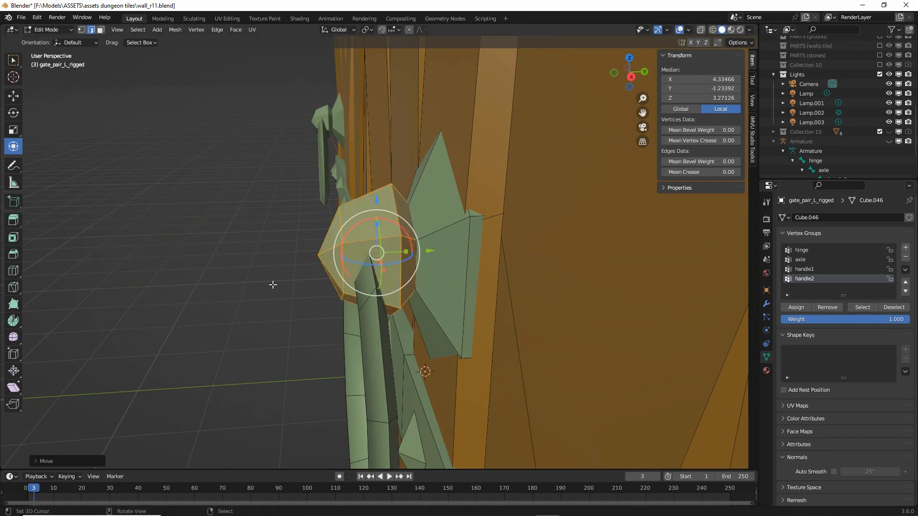
Select the whole first knob on the other side of the gate and move it 1 m back onto its base plate along Y.
shift+middle_drag(621, 268, 294, 259)
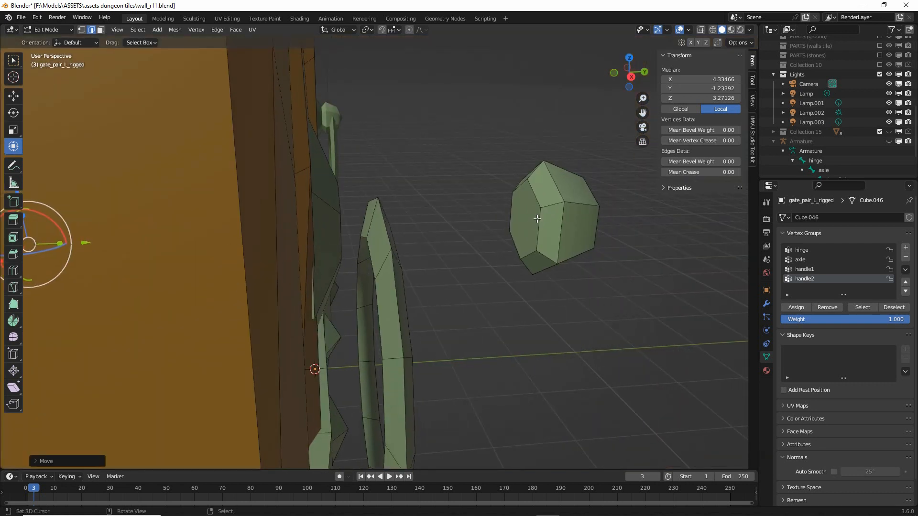
click(551, 229)
key(ctrl+KP_Add)
key(ctrl+KP_Add)
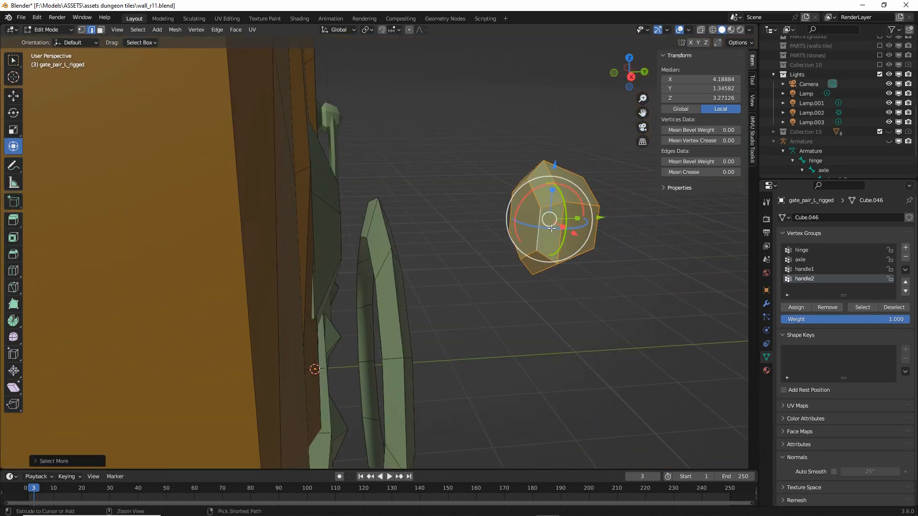
drag(598, 218, 400, 221)
Try rotating the separated knob in front of its base plate.
middle_drag(451, 348, 330, 225)
scroll(329, 225, up, 1)
key(r)
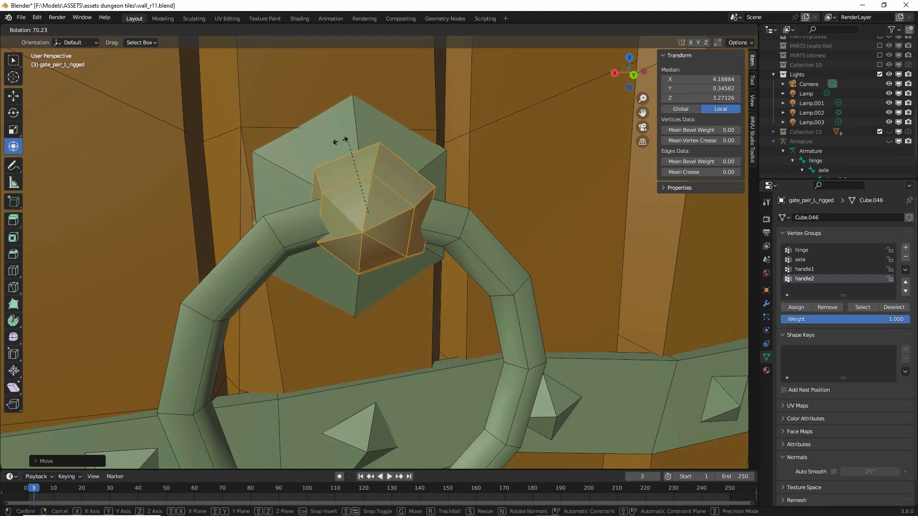
key(Escape)
mouse_move(321, 105)
mouse_down()
mouse_move(411, 306)
mouse_move(375, 88)
mouse_up()
key(Escape)
scroll(328, 169, down, 3)
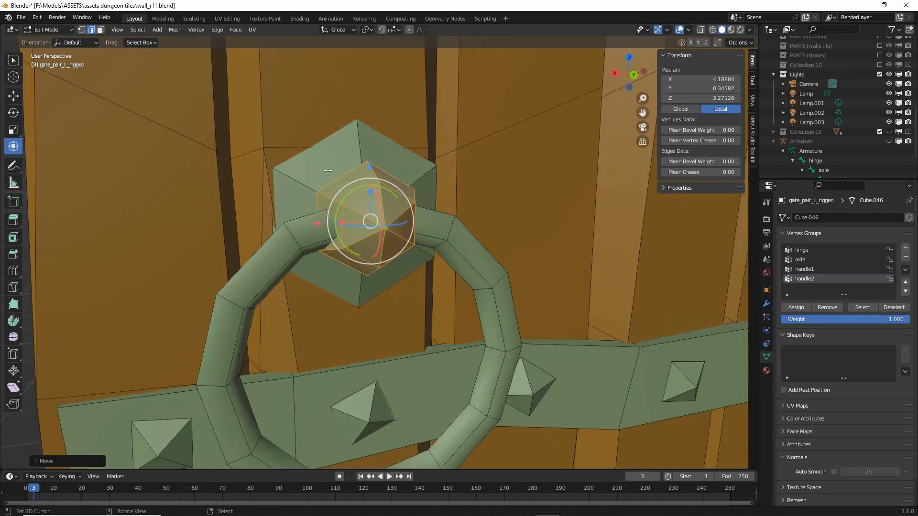
mouse_move(279, 226)
middle_down()
mouse_move(376, 232)
mouse_move(397, 245)
middle_up()
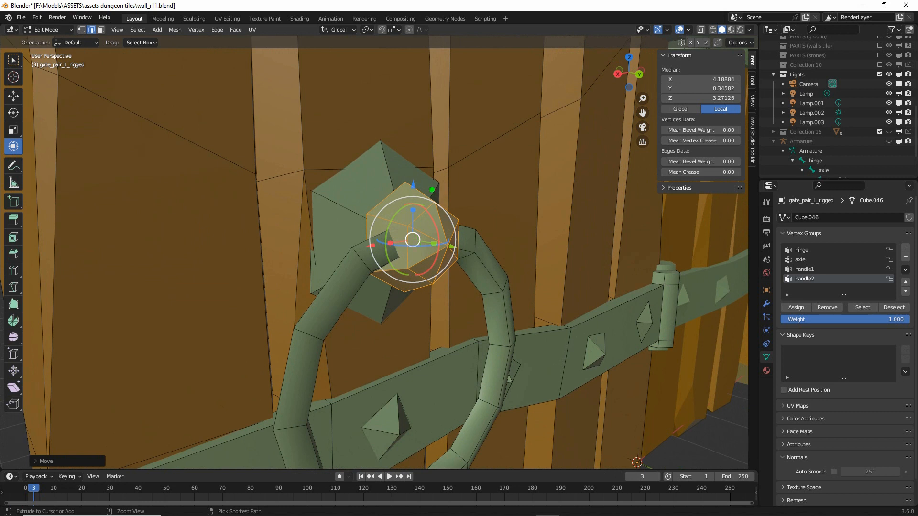
drag(486, 223, 679, 239)
mouse_move(655, 219)
mouse_down()
mouse_move(713, 244)
mouse_move(667, 267)
mouse_up()
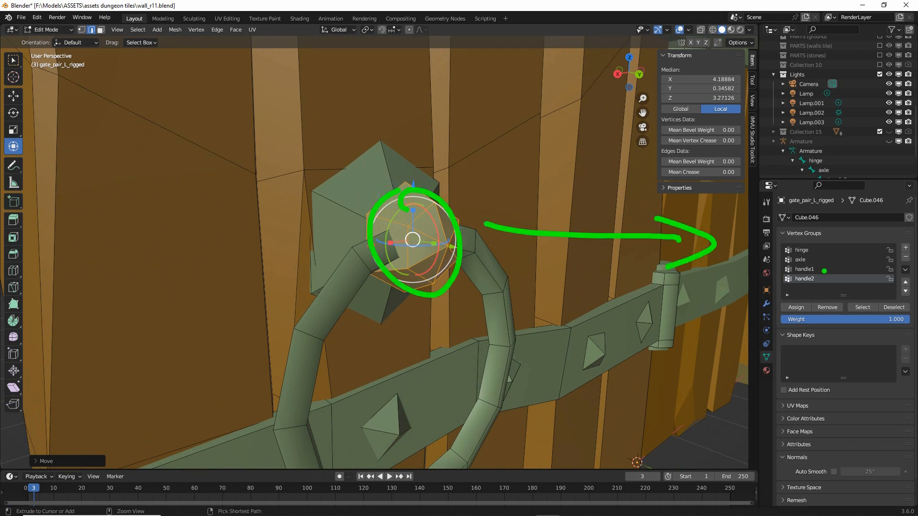
mouse_move(781, 251)
mouse_down()
mouse_move(813, 272)
mouse_move(791, 247)
mouse_up()
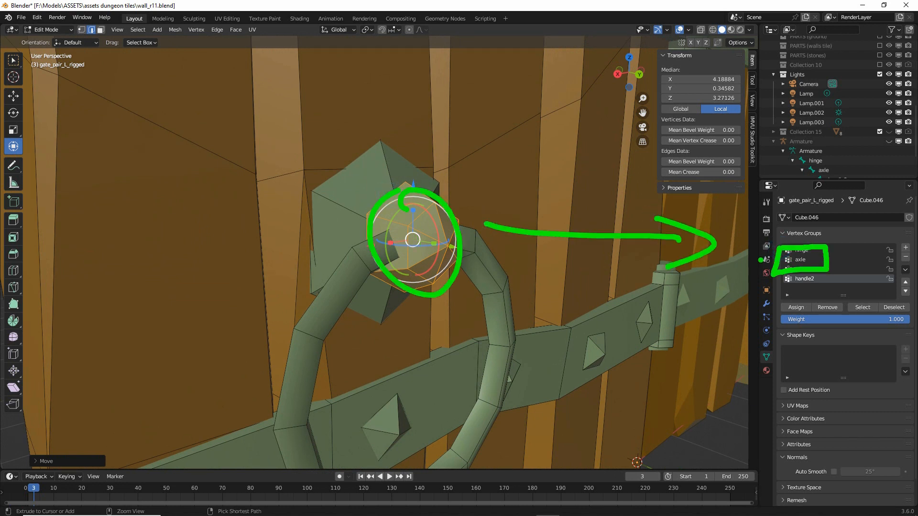
mouse_move(699, 266)
mouse_down()
mouse_move(479, 298)
mouse_move(423, 318)
mouse_up()
drag(452, 279, 496, 290)
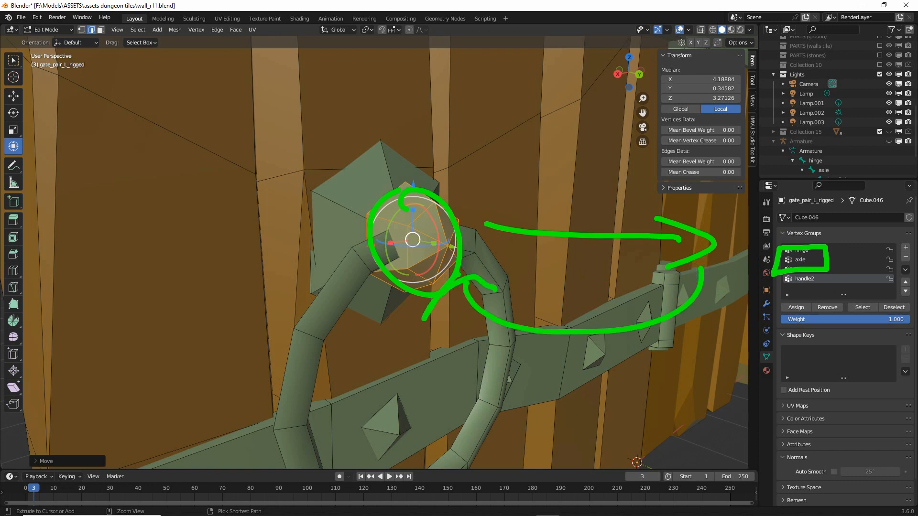
Assign the selected knob to the axle vertex group and remove it from the hinge vertex group.
key(Escape)
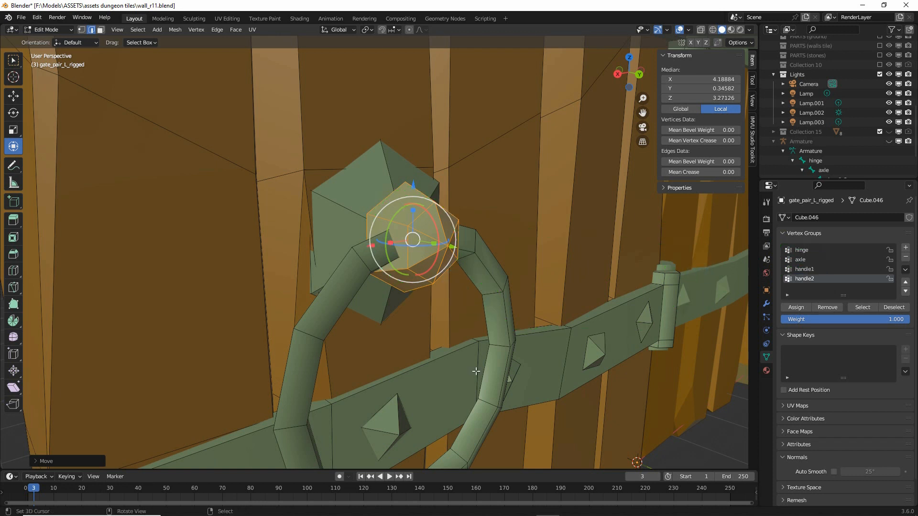
click(799, 260)
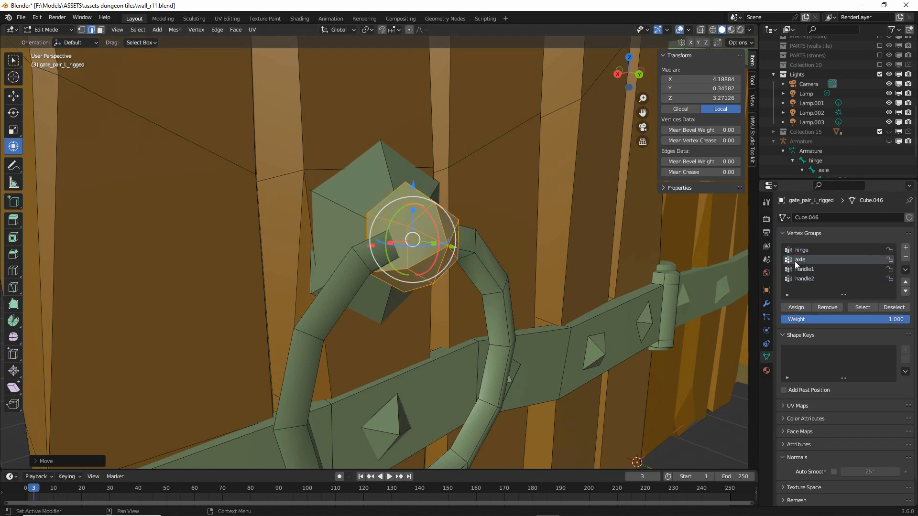
click(797, 308)
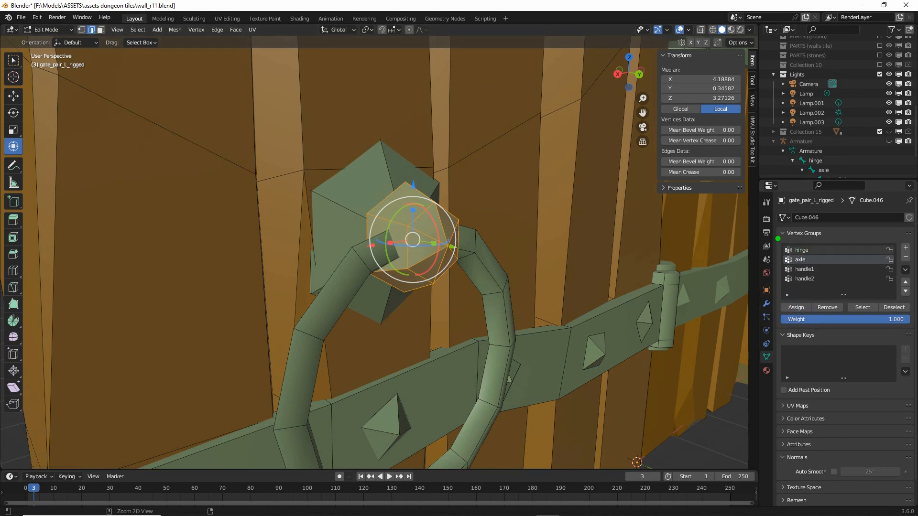
click(800, 251)
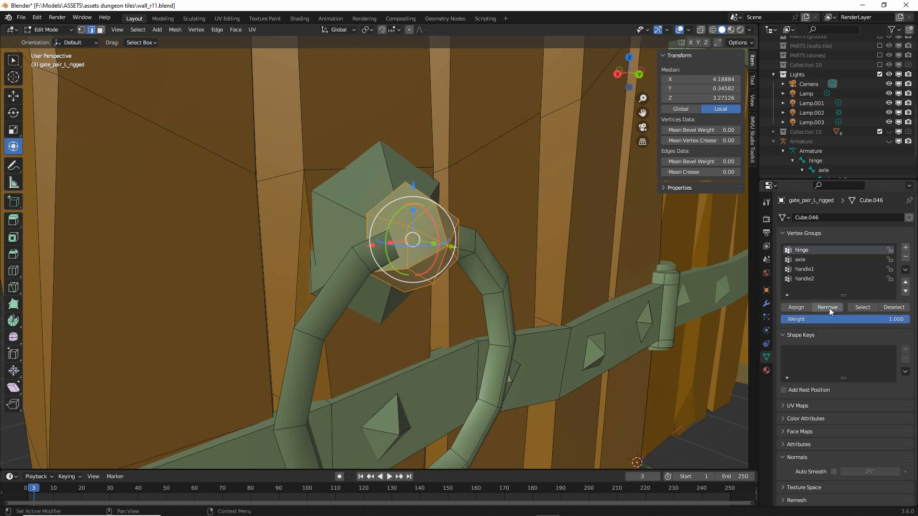
Check which vertices belong to the axle and hinge groups by selecting and deselecting each group's members.
click(798, 260)
click(891, 307)
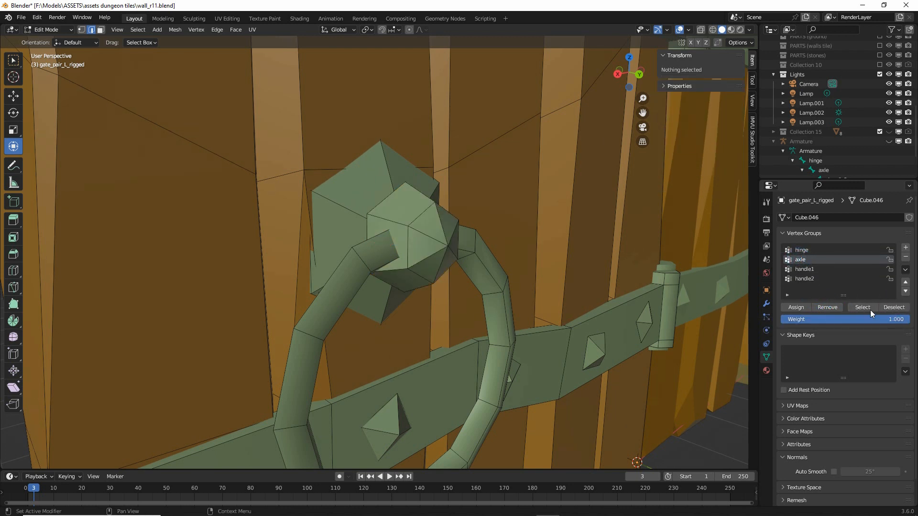
click(861, 309)
click(893, 307)
click(859, 308)
click(893, 308)
click(804, 251)
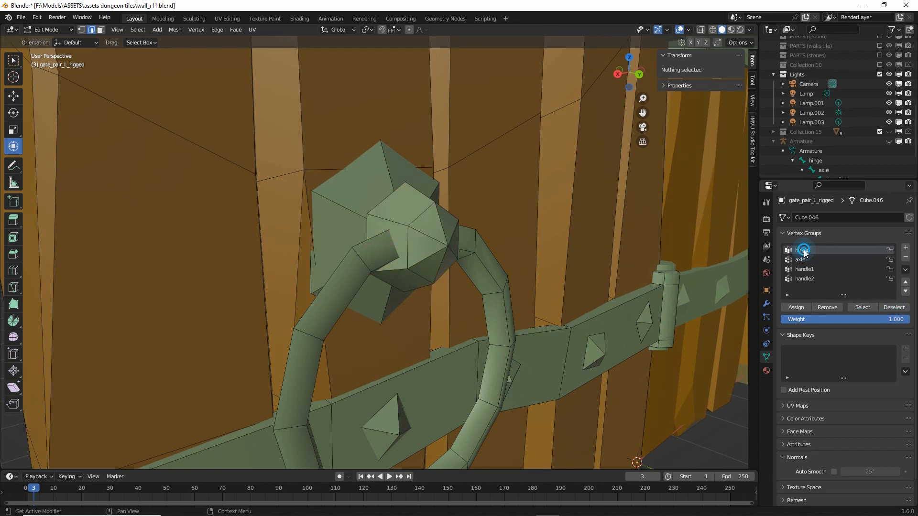
click(863, 308)
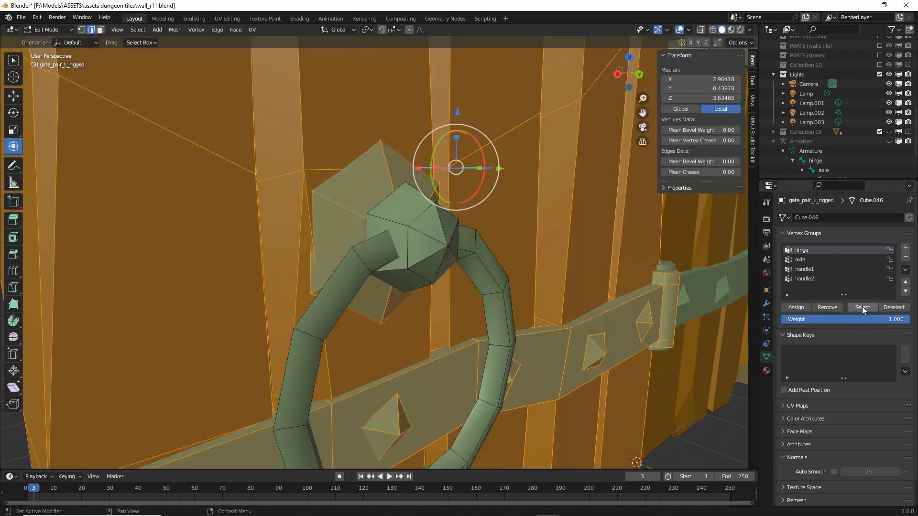
click(890, 308)
click(863, 308)
click(897, 309)
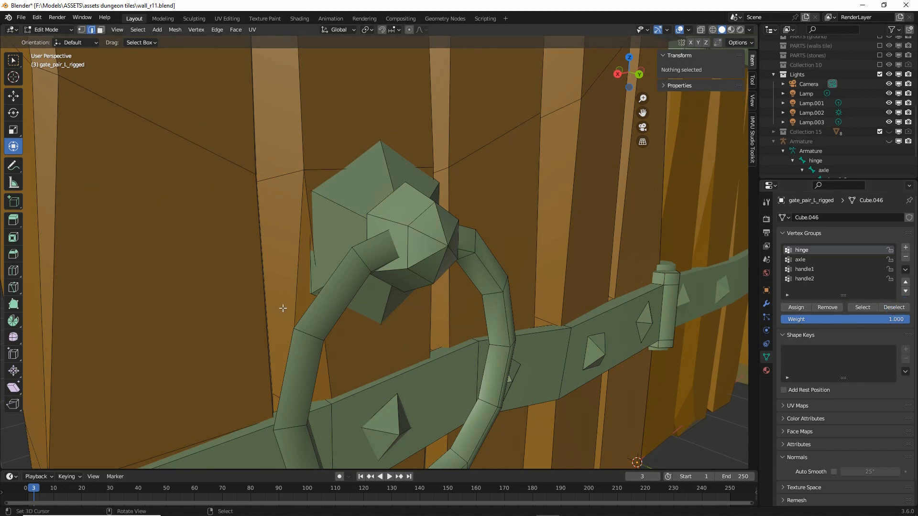
Select the whole knob on the opposite side of the gate by growing the selection from one edge.
middle_drag(282, 308, 352, 296)
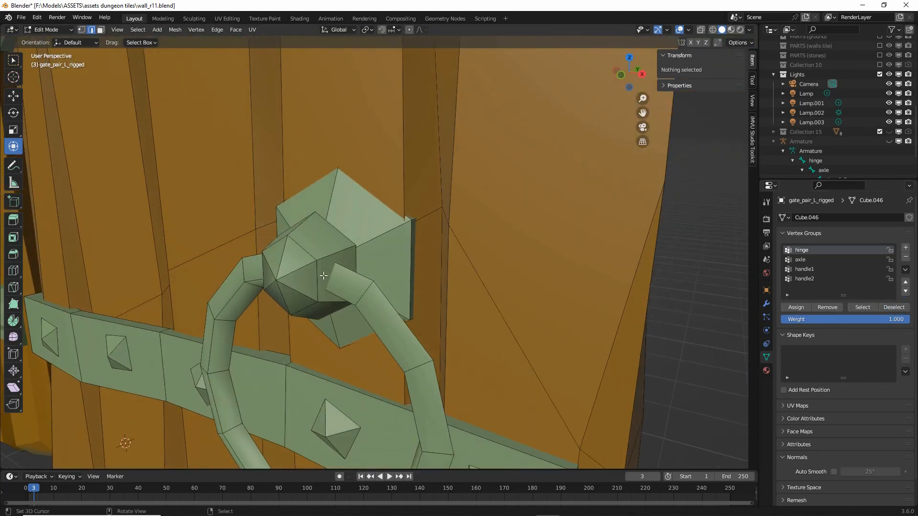
click(328, 257)
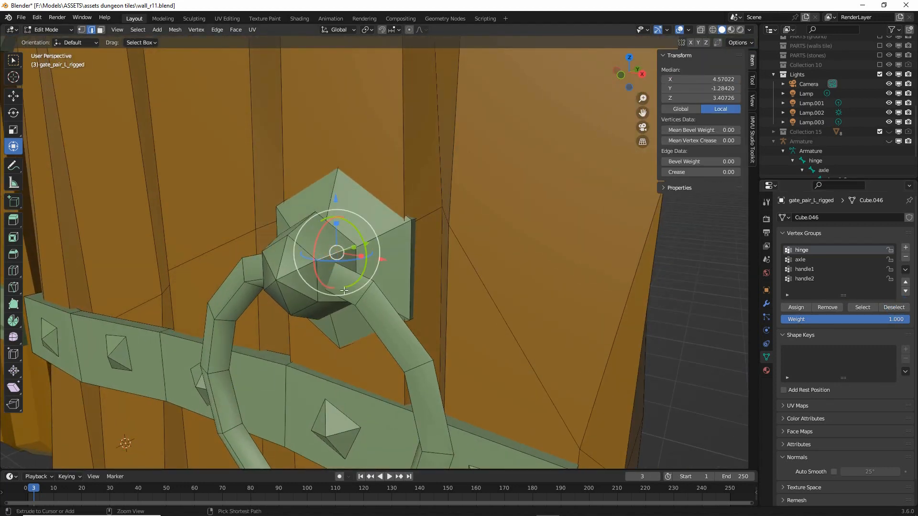
key(ctrl+KP_Add)
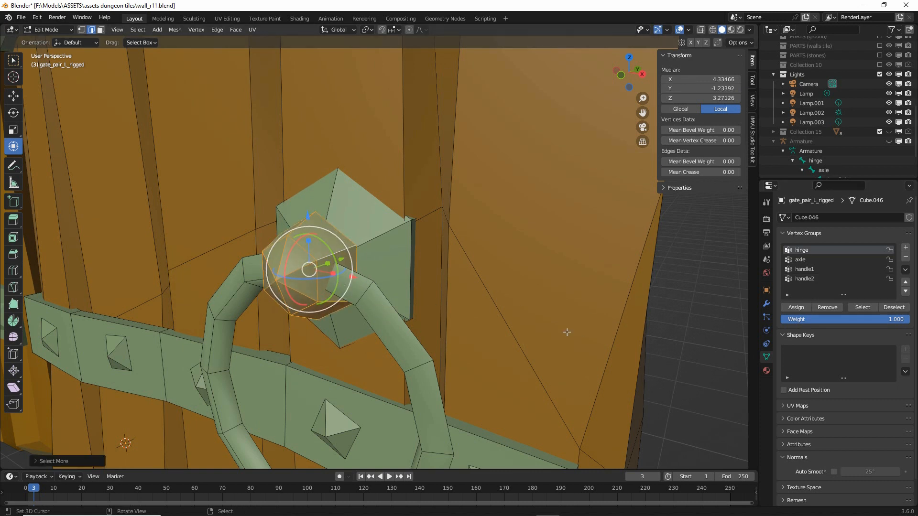
mouse_move(783, 263)
mouse_down()
mouse_move(785, 251)
mouse_move(813, 251)
mouse_move(457, 264)
mouse_move(485, 290)
mouse_up()
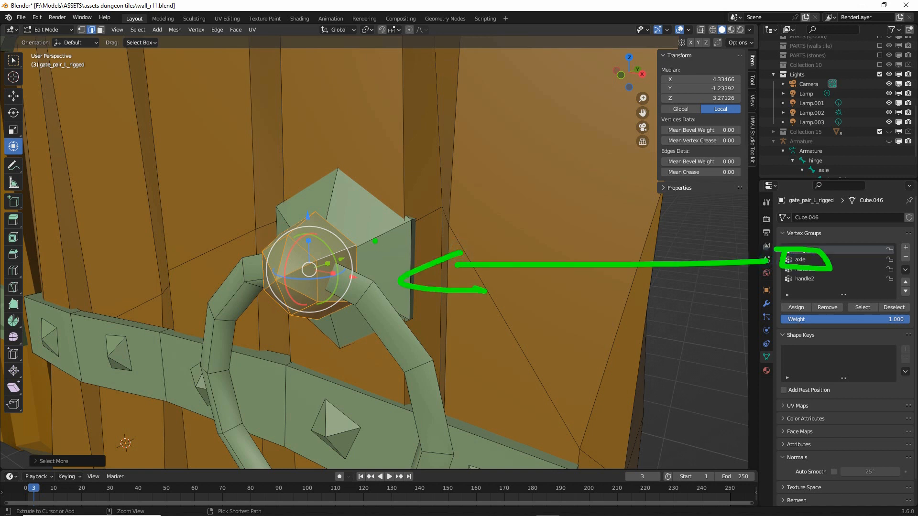
mouse_move(464, 154)
mouse_down()
mouse_move(352, 242)
mouse_move(501, 166)
mouse_up()
drag(507, 192, 467, 133)
drag(342, 218, 385, 258)
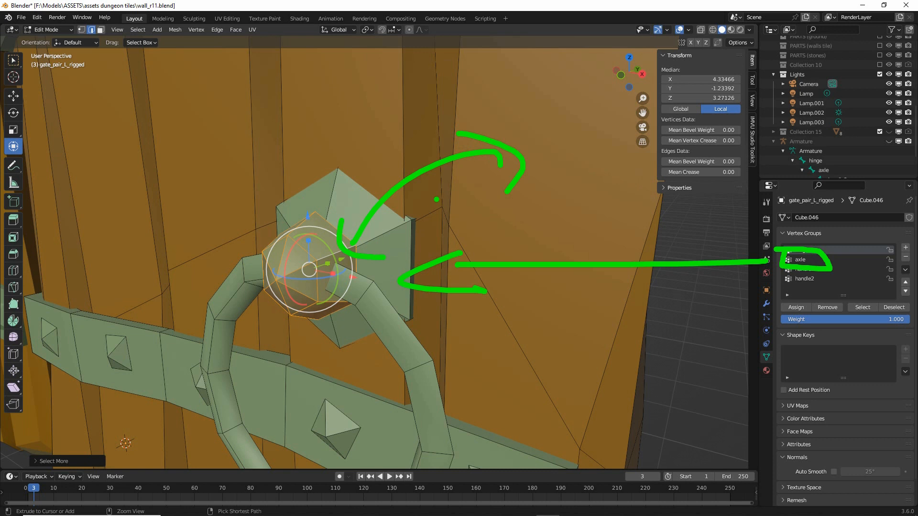
key(Escape)
Assign this opposite knob to the axle vertex group and remove it from the hinge vertex group.
click(799, 260)
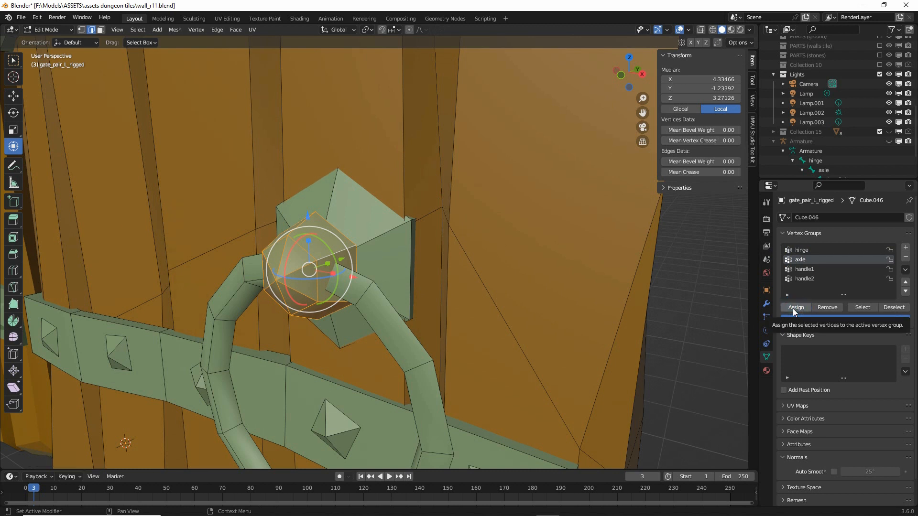
click(801, 251)
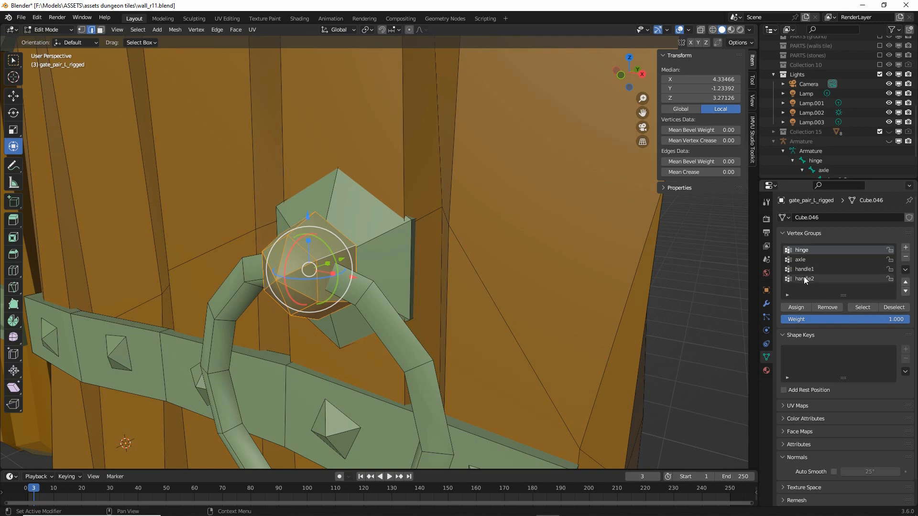
Verify on both sides of the gate which parts the axle and hinge vertex groups contain, leaving nothing selected.
click(801, 261)
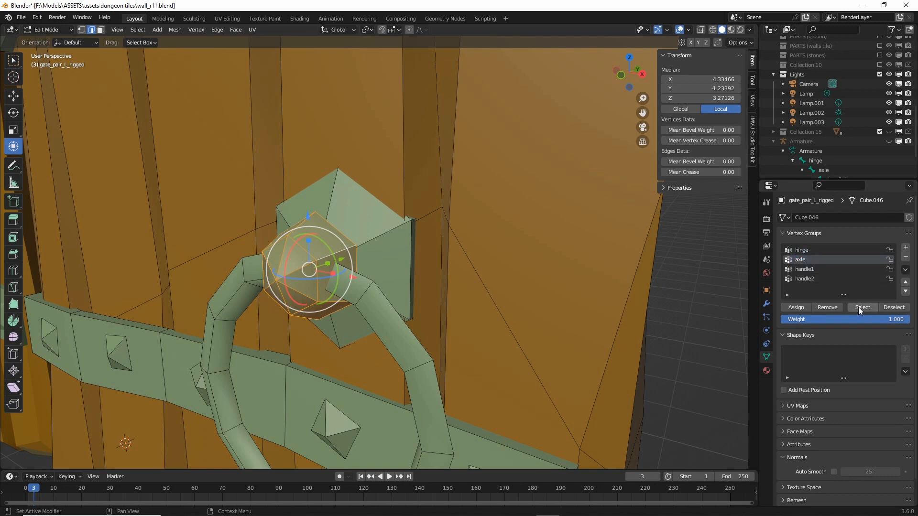
click(889, 307)
middle_drag(473, 311, 389, 293)
scroll(409, 305, down, 3)
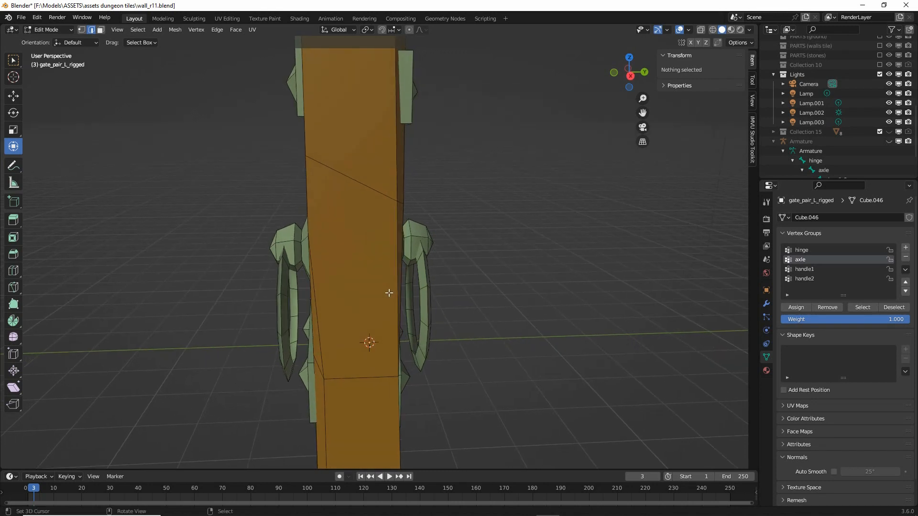
click(862, 307)
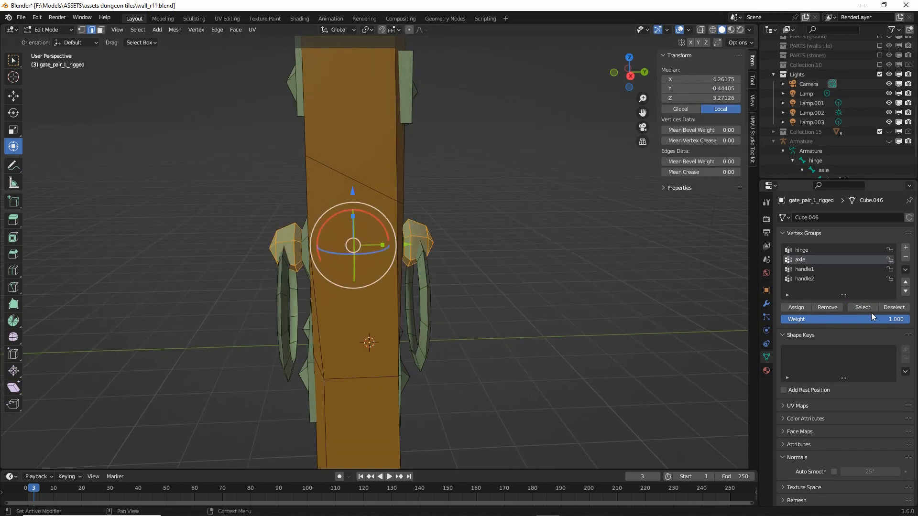
click(893, 307)
click(803, 250)
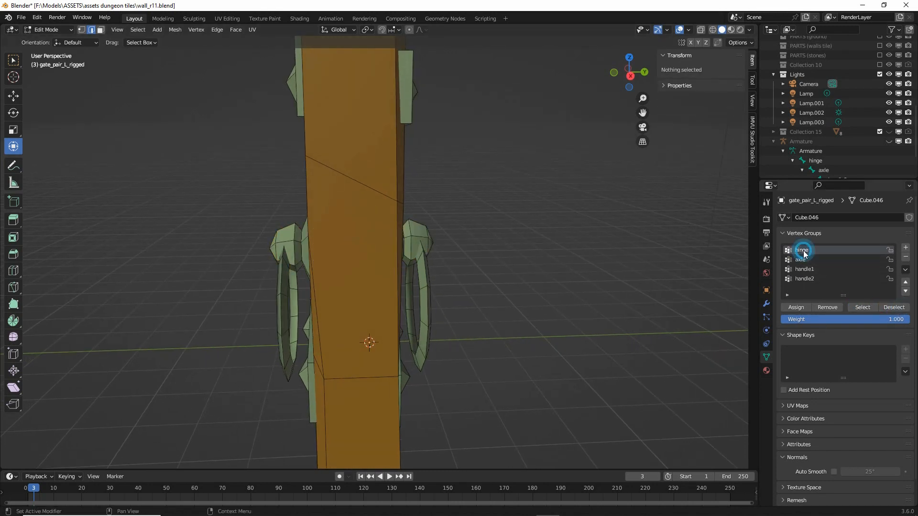
click(863, 308)
key(KP_Decimal)
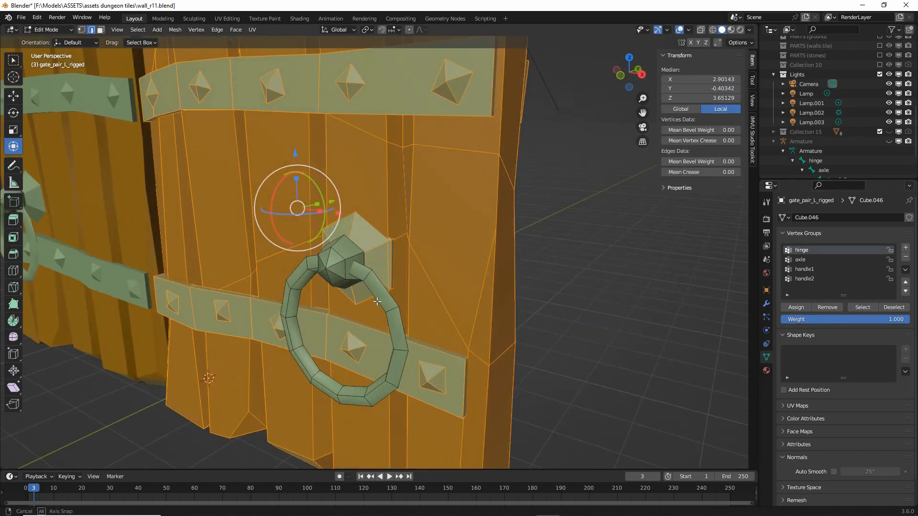
middle_drag(291, 291, 376, 301)
click(892, 307)
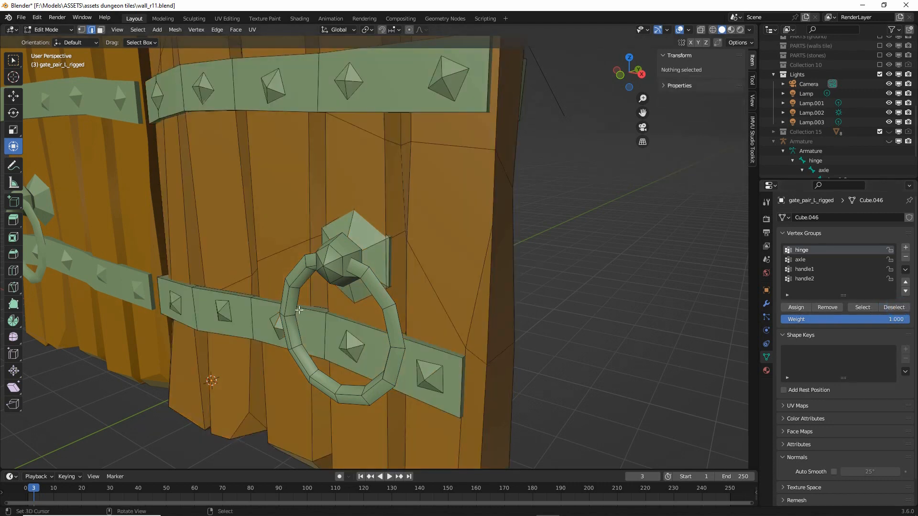
Unhide the armature, leave mesh editing, and put the armature into Pose Mode.
middle_drag(430, 305, 178, 305)
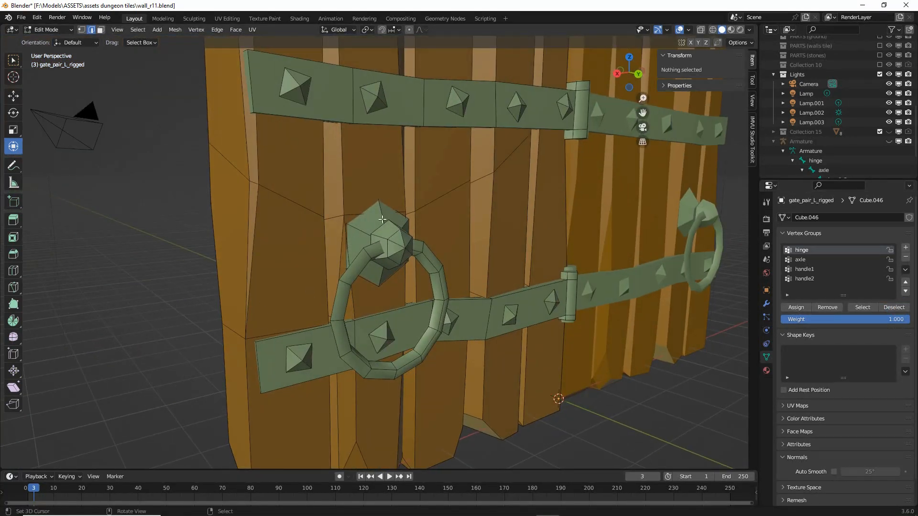
middle_drag(383, 219, 361, 222)
click(889, 142)
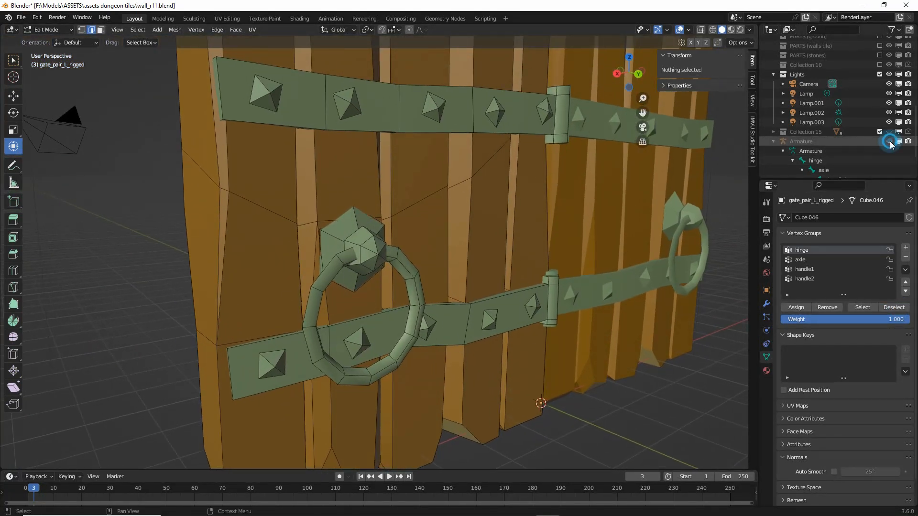
click(50, 30)
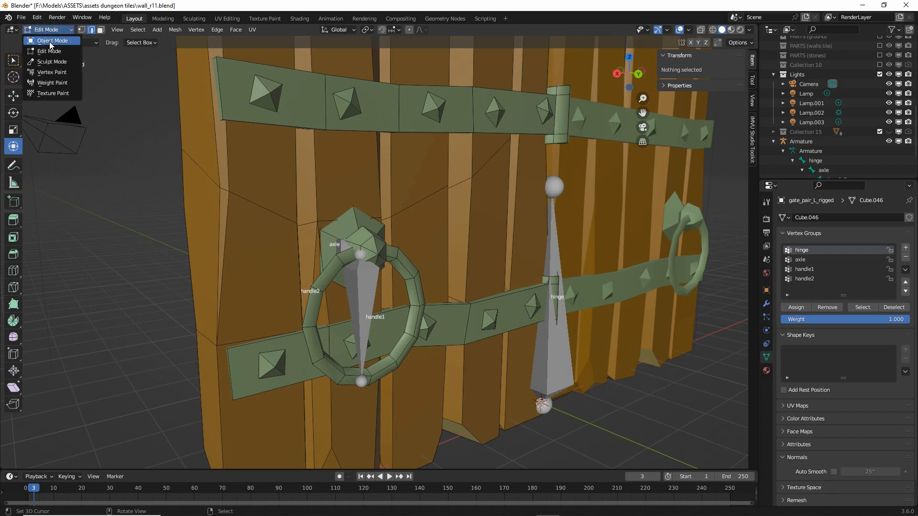
click(51, 40)
click(359, 288)
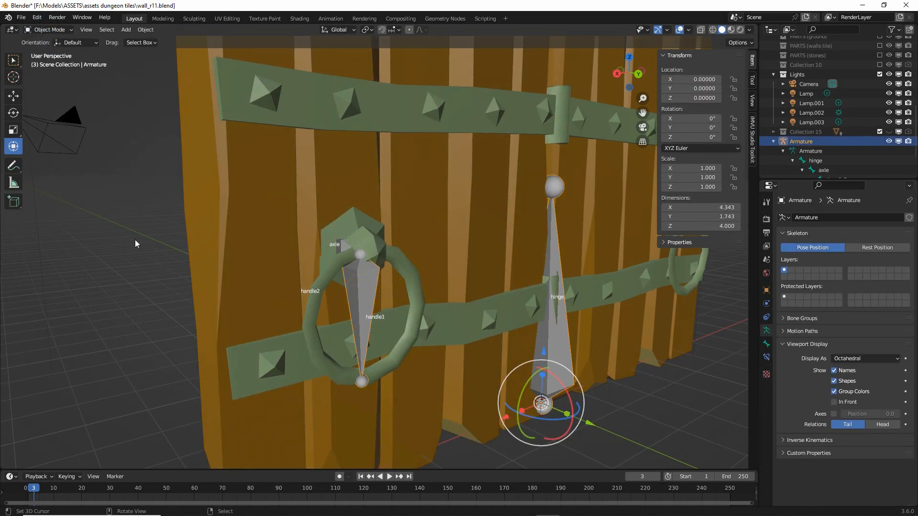
click(51, 30)
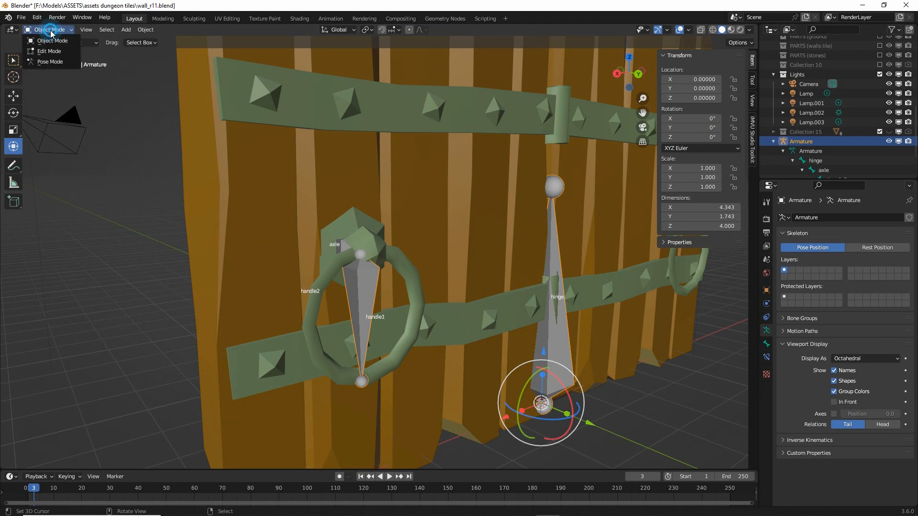
click(51, 61)
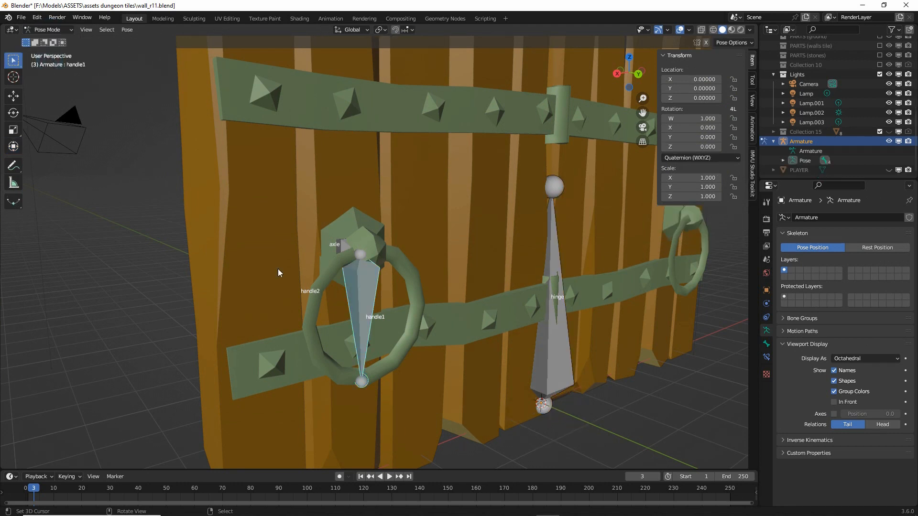
Try rotating the axle bone from both sides of the gate to test how the knobs and ring handles follow.
click(343, 245)
middle_drag(199, 340, 328, 339)
scroll(331, 339, up, 3)
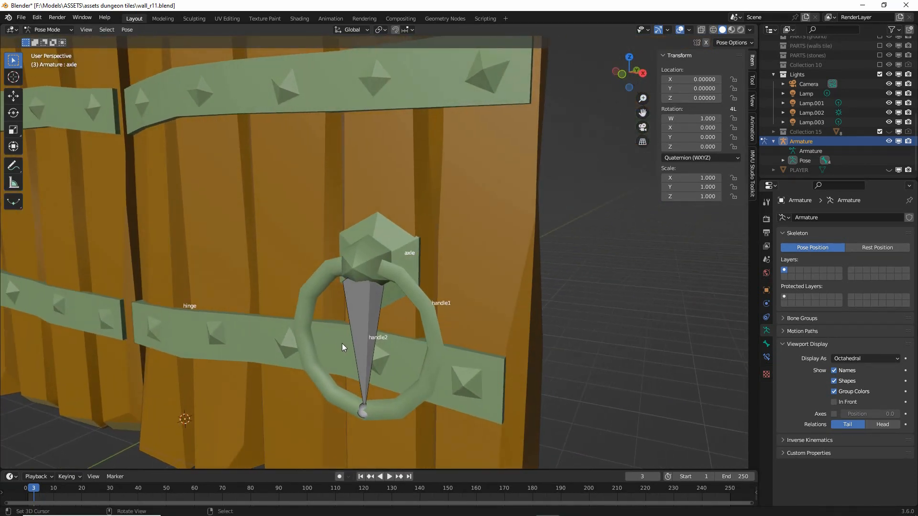
key(r)
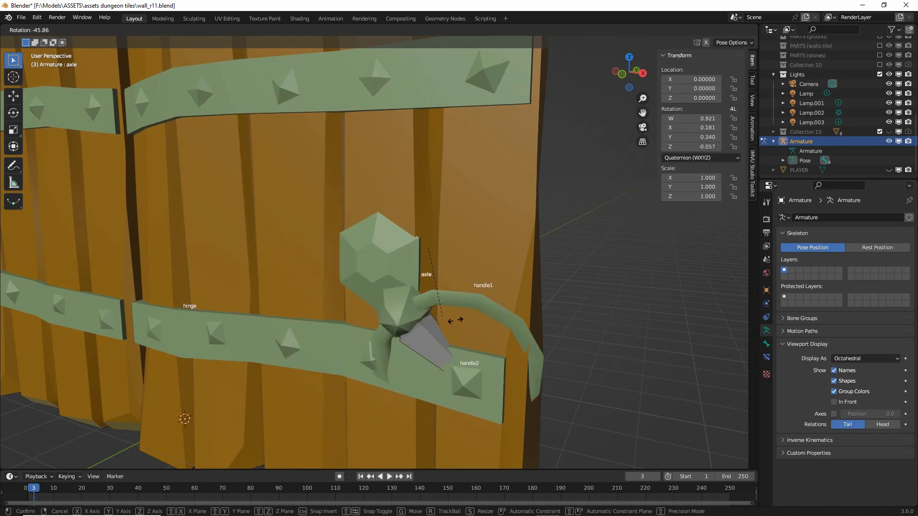
key(Escape)
mouse_move(328, 303)
middle_down()
mouse_move(388, 303)
mouse_move(311, 305)
mouse_move(330, 308)
middle_up()
key(r)
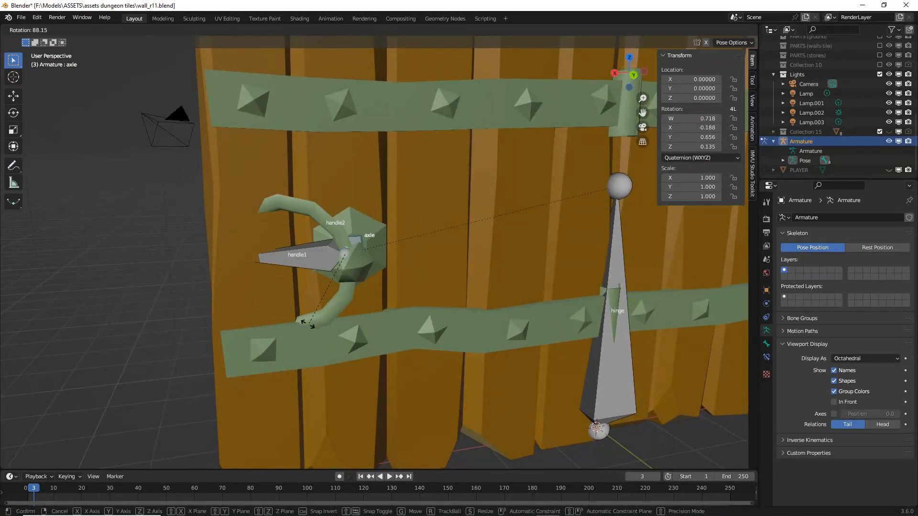
key(Escape)
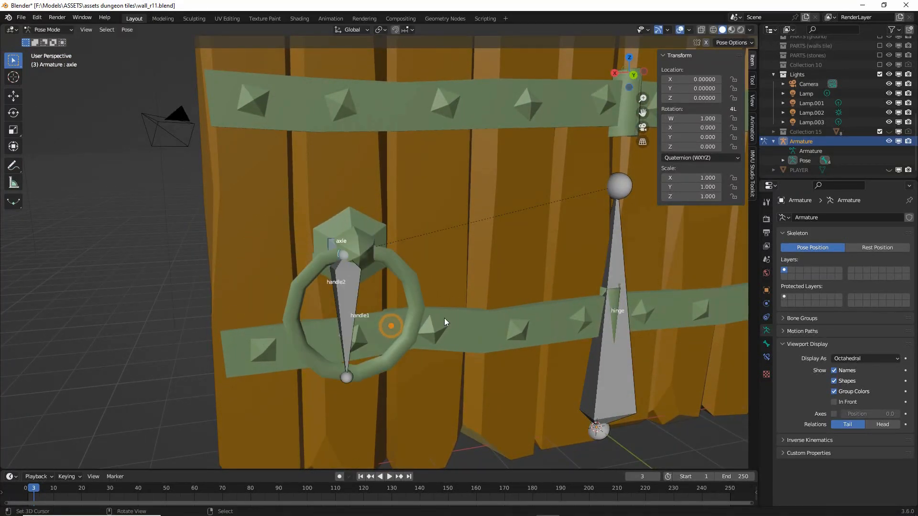
middle_drag(443, 318, 400, 322)
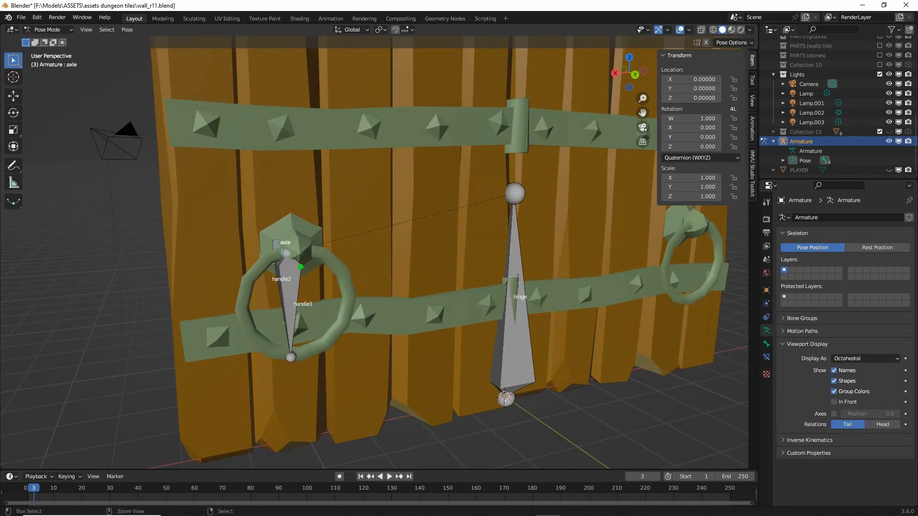
drag(300, 267, 284, 317)
drag(470, 325, 709, 395)
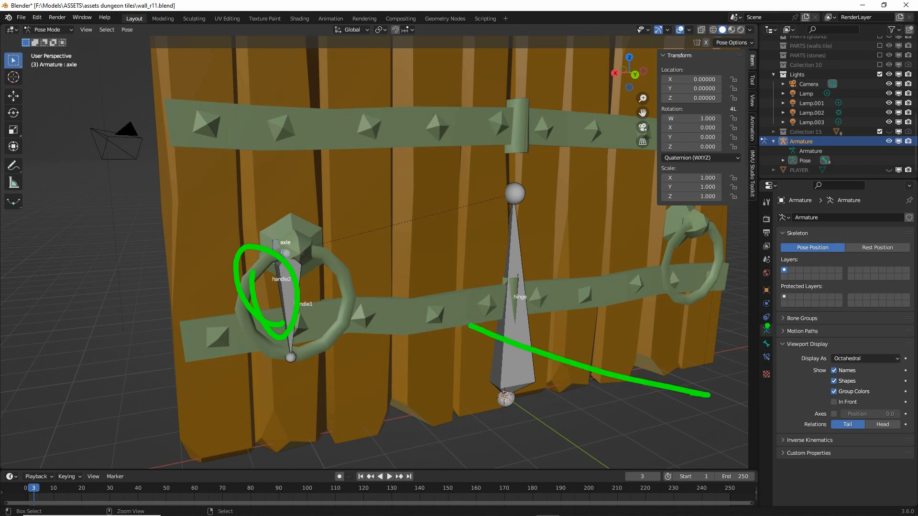
mouse_move(767, 326)
mouse_down()
mouse_move(775, 346)
mouse_move(748, 318)
mouse_up()
drag(829, 410, 863, 410)
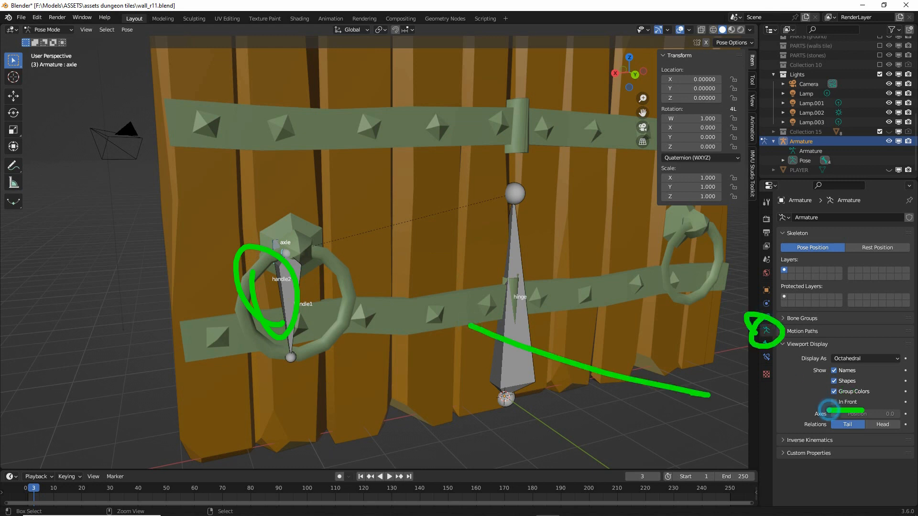
key(Escape)
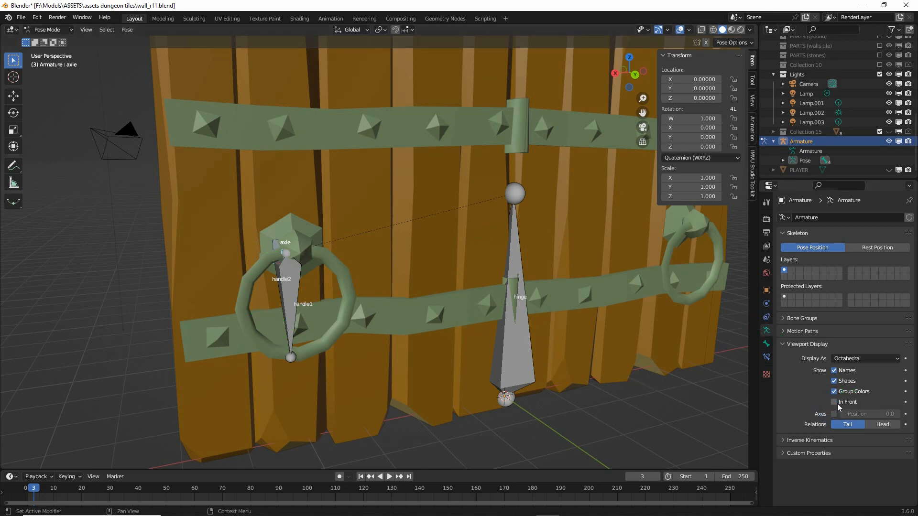
Enable In Front display for the armature so its bones show through the gate.
click(833, 404)
middle_drag(371, 353, 326, 334)
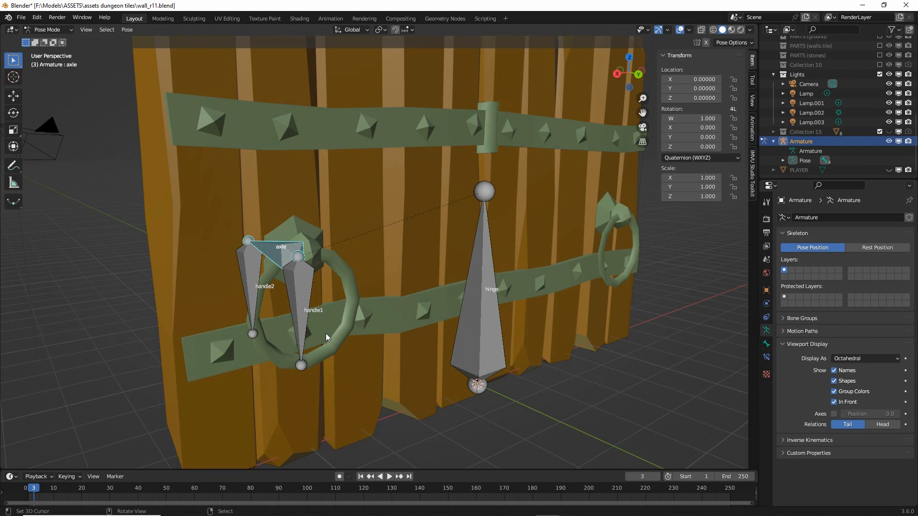
middle_drag(326, 334, 188, 270)
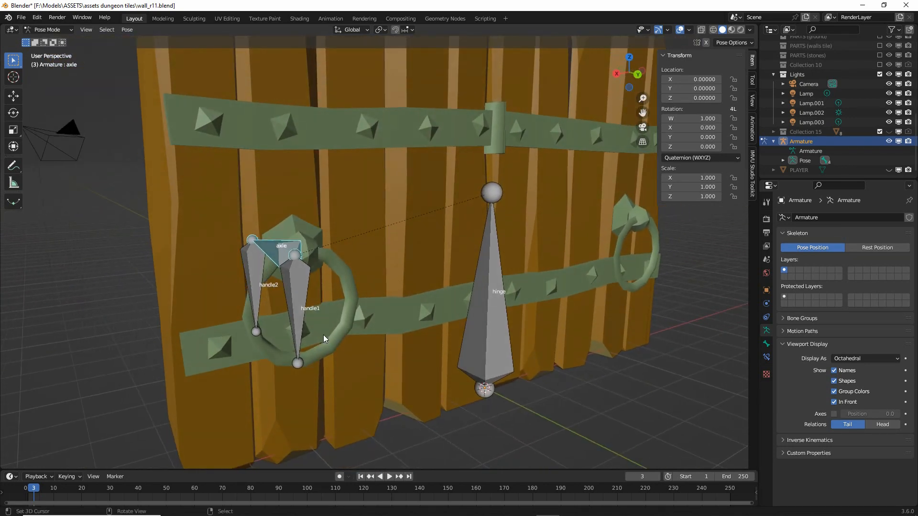
Try rotating the hinge bone about the global Z axis to test the door swing.
click(484, 280)
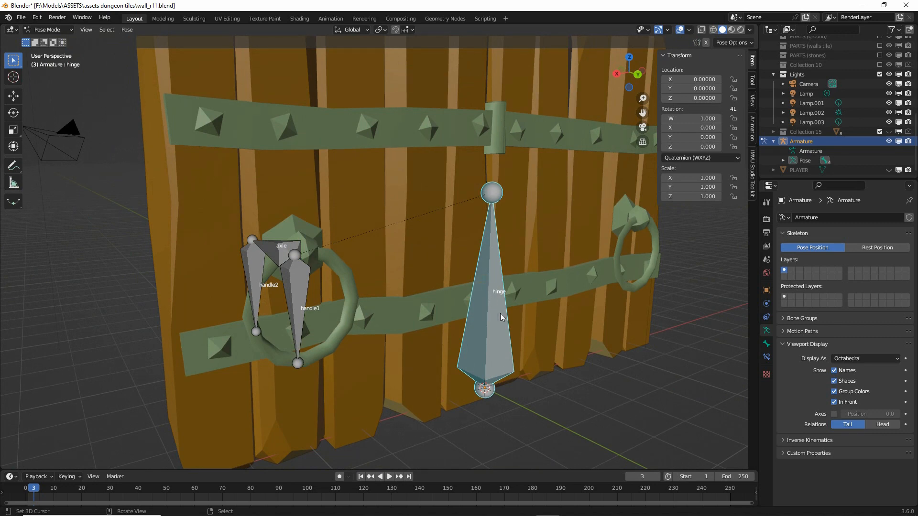
key(r)
key(z)
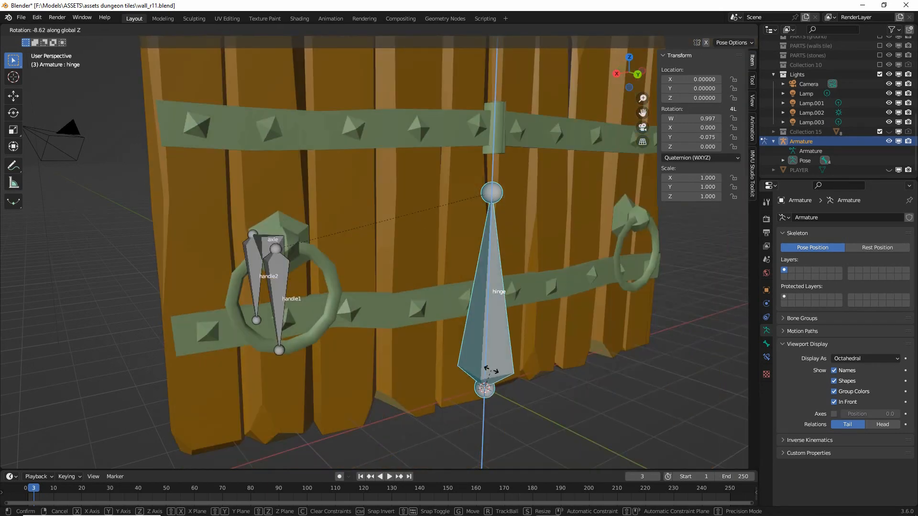
right_click(490, 370)
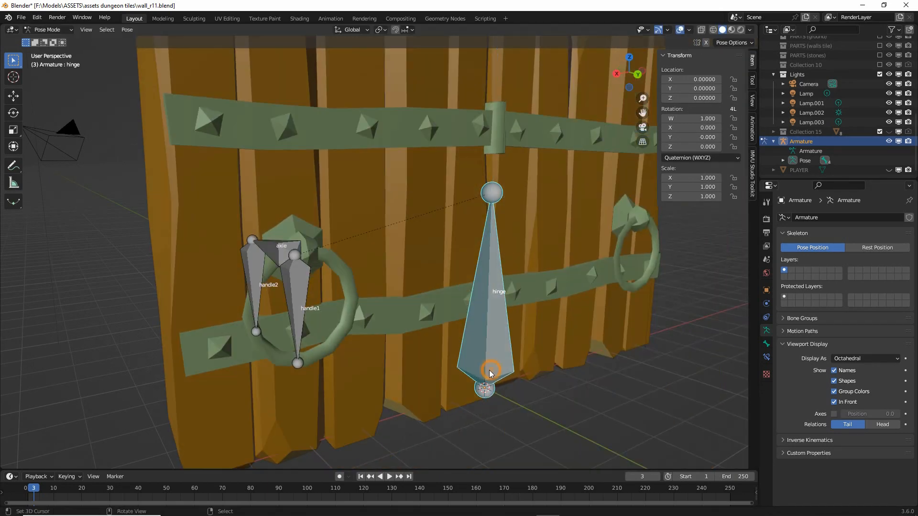
Try rotating the axle bone about the global Y axis to test how the knob and ring handles turn.
middle_drag(486, 371, 466, 373)
shift+middle_drag(328, 341, 446, 363)
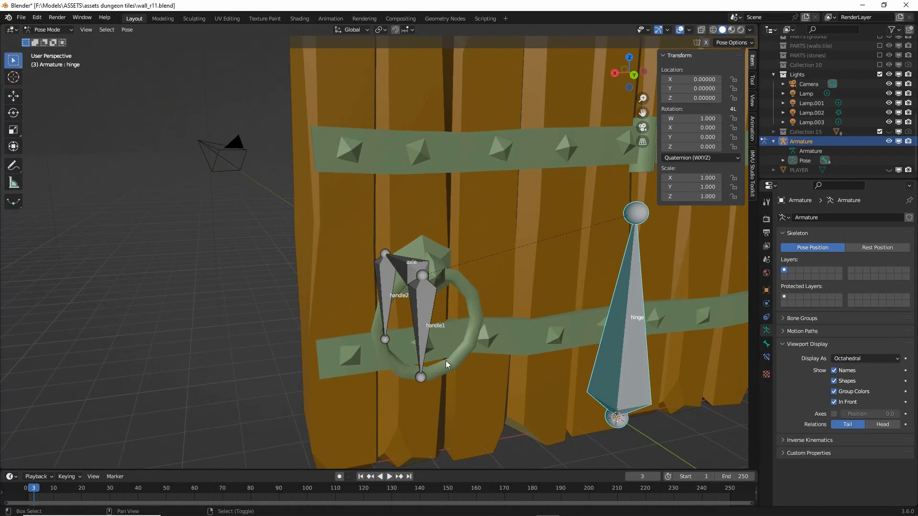
click(406, 265)
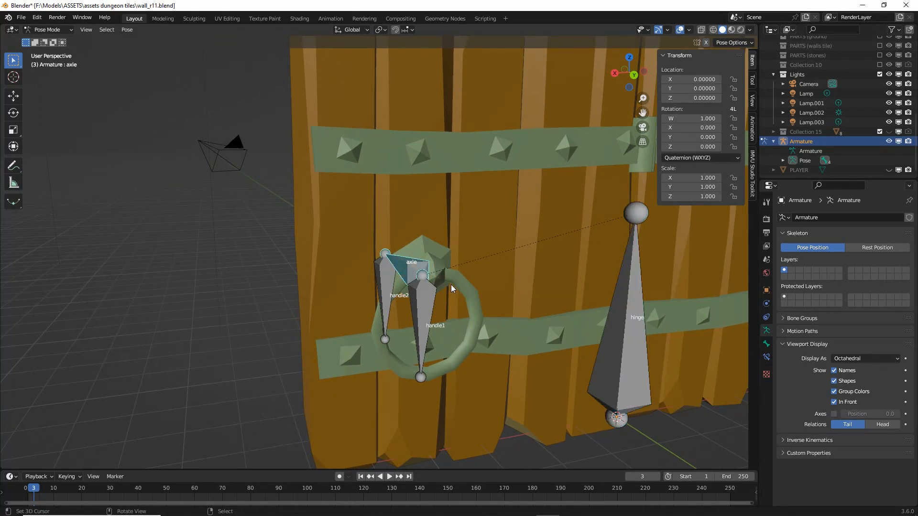
key(r)
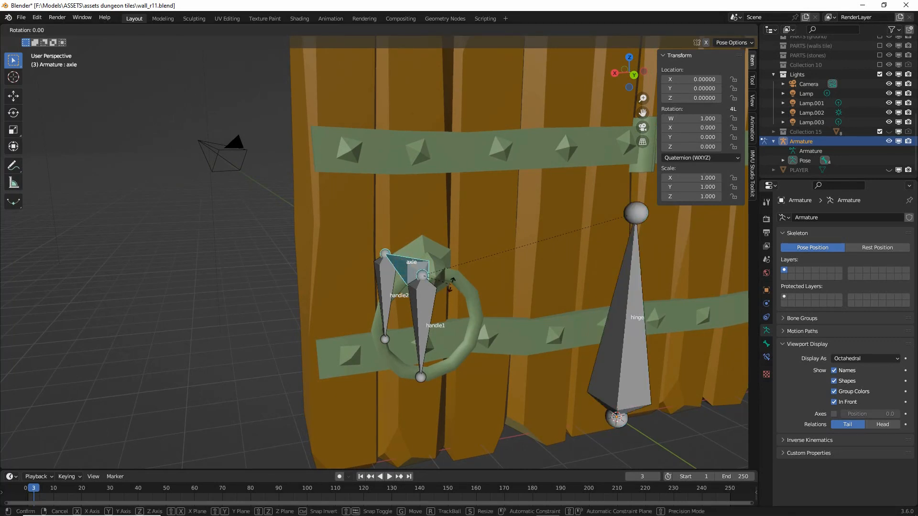
key(x)
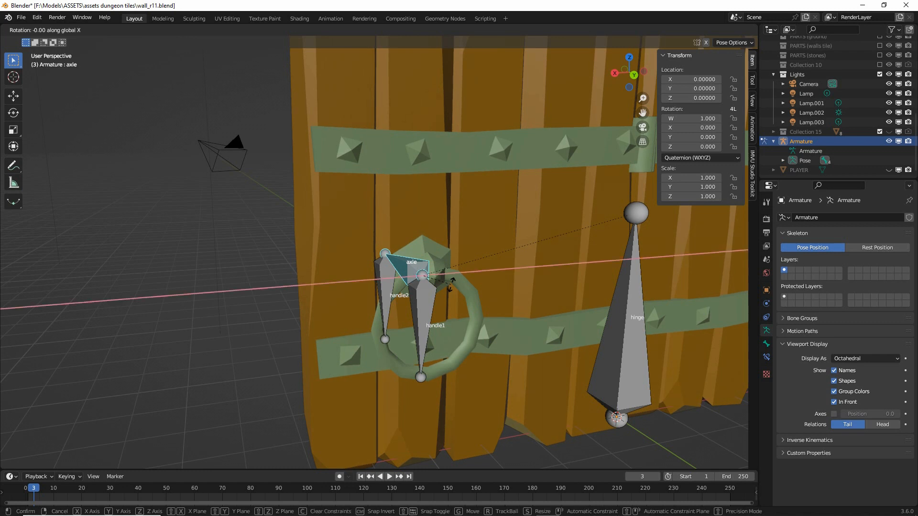
key(y)
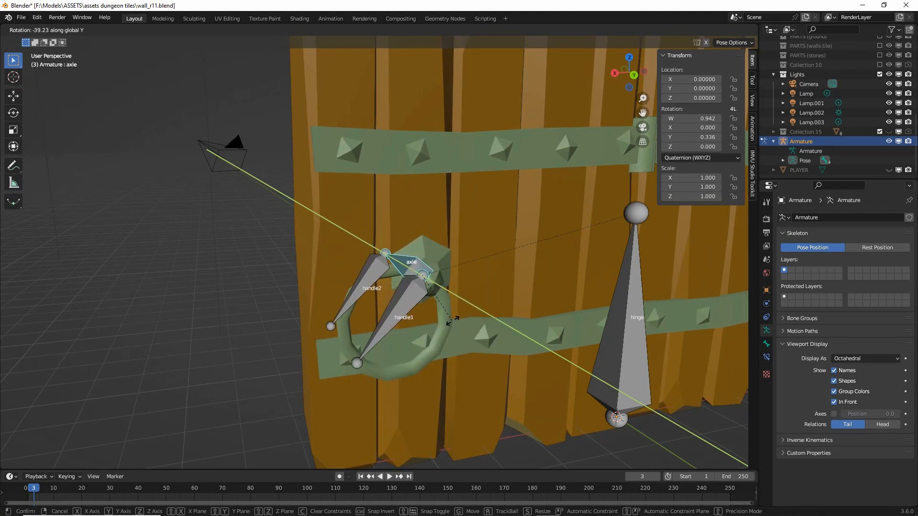
right_click(427, 318)
Try rotating the handle1 bone about the global Y axis and about the global X axis to test its ring.
middle_drag(426, 317, 386, 304)
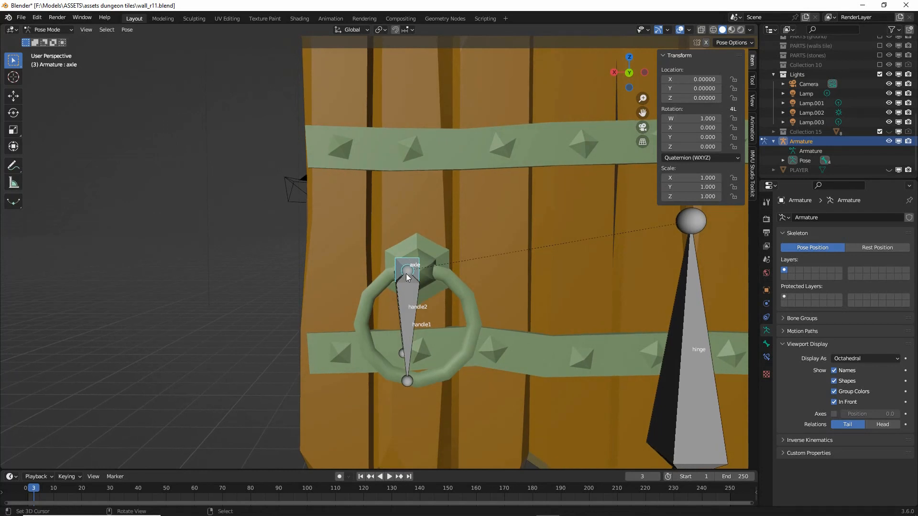
middle_drag(406, 274, 426, 314)
click(422, 303)
key(r)
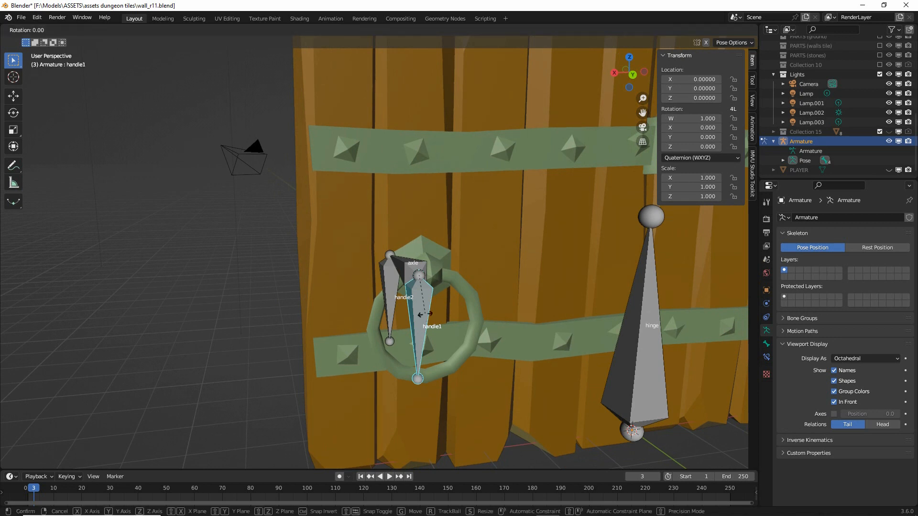
key(y)
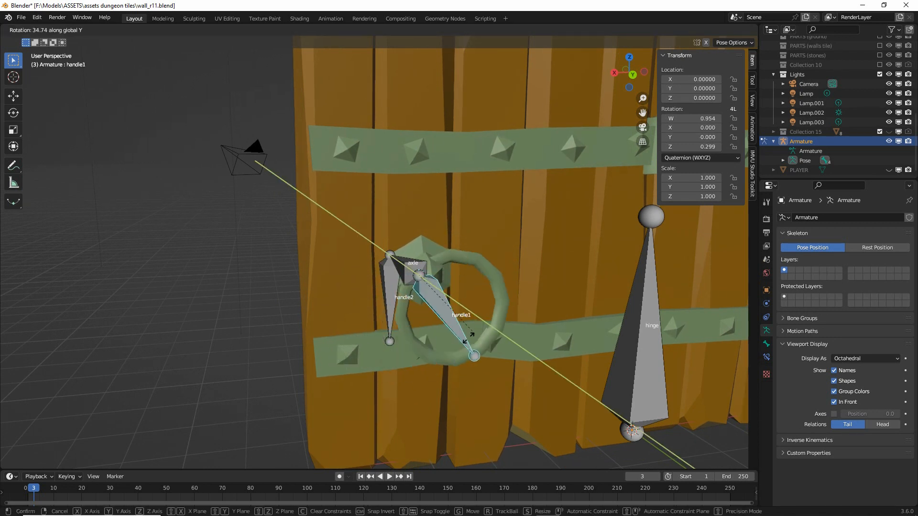
key(Escape)
key(r)
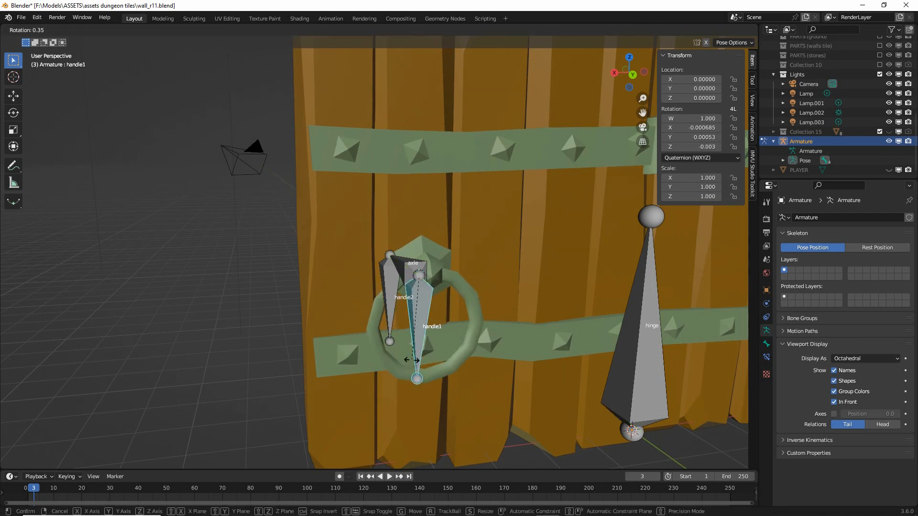
key(x)
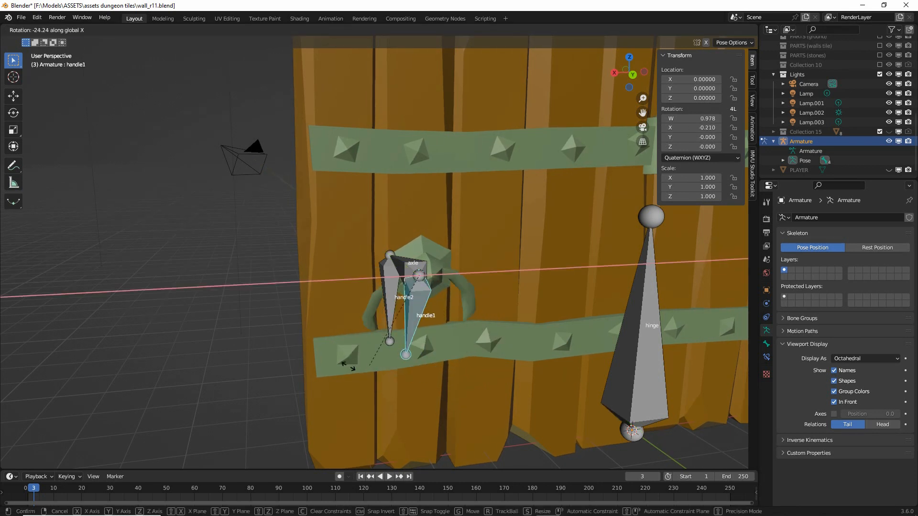
key(Escape)
Try rotating the handle2 bone about the global X axis on the opposite side of the gate.
middle_drag(432, 358, 465, 306)
click(311, 298)
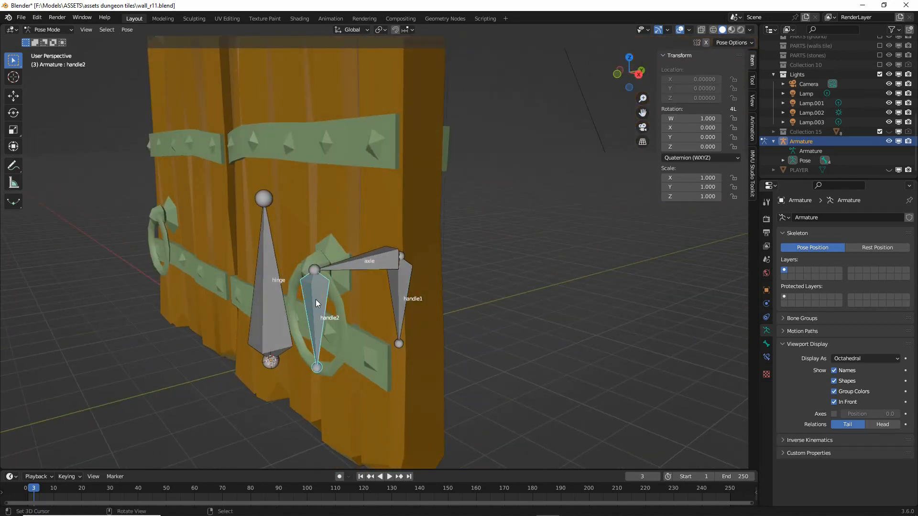
key(r)
key(x)
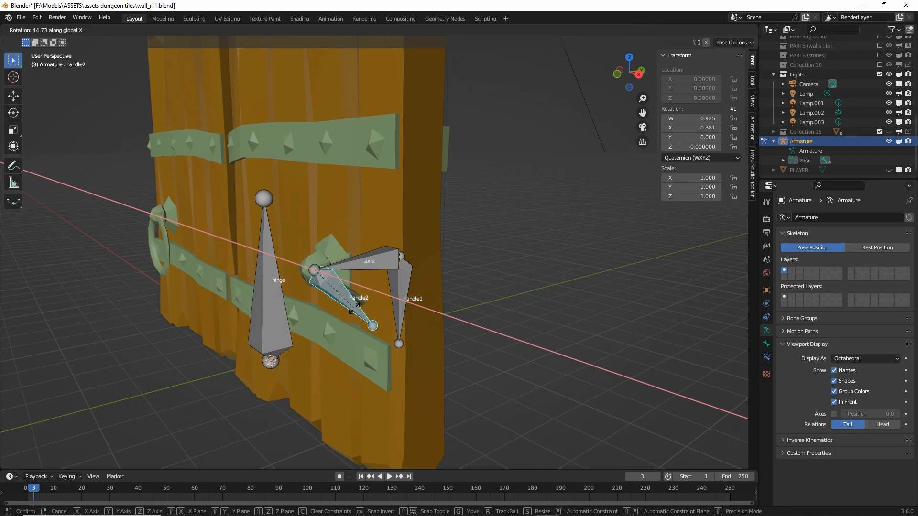
right_click(317, 306)
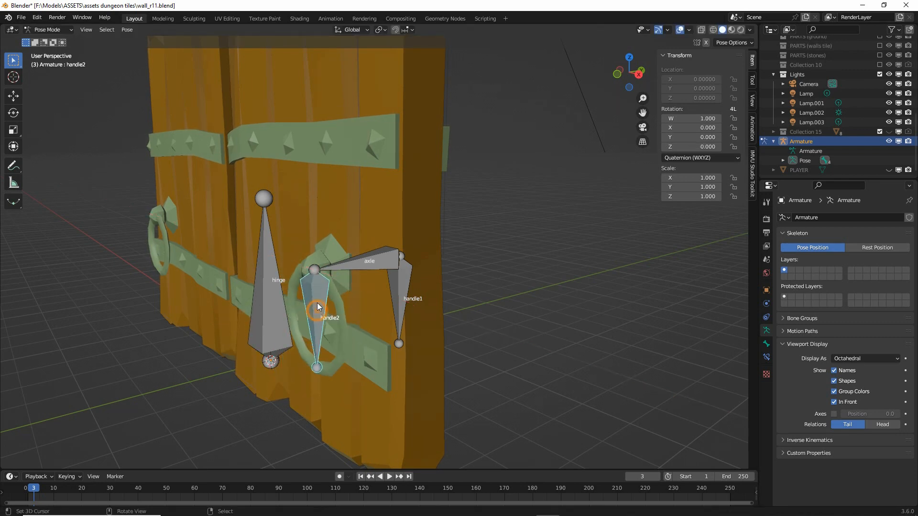
Switch the armature from Pose Mode to Edit Mode, facing the handle2 side of the gate.
middle_drag(317, 303, 366, 284)
shift+middle_drag(203, 281, 318, 271)
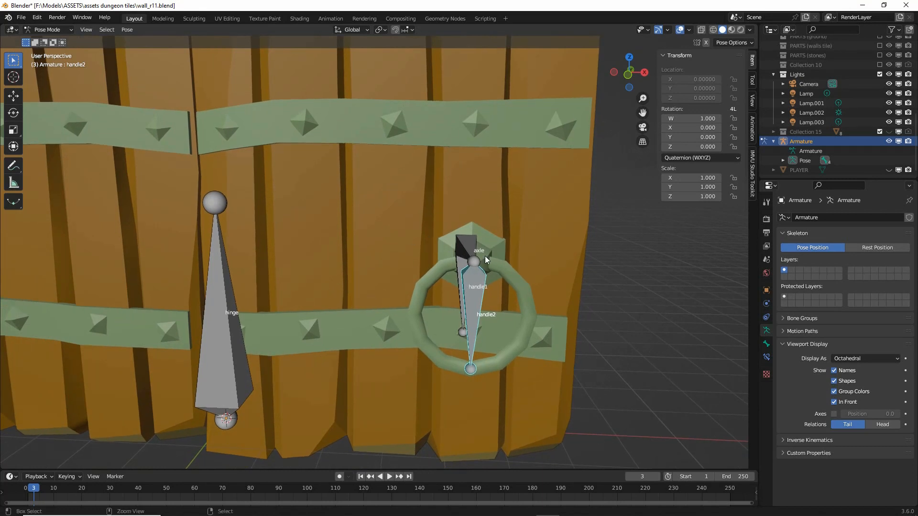
drag(473, 239, 450, 310)
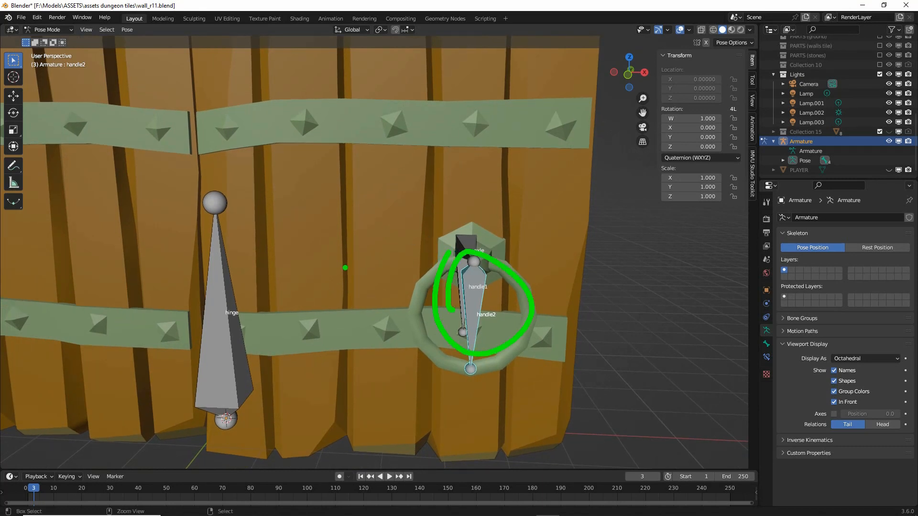
key(Escape)
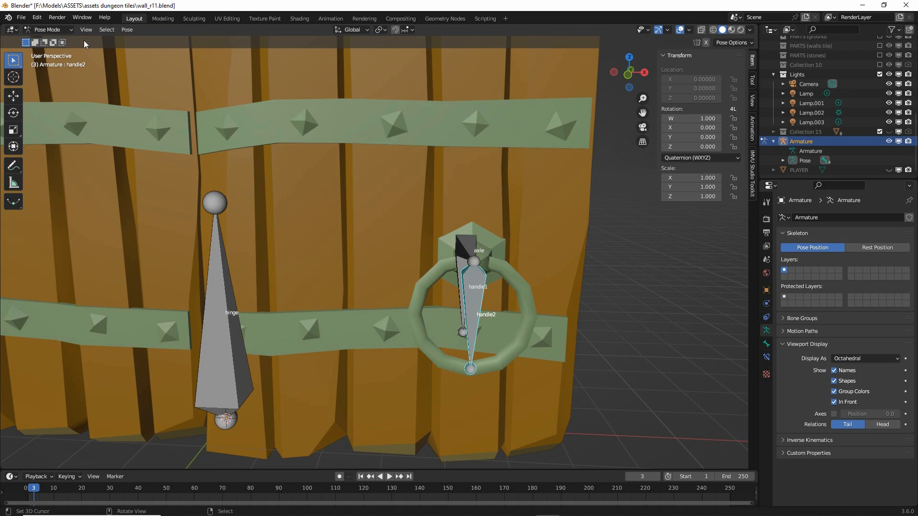
click(47, 29)
click(48, 48)
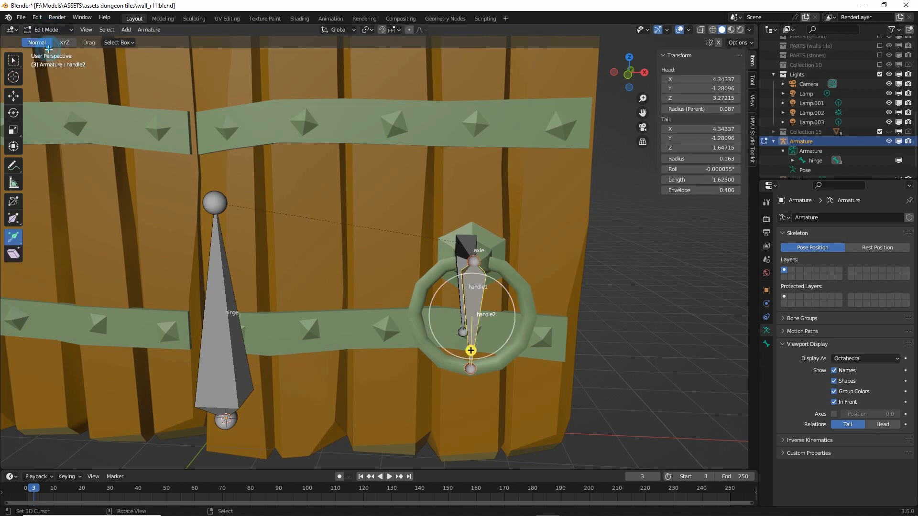
middle_drag(462, 273, 447, 268)
scroll(446, 259, up, 1)
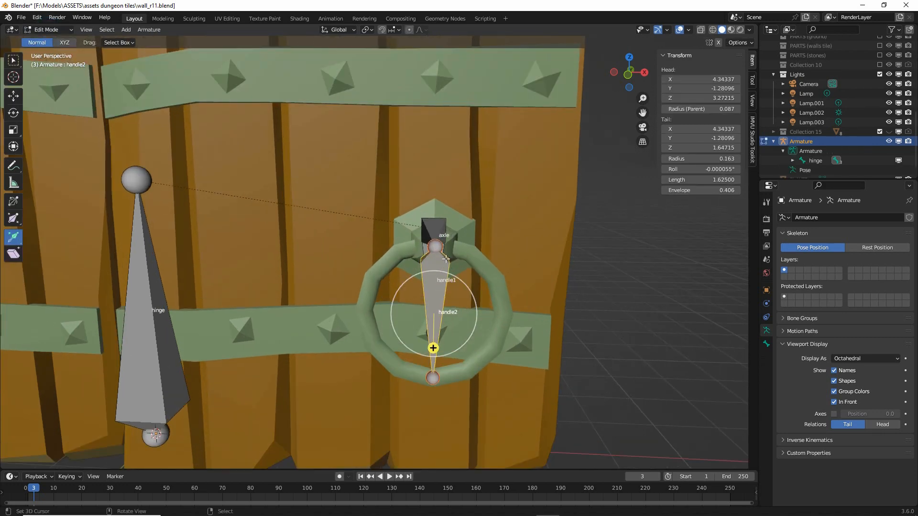
Examine from both sides of the gate how the axle bone's two ends line up with the knobs and rings.
mouse_move(439, 223)
mouse_down()
mouse_move(432, 220)
mouse_move(424, 246)
mouse_up()
mouse_move(495, 265)
middle_down()
mouse_move(460, 296)
mouse_move(312, 272)
middle_up()
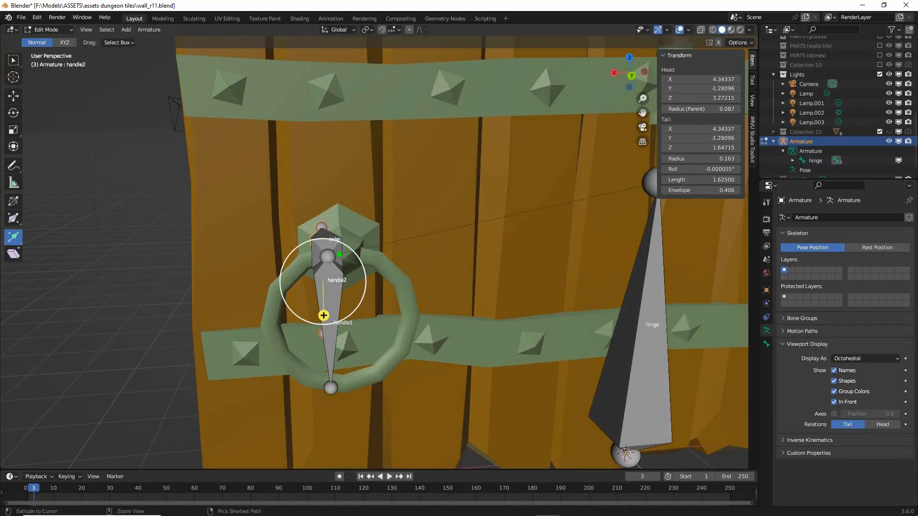
drag(336, 199, 342, 262)
drag(333, 196, 356, 212)
drag(326, 249, 359, 256)
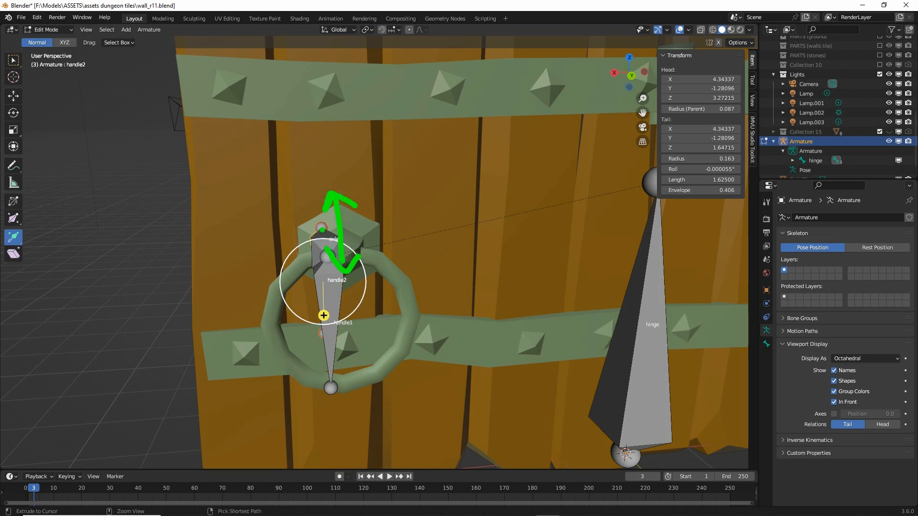
drag(322, 229, 332, 231)
key(Escape)
middle_drag(437, 290, 429, 307)
drag(321, 206, 304, 210)
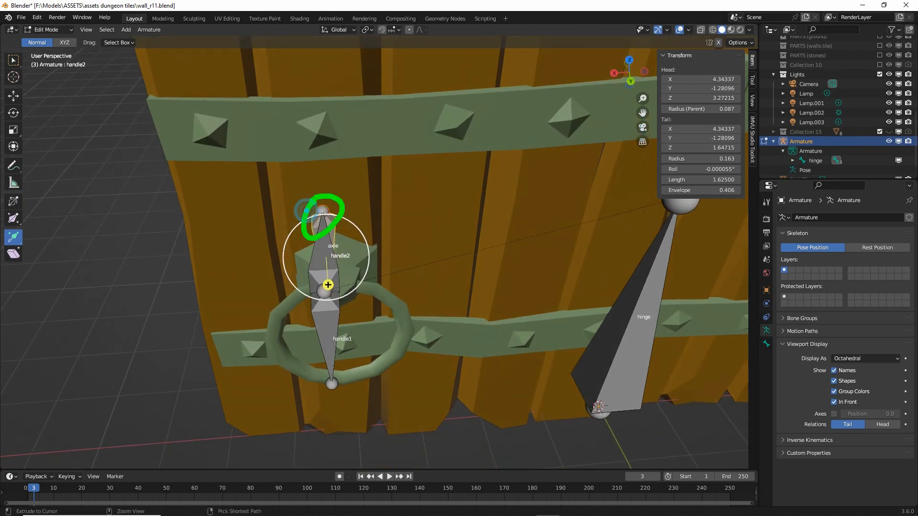
drag(325, 291, 310, 280)
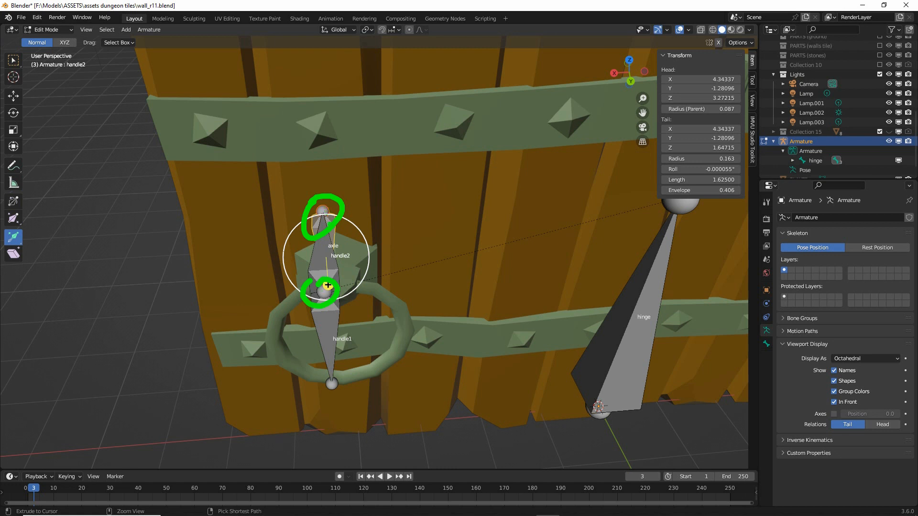
key(Escape)
Select the axle bone's tail joint at handle2 and try moving it freely.
click(327, 212)
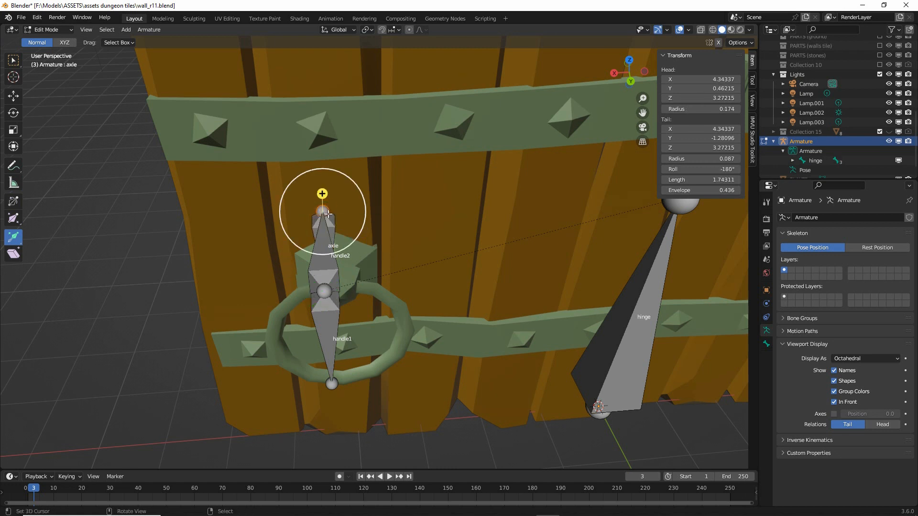
key(g)
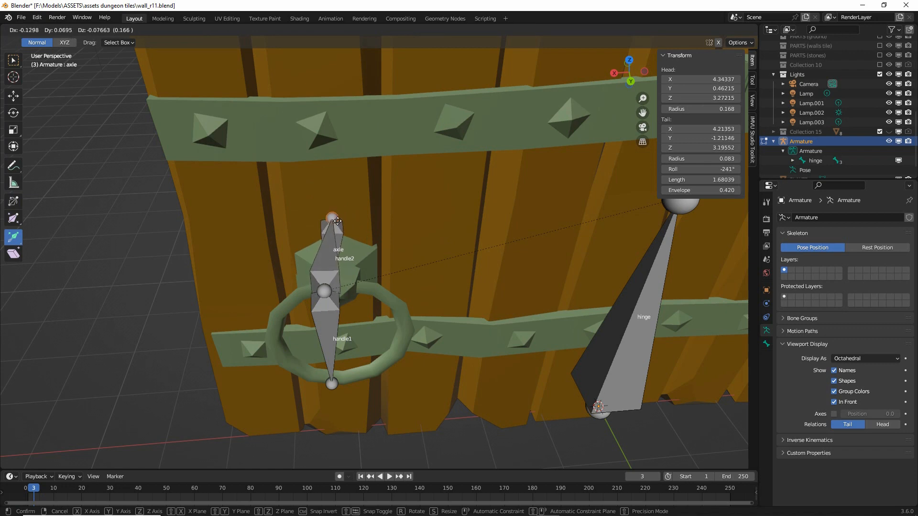
key(Escape)
middle_drag(307, 319, 308, 302)
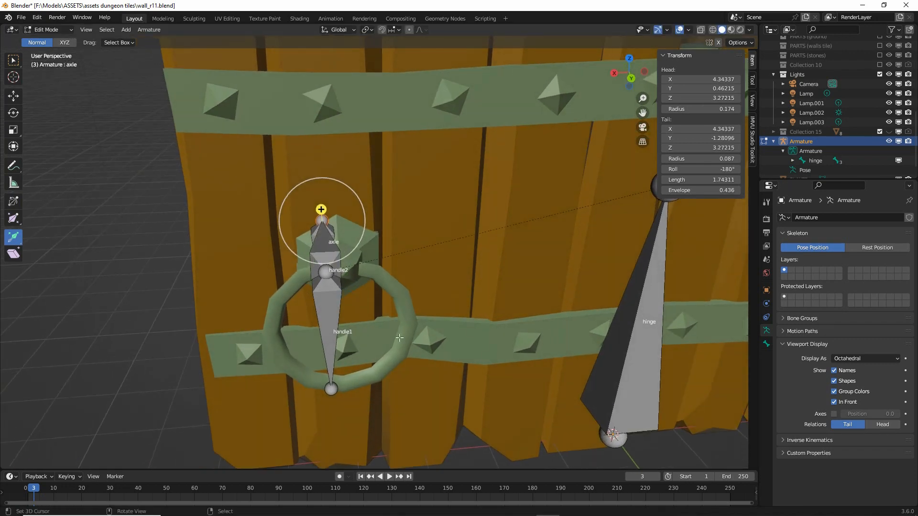
Activate the Move tool and view the armature from the right, then from the front orthographic viewpoint.
click(13, 95)
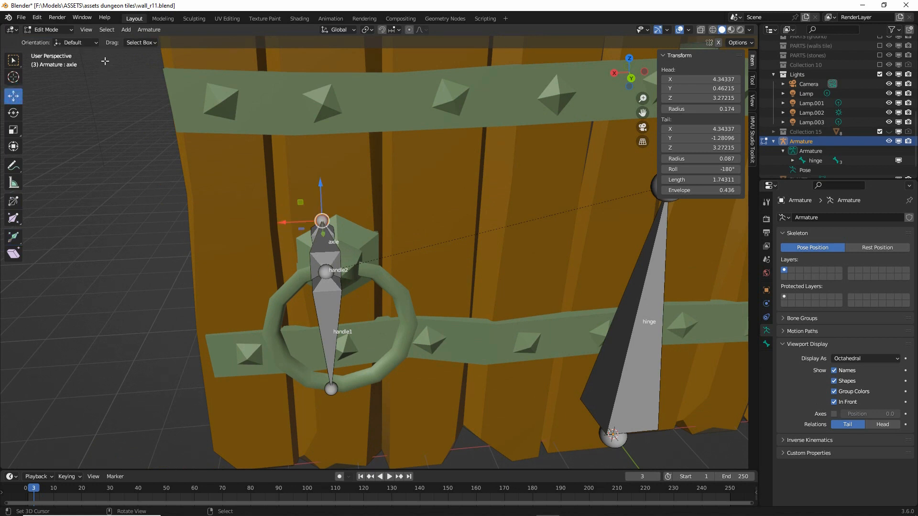
click(86, 29)
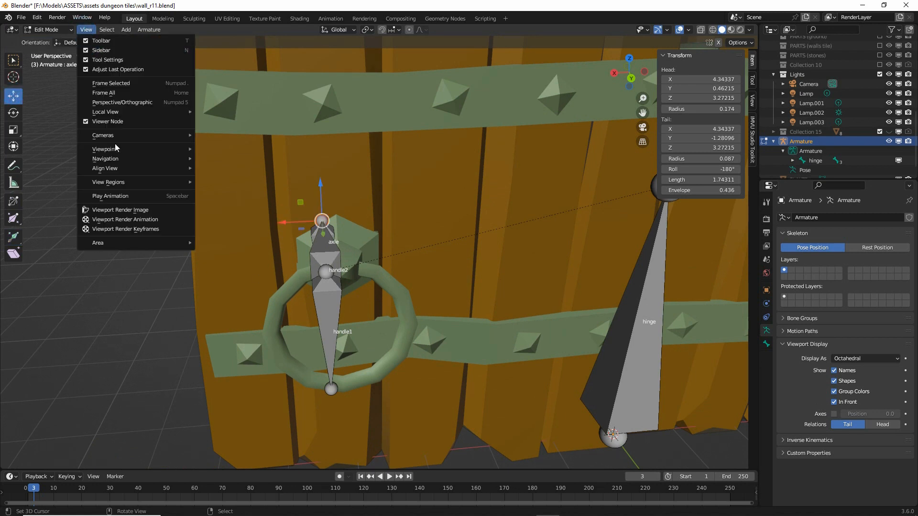
mouse_move(115, 151)
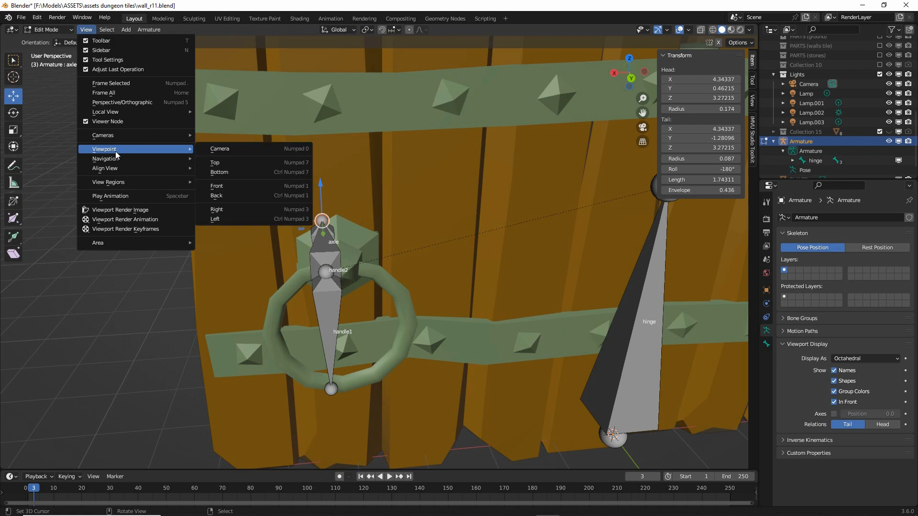
click(222, 207)
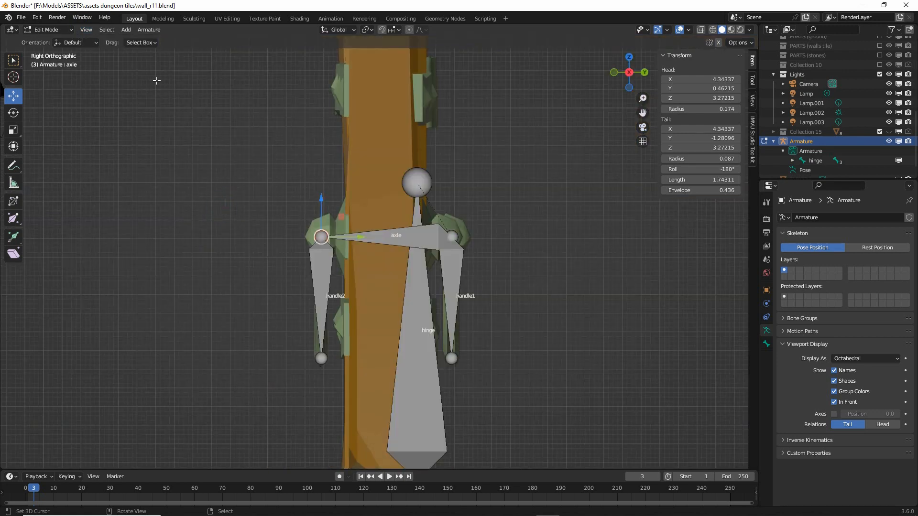
click(88, 33)
mouse_move(105, 149)
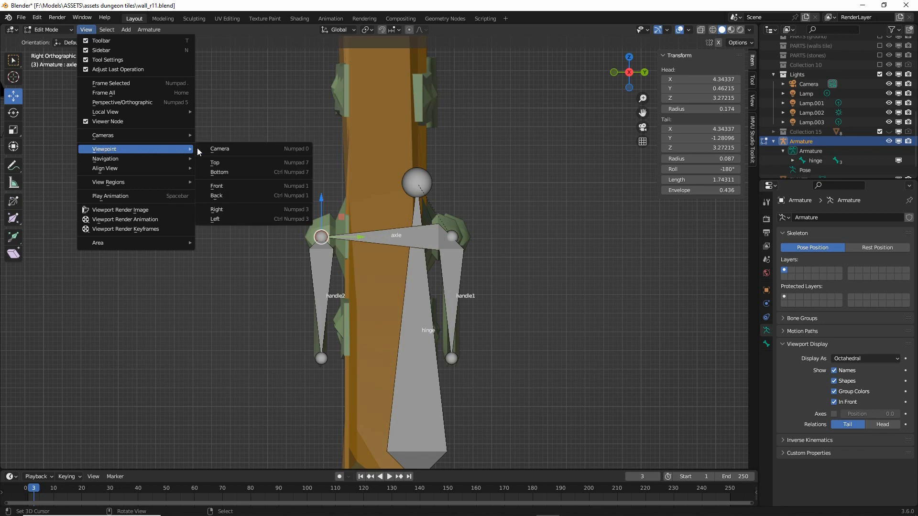
click(218, 184)
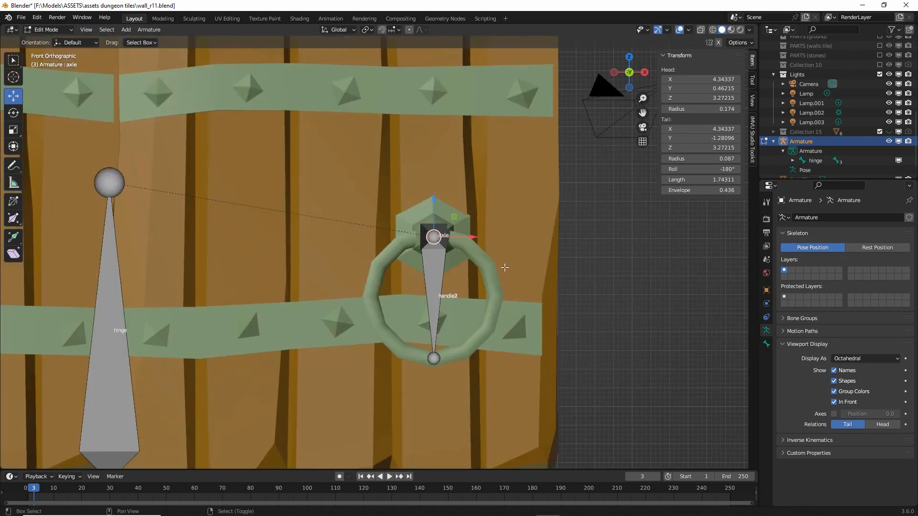
Examine in wireframe from the front how the axle bone's tail joint lines up with the hexagonal knob.
scroll(504, 268, up, 5)
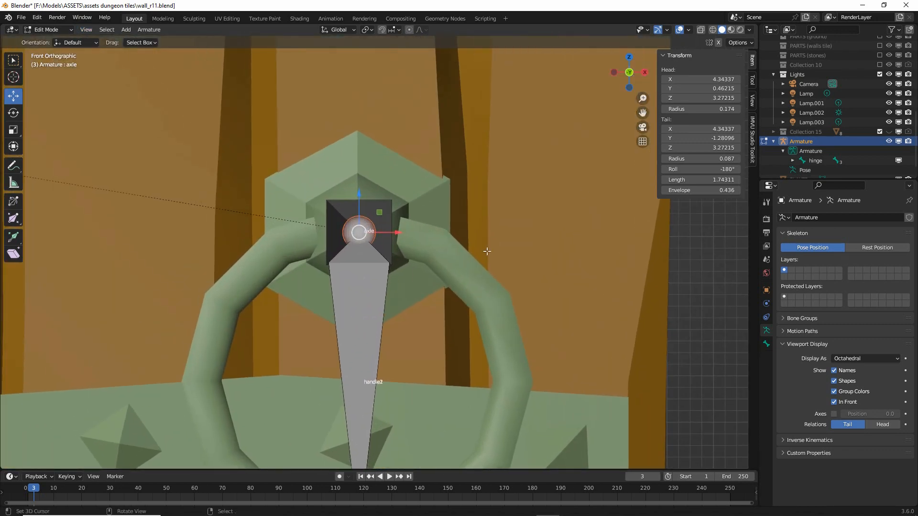
click(712, 30)
scroll(420, 225, up, 1)
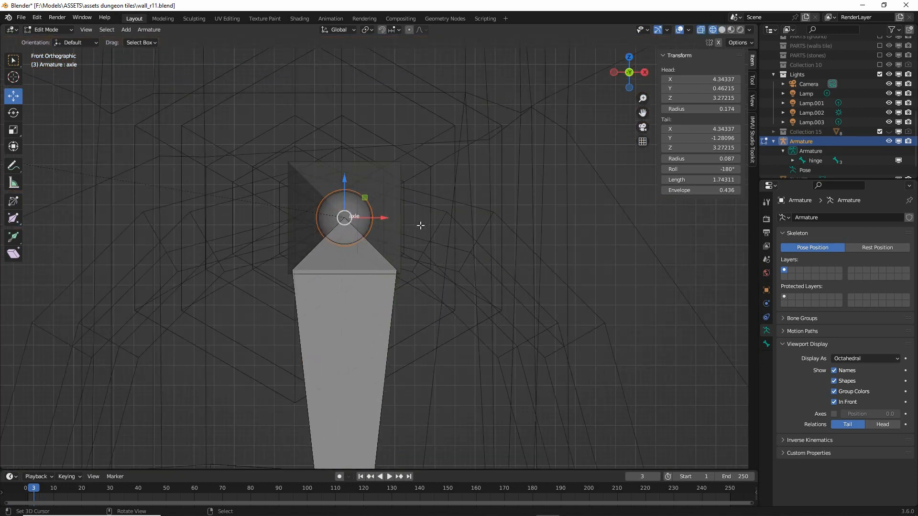
shift+middle_drag(350, 204, 375, 211)
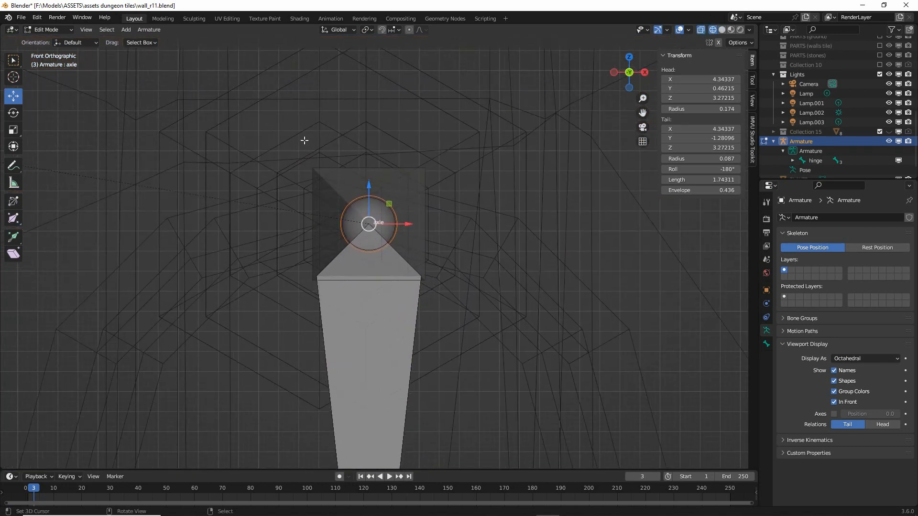
mouse_move(316, 126)
mouse_down()
mouse_move(224, 171)
mouse_move(227, 312)
mouse_up()
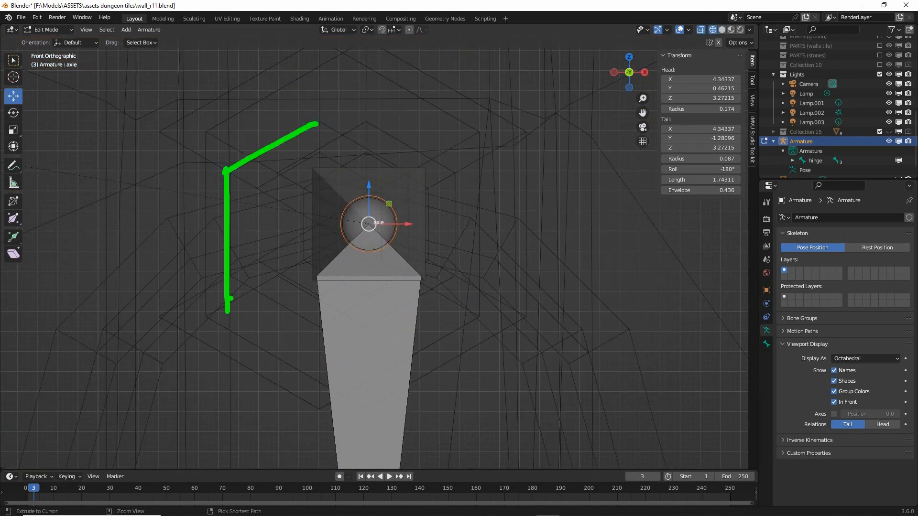
drag(232, 280, 292, 338)
mouse_move(365, 122)
mouse_down()
mouse_move(259, 177)
mouse_move(255, 263)
mouse_move(339, 328)
mouse_up()
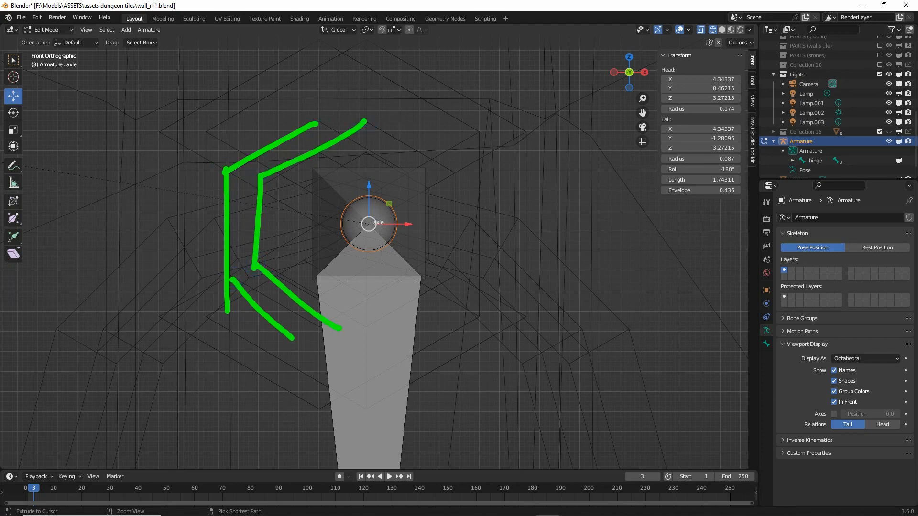
key(Escape)
mouse_move(341, 232)
middle_down()
mouse_move(344, 266)
mouse_move(532, 232)
mouse_move(420, 246)
mouse_move(439, 246)
mouse_move(368, 243)
mouse_move(400, 244)
middle_up()
scroll(339, 254, down, 3)
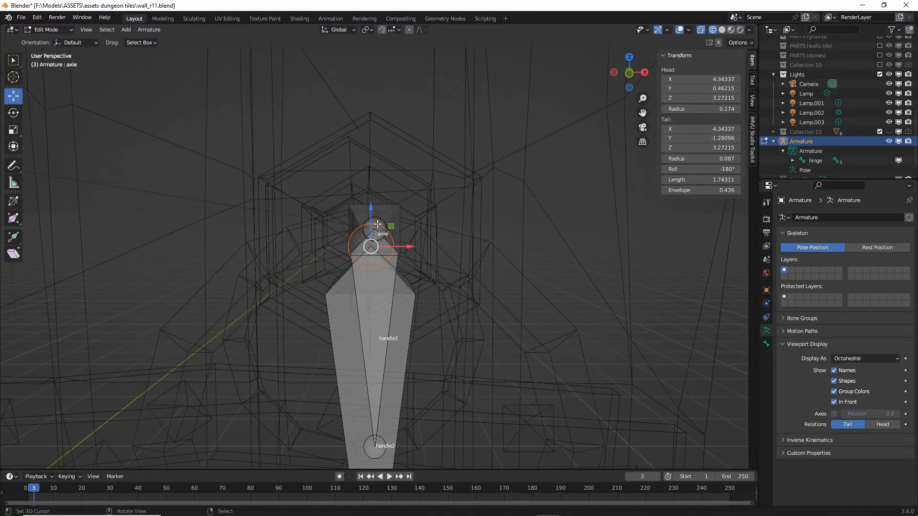
Return to solid shading and move the axle bone's tail joint along the global axes to X 4.32658 and Z 3.25718.
click(722, 30)
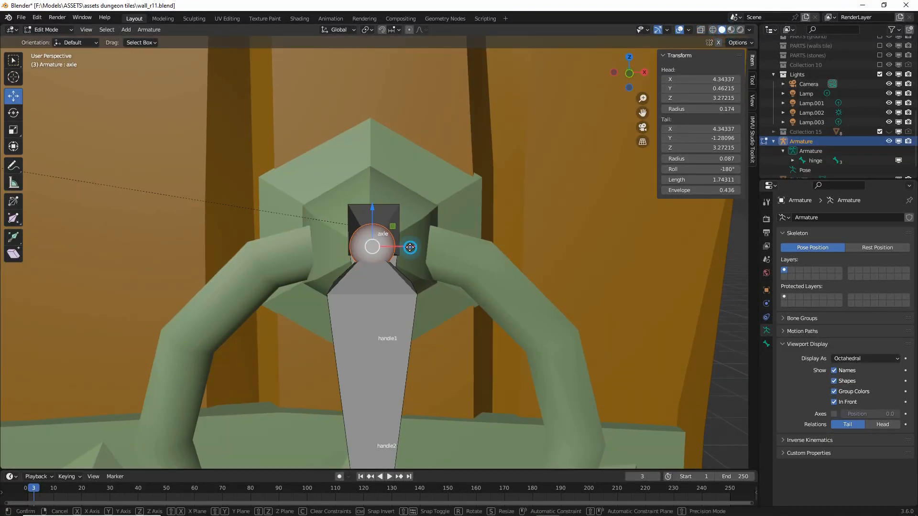
drag(410, 246, 406, 248)
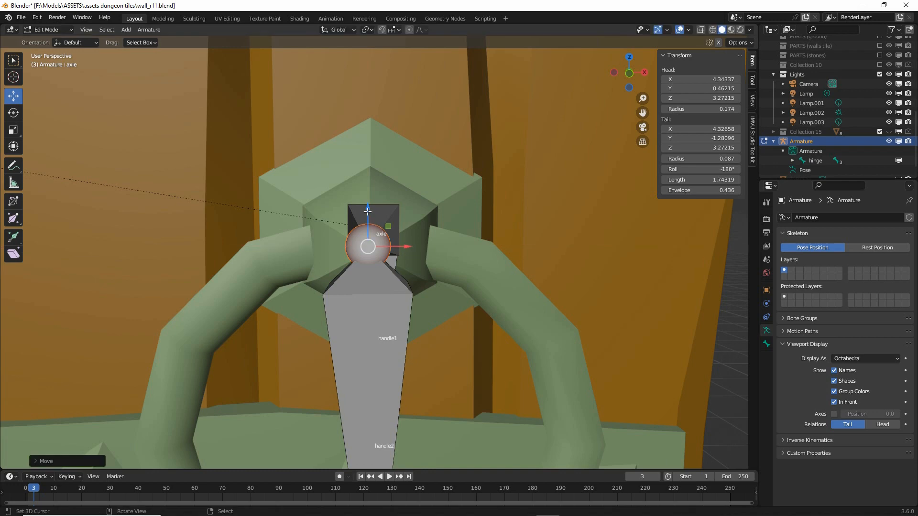
drag(368, 210, 368, 213)
Select the axle bone's head joint at handle1 and try moving it alone along the global X axis by about -0.247.
middle_drag(532, 309, 396, 242)
click(372, 282)
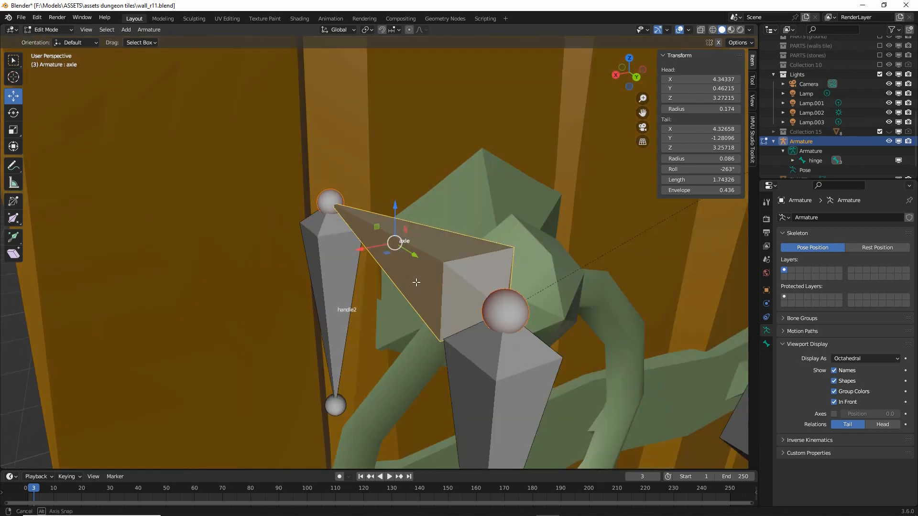
click(499, 312)
click(523, 301)
middle_drag(522, 300, 420, 333)
mouse_move(382, 332)
mouse_down()
mouse_move(431, 330)
mouse_move(422, 330)
mouse_move(408, 466)
mouse_up()
drag(387, 404, 406, 466)
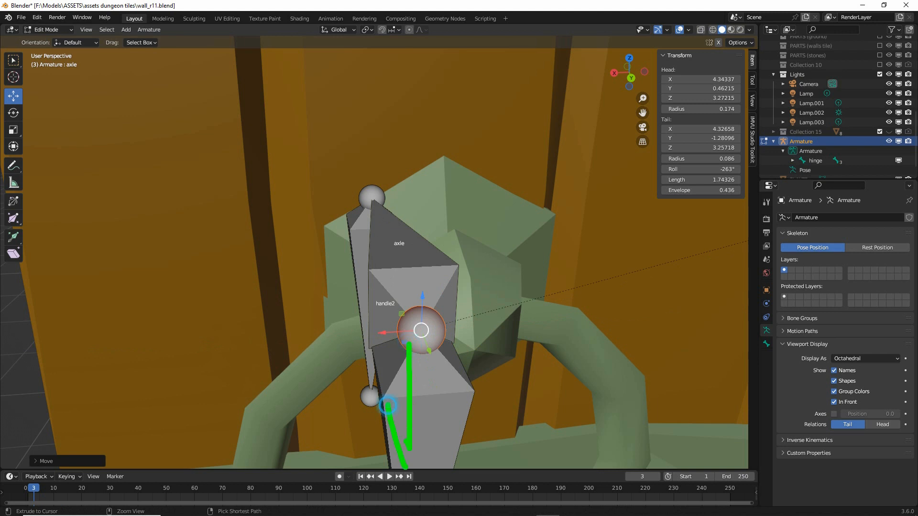
drag(428, 426, 406, 466)
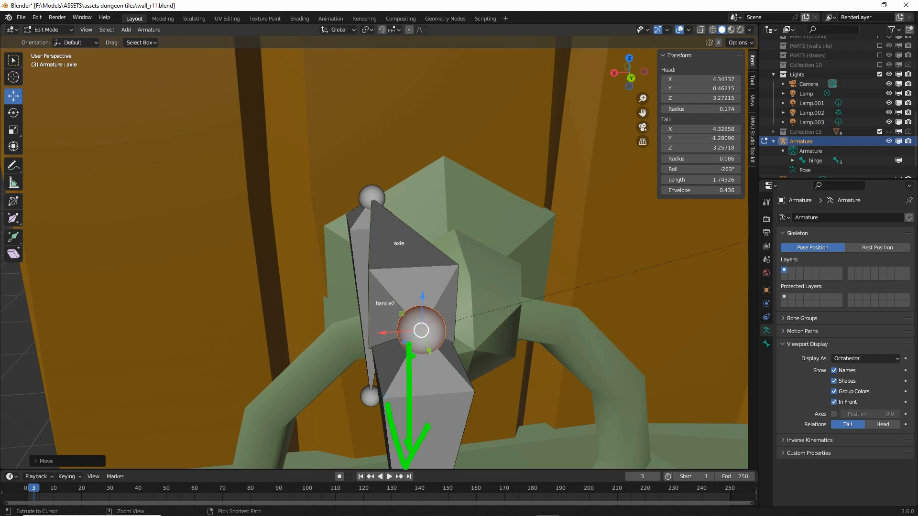
key(Escape)
drag(382, 332, 448, 331)
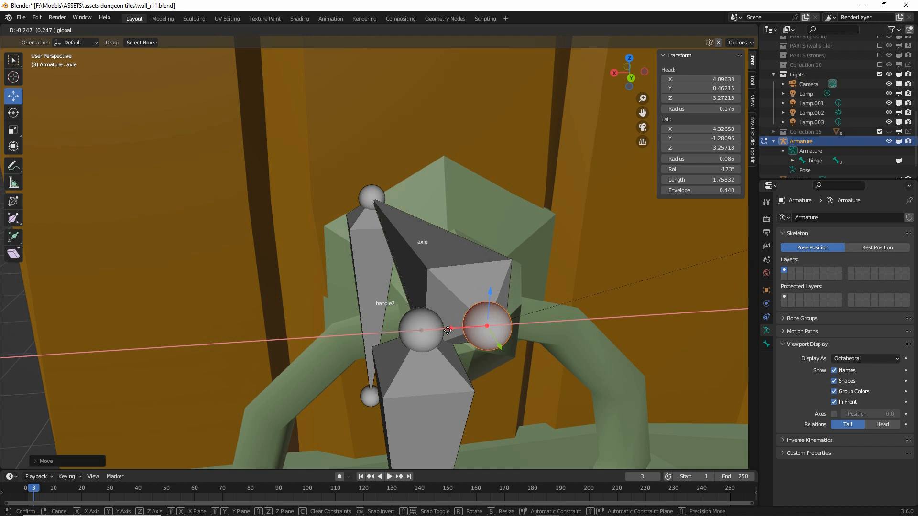
drag(448, 330, 448, 331)
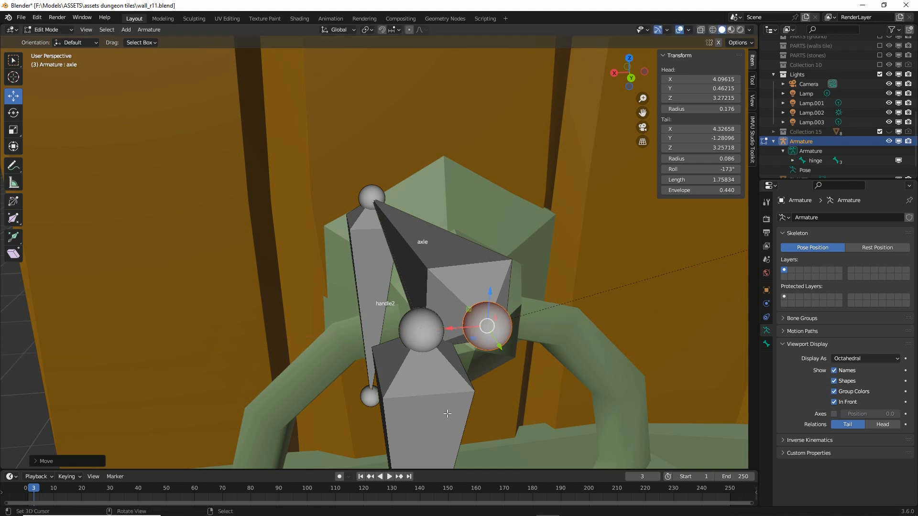
Select the handle1 bone together with the axle's head joint and move them along the global X axis to X 4.20373.
click(446, 410)
key(KP_Decimal)
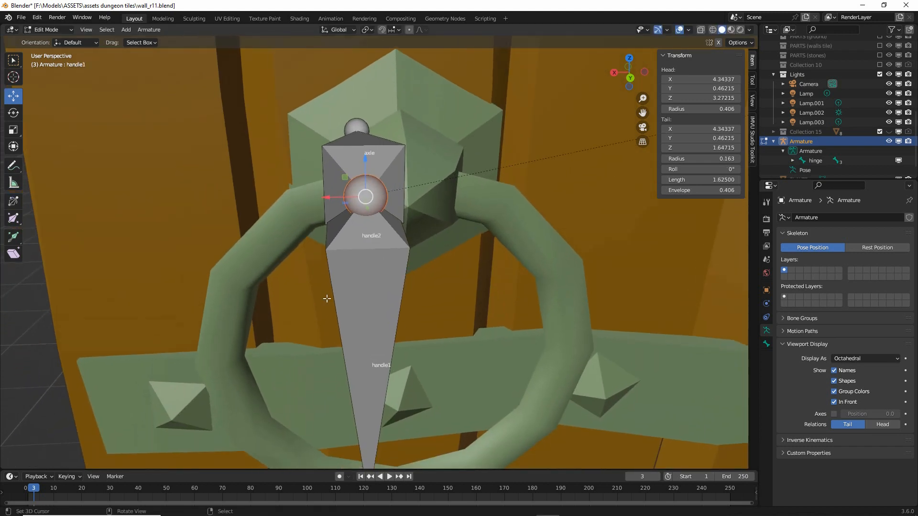
middle_drag(328, 303, 346, 304)
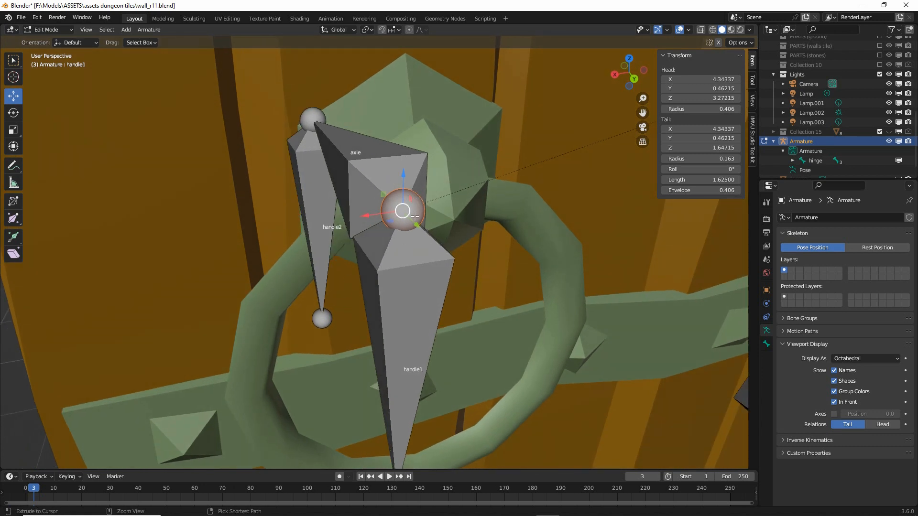
drag(334, 138, 404, 196)
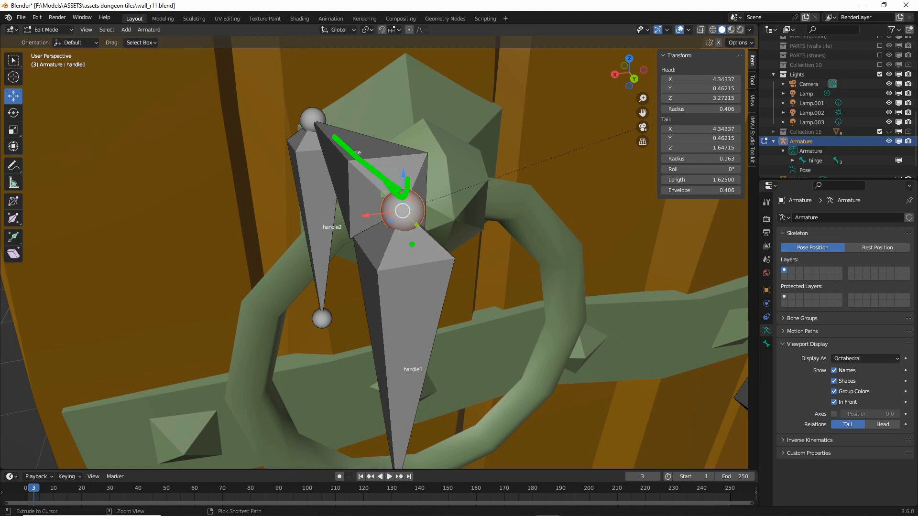
drag(403, 238, 410, 397)
drag(385, 361, 432, 367)
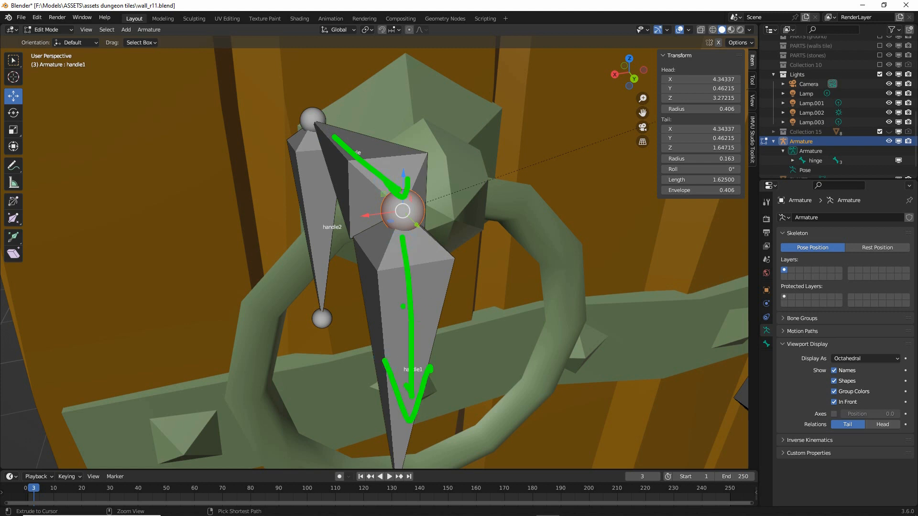
shift+click(408, 279)
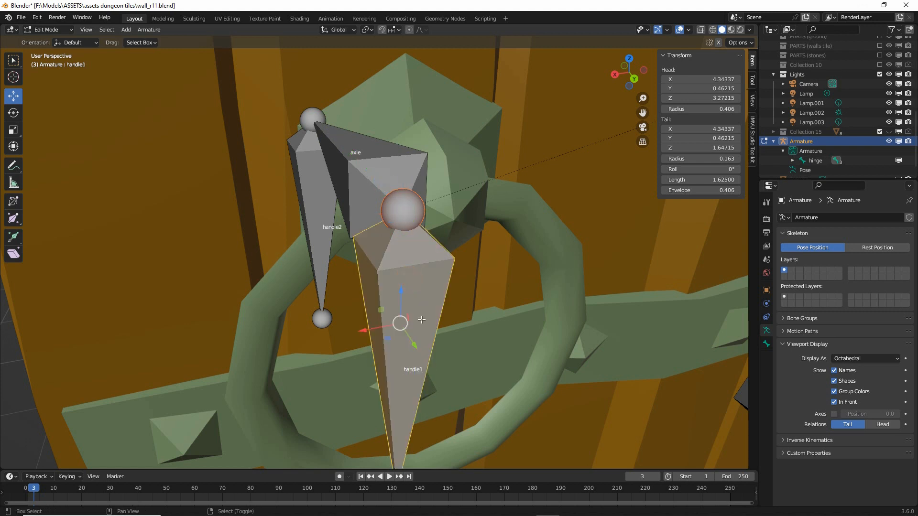
middle_drag(409, 279, 403, 312)
drag(334, 337, 354, 337)
Move handle1 and the axle's head joint along the global Y axis to Y 0.39605, and fine-tune them along X.
middle_drag(354, 336, 473, 121)
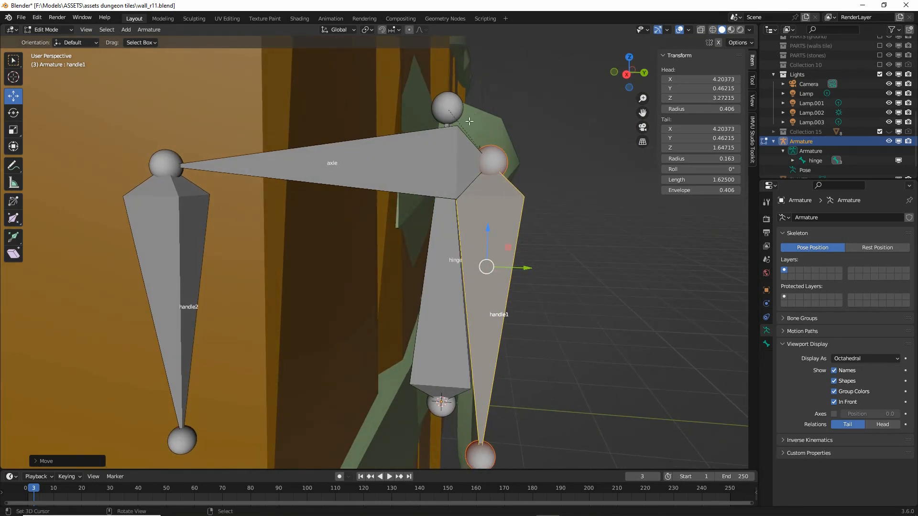
mouse_move(409, 54)
mouse_down()
mouse_move(431, 266)
mouse_move(405, 72)
mouse_up()
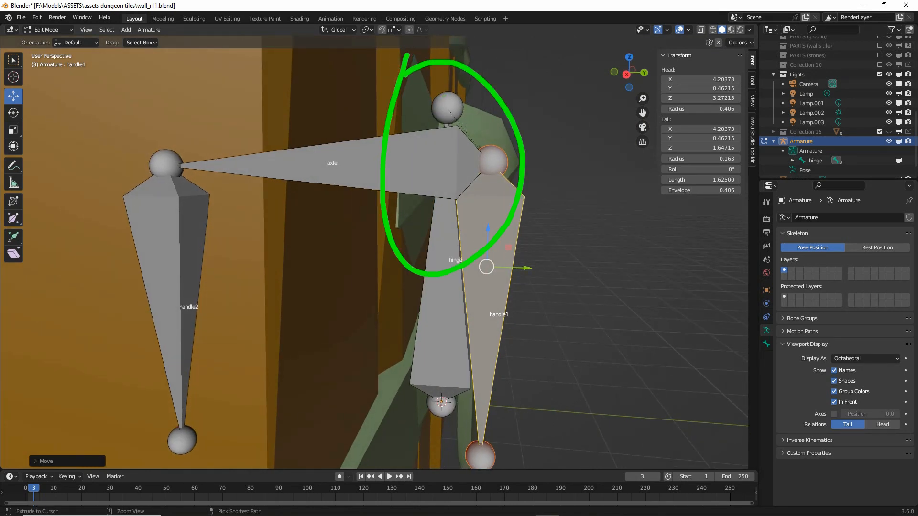
key(Escape)
mouse_move(478, 165)
middle_down()
mouse_move(428, 168)
mouse_move(483, 163)
mouse_move(457, 182)
middle_up()
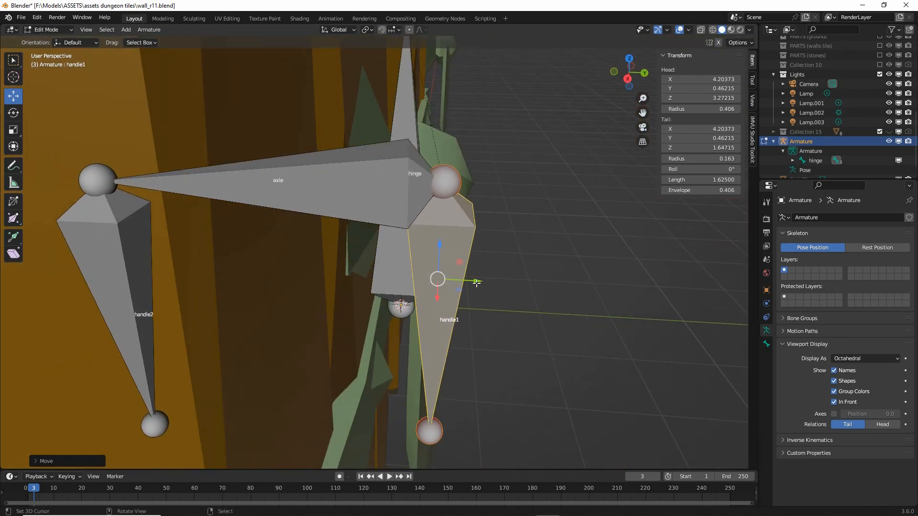
drag(477, 282, 461, 283)
middle_drag(460, 241, 367, 326)
drag(380, 337, 380, 340)
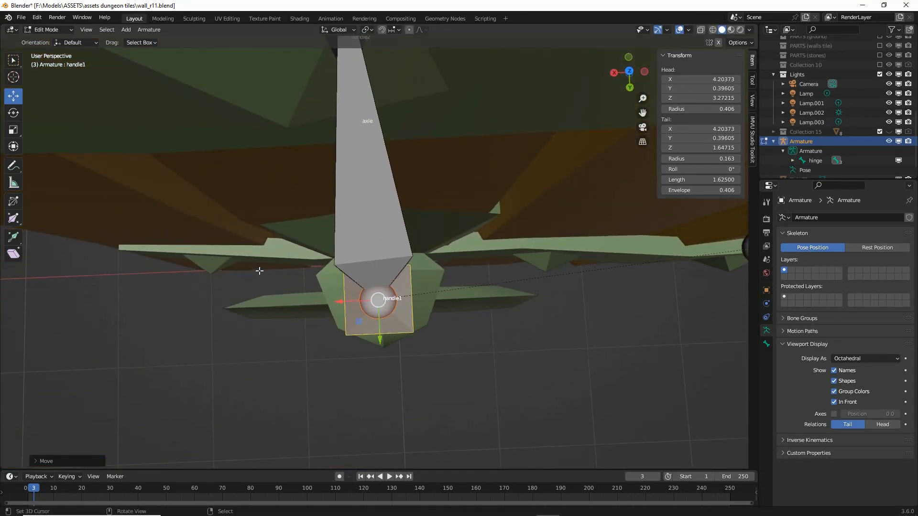
middle_drag(259, 270, 424, 301)
drag(338, 303, 339, 303)
Leave Edit Mode, switch the armature to Pose Mode and select the axle bone.
scroll(260, 180, down, 3)
shift+middle_drag(224, 167, 420, 249)
key(Tab)
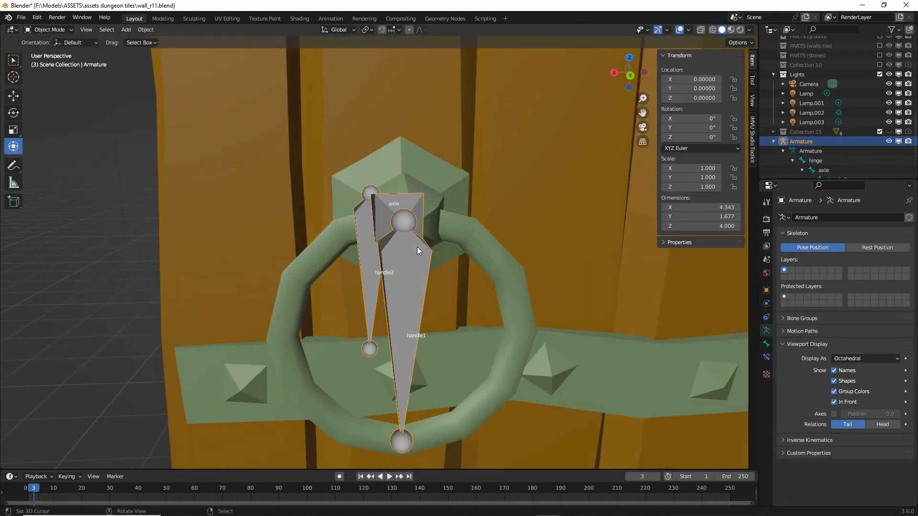
click(42, 30)
click(49, 62)
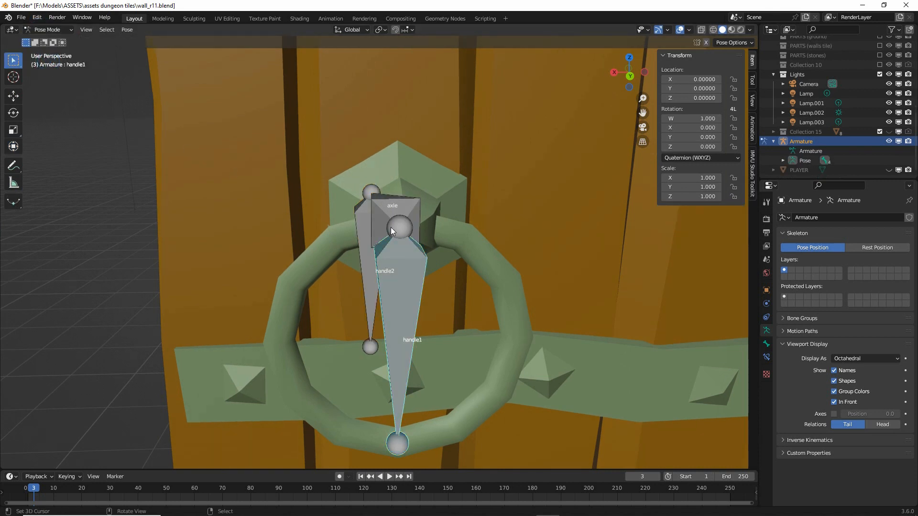
click(391, 217)
middle_drag(391, 218, 390, 211)
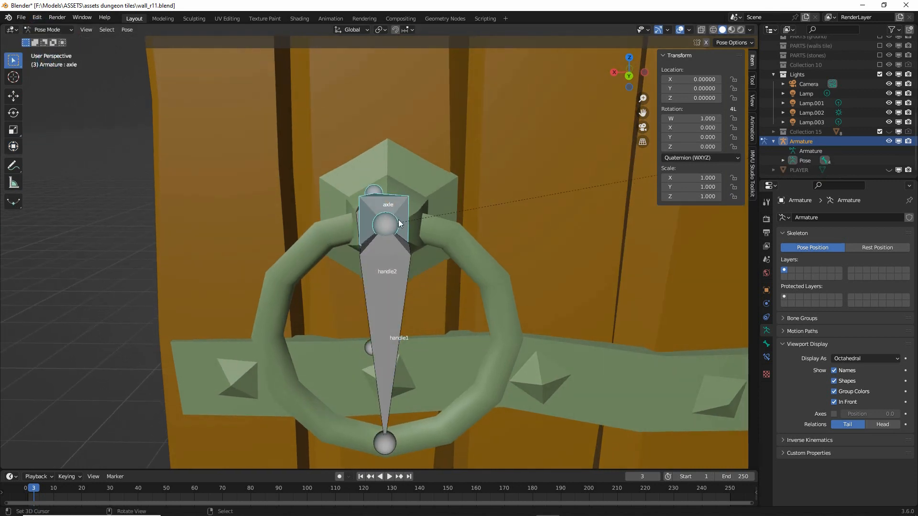
Try rotating the axle bone about the global Y axis from both sides of the gate to test the rings.
key(r)
key(y)
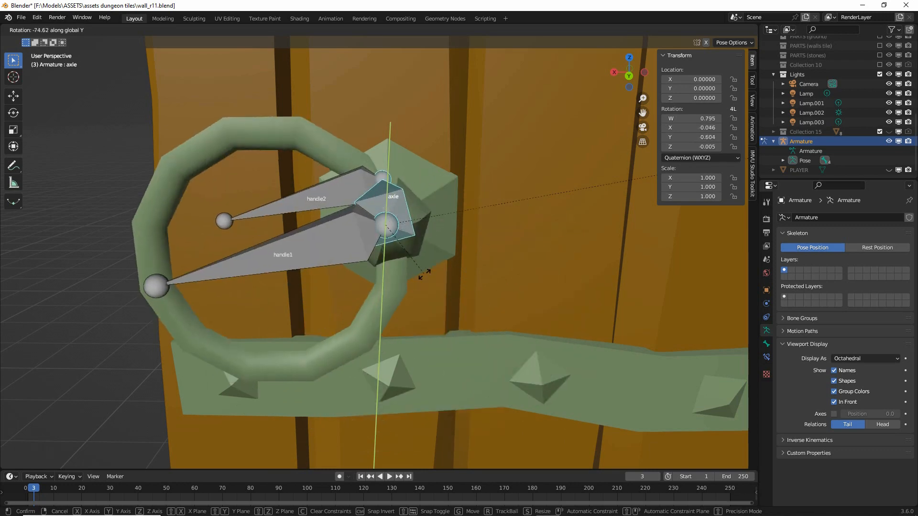
key(Escape)
middle_drag(197, 259, 481, 197)
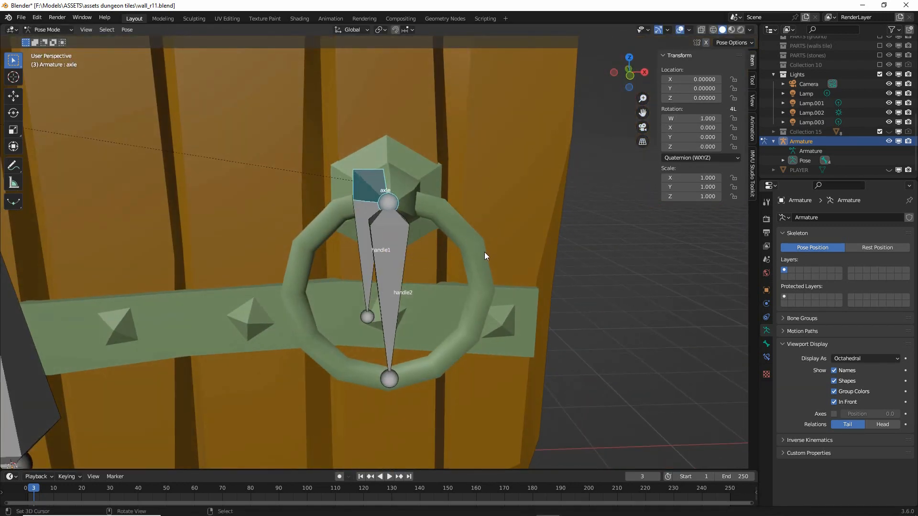
key(r)
key(y)
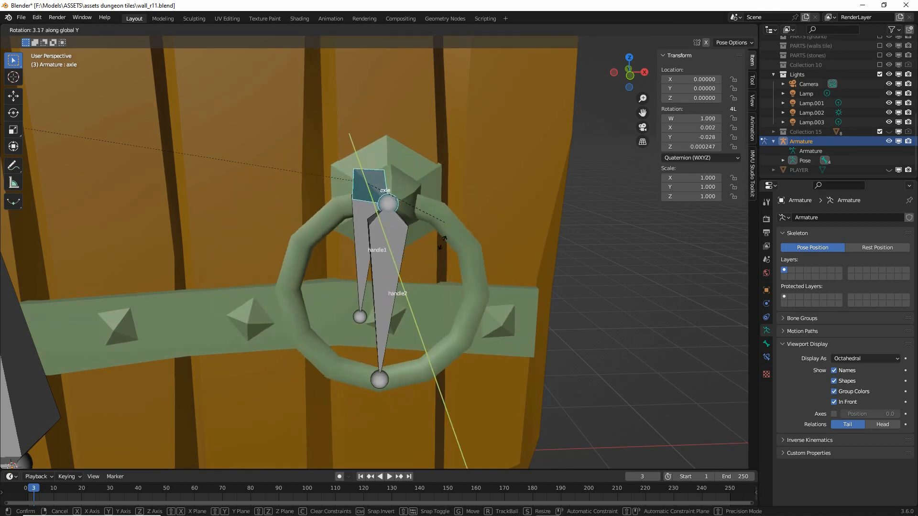
right_click(442, 213)
middle_drag(441, 213, 163, 219)
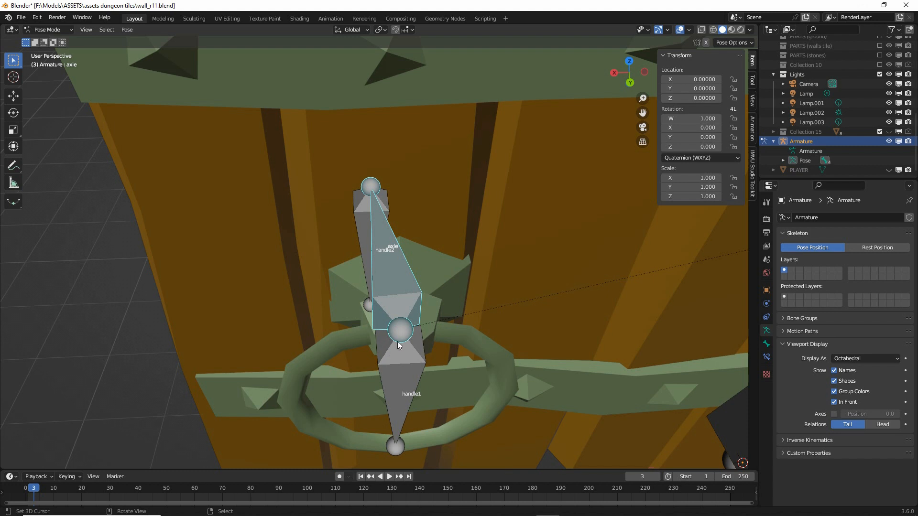
Put the armature in Edit Mode and select the whole handle1 bone, including its head joint at the axle.
click(41, 32)
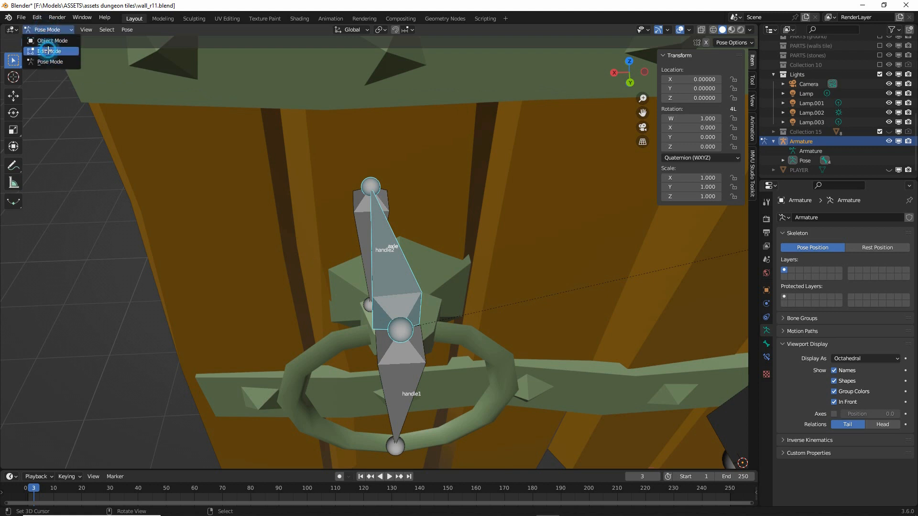
click(50, 51)
click(404, 335)
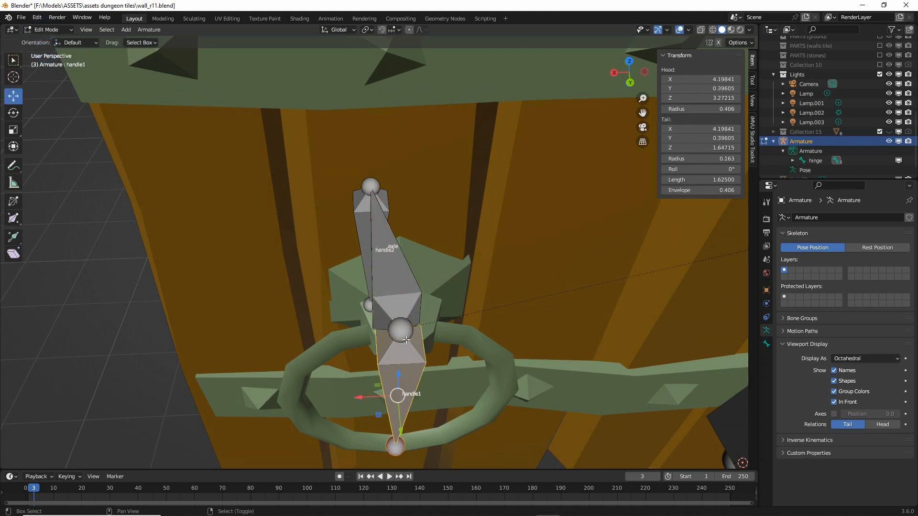
click(406, 333)
middle_drag(410, 328, 486, 365)
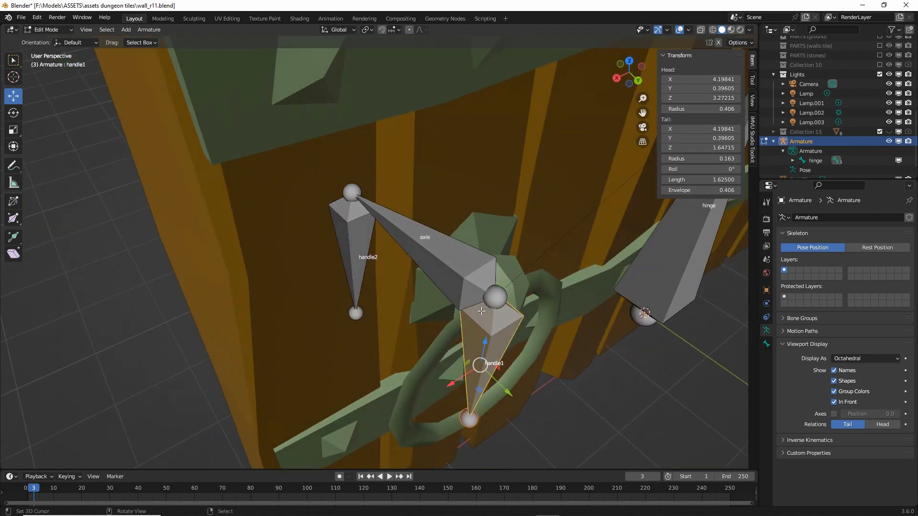
click(498, 298)
click(503, 333)
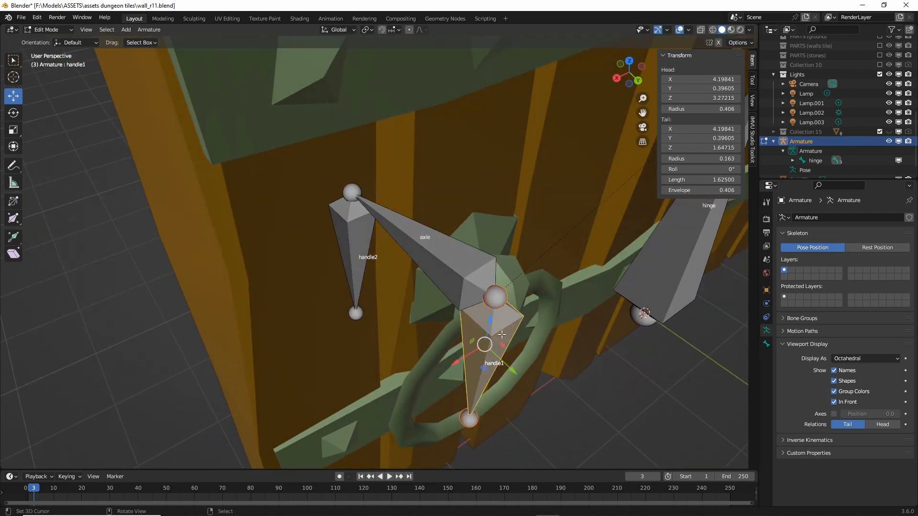
Move the handle1 bone sideways in the top view to X about 4.328, in line with the handle2 bone.
click(86, 30)
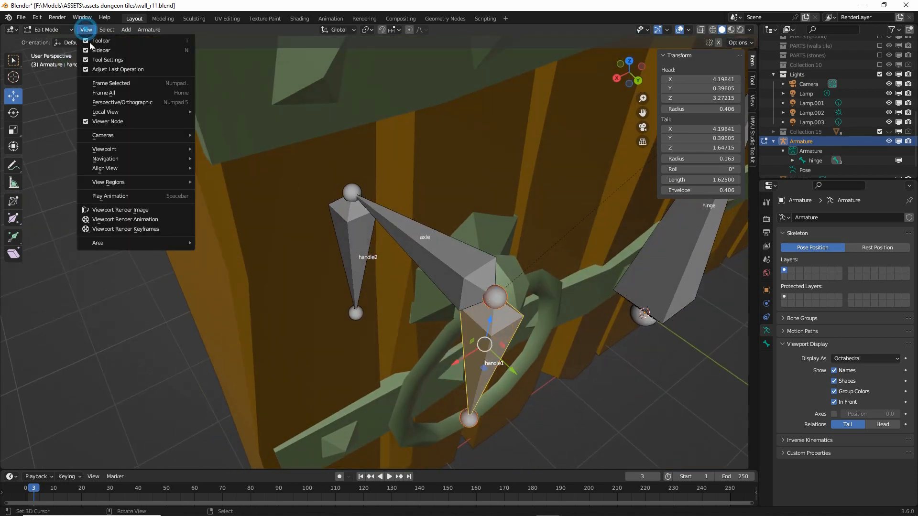
mouse_move(109, 152)
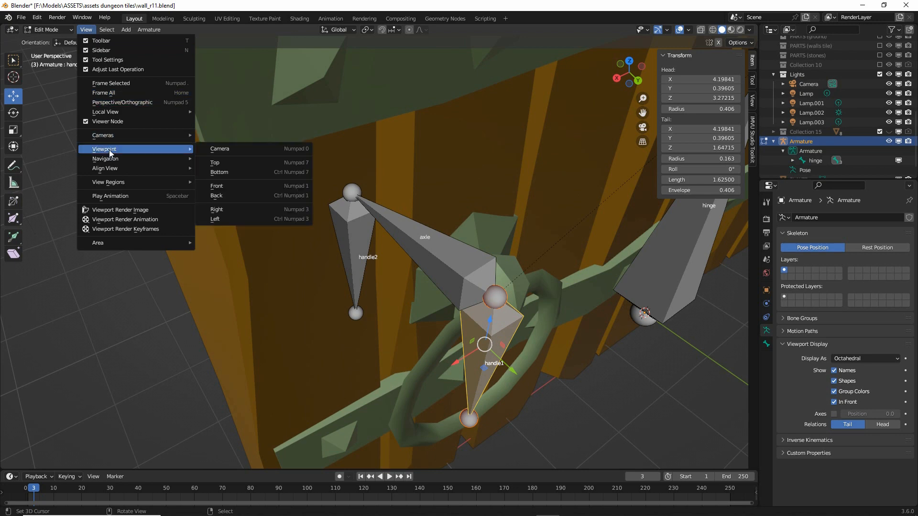
click(215, 163)
scroll(318, 234, up, 2)
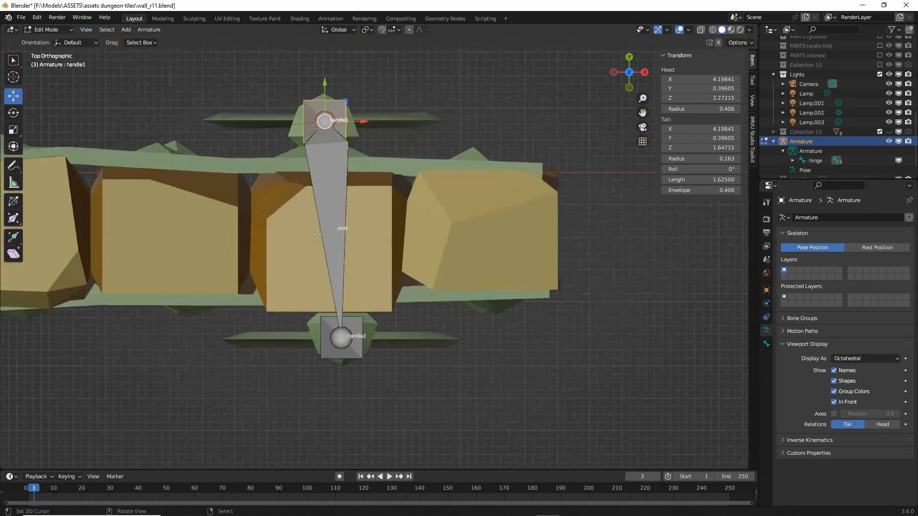
drag(370, 99, 373, 95)
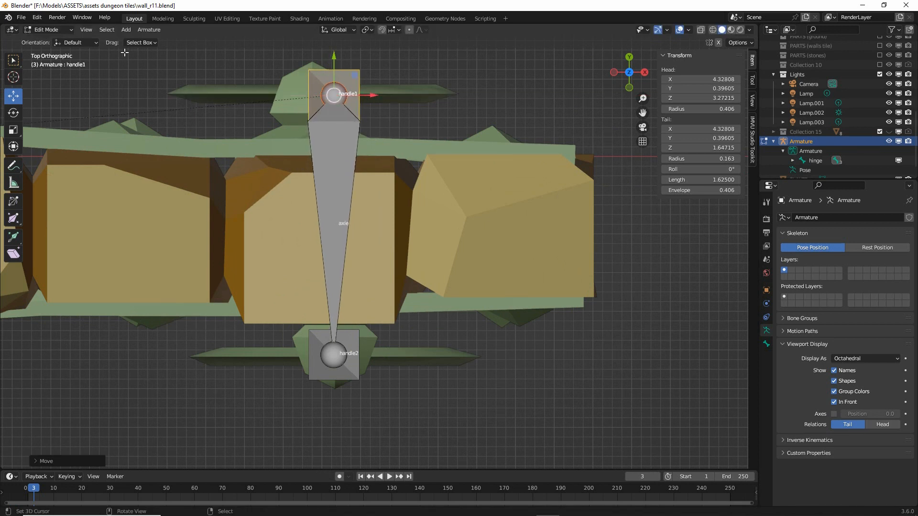
Lower the handle1 bone slightly in the wireframe front view, to a head Z of about 3.257, matching handle2.
click(86, 30)
mouse_move(98, 151)
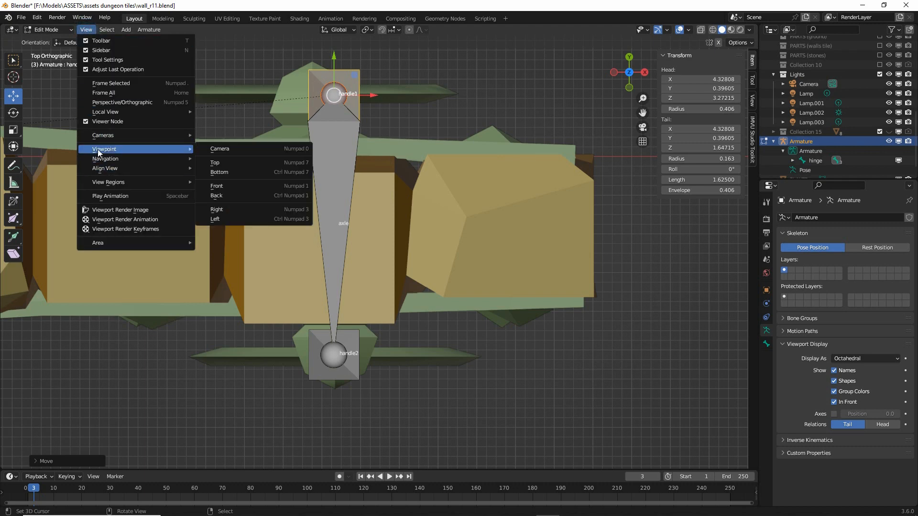
click(221, 186)
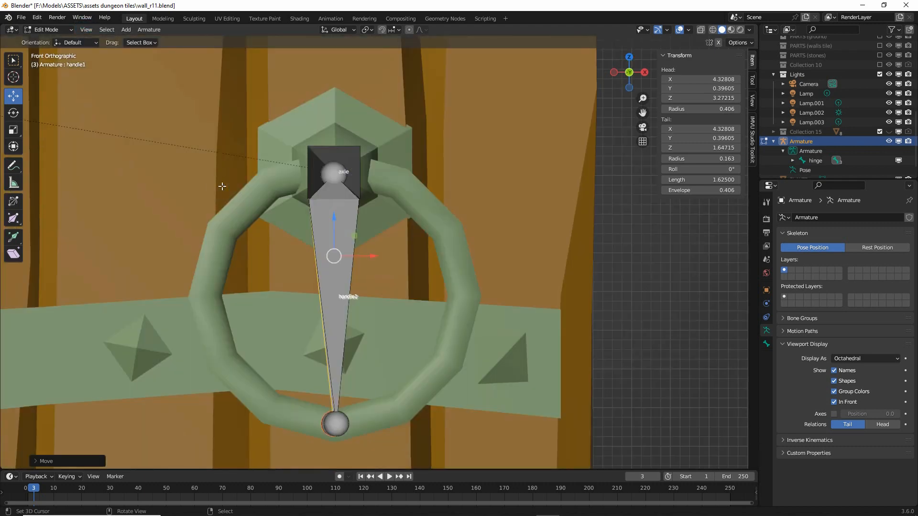
click(713, 30)
scroll(307, 213, up, 4)
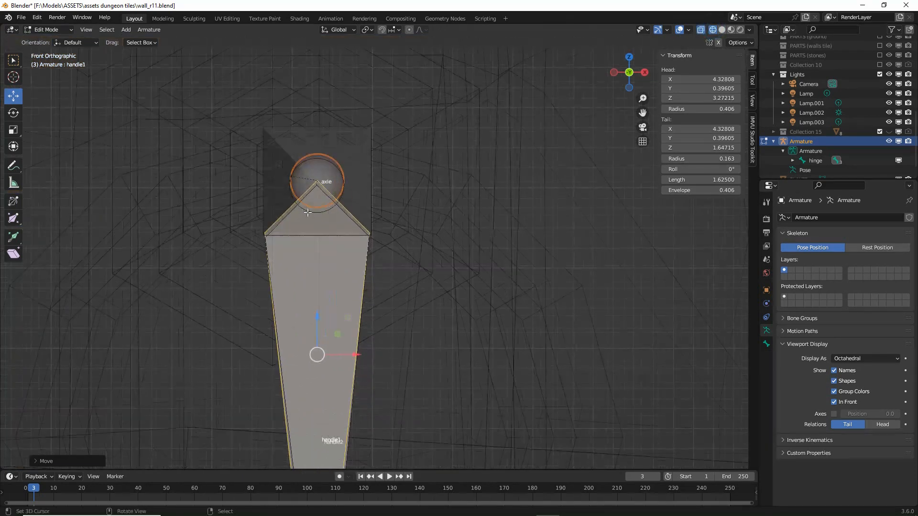
drag(317, 314, 318, 320)
Move the handle2 bone's tail to about X 4.327, Z 1.631 over handle1's tail, and restore solid shading.
shift+middle_drag(336, 336, 319, 139)
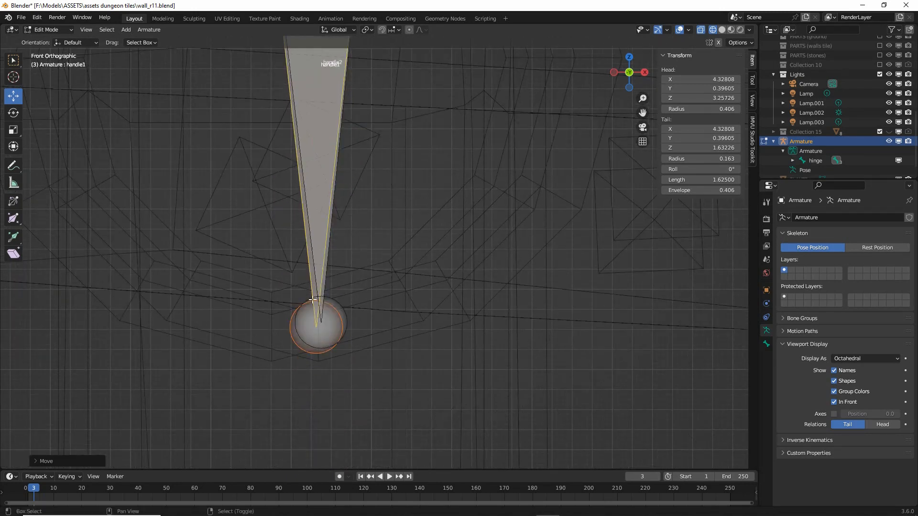
click(343, 314)
drag(341, 301, 337, 306)
middle_drag(336, 306, 700, 40)
click(721, 31)
mouse_move(365, 241)
middle_down()
mouse_move(412, 243)
mouse_move(413, 217)
mouse_move(240, 258)
mouse_move(402, 155)
middle_up()
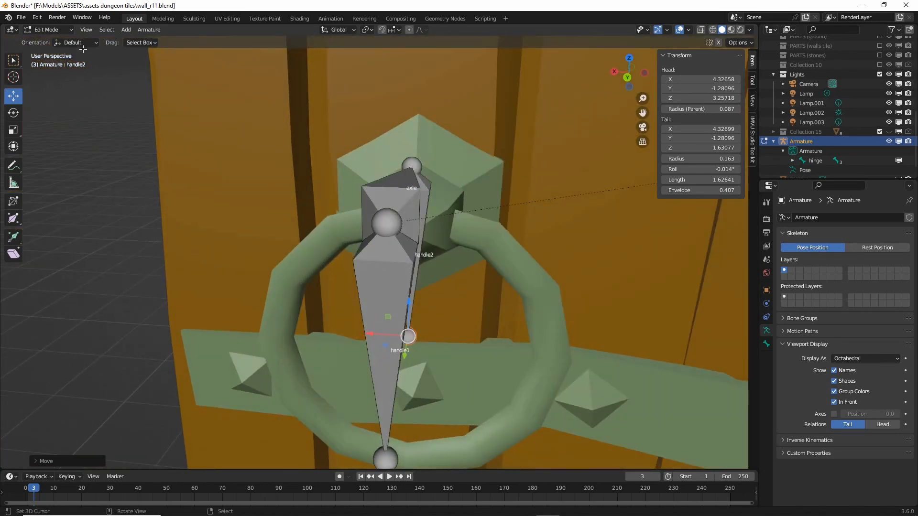
Leave armature editing and open the gate_pair_L_rigged mesh in Edit Mode.
click(50, 32)
click(48, 39)
click(222, 112)
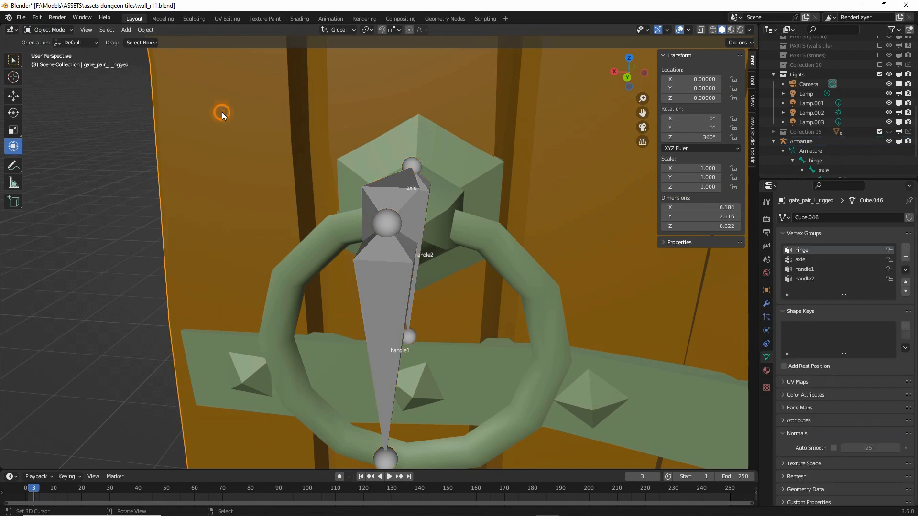
click(50, 30)
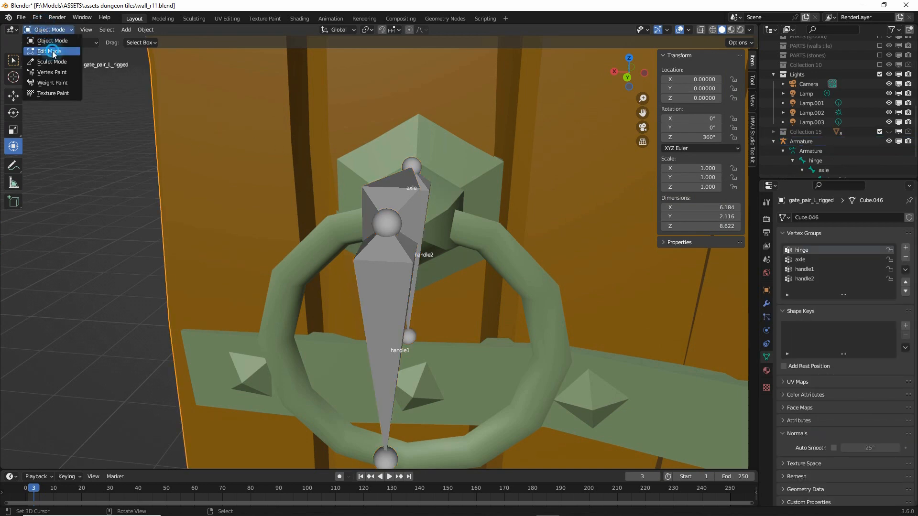
click(48, 41)
Select the back plate, knob and ring of the handle on the handle1 side by growing an edge selection on each.
middle_drag(241, 261, 283, 268)
right_click(469, 153)
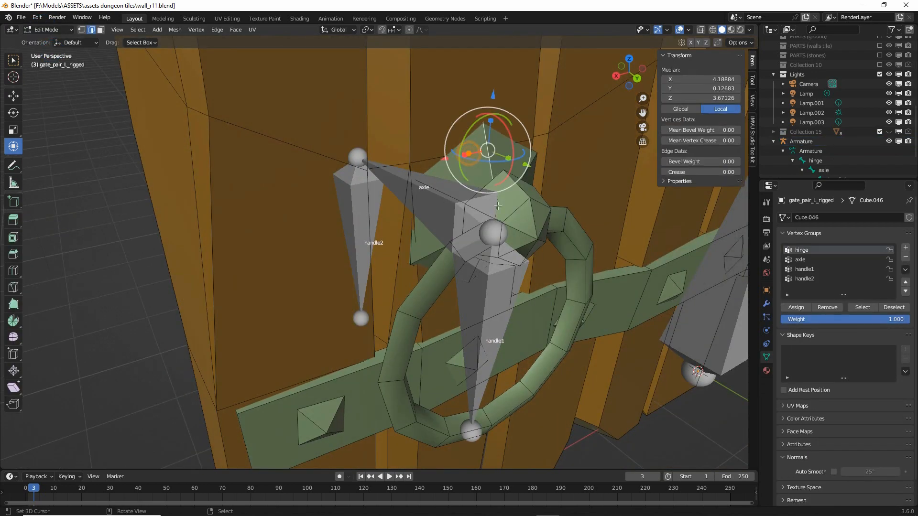
shift+right_click(526, 196)
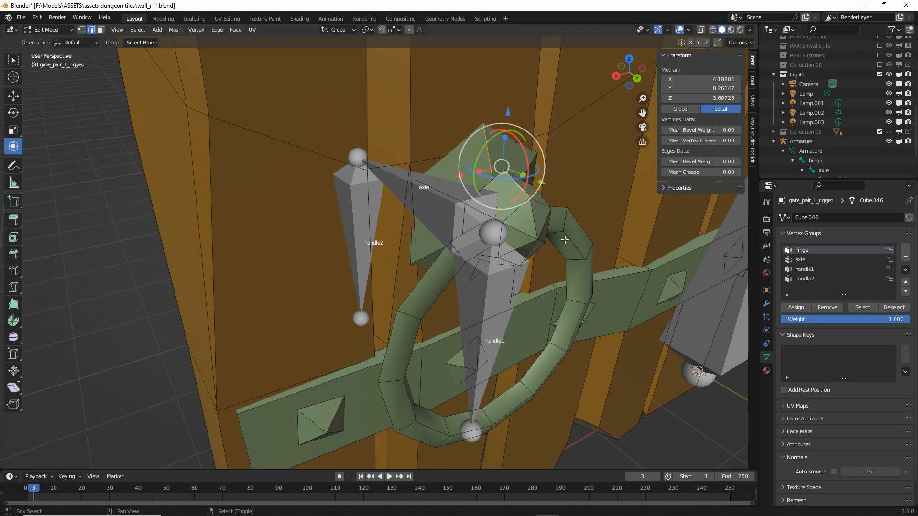
shift+right_click(567, 239)
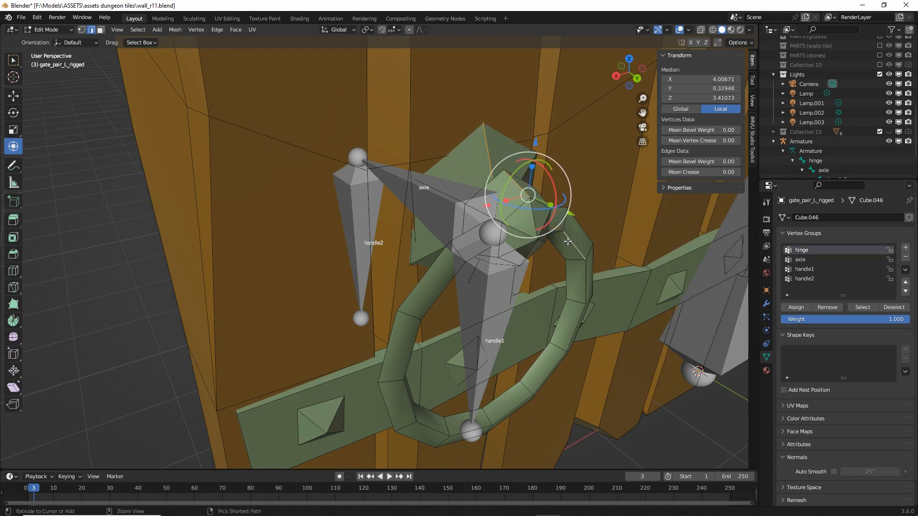
key(ctrl+KP_Add)
key(ctrl+KP_Add)
key(ctrl+KP_Add)
key(ctrl+KP_Add)
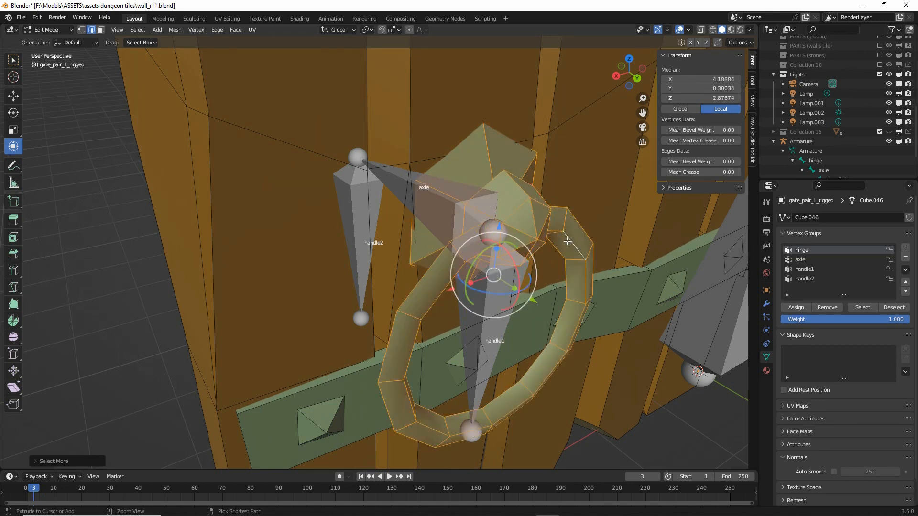
Move the selected handle parts along X to a median of about 4.327, in front of the handle bones.
middle_drag(560, 236, 525, 229)
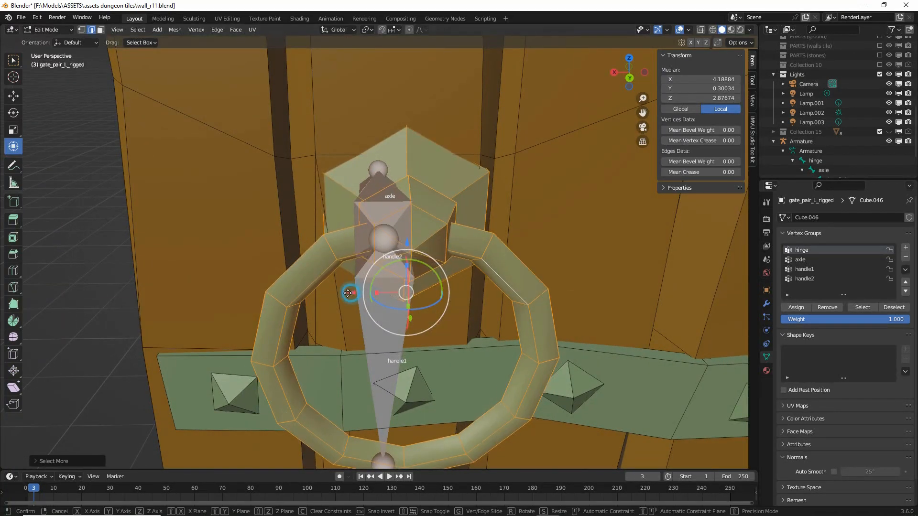
drag(351, 292, 330, 294)
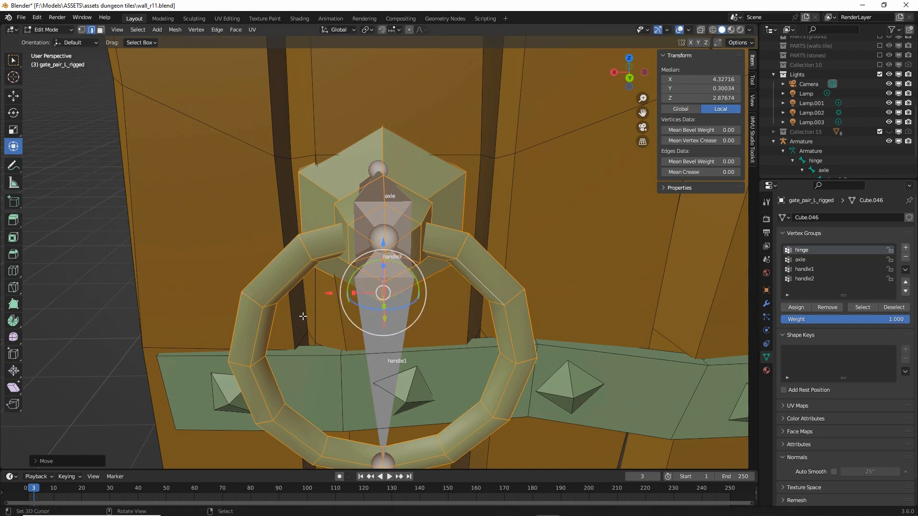
middle_drag(329, 294, 301, 254)
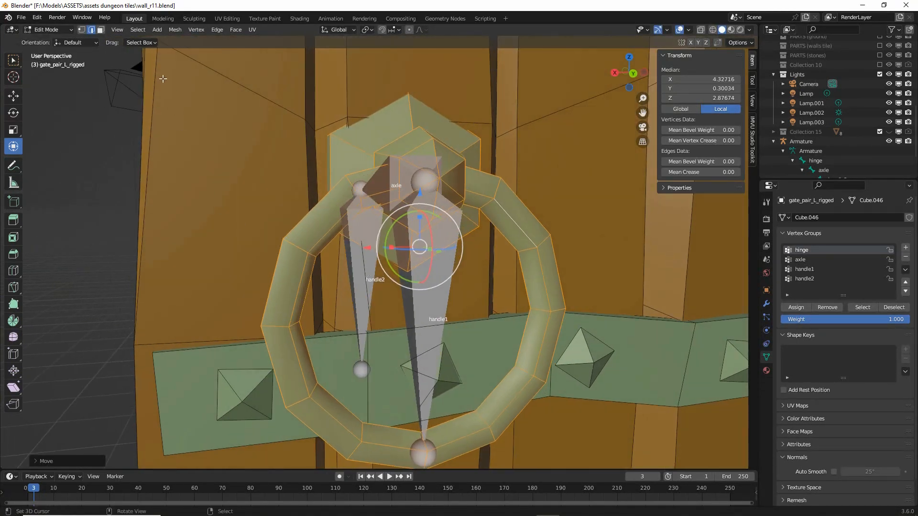
Fine-align the selected handle parts along X to a median of about 4.334 in the wireframe front view, and restore solid shading.
click(118, 29)
mouse_move(138, 150)
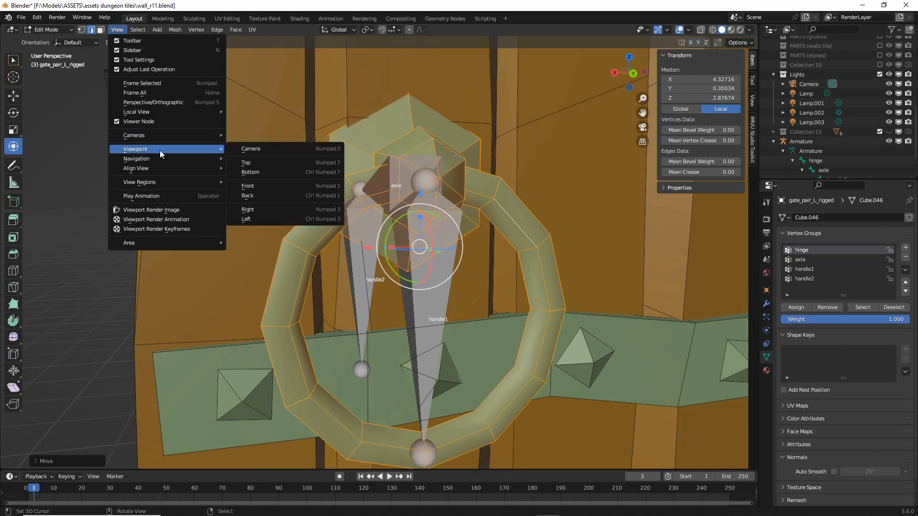
click(259, 187)
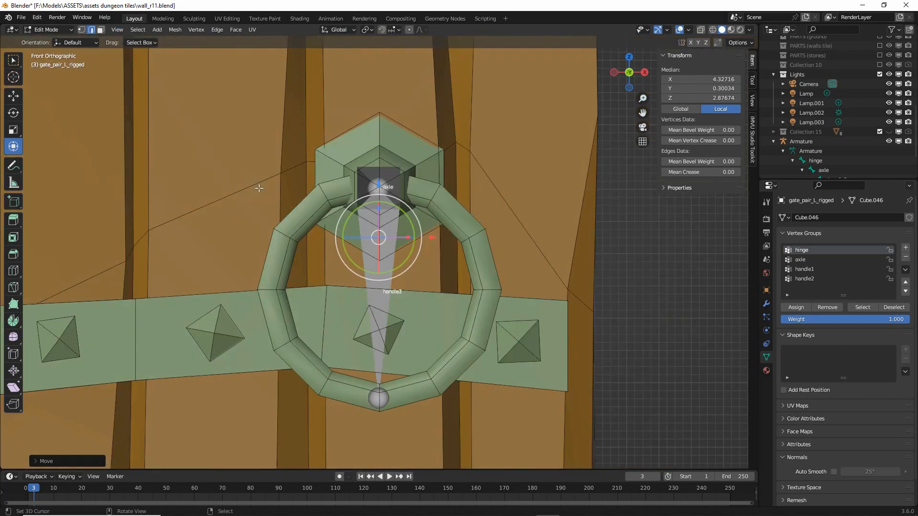
click(713, 29)
scroll(406, 302, up, 4)
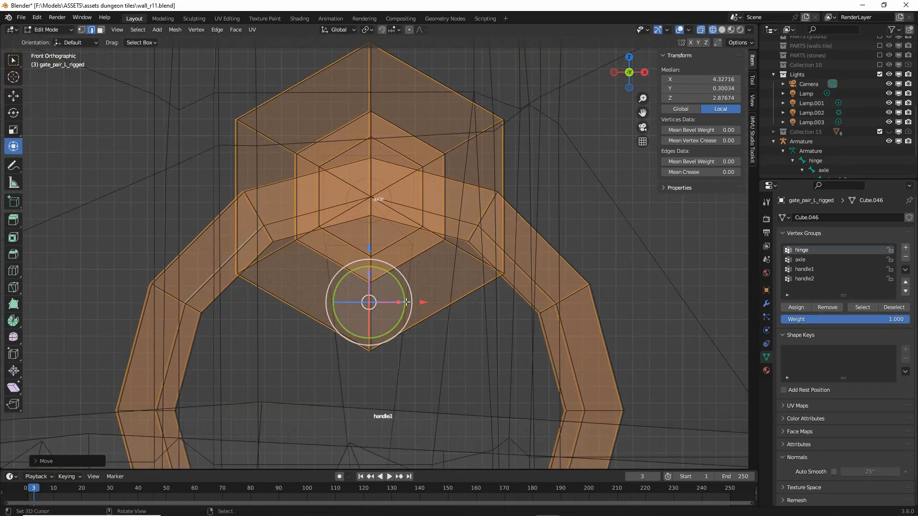
drag(406, 302, 408, 302)
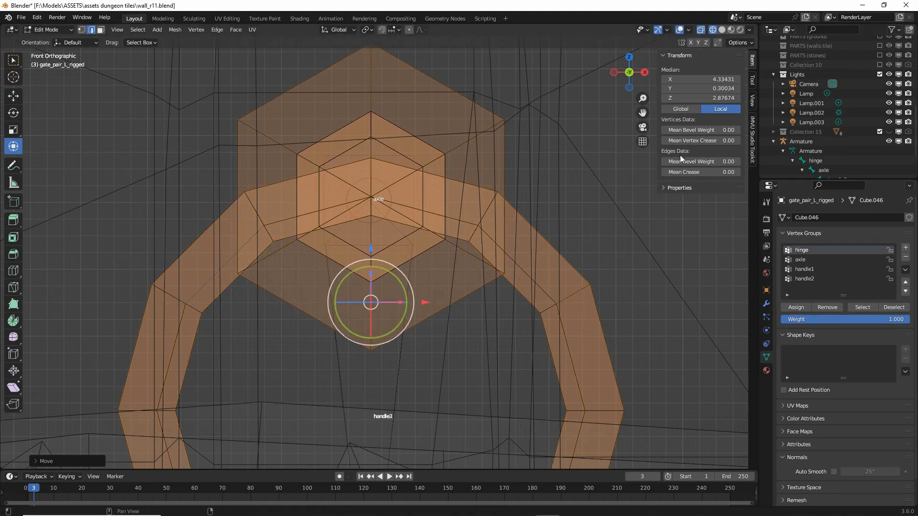
click(722, 29)
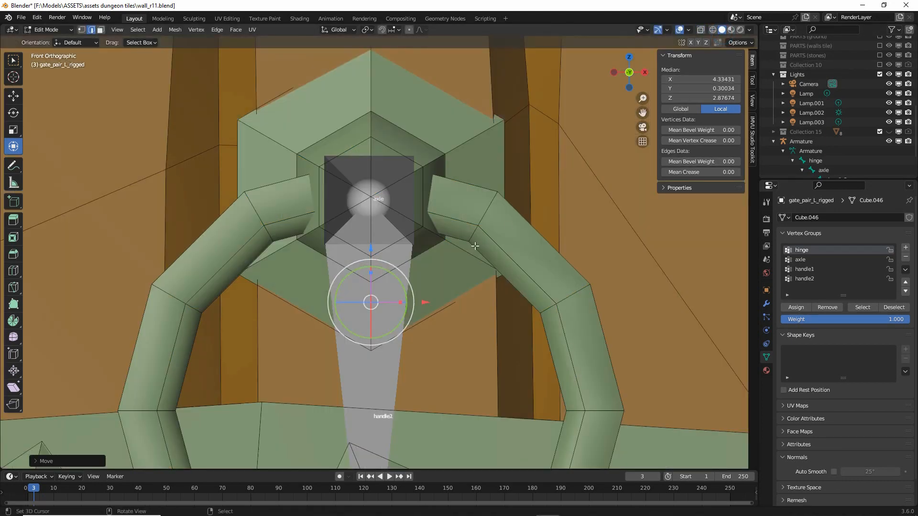
scroll(430, 268, down, 5)
middle_drag(431, 267, 441, 257)
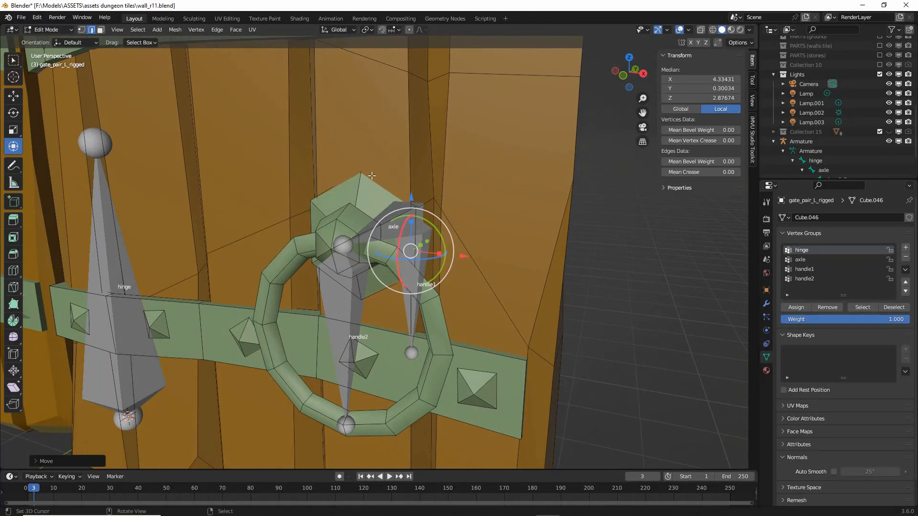
Leave mesh editing, switch the armature to Pose Mode and select the axle bone.
click(48, 30)
click(48, 40)
click(102, 158)
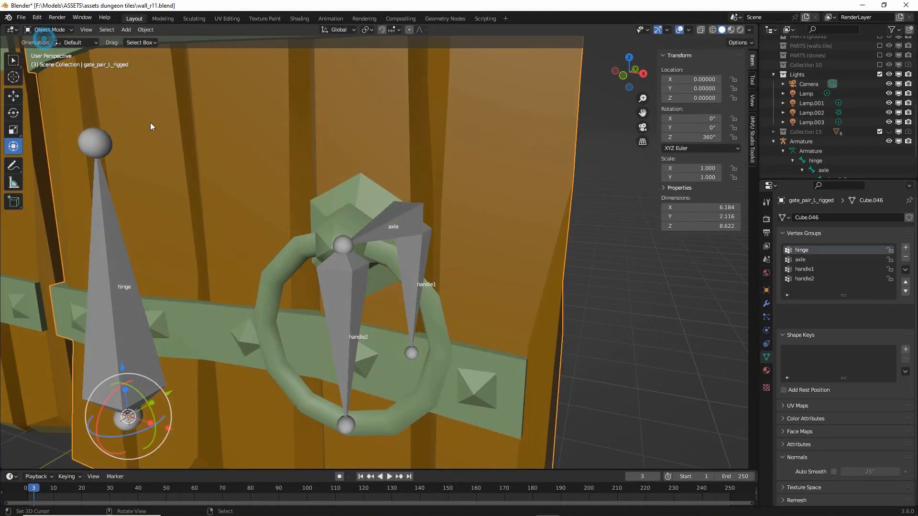
click(50, 32)
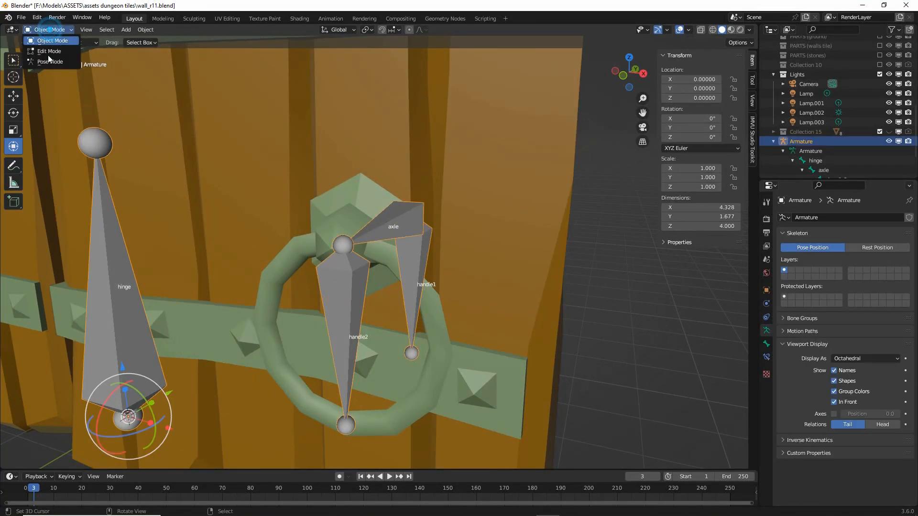
click(47, 62)
click(397, 227)
middle_drag(397, 226, 426, 258)
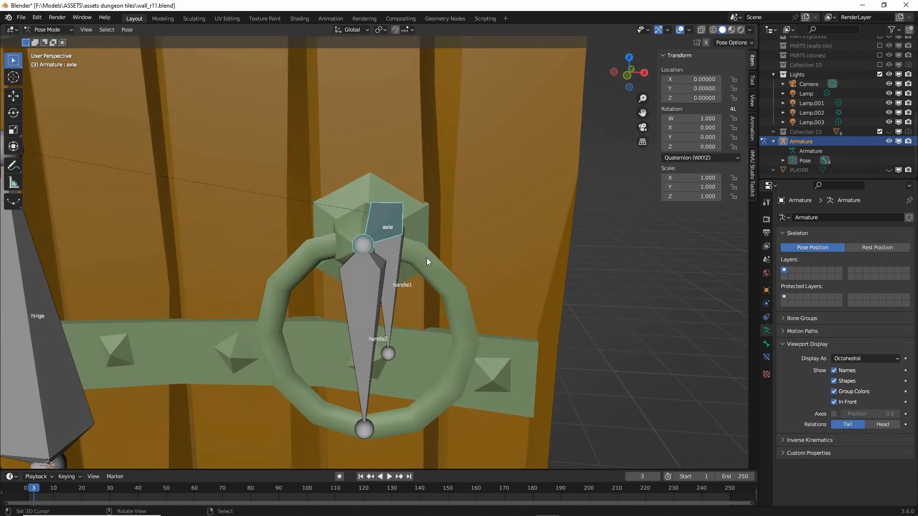
Try rotating the axle bone about the global Y axis, checking both door handles from either side of the gate.
key(r)
key(y)
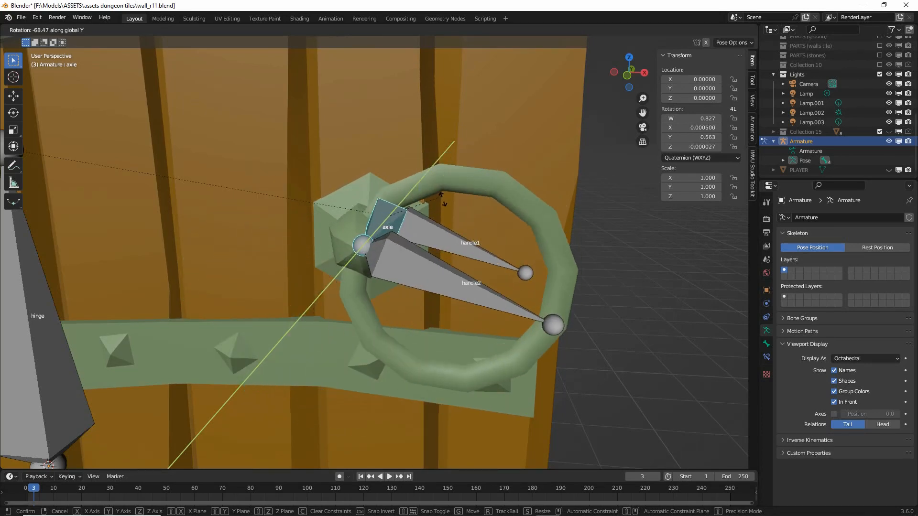
key(Escape)
middle_drag(489, 257, 294, 262)
key(r)
key(y)
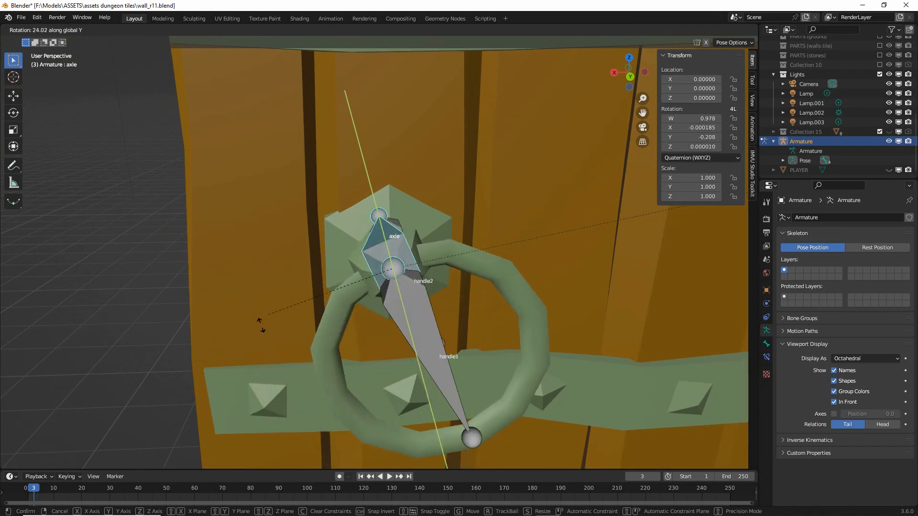
key(Escape)
middle_drag(250, 237, 330, 246)
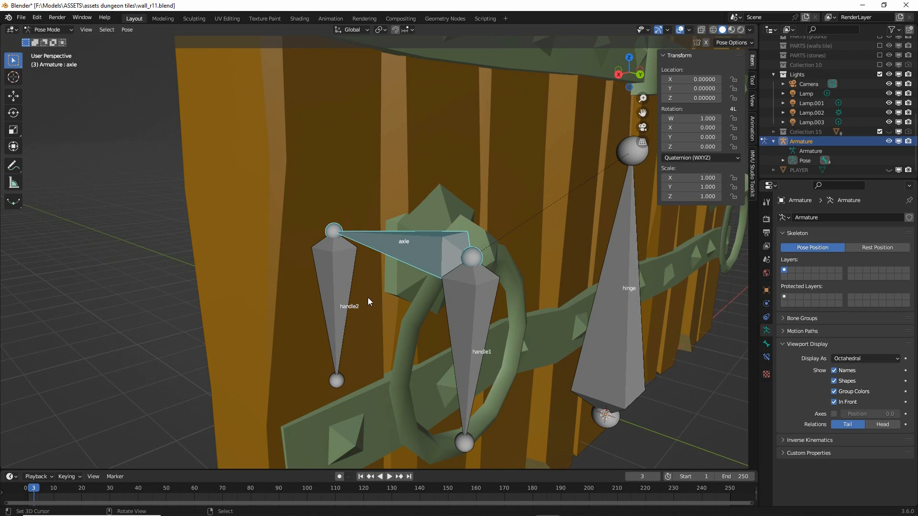
middle_drag(376, 291, 427, 281)
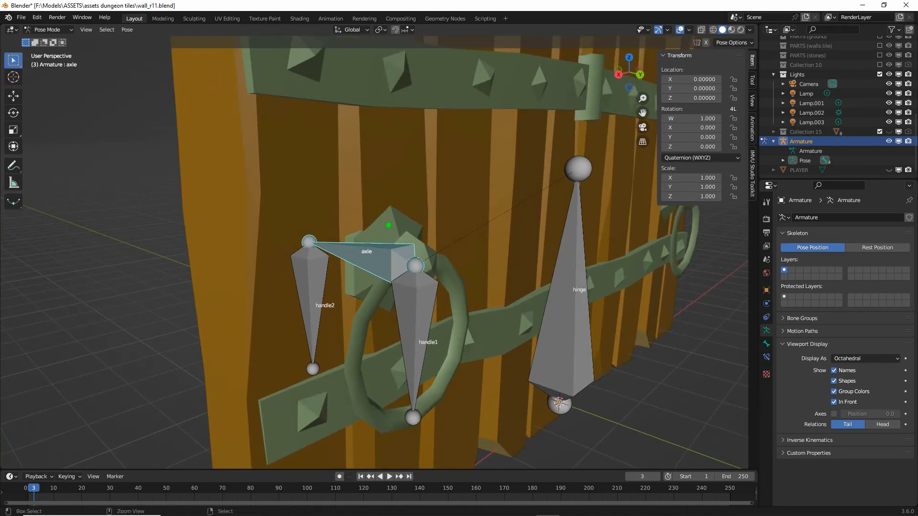
Examine the axle bone and its two handle bones from both sides of the gate.
mouse_move(367, 207)
mouse_down()
mouse_move(378, 328)
mouse_move(367, 221)
mouse_up()
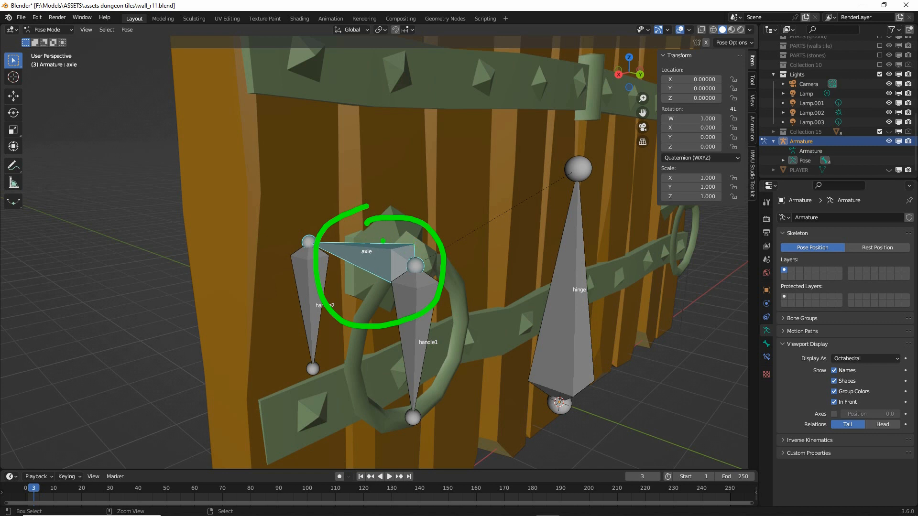
mouse_move(305, 234)
mouse_down()
mouse_move(306, 255)
mouse_move(428, 279)
mouse_move(294, 220)
mouse_up()
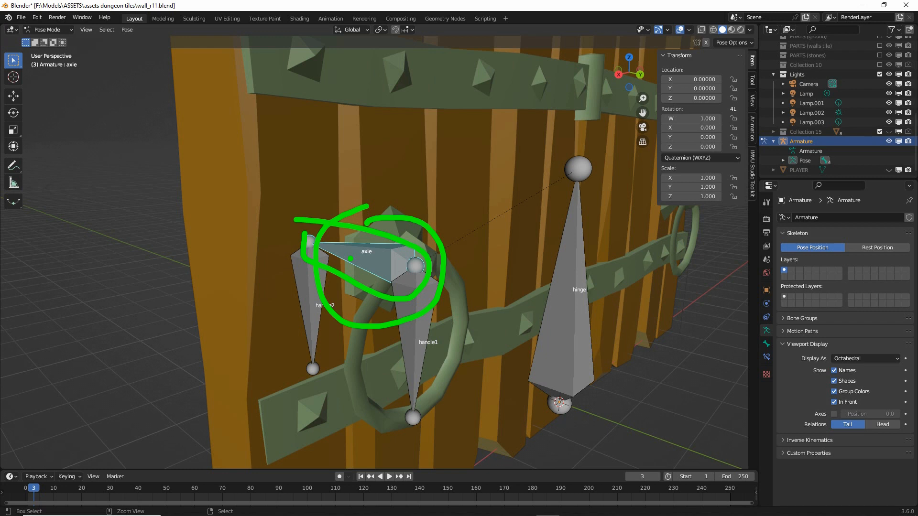
key(Escape)
key(ctrl+2)
mouse_move(372, 212)
mouse_down()
mouse_move(329, 282)
mouse_move(382, 262)
mouse_up()
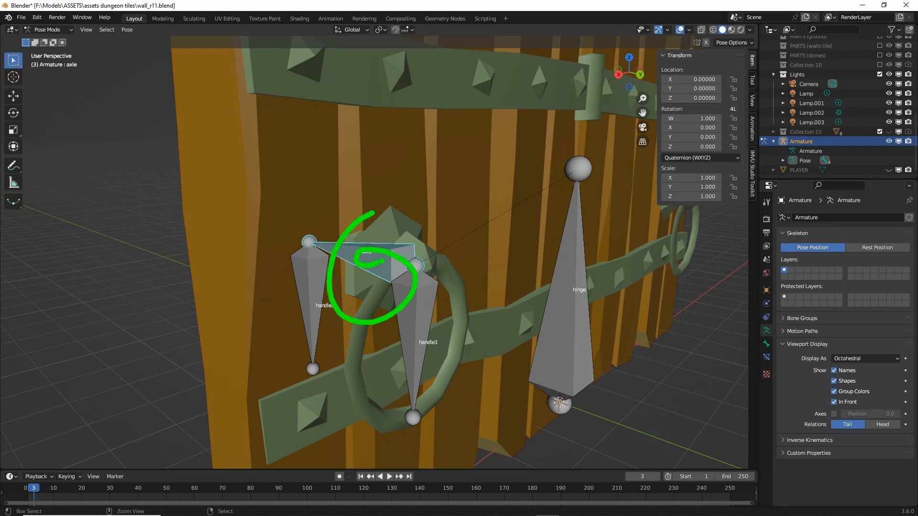
key(Escape)
mouse_move(288, 252)
middle_down()
mouse_move(343, 304)
mouse_move(364, 303)
mouse_move(365, 313)
middle_up()
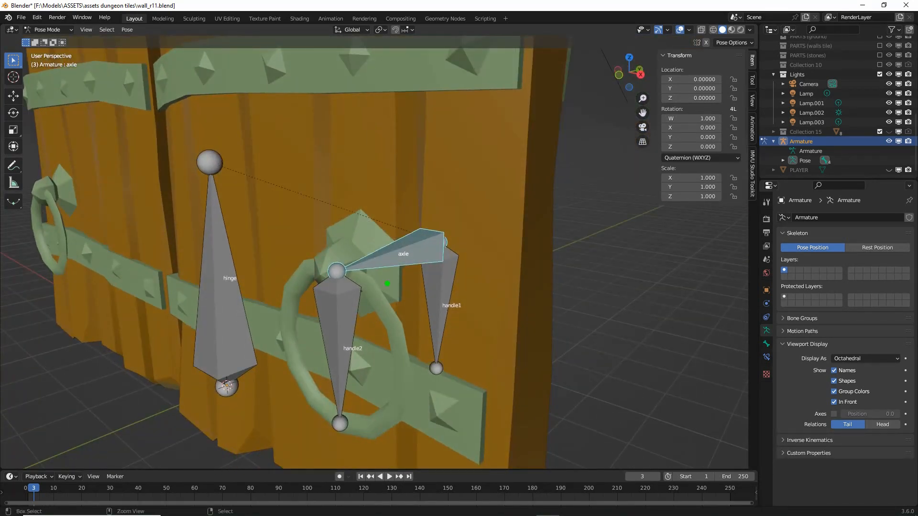
mouse_move(356, 280)
mouse_down()
mouse_move(382, 241)
mouse_move(348, 254)
mouse_move(471, 226)
mouse_move(447, 265)
mouse_up()
key(Escape)
middle_drag(474, 276, 334, 265)
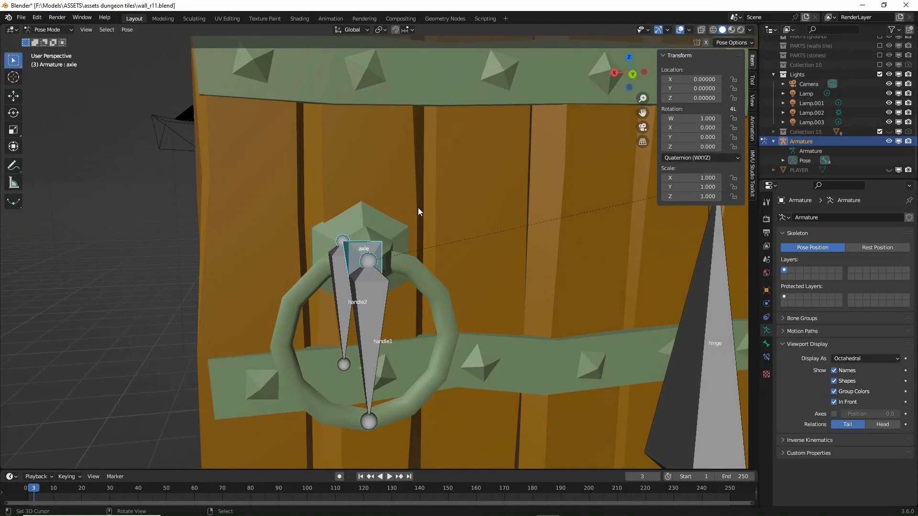
shift+middle_drag(453, 225, 342, 216)
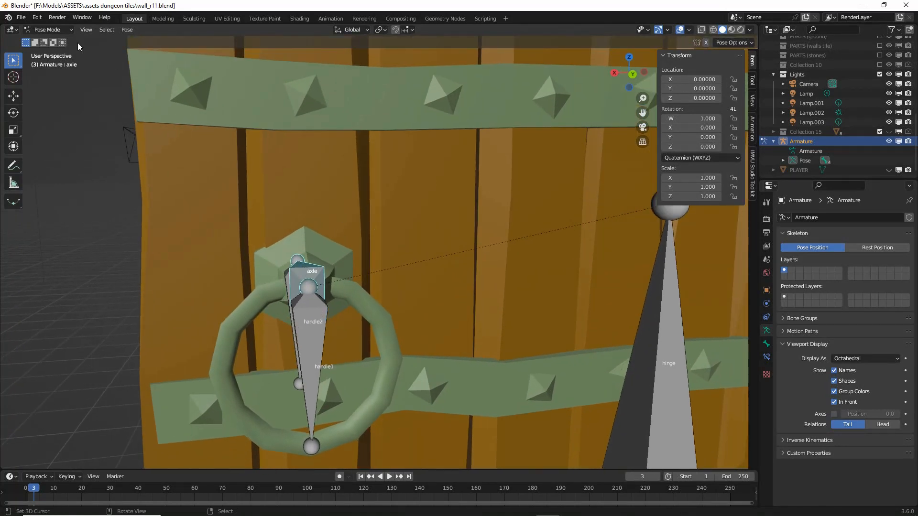
click(48, 30)
click(48, 39)
scroll(309, 308, down, 3)
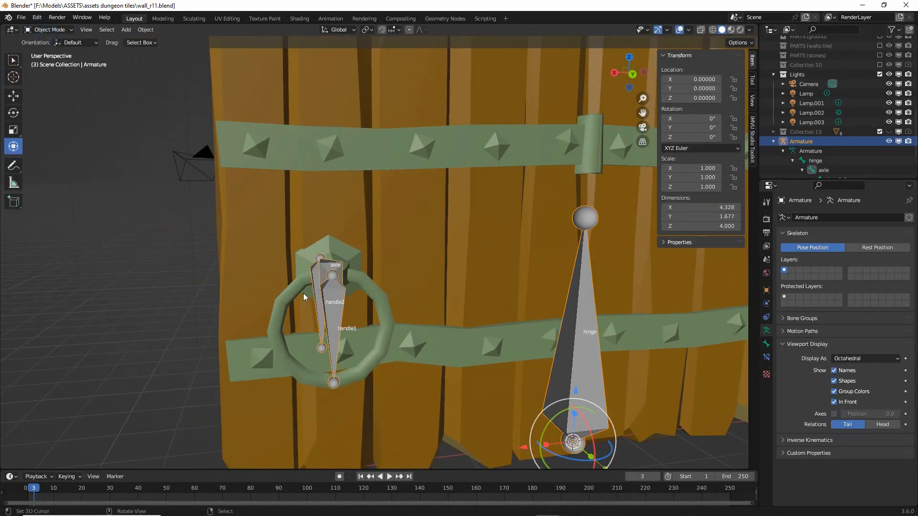
scroll(303, 292, down, 2)
middle_drag(302, 291, 460, 326)
click(460, 326)
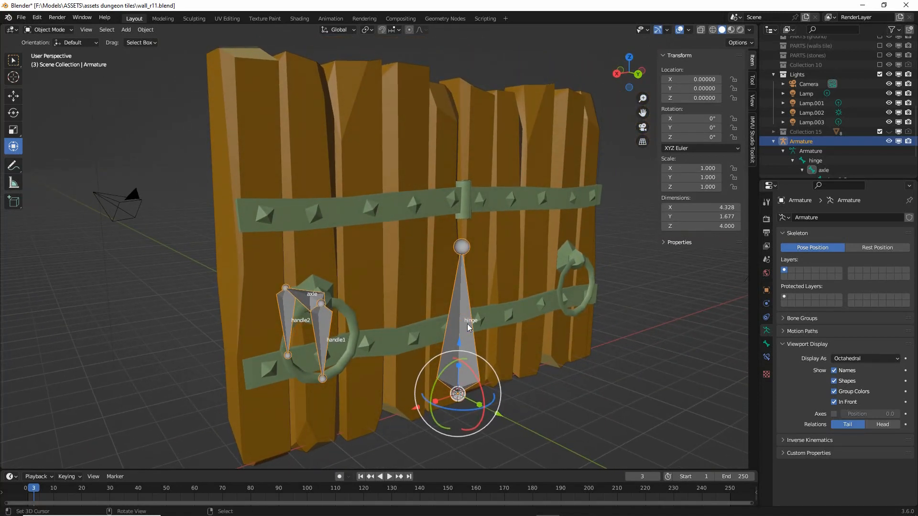
key(r)
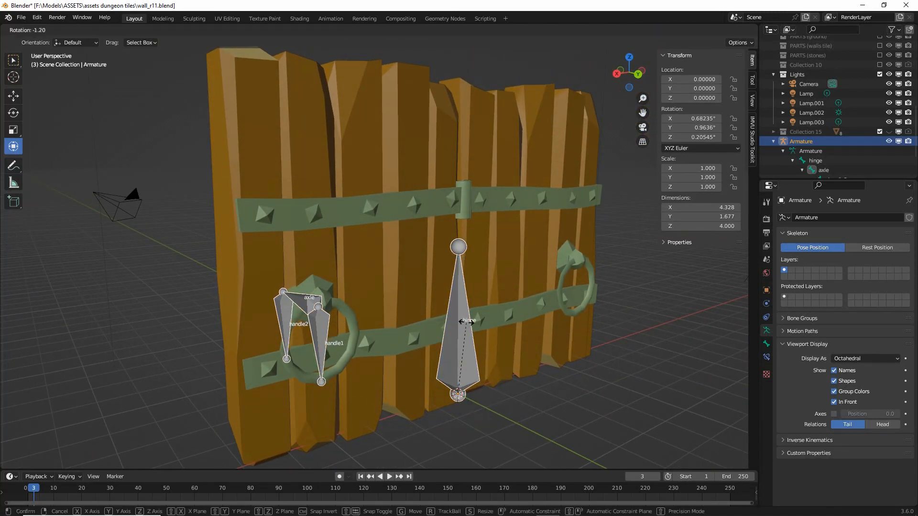
key(z)
key(Escape)
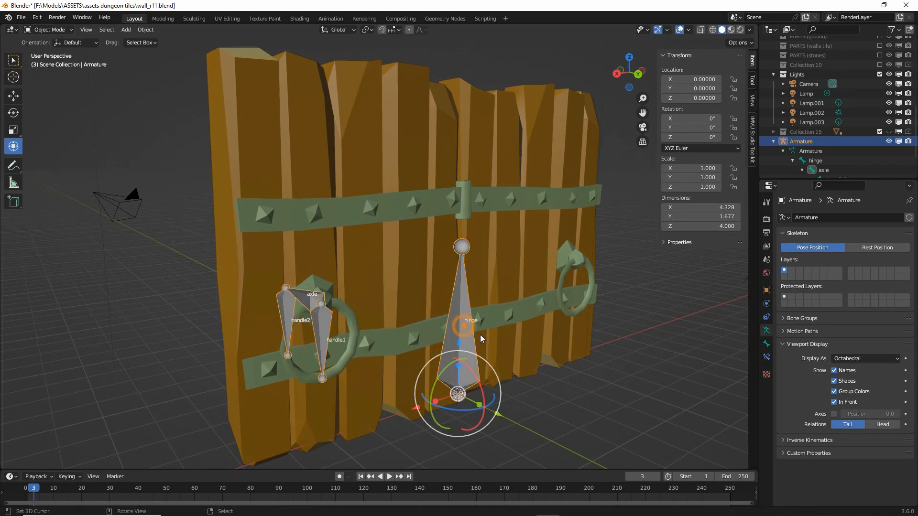
Return the armature to Pose Mode and try rotating the hinge bone about the global Z axis to swing the gate.
click(48, 29)
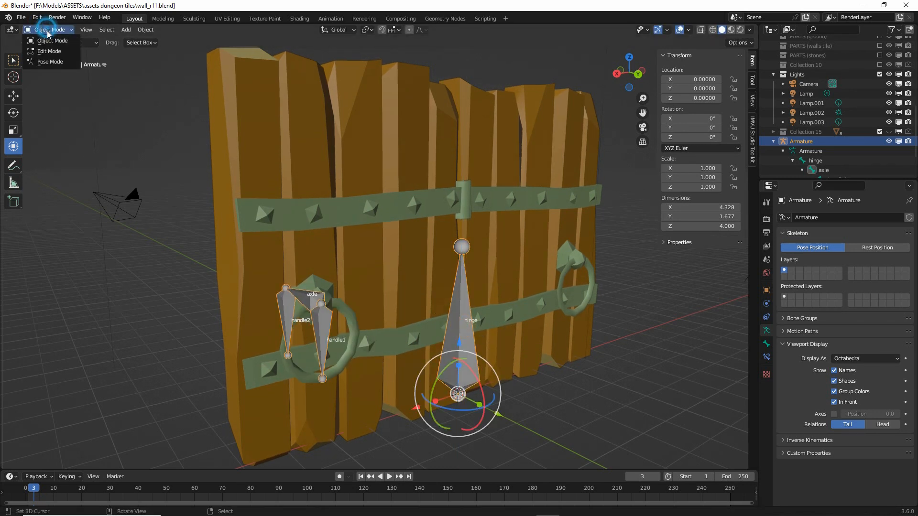
click(45, 61)
click(468, 304)
key(r)
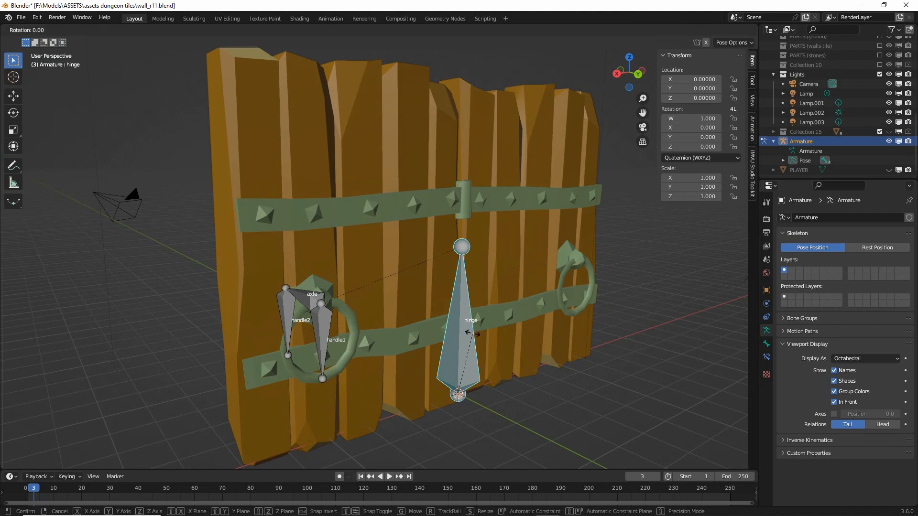
key(z)
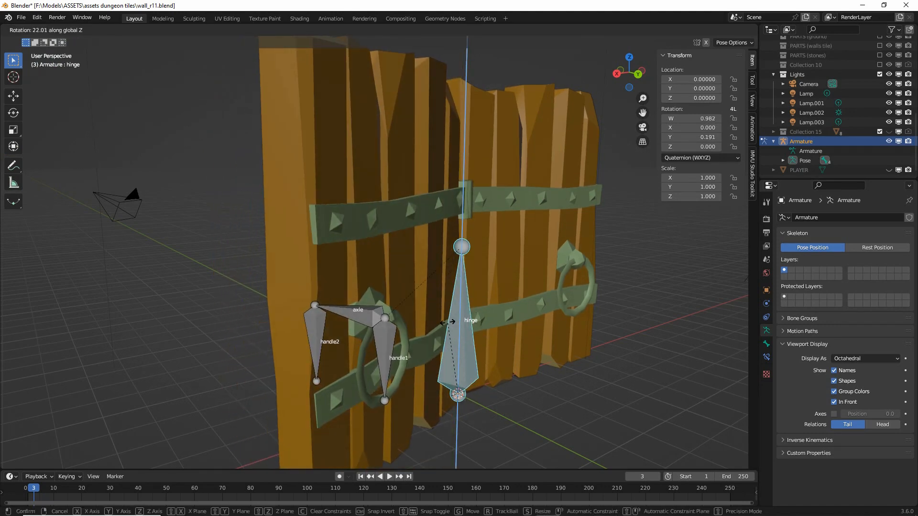
drag(456, 175, 448, 188)
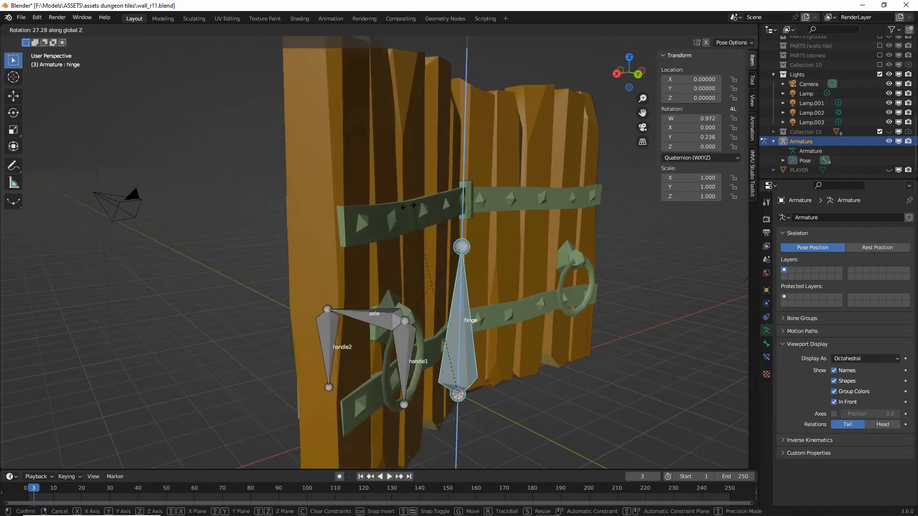
key(Escape)
Select the axle bone and try rotating it about the global Y axis to turn both handles together.
click(332, 292)
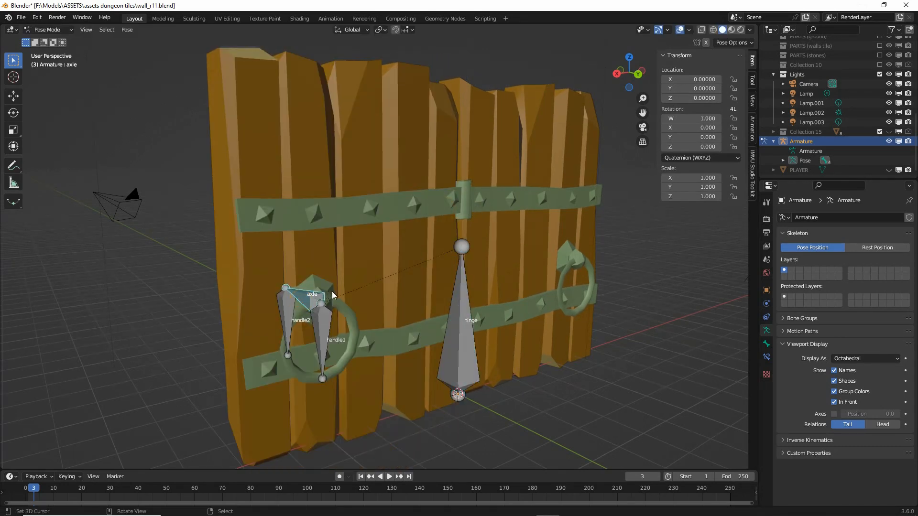
key(r)
key(y)
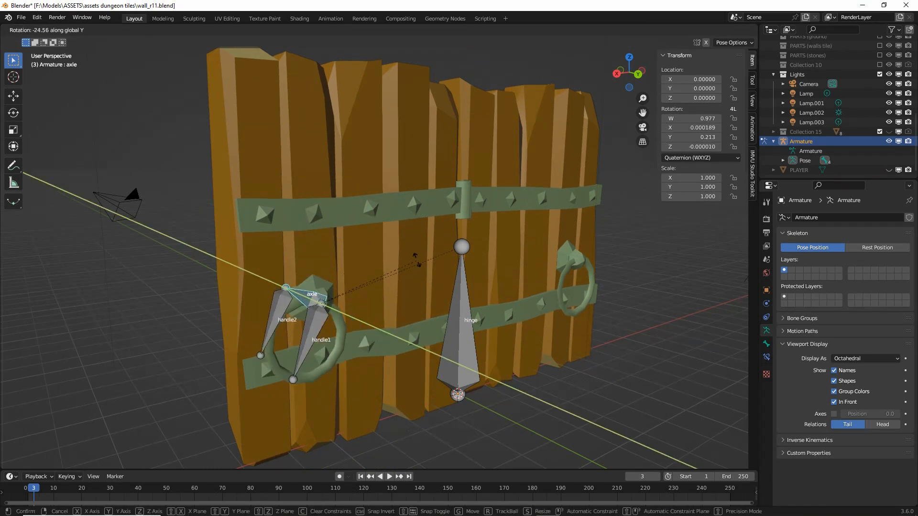
key(Escape)
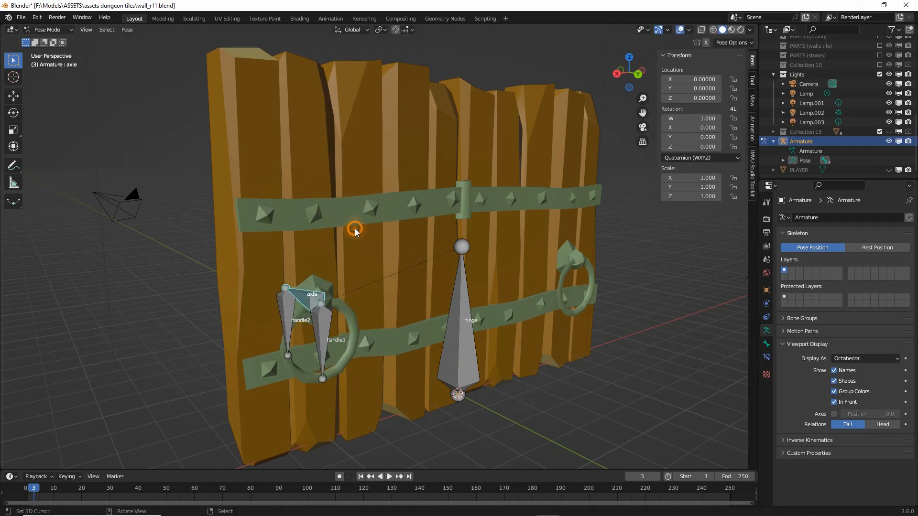
Select the handle1 bone and try rotating it about the global X axis to swing the ring away from the gate.
right_click(326, 331)
middle_drag(321, 374, 338, 304)
scroll(350, 374, up, 2)
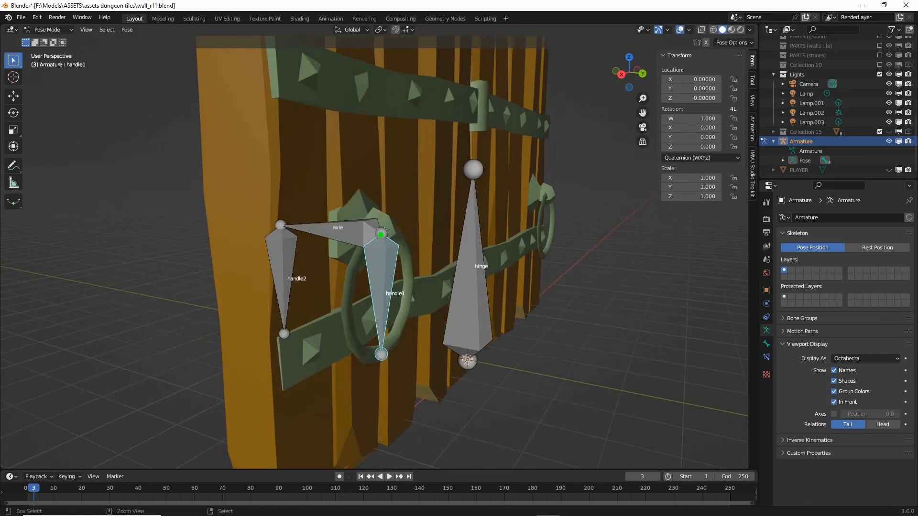
mouse_move(368, 234)
mouse_down()
mouse_move(395, 232)
mouse_move(409, 246)
mouse_move(393, 216)
mouse_up()
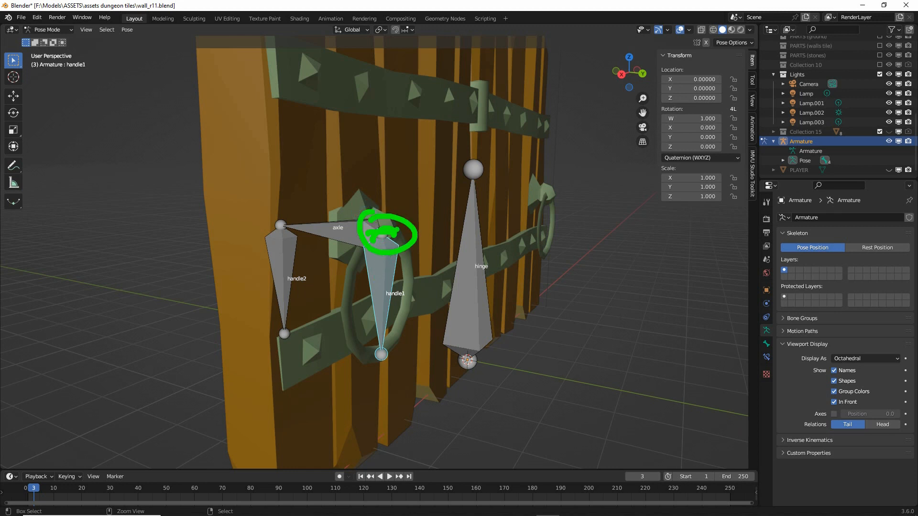
key(Escape)
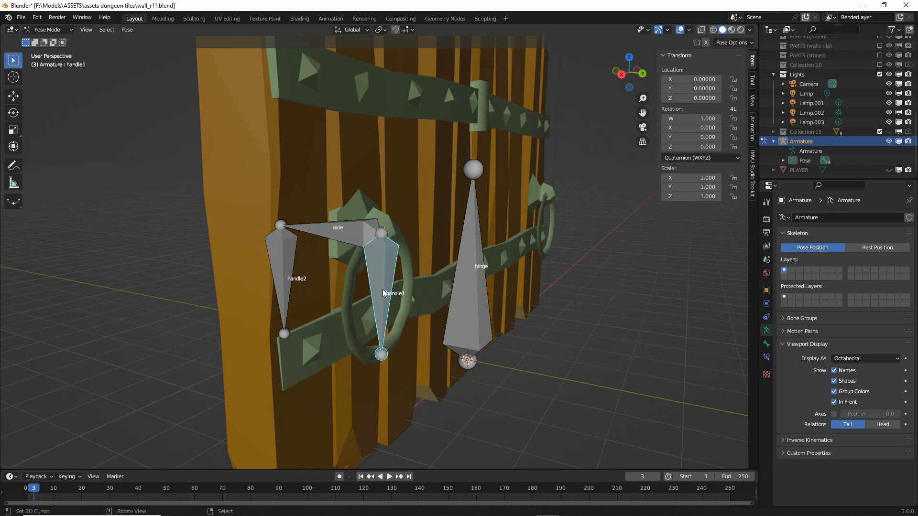
key(r)
key(x)
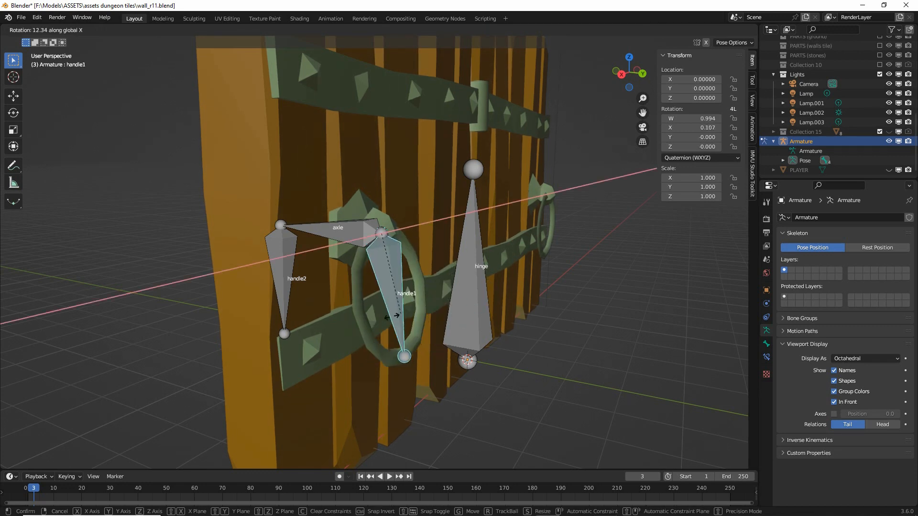
right_click(468, 310)
Save the scene as a new version named wall_r12.blend in the same folder.
middle_drag(467, 310, 443, 289)
scroll(434, 326, up, 2)
scroll(436, 325, down, 2)
click(21, 18)
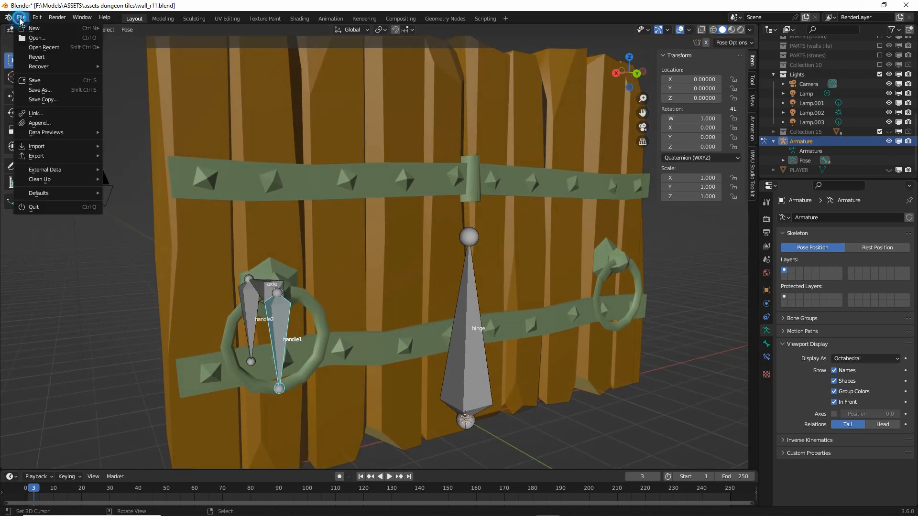
click(45, 88)
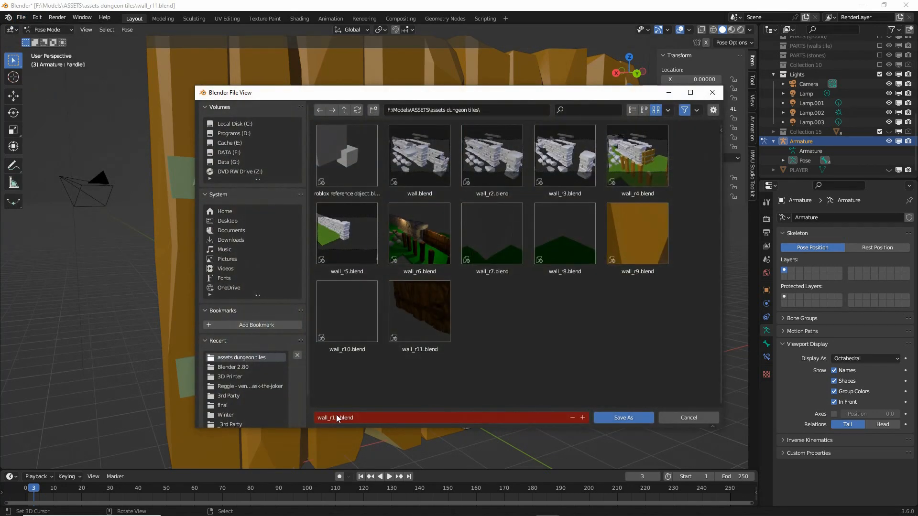
drag(336, 417, 354, 418)
text(2)
key(Return)
click(620, 412)
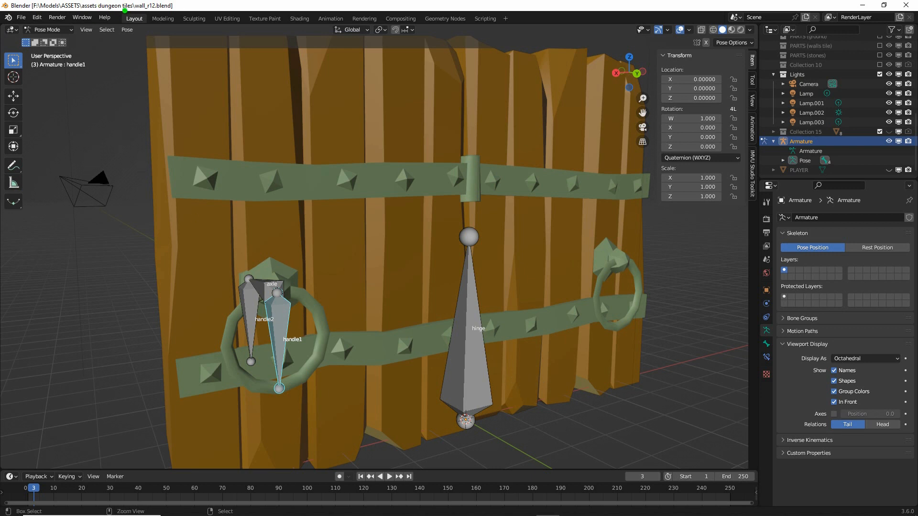
Change the timeline area below the viewport to the Dope Sheet editor.
drag(125, 10, 139, 5)
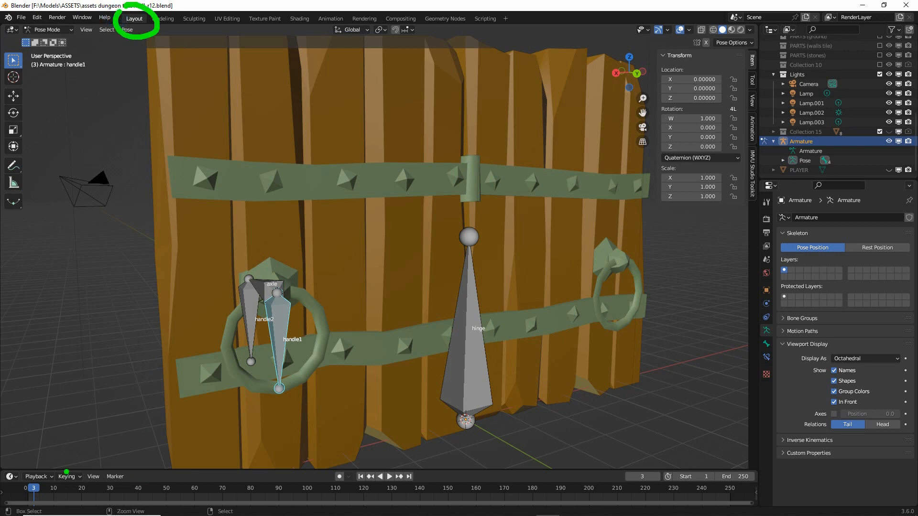
mouse_move(6, 467)
mouse_down()
mouse_move(10, 495)
mouse_move(143, 457)
mouse_move(316, 483)
mouse_move(514, 471)
mouse_move(510, 490)
mouse_up()
key(Escape)
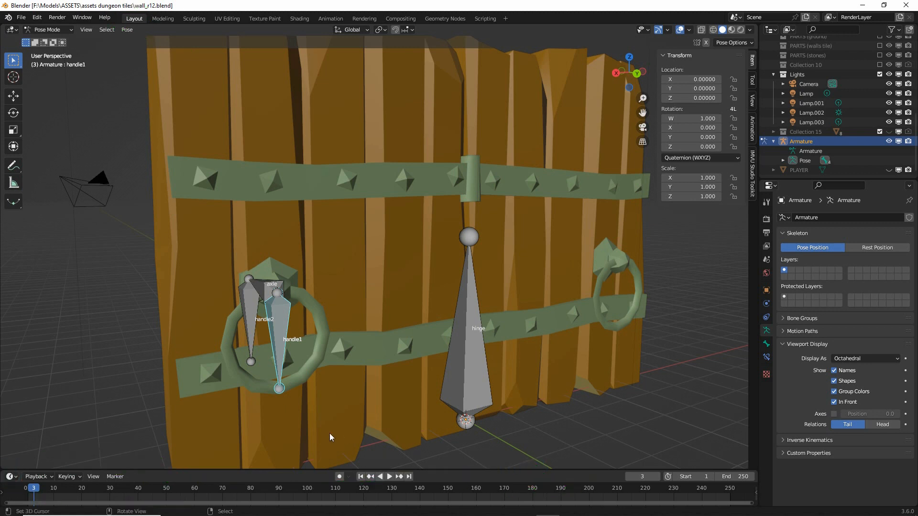
click(13, 477)
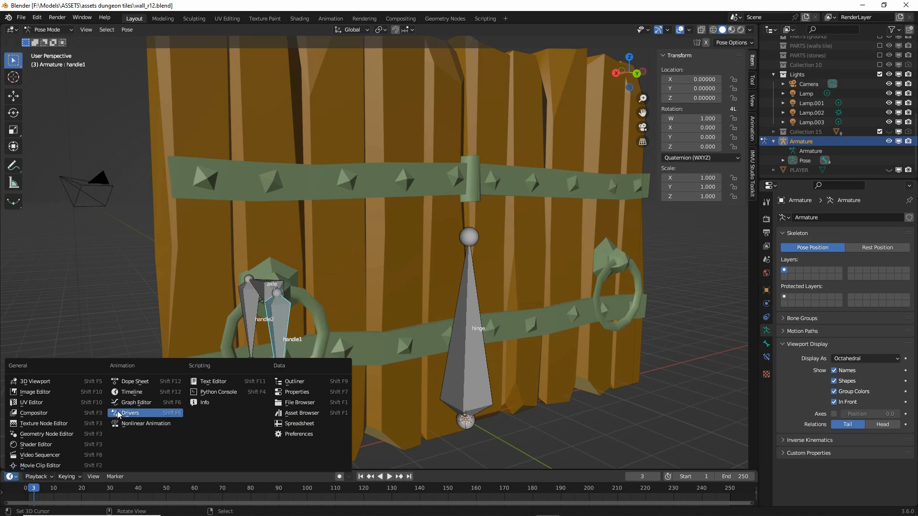
mouse_move(113, 397)
mouse_down()
mouse_move(146, 399)
mouse_move(111, 391)
mouse_up()
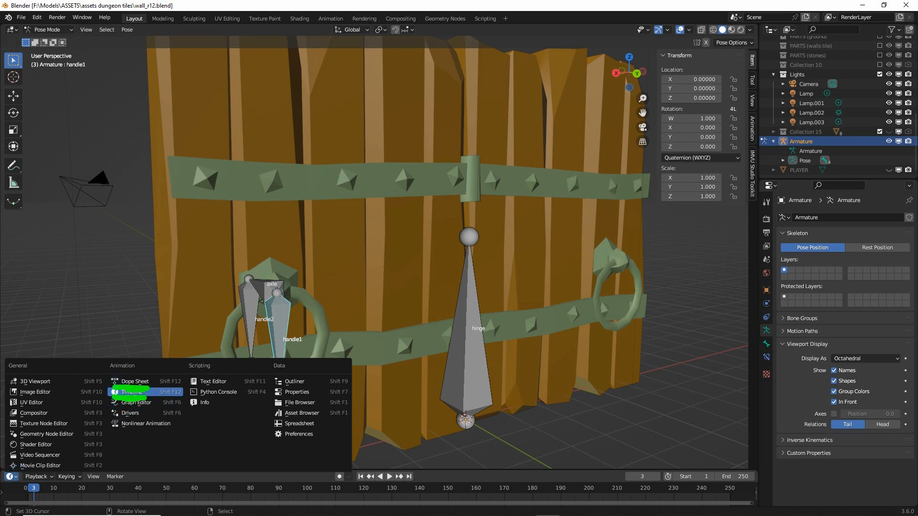
click(127, 381)
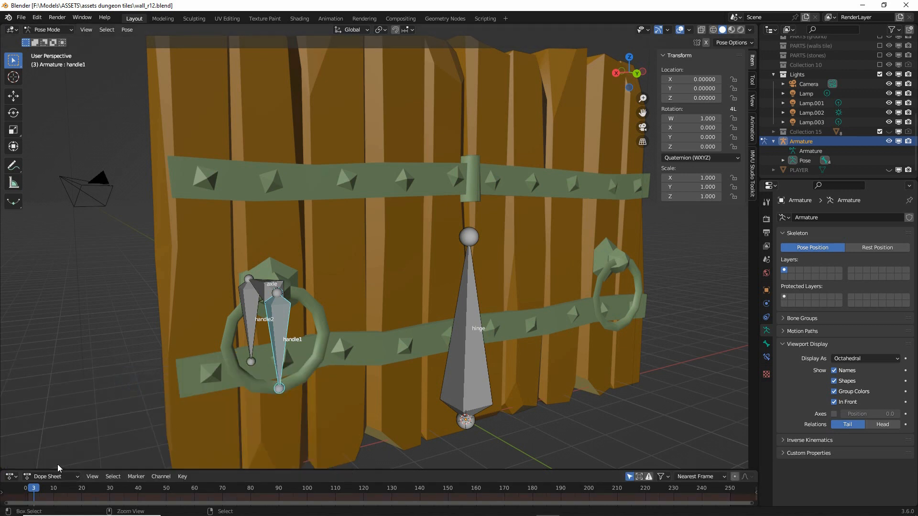
Switch the Dope Sheet to Action Editor mode and enlarge the editor's area upward.
mouse_move(33, 464)
mouse_down()
mouse_move(93, 501)
mouse_move(22, 465)
mouse_up()
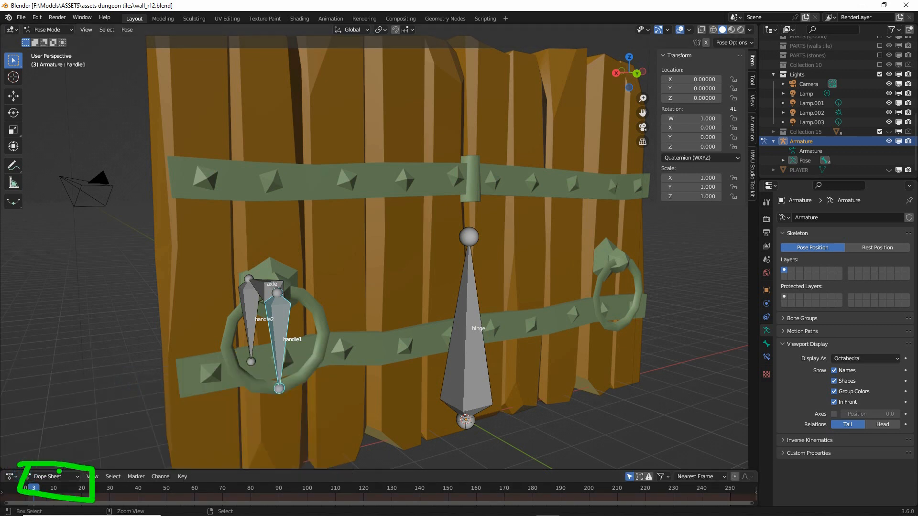
click(52, 476)
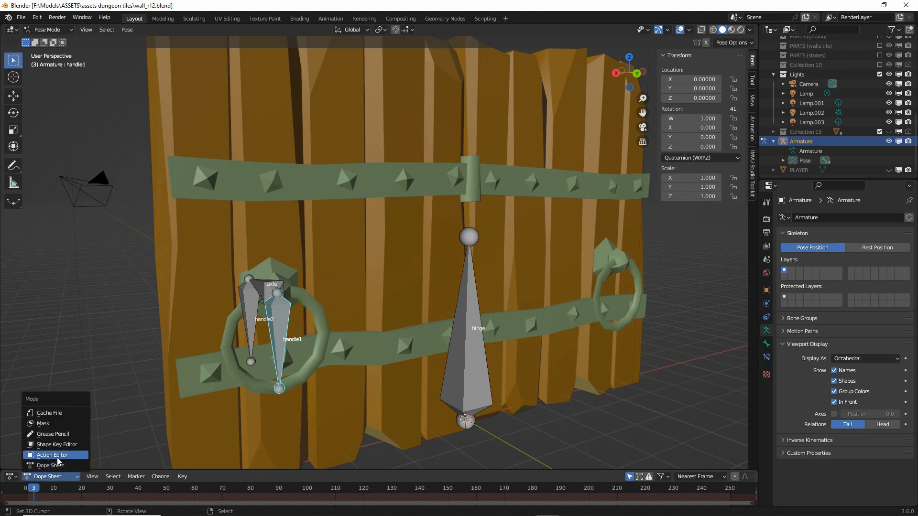
drag(30, 463, 75, 462)
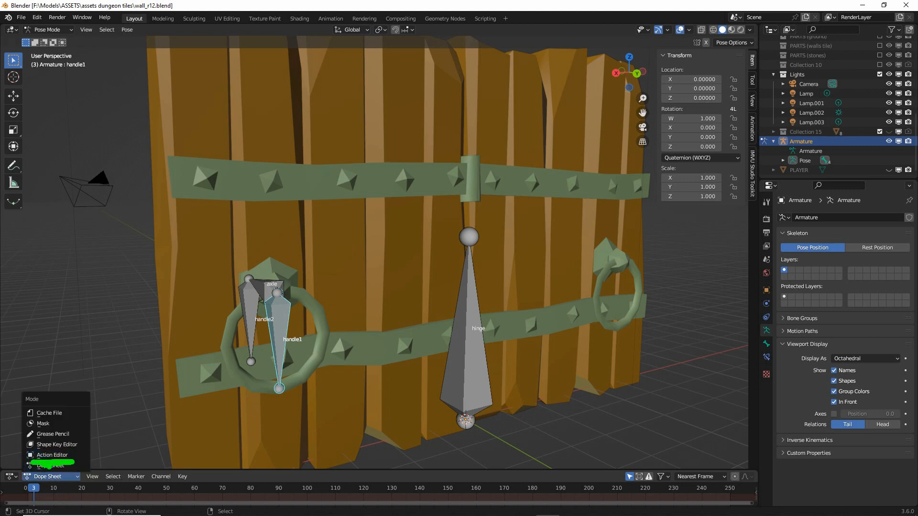
click(52, 455)
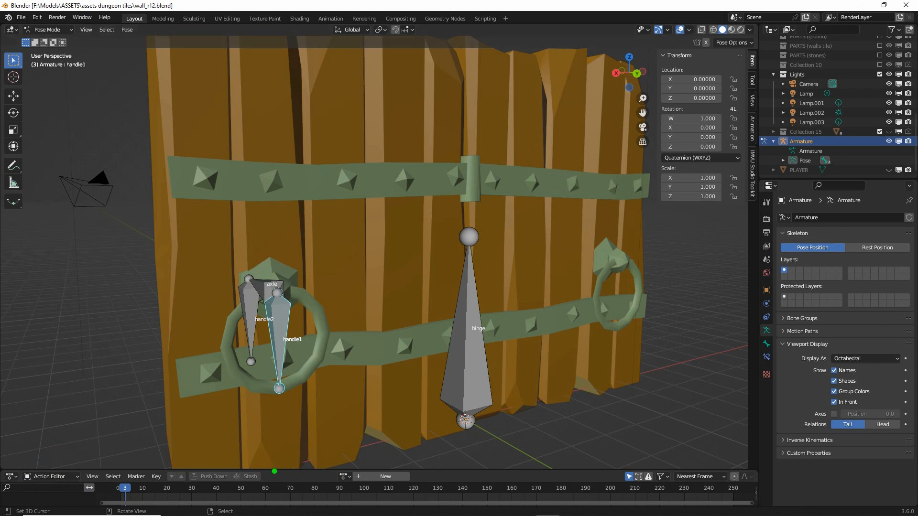
drag(264, 471, 486, 471)
drag(286, 469, 289, 437)
Select the hinge bone in the viewport and set the current frame to 1.
click(464, 356)
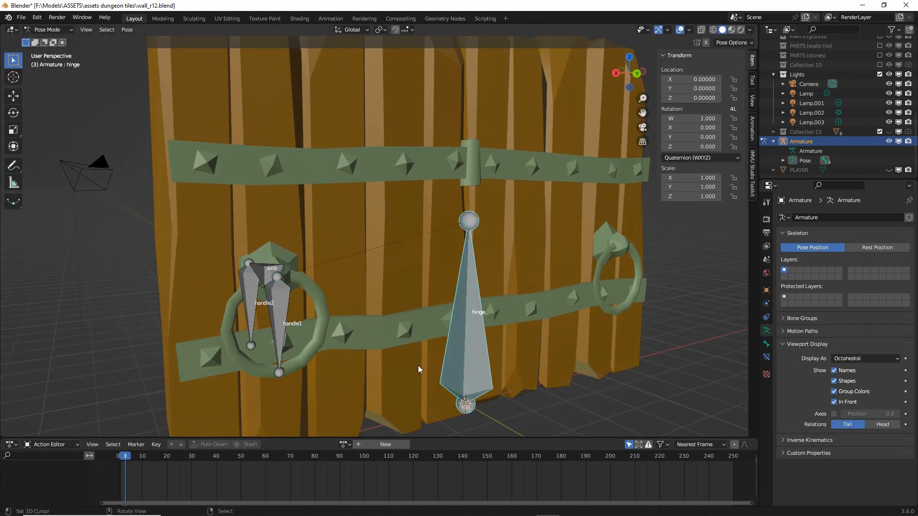
middle_drag(418, 365, 356, 332)
drag(126, 458, 120, 461)
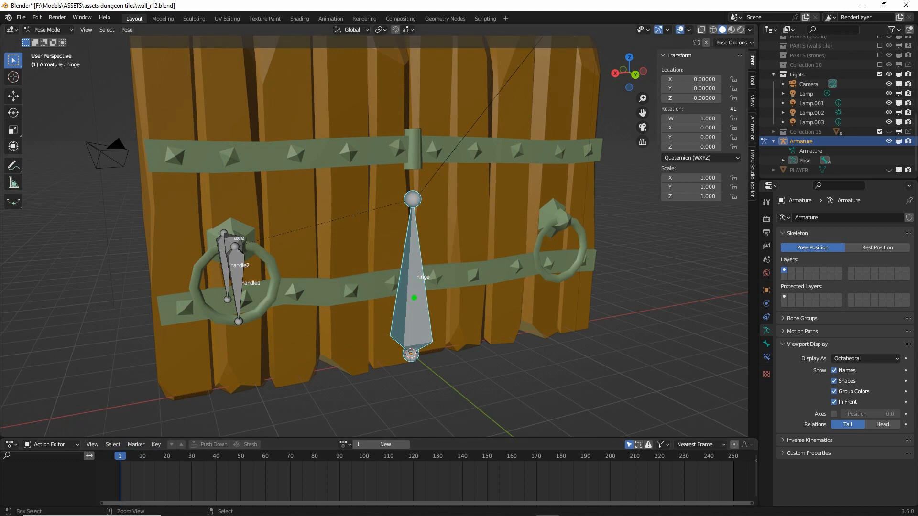
mouse_move(397, 286)
mouse_down()
mouse_move(319, 357)
mouse_move(184, 433)
mouse_move(232, 435)
mouse_up()
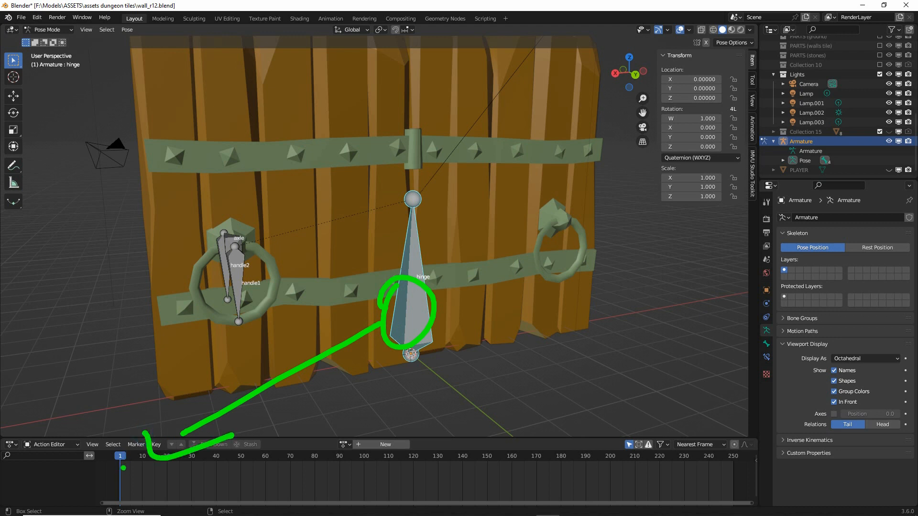
drag(113, 466, 116, 500)
mouse_move(246, 235)
mouse_down()
mouse_move(241, 219)
mouse_move(210, 246)
mouse_up()
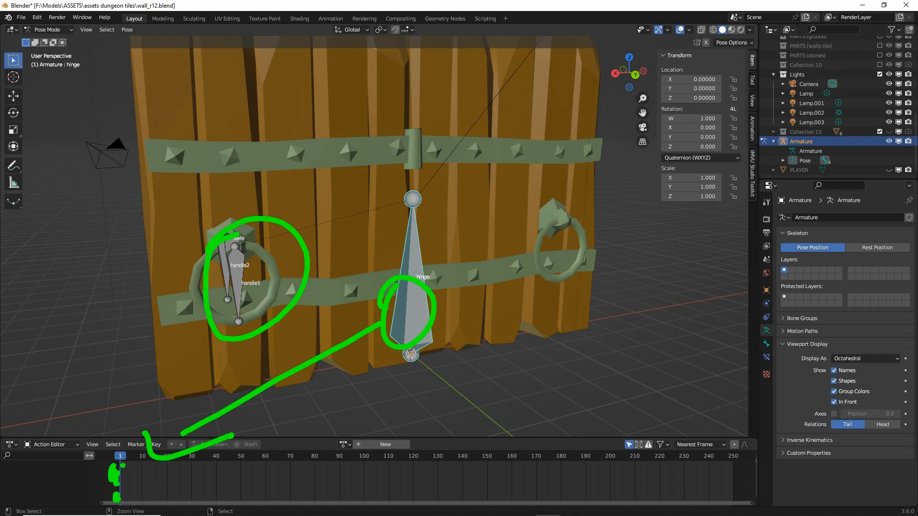
click(122, 465)
click(122, 480)
click(122, 494)
click(216, 462)
click(214, 480)
click(214, 496)
click(317, 467)
click(415, 465)
click(414, 474)
click(415, 486)
click(415, 493)
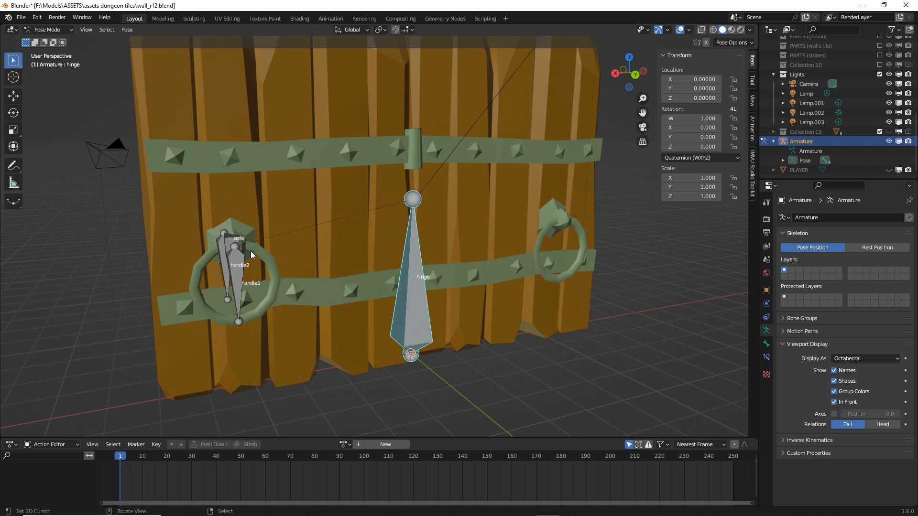
Select all bones of the gate armature in Pose Mode.
mouse_move(373, 294)
middle_down()
mouse_move(383, 297)
mouse_move(356, 289)
middle_up()
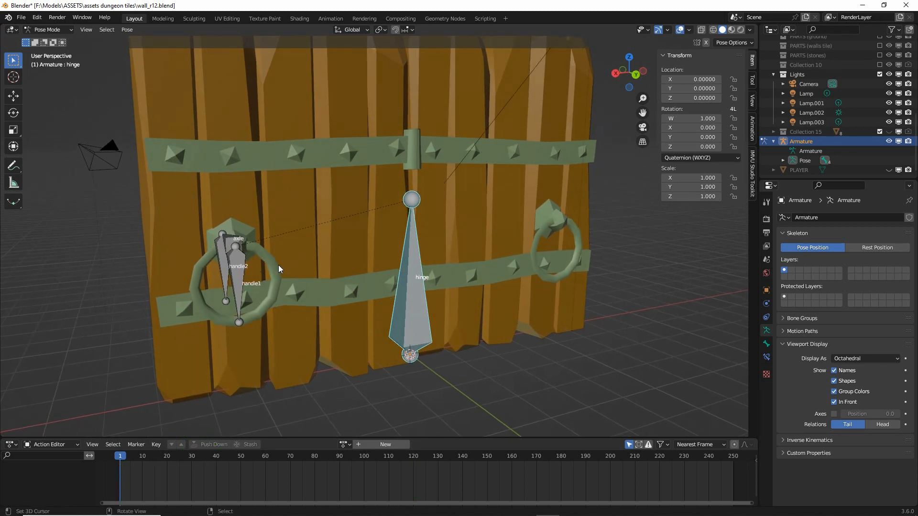
click(107, 29)
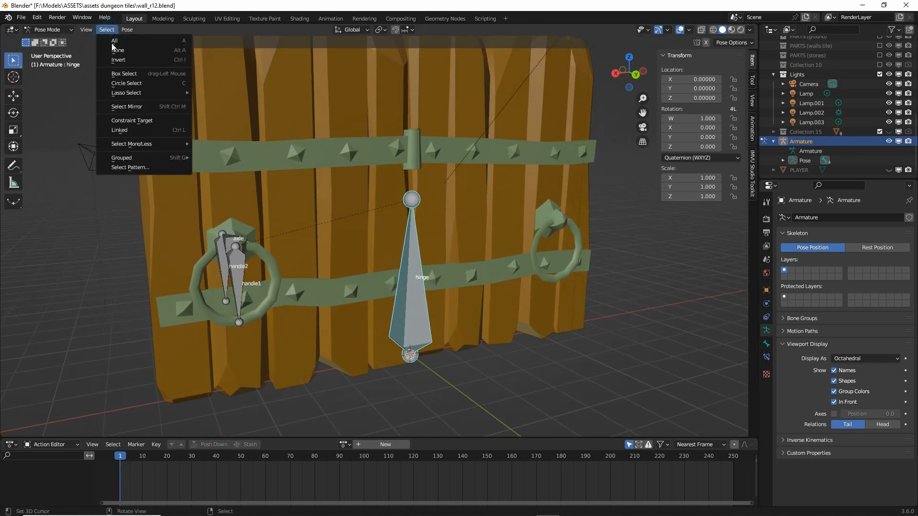
drag(105, 50, 133, 50)
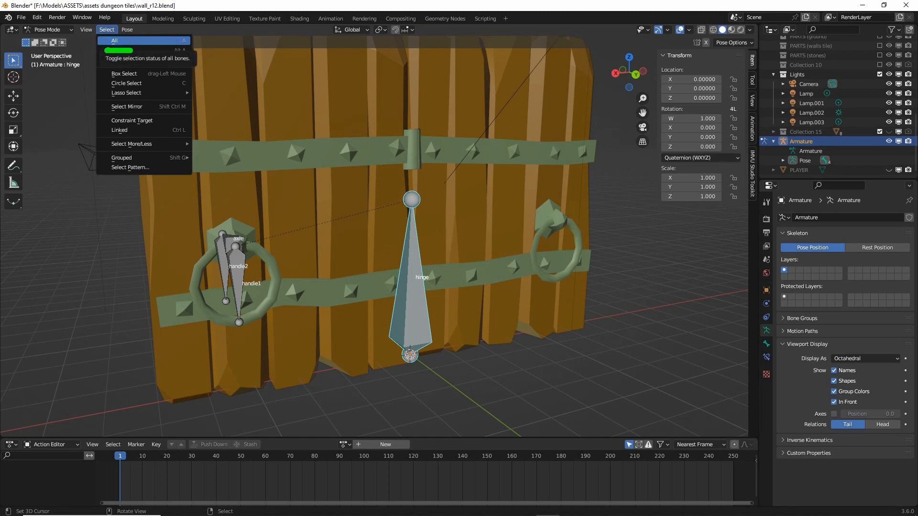
click(115, 42)
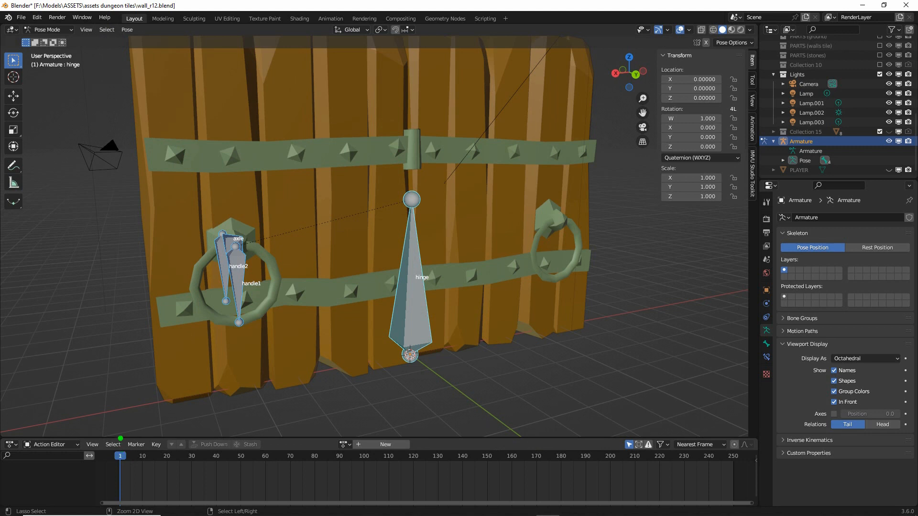
mouse_move(116, 436)
mouse_down()
mouse_move(142, 505)
mouse_move(106, 422)
mouse_up()
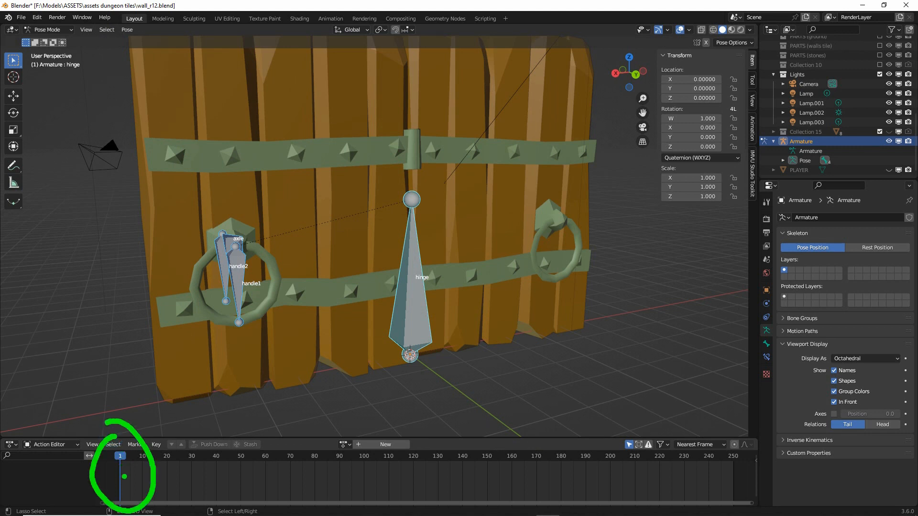
key(Escape)
mouse_move(122, 461)
mouse_down()
mouse_move(166, 457)
mouse_move(120, 465)
mouse_up()
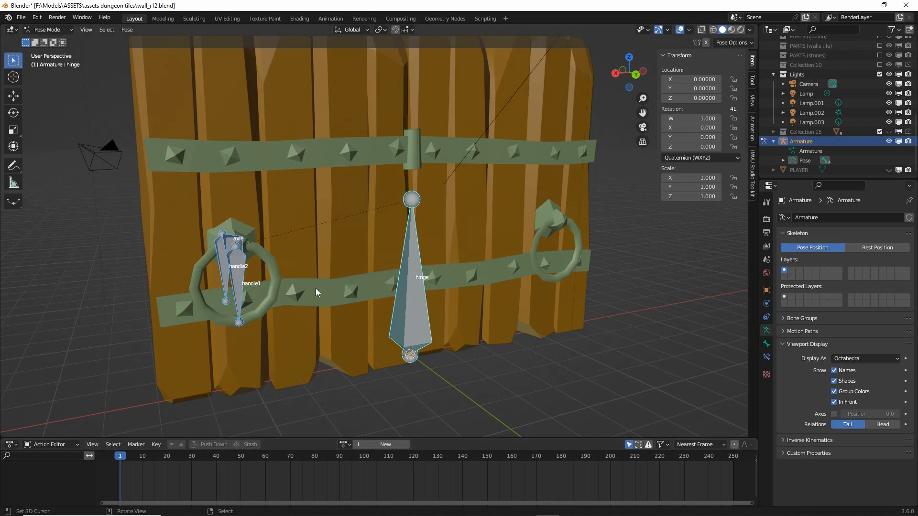
Insert a Location & Rotation keyframe for all selected bones at frame 1.
click(126, 31)
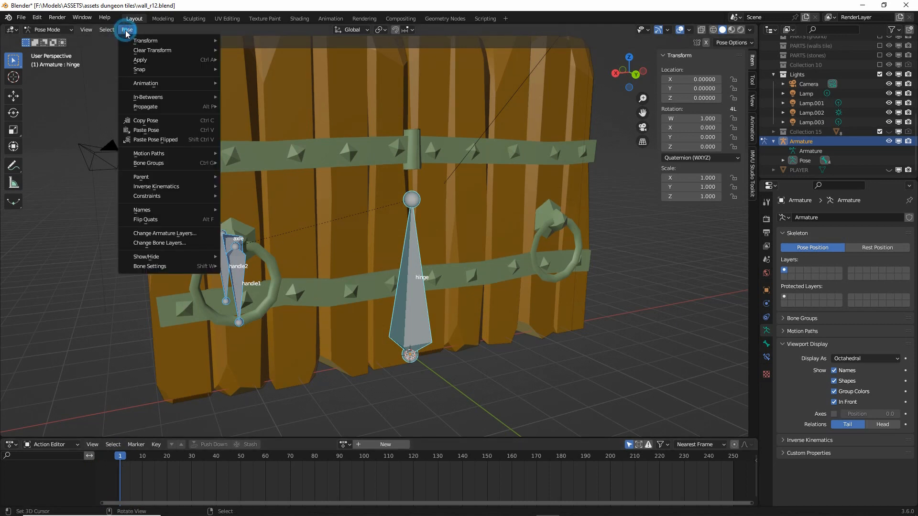
mouse_move(140, 83)
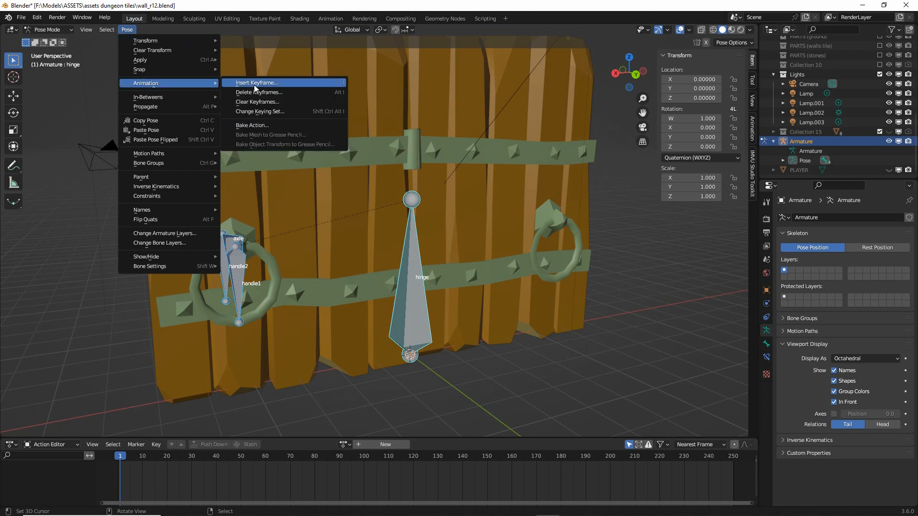
drag(240, 91, 280, 90)
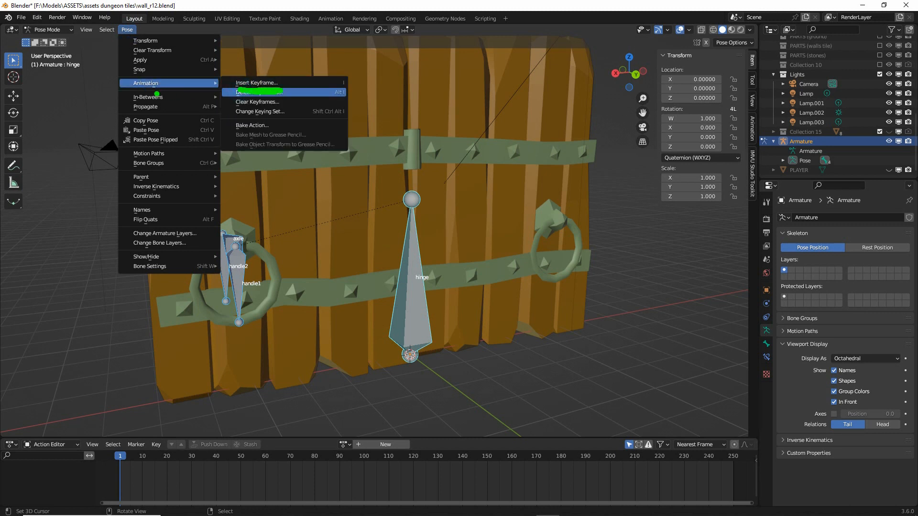
drag(154, 94, 168, 92)
mouse_move(132, 48)
mouse_down()
mouse_move(123, 38)
mouse_move(128, 43)
mouse_up()
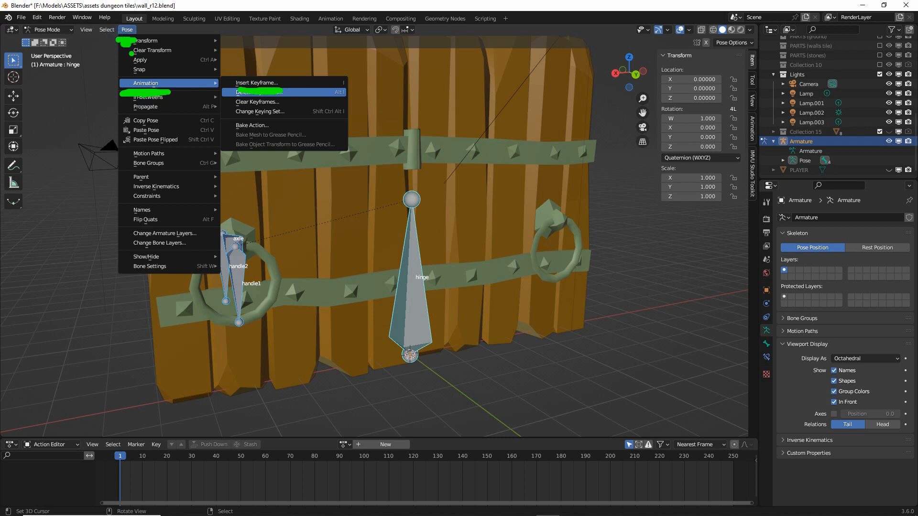
click(269, 82)
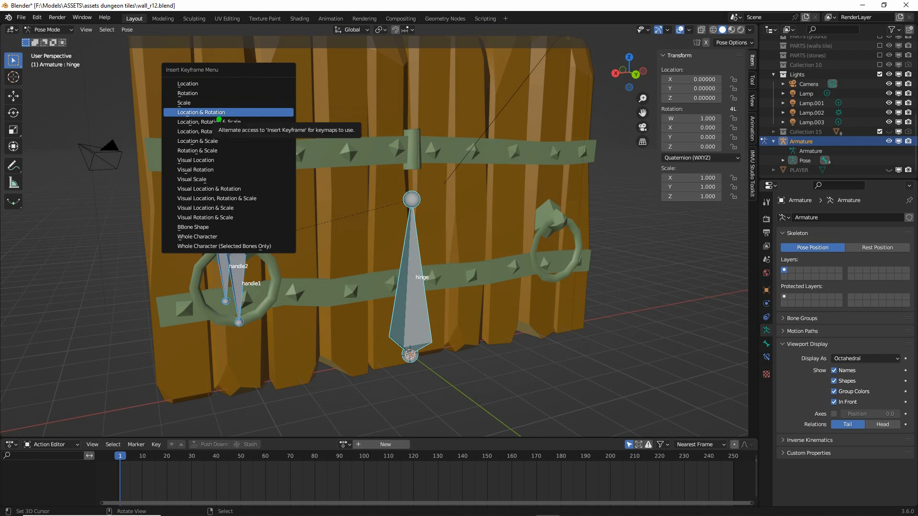
mouse_move(191, 123)
mouse_down()
mouse_move(174, 121)
mouse_move(234, 121)
mouse_up()
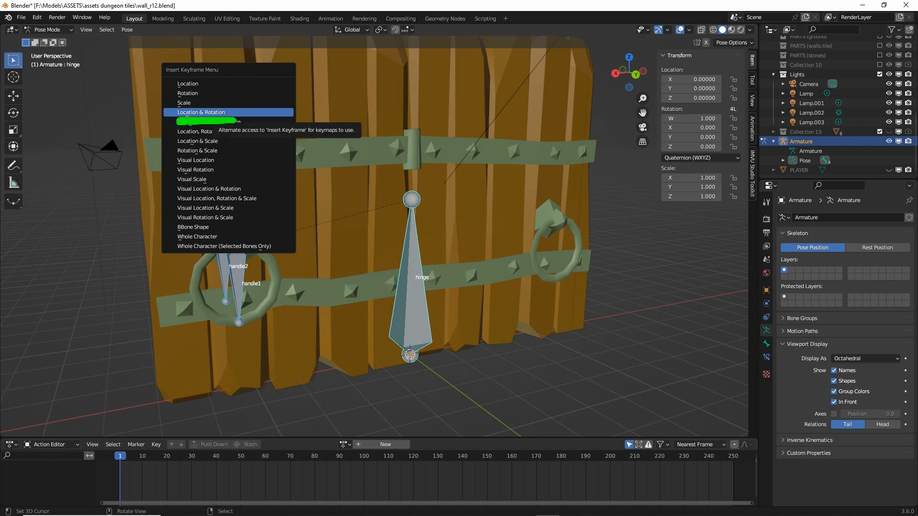
click(210, 112)
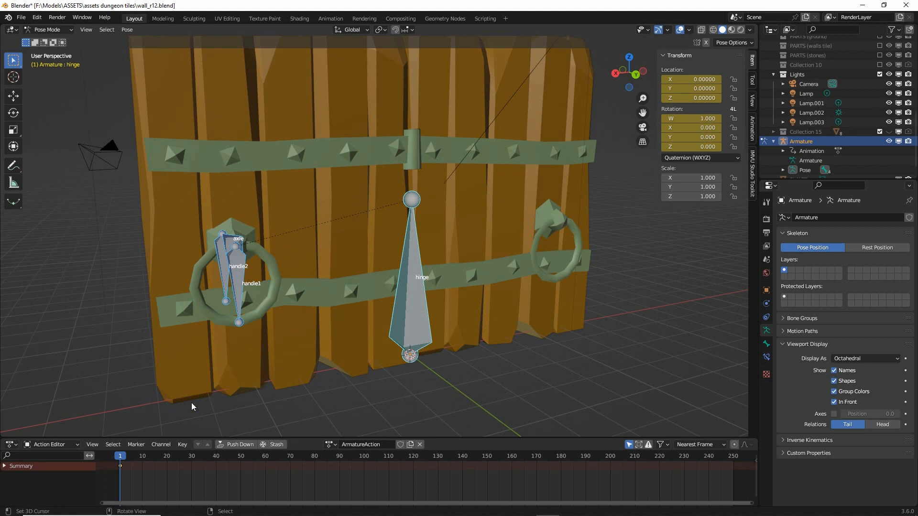
Expand the Summary channel in the Action Editor and enlarge the editor's area upward so all four bone channels fit.
mouse_move(17, 475)
mouse_down()
mouse_move(7, 479)
mouse_move(44, 478)
mouse_move(13, 476)
mouse_move(2, 459)
mouse_move(10, 454)
mouse_up()
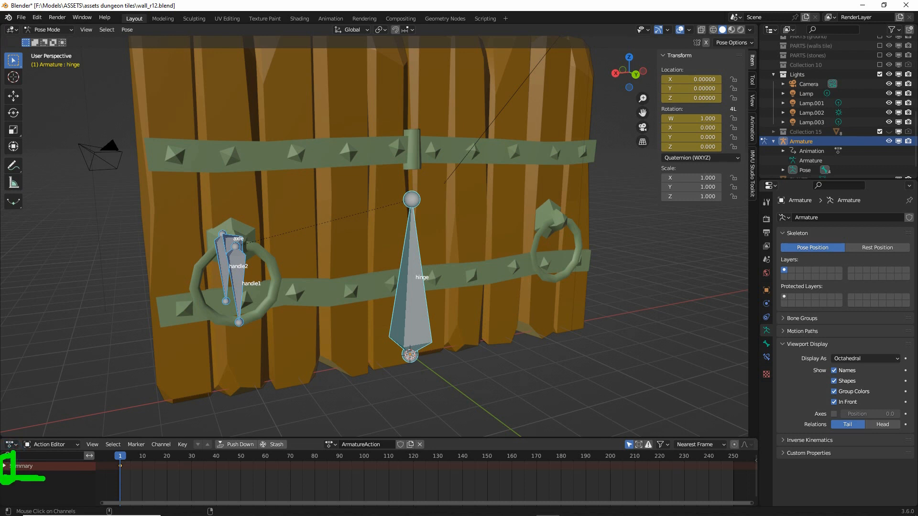
click(4, 466)
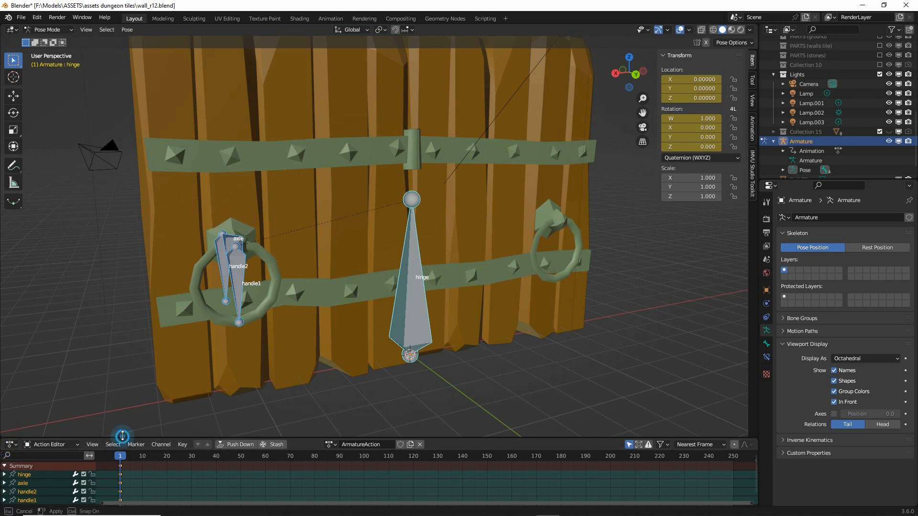
drag(121, 437, 122, 424)
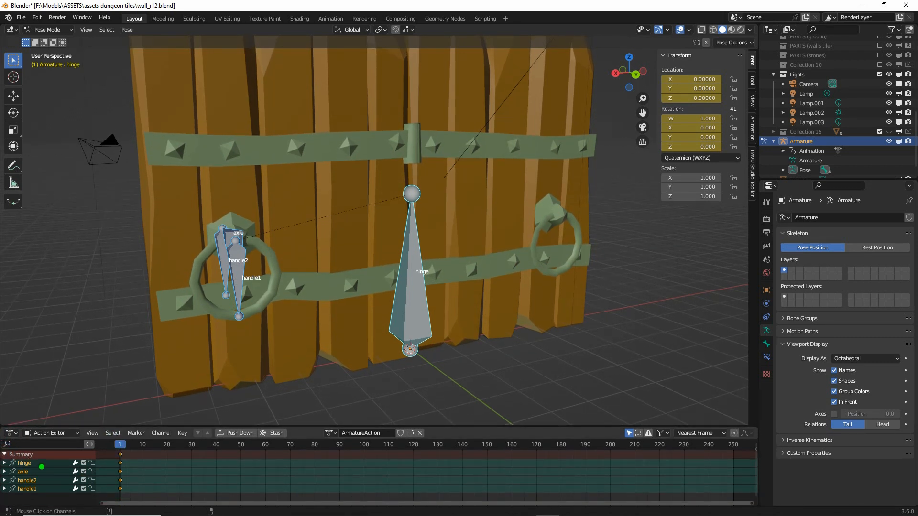
mouse_move(43, 463)
mouse_down()
mouse_move(43, 487)
mouse_move(57, 471)
mouse_up()
Set the current frame to 60 and select only the hinge bone.
scroll(258, 371, down, 3)
shift+middle_drag(456, 304, 400, 314)
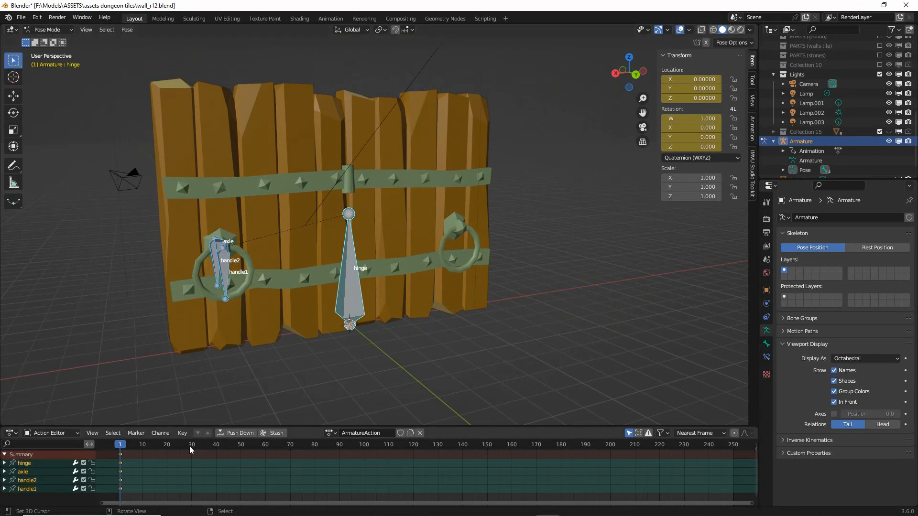
drag(124, 448, 265, 448)
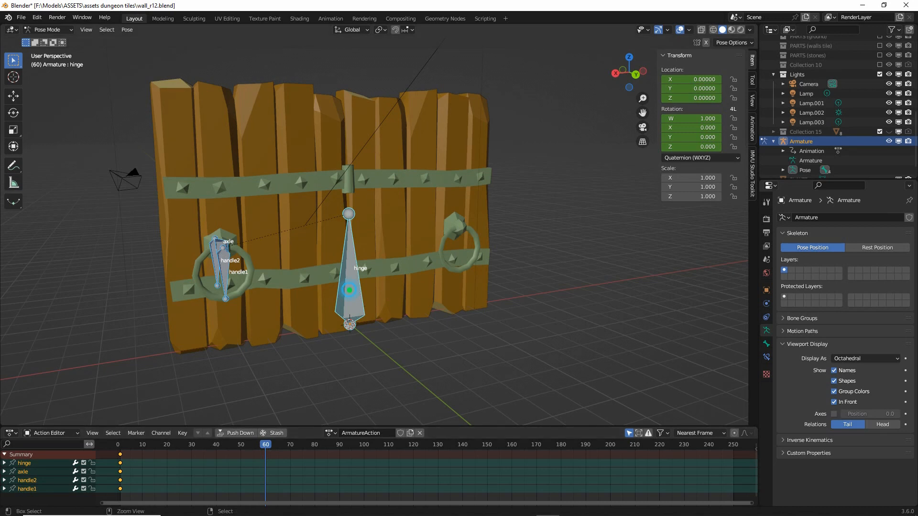
drag(345, 279, 350, 282)
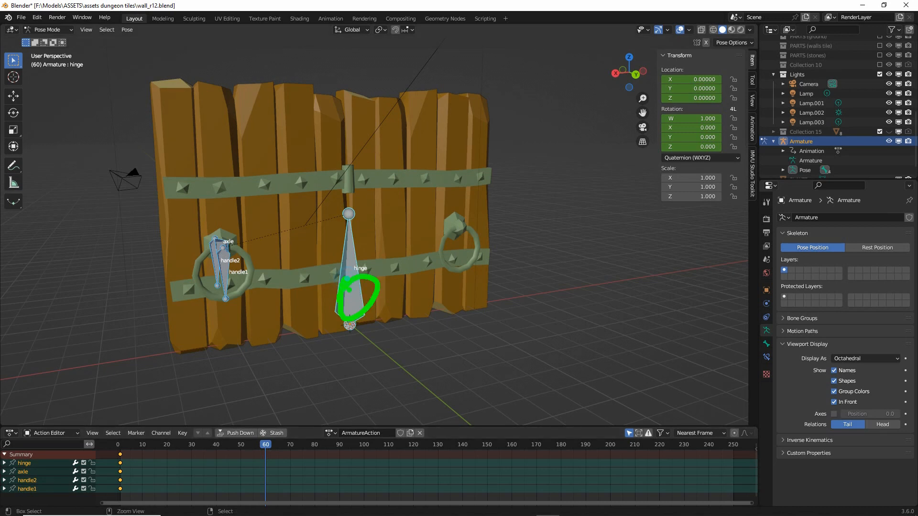
click(351, 309)
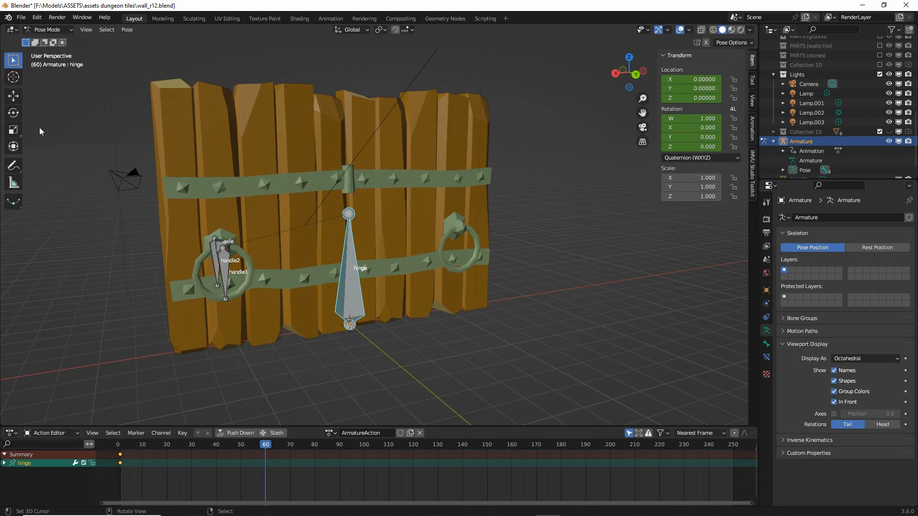
Rotate the hinge bone 95° about the global Z axis to swing the gate open.
key(ctrl+2)
mouse_move(29, 115)
mouse_down()
mouse_move(58, 113)
mouse_move(24, 121)
mouse_up()
key(ctrl+1)
click(13, 113)
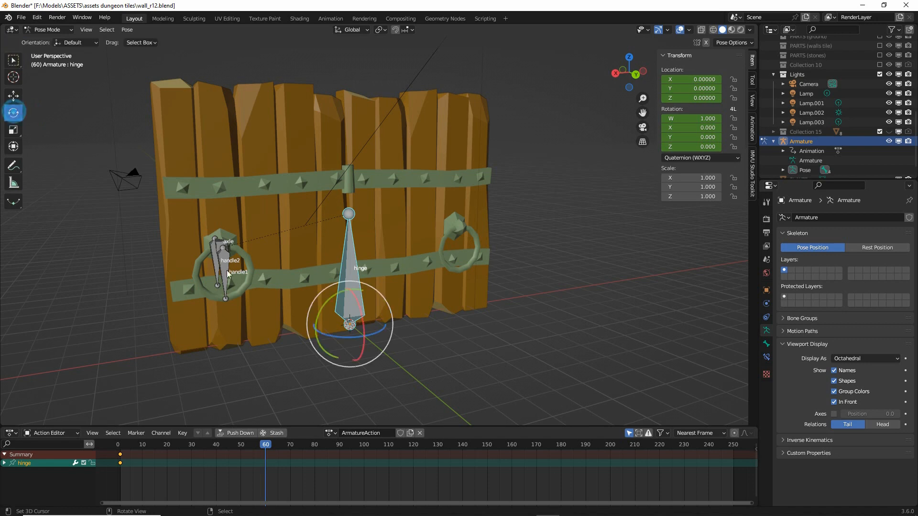
drag(340, 340, 372, 339)
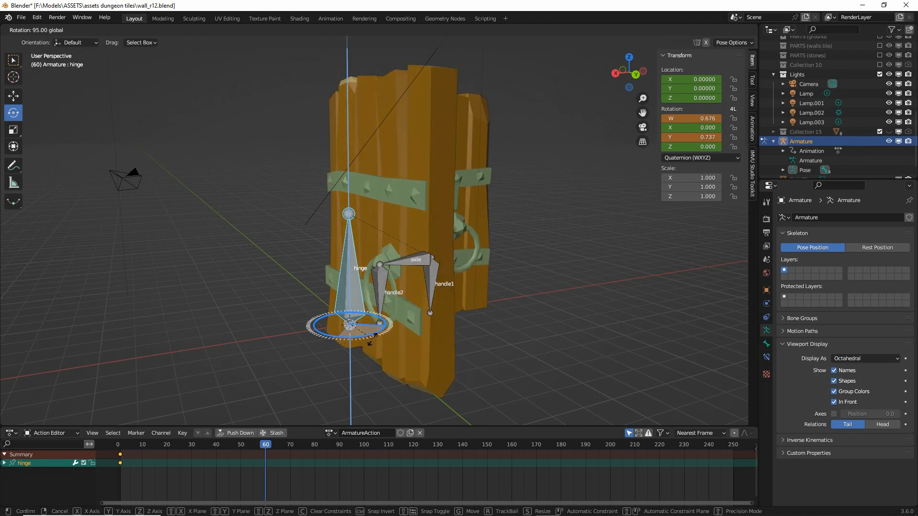
ctrl+drag(372, 340, 372, 340)
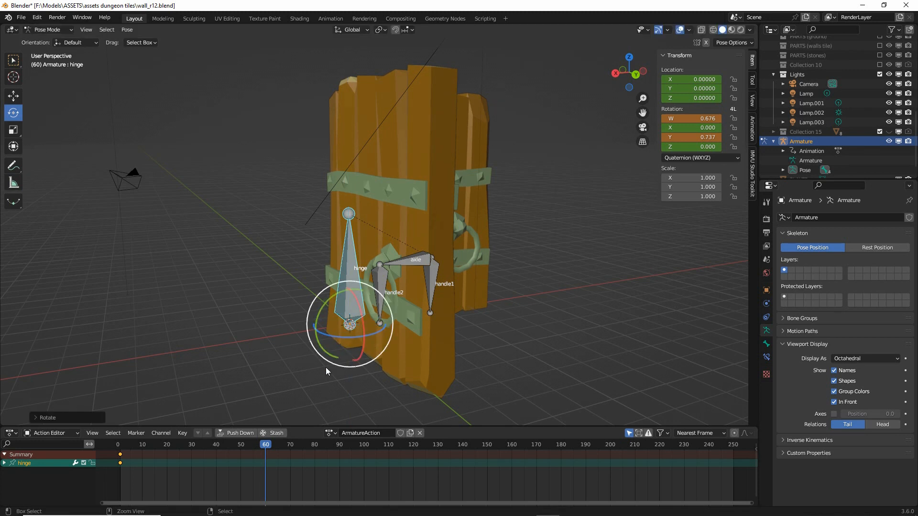
Insert a Location & Rotation keyframe for the hinge bone at frame 60.
click(127, 29)
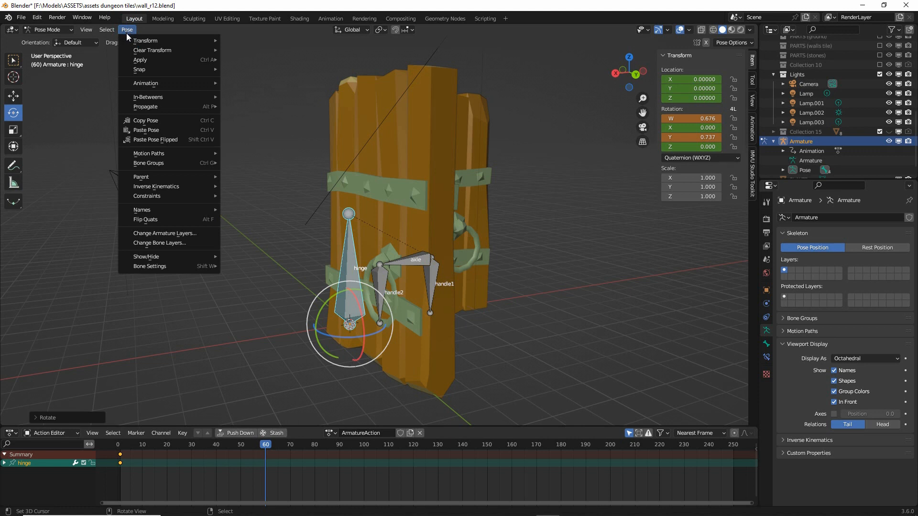
mouse_move(140, 84)
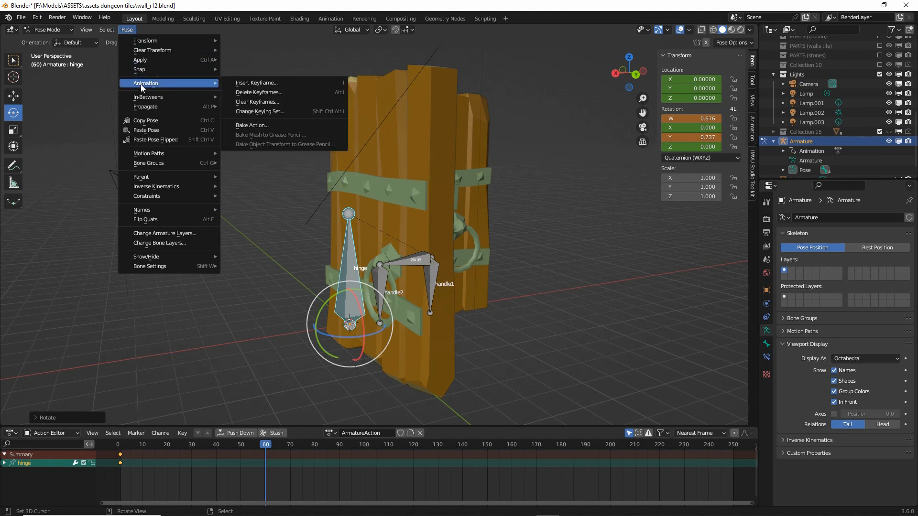
click(254, 84)
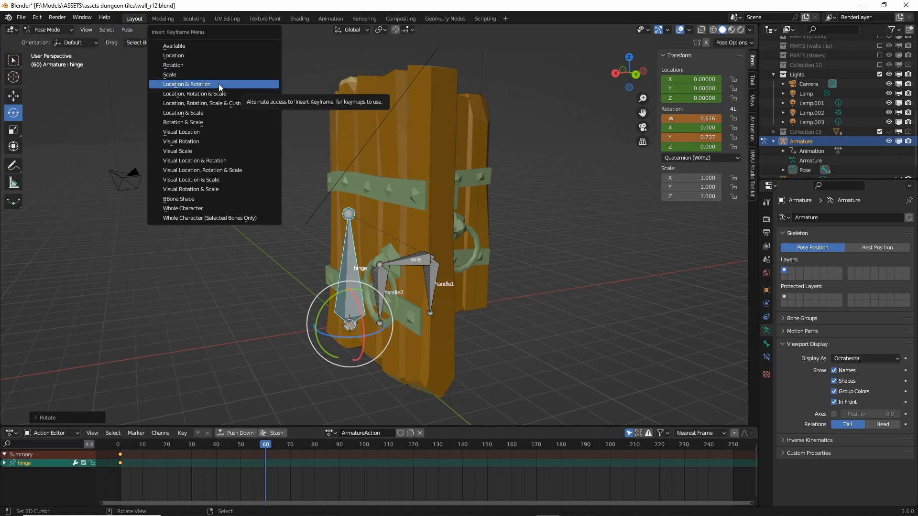
click(196, 85)
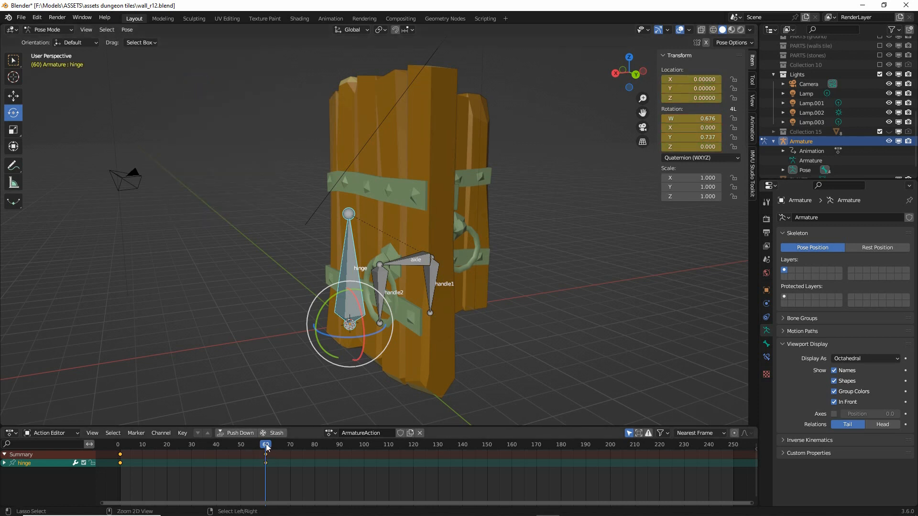
Return to frame 1 and rename the armature's action to "open".
key(ctrl+2)
mouse_move(246, 430)
mouse_down()
mouse_move(255, 447)
mouse_move(261, 431)
mouse_move(239, 445)
mouse_move(120, 445)
mouse_move(265, 450)
mouse_move(120, 456)
mouse_up()
key(Escape)
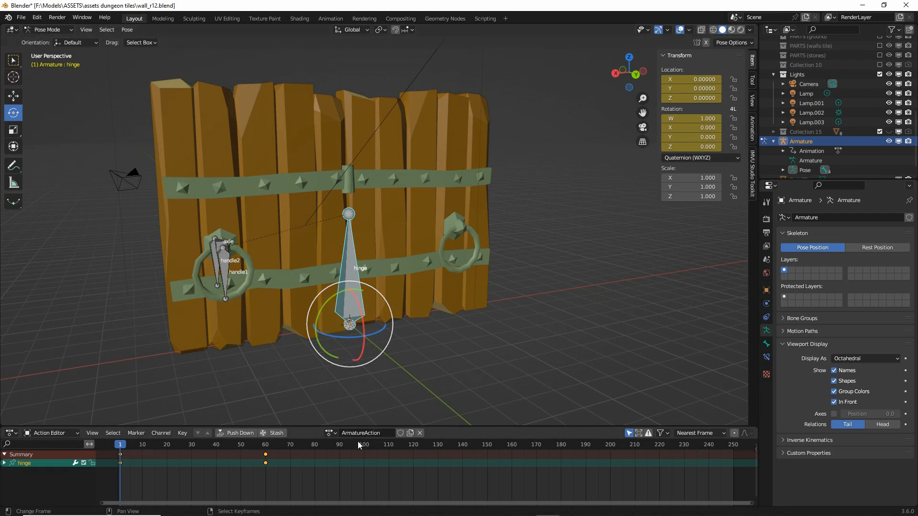
mouse_move(316, 413)
mouse_down()
mouse_move(421, 458)
mouse_move(312, 422)
mouse_up()
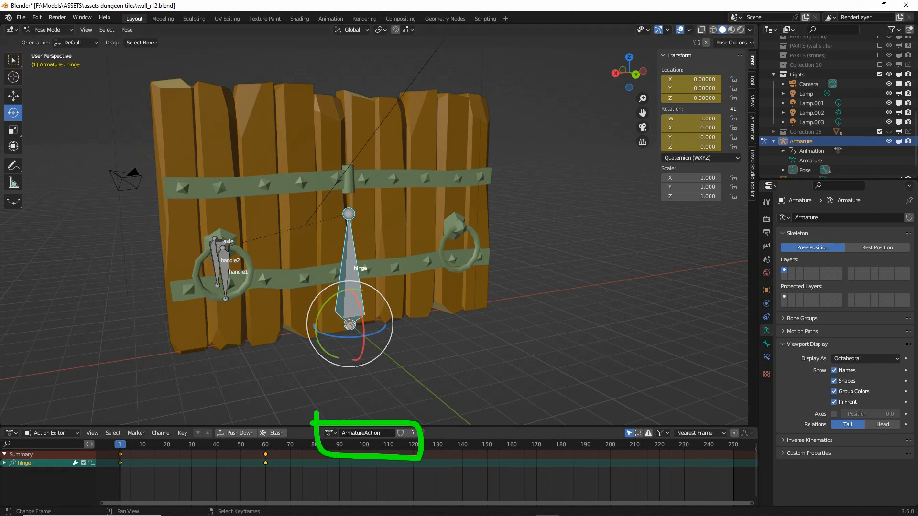
click(369, 434)
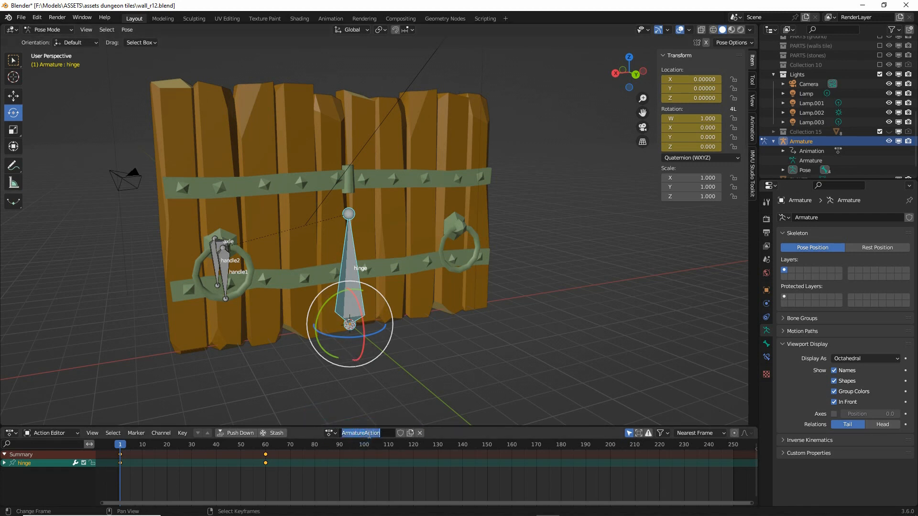
text(open)
Scrub between frames 1 and 60 to review the gate's opening motion, ending on frame 1.
drag(125, 451, 255, 460)
drag(270, 462, 266, 462)
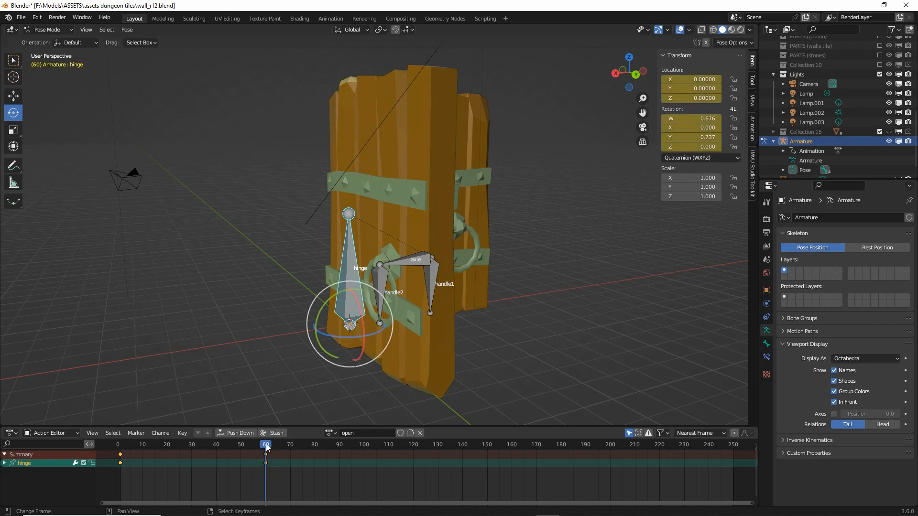
mouse_move(266, 443)
mouse_down()
mouse_move(121, 450)
mouse_move(265, 455)
mouse_up()
key(ctrl+2)
drag(263, 436, 257, 442)
mouse_move(121, 444)
mouse_down()
mouse_move(137, 471)
mouse_move(95, 450)
mouse_up()
key(Escape)
drag(268, 447, 122, 449)
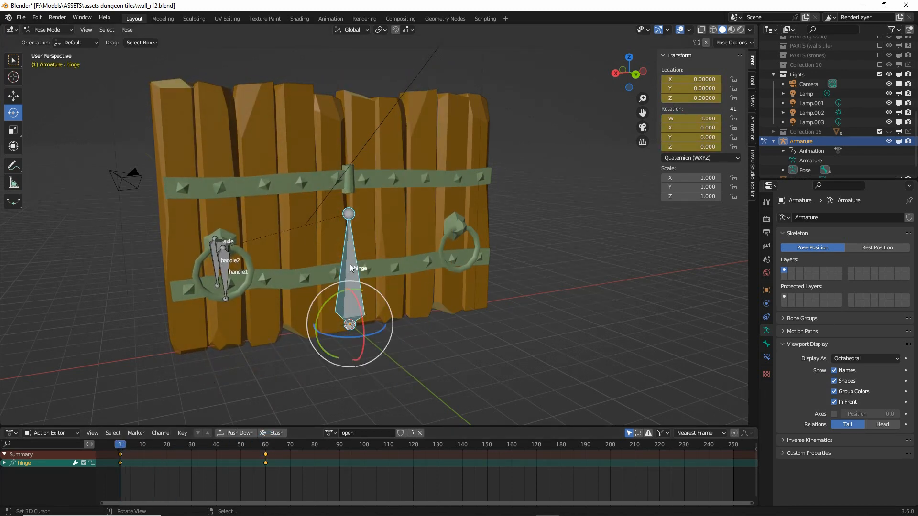
Copy the hinge bone's closed pose at frame 1.
click(128, 30)
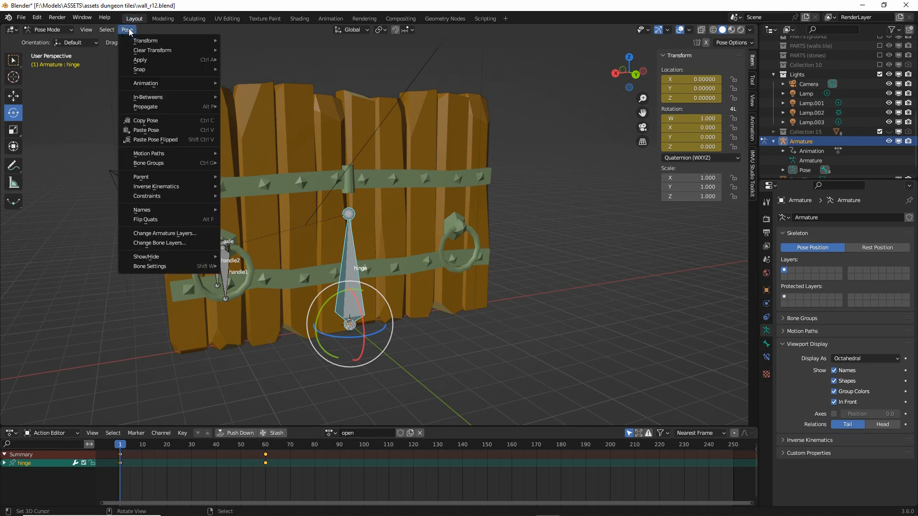
drag(139, 128, 160, 128)
drag(119, 39, 124, 34)
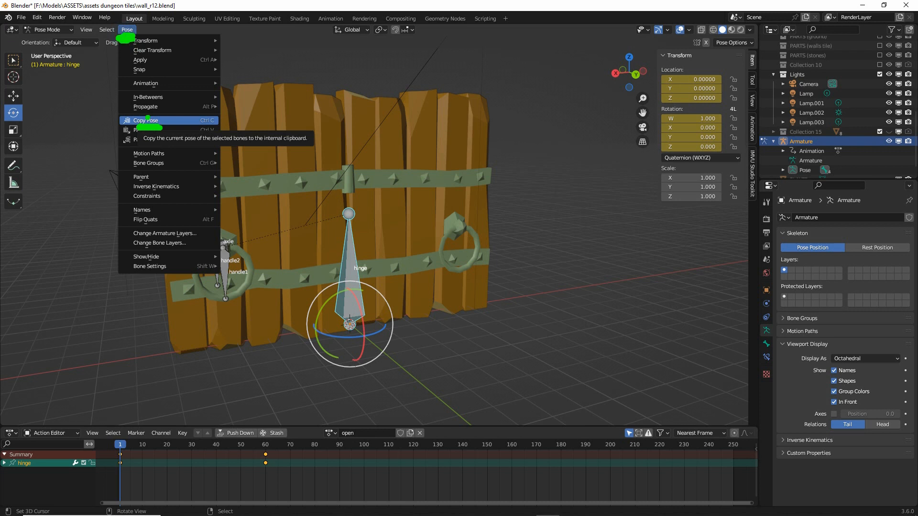
click(148, 120)
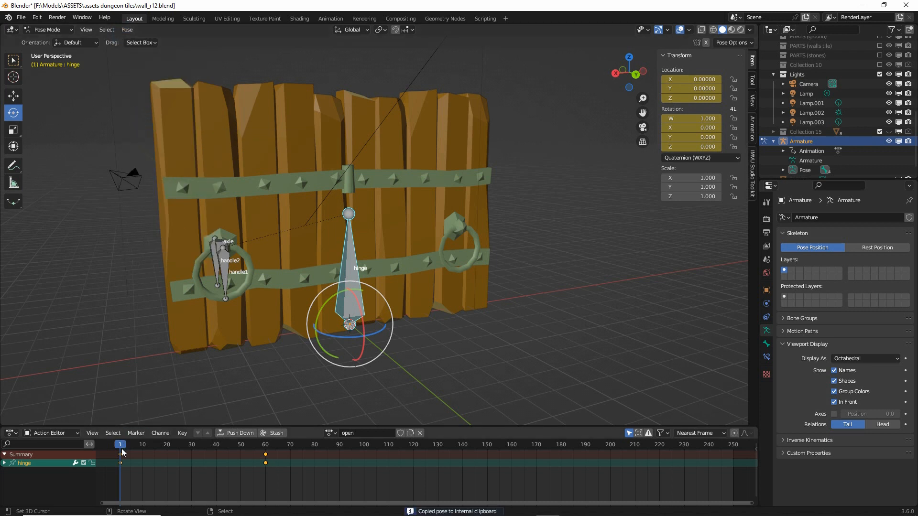
Go to frame 120 and paste the copied closed pose onto the hinge bone.
drag(122, 448, 413, 451)
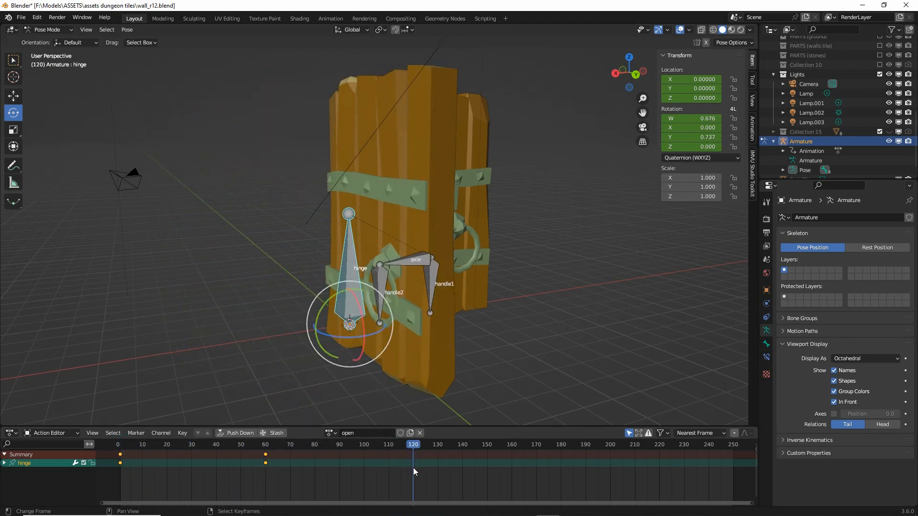
click(126, 30)
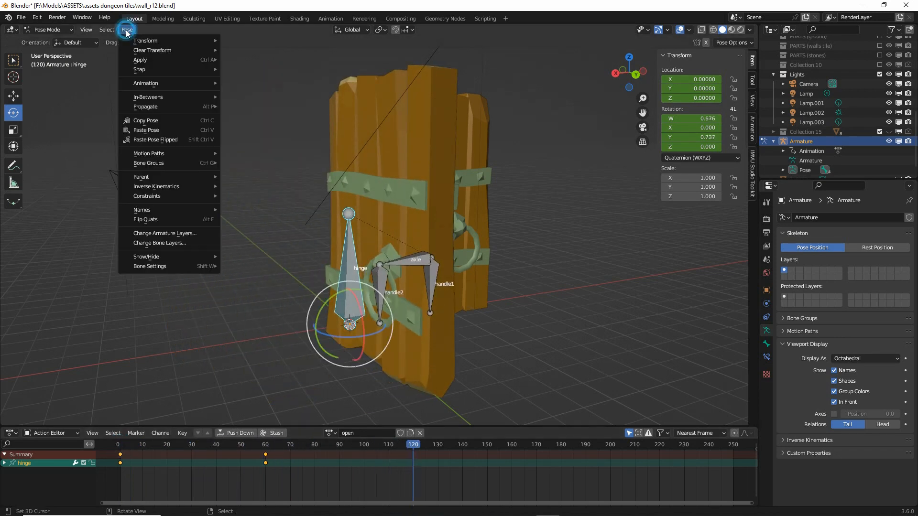
key(ctrl+2)
drag(133, 138, 160, 140)
drag(110, 44, 142, 40)
click(142, 130)
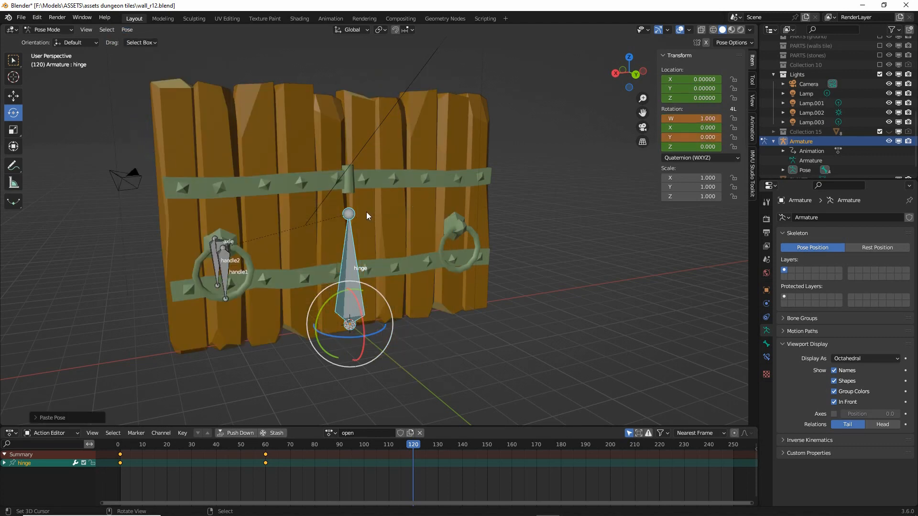
Insert a Location & Rotation keyframe for the hinge bone at frame 120.
click(127, 30)
mouse_move(147, 83)
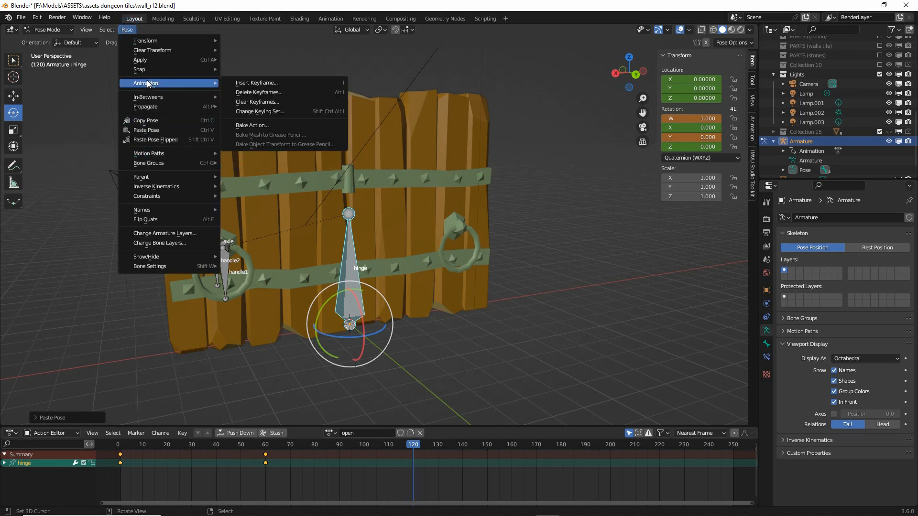
click(257, 82)
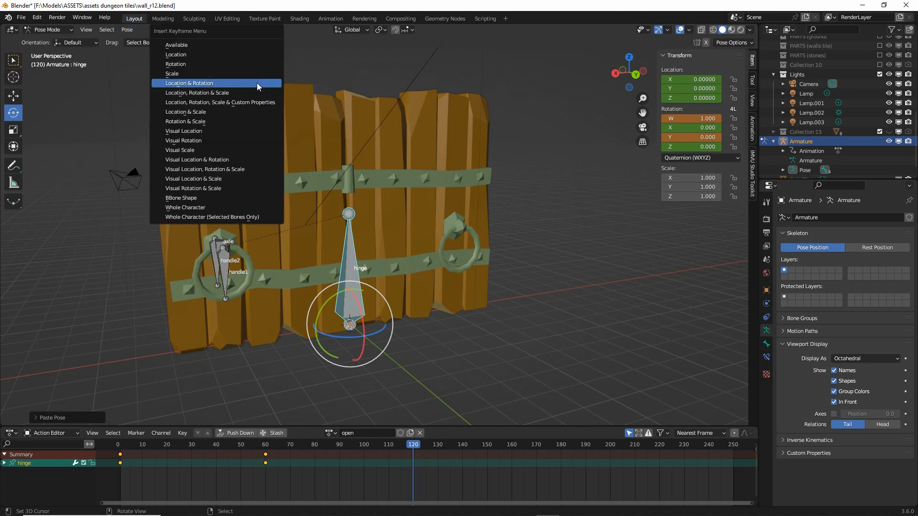
click(207, 84)
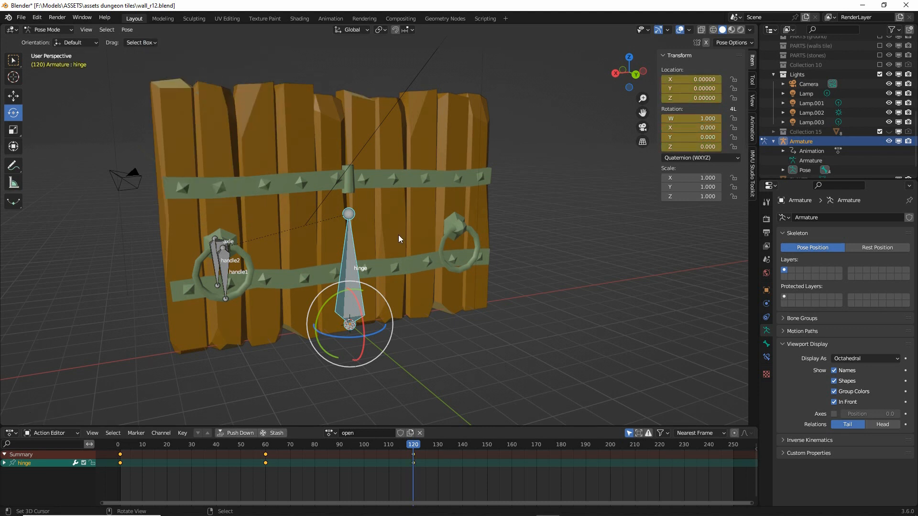
Scrub from frame 1 to 60 and on to 120 to review the gate's opening and closing swing.
key(ctrl+2)
drag(337, 247, 357, 255)
mouse_move(366, 330)
mouse_down()
mouse_move(381, 405)
mouse_move(398, 389)
mouse_up()
mouse_move(404, 447)
mouse_down()
mouse_move(440, 474)
mouse_move(392, 443)
mouse_move(121, 449)
mouse_up()
key(Escape)
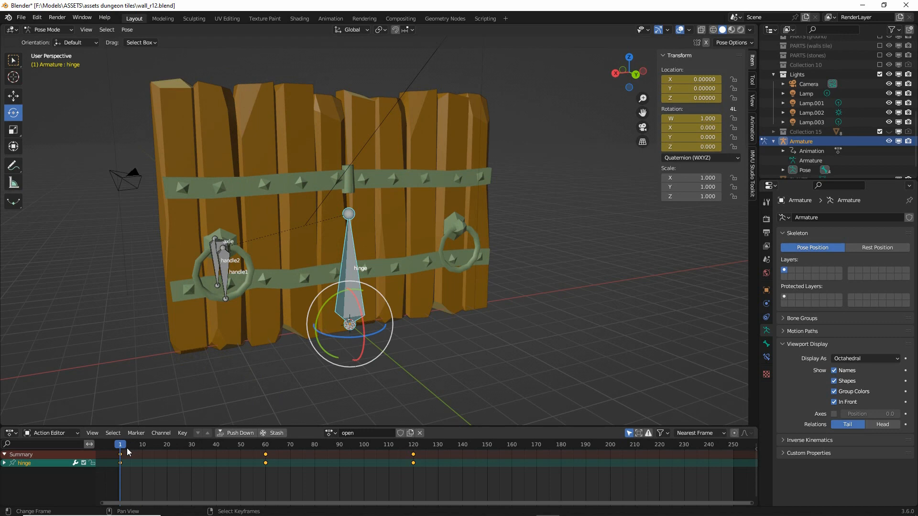
drag(122, 447, 266, 452)
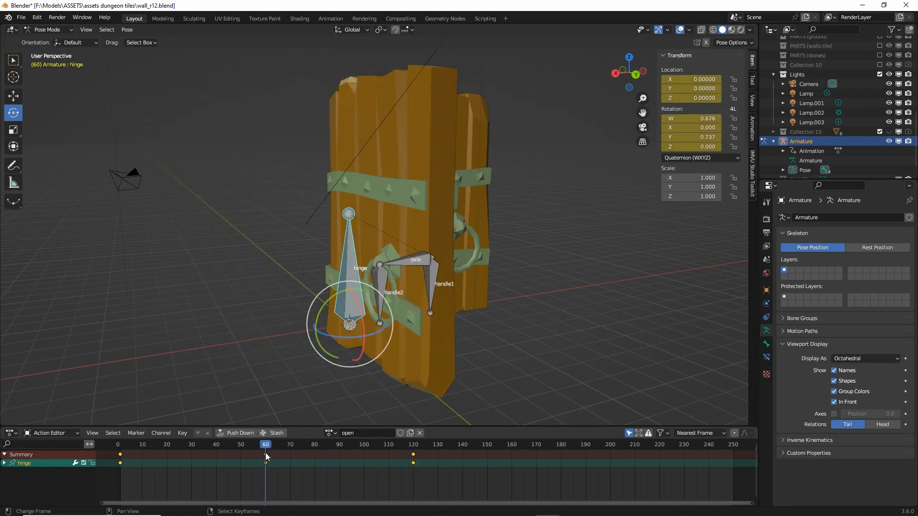
key(ctrl+s)
drag(264, 399, 264, 419)
drag(411, 397, 413, 422)
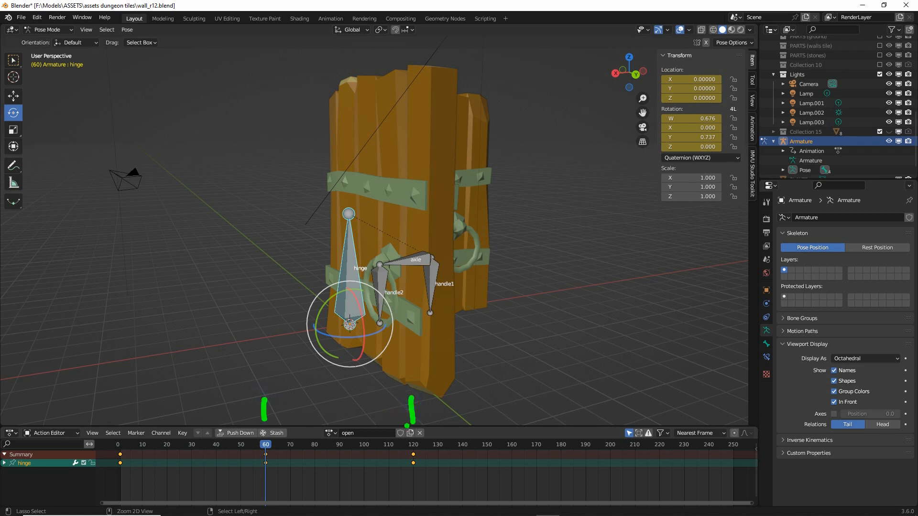
drag(115, 399, 115, 417)
drag(137, 410, 236, 410)
mouse_move(251, 407)
mouse_down()
mouse_move(234, 400)
mouse_move(235, 419)
mouse_move(396, 411)
mouse_up()
mouse_move(391, 400)
mouse_down()
mouse_move(404, 408)
mouse_move(398, 421)
mouse_up()
drag(281, 399, 283, 420)
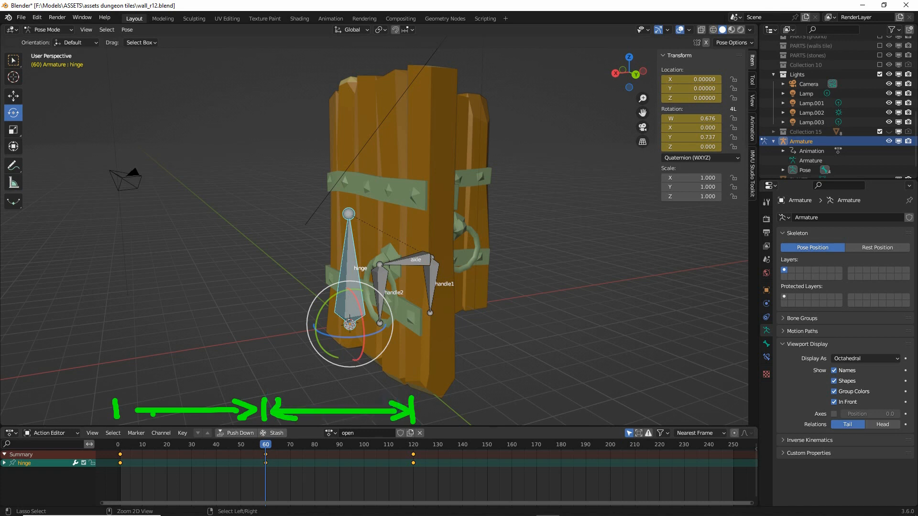
drag(140, 398, 152, 422)
key(Escape)
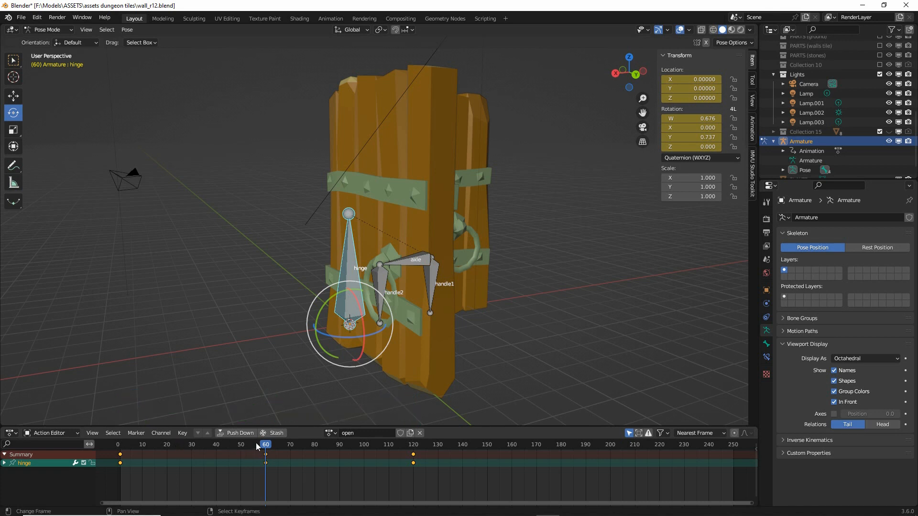
drag(257, 442, 414, 450)
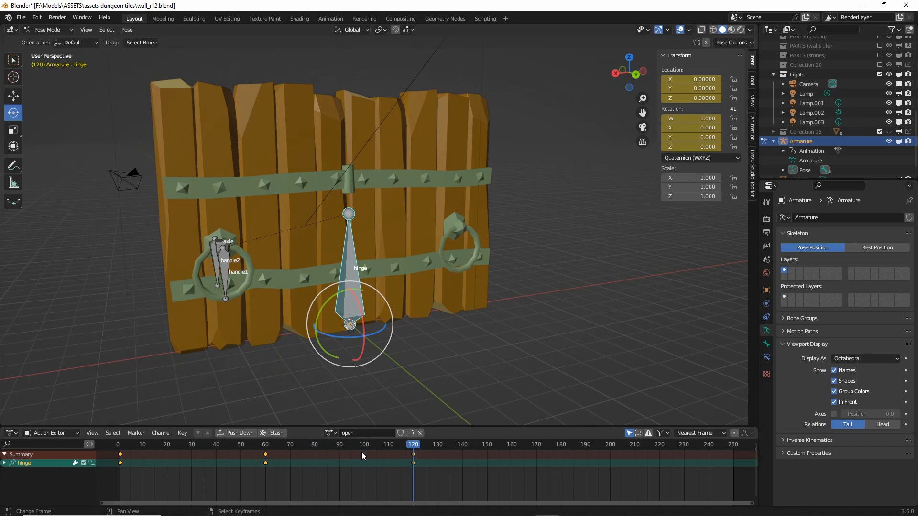
Duplicate the "open" action and name the copy "close".
key(ctrl+2)
drag(409, 422, 401, 420)
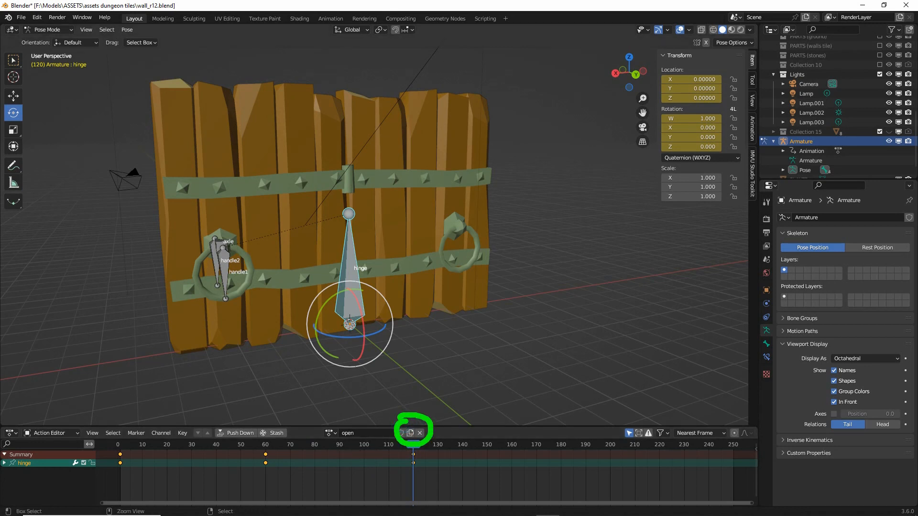
key(Escape)
click(410, 434)
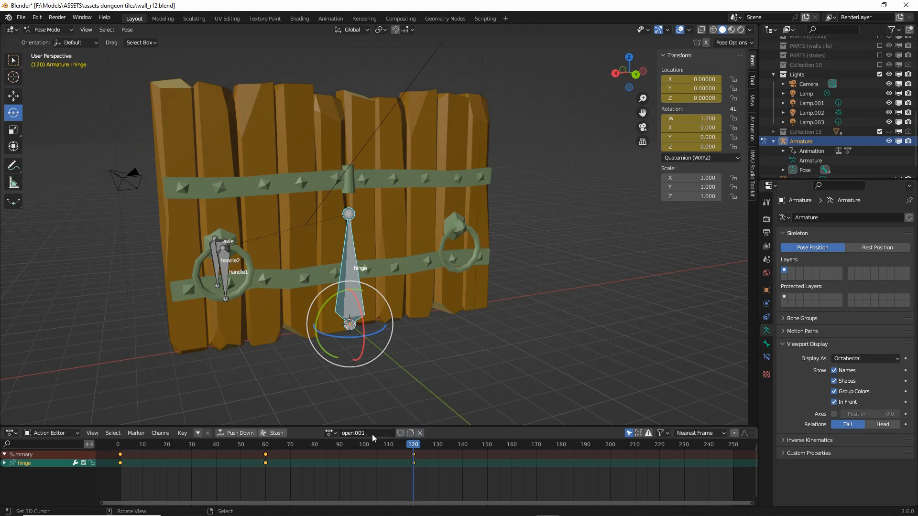
click(372, 433)
text(close)
click(120, 462)
mouse_move(122, 438)
mouse_down()
mouse_move(106, 462)
mouse_move(116, 436)
mouse_up()
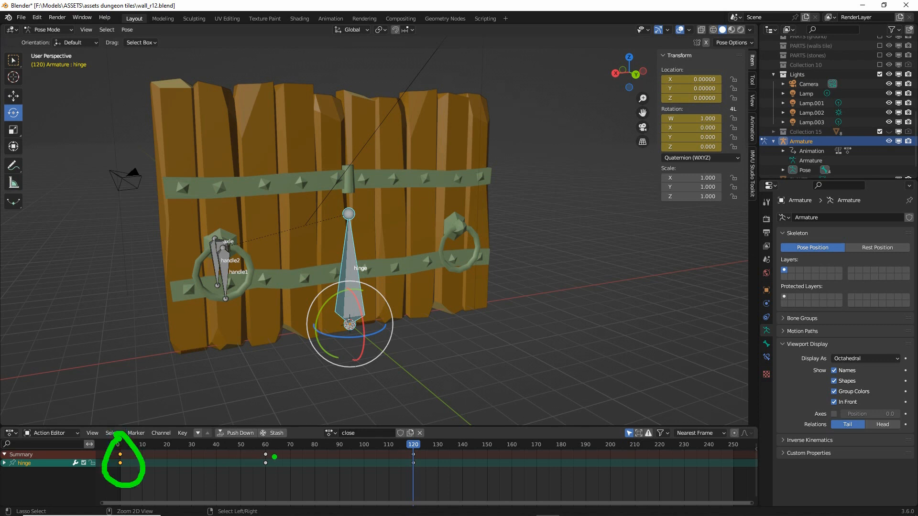
mouse_move(250, 436)
mouse_down()
mouse_move(441, 480)
mouse_move(351, 427)
mouse_move(249, 428)
mouse_up()
mouse_move(247, 459)
mouse_down()
mouse_move(165, 459)
mouse_move(171, 440)
mouse_up()
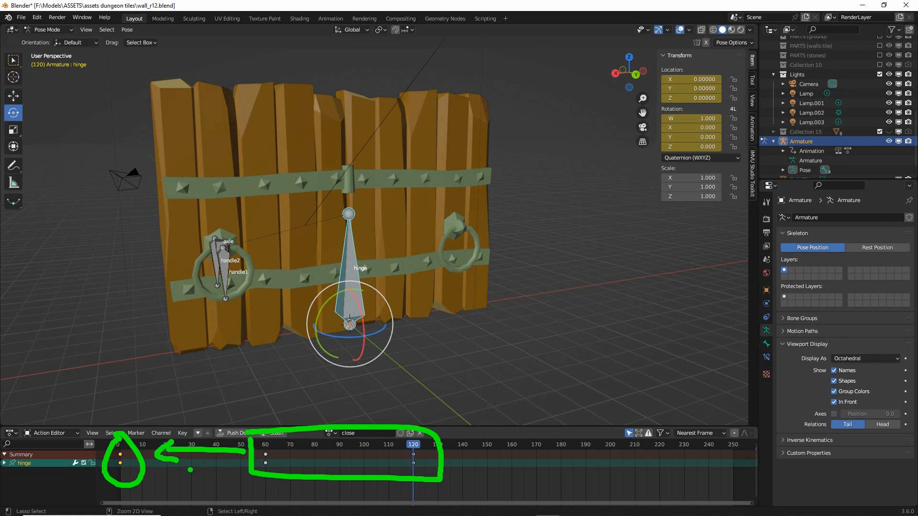
click(193, 461)
key(Escape)
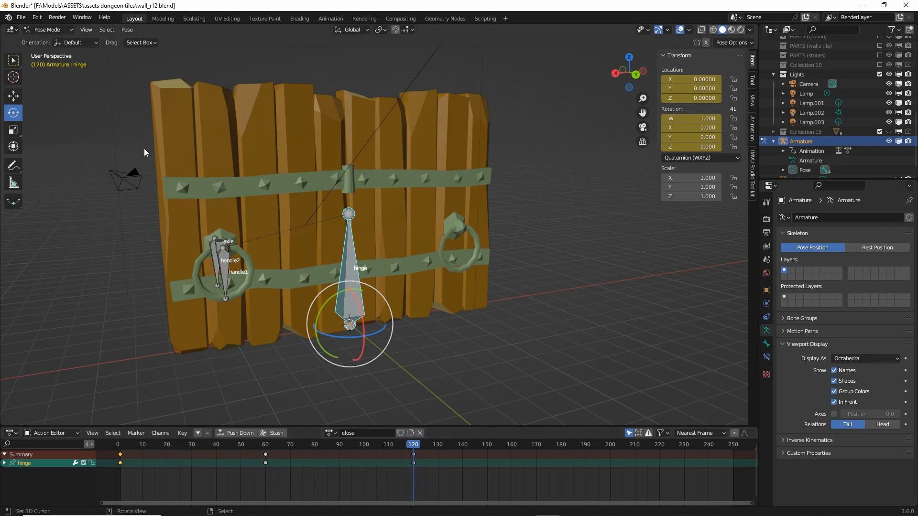
key(ctrl+2)
drag(217, 224, 211, 221)
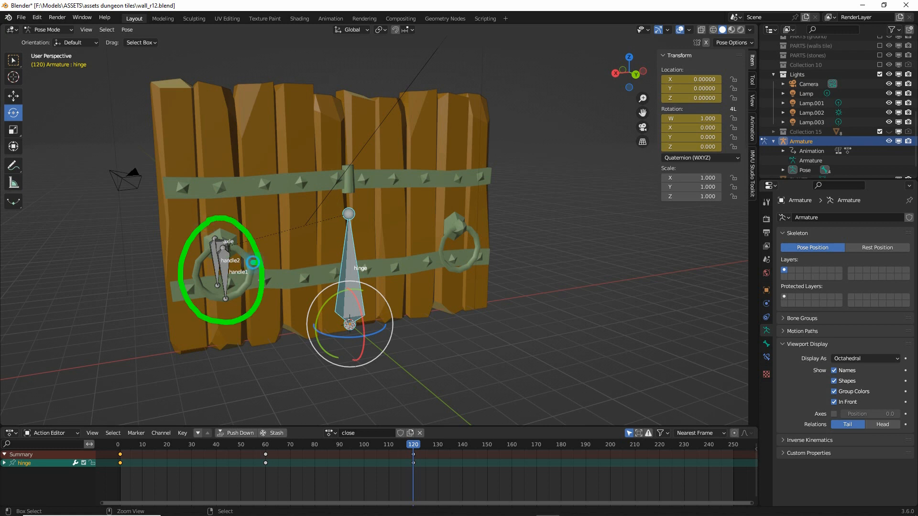
drag(253, 263, 319, 264)
mouse_move(304, 251)
mouse_down()
mouse_move(323, 277)
mouse_move(317, 282)
mouse_up()
mouse_move(256, 251)
mouse_down()
mouse_move(246, 258)
mouse_move(284, 277)
mouse_up()
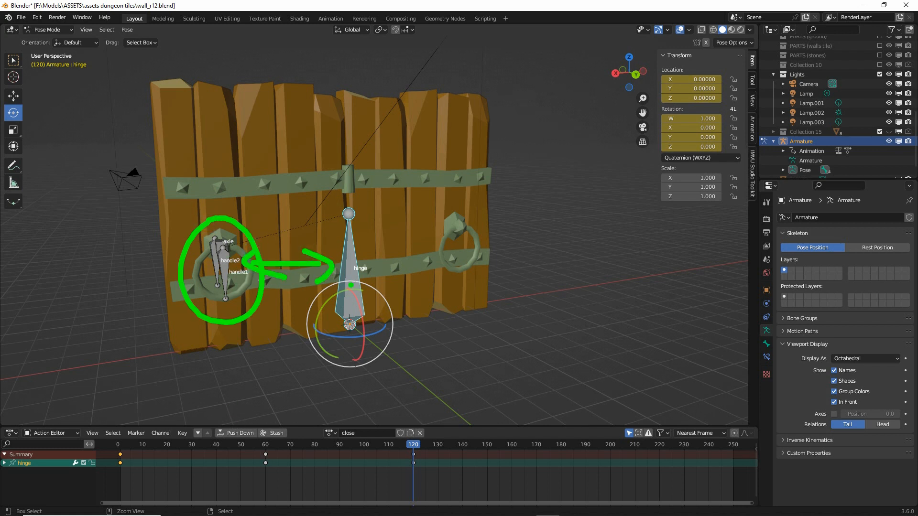
mouse_move(125, 437)
mouse_down()
mouse_move(152, 445)
mouse_move(112, 435)
mouse_up()
drag(160, 423, 300, 338)
mouse_move(292, 318)
mouse_down()
mouse_move(346, 317)
mouse_move(330, 367)
mouse_up()
mouse_move(345, 263)
mouse_down()
mouse_move(335, 306)
mouse_move(347, 284)
mouse_up()
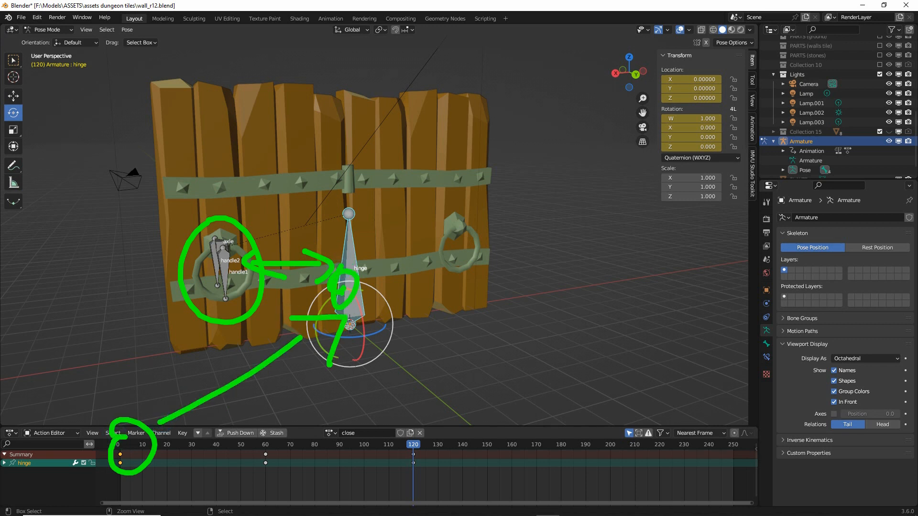
key(Escape)
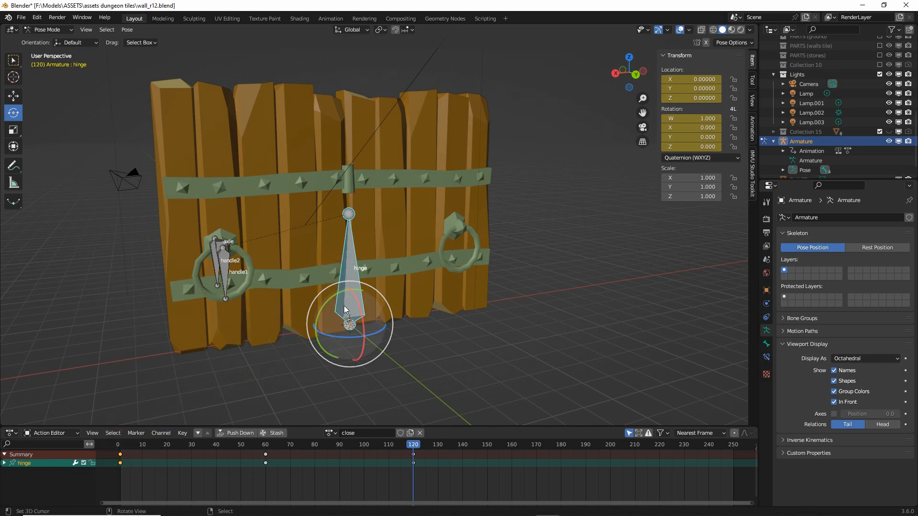
Select all bones of the armature and delete all their keyframes at frame 1 of the "close" action.
click(107, 30)
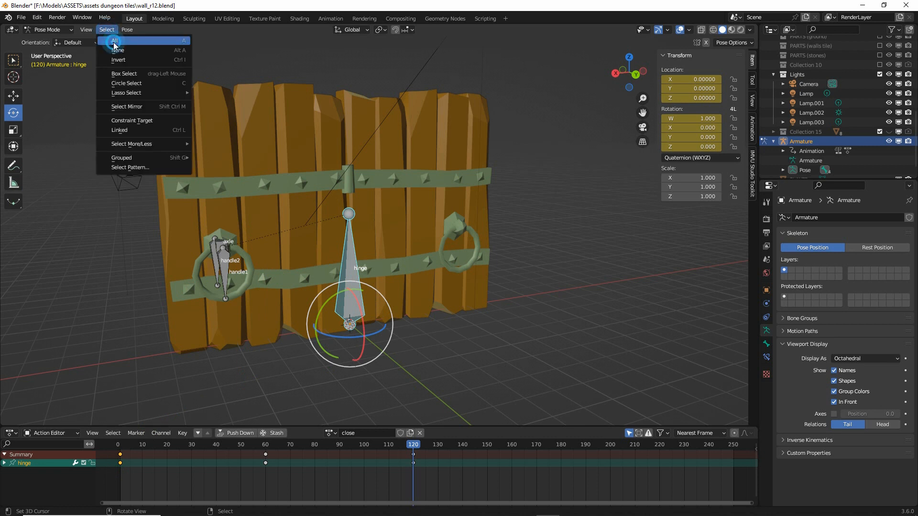
click(113, 42)
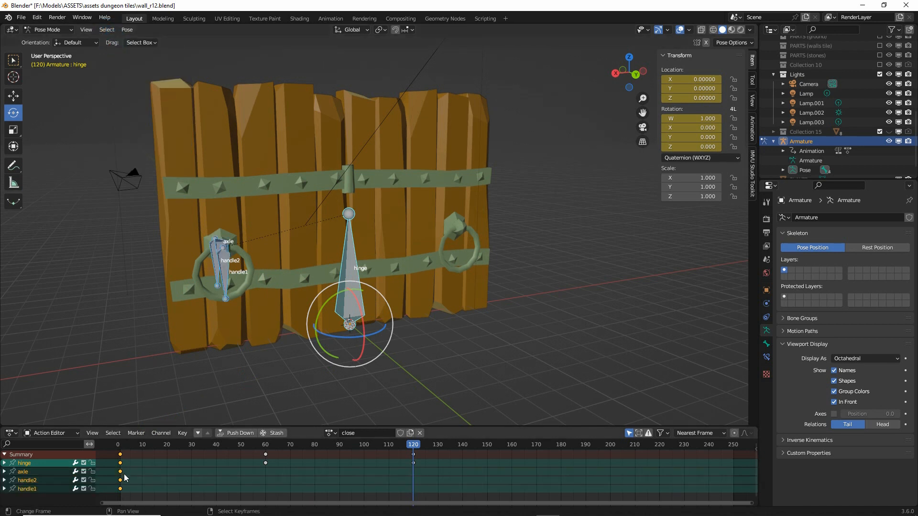
click(121, 455)
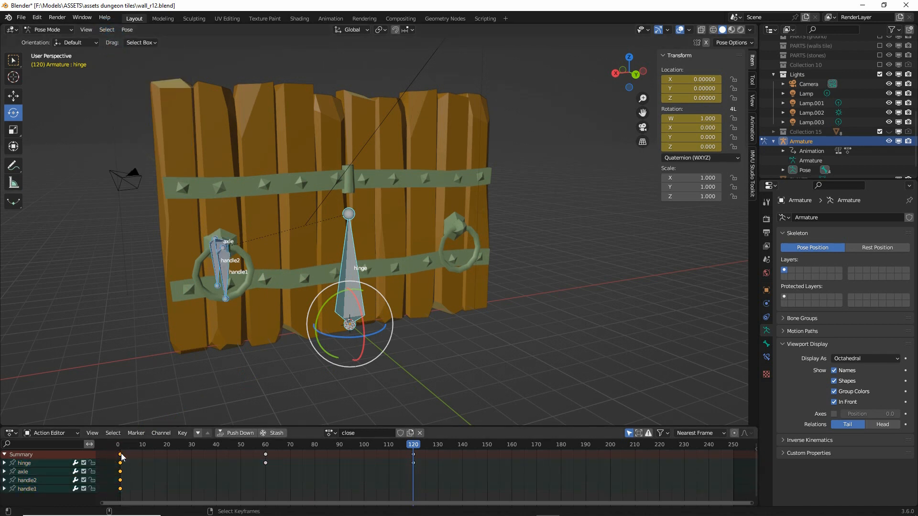
mouse_move(111, 441)
ctrl+mouse_down()
mouse_move(106, 500)
mouse_move(136, 447)
mouse_move(115, 437)
ctrl+mouse_up()
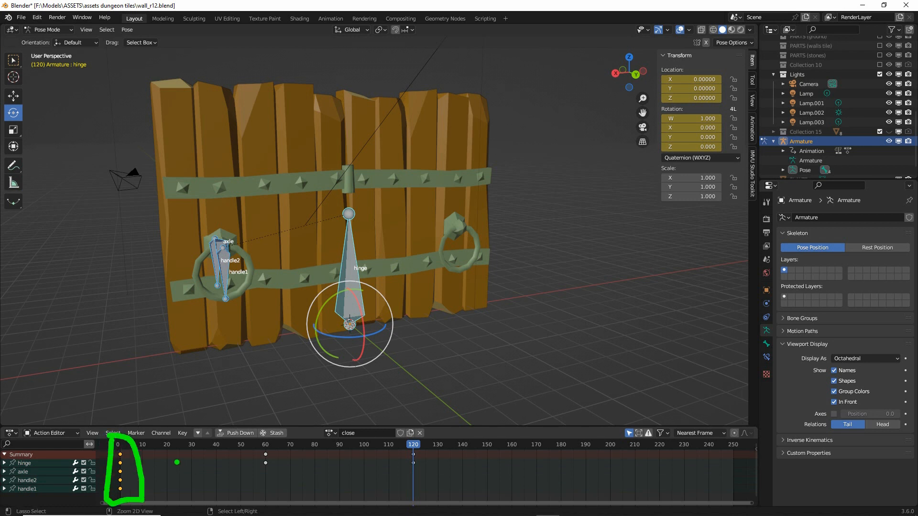
key(Escape)
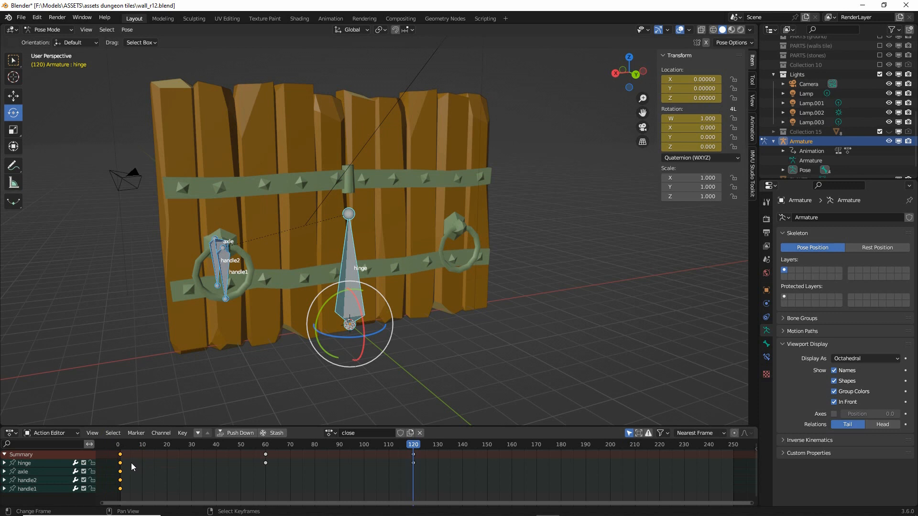
click(182, 433)
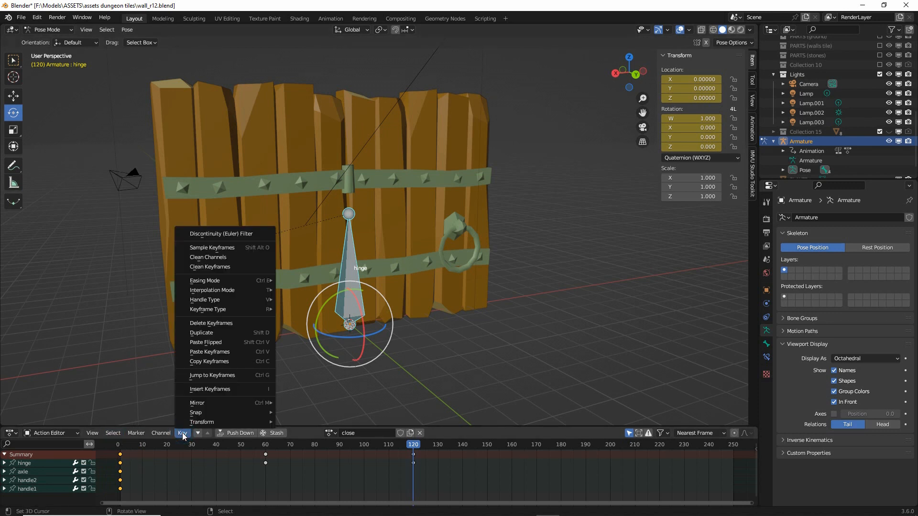
click(202, 323)
click(179, 325)
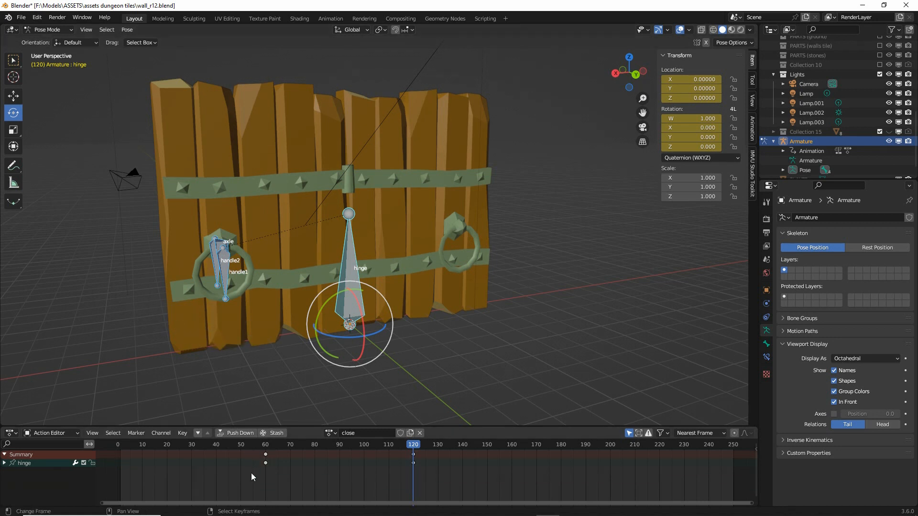
Shift the hinge bone's two remaining keyframes 59 frames earlier so they start at frame 1, and go to frame 1.
right_click(233, 466)
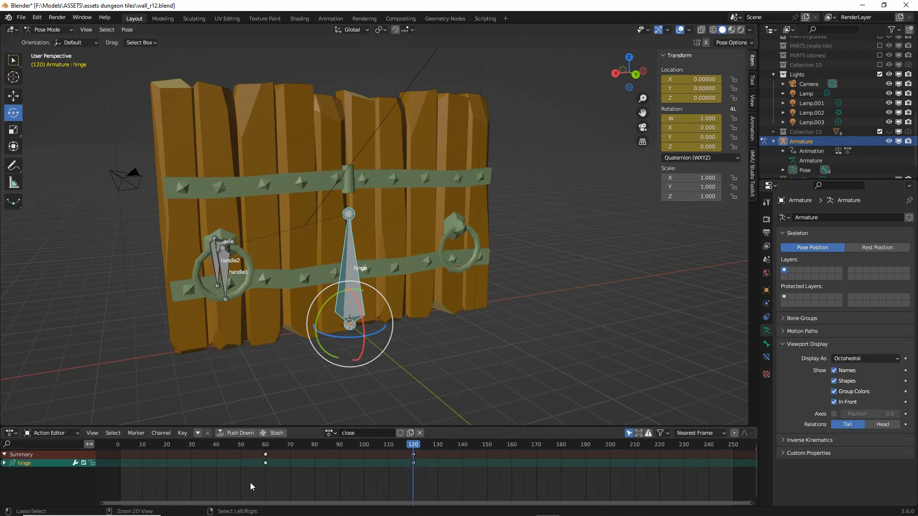
mouse_move(249, 484)
ctrl+right_down()
mouse_move(345, 438)
mouse_move(431, 459)
mouse_move(404, 497)
mouse_move(266, 483)
ctrl+right_up()
mouse_move(253, 485)
ctrl+right_down()
mouse_move(269, 444)
mouse_move(449, 480)
mouse_move(296, 489)
ctrl+right_up()
key(g)
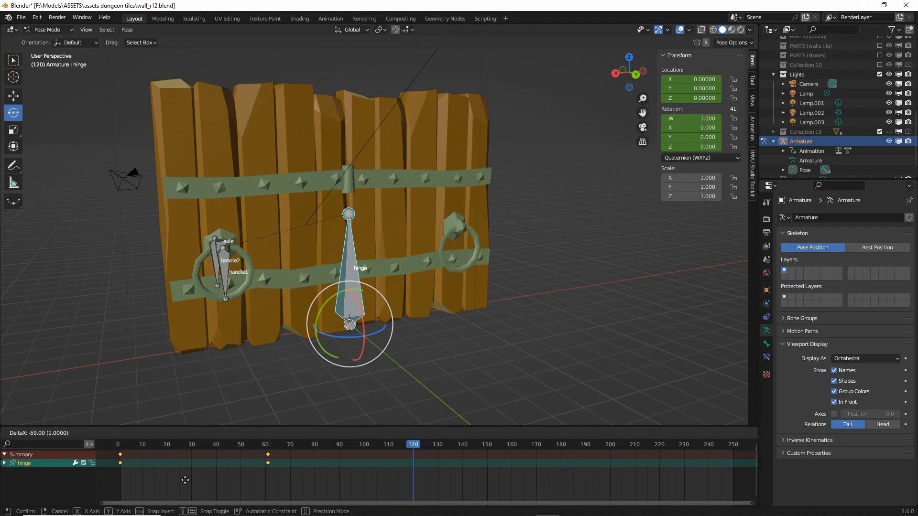
click(185, 480)
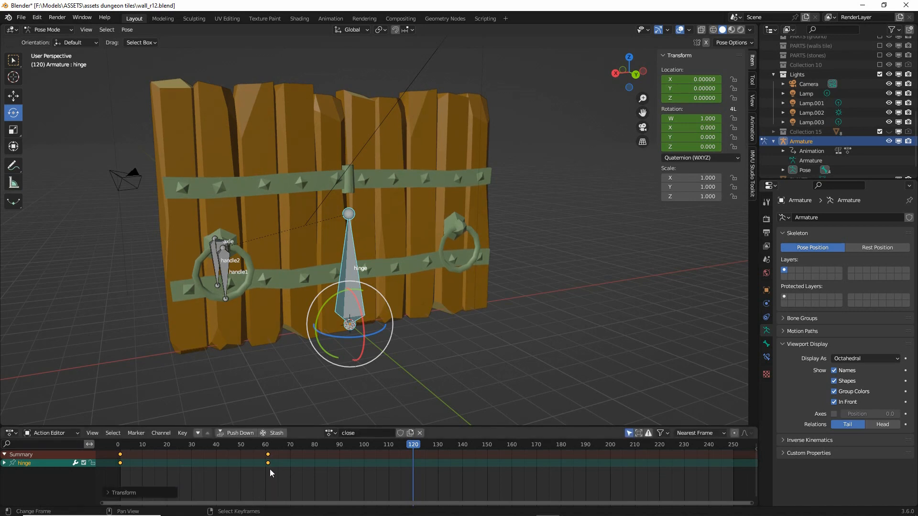
click(120, 445)
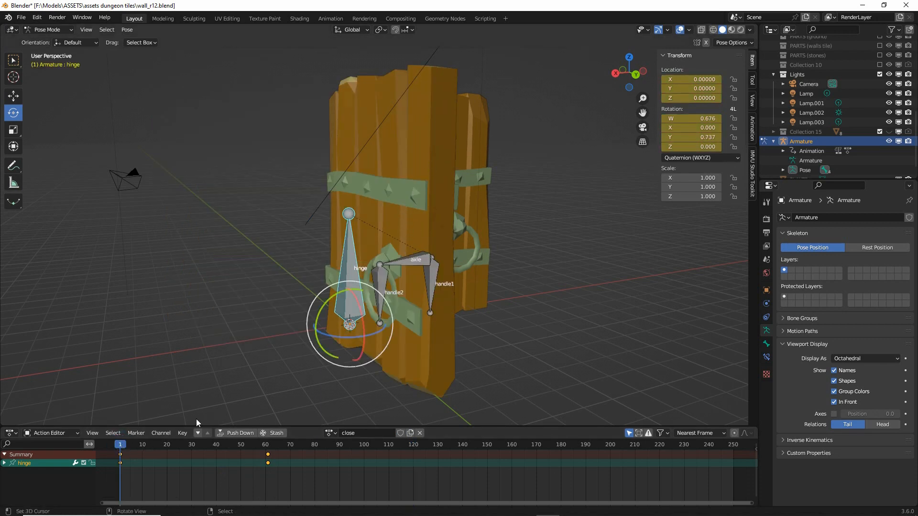
Scrub from frame 1 to 61 to review the hinge swing of the "close" action.
click(124, 446)
drag(135, 448, 268, 455)
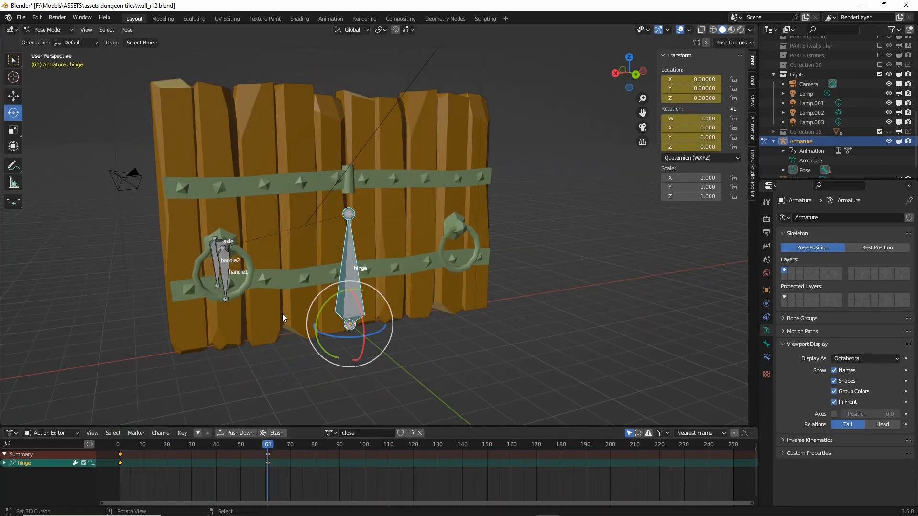
Switch to the "open" action, delete the hinge bone's keyframe at frame 120, and go to frame 60.
click(334, 434)
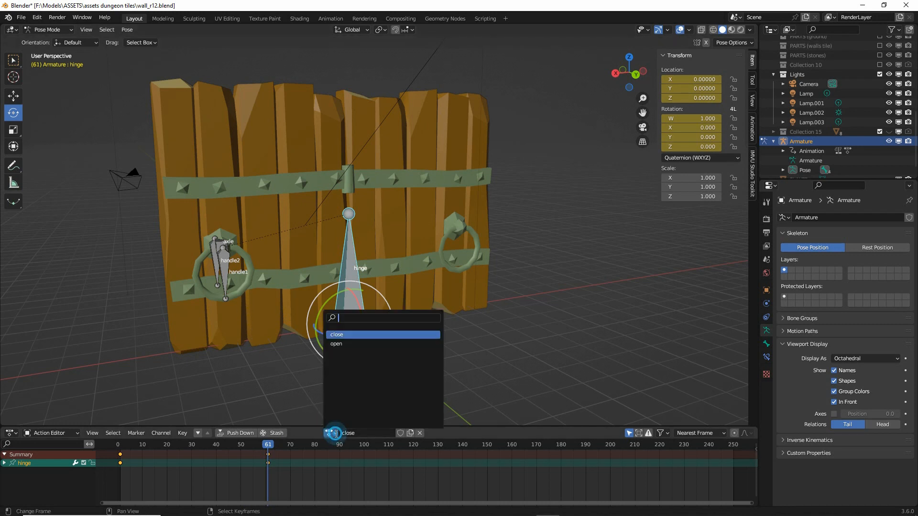
click(348, 344)
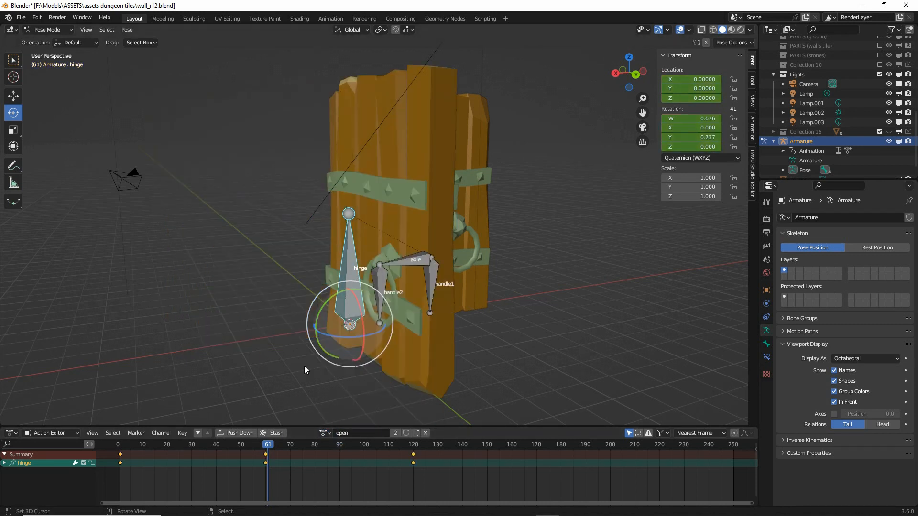
click(413, 463)
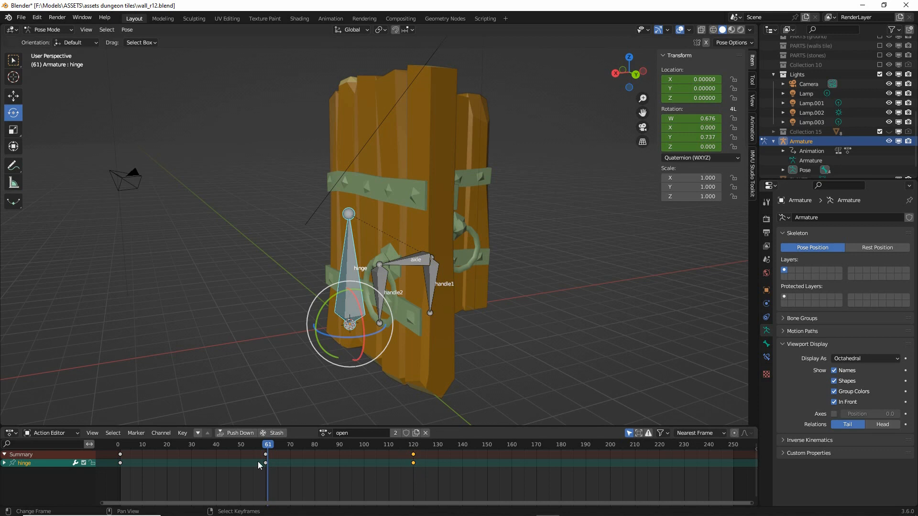
click(182, 434)
click(201, 323)
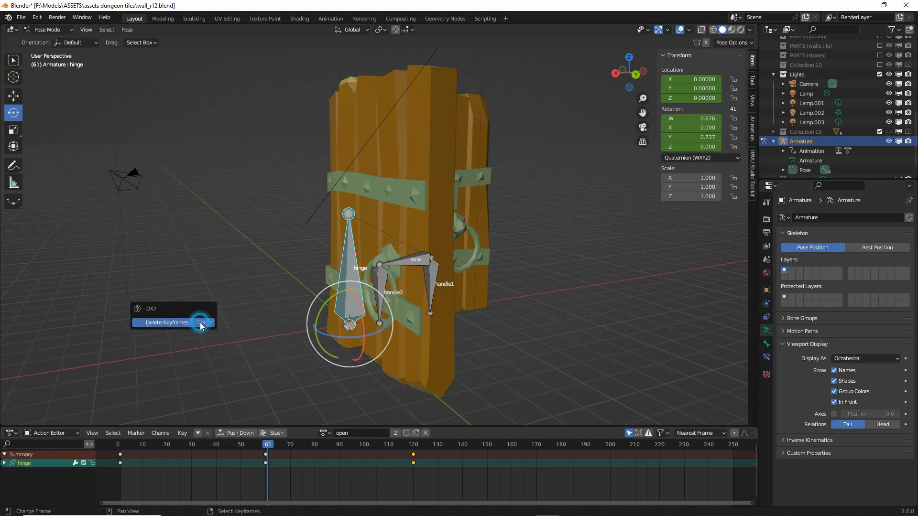
click(175, 324)
mouse_move(267, 446)
mouse_down()
mouse_move(116, 446)
mouse_move(266, 448)
mouse_up()
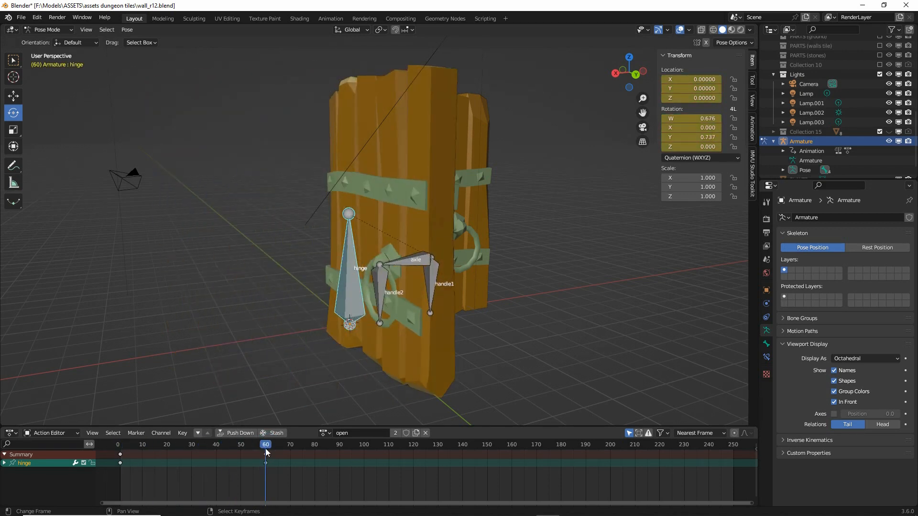
Load the "close" action and review its swing between frames 1 and 61, ending at frame 1.
click(325, 433)
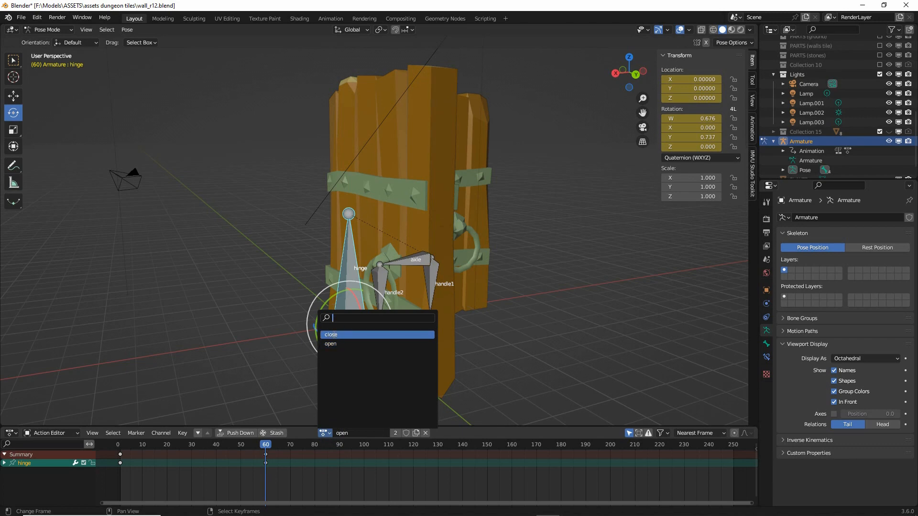
key(Return)
drag(121, 447, 132, 447)
click(268, 447)
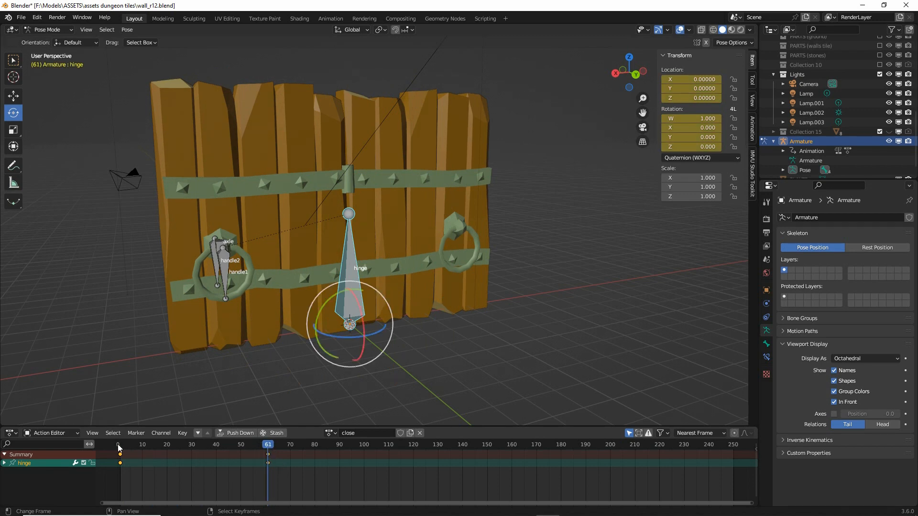
mouse_move(119, 448)
mouse_down()
mouse_move(268, 451)
mouse_move(120, 459)
mouse_up()
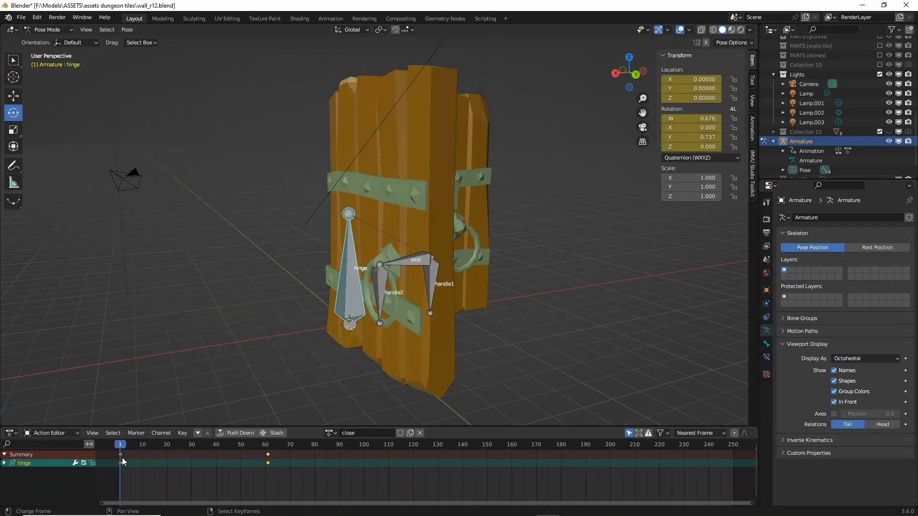
Make "open" the active action again and scrub through its swing, returning to frame 1.
click(333, 432)
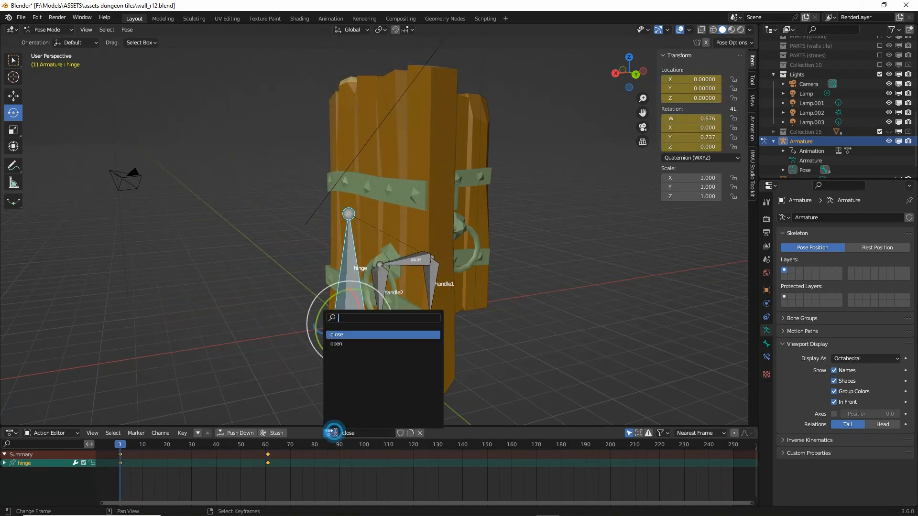
click(341, 345)
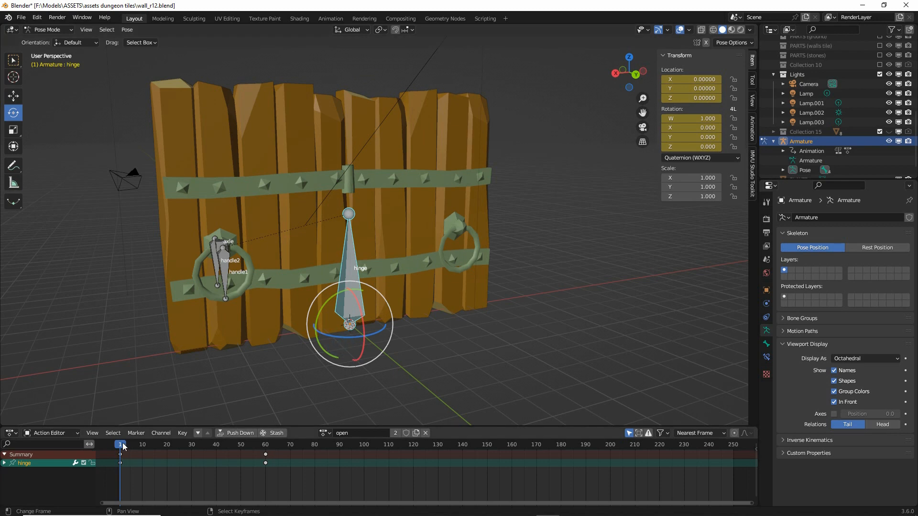
mouse_move(123, 447)
mouse_down()
mouse_move(265, 453)
mouse_move(121, 455)
mouse_up()
mouse_move(319, 416)
mouse_down()
mouse_move(304, 428)
mouse_move(356, 419)
mouse_move(328, 419)
mouse_up()
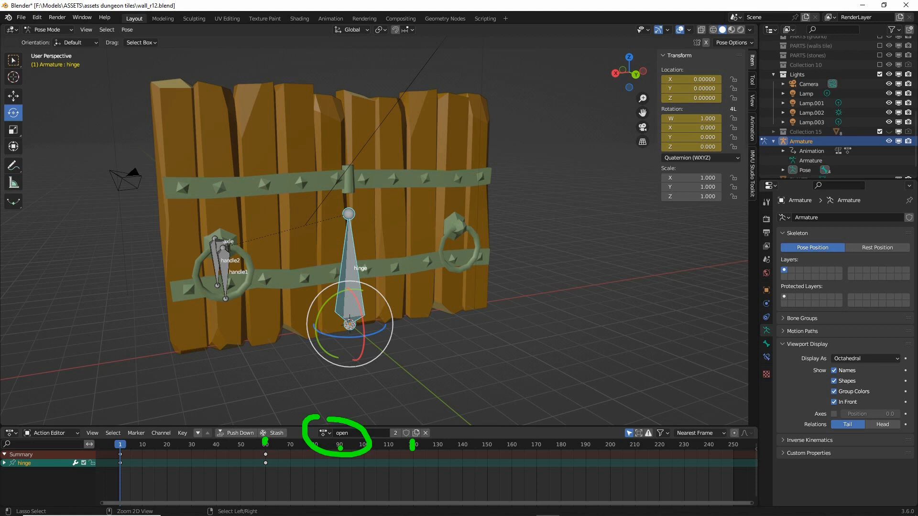
key(Escape)
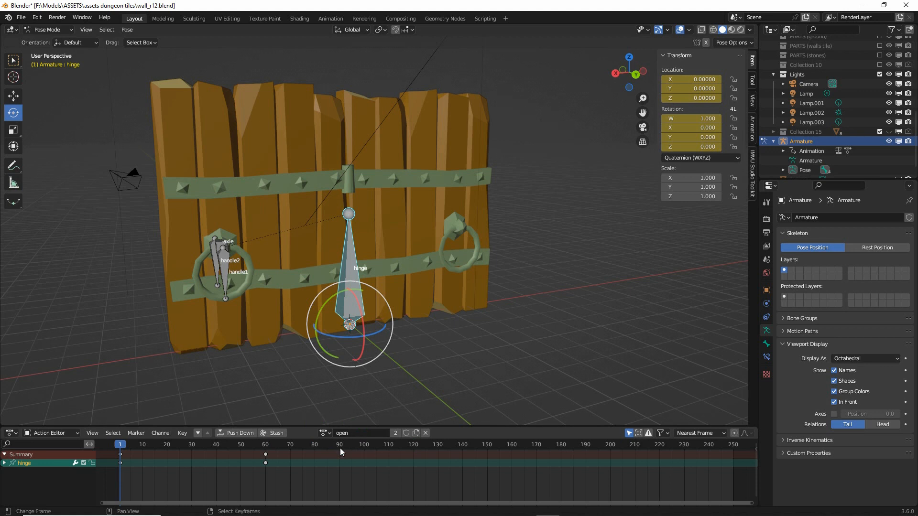
Save the project as a new file named wall_r12b.blend in the same folder.
click(20, 19)
click(38, 89)
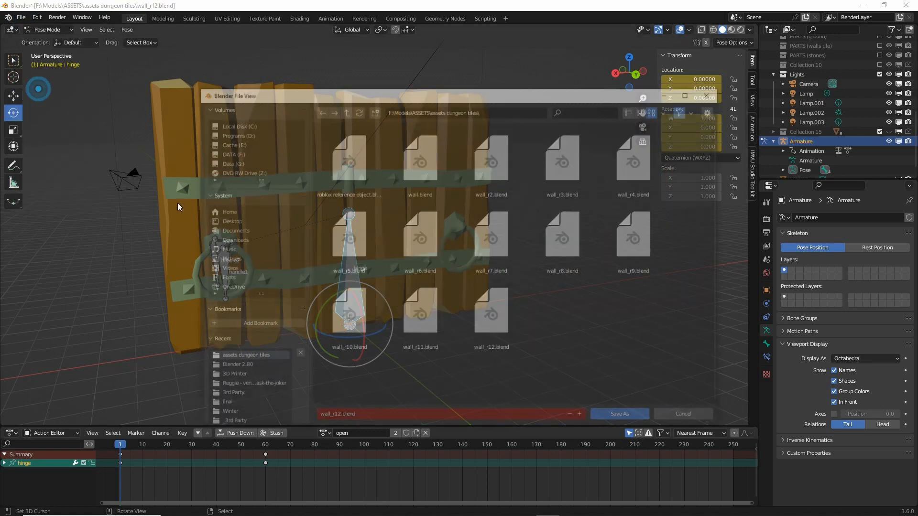
click(339, 418)
click(338, 418)
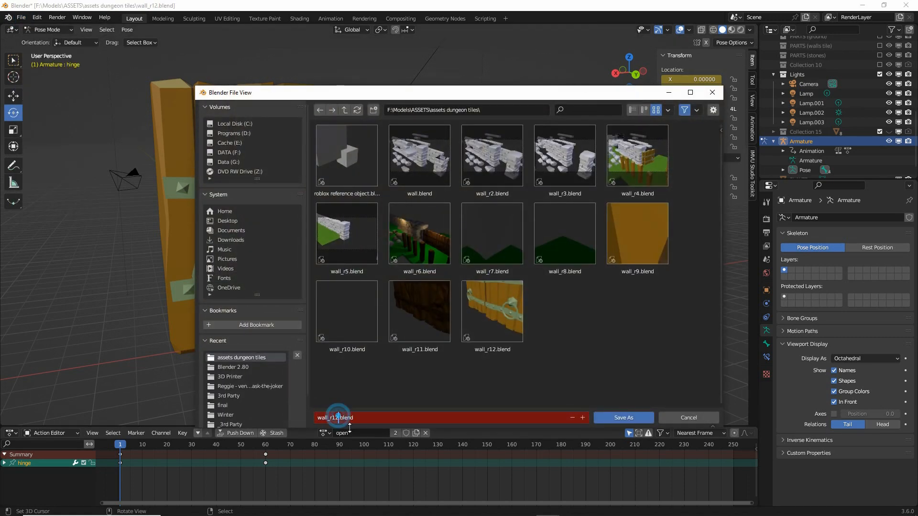
click(370, 406)
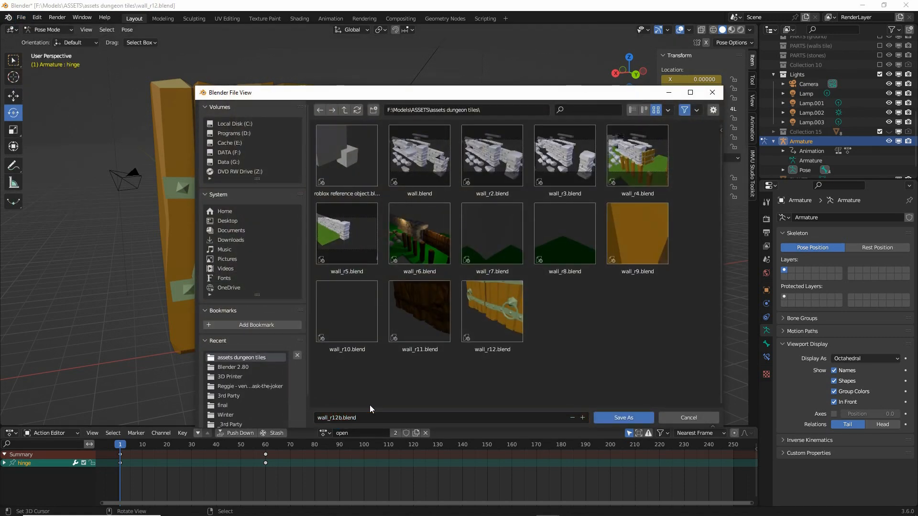
click(644, 418)
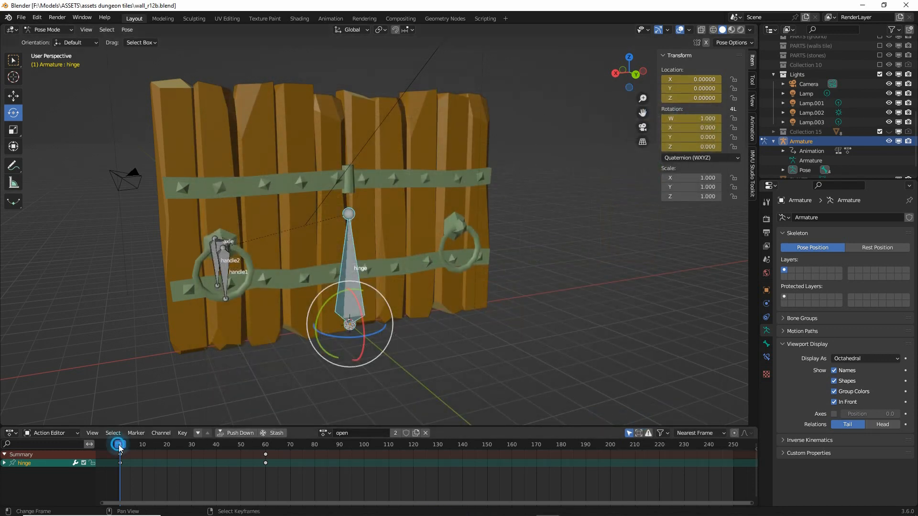
Scrub the "open" action and inspect the handle's axle bone and its keyframes, returning to frame 1.
mouse_move(122, 445)
mouse_down()
mouse_move(265, 458)
mouse_move(120, 457)
mouse_move(266, 460)
mouse_move(120, 460)
mouse_up()
scroll(271, 297, up, 4)
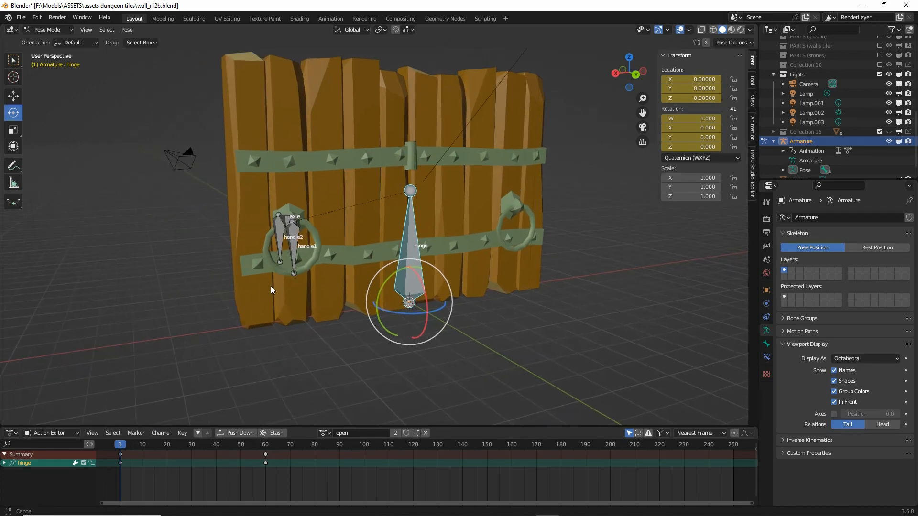
middle_drag(271, 296, 216, 358)
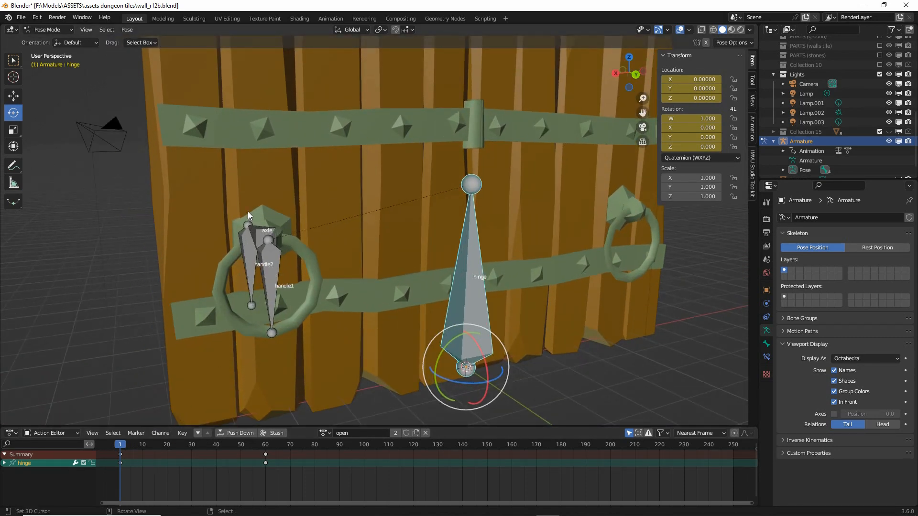
click(258, 232)
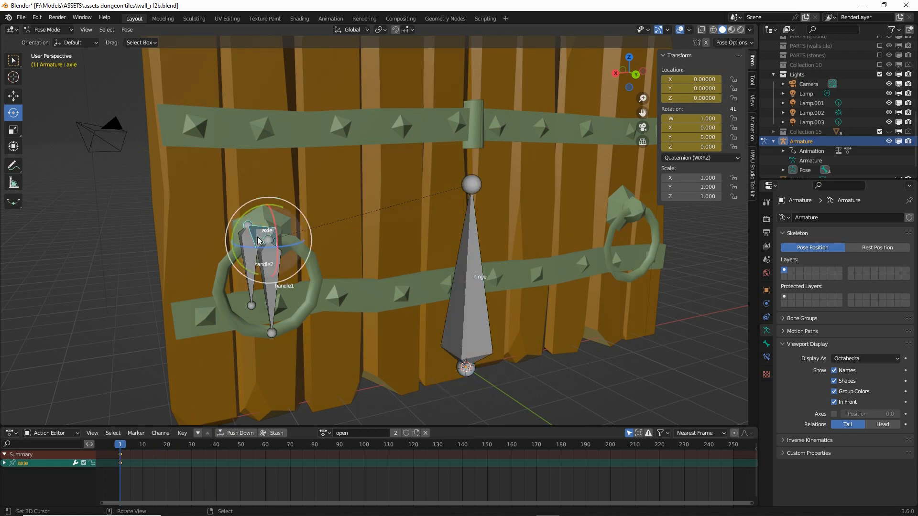
mouse_move(119, 447)
mouse_down()
mouse_move(162, 448)
mouse_move(122, 448)
mouse_move(157, 460)
mouse_move(121, 460)
mouse_move(168, 459)
mouse_move(121, 454)
mouse_up()
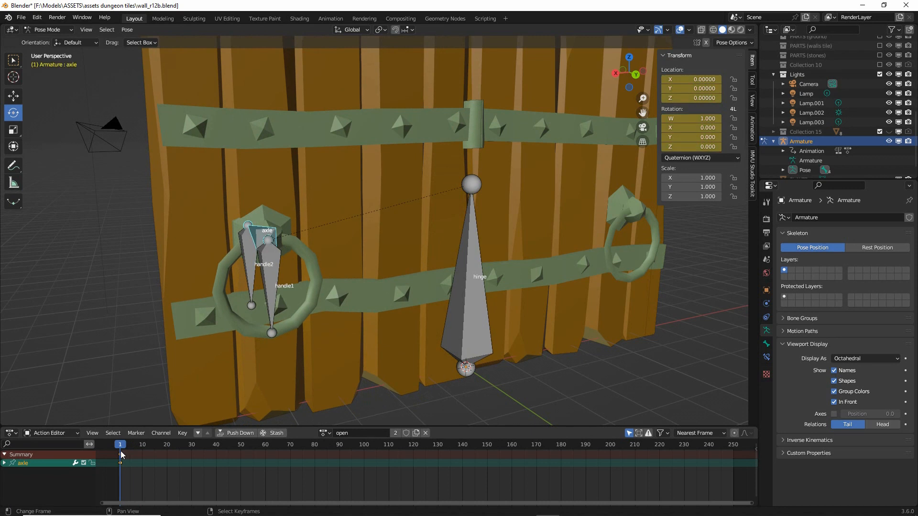
Copy the hinge bone's pose at frame 1 and paste it at frame 20.
click(470, 242)
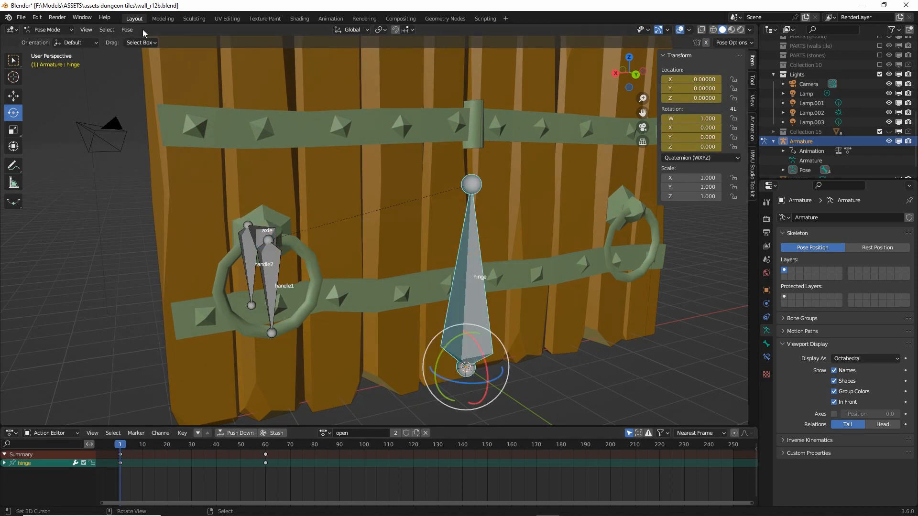
click(127, 30)
click(145, 119)
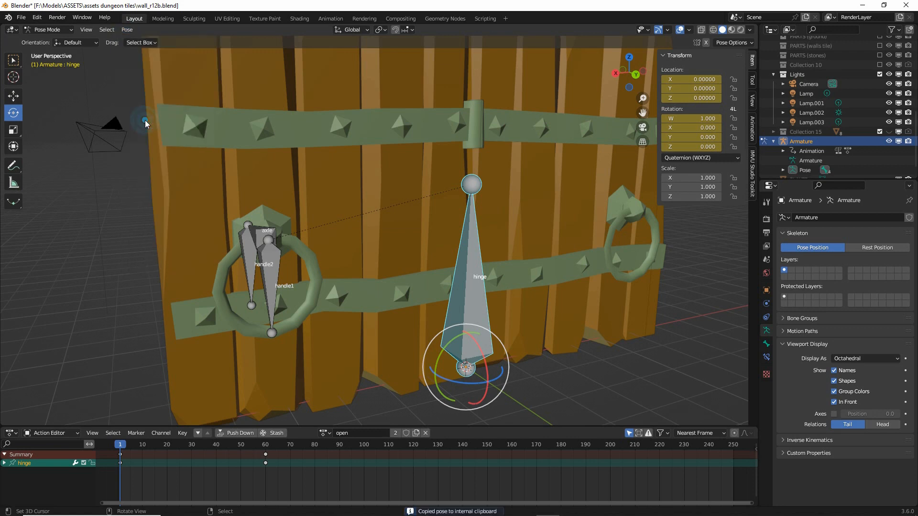
drag(125, 448, 168, 451)
click(127, 30)
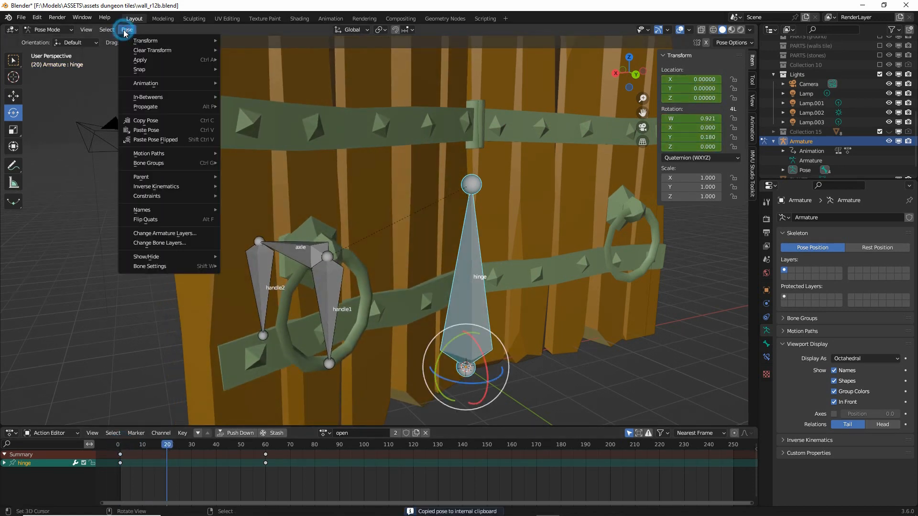
click(144, 130)
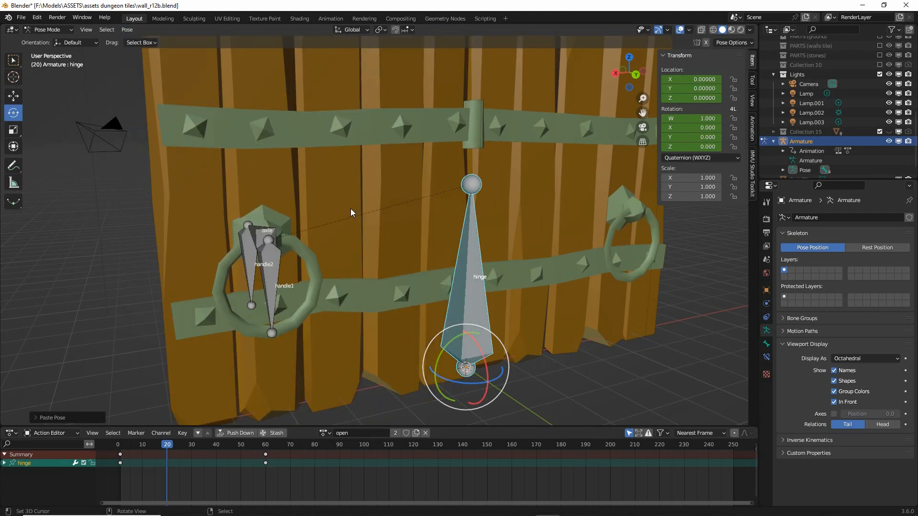
Insert a Location & Rotation keyframe for the hinge bone at frame 20.
click(127, 29)
mouse_move(157, 83)
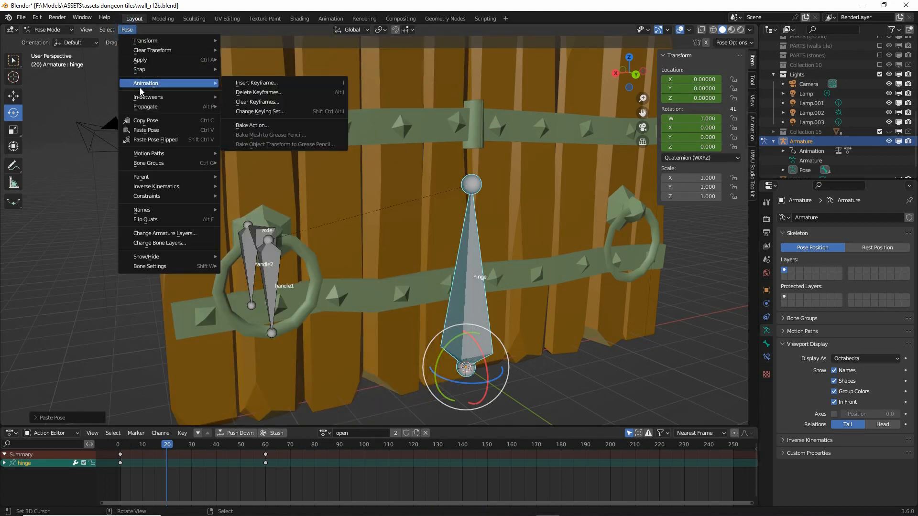
click(251, 82)
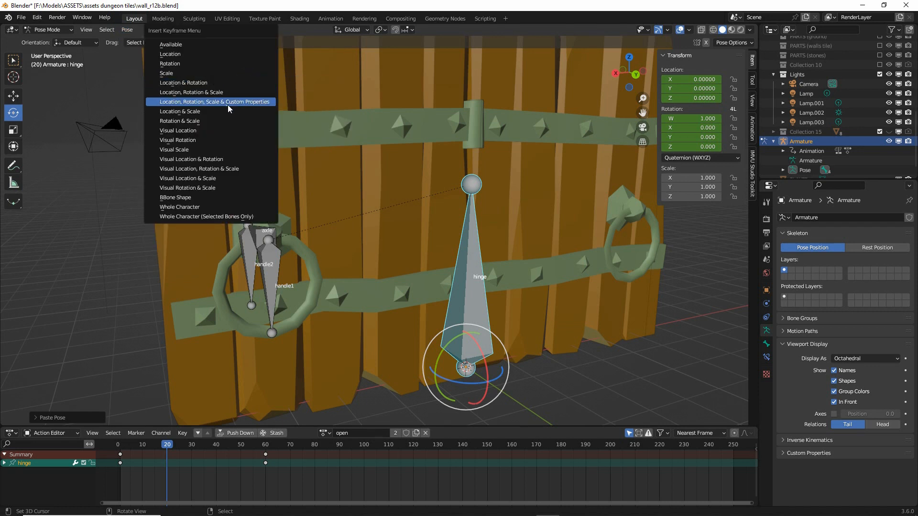
click(194, 82)
At frame 10, rotate the axle bone to turn the ring handle sideways, to quaternion W about 0.953 and Y about -0.304.
click(134, 446)
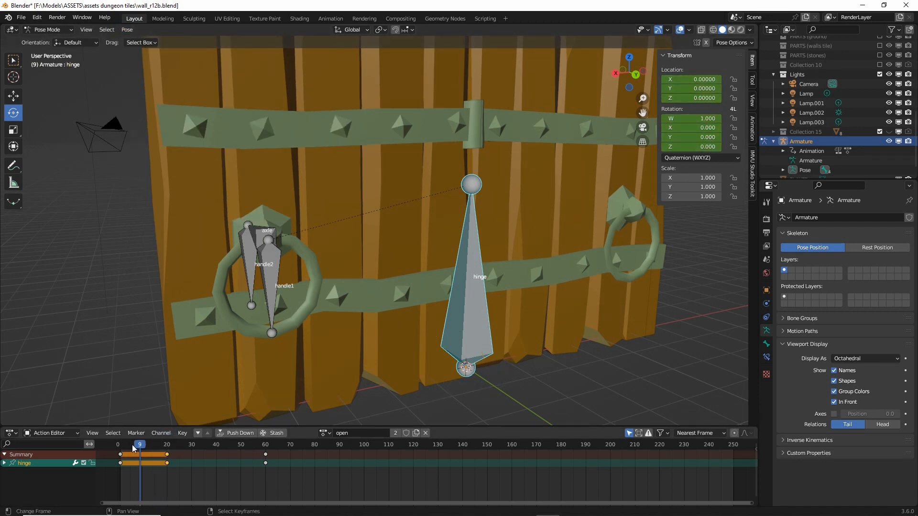
mouse_move(134, 447)
mouse_down()
mouse_move(120, 449)
mouse_move(160, 449)
mouse_move(120, 453)
mouse_move(265, 455)
mouse_move(121, 455)
mouse_move(166, 455)
mouse_move(142, 455)
mouse_up()
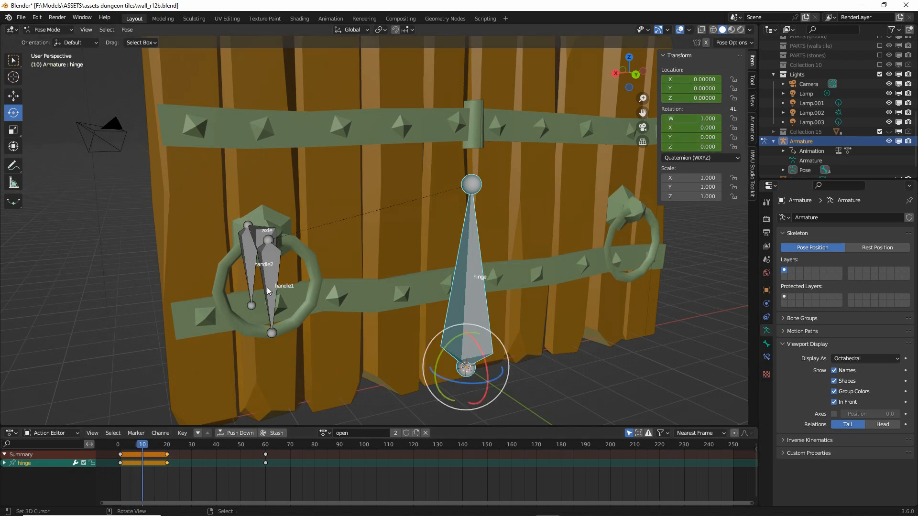
middle_drag(236, 259, 235, 237)
click(234, 237)
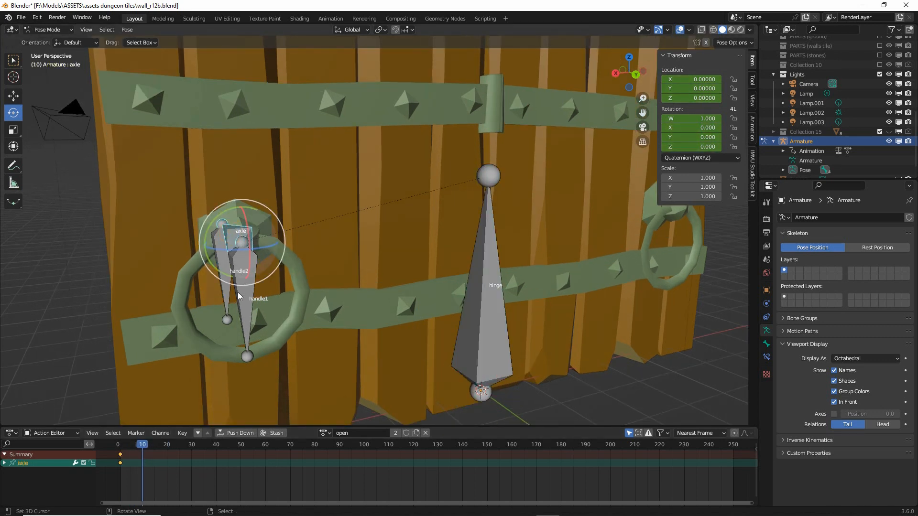
middle_drag(237, 291, 261, 312)
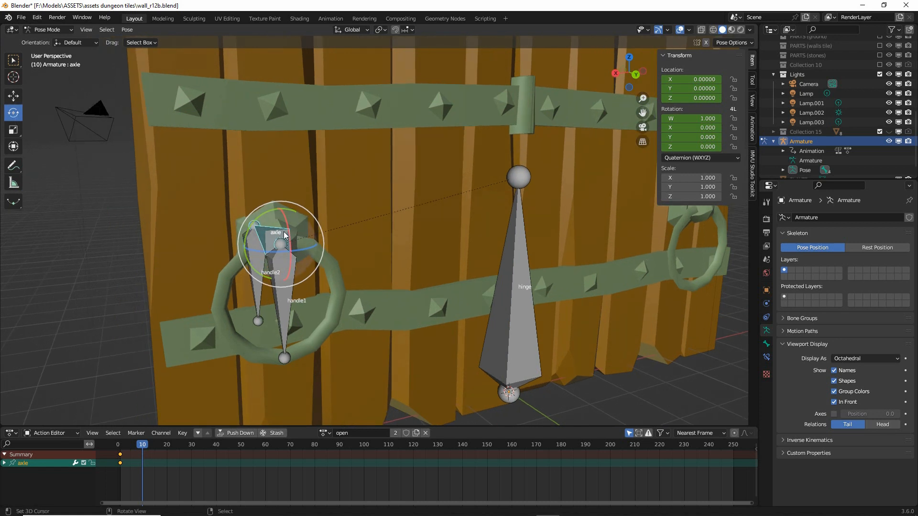
drag(269, 211, 254, 226)
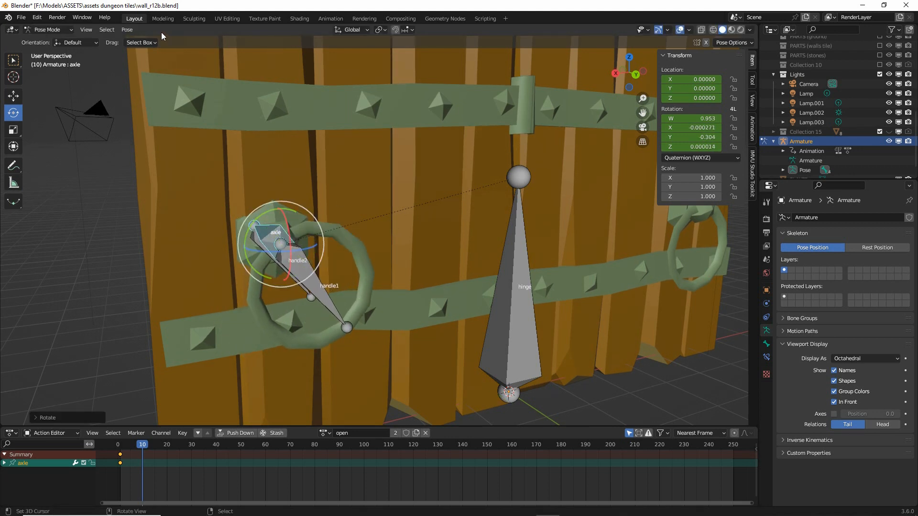
Insert a Location & Rotation keyframe for the axle bone at frame 10.
click(127, 30)
mouse_move(148, 83)
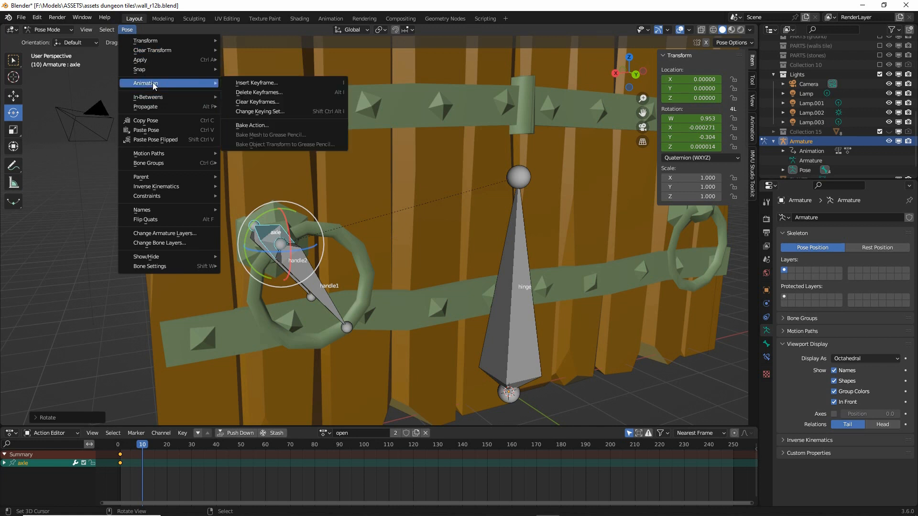
click(264, 84)
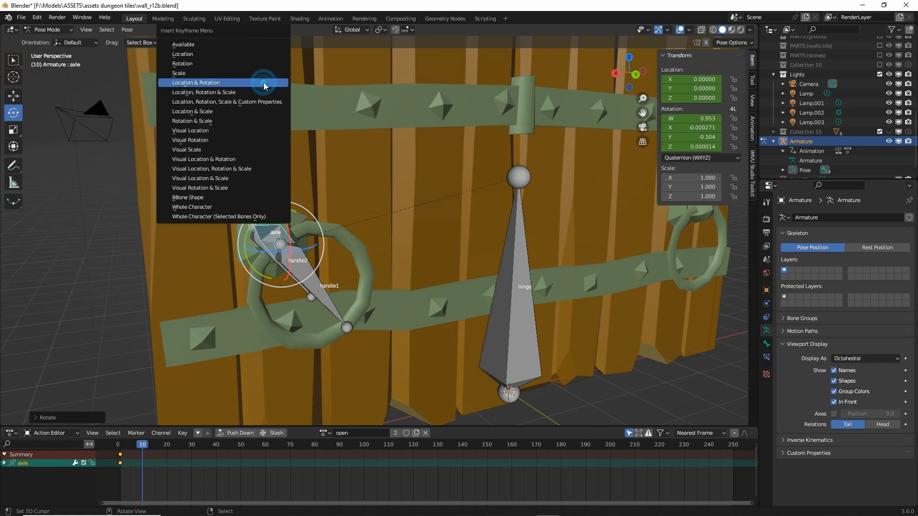
click(213, 82)
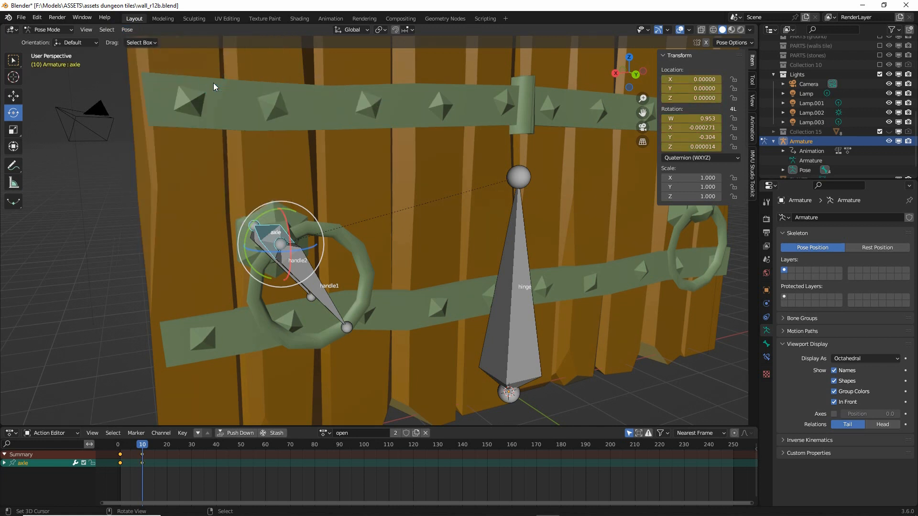
Select the handle1 bone of the front ring handle.
click(322, 298)
middle_drag(299, 326, 320, 328)
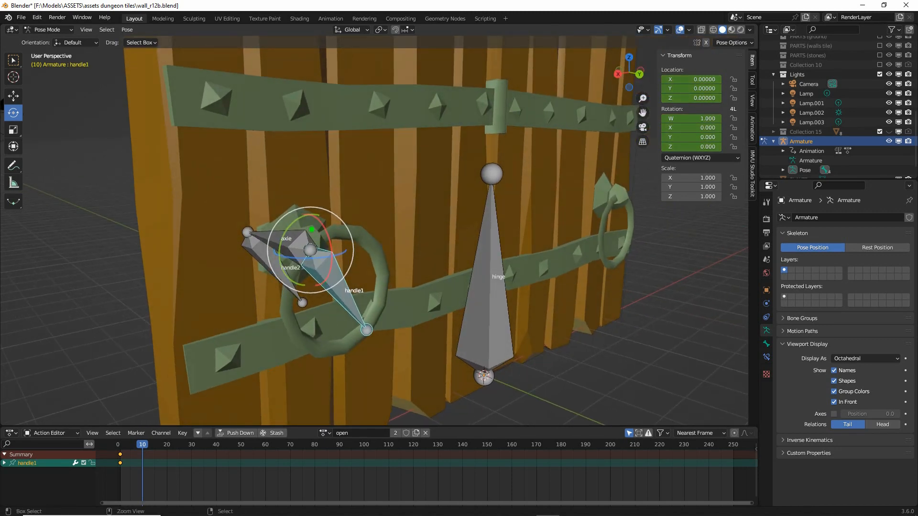
drag(308, 210, 306, 212)
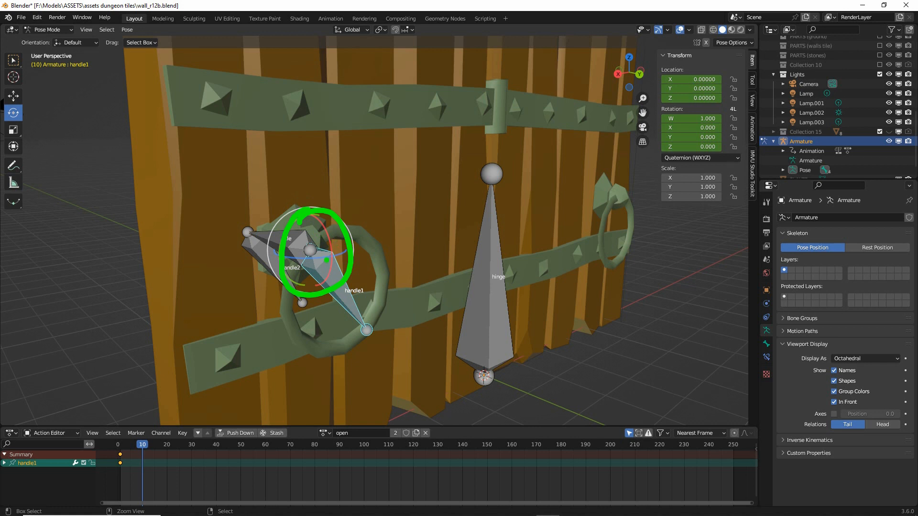
mouse_move(320, 249)
mouse_down()
mouse_move(365, 325)
mouse_move(375, 313)
mouse_up()
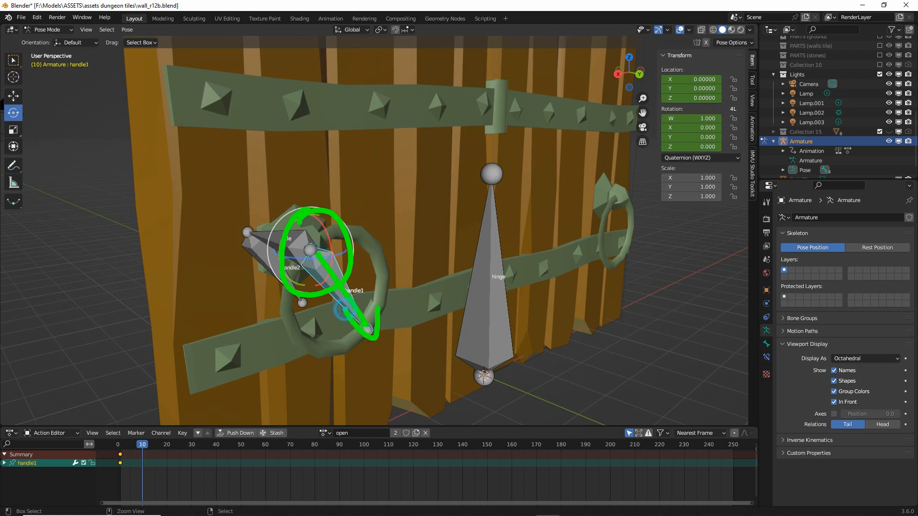
key(Escape)
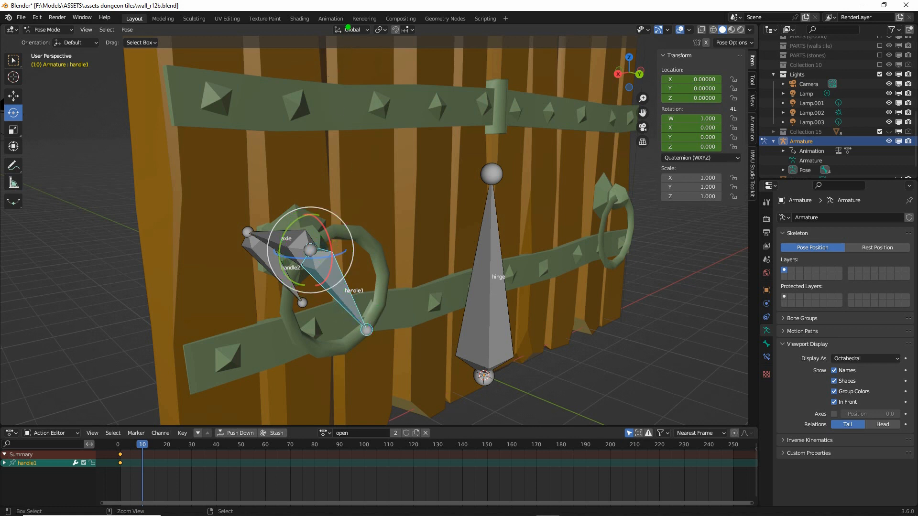
mouse_move(344, 8)
mouse_down()
mouse_move(378, 45)
mouse_move(358, 6)
mouse_up()
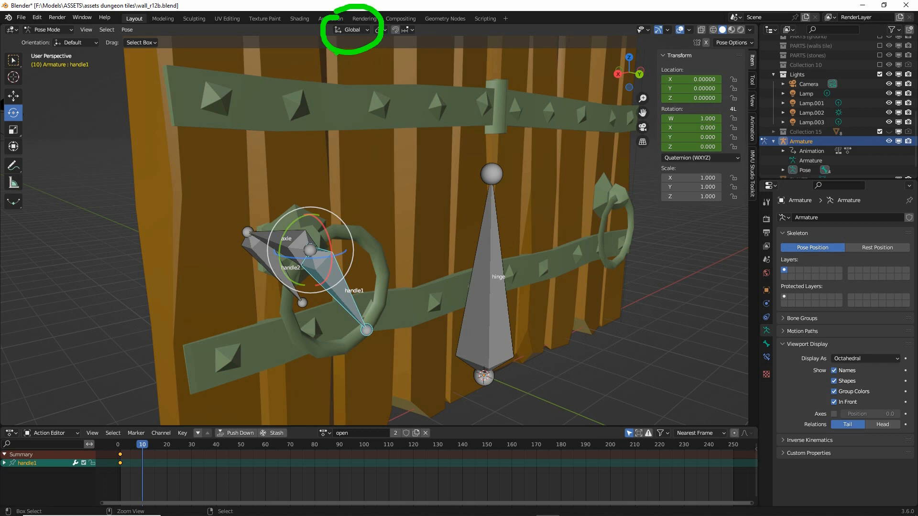
key(Escape)
click(354, 29)
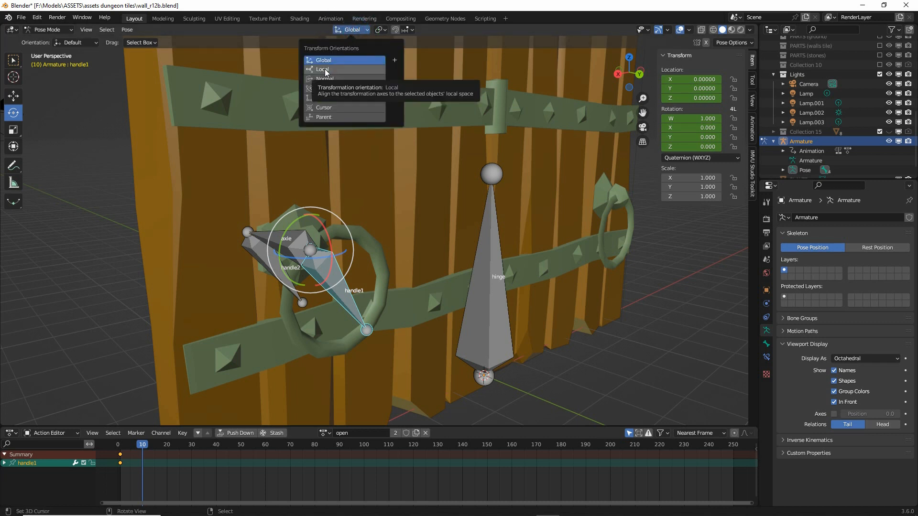
mouse_move(339, 76)
mouse_down()
mouse_move(309, 78)
mouse_move(344, 76)
mouse_up()
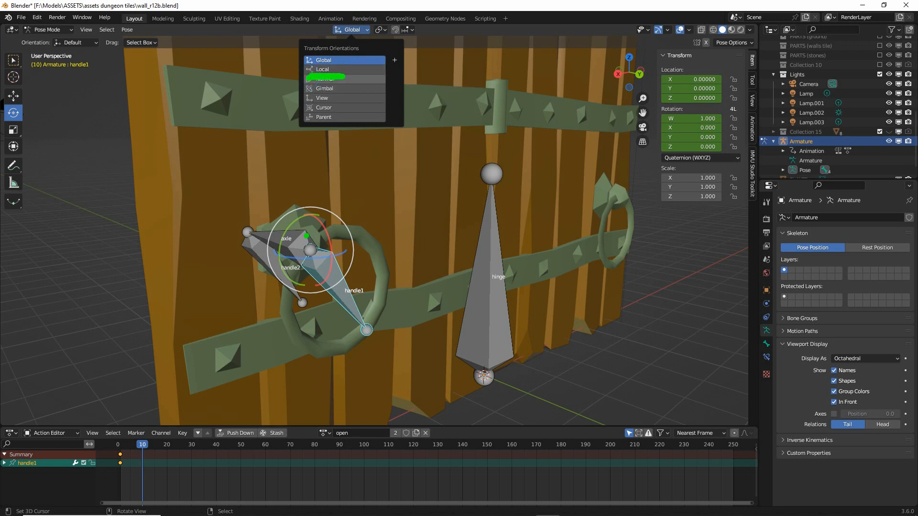
mouse_move(311, 216)
mouse_down()
mouse_move(363, 266)
mouse_move(290, 230)
mouse_up()
key(Escape)
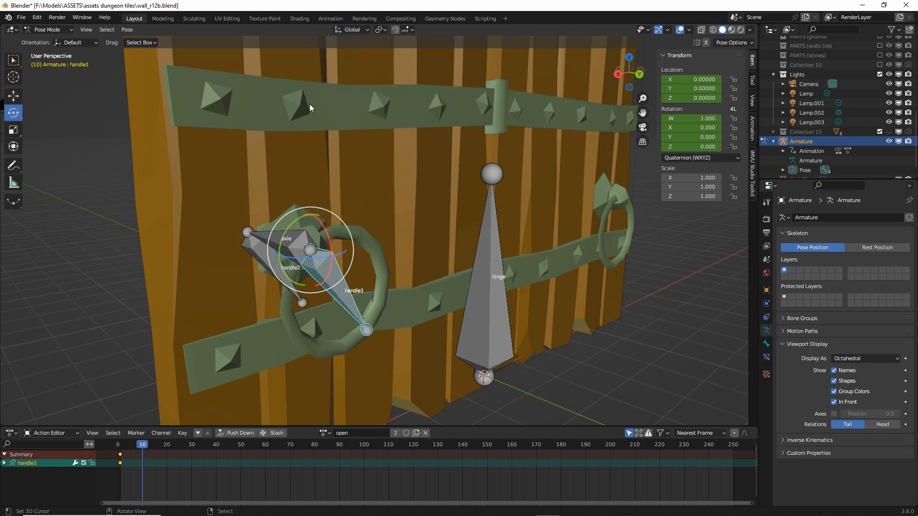
Switch the transform orientation to Local and rotate the handle1 bone away from the gate at frame 10, to quaternion W about 0.976 and X about 0.216.
click(350, 30)
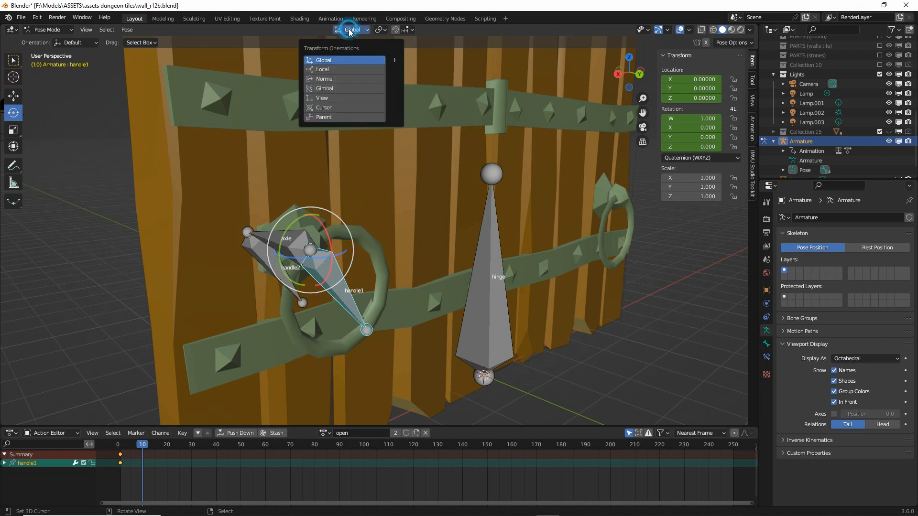
click(327, 69)
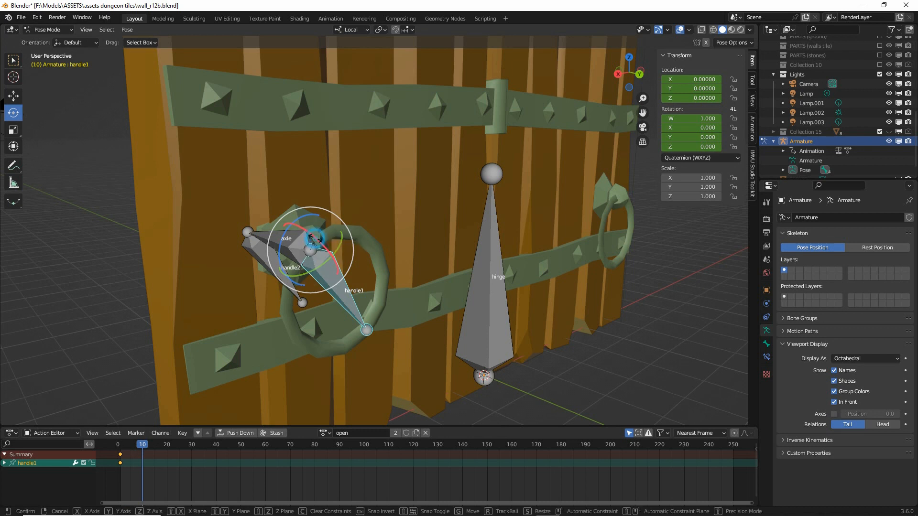
drag(315, 239, 314, 237)
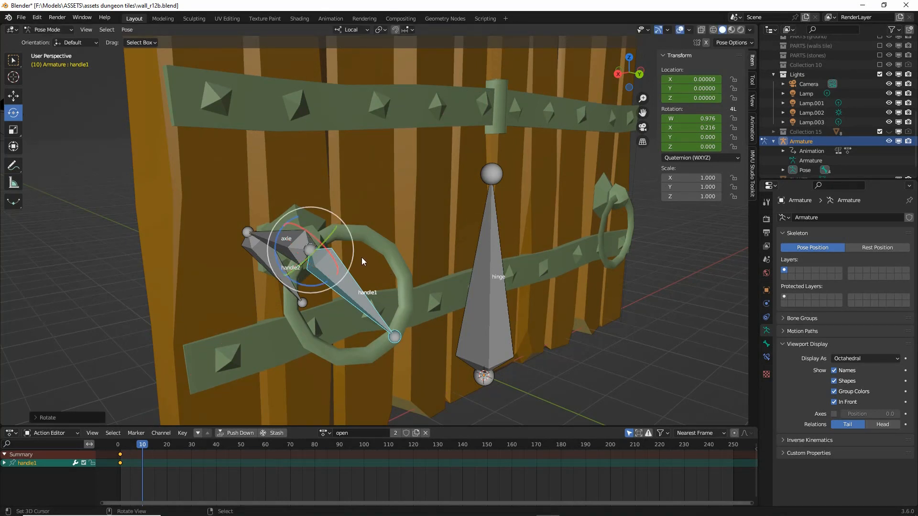
Insert a Location & Rotation keyframe for the handle1 bone at frame 10.
click(129, 29)
mouse_move(148, 83)
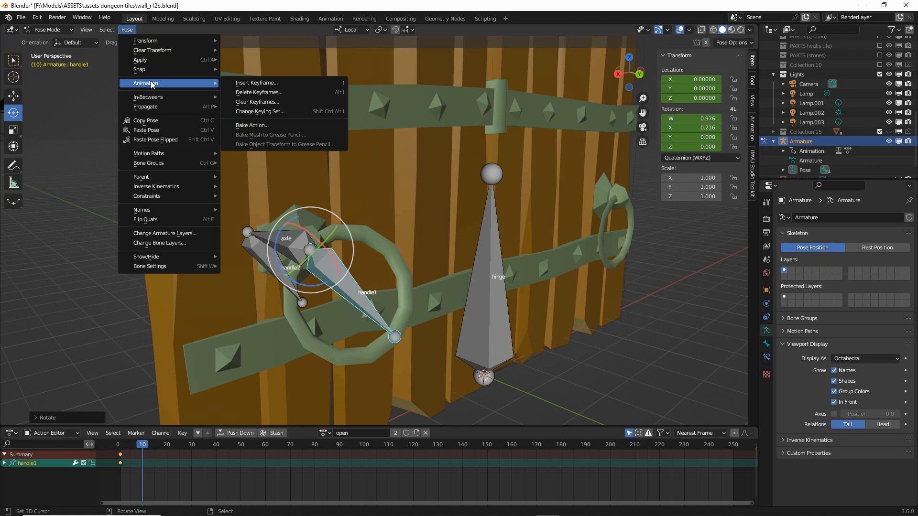
click(252, 83)
click(204, 82)
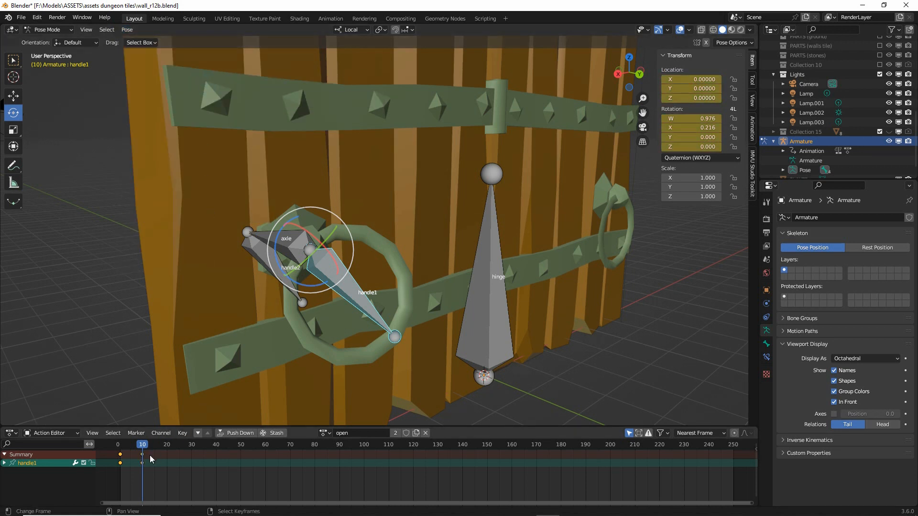
Scrub the animation from frame 0 to frame 20 and check the ring handle's lift from the gate's side.
drag(144, 444, 117, 445)
middle_drag(287, 313, 351, 312)
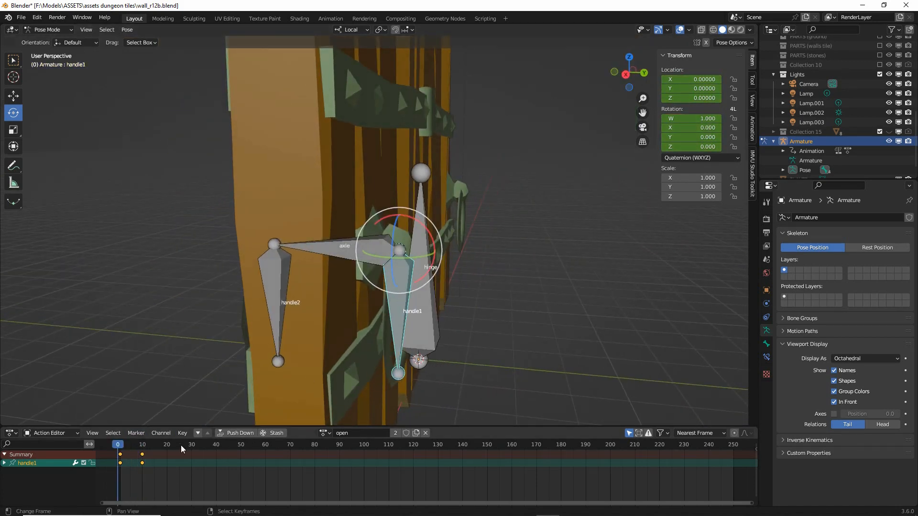
drag(122, 445, 167, 450)
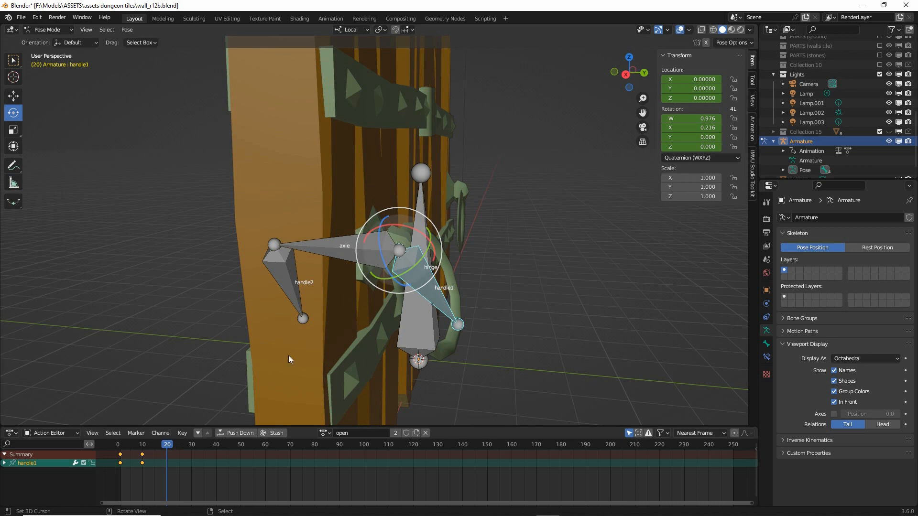
Copy the axle bone's pose at frame 1 and paste it at frame 20.
drag(173, 448, 120, 449)
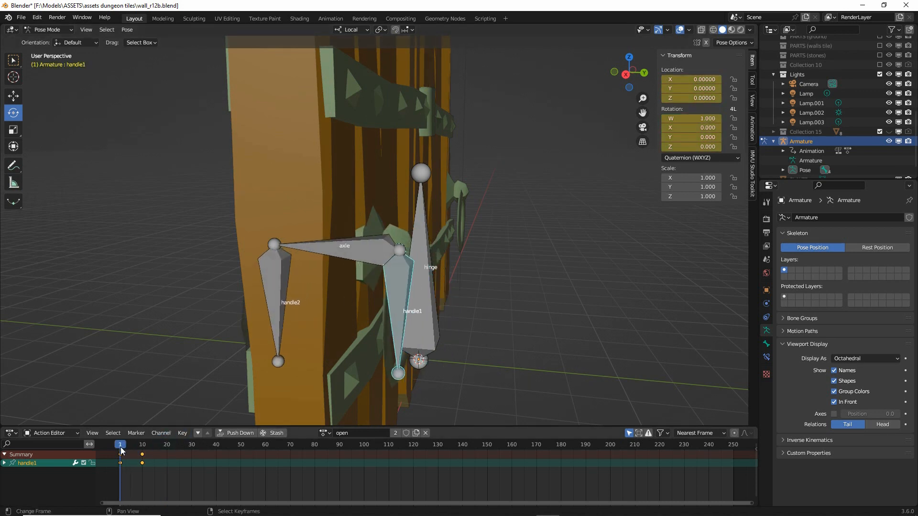
click(352, 248)
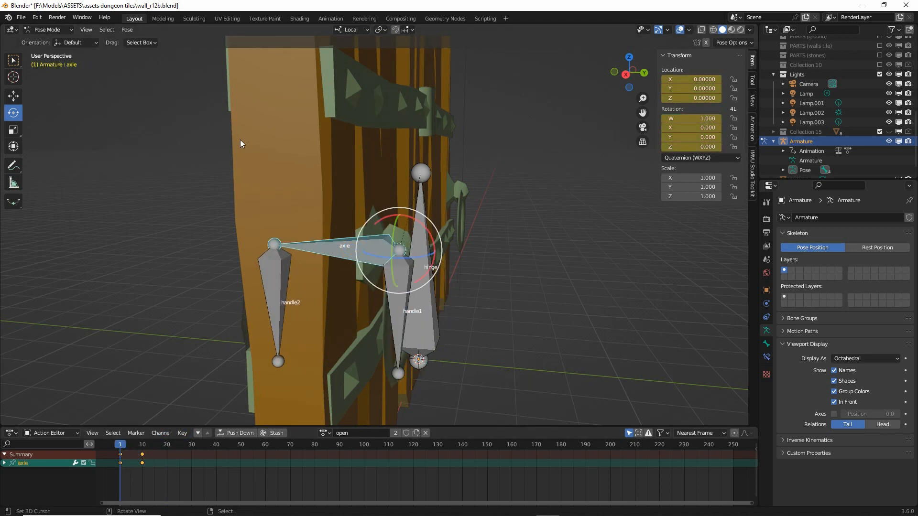
mouse_move(348, 237)
mouse_down()
mouse_move(341, 258)
mouse_move(325, 255)
mouse_up()
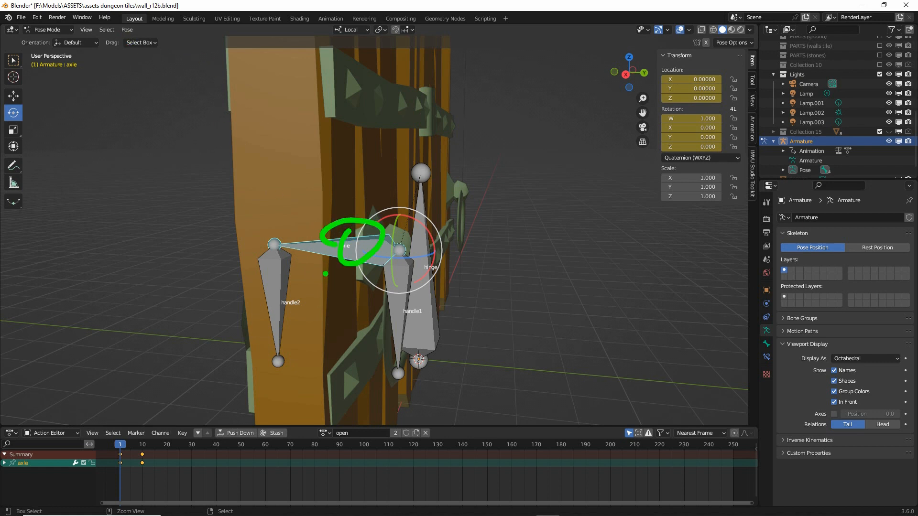
click(128, 29)
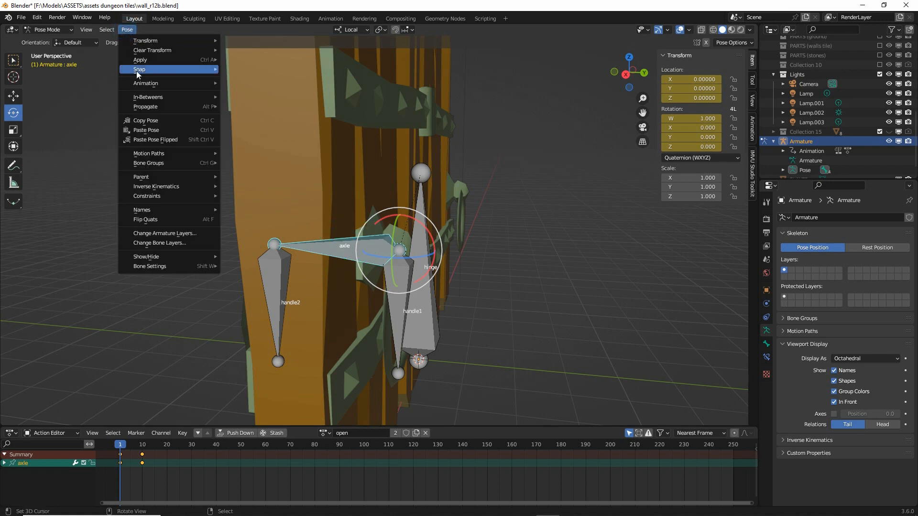
mouse_move(146, 84)
click(146, 120)
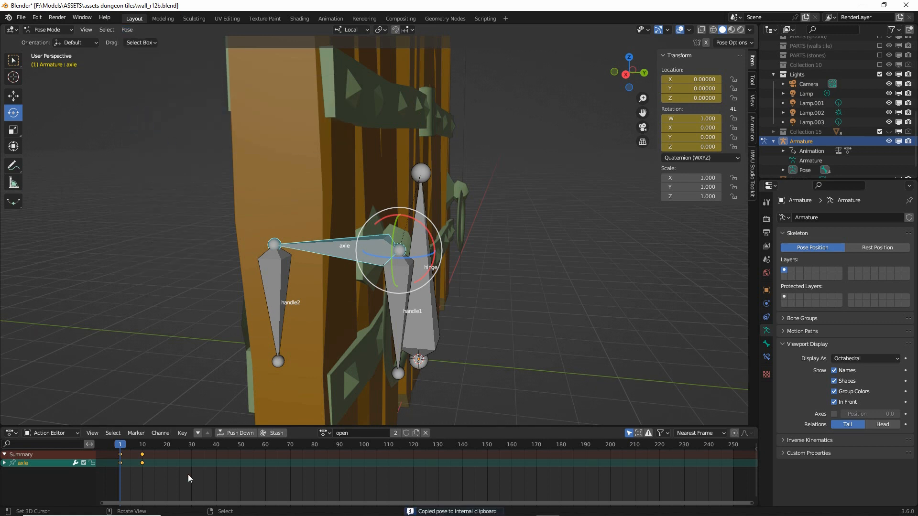
drag(116, 449, 167, 450)
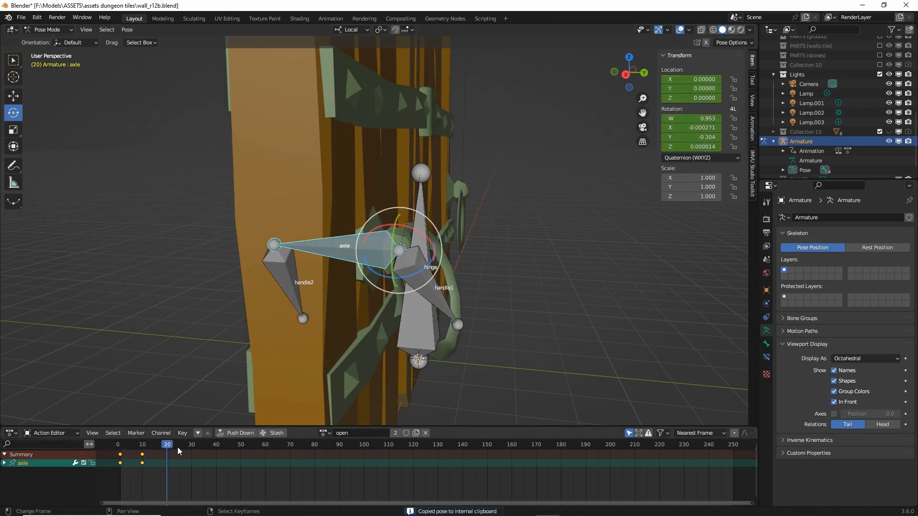
click(127, 30)
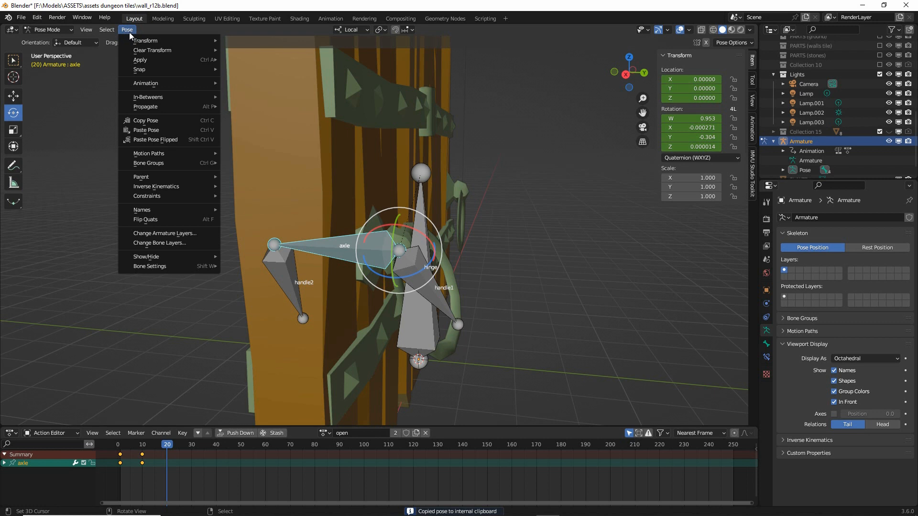
click(147, 130)
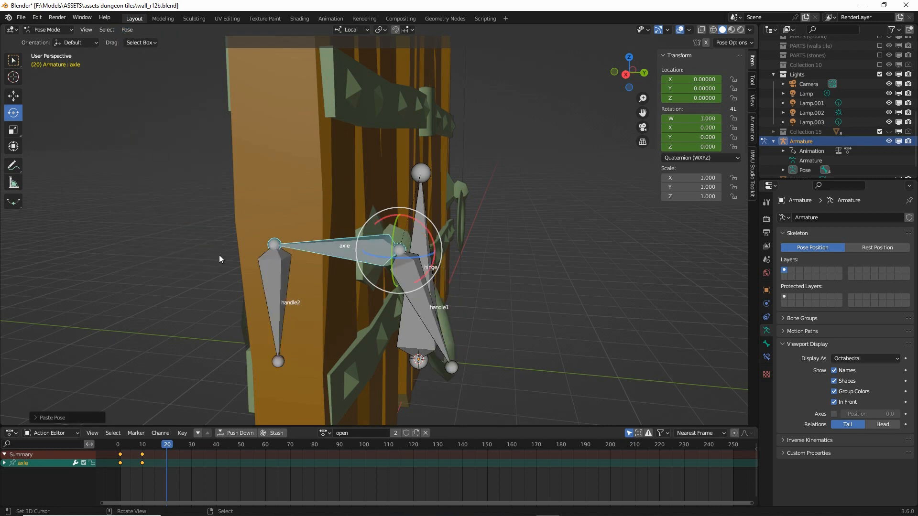
Insert a Location & Rotation keyframe for the axle bone at frame 20.
click(127, 29)
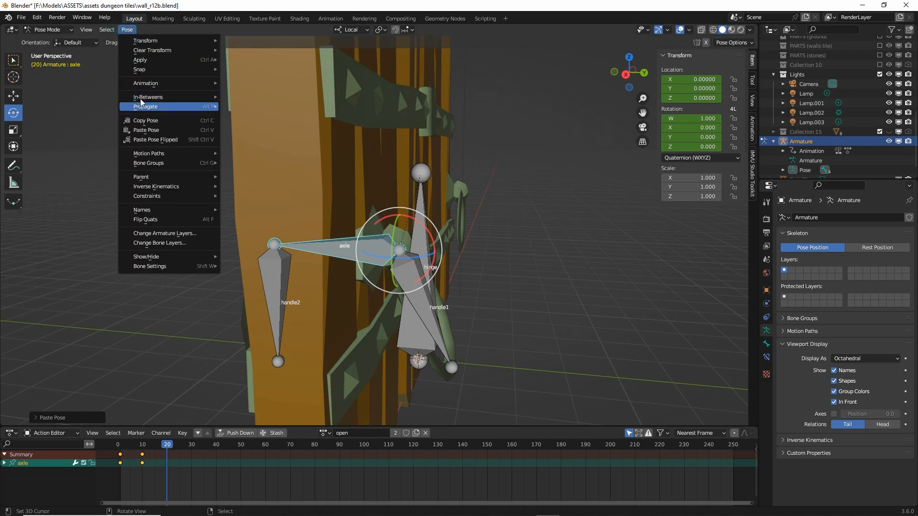
mouse_move(142, 85)
click(250, 84)
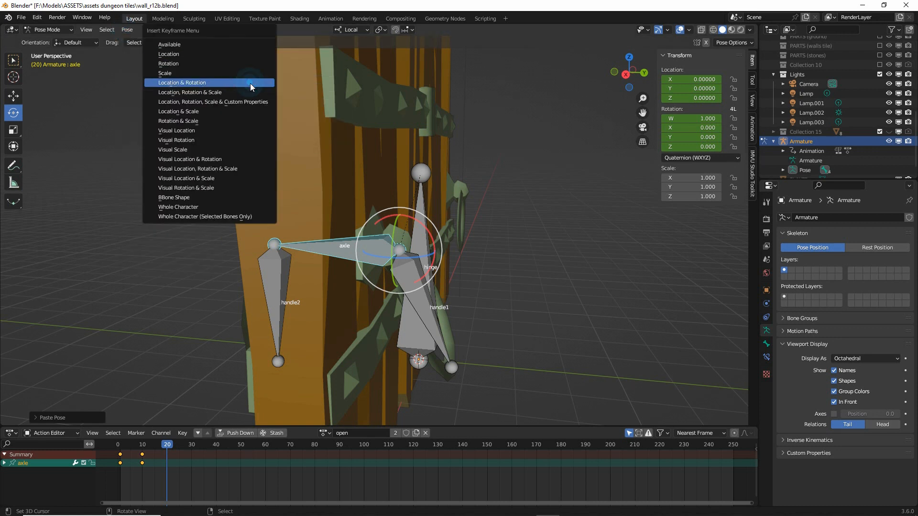
click(200, 84)
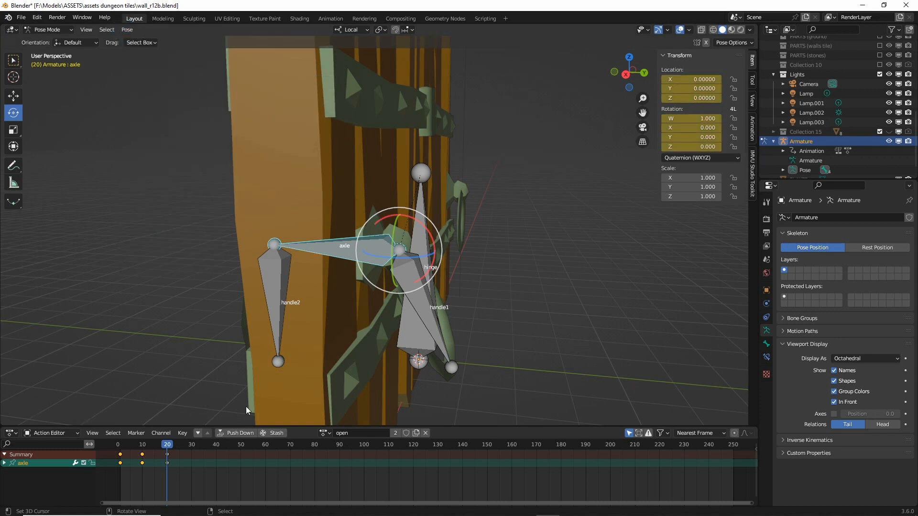
Copy the handle1 bone's pose at frame 1 and paste it at frame 20.
drag(167, 450, 121, 447)
click(399, 287)
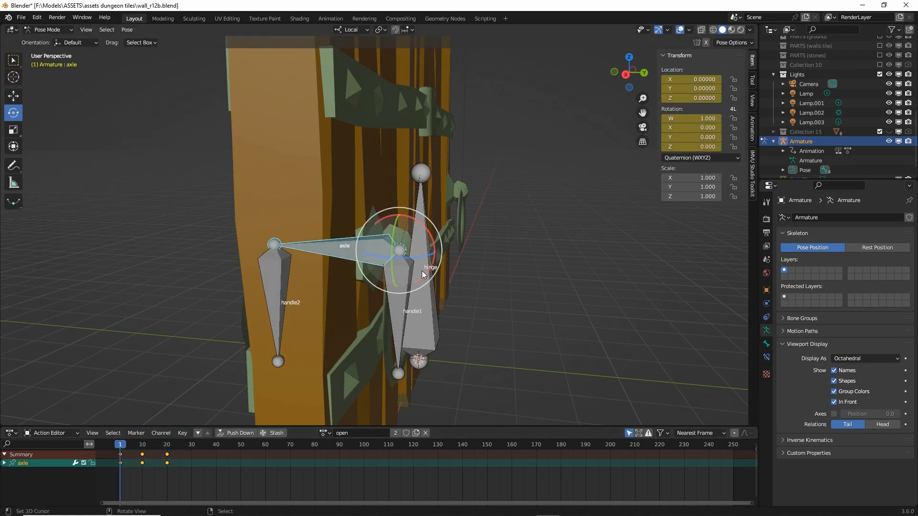
middle_drag(400, 312, 371, 314)
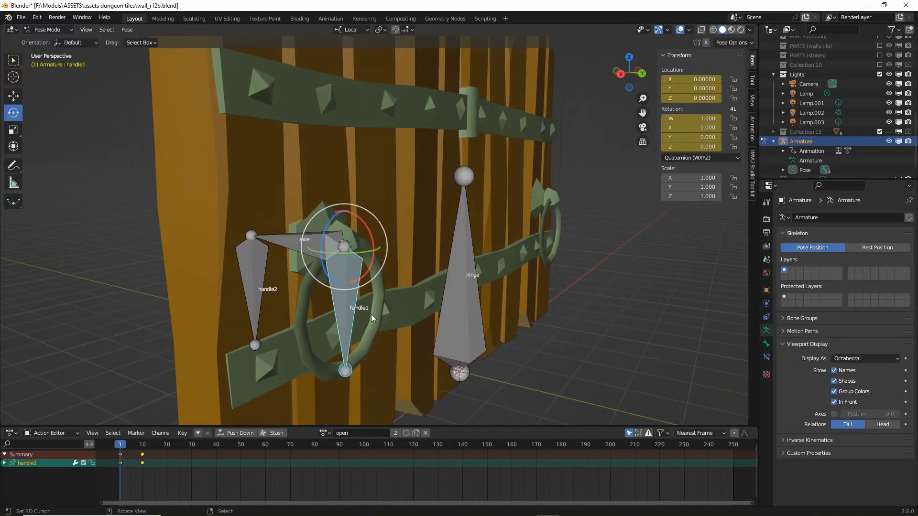
click(128, 30)
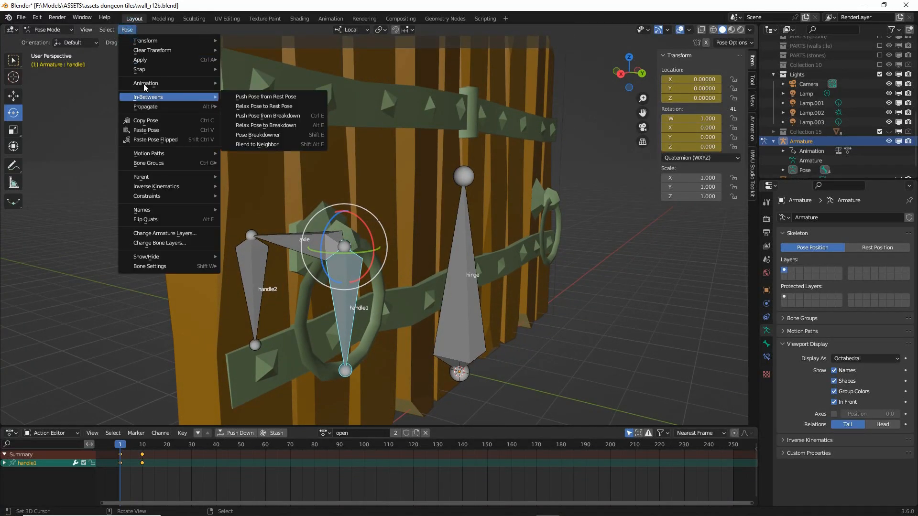
click(145, 120)
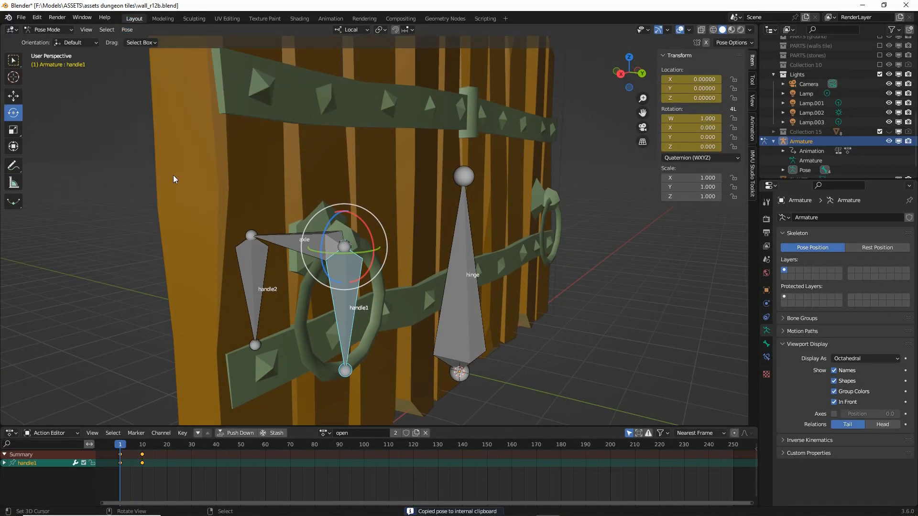
drag(125, 452, 168, 449)
click(127, 29)
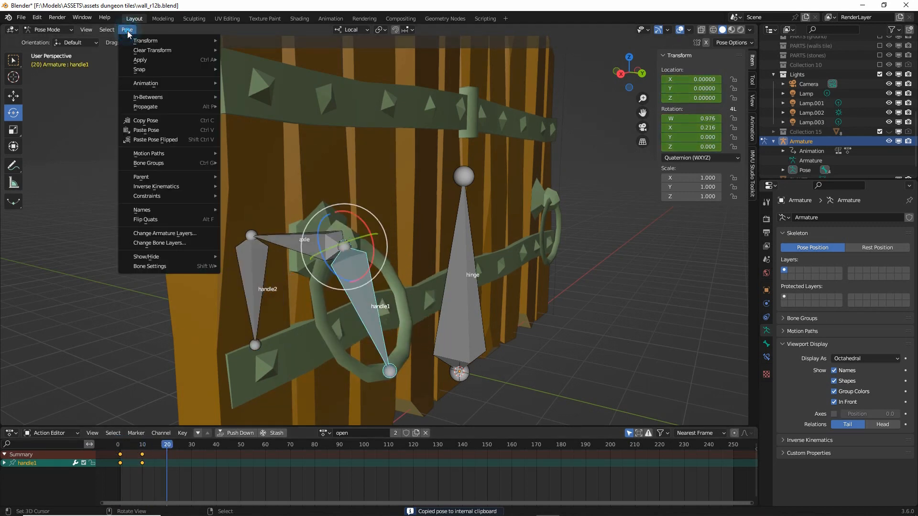
click(146, 131)
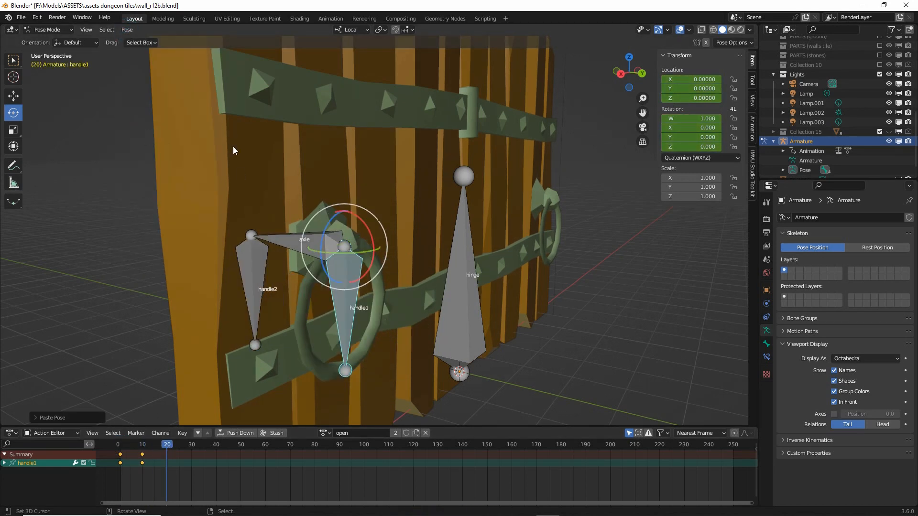
Insert a Location & Rotation keyframe for the handle1 bone at frame 20.
click(127, 29)
mouse_move(141, 86)
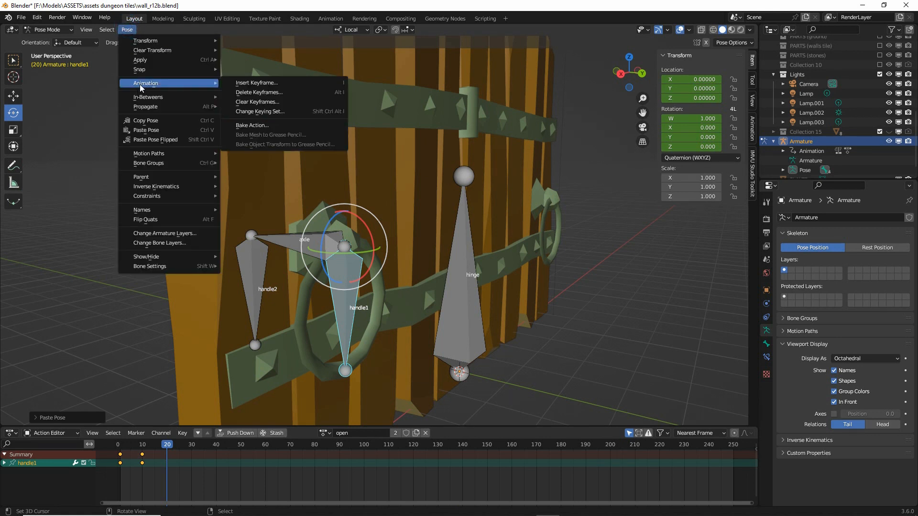
click(268, 85)
click(202, 83)
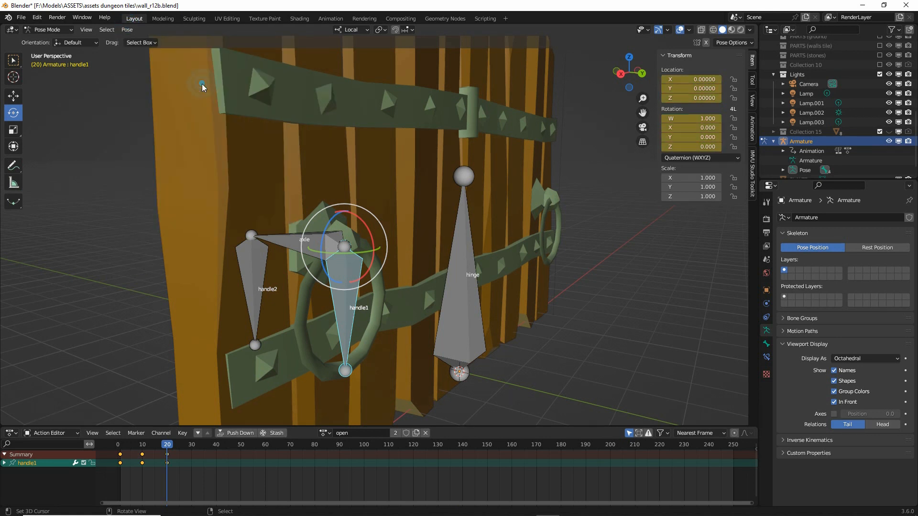
Scrub the "open" action between frames 1 and 60 to examine the timing of the handle movement and gate swing.
drag(167, 446, 122, 453)
middle_drag(283, 317, 271, 282)
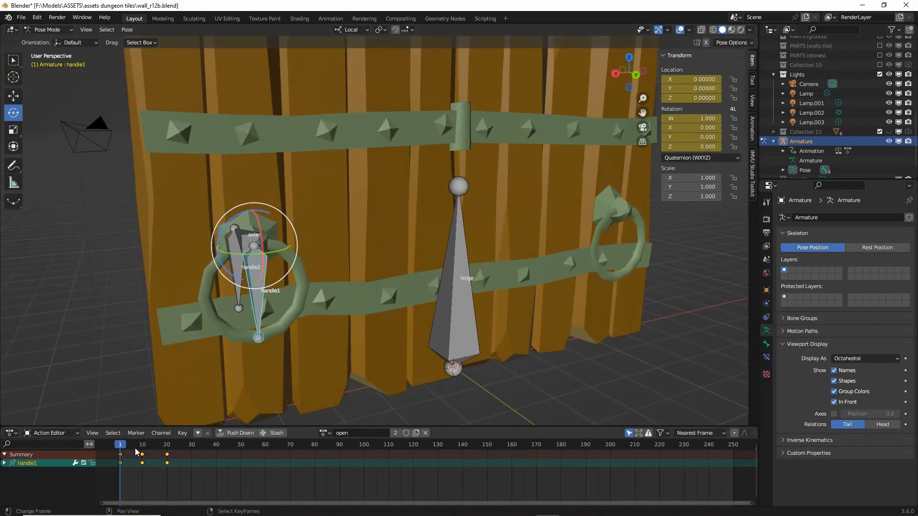
drag(136, 452, 266, 448)
middle_drag(366, 280, 328, 269)
scroll(356, 280, down, 4)
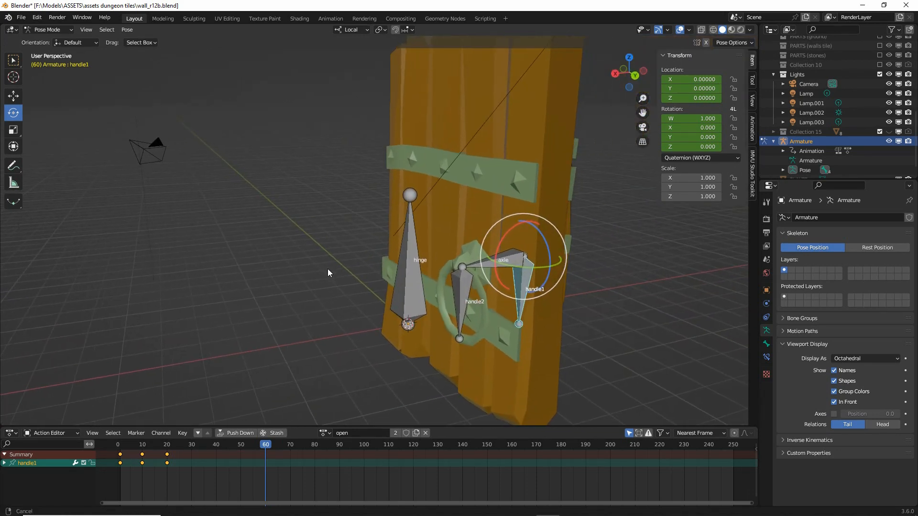
mouse_move(124, 453)
mouse_down()
mouse_move(243, 448)
mouse_move(120, 447)
mouse_up()
scroll(213, 280, up, 2)
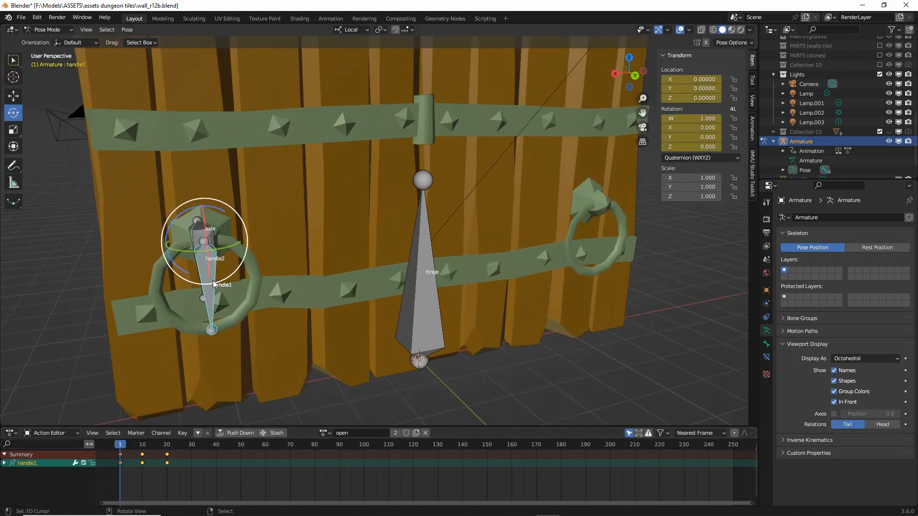
shift+middle_drag(205, 308, 229, 311)
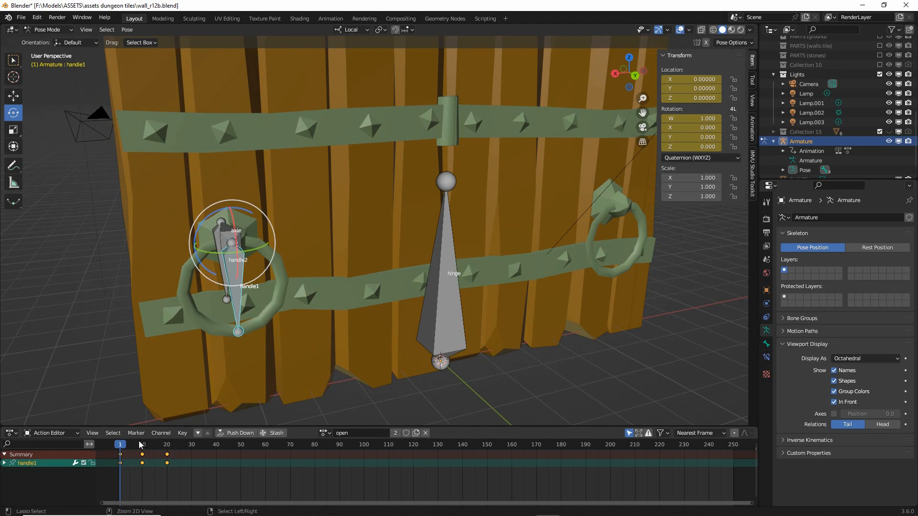
mouse_move(139, 445)
ctrl+mouse_down()
mouse_move(159, 455)
mouse_move(145, 439)
ctrl+mouse_up()
scroll(214, 268, up, 1)
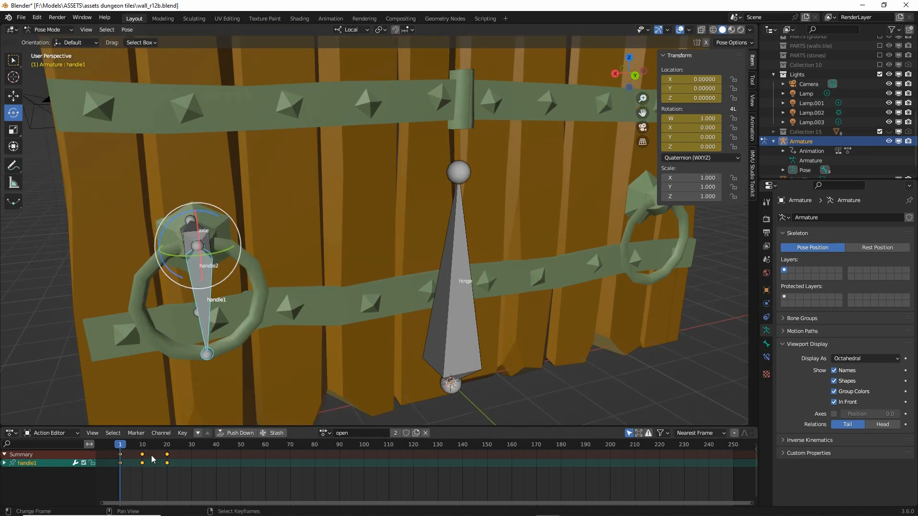
mouse_move(123, 448)
mouse_down()
mouse_move(168, 452)
mouse_move(120, 454)
mouse_up()
mouse_move(171, 447)
mouse_down()
mouse_move(175, 474)
mouse_move(176, 452)
mouse_move(215, 456)
mouse_move(205, 449)
mouse_up()
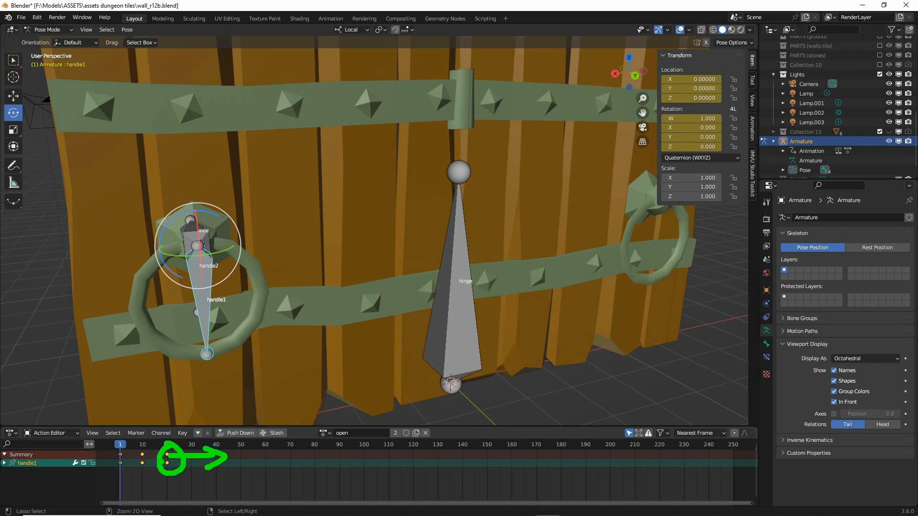
key(Escape)
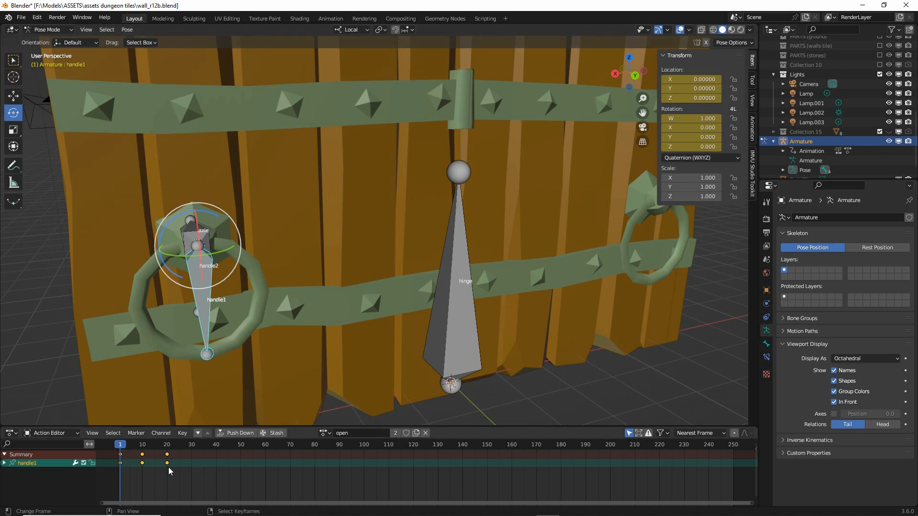
Move the axle bone's frame 10 keyframe to frame 15 and preview the handle turning.
click(191, 232)
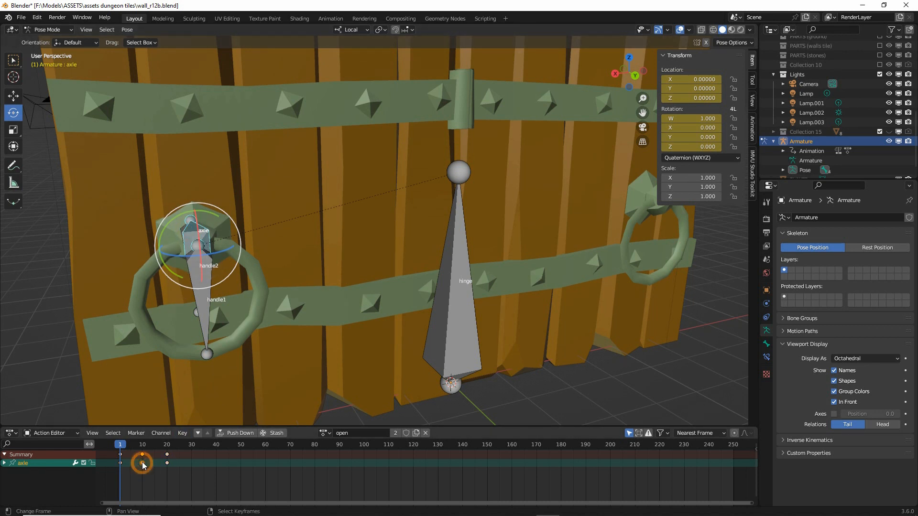
key(g)
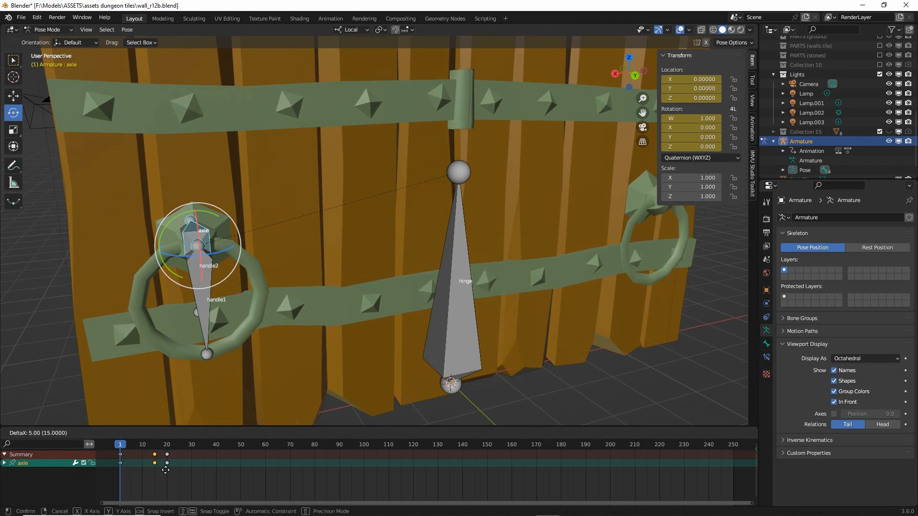
click(165, 470)
mouse_move(120, 445)
mouse_down()
mouse_move(184, 447)
mouse_move(121, 449)
mouse_up()
scroll(231, 316, up, 5)
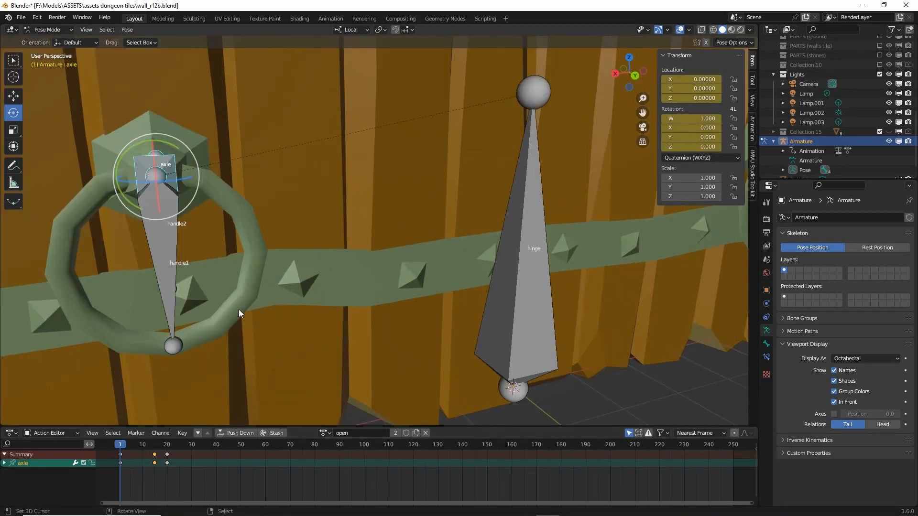
shift+middle_drag(231, 320, 283, 326)
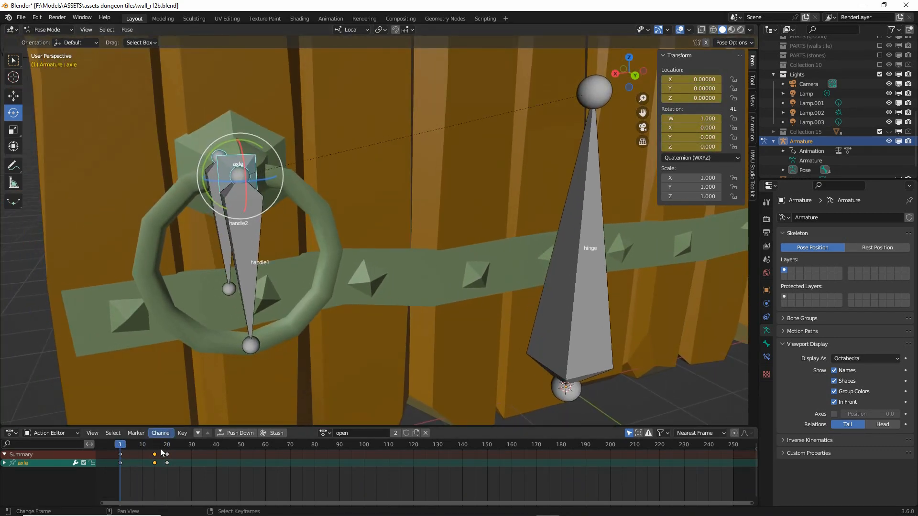
Undo the axle bone's last keyframe move and scrub the opening frames to compare the timing.
click(36, 18)
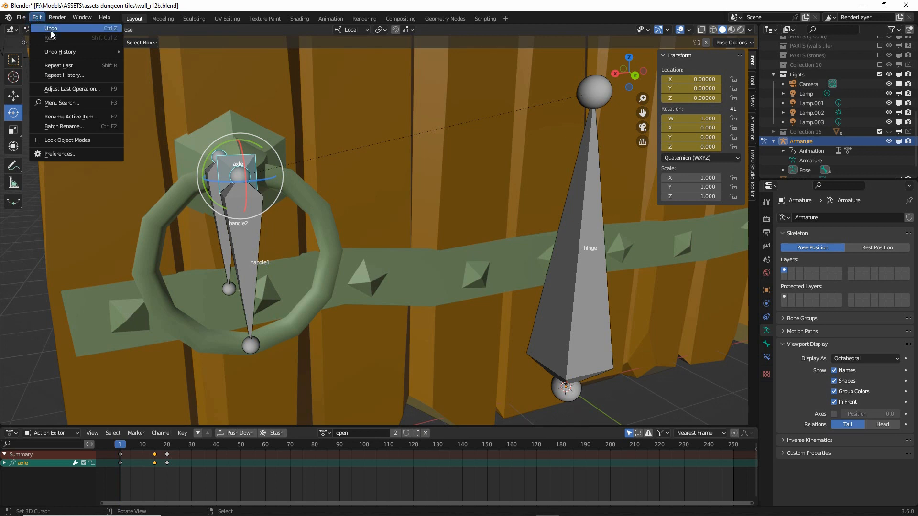
click(51, 31)
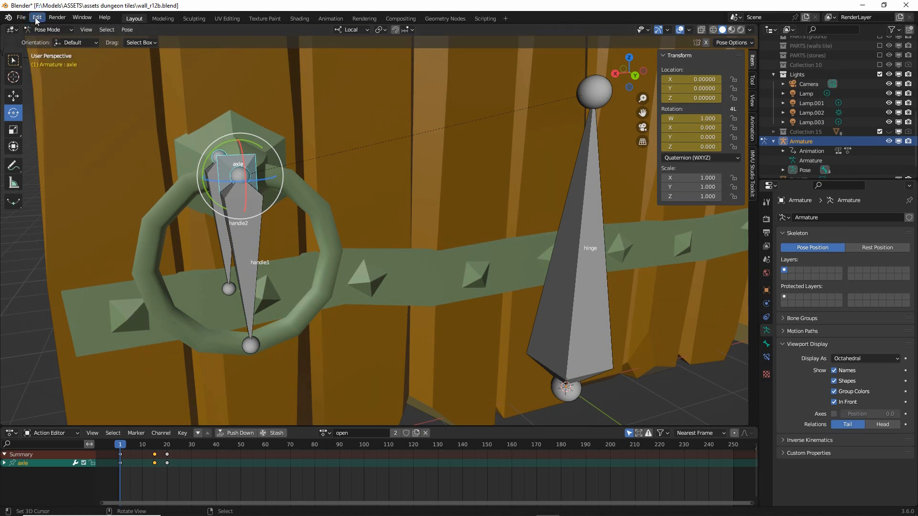
click(35, 18)
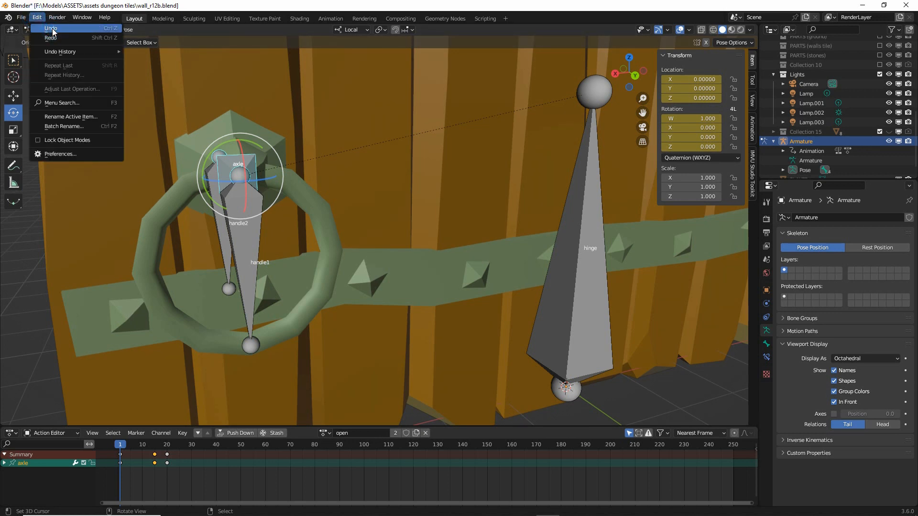
click(52, 32)
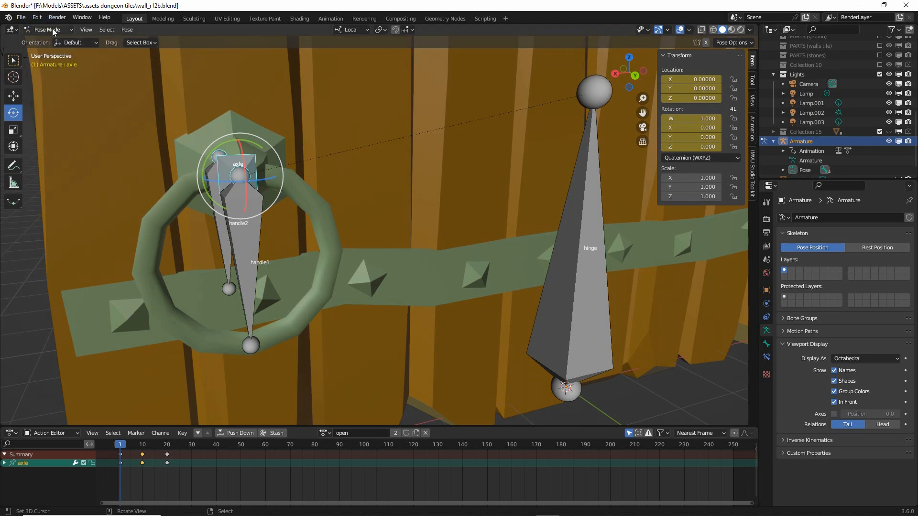
mouse_move(121, 445)
mouse_down()
mouse_move(172, 455)
mouse_move(144, 465)
mouse_move(155, 463)
mouse_move(143, 447)
mouse_move(169, 448)
mouse_move(124, 449)
mouse_move(171, 450)
mouse_move(121, 448)
mouse_move(128, 443)
mouse_up()
click(121, 445)
Scrub the opening frames to examine the axle's turn and return against the start of the gate swing.
mouse_move(123, 474)
mouse_down()
mouse_move(122, 484)
mouse_move(152, 487)
mouse_up()
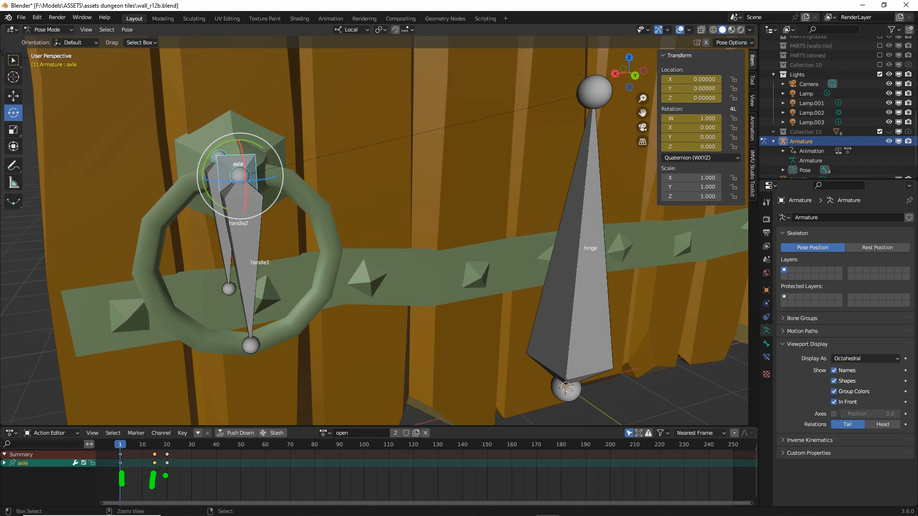
drag(118, 434, 161, 437)
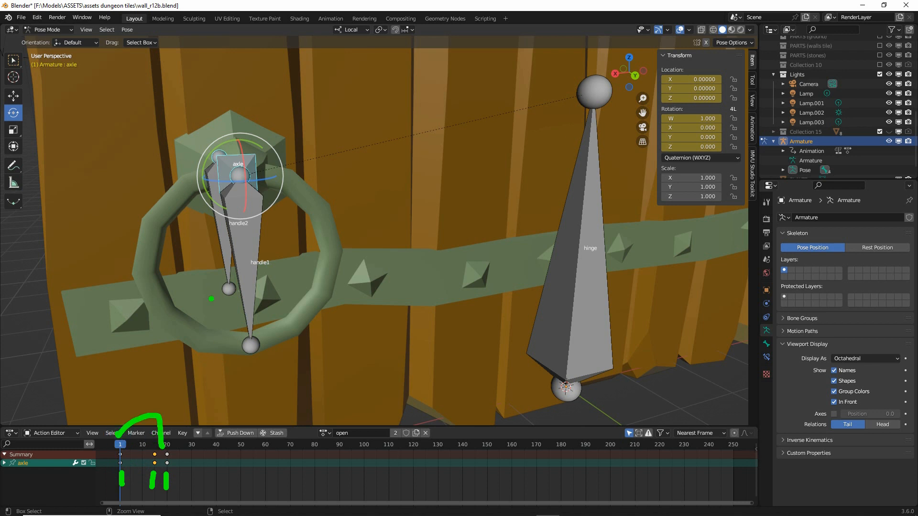
key(Escape)
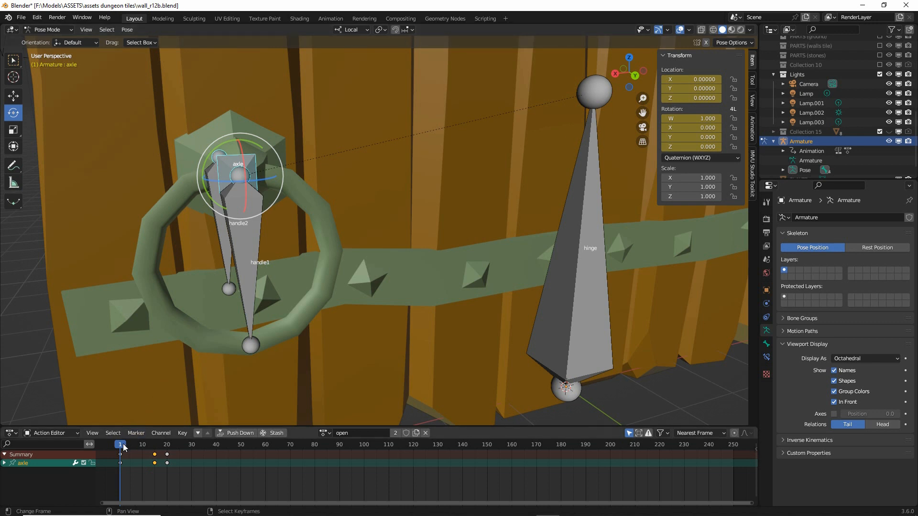
mouse_move(120, 446)
mouse_down()
mouse_move(203, 453)
mouse_move(121, 454)
mouse_up()
scroll(263, 291, down, 2)
shift+middle_drag(334, 273, 282, 282)
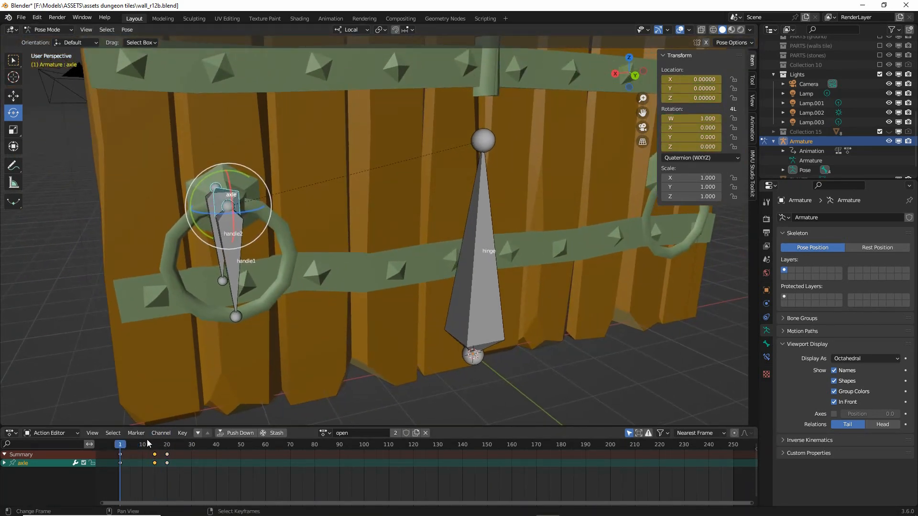
mouse_move(121, 452)
mouse_down()
mouse_move(165, 453)
mouse_move(120, 454)
mouse_up()
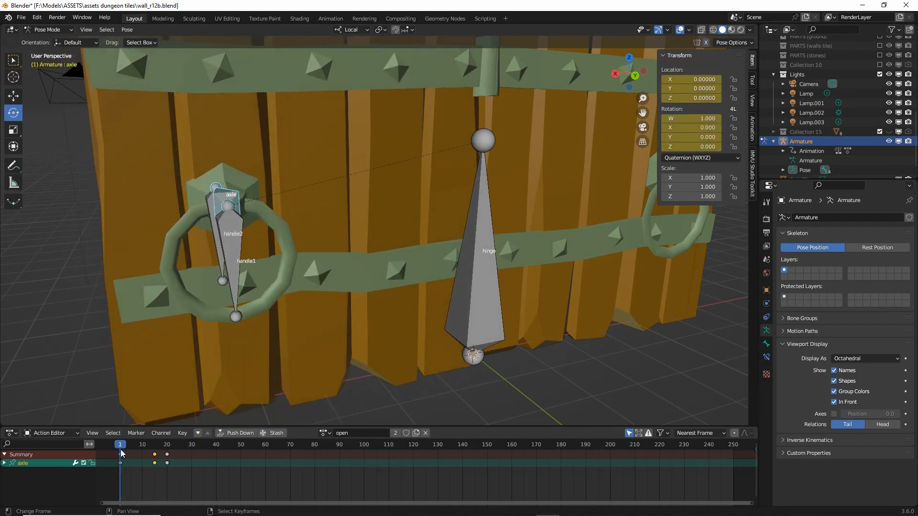
Move the hinge bone's frame 20 keyframe to frame 10 and scrub to check when the gate starts swinging.
click(474, 233)
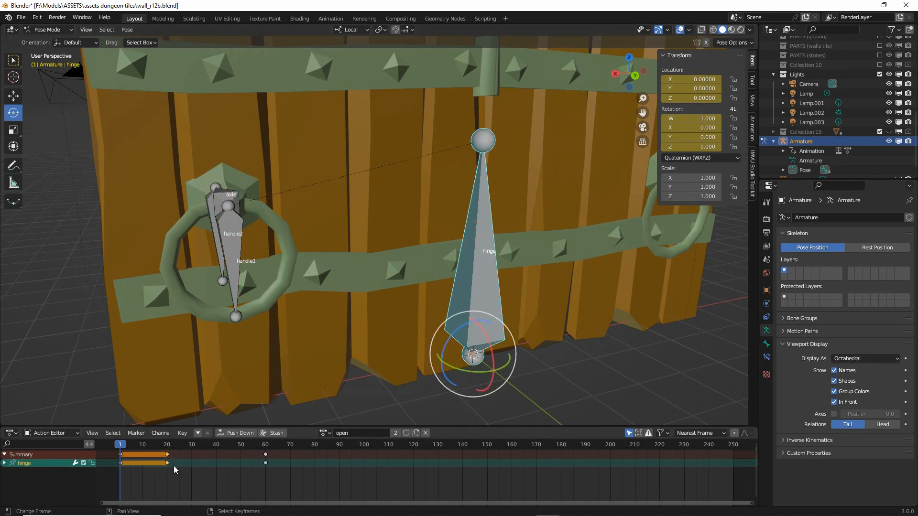
key(g)
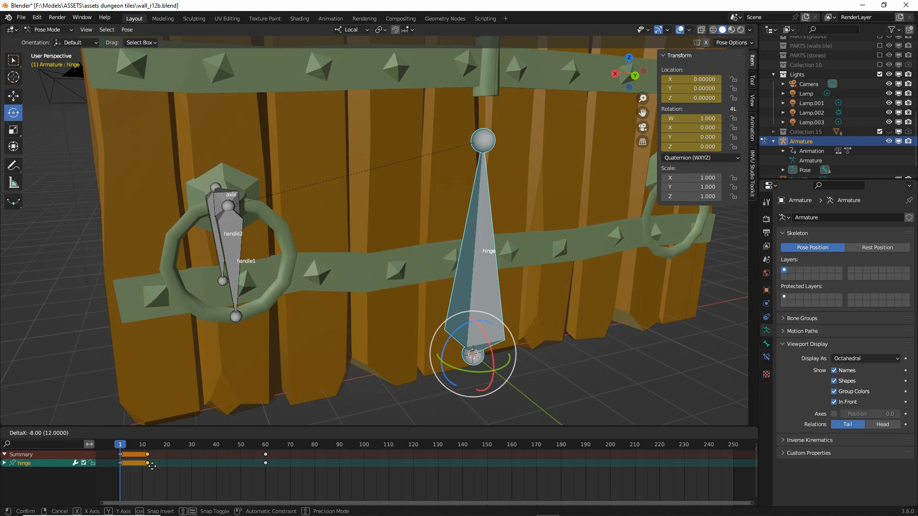
click(148, 467)
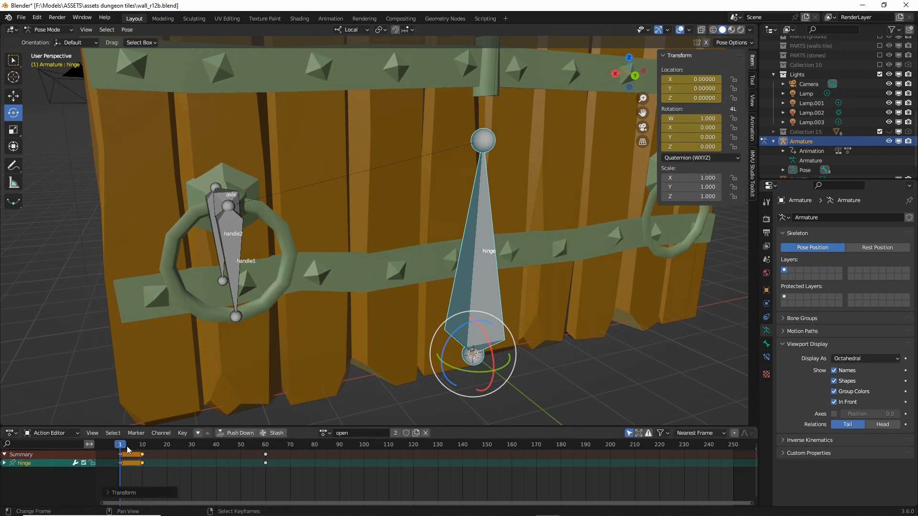
mouse_move(121, 447)
mouse_down()
mouse_move(266, 452)
mouse_move(122, 452)
mouse_up()
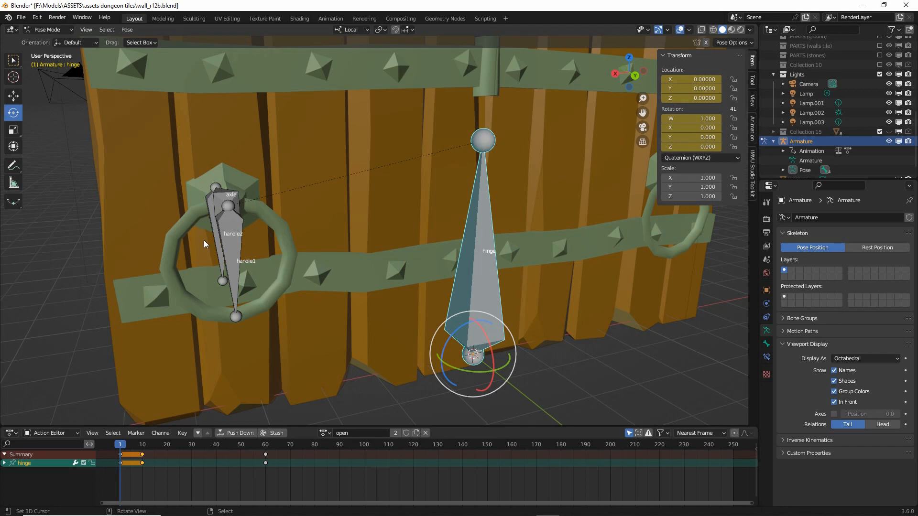
middle_drag(228, 271, 333, 321)
drag(128, 448, 142, 447)
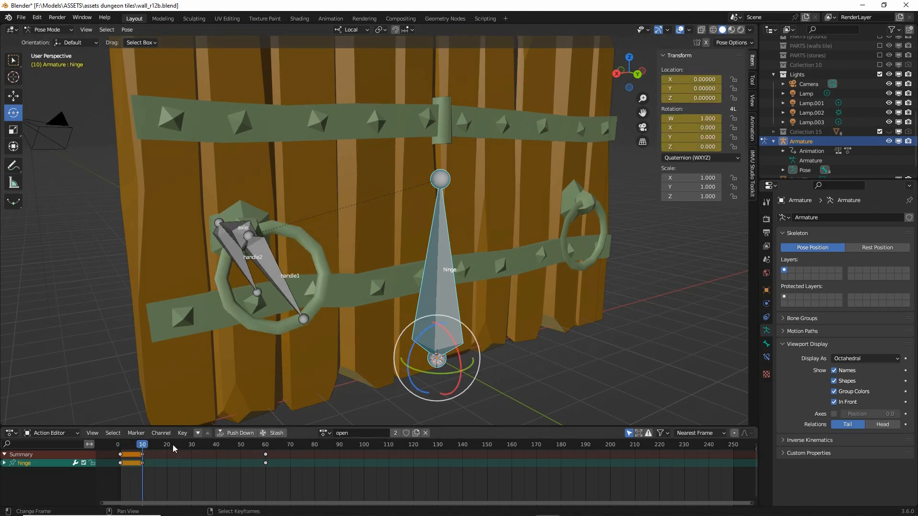
Try moving the handle1 bone's frame 10 keyframe to frame 5 and preview the ring's motion.
click(268, 253)
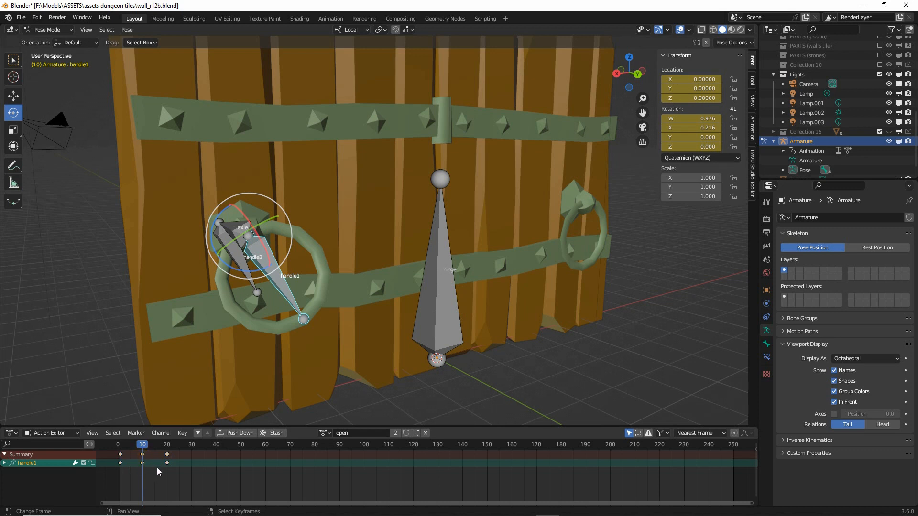
click(228, 234)
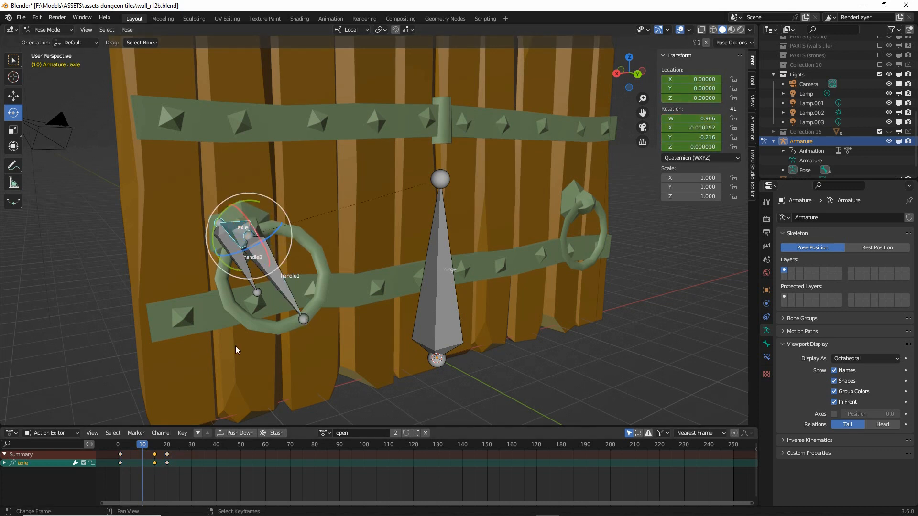
click(266, 281)
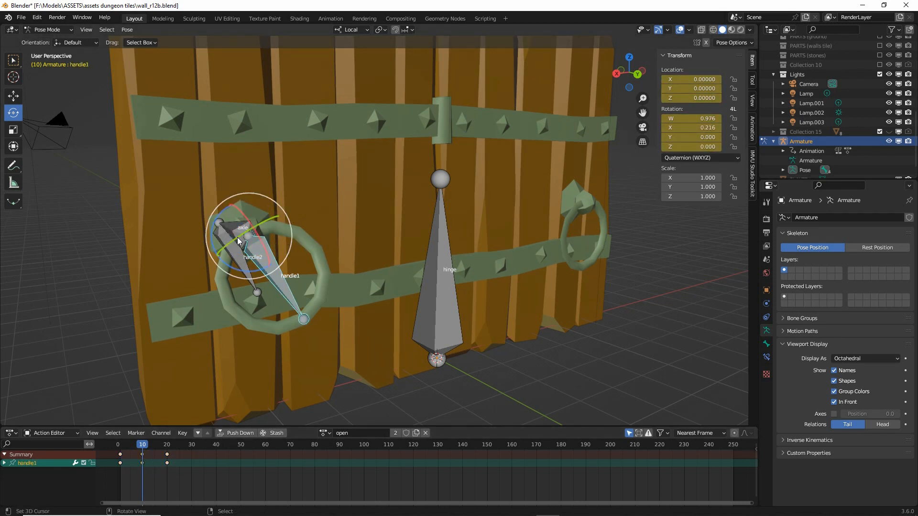
scroll(139, 480, up, 1)
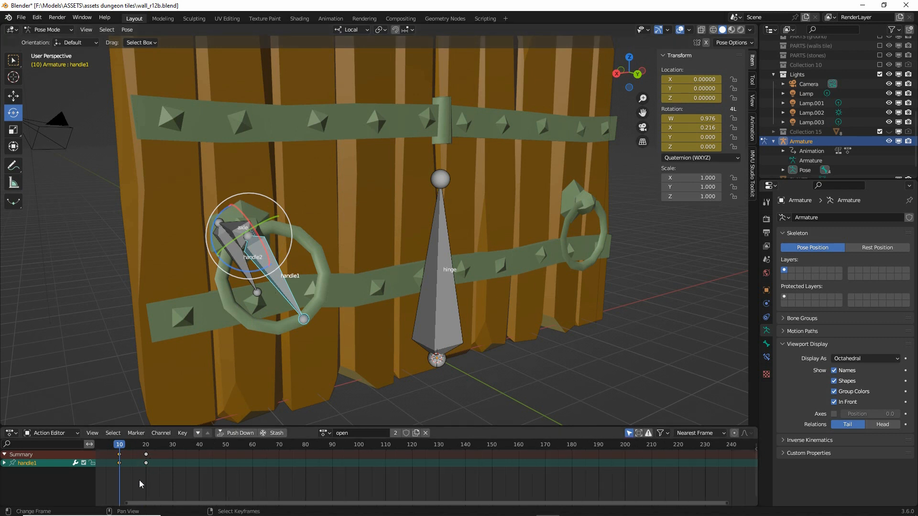
middle_drag(130, 480, 237, 477)
scroll(237, 477, up, 2)
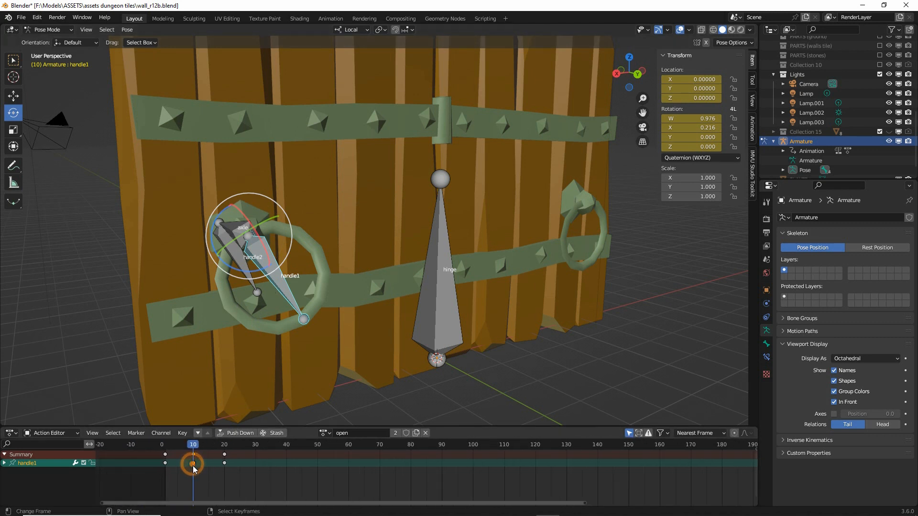
drag(194, 464, 165, 449)
key(space)
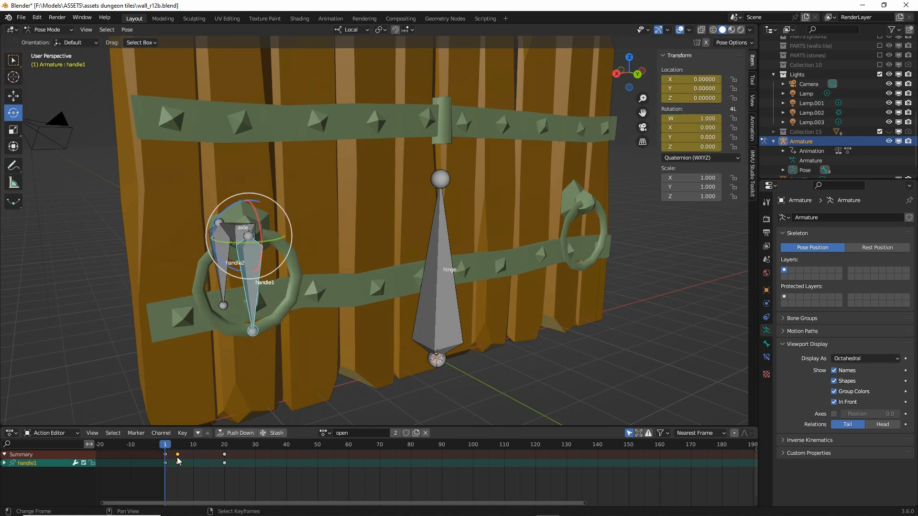
Move the handle1 bone's middle keyframe to frame 15 and preview the result from frame 1.
key(g)
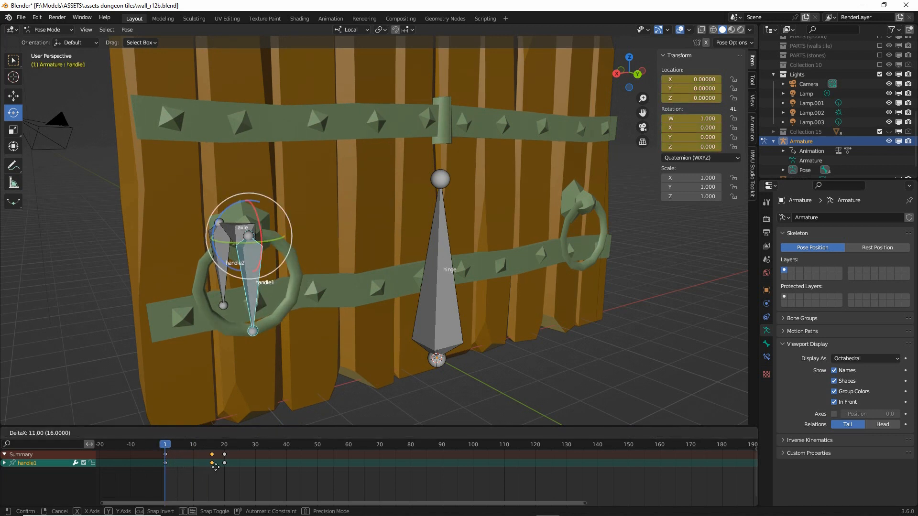
click(211, 467)
drag(170, 449, 209, 469)
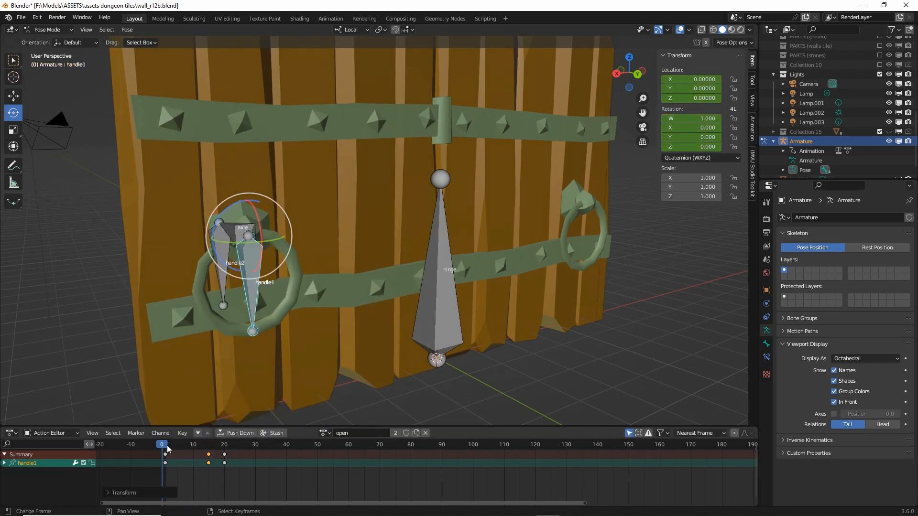
mouse_move(166, 445)
mouse_down()
mouse_move(349, 455)
mouse_move(164, 455)
mouse_up()
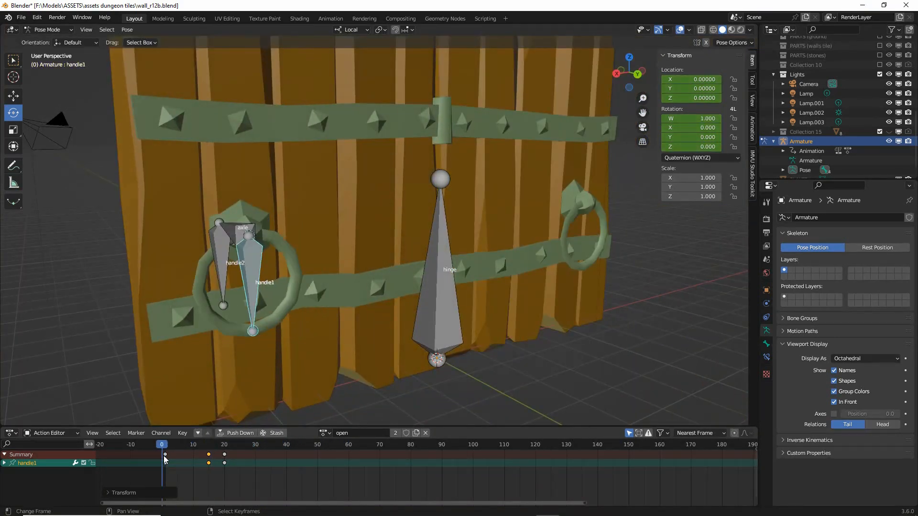
middle_drag(236, 339, 253, 306)
scroll(263, 265, down, 4)
scroll(266, 265, up, 1)
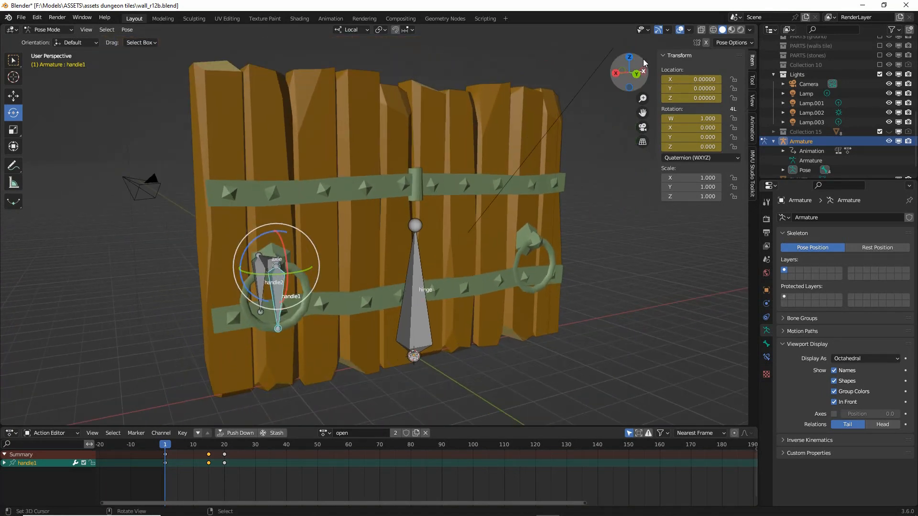
Examine the gate from both sides in Material Preview and Rendered shading, and return the viewport to Solid shading.
click(731, 29)
click(740, 30)
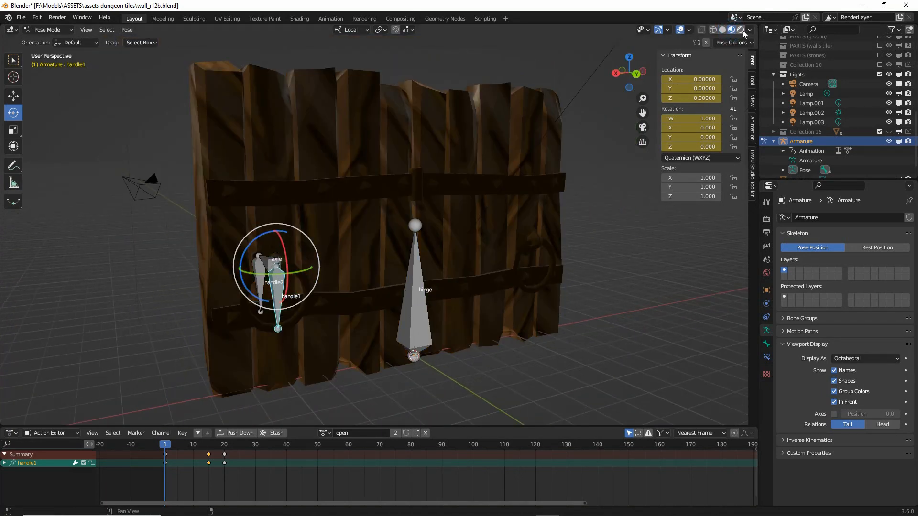
mouse_move(382, 305)
middle_down()
mouse_move(371, 329)
mouse_move(459, 329)
mouse_move(450, 340)
middle_up()
click(165, 446)
drag(166, 445, 166, 466)
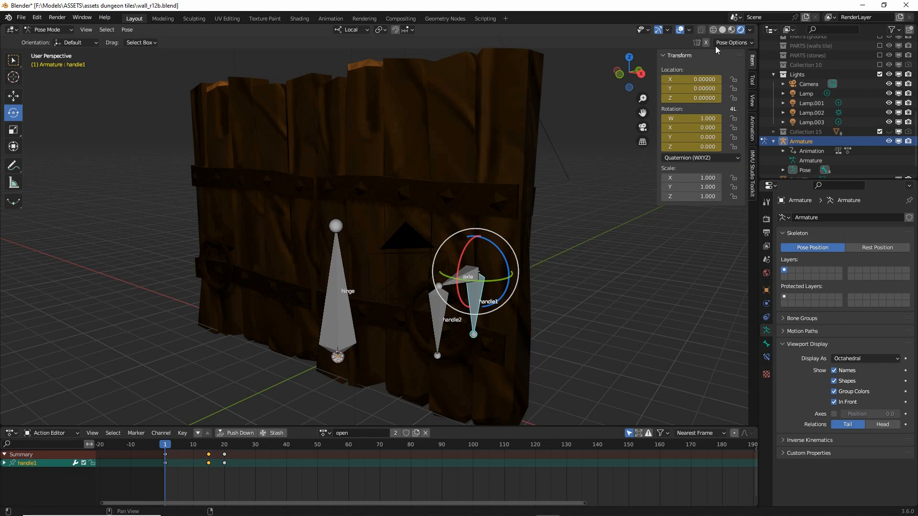
click(723, 29)
mouse_move(496, 276)
middle_down()
mouse_move(389, 286)
mouse_move(354, 274)
mouse_move(452, 273)
mouse_move(452, 284)
middle_up()
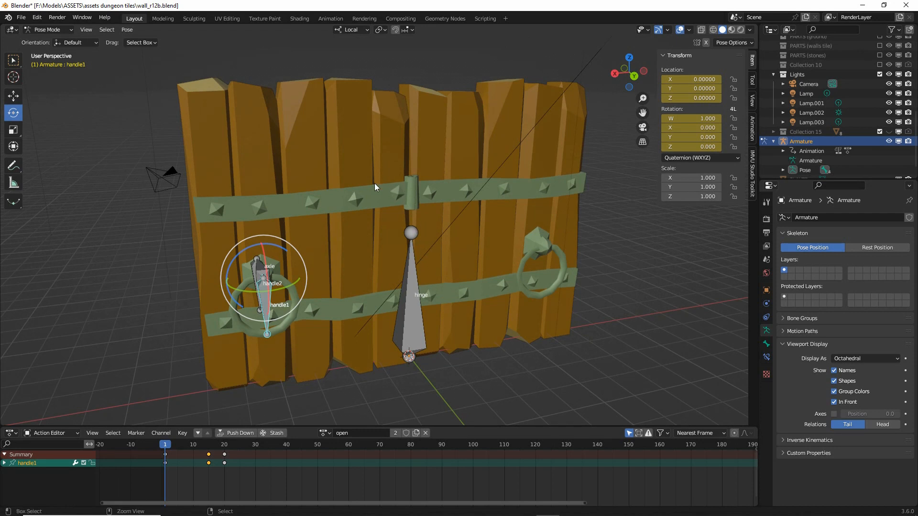
mouse_move(413, 174)
mouse_down()
mouse_move(412, 367)
mouse_move(405, 353)
mouse_up()
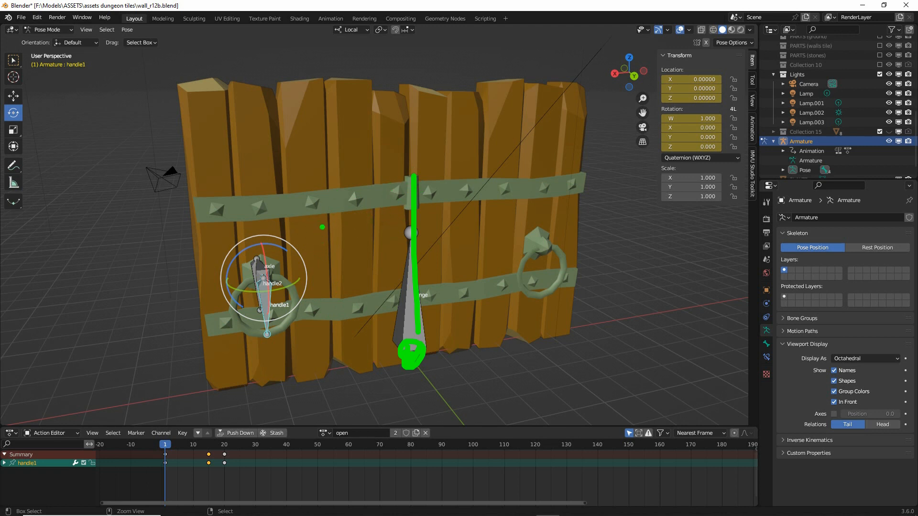
mouse_move(300, 218)
mouse_down()
mouse_move(488, 353)
mouse_move(497, 392)
mouse_up()
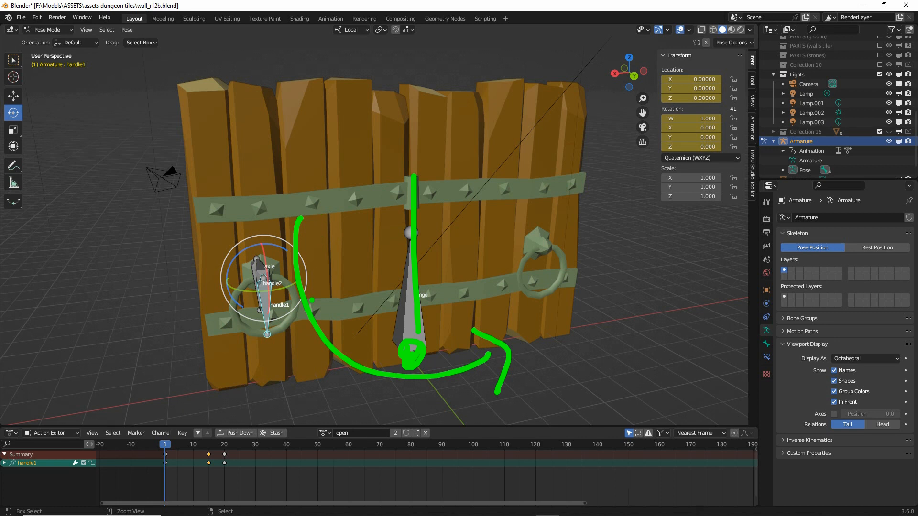
mouse_move(251, 250)
mouse_down()
mouse_move(237, 261)
mouse_move(261, 253)
mouse_up()
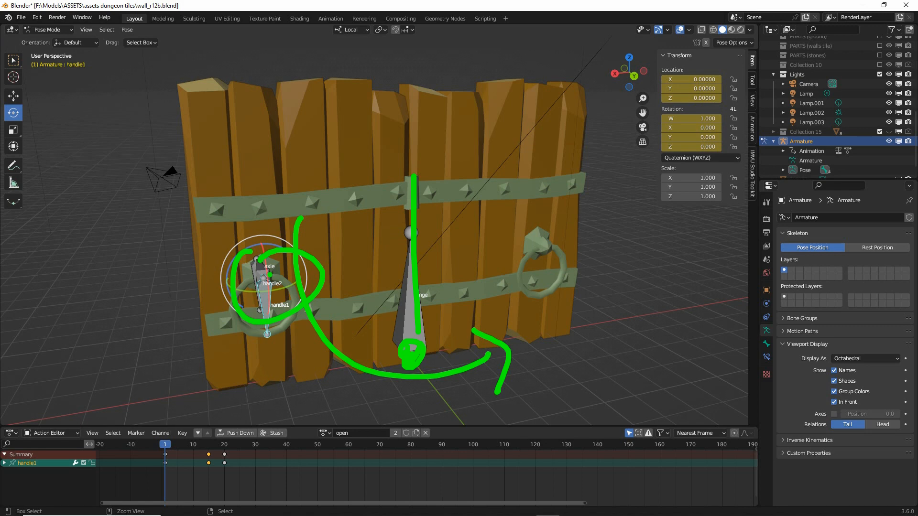
mouse_move(242, 262)
middle_down()
mouse_move(239, 268)
mouse_move(250, 266)
mouse_move(262, 283)
middle_up()
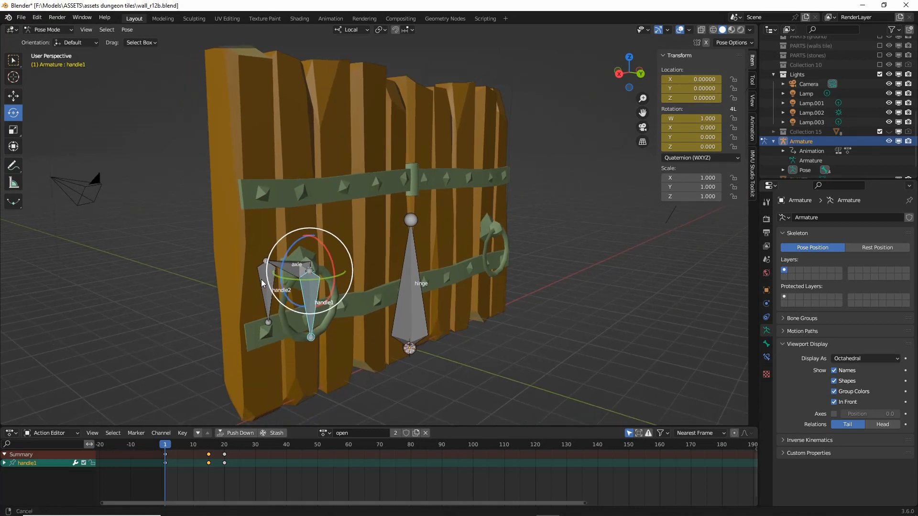
mouse_move(314, 260)
mouse_down()
mouse_move(294, 345)
mouse_move(318, 260)
mouse_move(287, 268)
mouse_move(319, 271)
mouse_move(268, 268)
mouse_move(244, 297)
mouse_move(279, 319)
mouse_up()
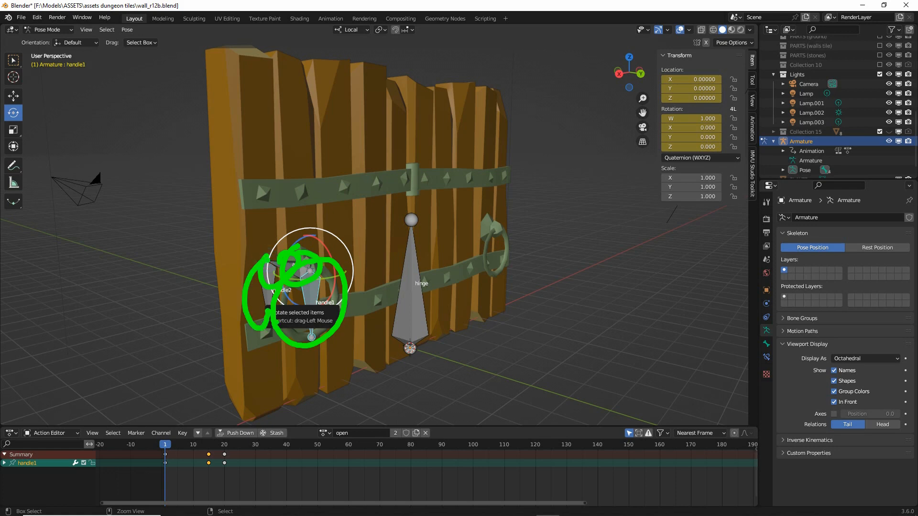
mouse_move(248, 331)
middle_down()
mouse_move(337, 333)
mouse_move(217, 332)
middle_up()
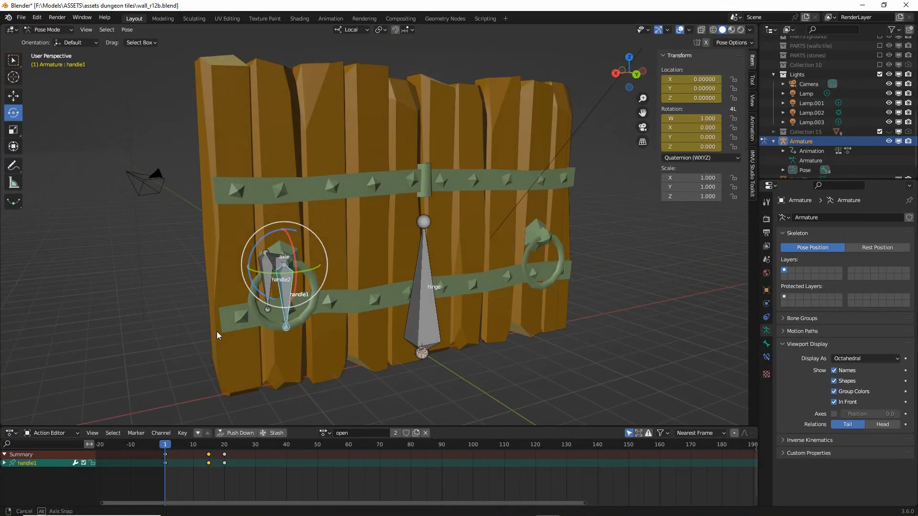
middle_drag(371, 322, 354, 325)
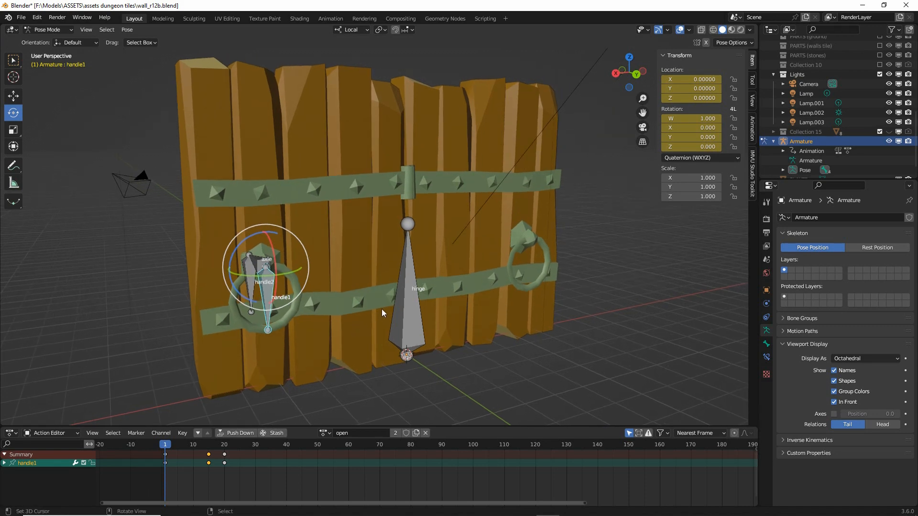
Select the hinge bone and scrub between frames 10 and 1 of the "open" action to check its opening hold.
click(411, 299)
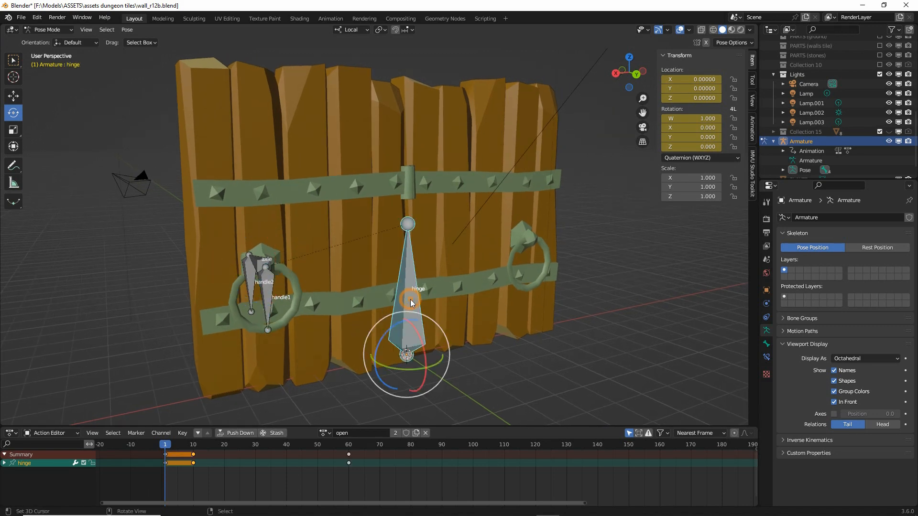
click(186, 446)
drag(195, 448, 165, 453)
Switch the animation editor from the Action Editor to the Timeline and enable Auto Keying.
click(10, 432)
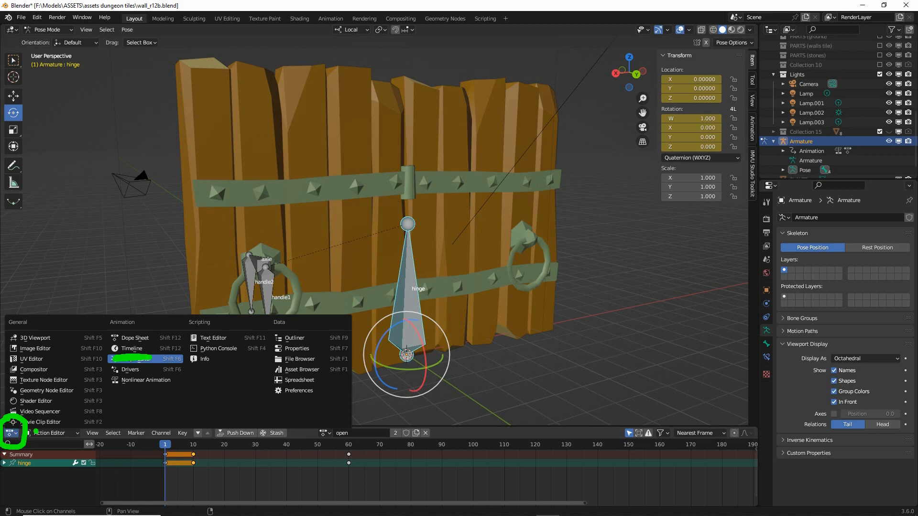
key(Escape)
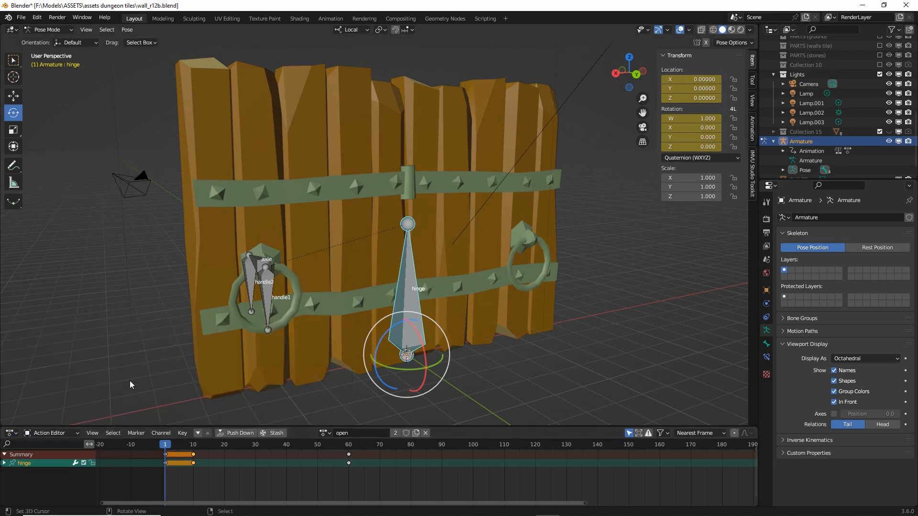
click(11, 433)
click(132, 357)
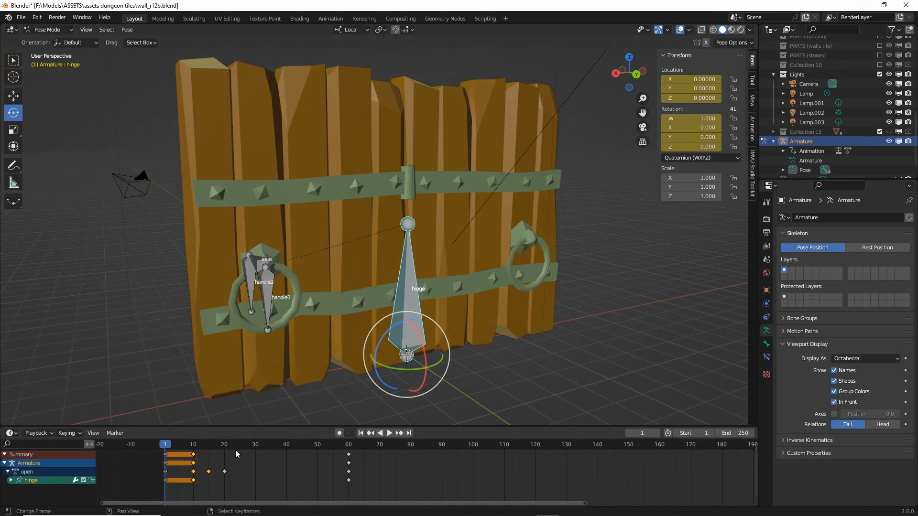
mouse_move(322, 410)
mouse_down()
mouse_move(361, 462)
mouse_move(301, 407)
mouse_move(354, 425)
mouse_up()
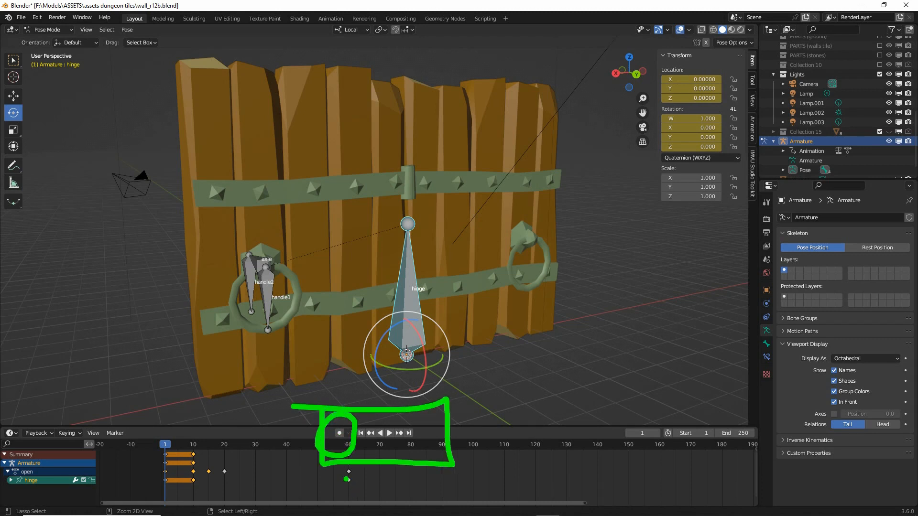
key(Escape)
click(339, 433)
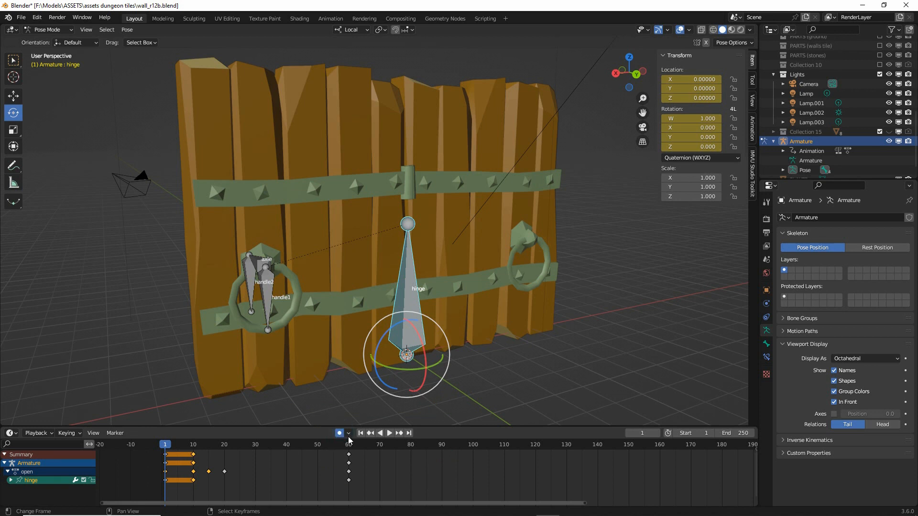
click(348, 434)
click(127, 30)
mouse_move(153, 85)
mouse_move(334, 415)
mouse_down()
mouse_move(369, 412)
mouse_move(337, 408)
mouse_up()
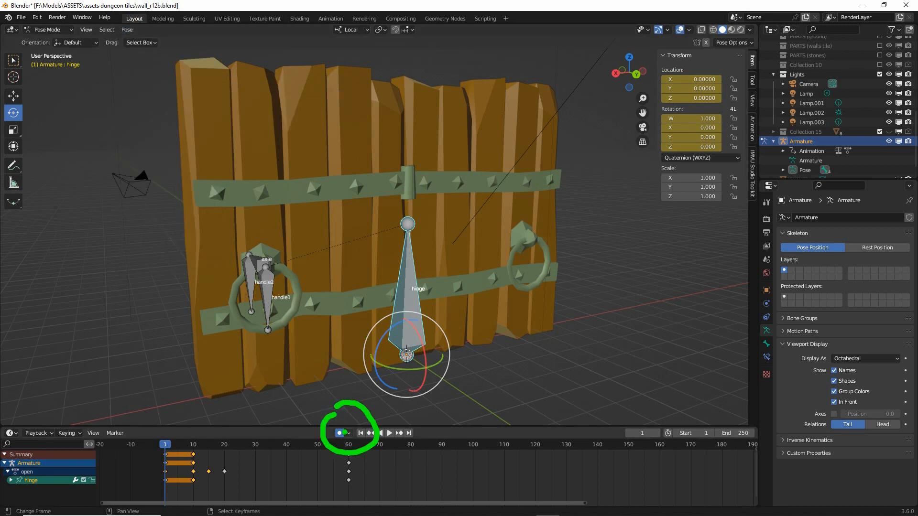
key(Escape)
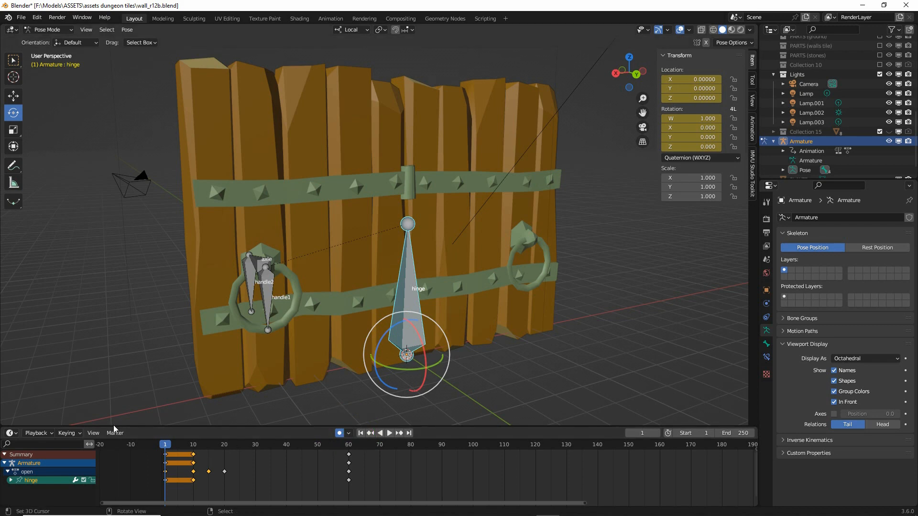
Switch the Timeline editor back to the Dope Sheet's Action Editor showing the "open" action.
click(13, 433)
click(16, 434)
click(13, 433)
click(142, 340)
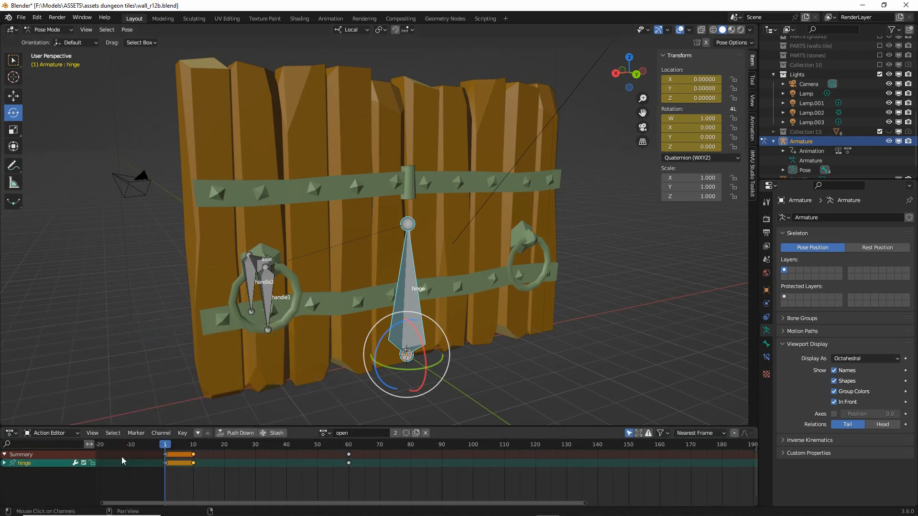
Try auto-keying a raised ring pose at frame 30 by rotating the handle1 bone about its local X axis.
drag(170, 446, 254, 452)
click(340, 307)
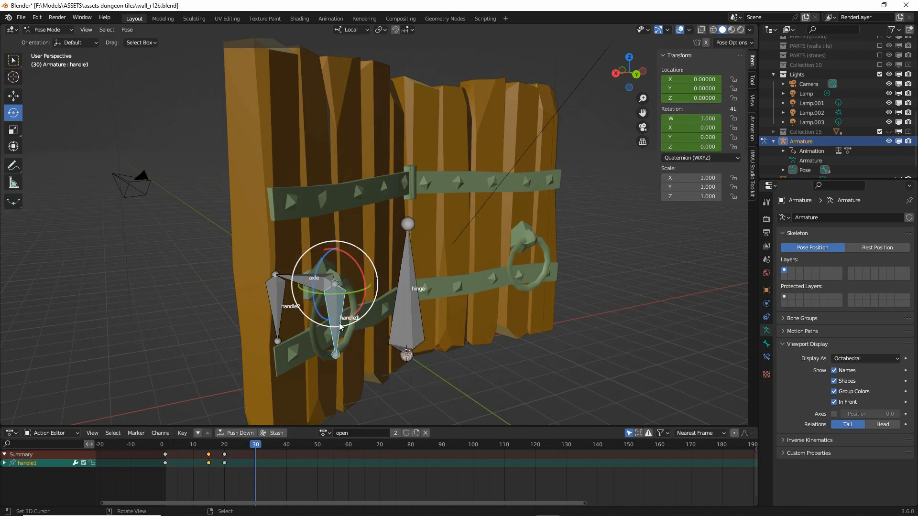
drag(363, 301, 358, 260)
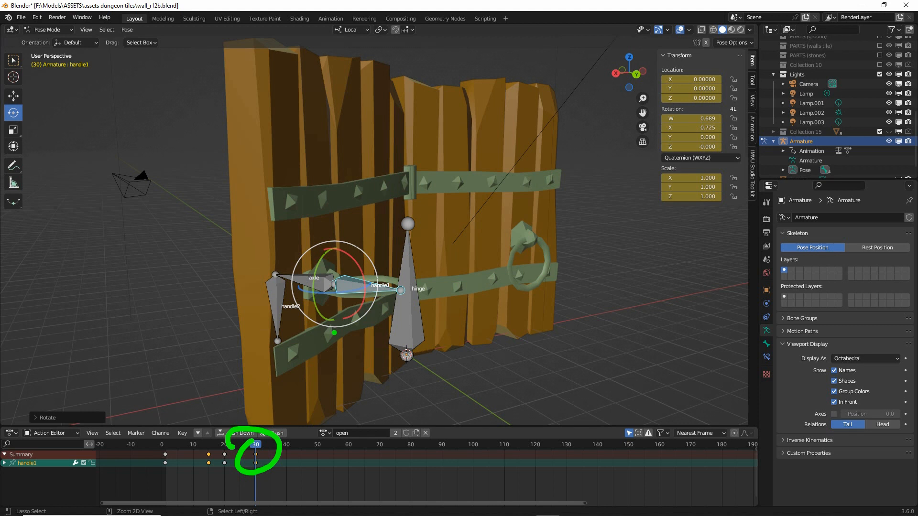
key(Escape)
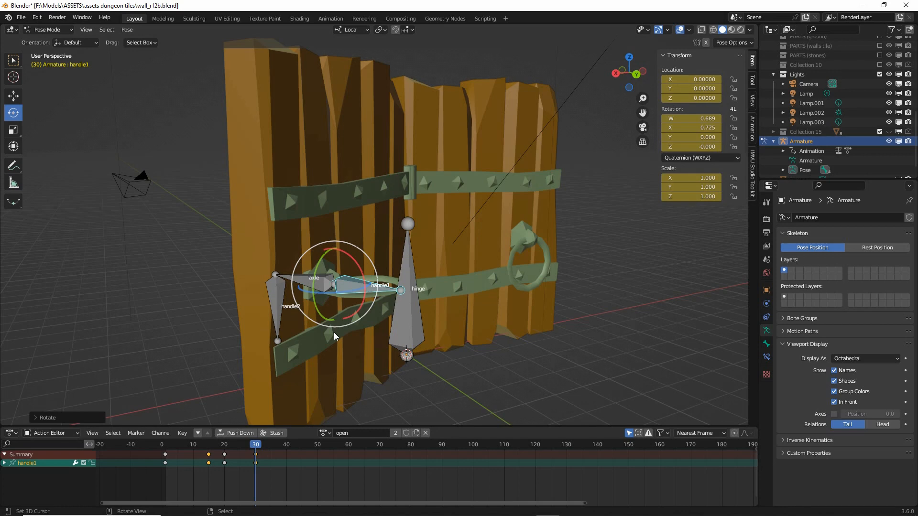
Undo the handle1 rotation at frame 30 and scrub the "open" action back to frame 2.
click(37, 17)
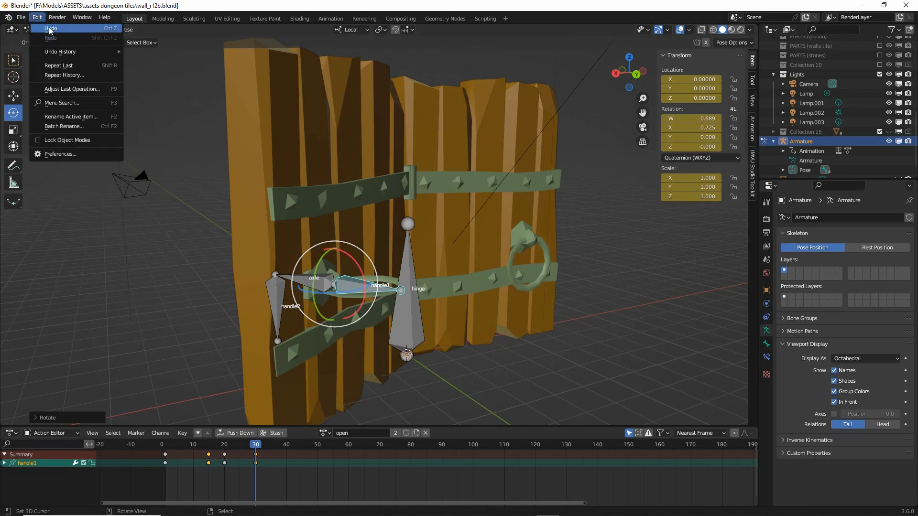
click(50, 29)
middle_drag(379, 306, 371, 317)
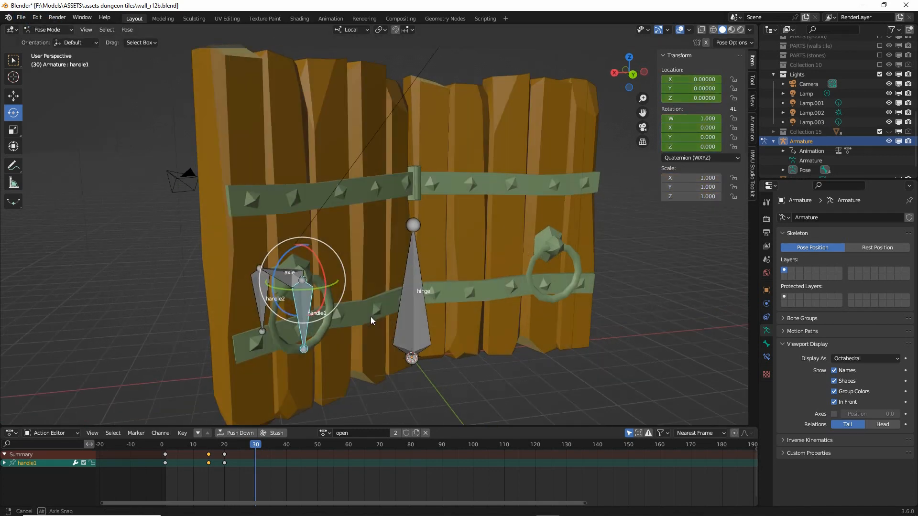
drag(255, 447, 167, 455)
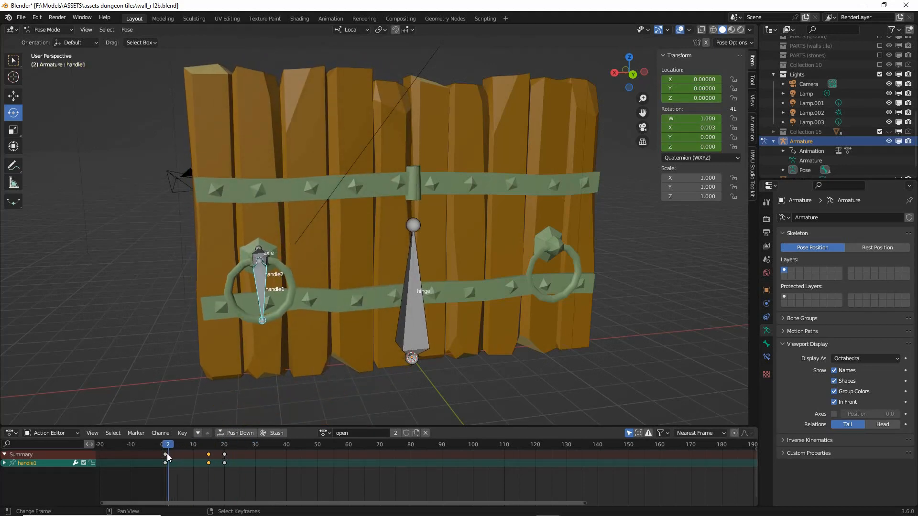